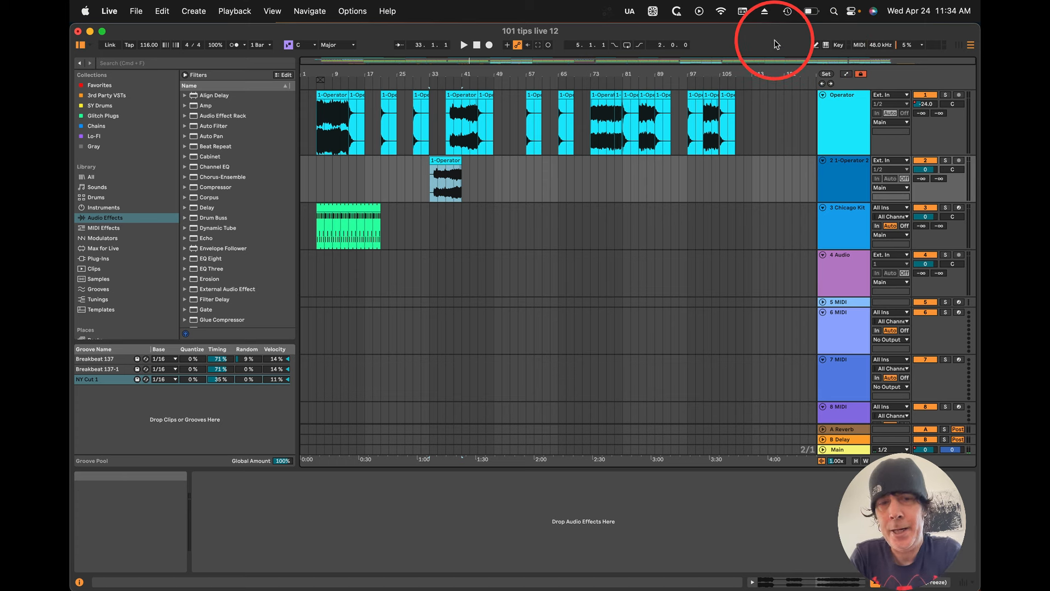
# Step: Show the automation lanes in the arrangement and turn on the computer MIDI keyboard
pyautogui.press('a')
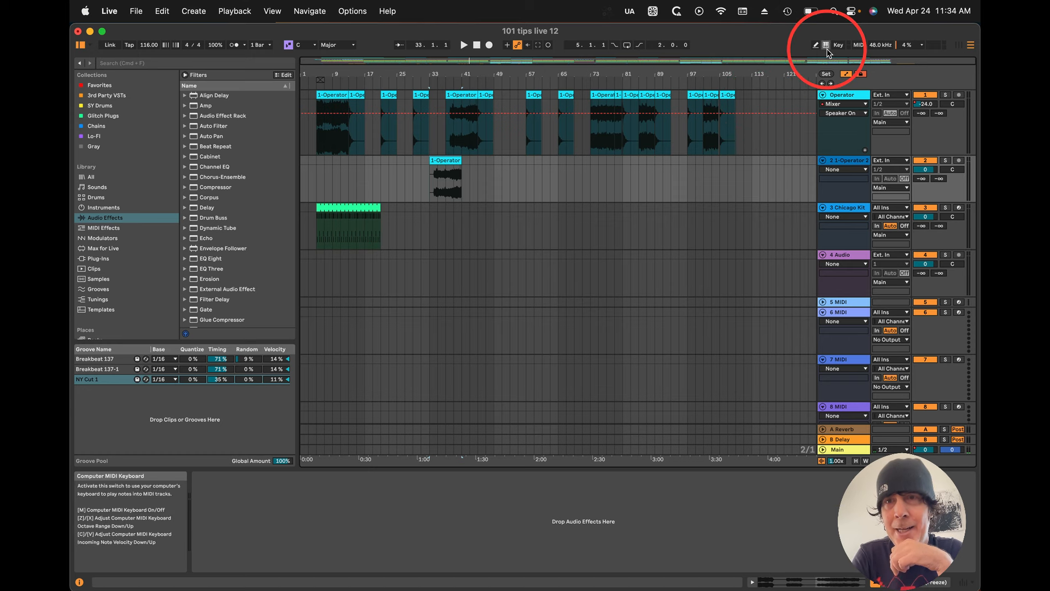
pyautogui.press('m')
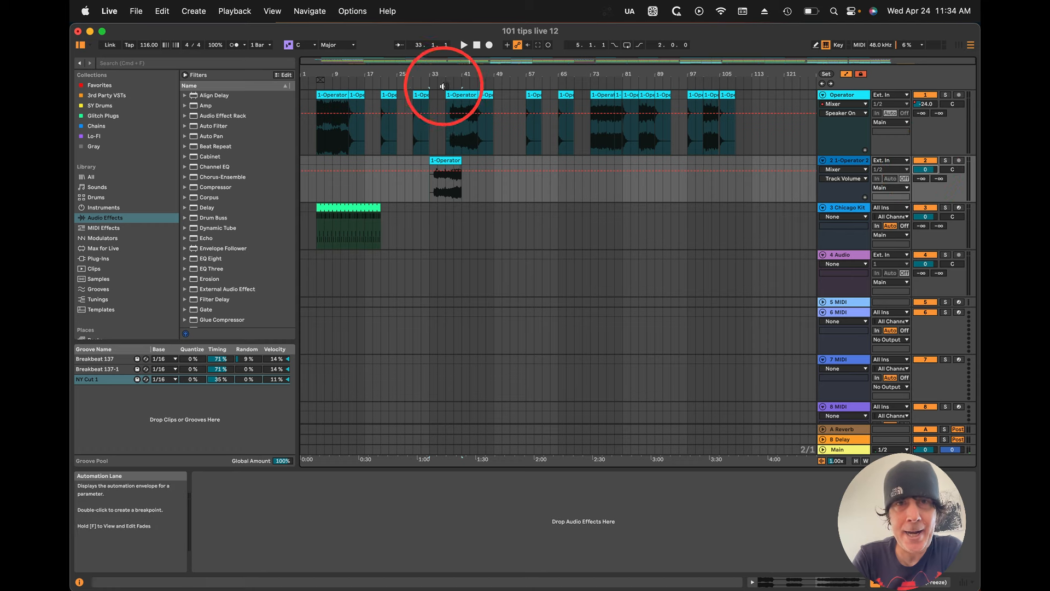
pyautogui.moveTo(433, 73)
pyautogui.mouseDown()
pyautogui.moveTo(432, 88)
pyautogui.moveTo(432, 71)
pyautogui.mouseUp()
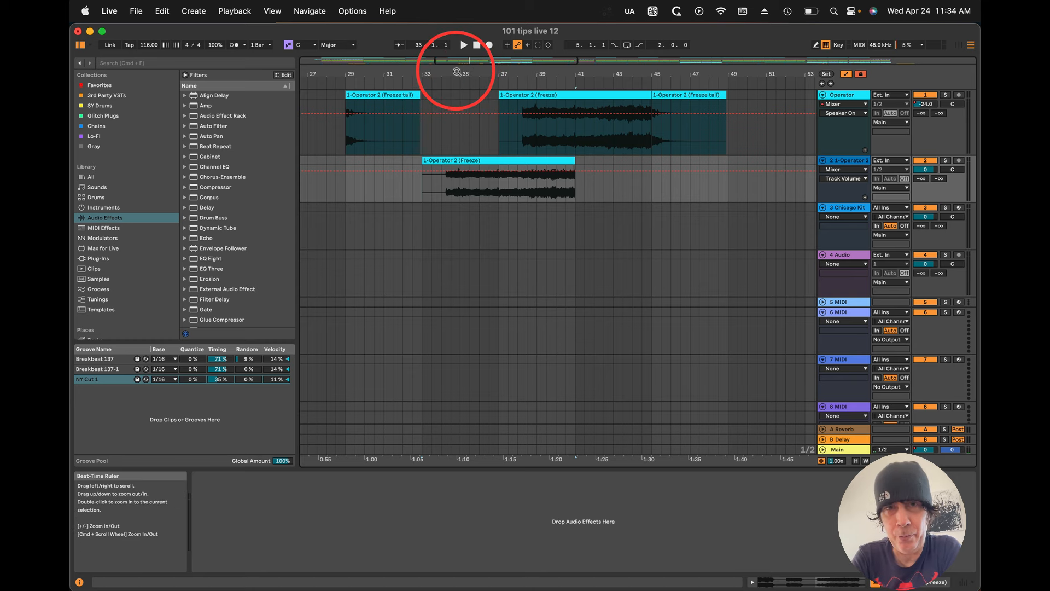
pyautogui.moveTo(457, 73); pyautogui.dragTo(458, 72)
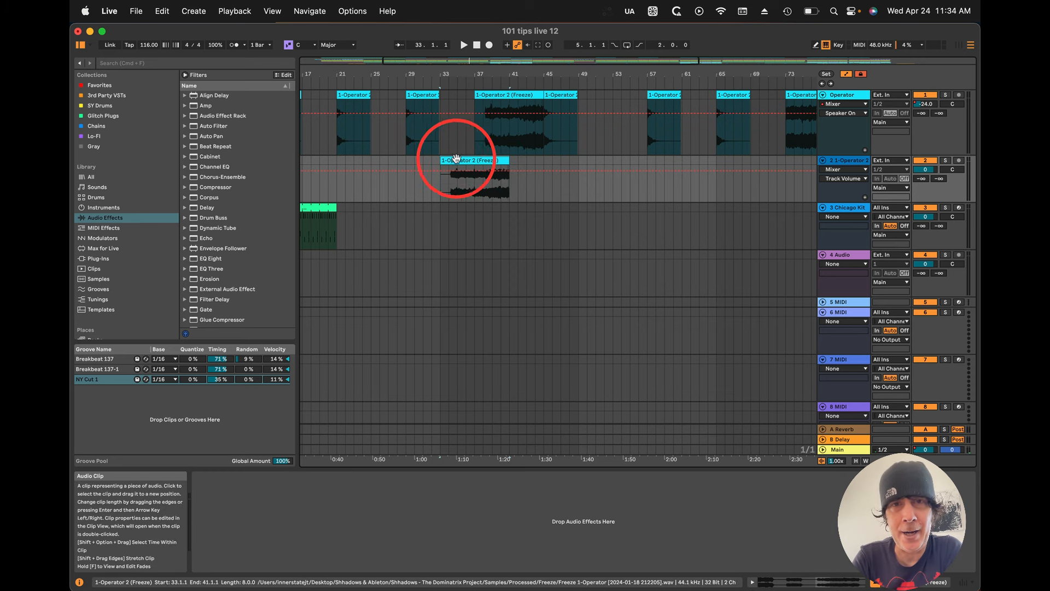
# Step: Turn off the computer MIDI keyboard and zoom the arrangement to the selected 1-Operator 2 (Freeze) clip on the second track
pyautogui.press('z')
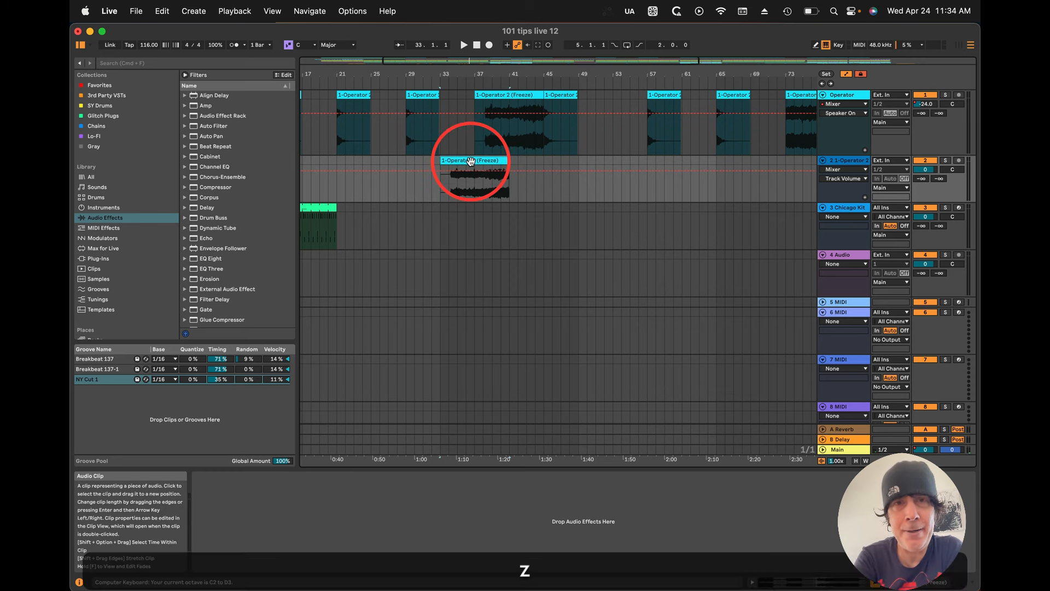
pyautogui.press('m')
pyautogui.press('z')
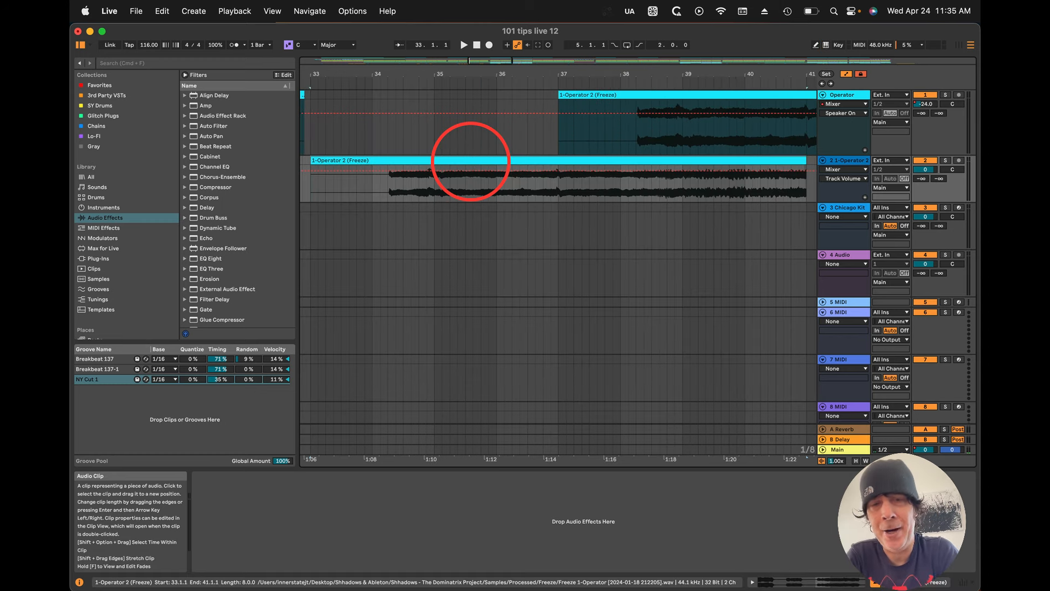
pyautogui.press('z')
pyautogui.press('x')
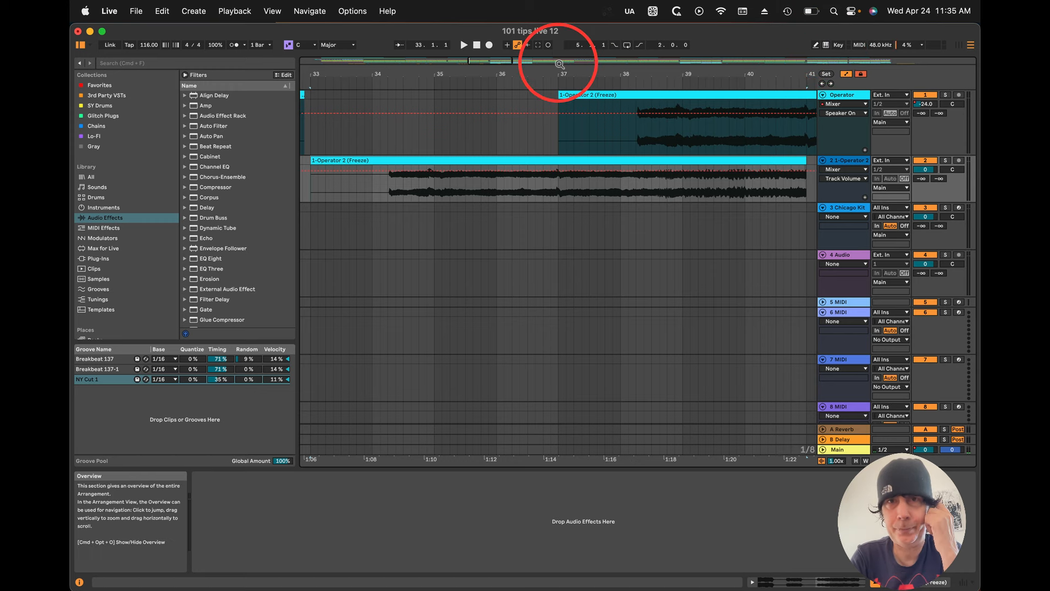
# Step: Select the one-bar time range from 30.1.1 to 31.1.1 on the second track, before its clip
pyautogui.moveTo(535, 70); pyautogui.dragTo(535, 76)
pyautogui.click(407, 185)
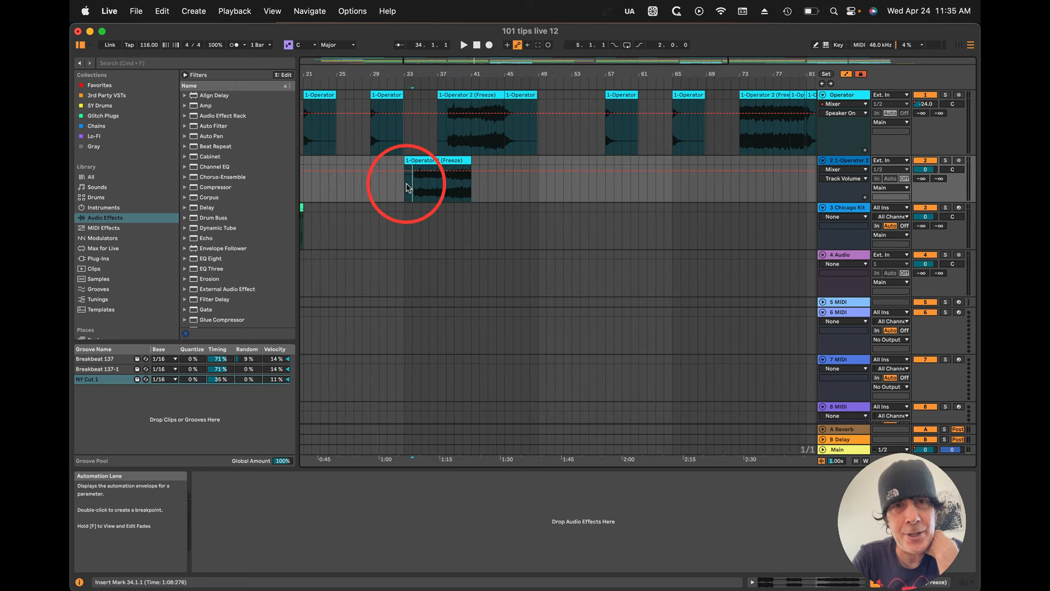
pyautogui.moveTo(386, 185); pyautogui.dragTo(388, 186)
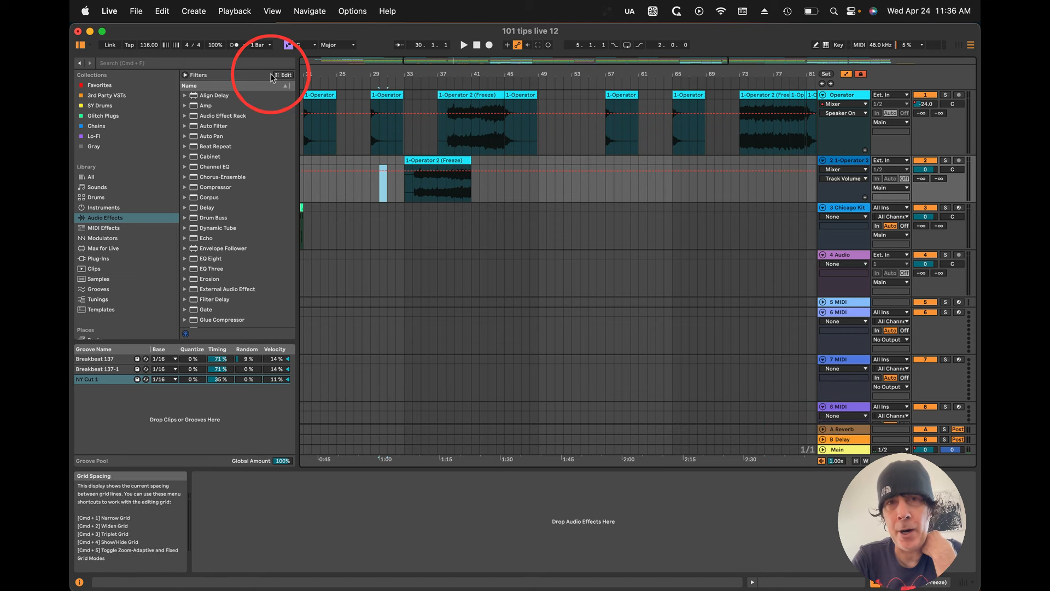
pyautogui.moveTo(415, 69); pyautogui.dragTo(417, 75)
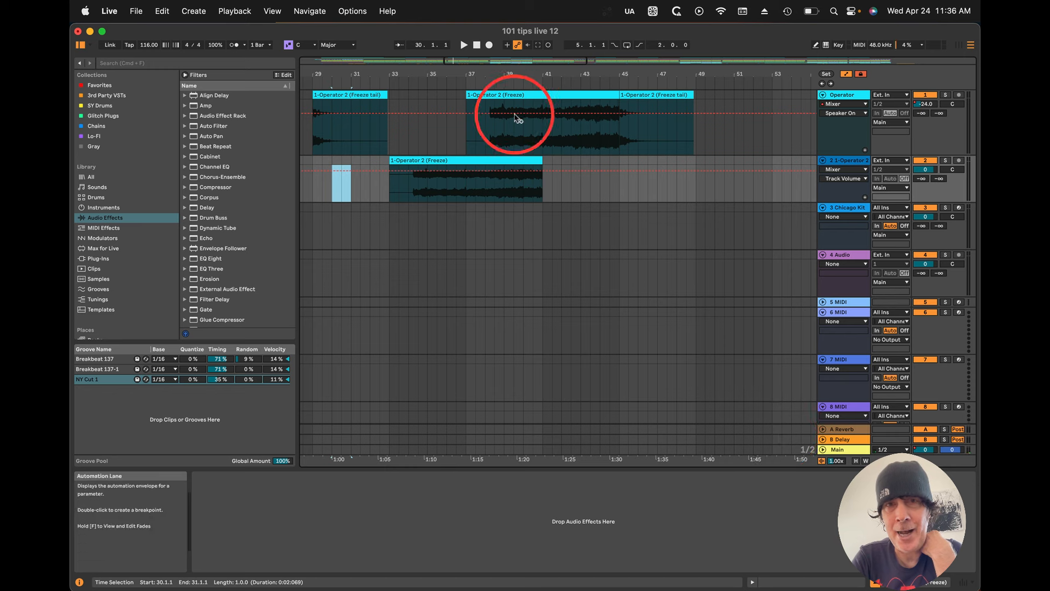
pyautogui.moveTo(473, 69); pyautogui.dragTo(474, 73)
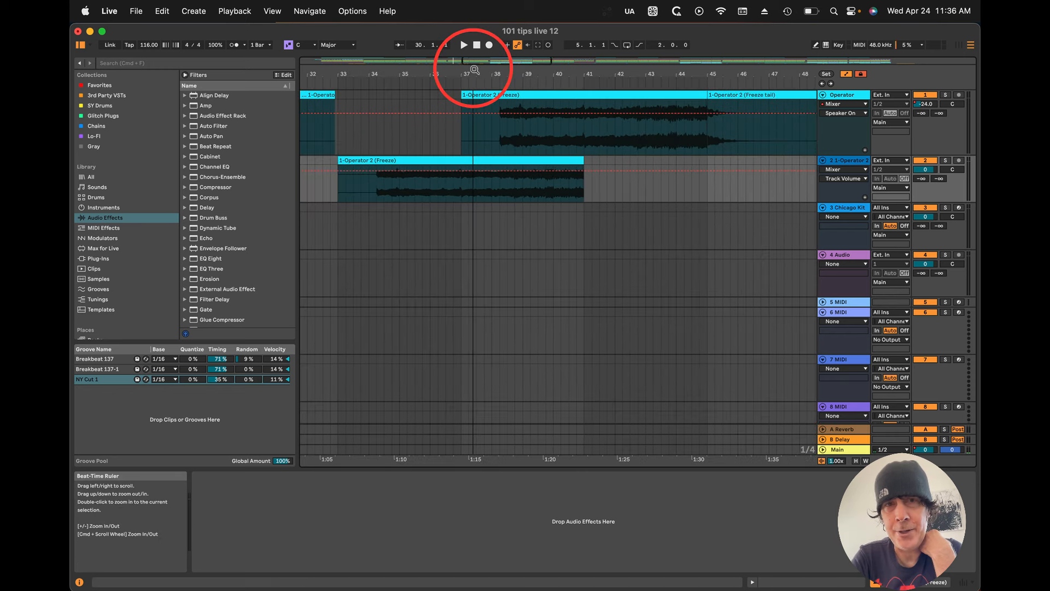
# Step: Set the arrangement's adaptive grid to Narrowest and check its spacing at a closer zoom
pyautogui.rightClick(806, 452)
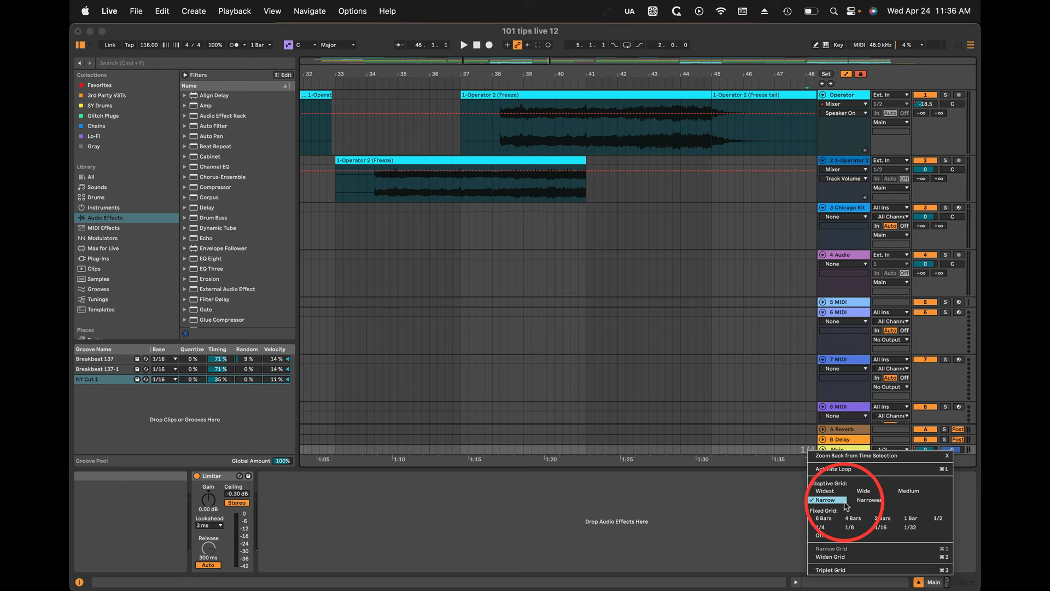
pyautogui.click(869, 499)
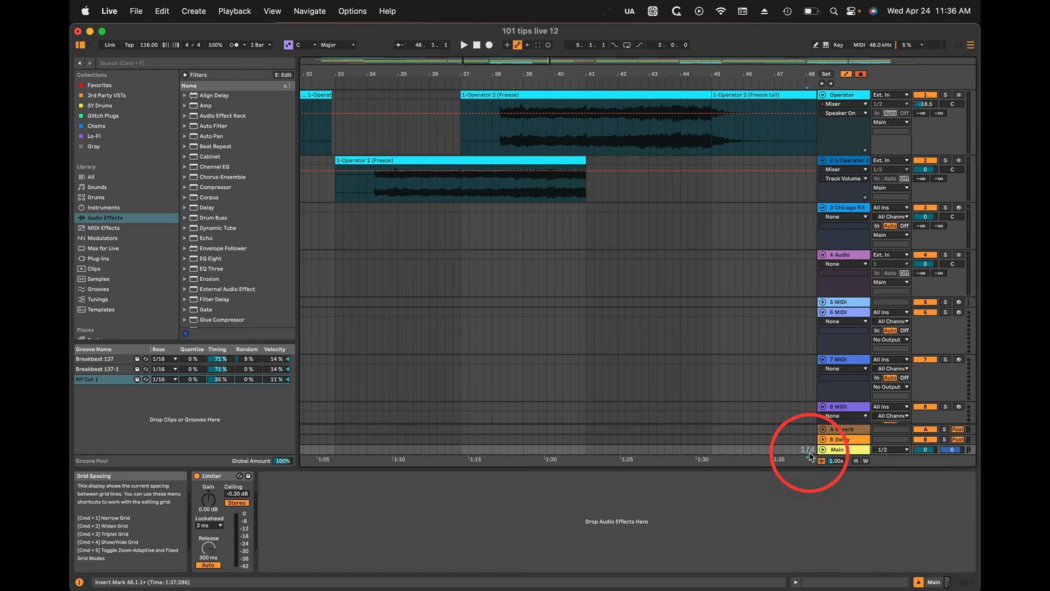
pyautogui.click(531, 74)
pyautogui.moveTo(532, 74); pyautogui.dragTo(529, 96)
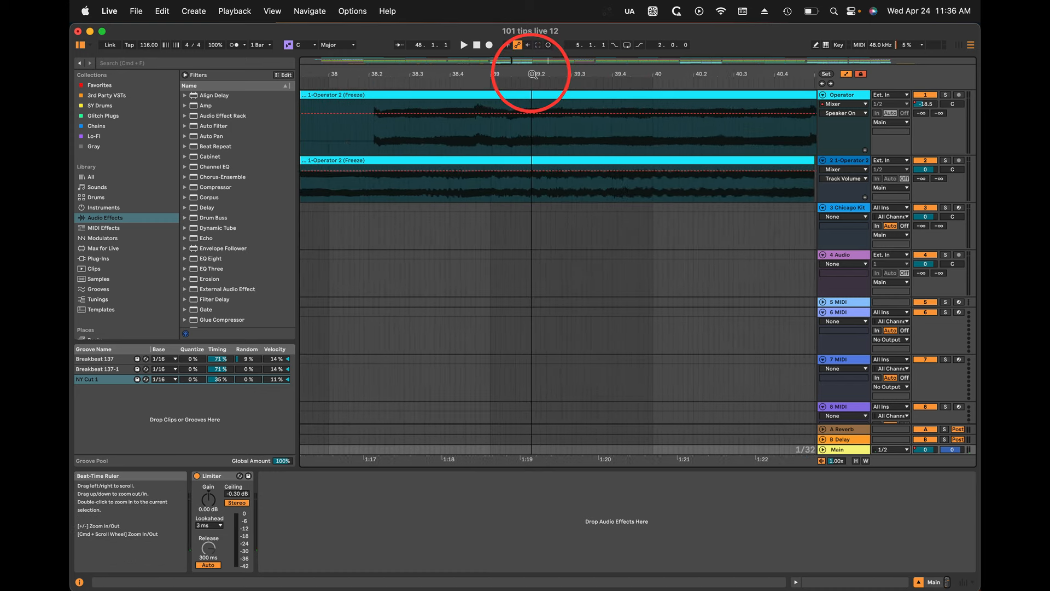
# Step: Change the adaptive grid to Widest and return it to Narrow
pyautogui.rightClick(802, 452)
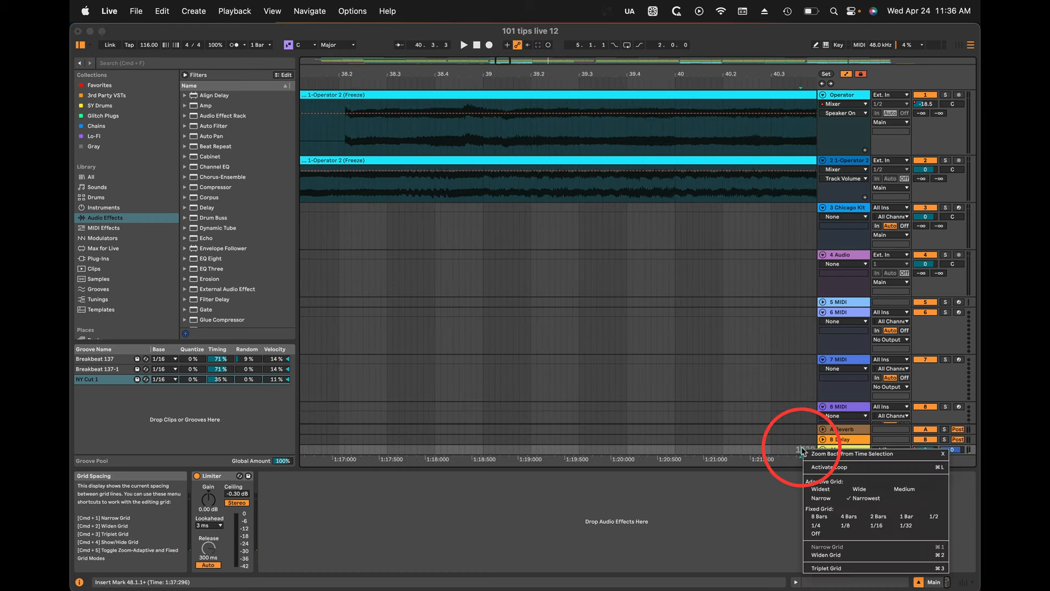
pyautogui.click(834, 490)
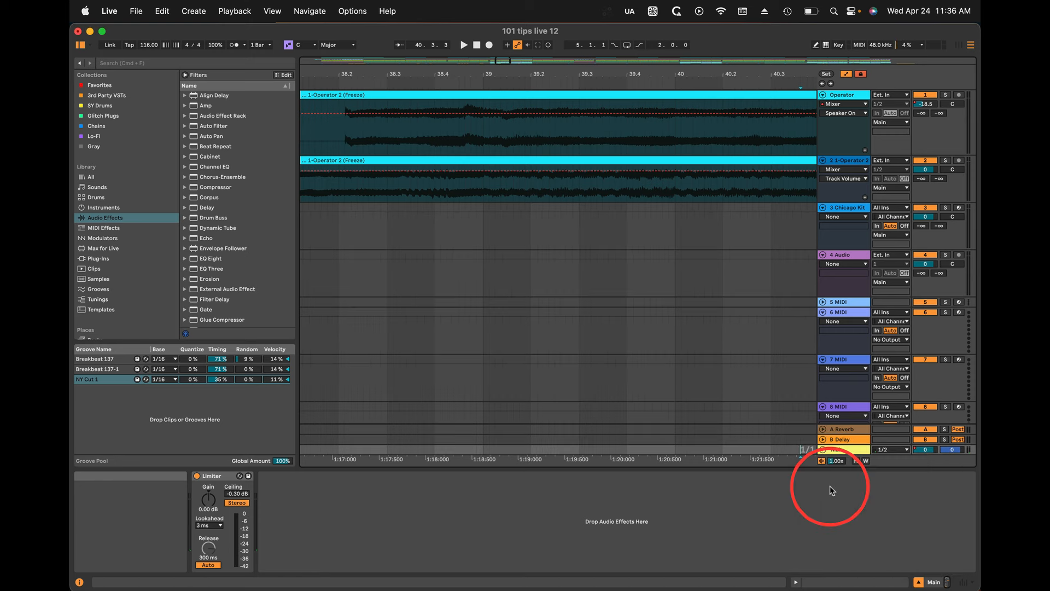
pyautogui.rightClick(803, 452)
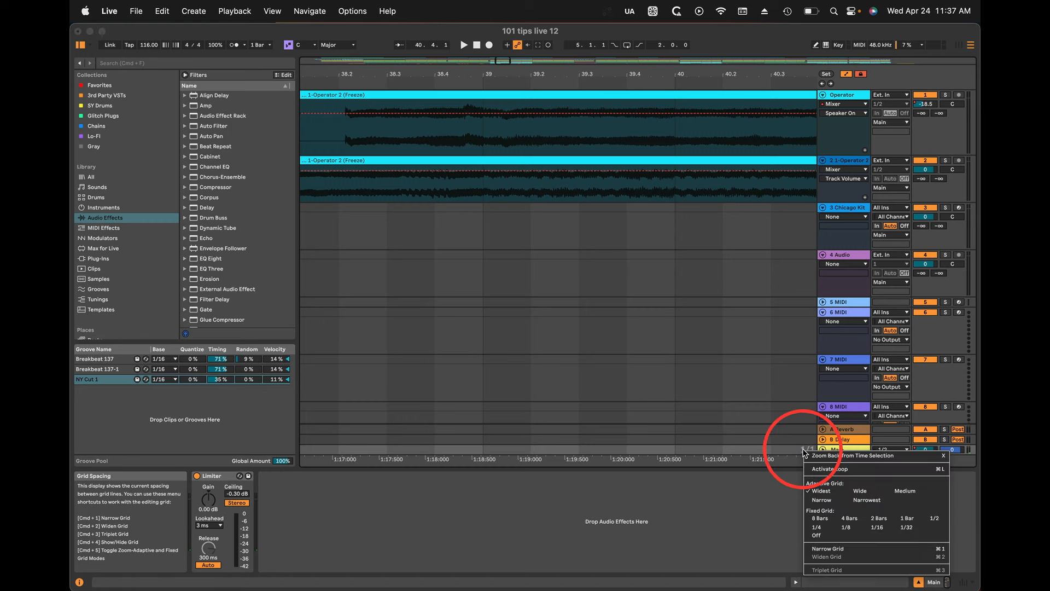
pyautogui.click(824, 503)
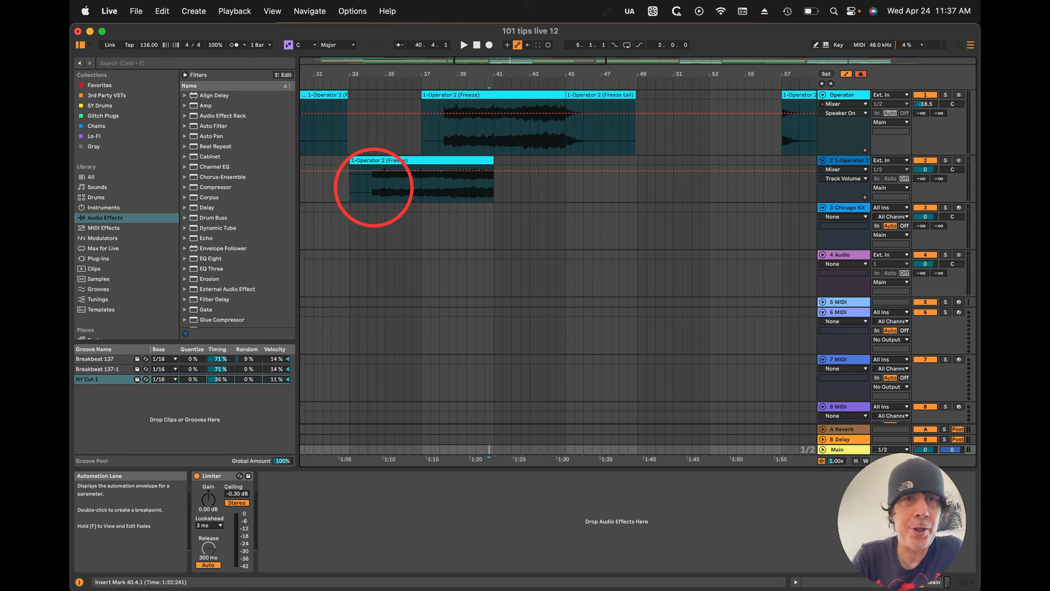
# Step: Move the section from 34.1.1 to 35.1.1 of the second track's clip to 42.3.1, and undo the move
pyautogui.click(368, 198)
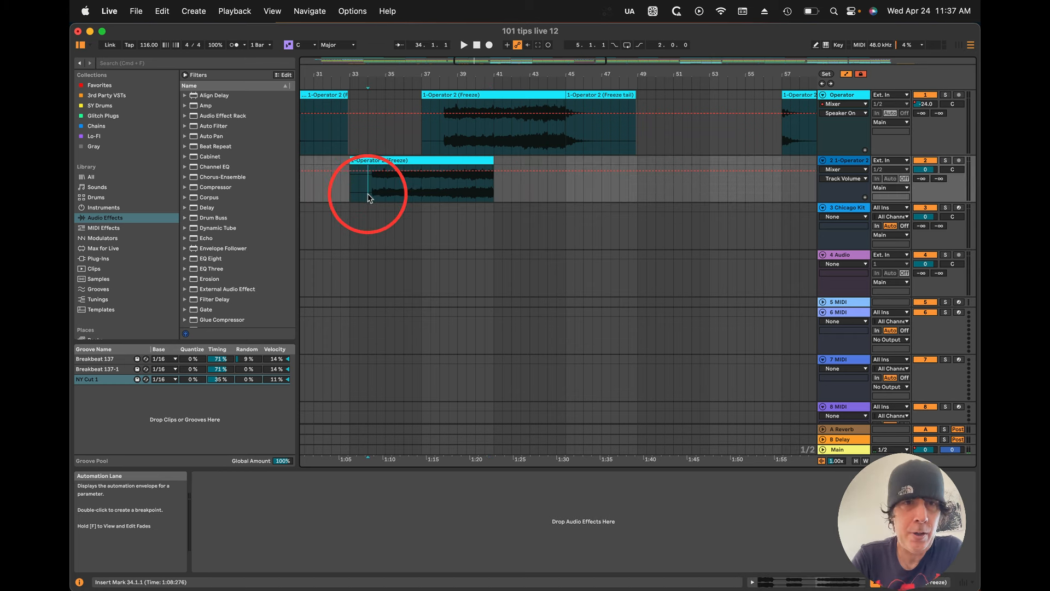
pyautogui.moveTo(368, 198); pyautogui.dragTo(383, 159)
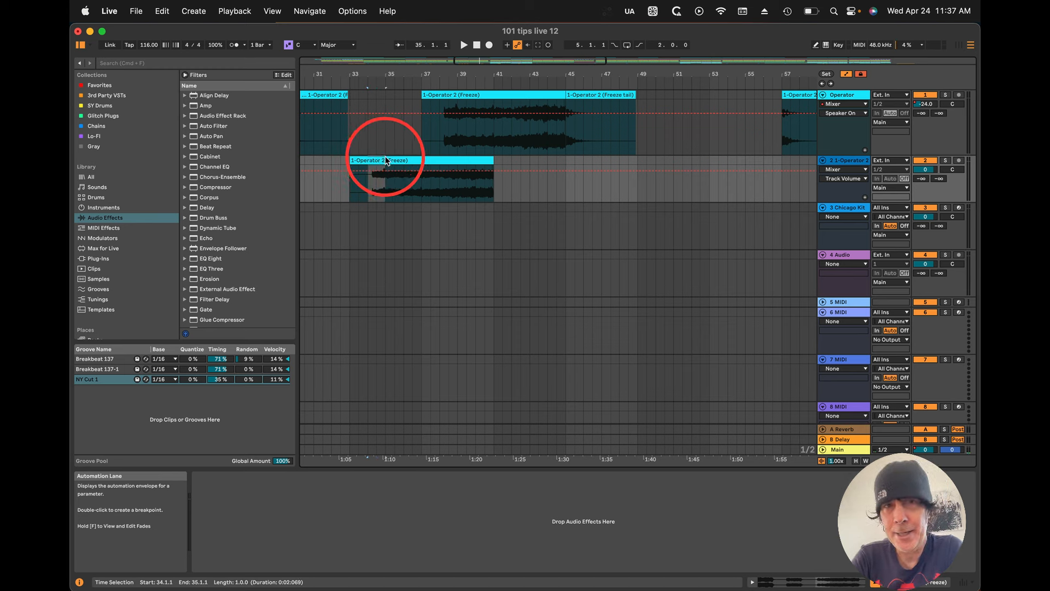
pyautogui.click(377, 160)
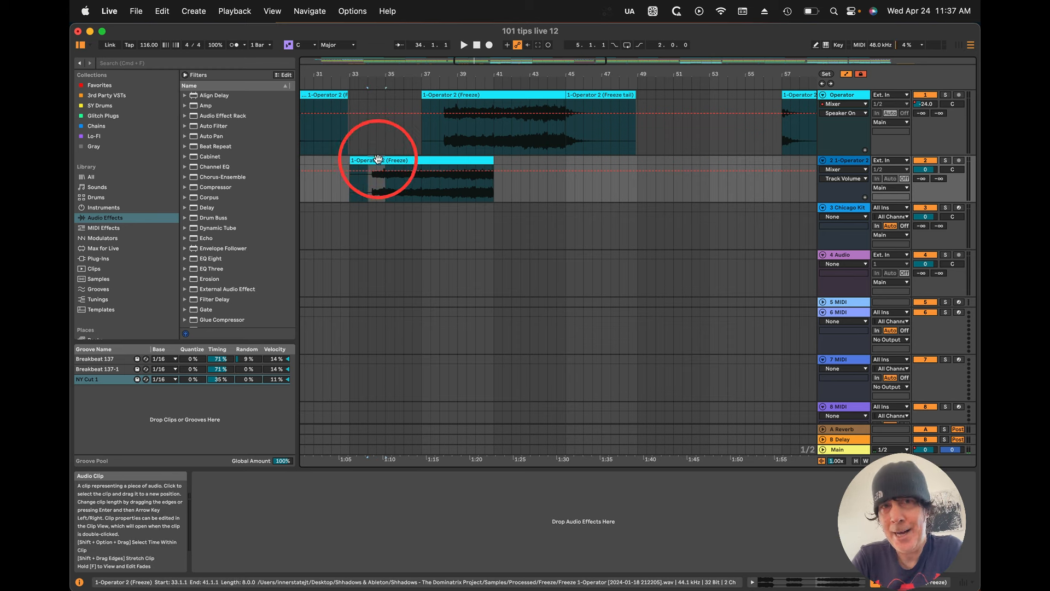
pyautogui.moveTo(378, 160); pyautogui.dragTo(530, 161)
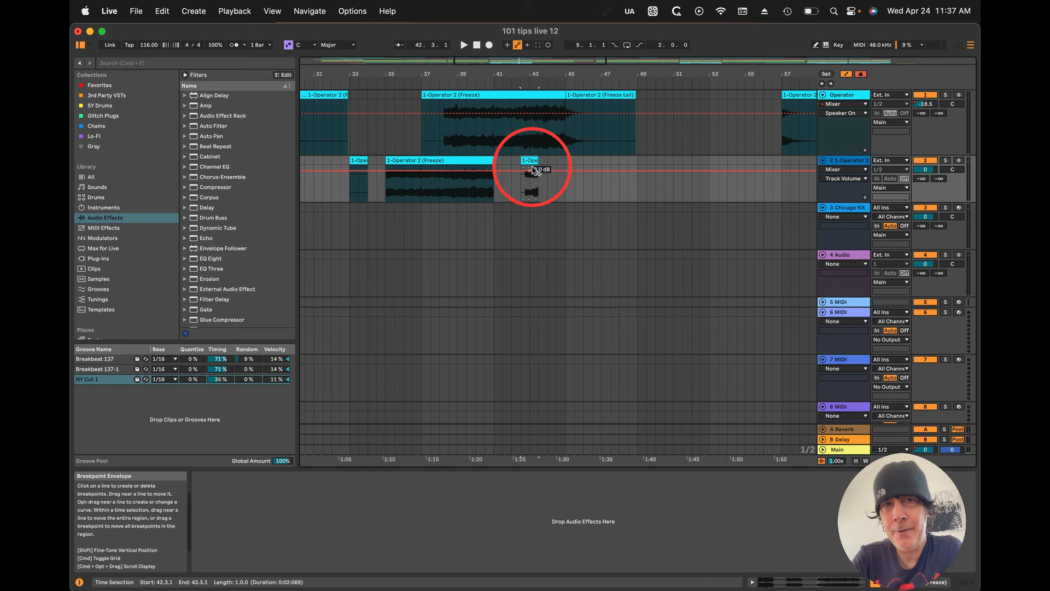
pyautogui.click(530, 160)
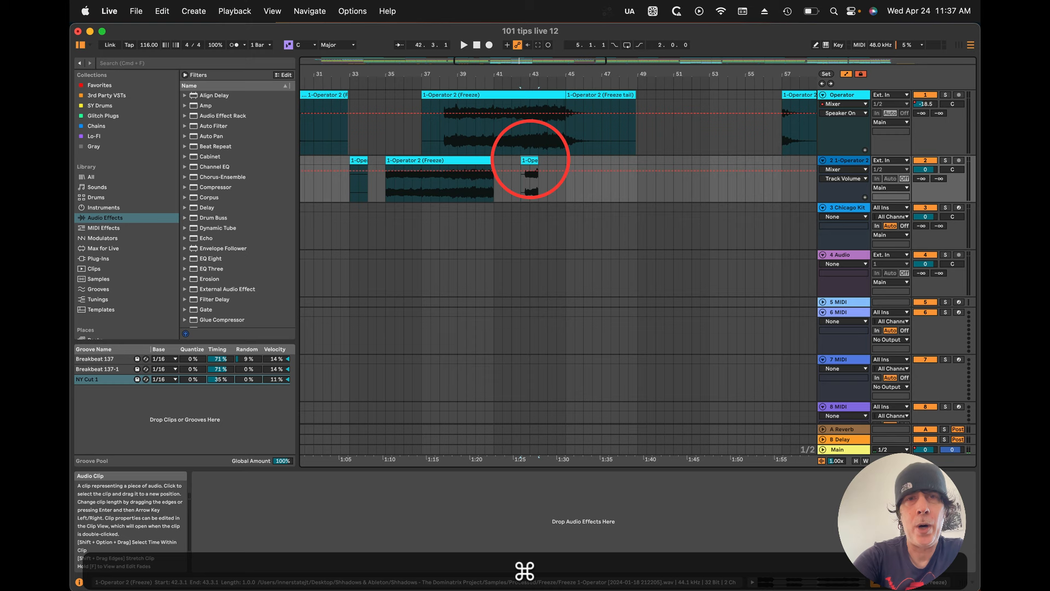
pyautogui.press('cmd+z')
# Step: Select the audio from 34.1.1 to 35.1.1 in the second track's clip, and undo the selection
pyautogui.click(367, 196)
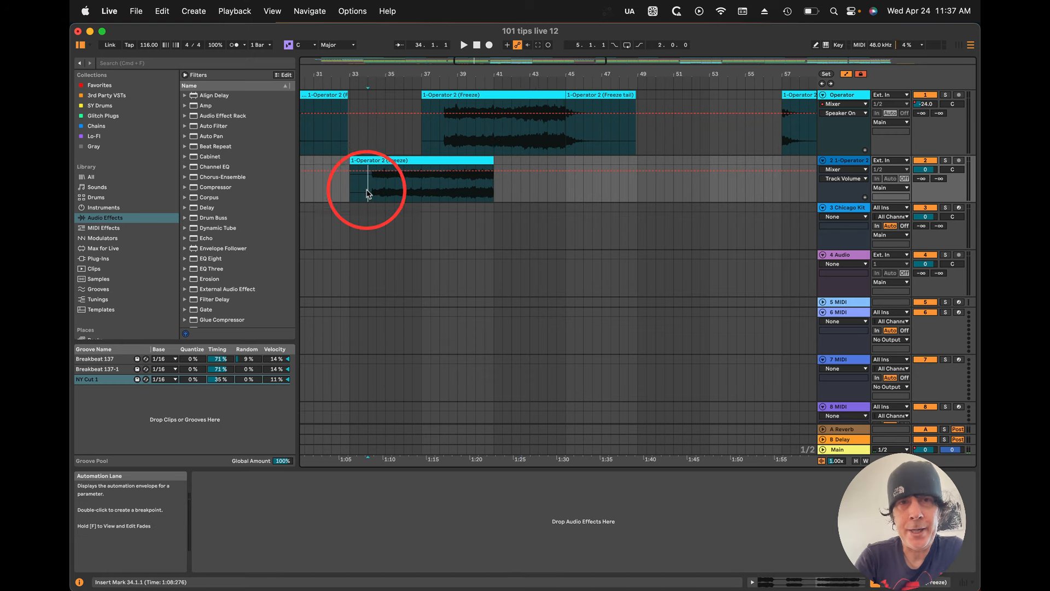
pyautogui.keyDown('shift'); pyautogui.click(380, 162); pyautogui.keyUp('shift')
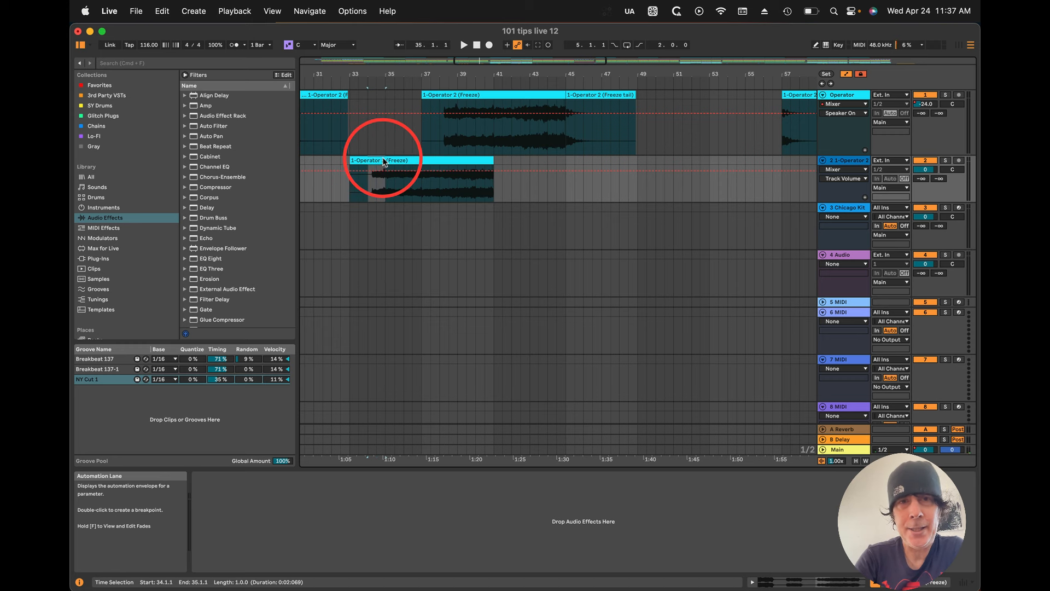
pyautogui.press('super+z')
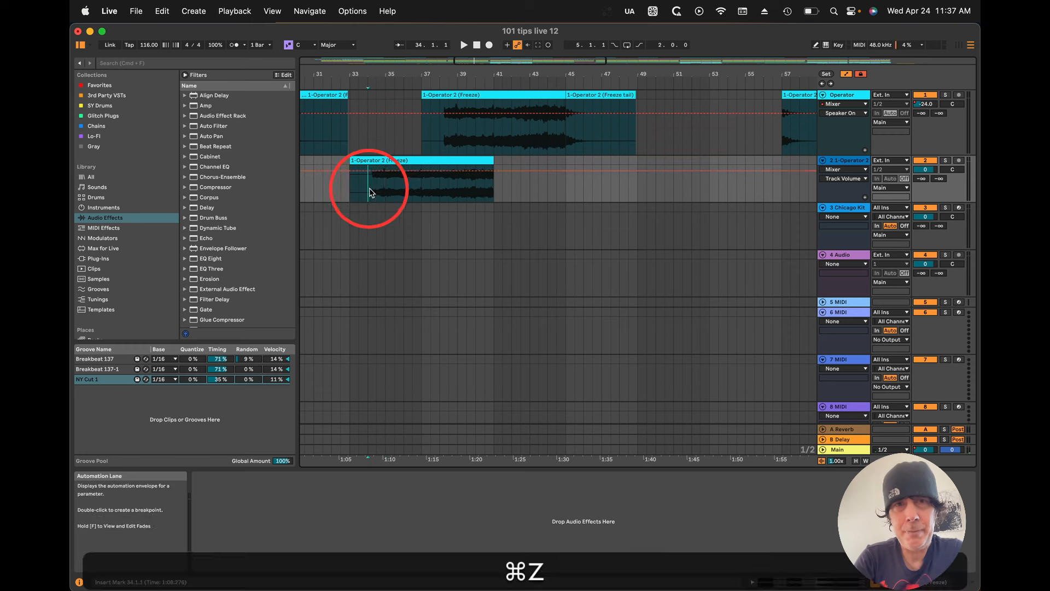
# Step: Select the automation from 34.1.1 to 35.1.1 on the second track and shape a zigzag volume envelope ending at about -19 dB
pyautogui.keyDown('shift'); pyautogui.click(387, 191); pyautogui.keyUp('shift')
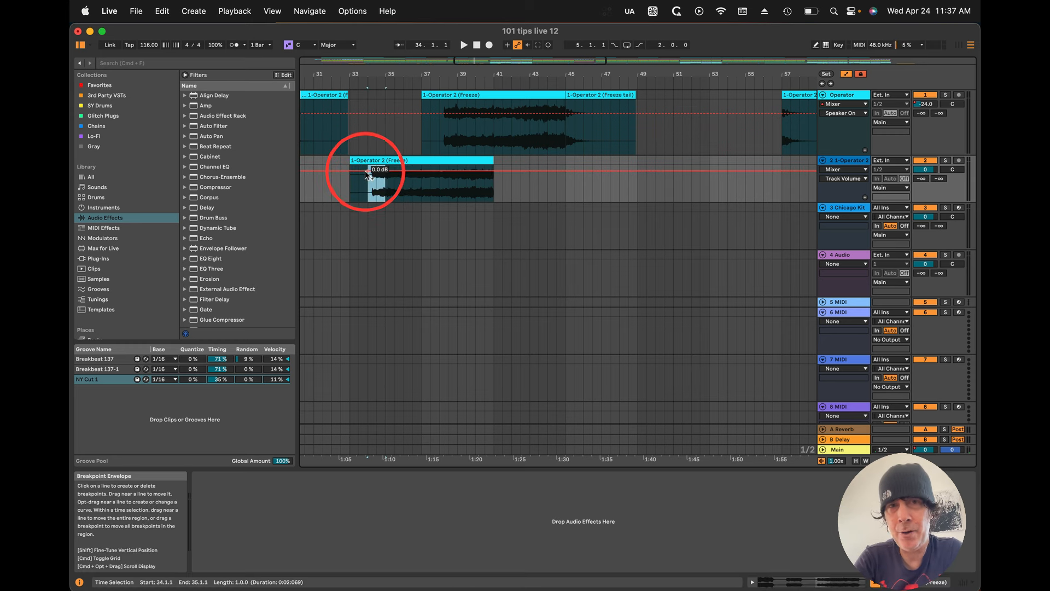
pyautogui.click(377, 172)
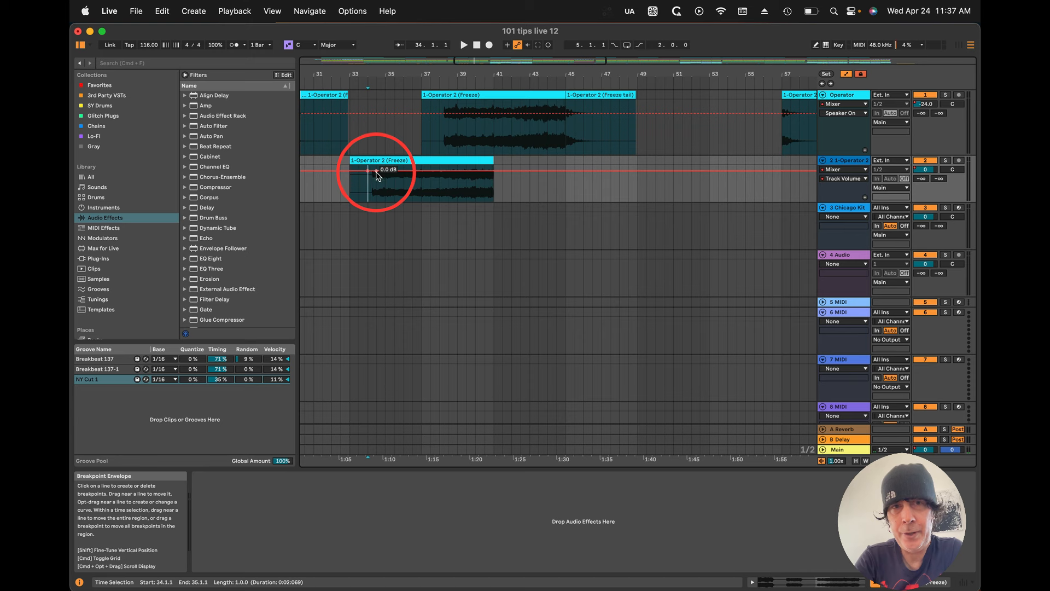
pyautogui.moveTo(377, 174)
pyautogui.mouseDown()
pyautogui.moveTo(390, 198)
pyautogui.moveTo(395, 171)
pyautogui.mouseUp()
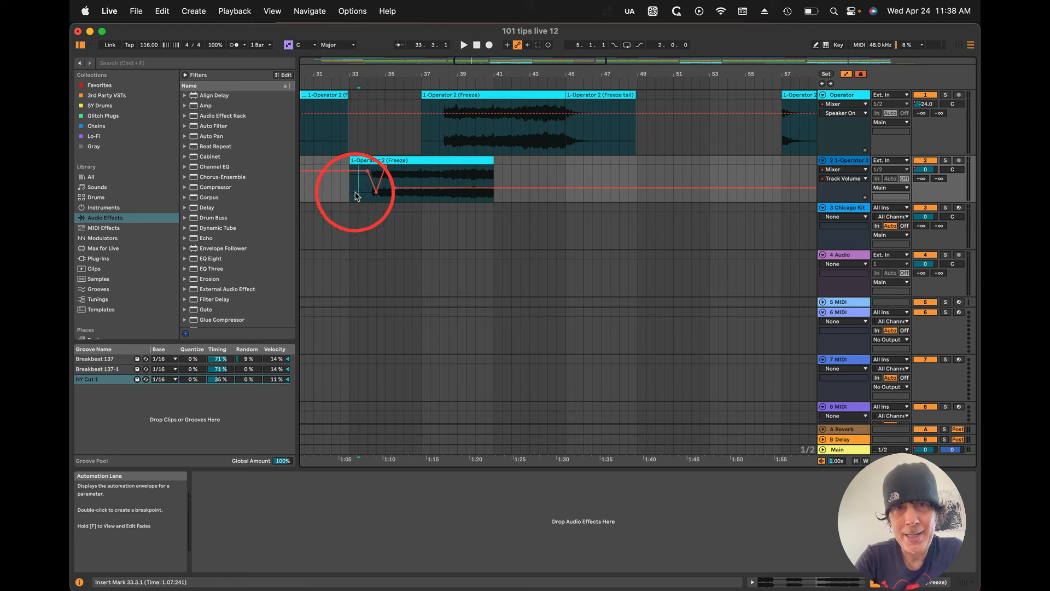
# Step: Copy the second track's volume automation from 33.3.1 to 36.1.1 and paste it at about bar 43
pyautogui.moveTo(357, 189); pyautogui.dragTo(402, 197)
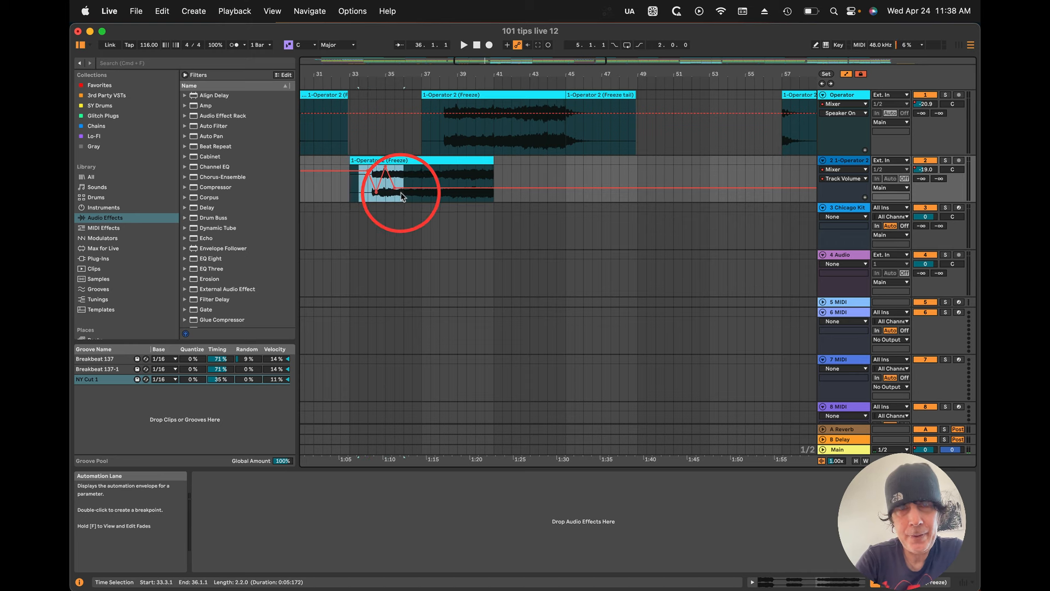
pyautogui.press('super+c')
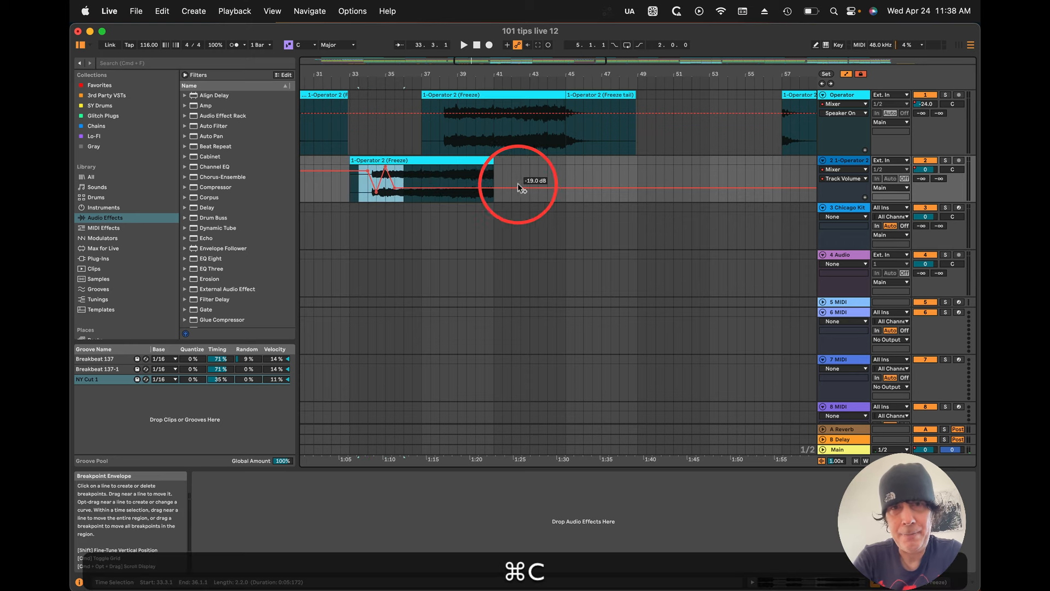
pyautogui.click(532, 176)
pyautogui.press('super+v')
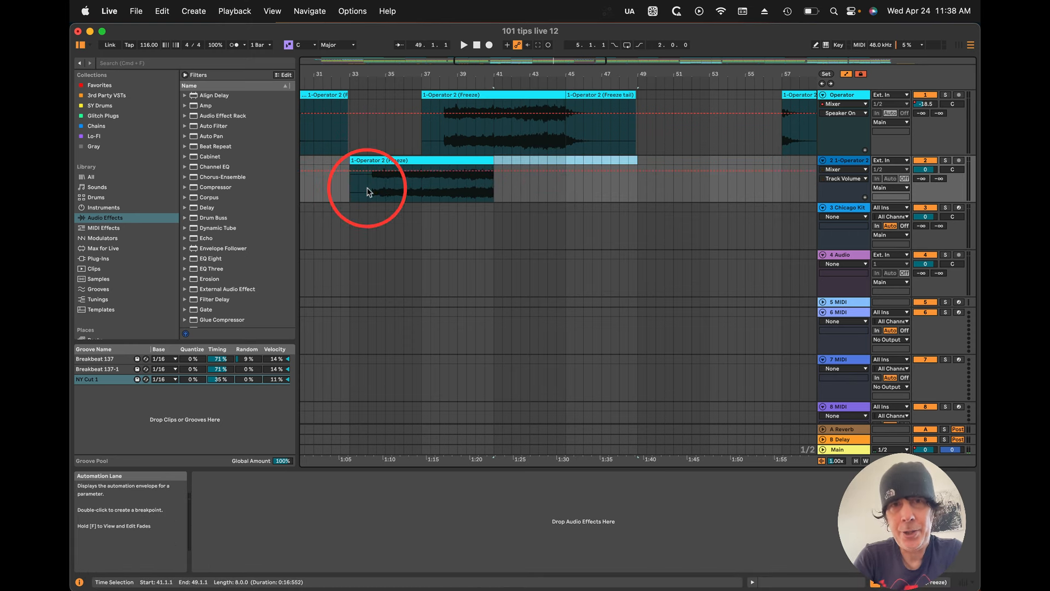
# Step: Place the insert marker at 34.1.1, at 35.1.1 and again at 34.1.1 in the second track's clip
pyautogui.click(368, 187)
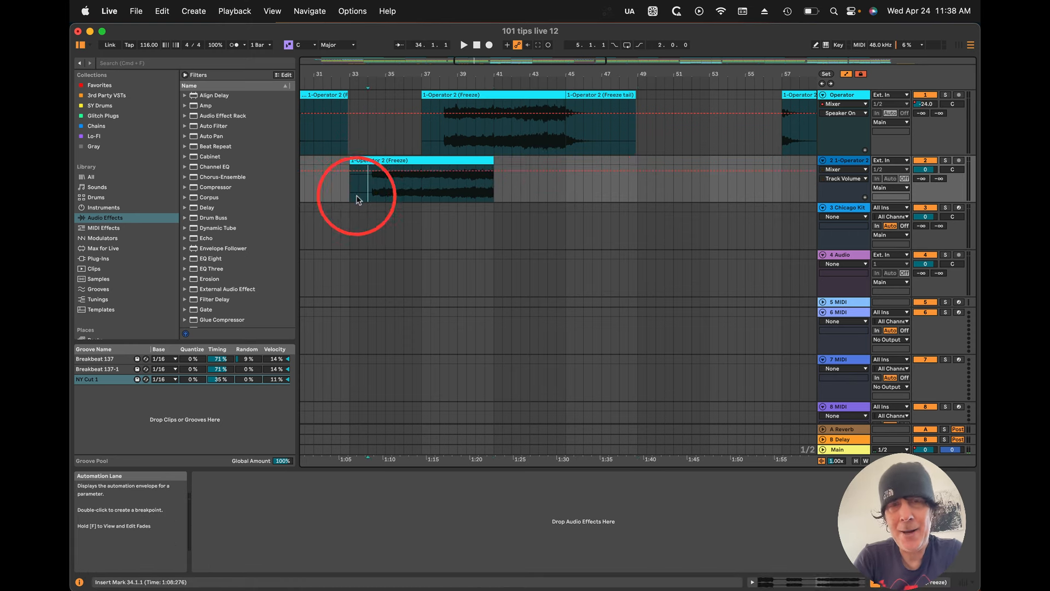
pyautogui.click(385, 189)
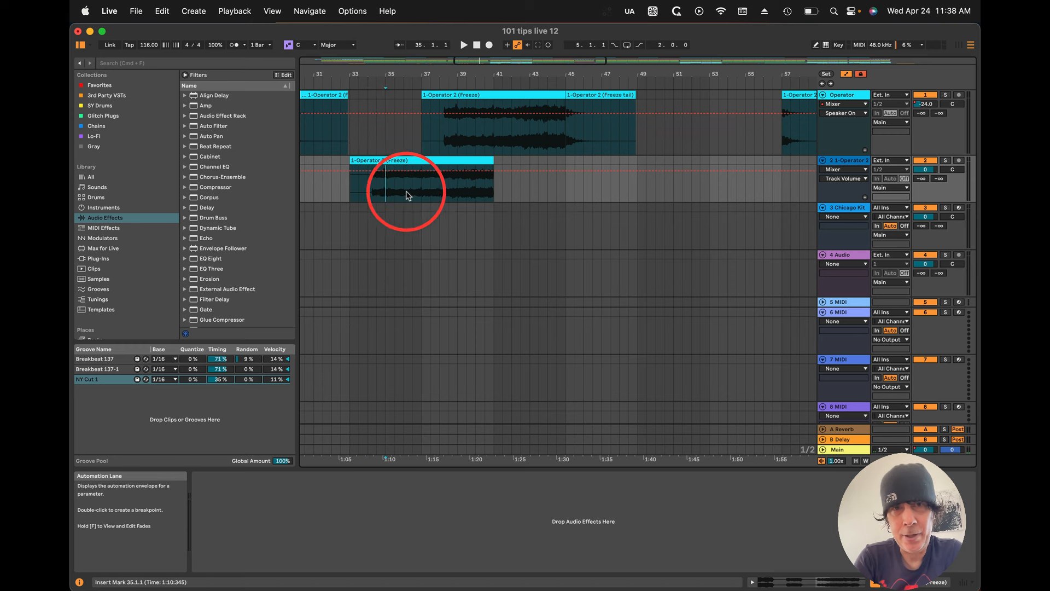
pyautogui.click(368, 189)
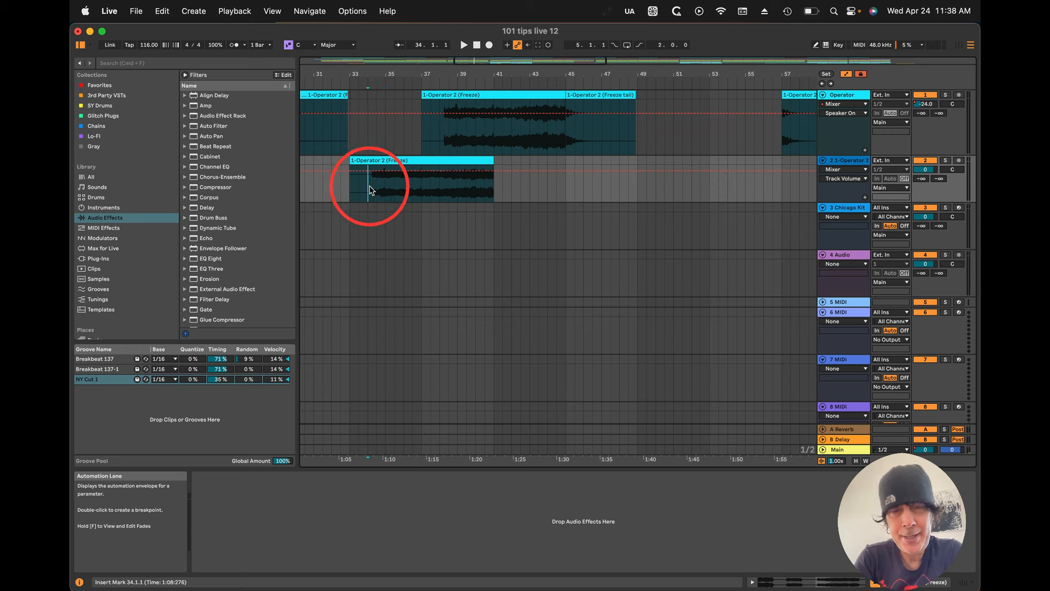
# Step: Split the second track's clip at 34.1.1, and undo the split
pyautogui.press('super+e')
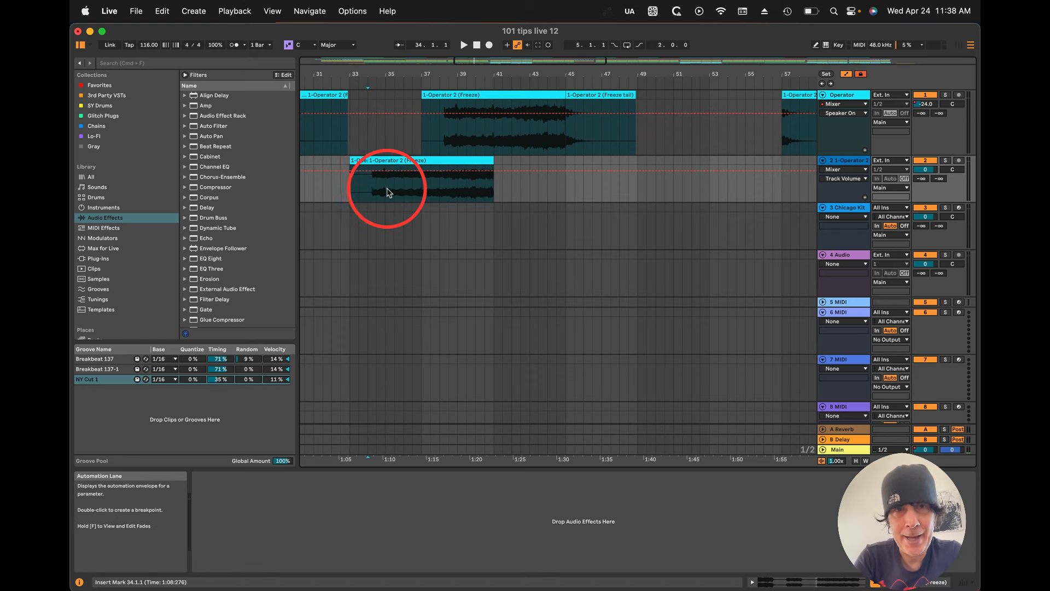
pyautogui.press('super+z')
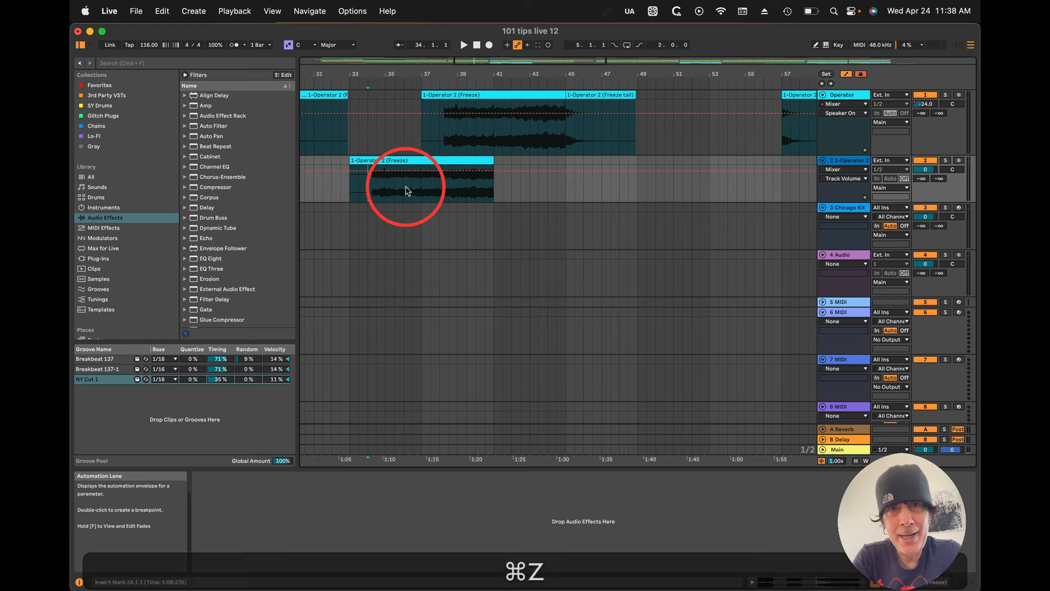
# Step: Select the range from 36.1.1 to 37.1.1 in the second track's clip and split the clip at both ends of it
pyautogui.moveTo(405, 188); pyautogui.dragTo(425, 167)
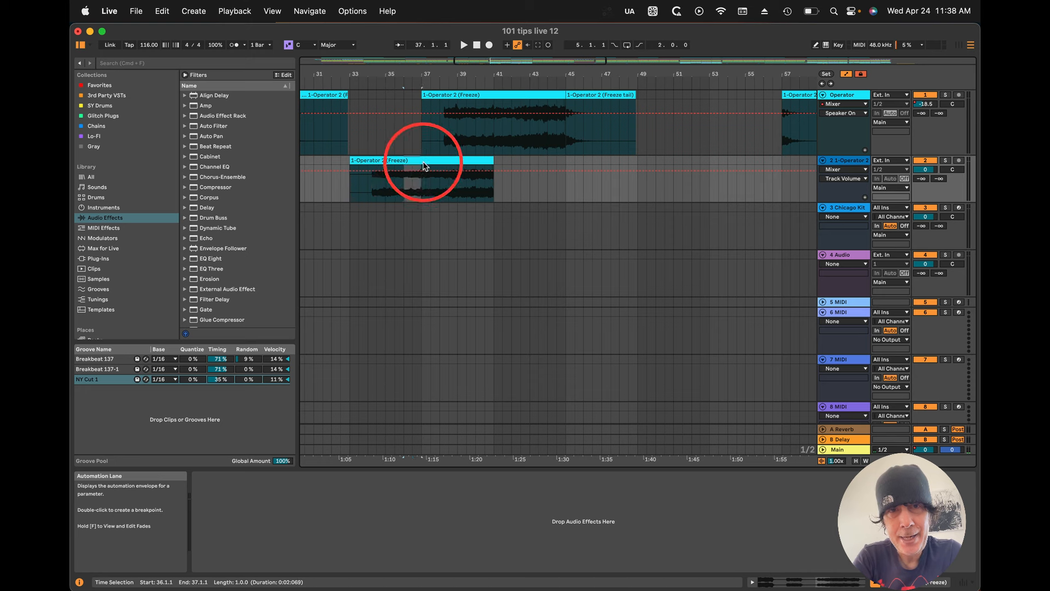
pyautogui.click(423, 161)
pyautogui.press('super+e')
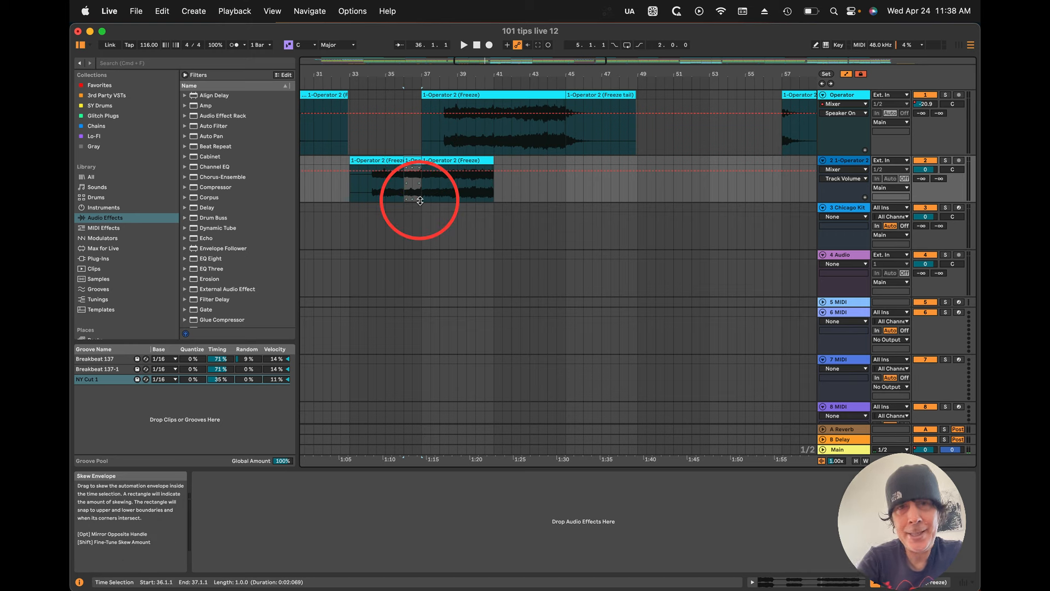
# Step: Delete the split segment from 36.1.1 to 37.1.1, undo the deletion, and try deactivating the segment instead
pyautogui.press('BackSpace')
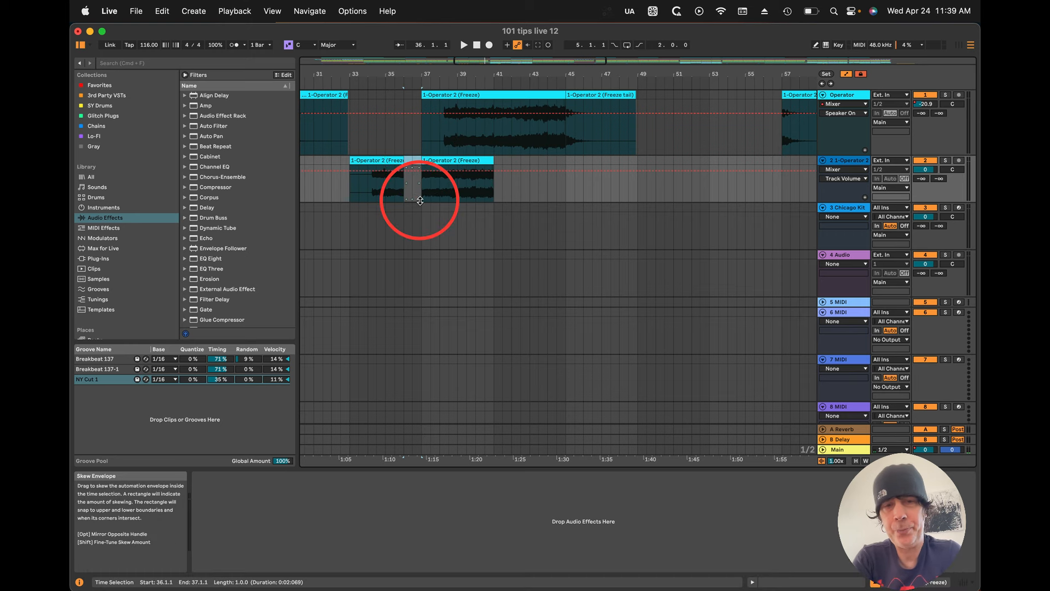
pyautogui.press('super+z')
pyautogui.press('0')
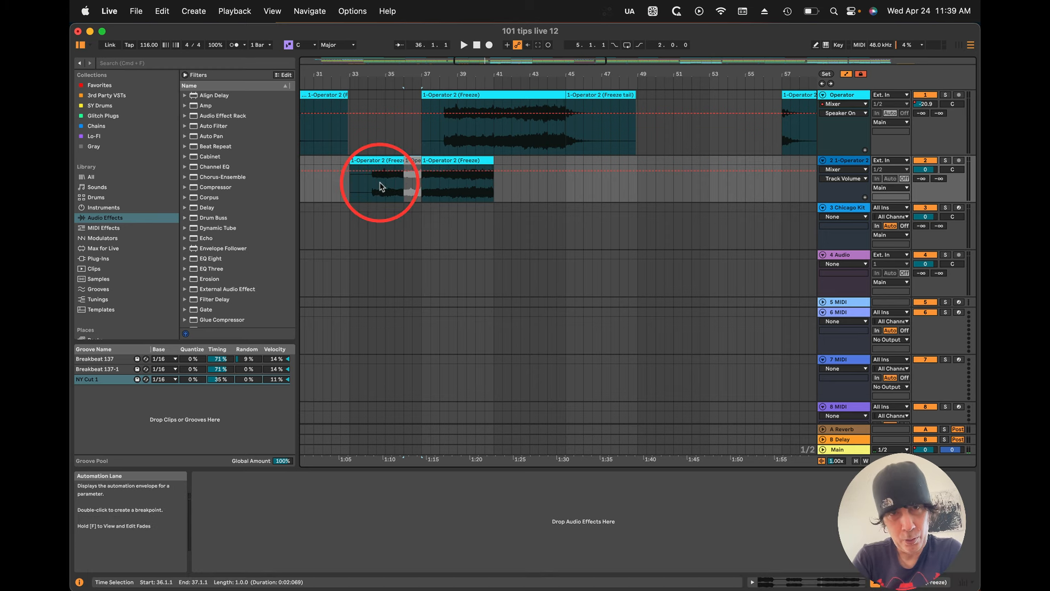
# Step: Select the audio from 40.3.1 to 41.1.1 at the end of the second track's last clip and duplicate it repeatedly
pyautogui.moveTo(412, 185)
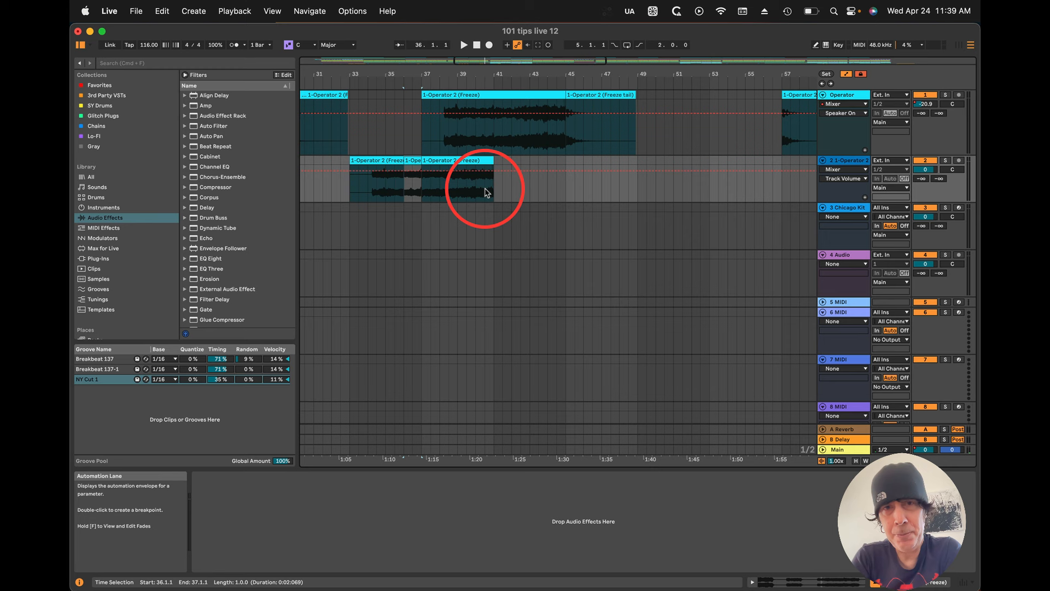
pyautogui.moveTo(484, 191); pyautogui.dragTo(491, 159)
pyautogui.press('super+d')
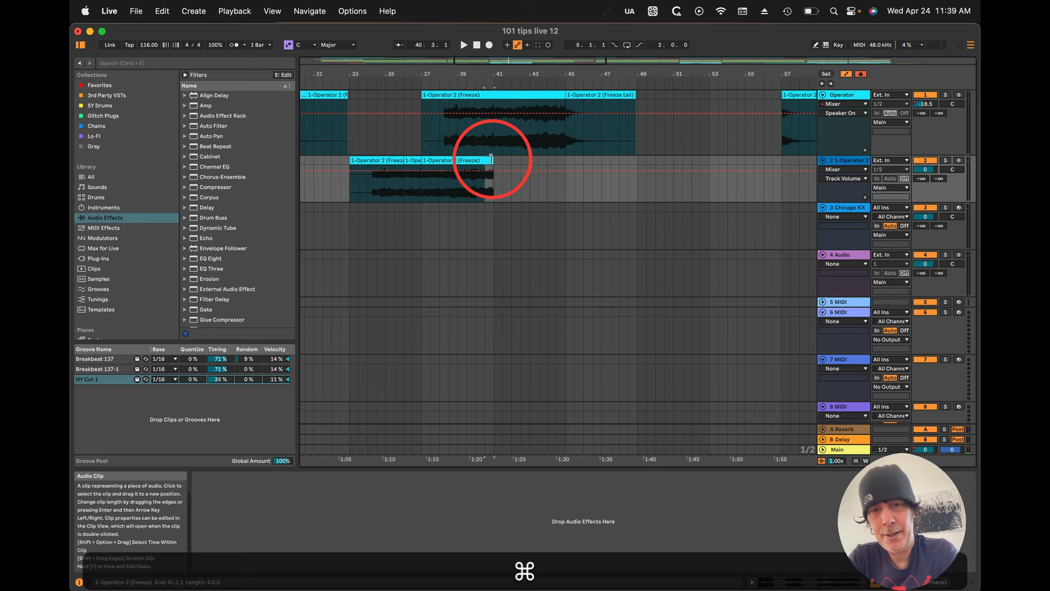
pyautogui.press('super+d')
pyautogui.press('super+d')
pyautogui.press('super+d')
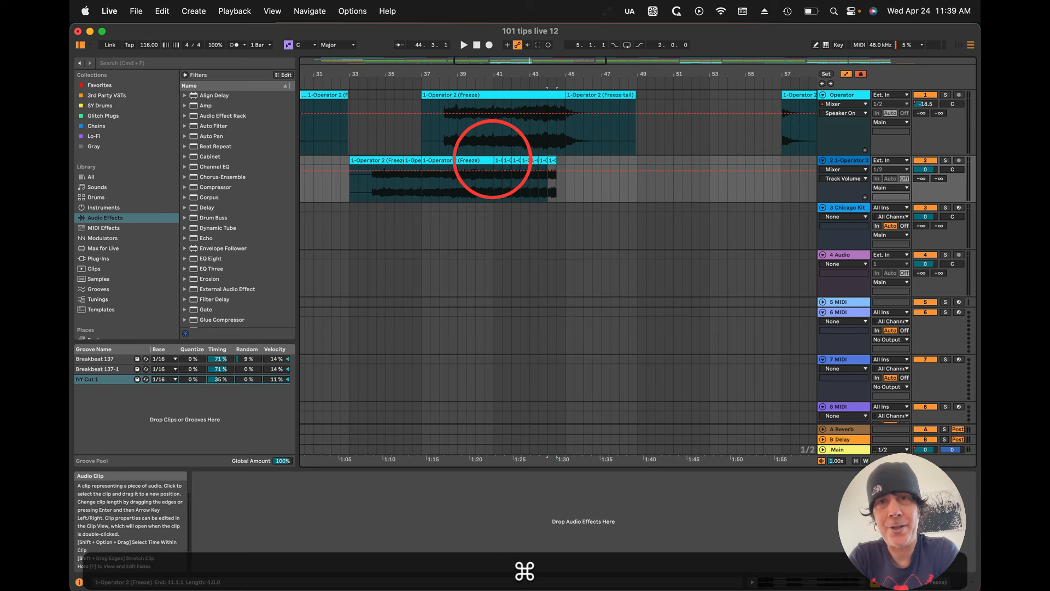
# Step: Undo all the duplicates made after 41.1.1 on the second track
pyautogui.press('super+z')
pyautogui.press('super+z')
pyautogui.press('super+z')
pyautogui.press('super+z')
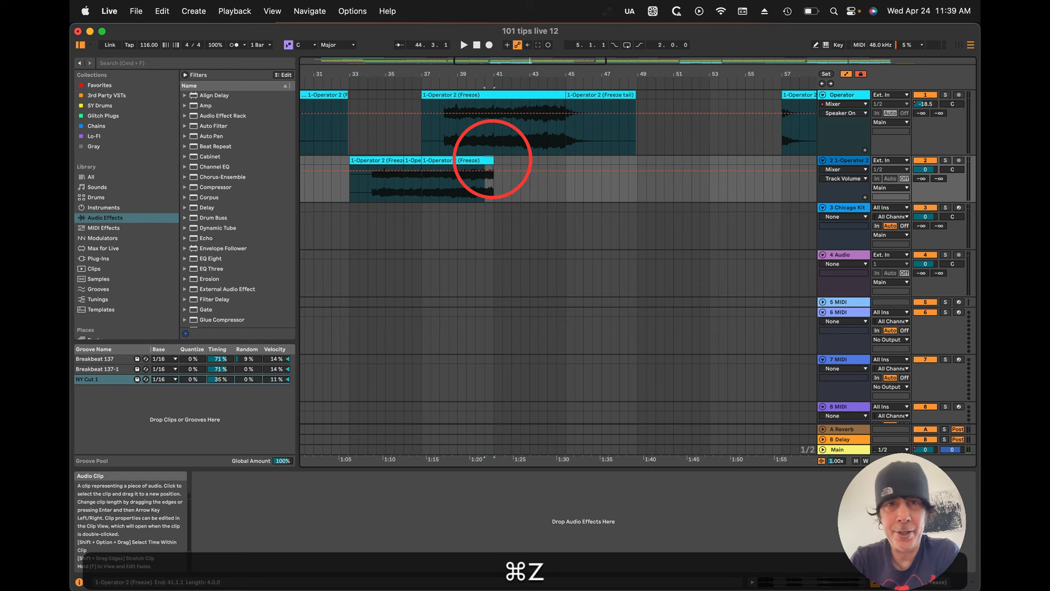
# Step: Select the audio from 37.1.1 to 38.1.1 in the second track's last clip and cut it out
pyautogui.click(422, 197)
pyautogui.moveTo(422, 197); pyautogui.dragTo(435, 164)
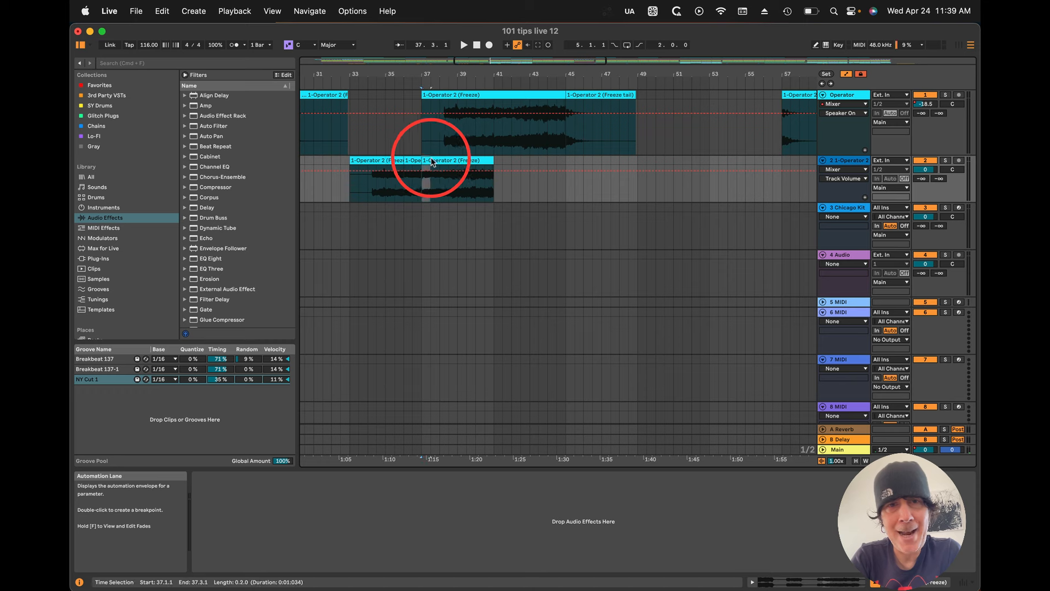
pyautogui.press('super+x')
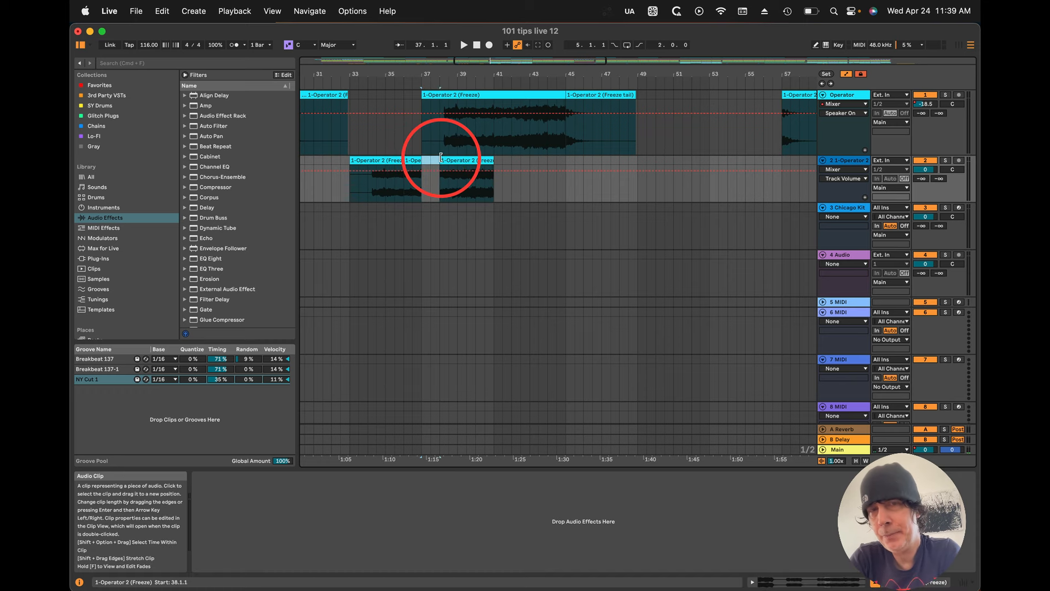
# Step: Move the slice from 40.2.1 to 40.3.1 on the second track to 42.2.1 and duplicate it back to back
pyautogui.moveTo(457, 65); pyautogui.dragTo(457, 67)
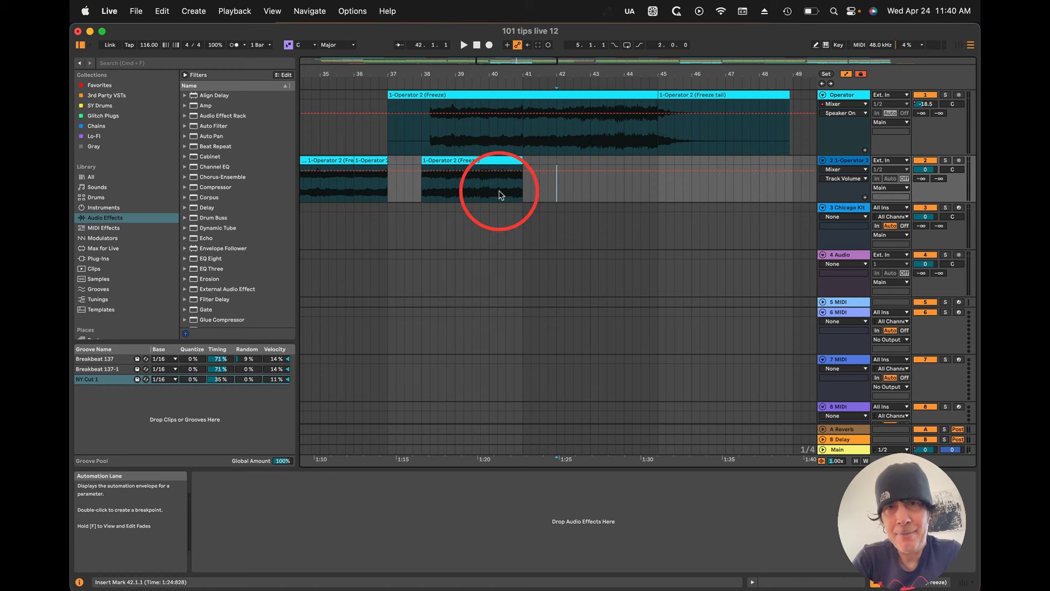
pyautogui.moveTo(498, 194); pyautogui.dragTo(569, 161)
pyautogui.press('super+d')
pyautogui.press('super+d')
pyautogui.press('super+d')
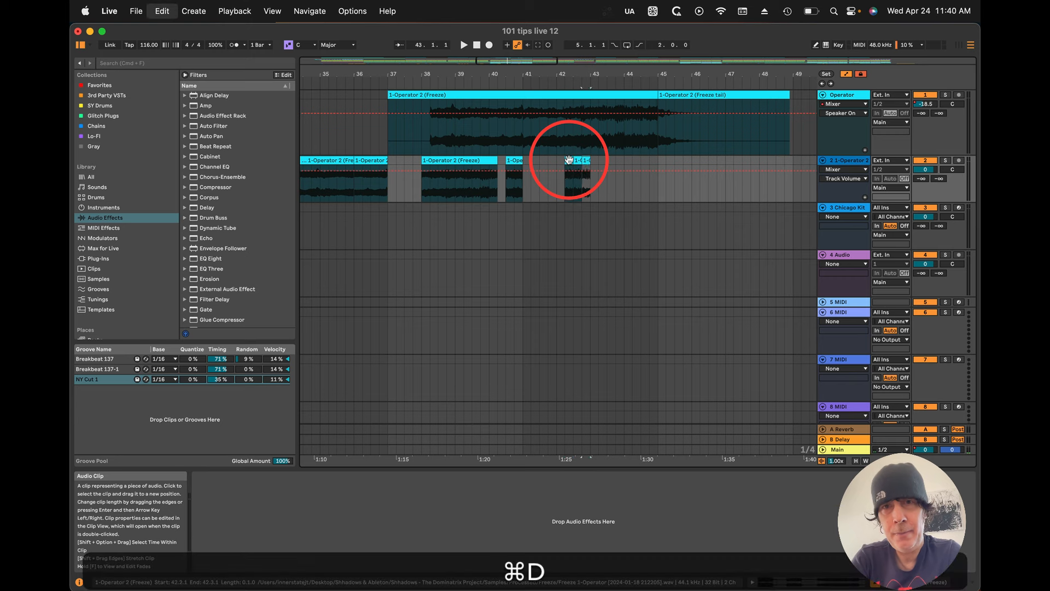
# Step: Space out the duplicated slices on the second track so they start at 42.4.1, 43.2.1 and 44.2.1
pyautogui.moveTo(578, 160); pyautogui.dragTo(603, 164)
pyautogui.click(595, 159)
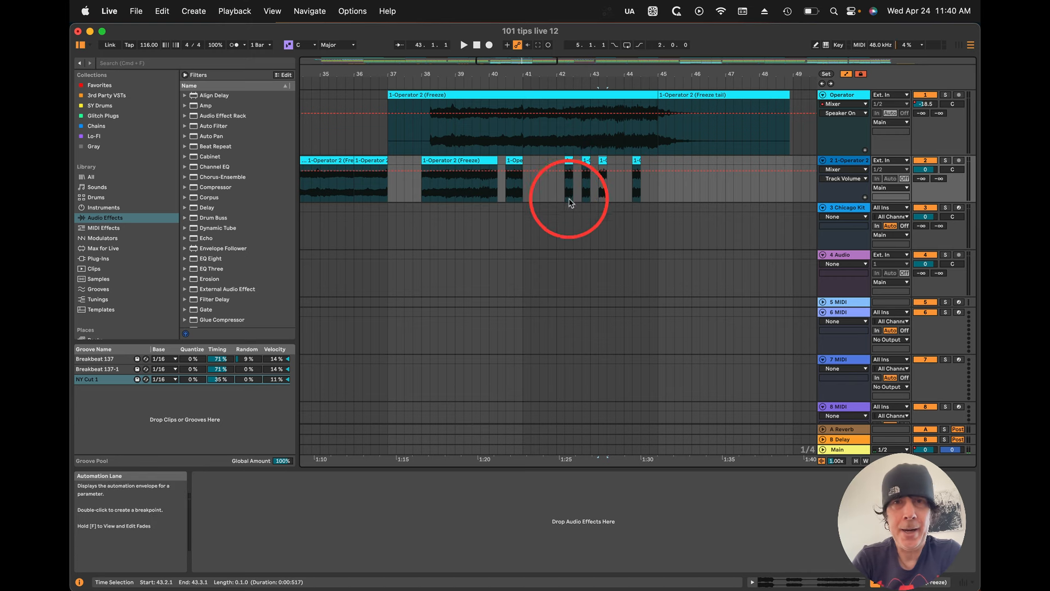
# Step: Select the slices and gaps from 42.2.1 to 44.3.1 on the second track and consolidate them into one clip
pyautogui.click(569, 158)
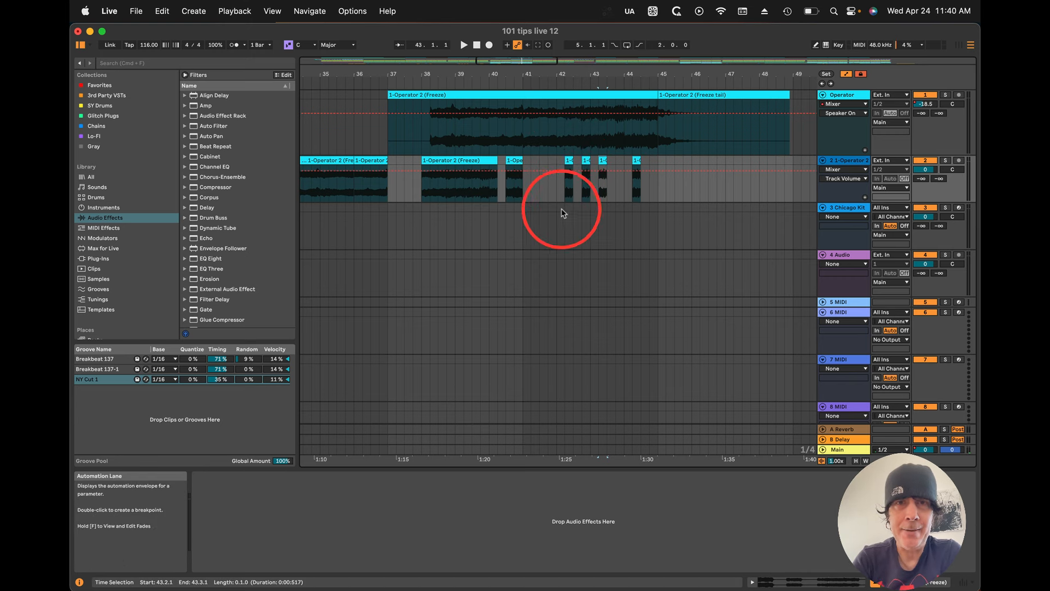
pyautogui.keyDown('shift'); pyautogui.click(640, 160); pyautogui.keyUp('shift')
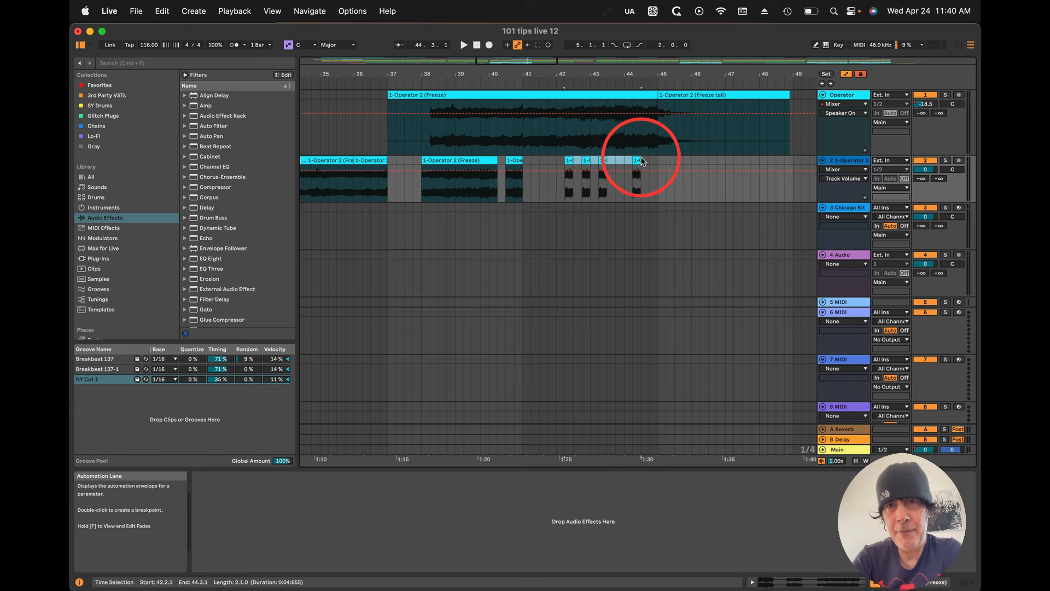
pyautogui.click(563, 191)
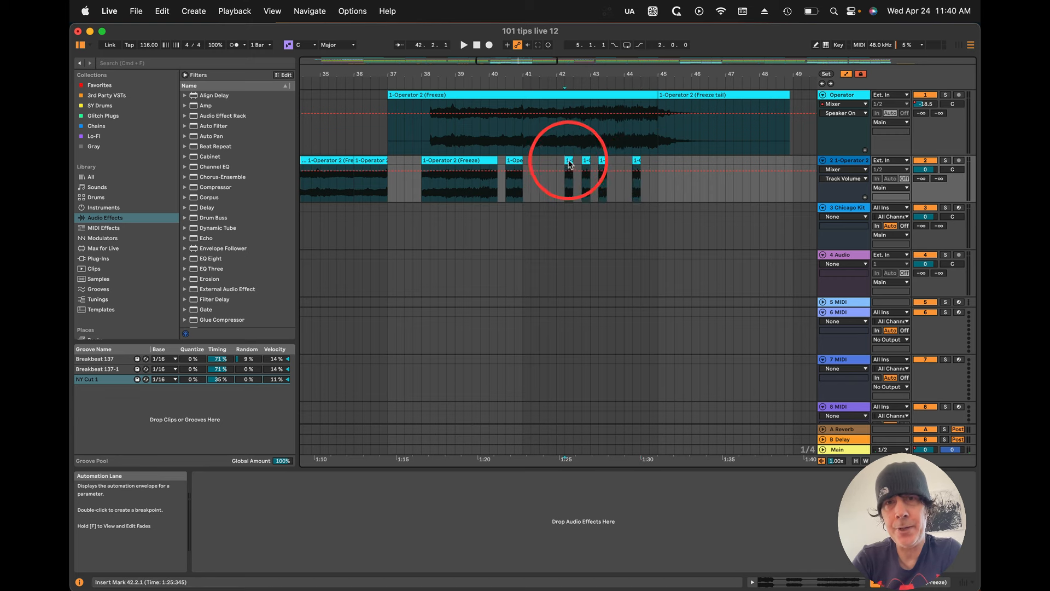
pyautogui.moveTo(569, 161); pyautogui.dragTo(640, 158)
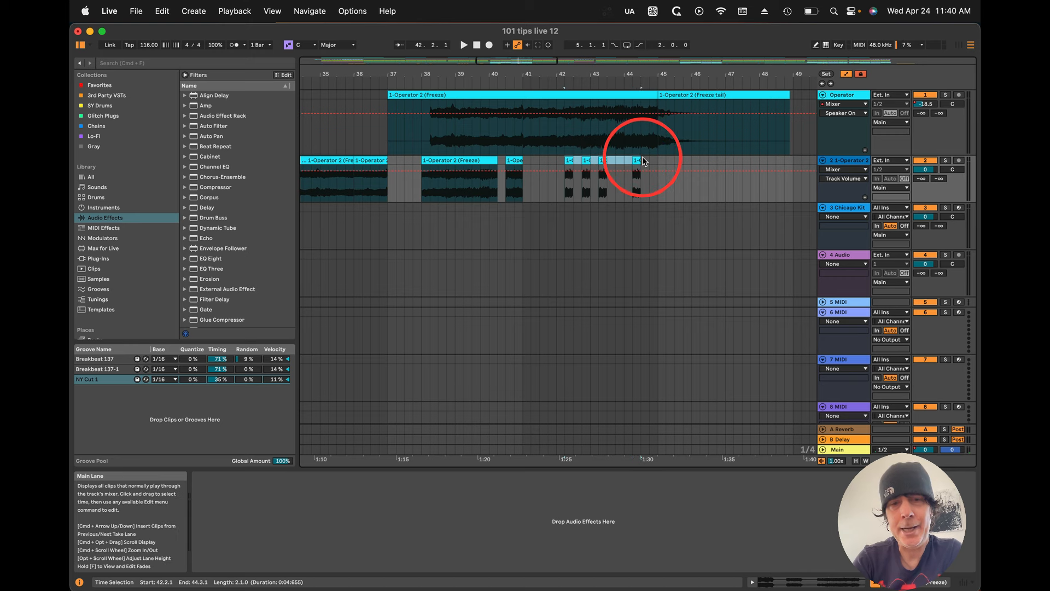
pyautogui.press('super+j')
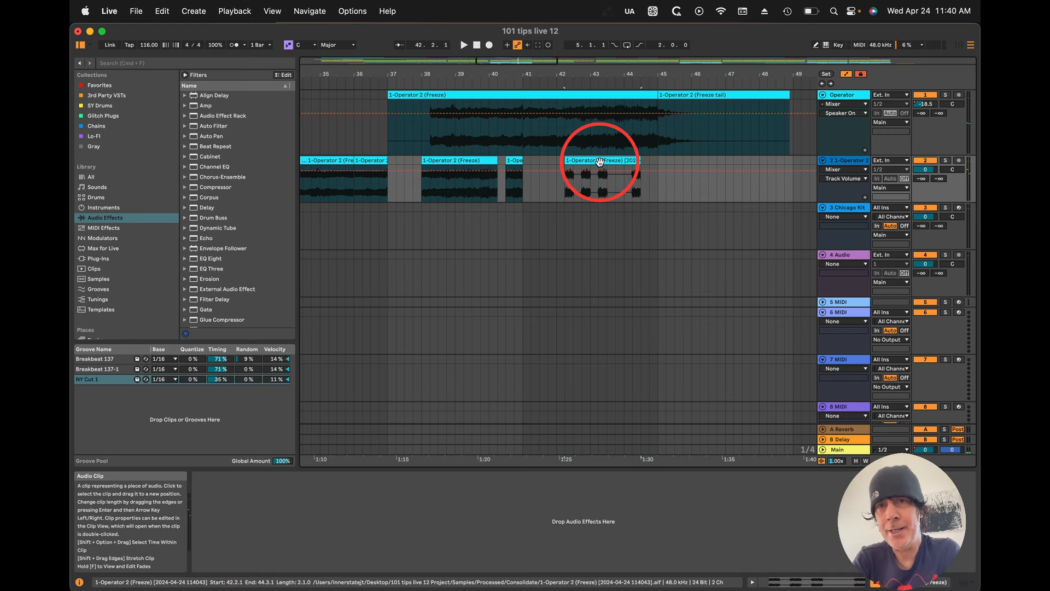
# Step: Try moving the consolidated clip to the fourth track and onto the Chicago Kit MIDI track, backing out of both
pyautogui.moveTo(599, 162); pyautogui.dragTo(597, 265)
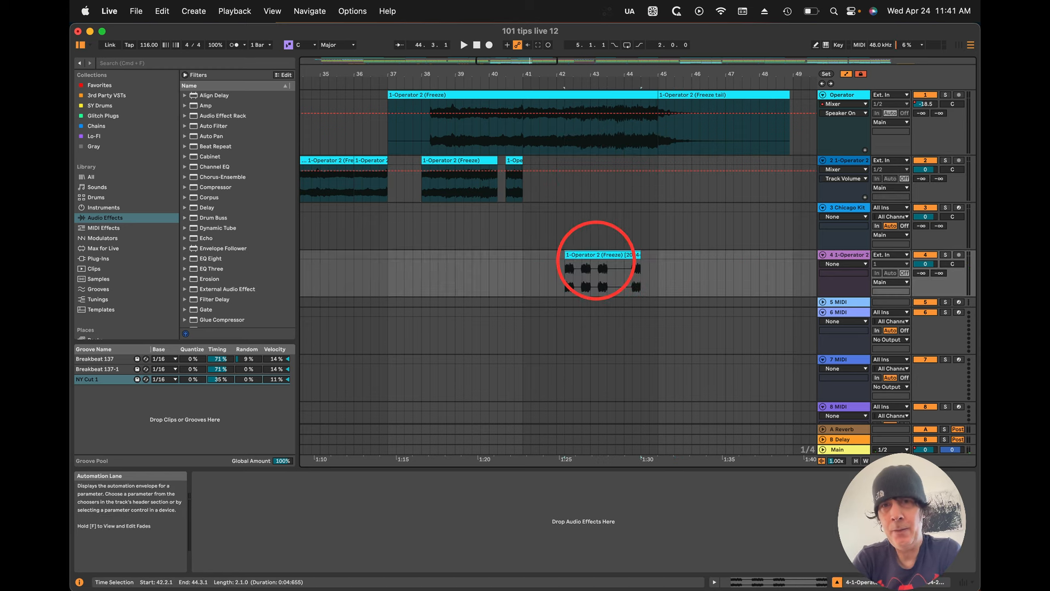
pyautogui.press('super+z')
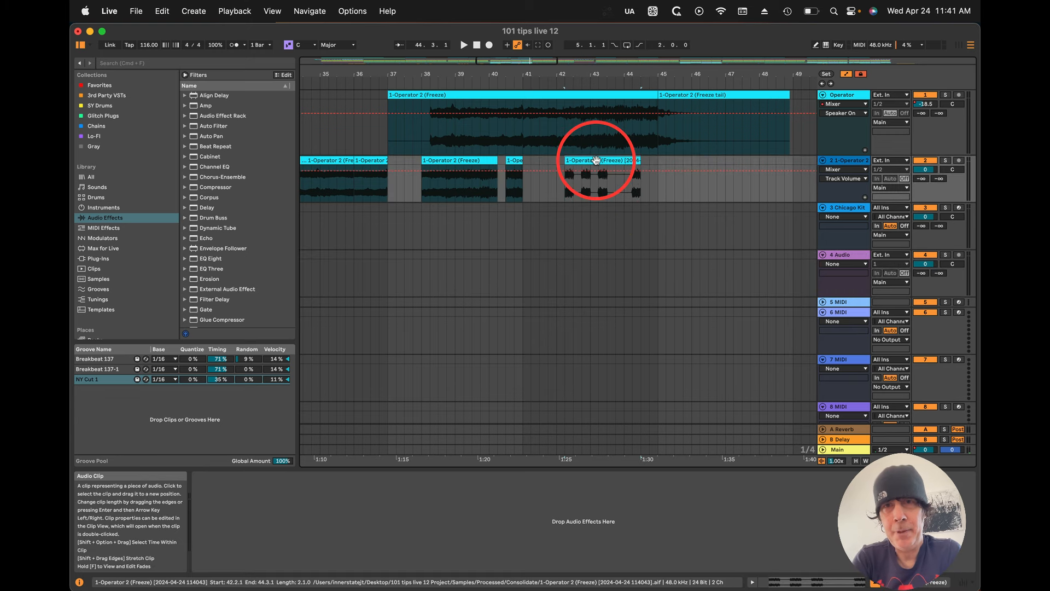
pyautogui.moveTo(596, 160); pyautogui.dragTo(600, 219)
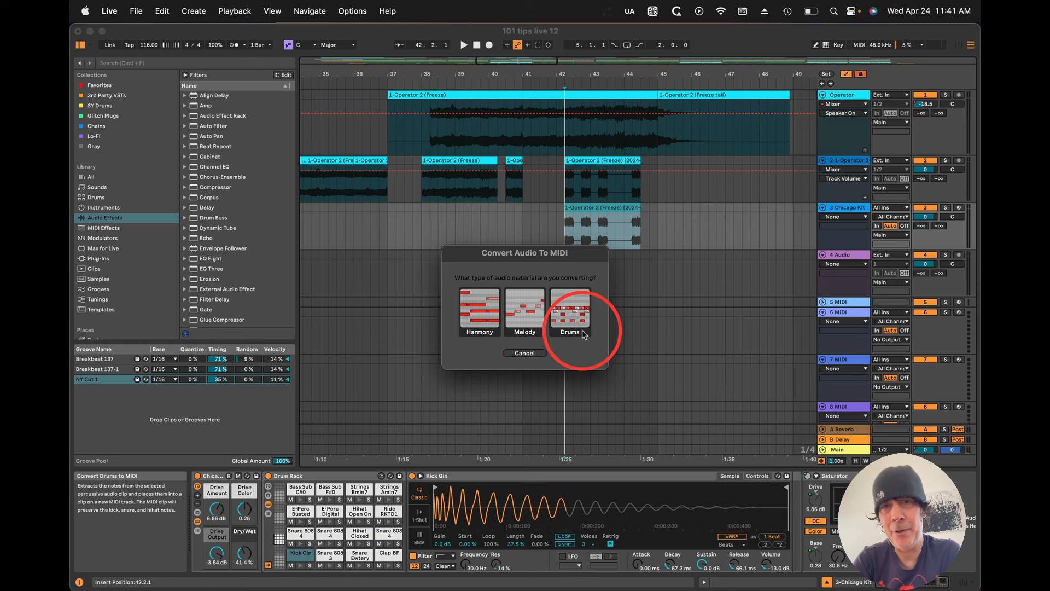
pyautogui.press('Escape')
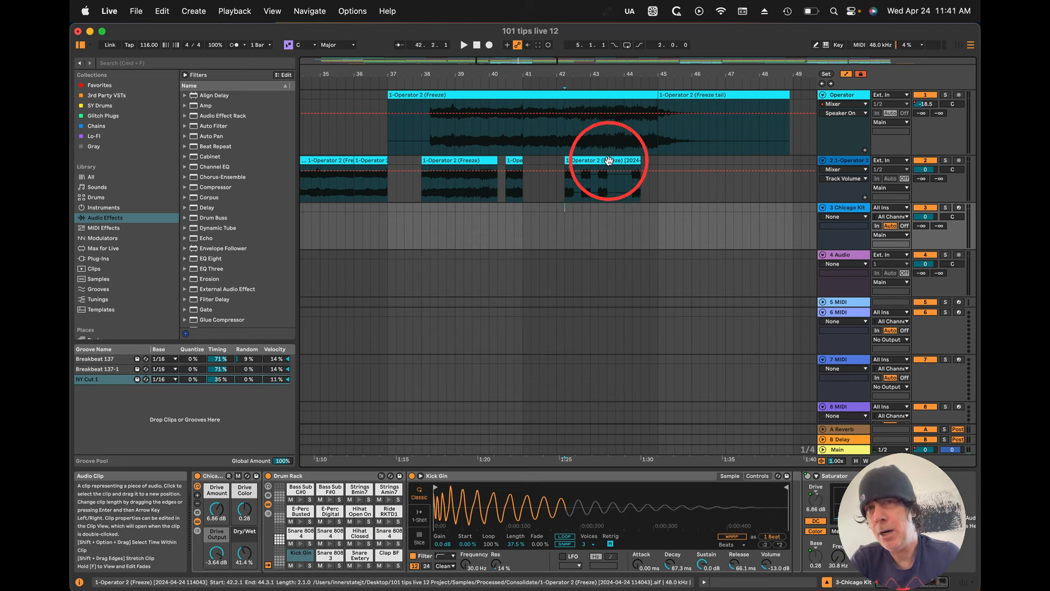
# Step: Copy the consolidated clip to the fourth track at 42.2.1 and along the second track to 45.2.1
pyautogui.press('alt')
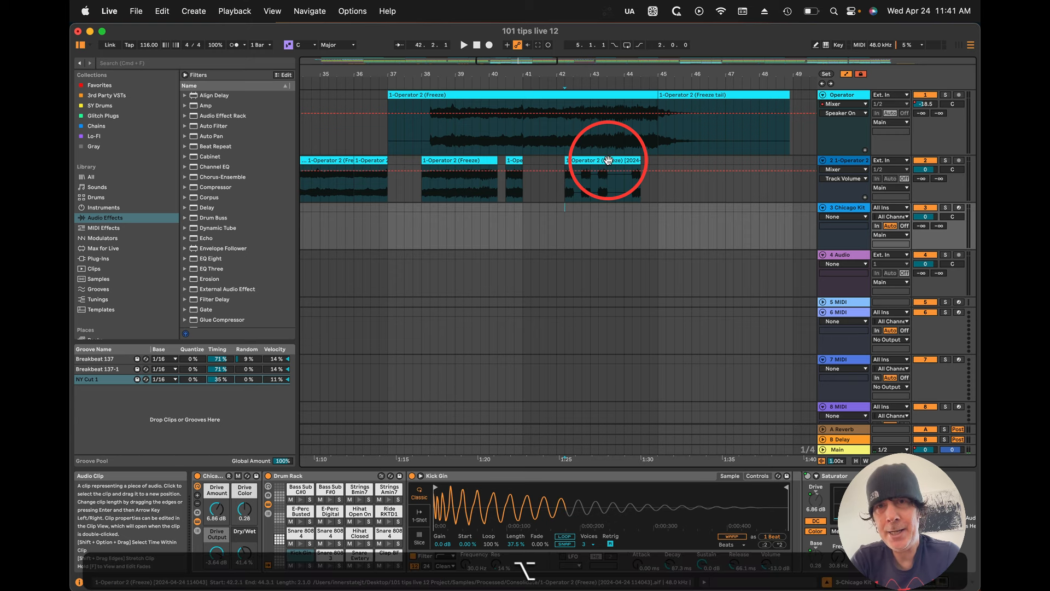
pyautogui.moveTo(608, 160); pyautogui.dragTo(612, 257)
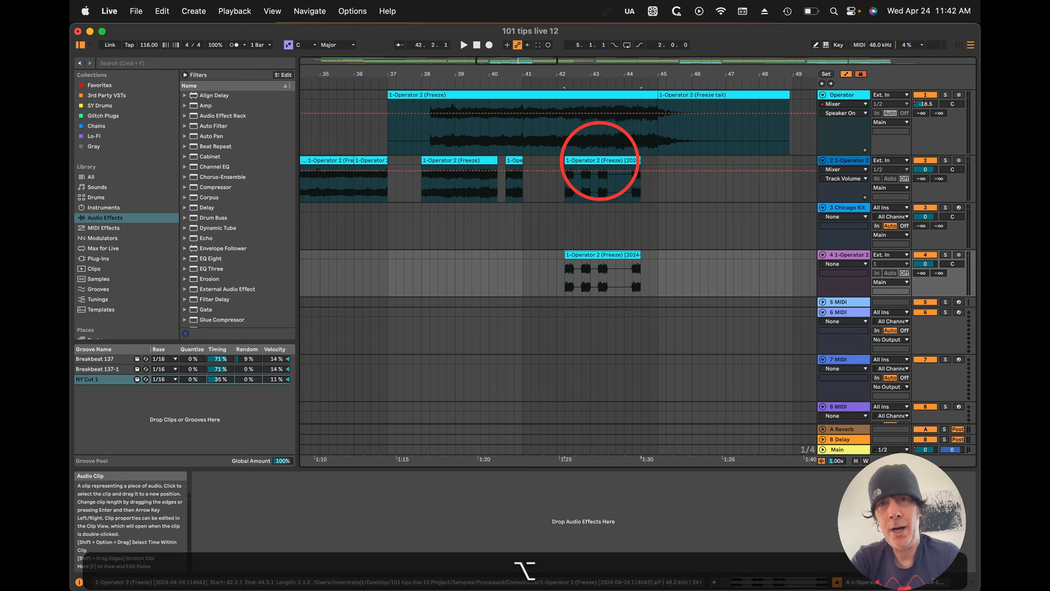
pyautogui.moveTo(600, 161); pyautogui.dragTo(709, 161)
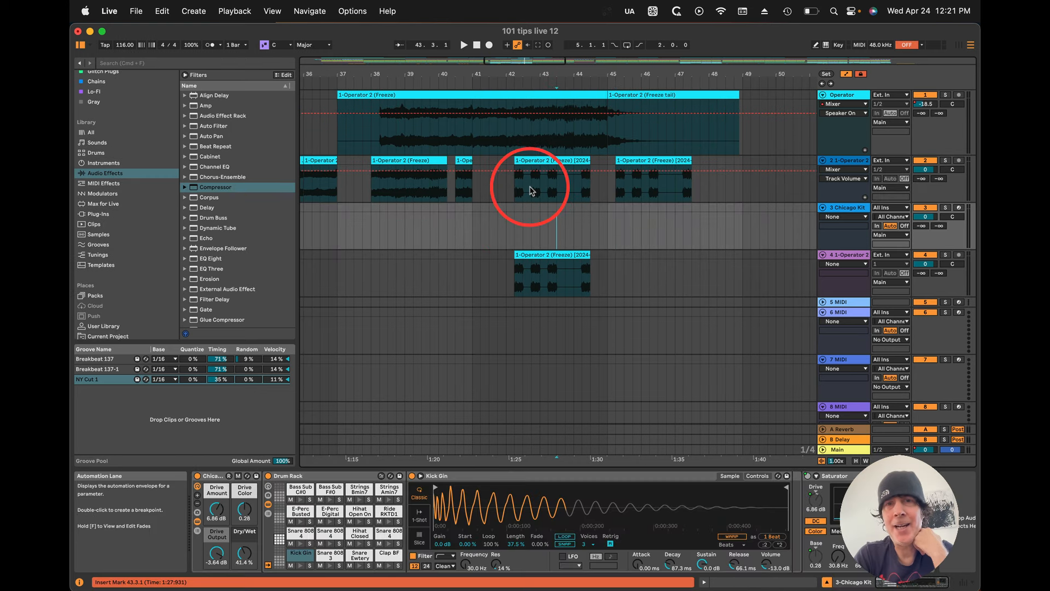
# Step: Select the range from 42.4.1 to 43.3.1 in the second track's consolidated clip and split it into its own clip
pyautogui.moveTo(530, 191); pyautogui.dragTo(562, 161)
pyautogui.click(557, 161)
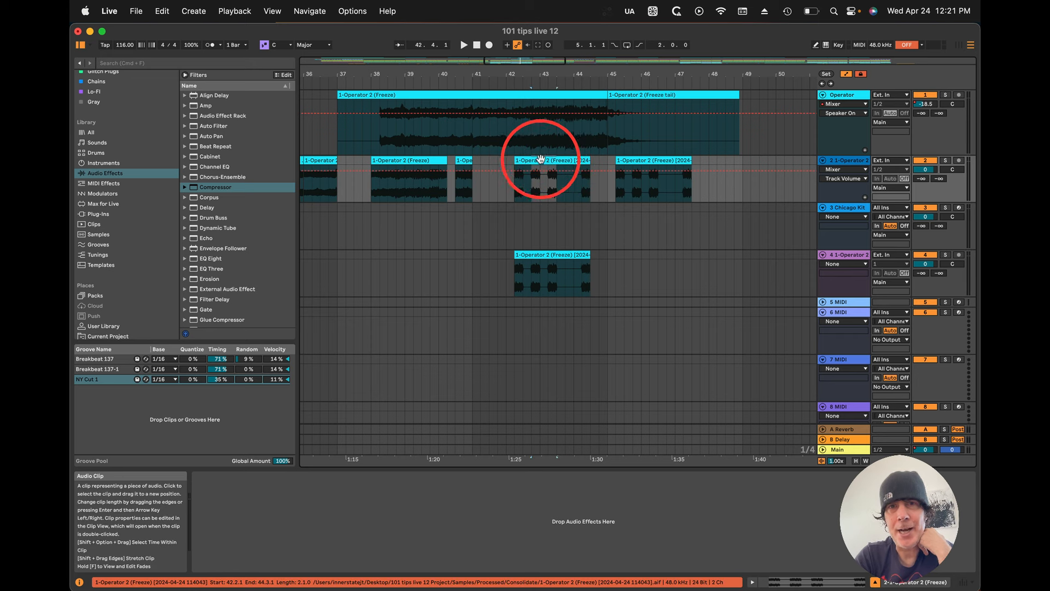
pyautogui.click(545, 170)
pyautogui.moveTo(541, 165); pyautogui.dragTo(542, 165)
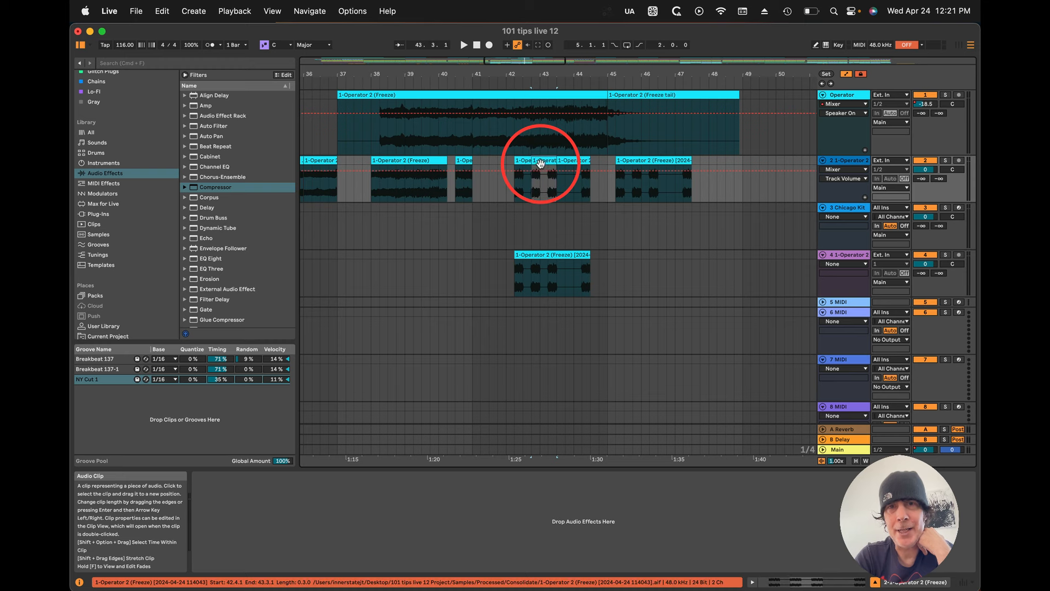
pyautogui.click(582, 158)
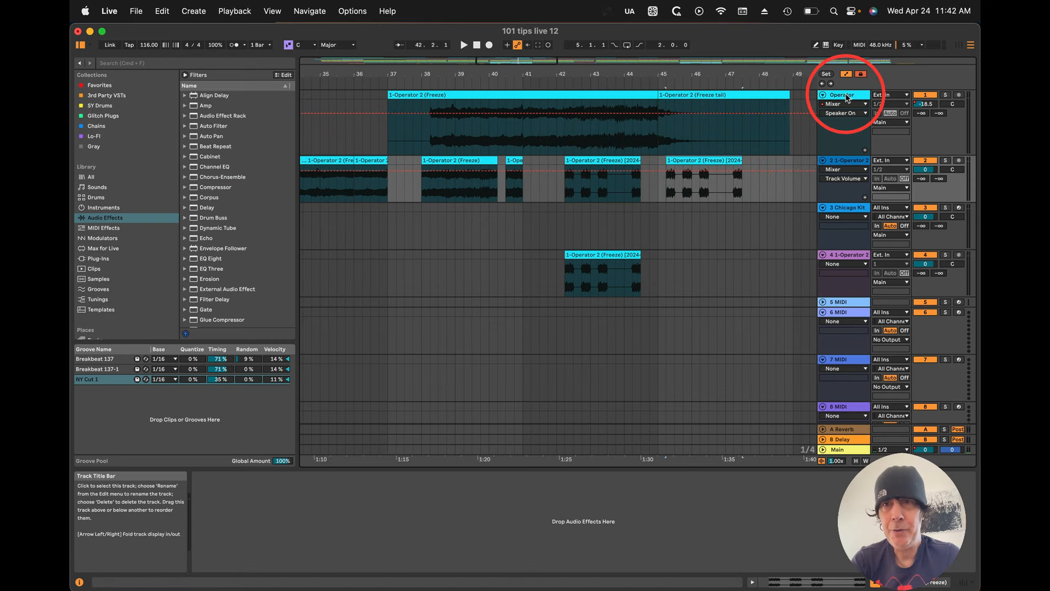
# Step: Insert a new MIDI track below the Operator track, followed by a new audio track
pyautogui.click(848, 97)
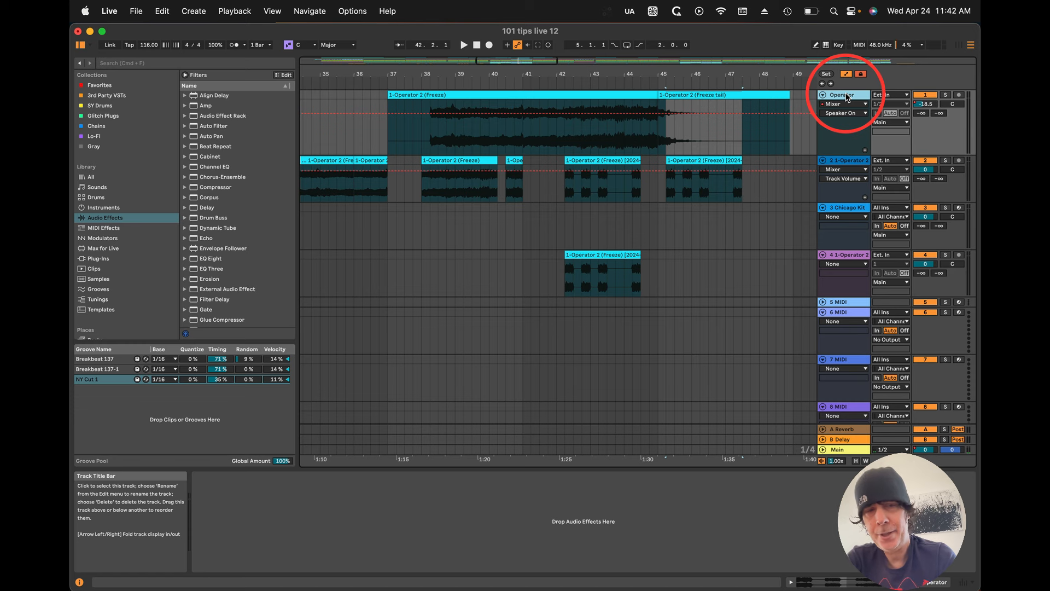
pyautogui.press('super')
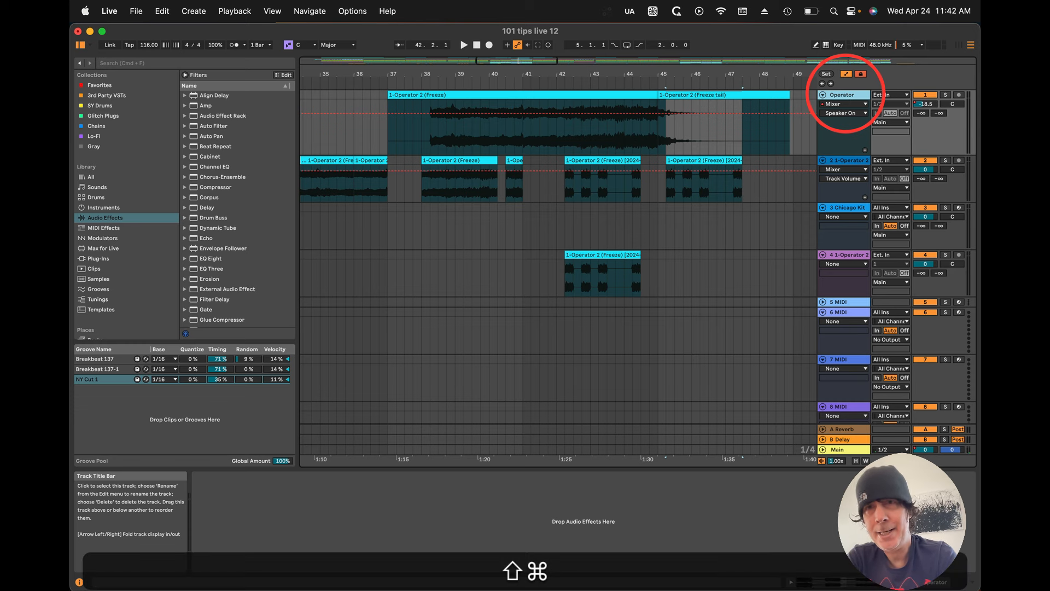
pyautogui.press('shift+super+t')
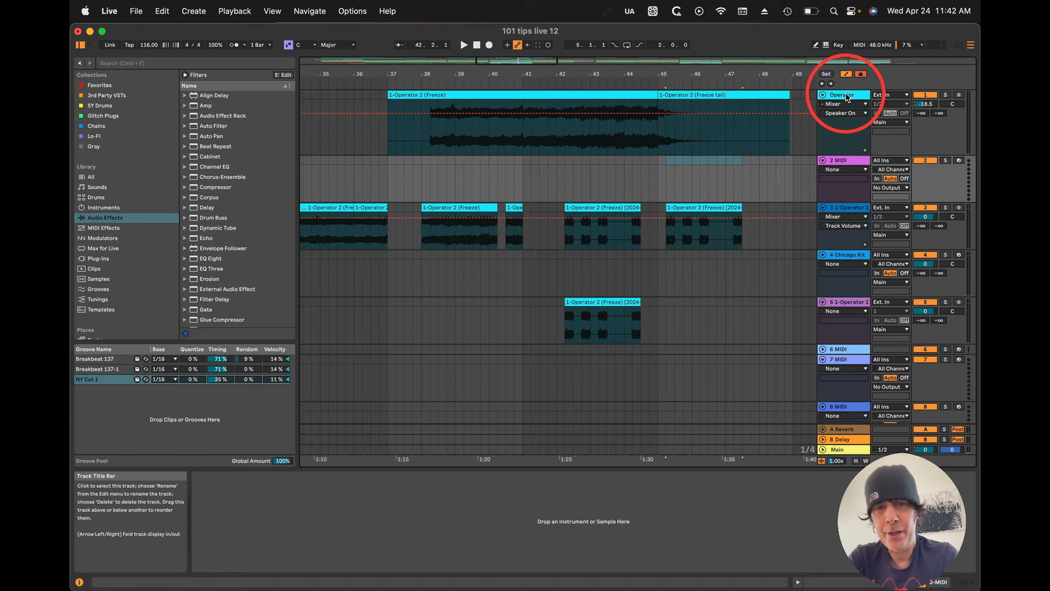
pyautogui.press('super+t')
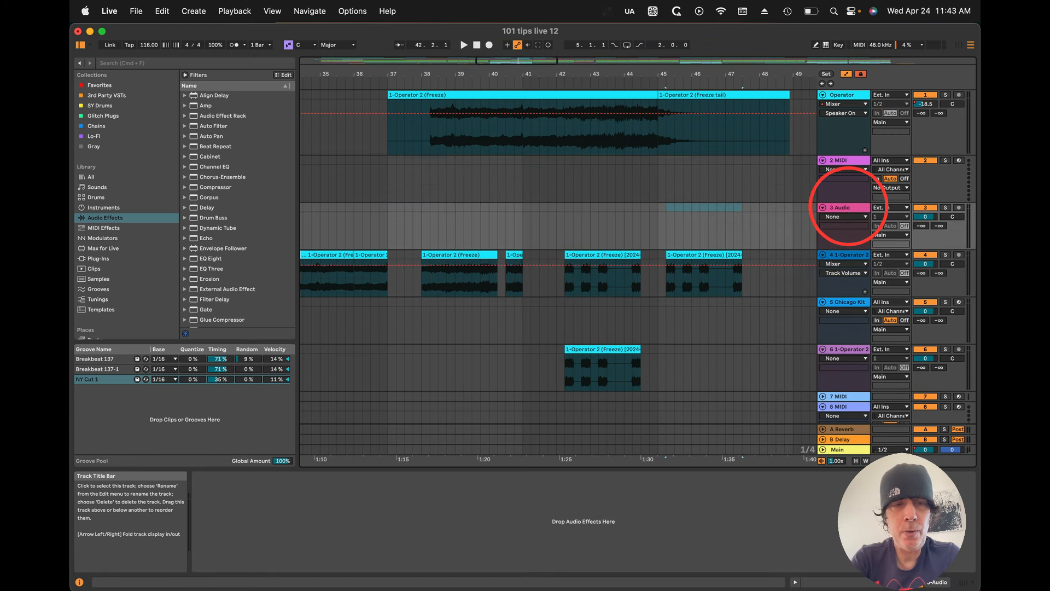
# Step: Try pasting and duplicating a copy of the Noise hat track's OTT device at the end of its chain, removing both copies
pyautogui.scroll(-10, 847, 210)
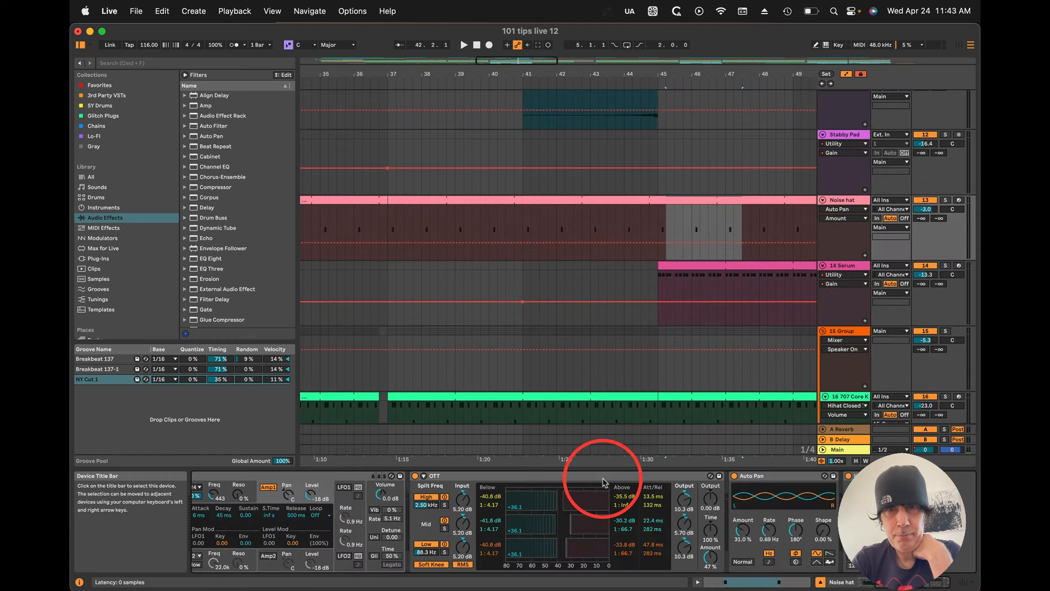
pyautogui.press('super+c')
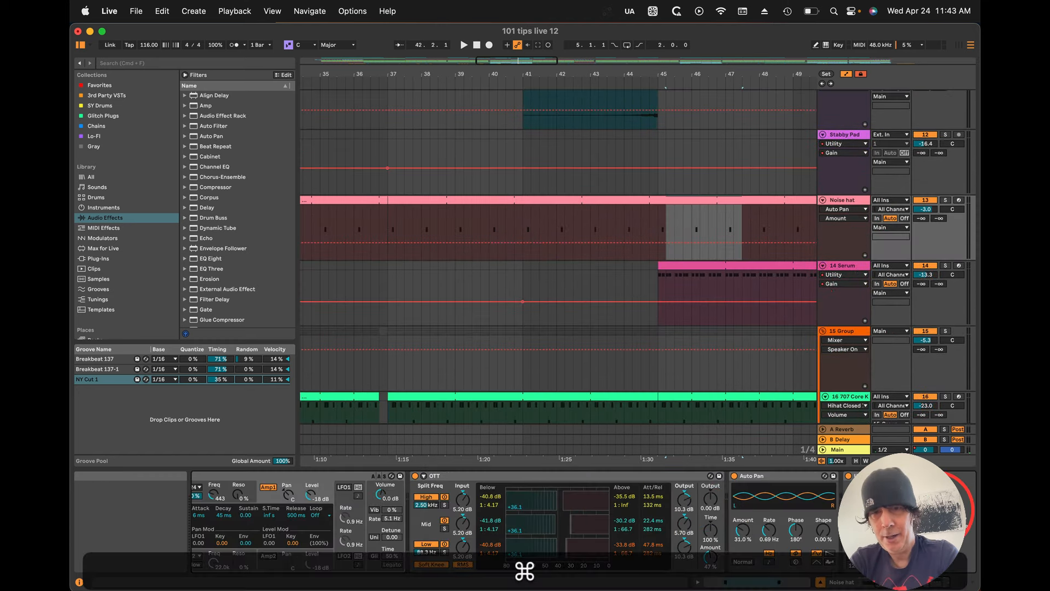
pyautogui.press('super+v')
pyautogui.click(891, 476)
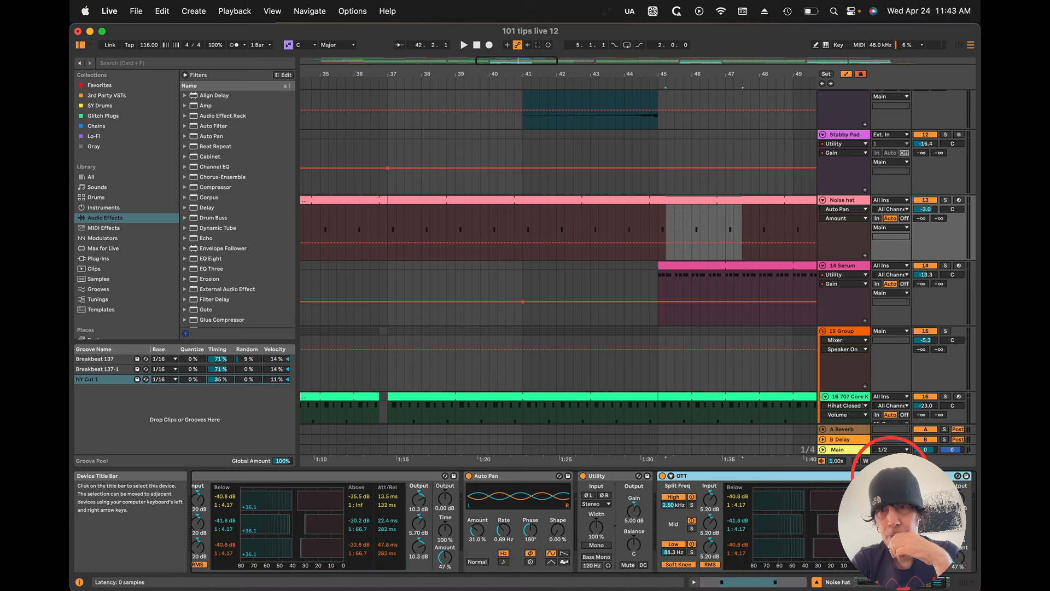
pyautogui.press('super+d')
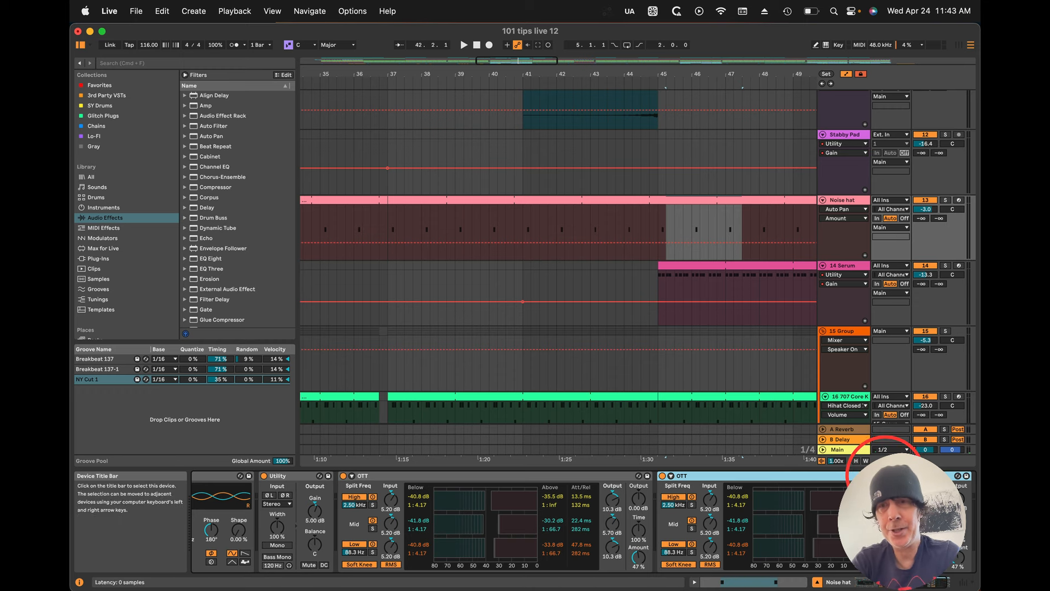
pyautogui.press('BackSpace')
pyautogui.press('BackSpace')
# Step: Move the Noise hat track's Utility device ahead of OTT and back to the end of the chain
pyautogui.hscroll(-5, 536, 503)
pyautogui.click(790, 478)
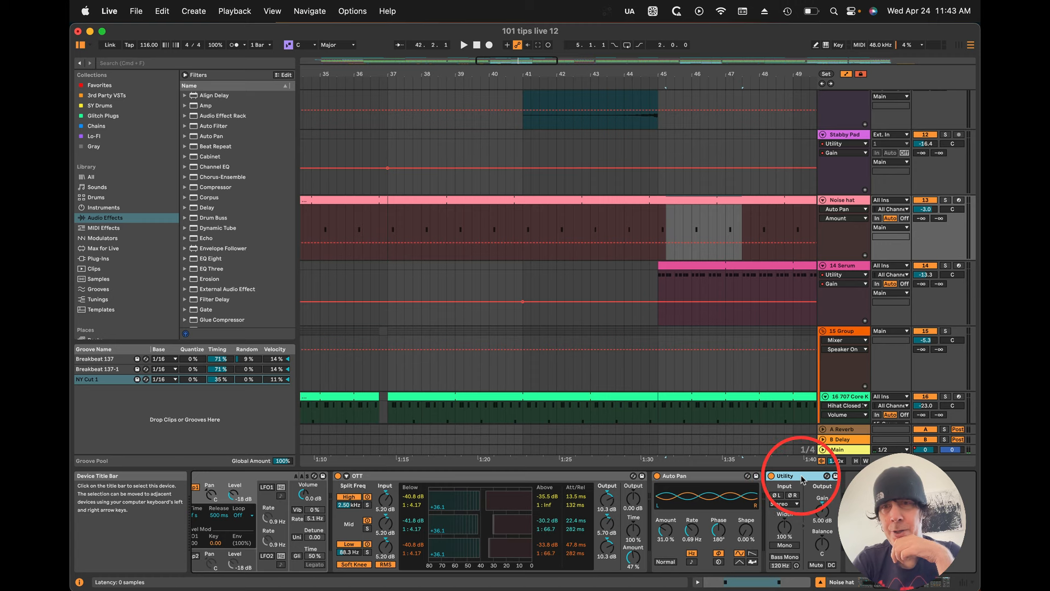
pyautogui.moveTo(802, 479); pyautogui.dragTo(331, 499)
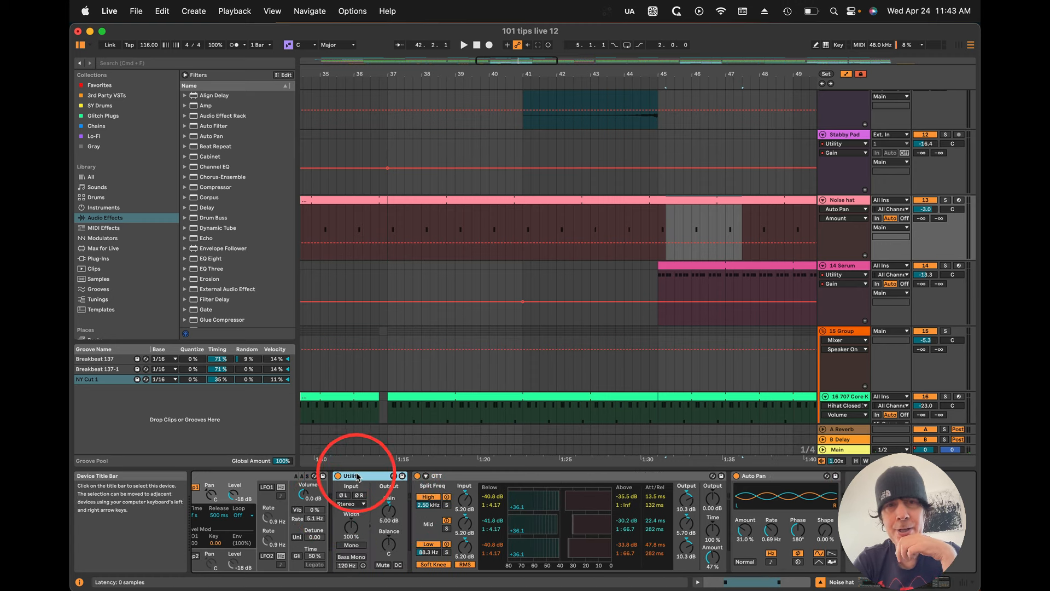
pyautogui.moveTo(385, 475); pyautogui.dragTo(748, 501)
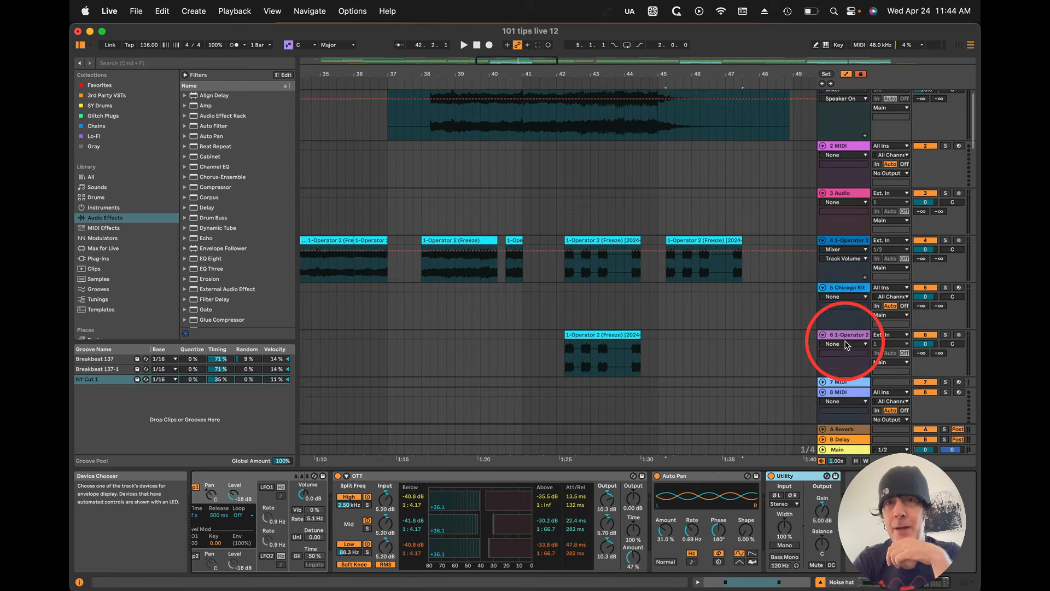
# Step: Insert an empty MIDI clip from 37.1.1 to 41.1.1 on the 2 MIDI track and delete it
pyautogui.scroll(2, 875, 342)
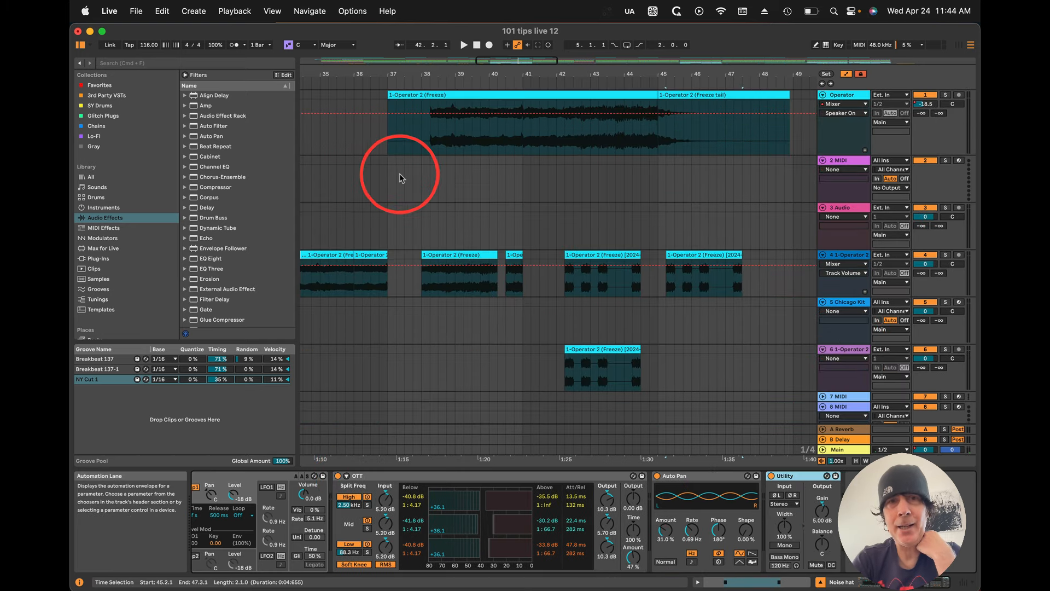
pyautogui.click(388, 189)
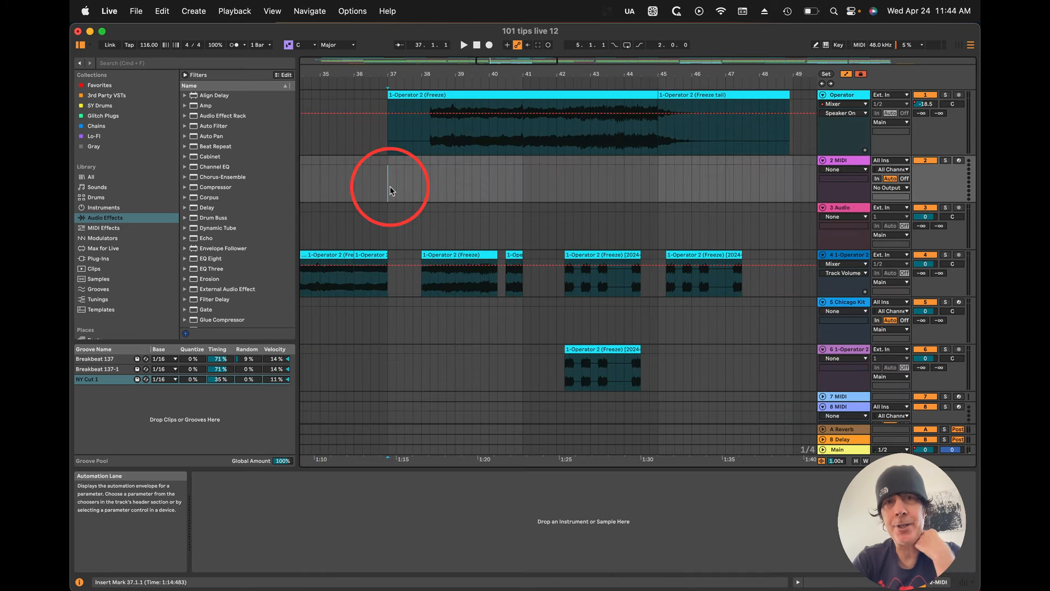
pyautogui.moveTo(390, 190)
pyautogui.mouseDown()
pyautogui.moveTo(393, 165)
pyautogui.moveTo(522, 162)
pyautogui.mouseUp()
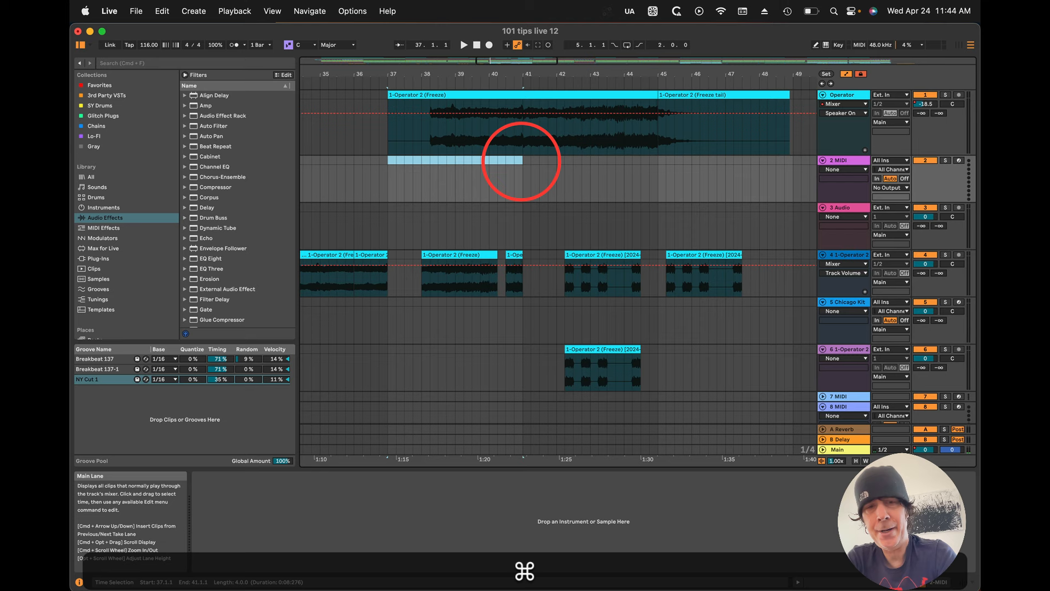
pyautogui.press('shift+super+m')
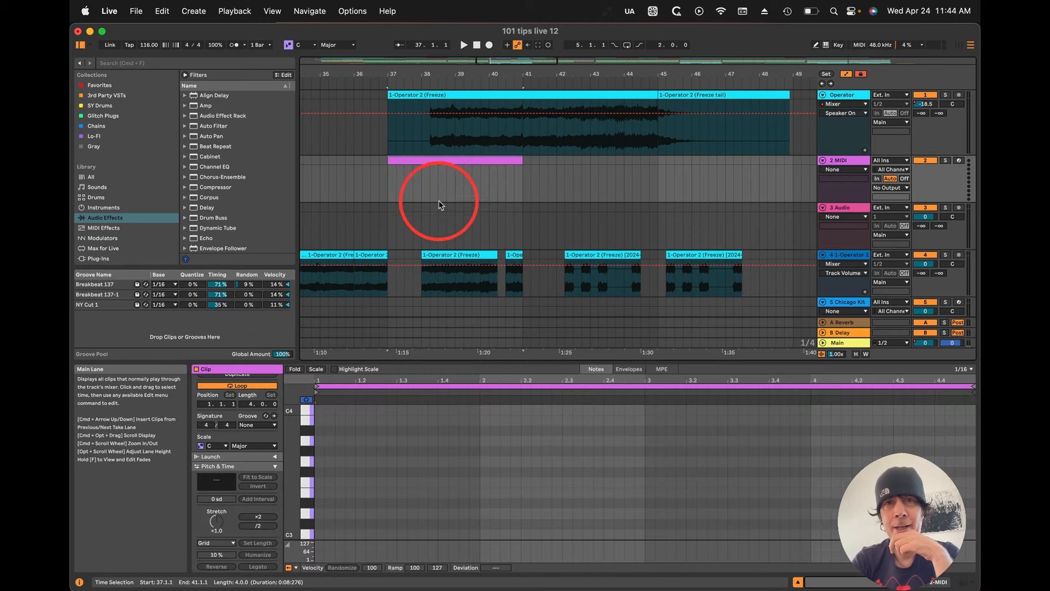
pyautogui.press('Delete')
# Step: Load the Operator instrument onto the 2 MIDI track, undo it, and add it again through the track's device chain
pyautogui.click(849, 161)
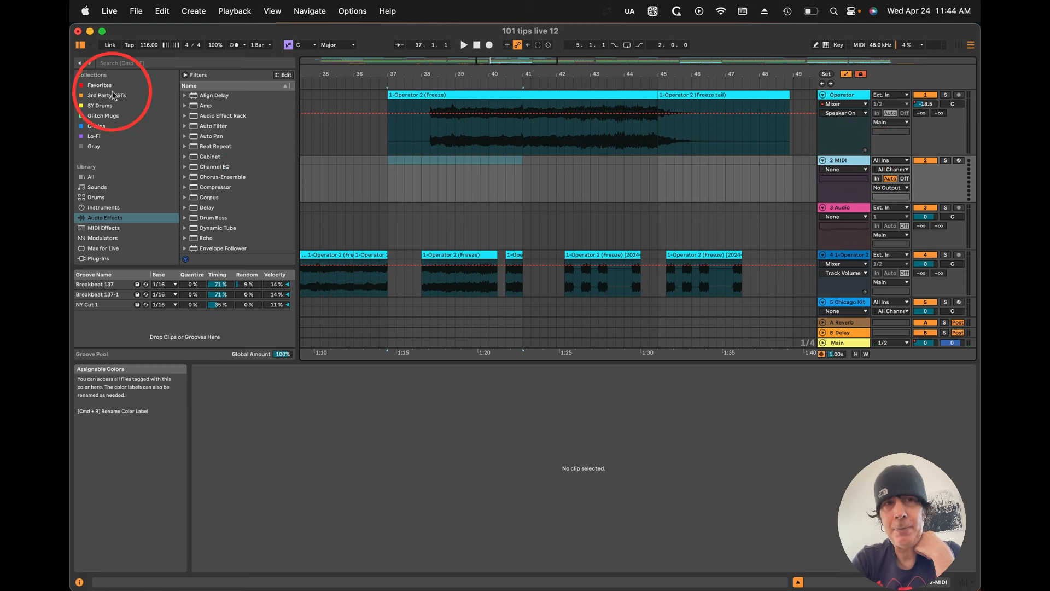
pyautogui.scroll(-2, 121, 188)
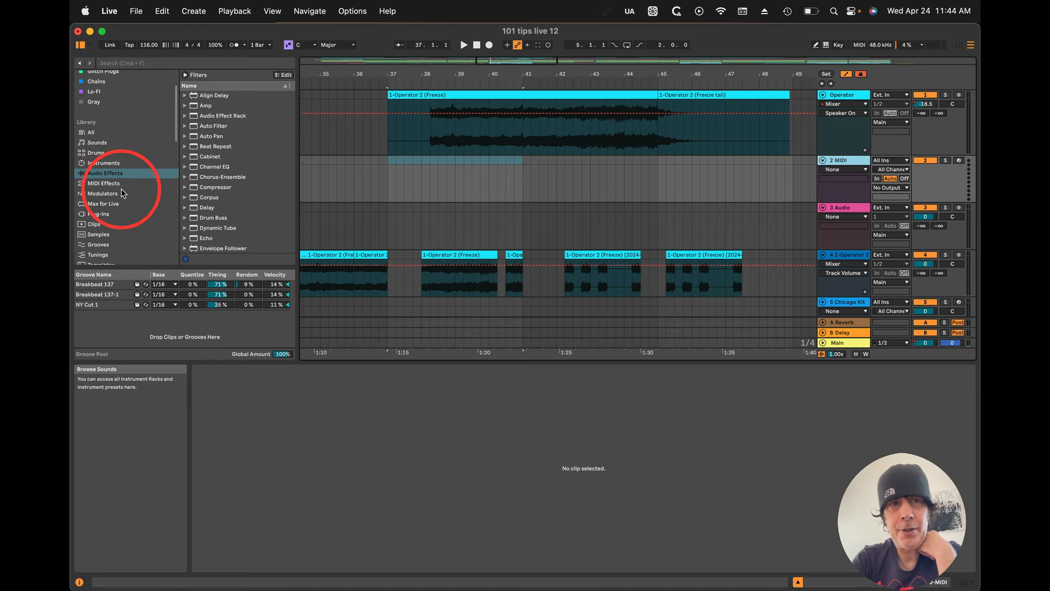
pyautogui.click(101, 164)
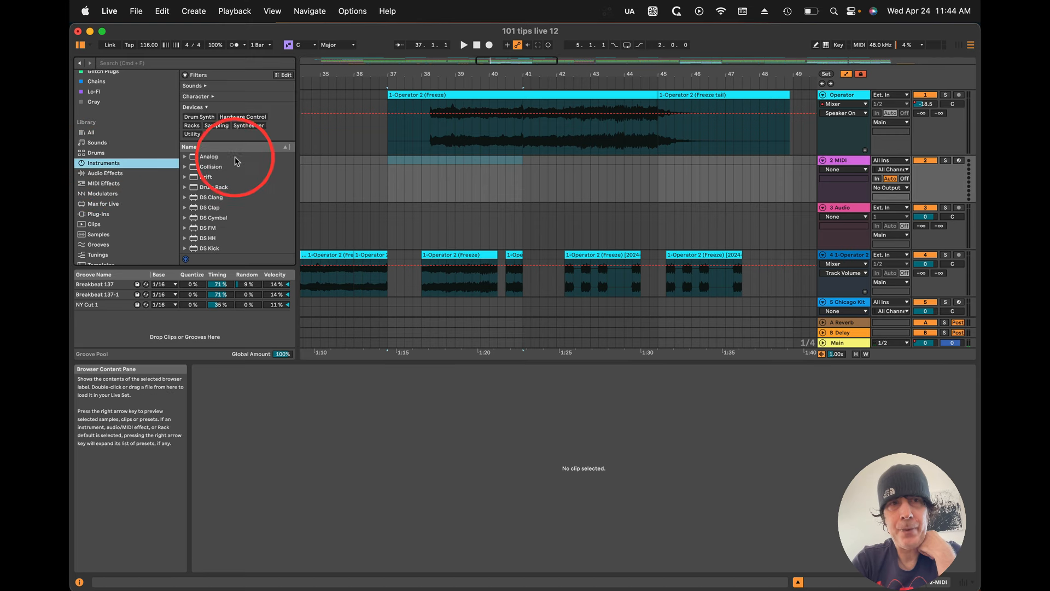
pyautogui.scroll(-5, 231, 160)
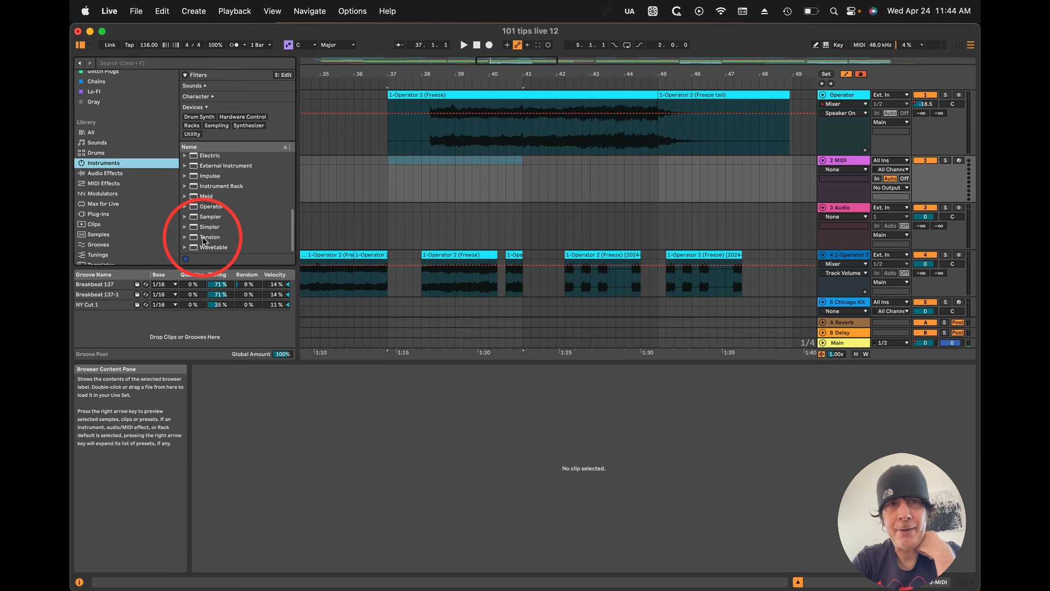
pyautogui.click(192, 206)
pyautogui.moveTo(193, 207); pyautogui.dragTo(339, 179)
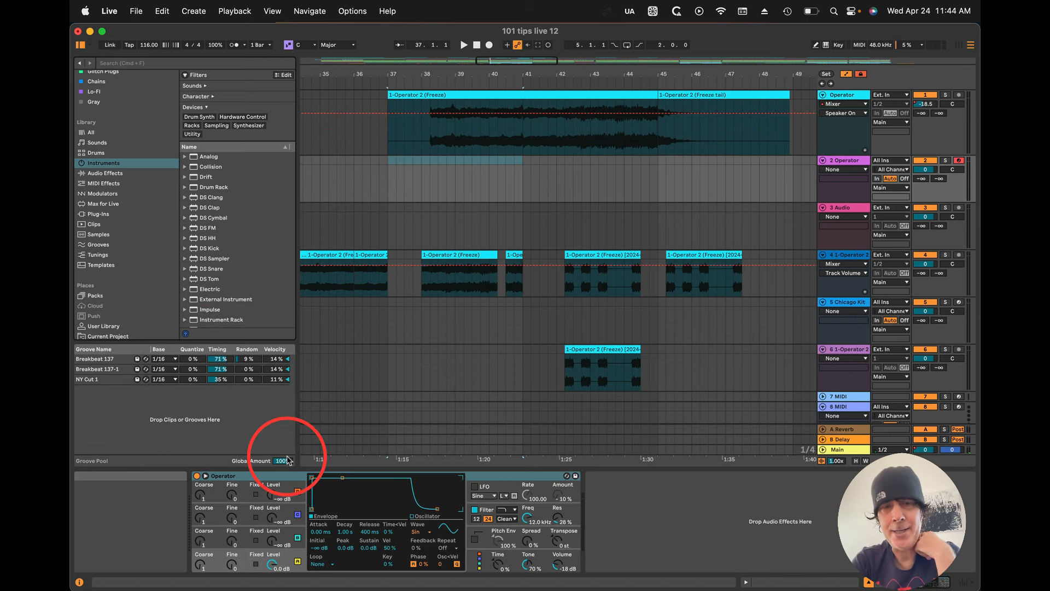
pyautogui.press('super+z')
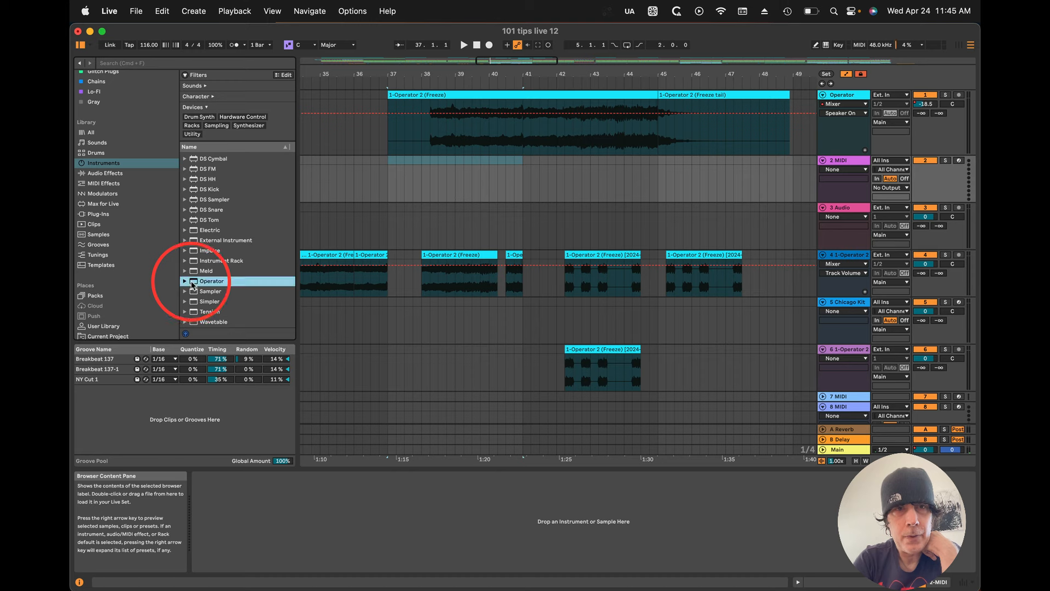
pyautogui.moveTo(245, 449); pyautogui.dragTo(306, 537)
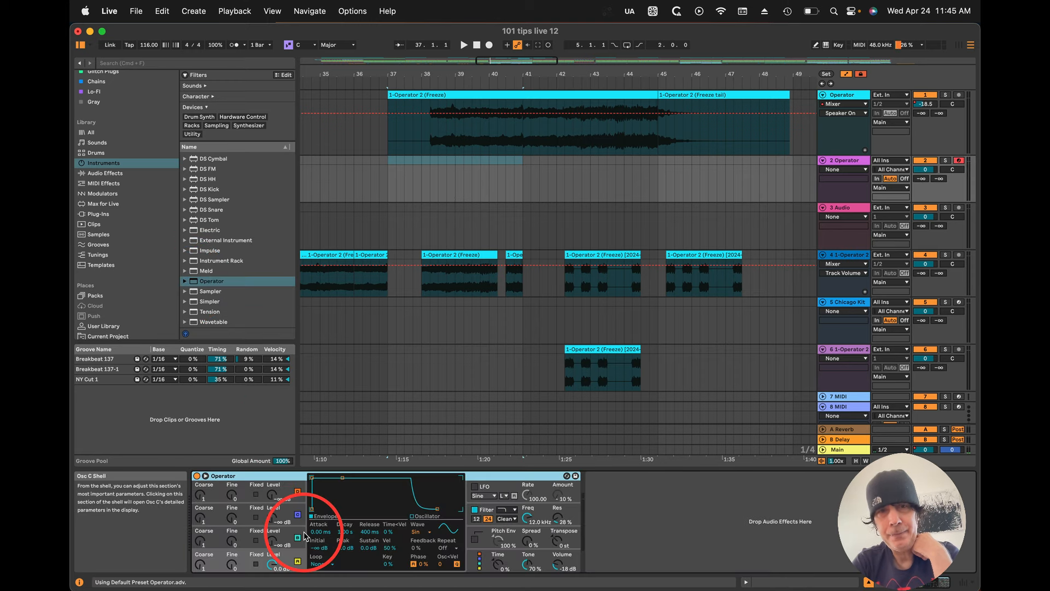
# Step: Add the Auto Pan and Auto Filter audio effects after Operator on the second track
pyautogui.click(107, 174)
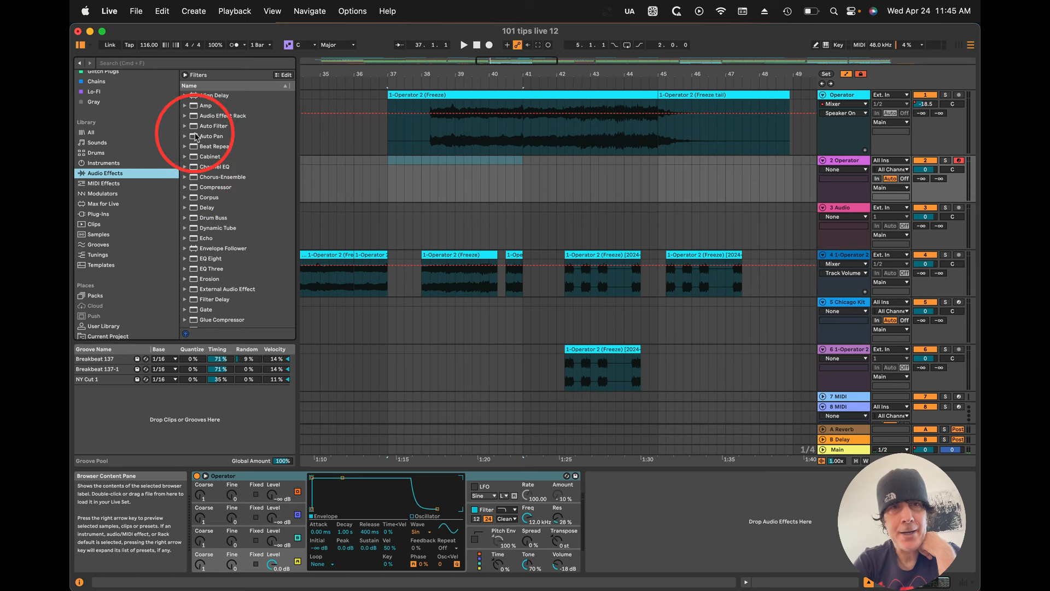
pyautogui.moveTo(194, 136); pyautogui.dragTo(369, 197)
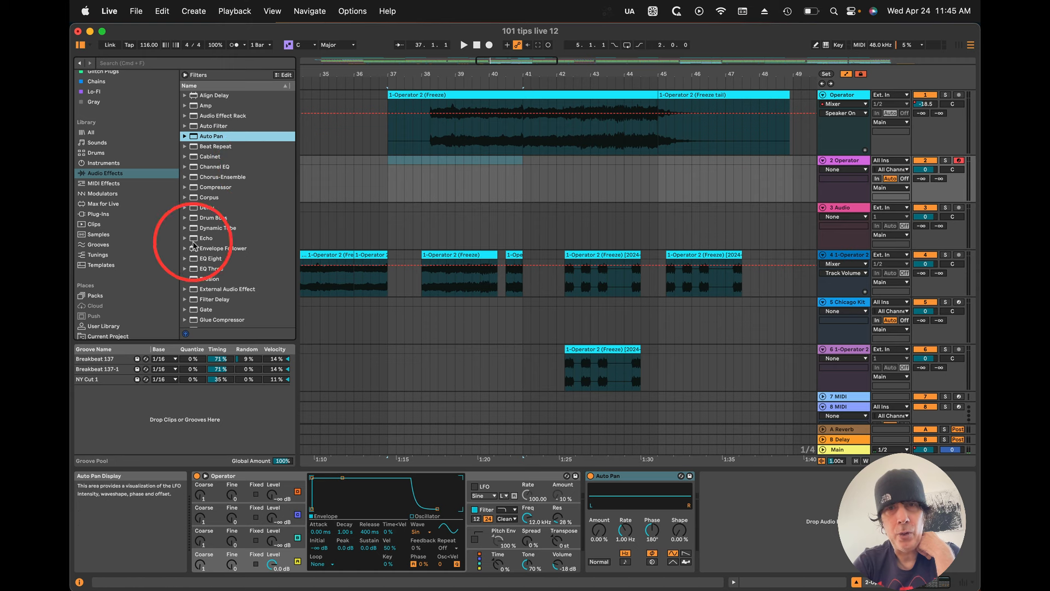
pyautogui.click(193, 126)
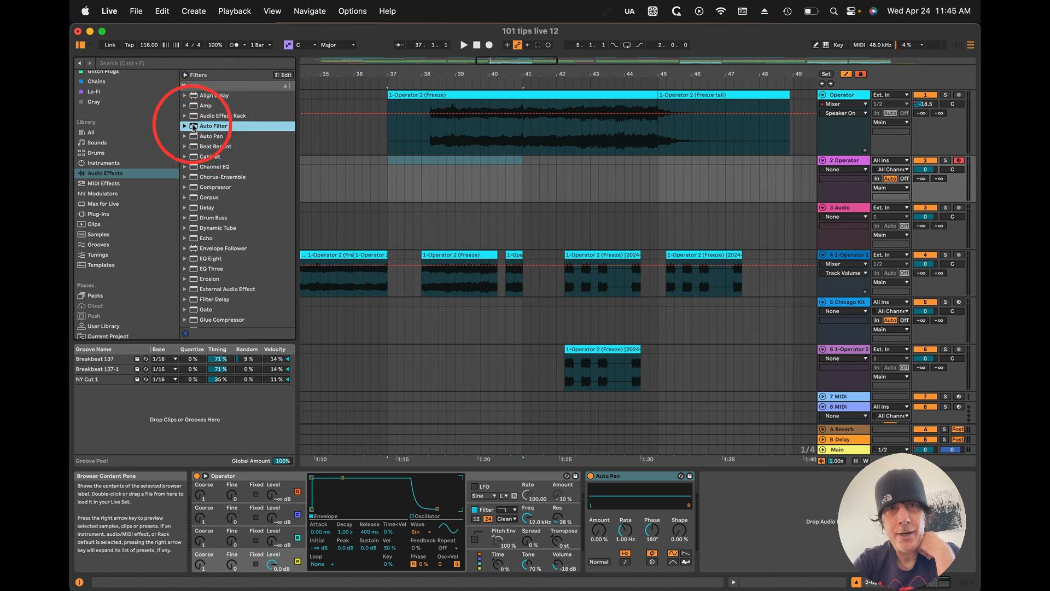
pyautogui.moveTo(194, 126); pyautogui.dragTo(780, 528)
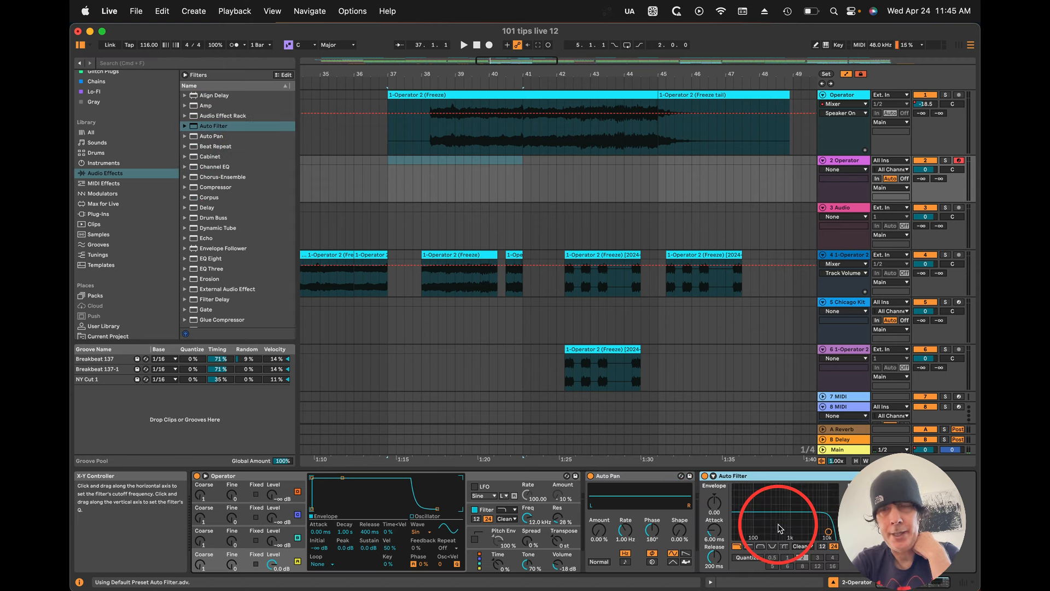
# Step: Add the Compressor audio effect after Operator on the second track
pyautogui.click(192, 187)
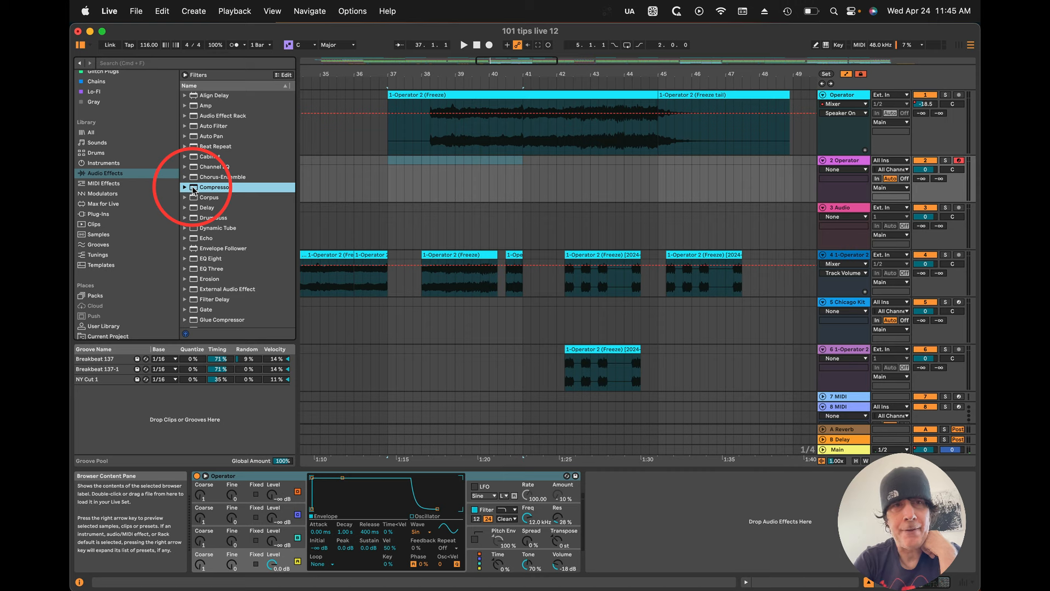
pyautogui.doubleClick(193, 188)
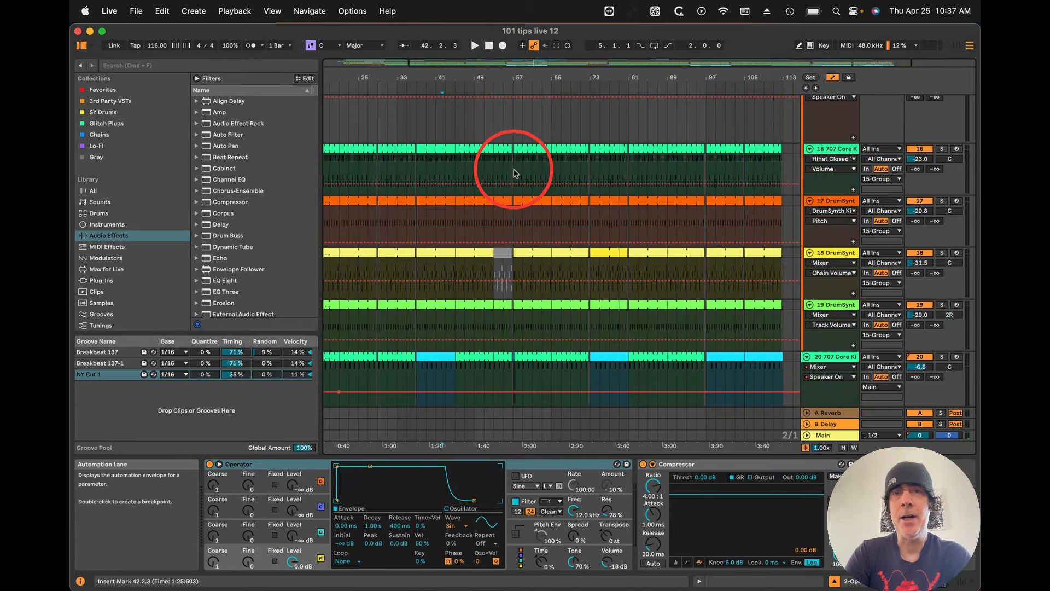
# Step: Deactivate the clips from 57.1.1 to 65.1.1 on drum tracks 16, 17 and 18
pyautogui.click(512, 171)
pyautogui.moveTo(513, 170); pyautogui.dragTo(552, 152)
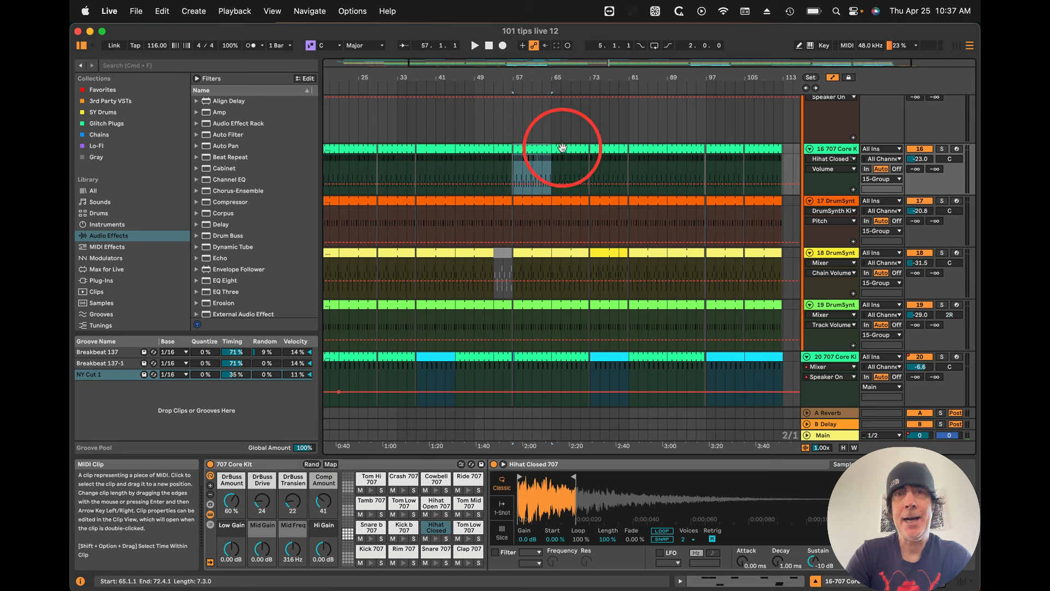
pyautogui.click(529, 209)
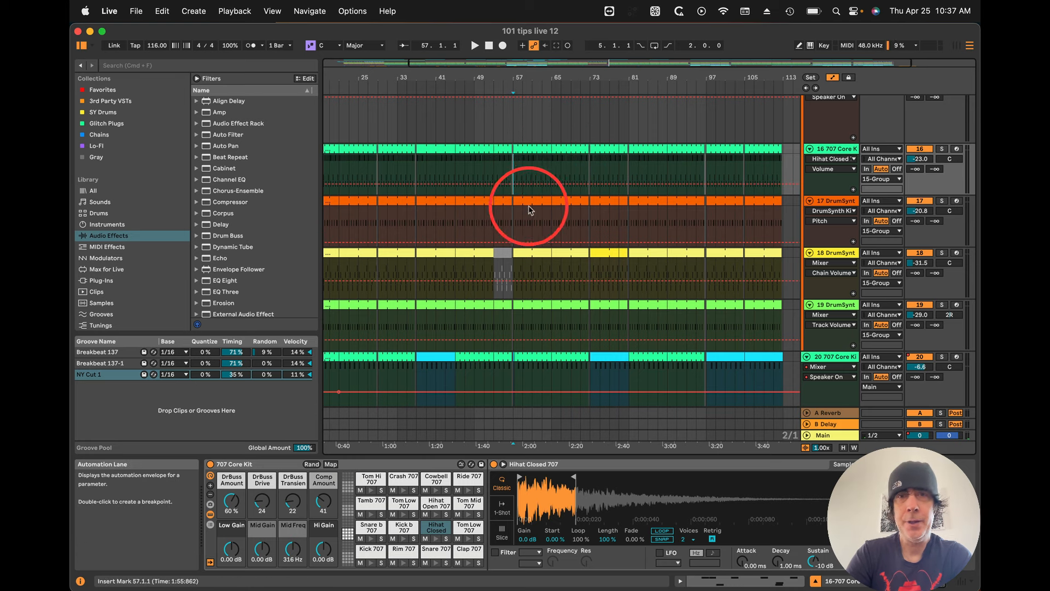
pyautogui.click(534, 201)
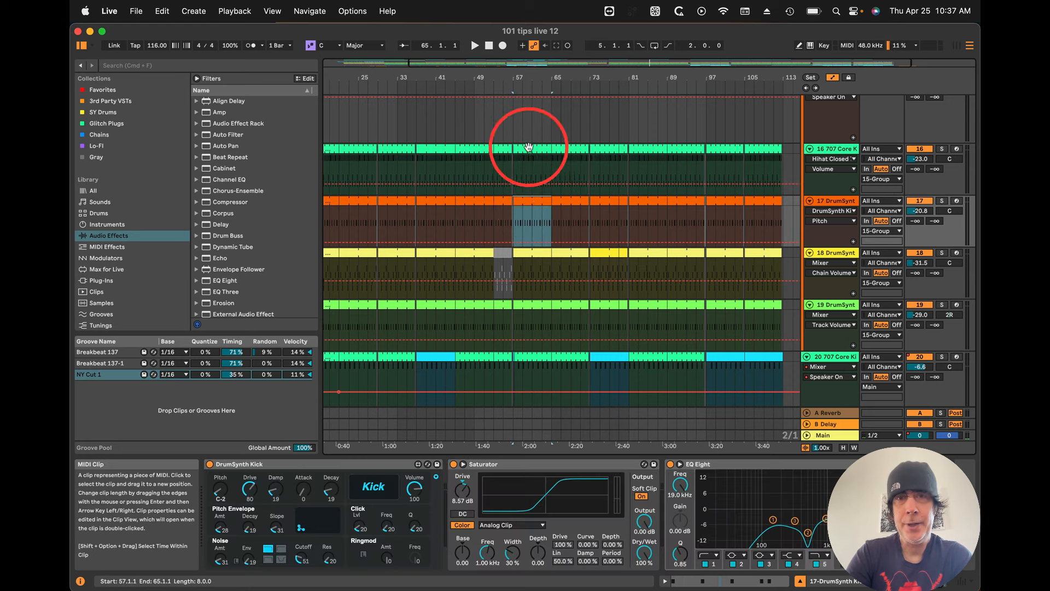
pyautogui.click(529, 149)
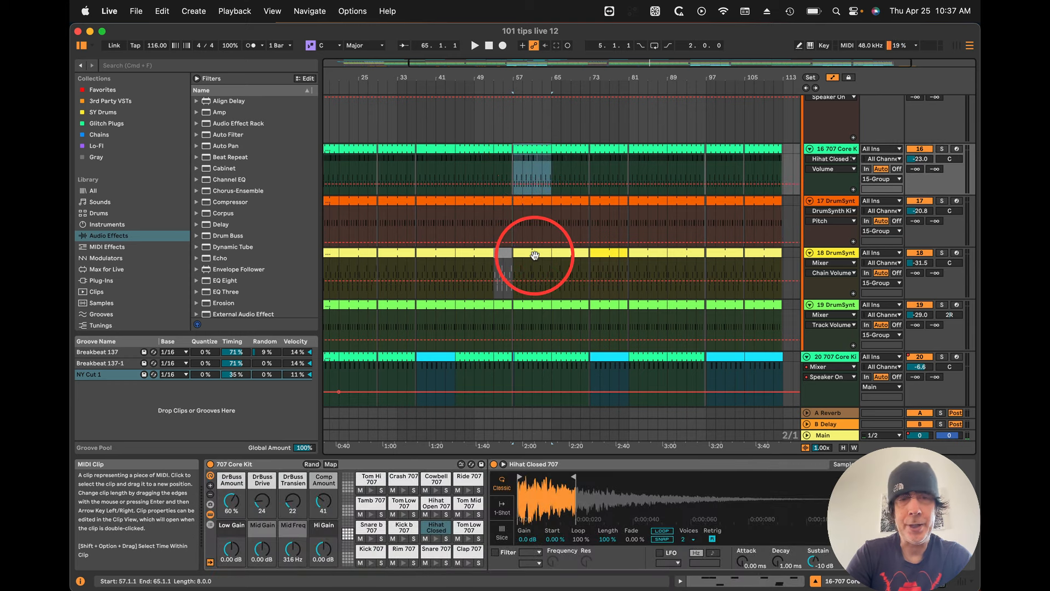
pyautogui.rightClick(533, 252)
pyautogui.click(676, 488)
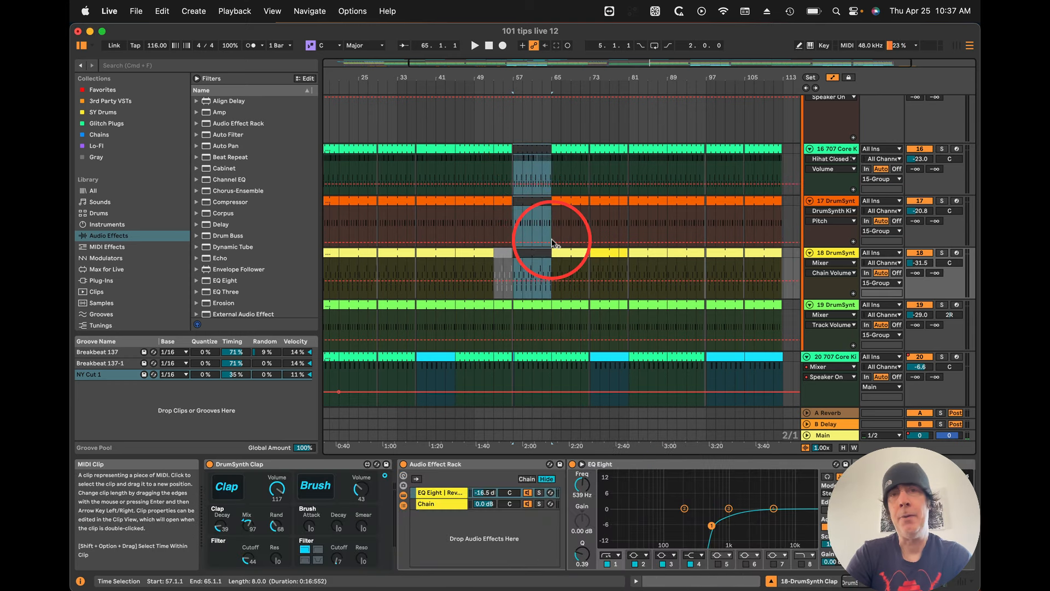
# Step: Select 57.1.1 to 65.1.1 on track 16 and duplicate that time range across the whole arrangement
pyautogui.click(514, 169)
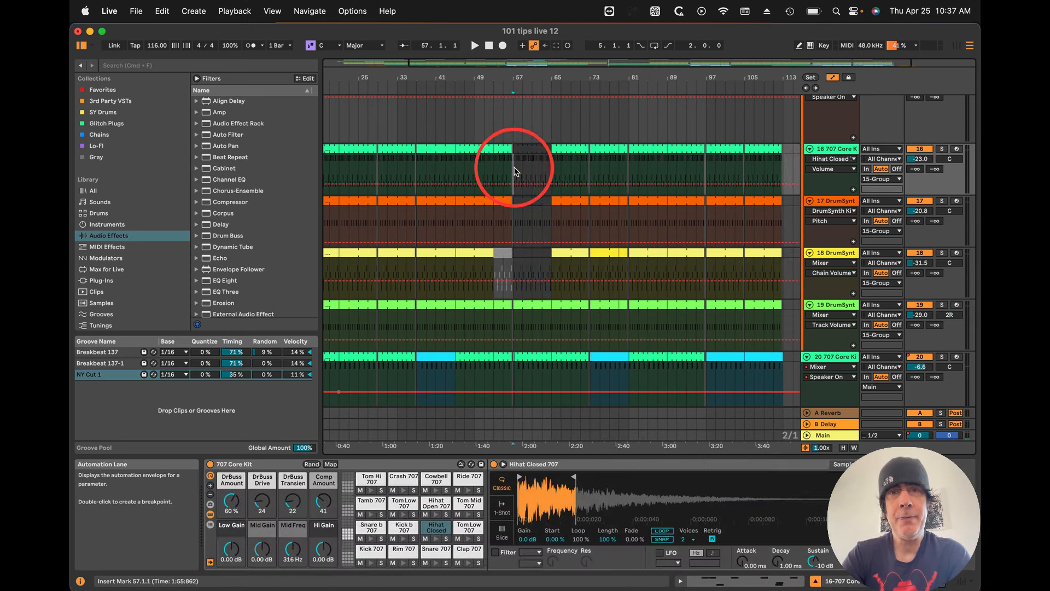
pyautogui.moveTo(514, 169); pyautogui.dragTo(549, 149)
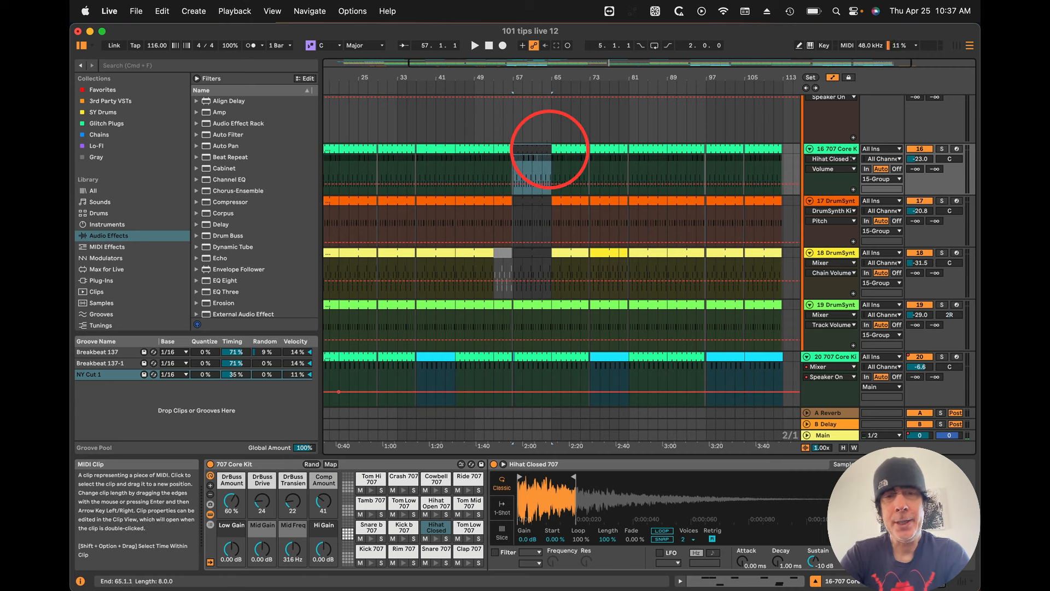
pyautogui.press('super')
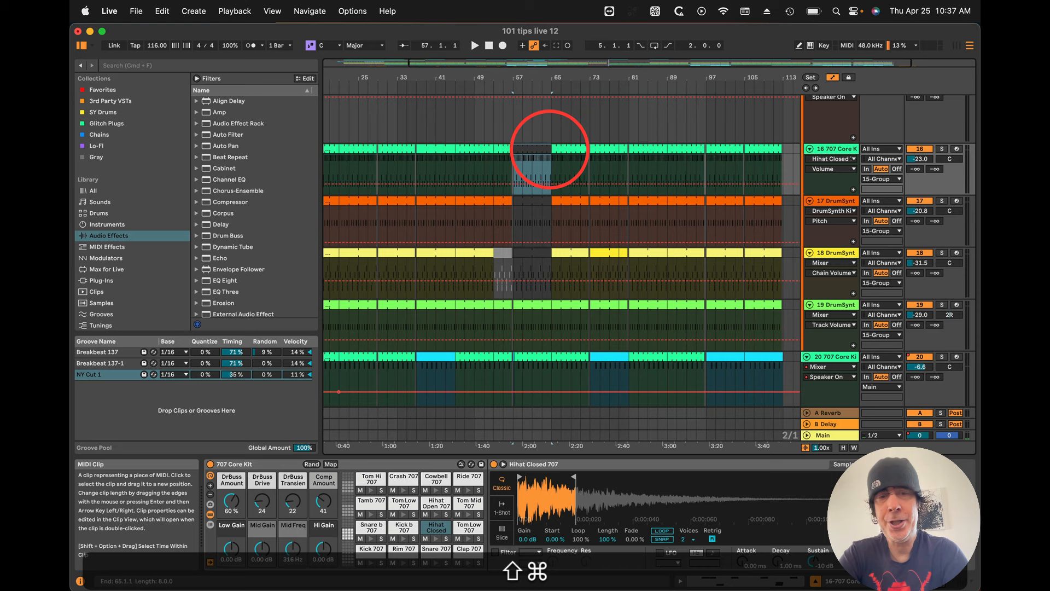
pyautogui.press('shift+super+d')
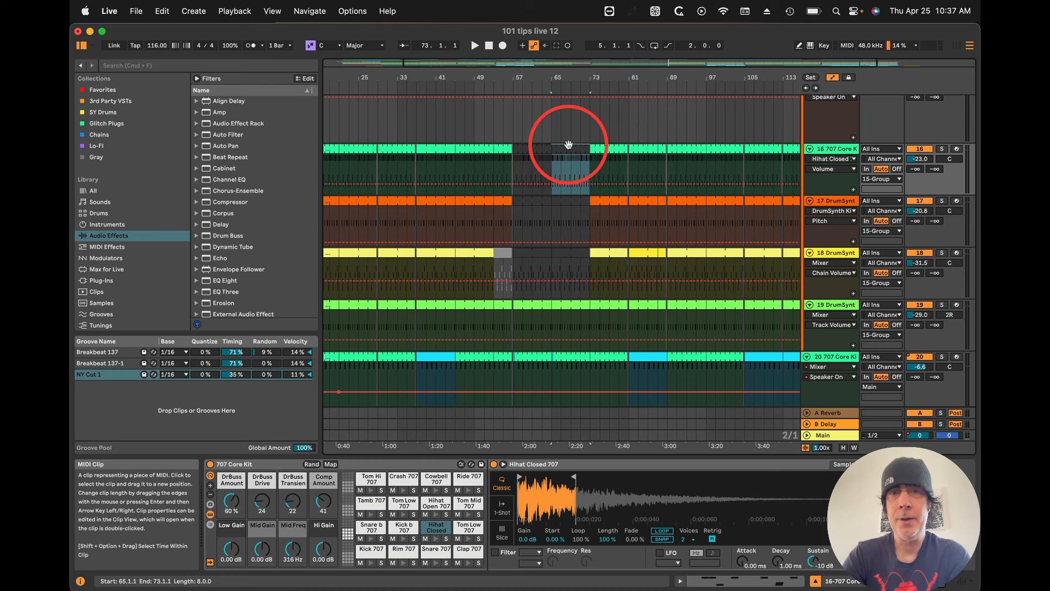
# Step: Cut the time range from 65.1.1 to 73.1.1 out of the whole arrangement
pyautogui.press('super')
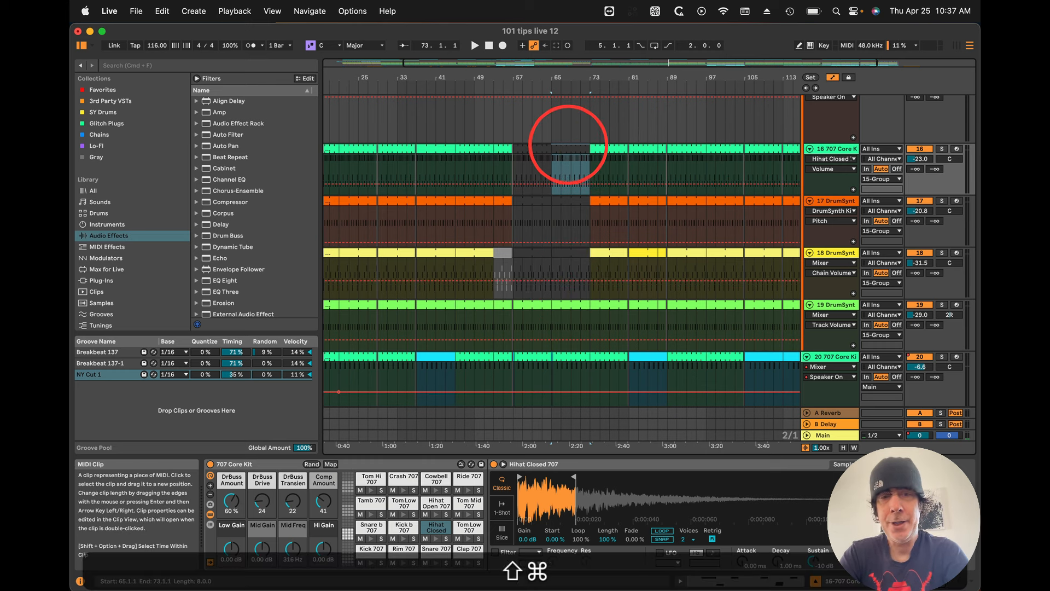
pyautogui.press('super+shift+x')
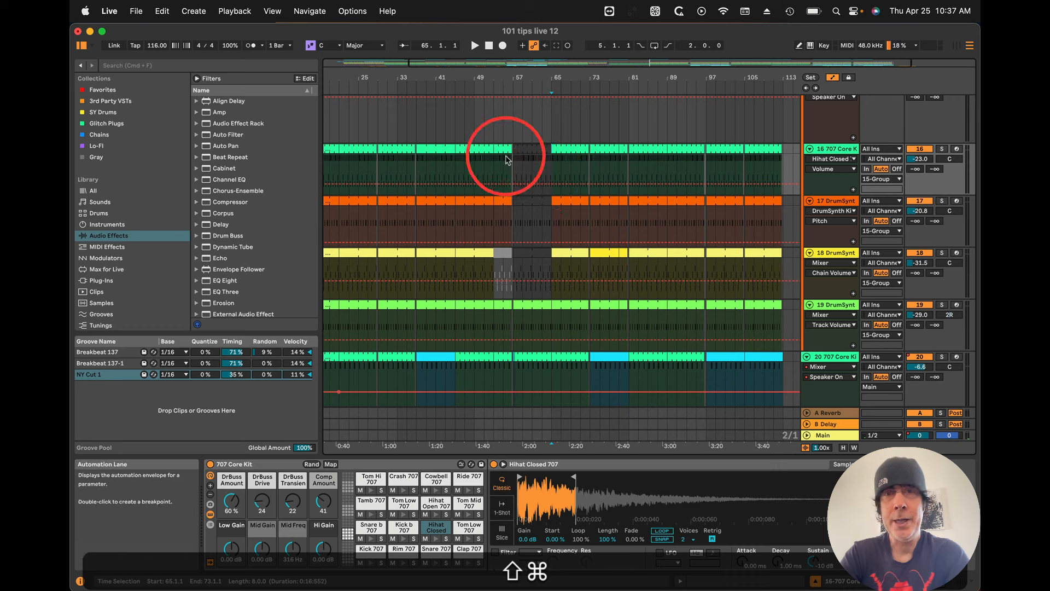
# Step: Copy the time range from 57.1.1 to 65.1.1 across all tracks and paste it into the whole arrangement at 113.1.1
pyautogui.moveTo(512, 206); pyautogui.dragTo(549, 202)
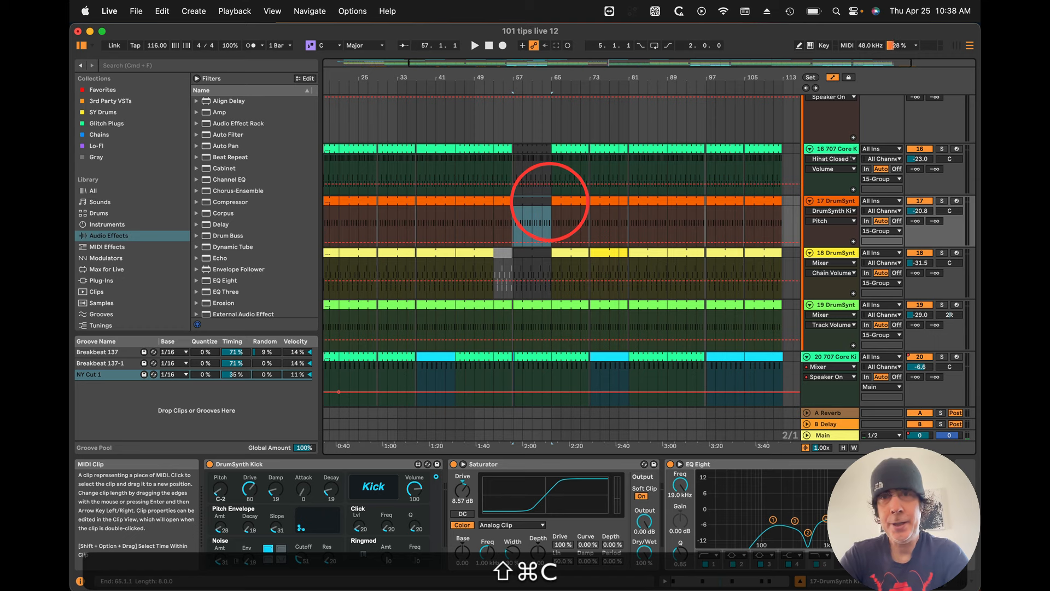
pyautogui.click(783, 169)
pyautogui.press('shift+super+v')
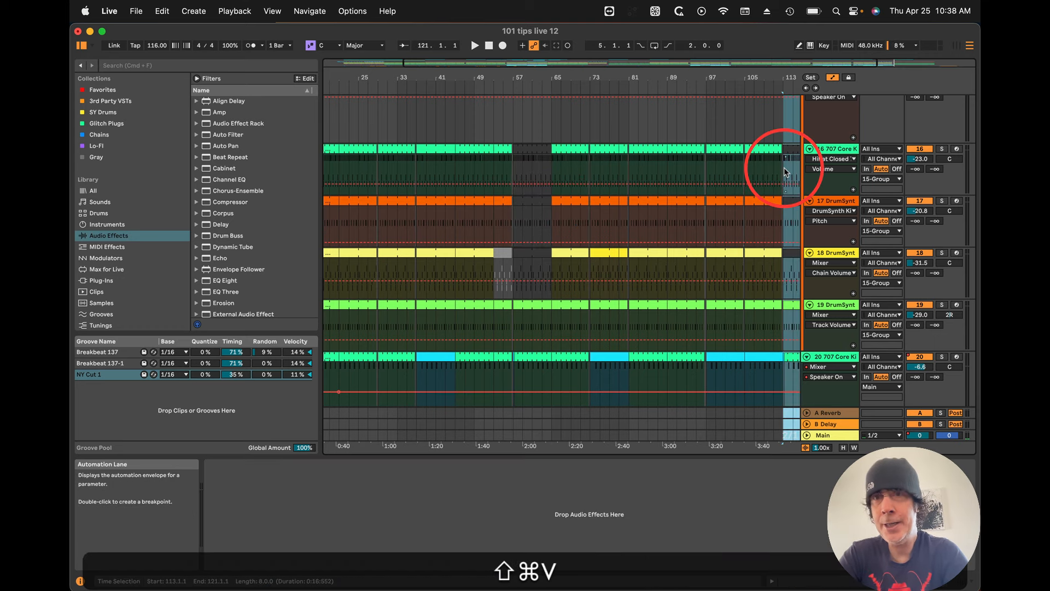
pyautogui.hscroll(5, 743, 186)
pyautogui.scroll(1, 739, 183)
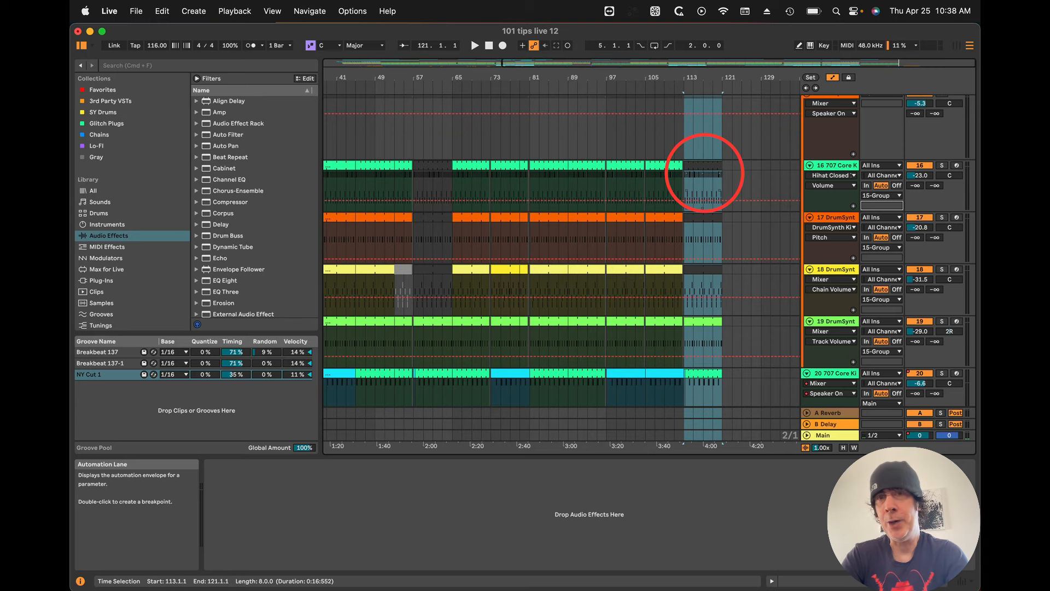
# Step: Place the sample "2nd attempt ...2 171421].aif" from the sample library on track 3 Audio at 51.1.1 and undo the insertion
pyautogui.scroll(15, 499, 181)
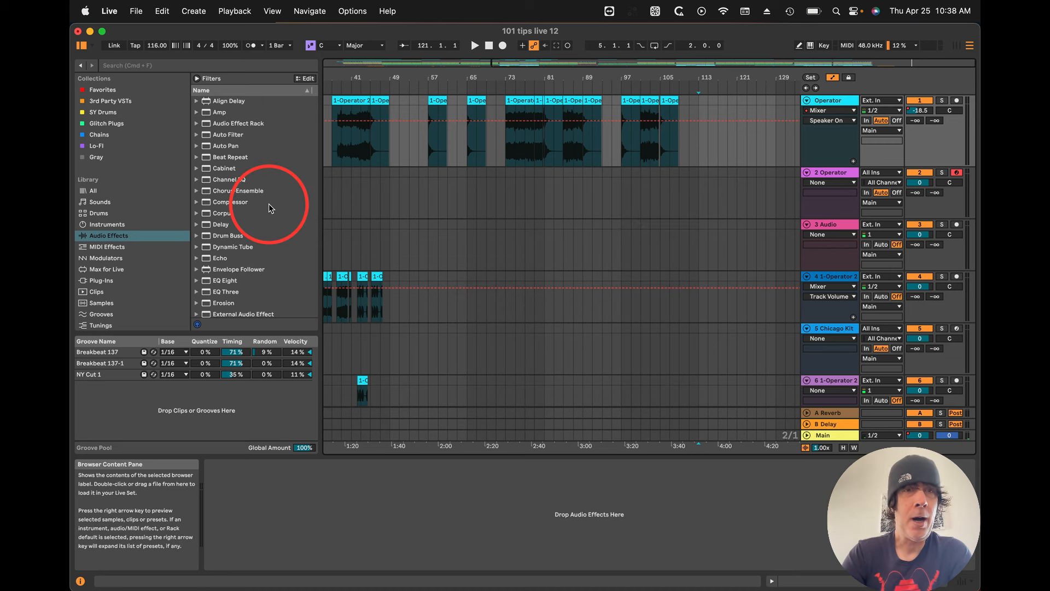
pyautogui.click(104, 302)
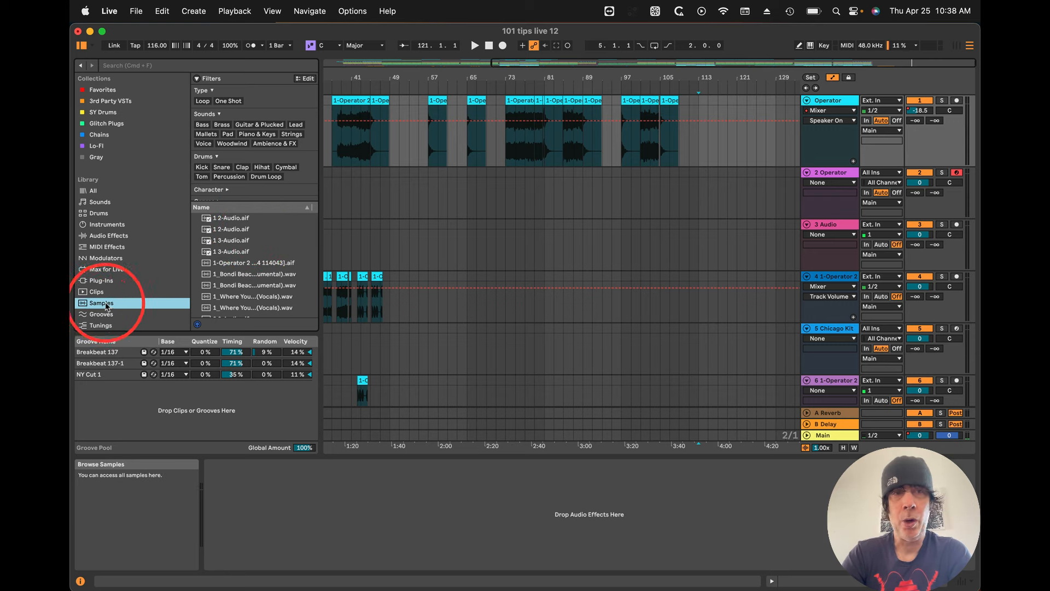
pyautogui.scroll(-5, 104, 307)
pyautogui.scroll(2, 105, 300)
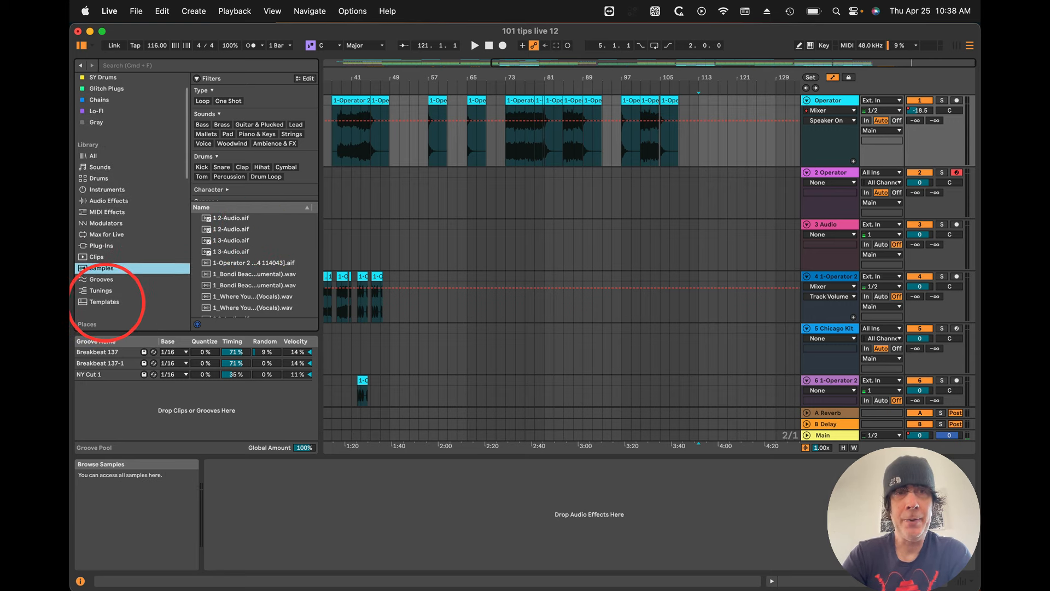
pyautogui.scroll(-3, 240, 279)
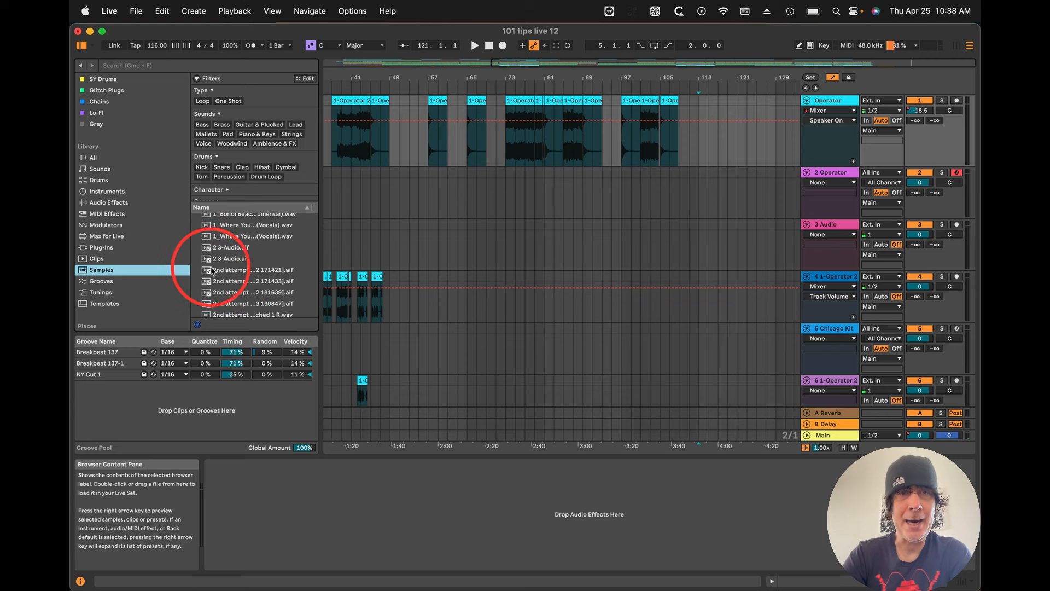
pyautogui.moveTo(240, 270); pyautogui.dragTo(417, 240)
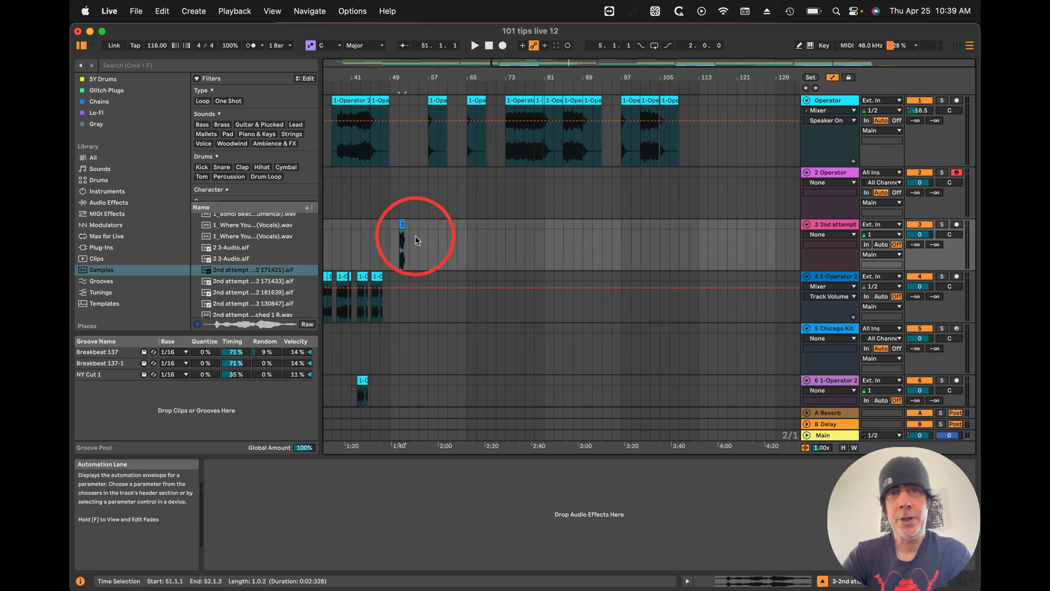
pyautogui.press('super+z')
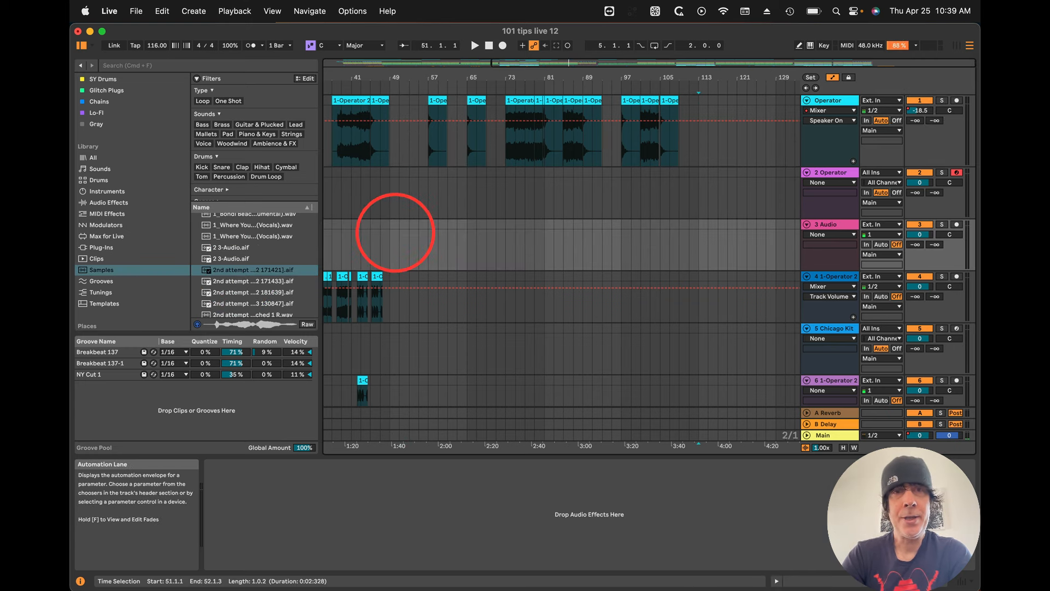
# Step: Import the Grey Cell Green WAV file from the desktop onto track 3 Audio at 53.1.1 and delete the clip again
pyautogui.moveTo(189, 31); pyautogui.dragTo(295, 26)
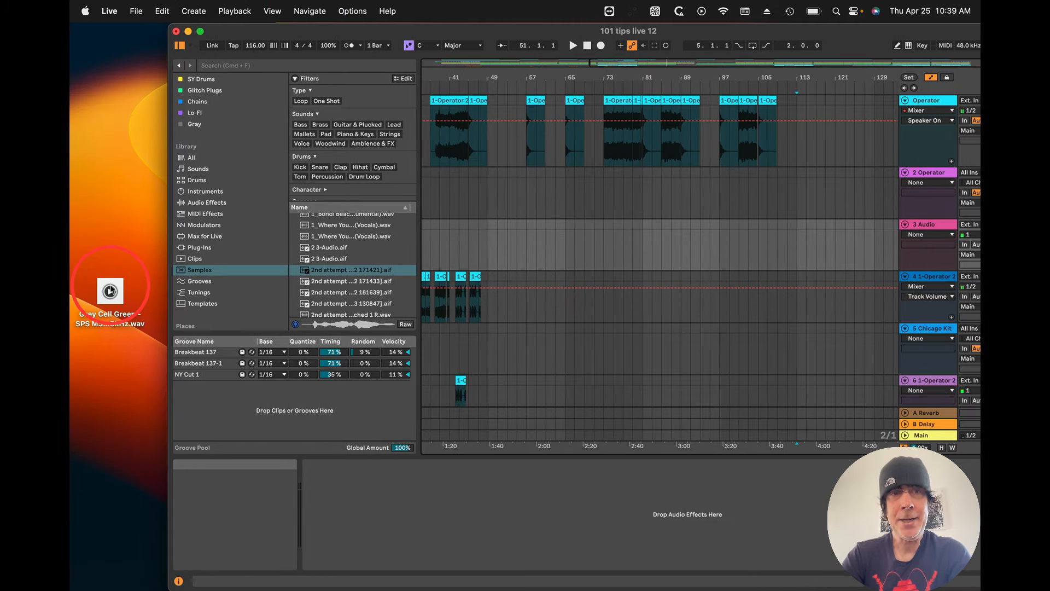
pyautogui.click(112, 289)
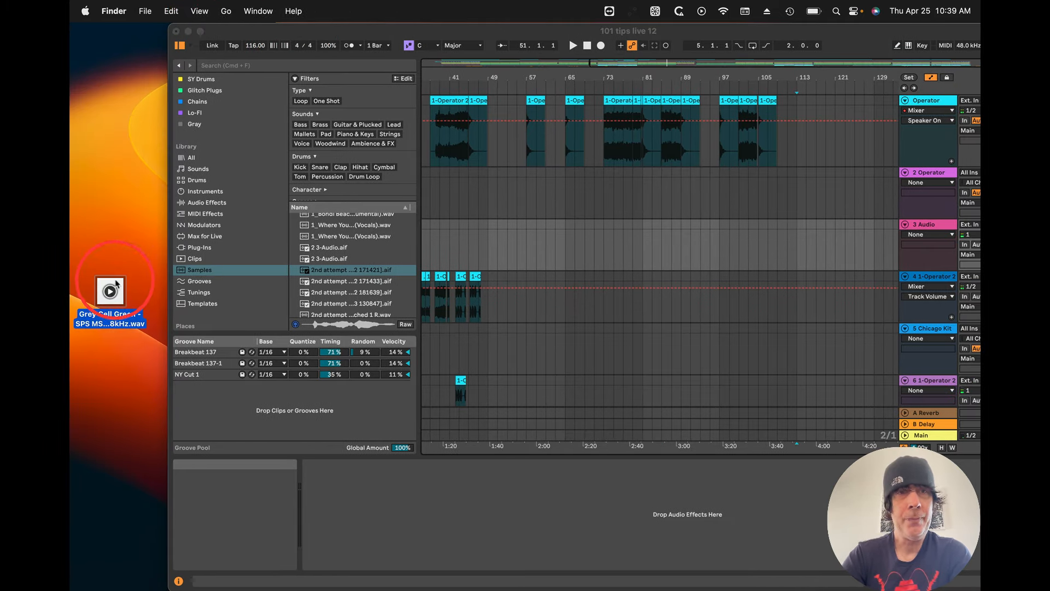
pyautogui.moveTo(115, 286); pyautogui.dragTo(507, 230)
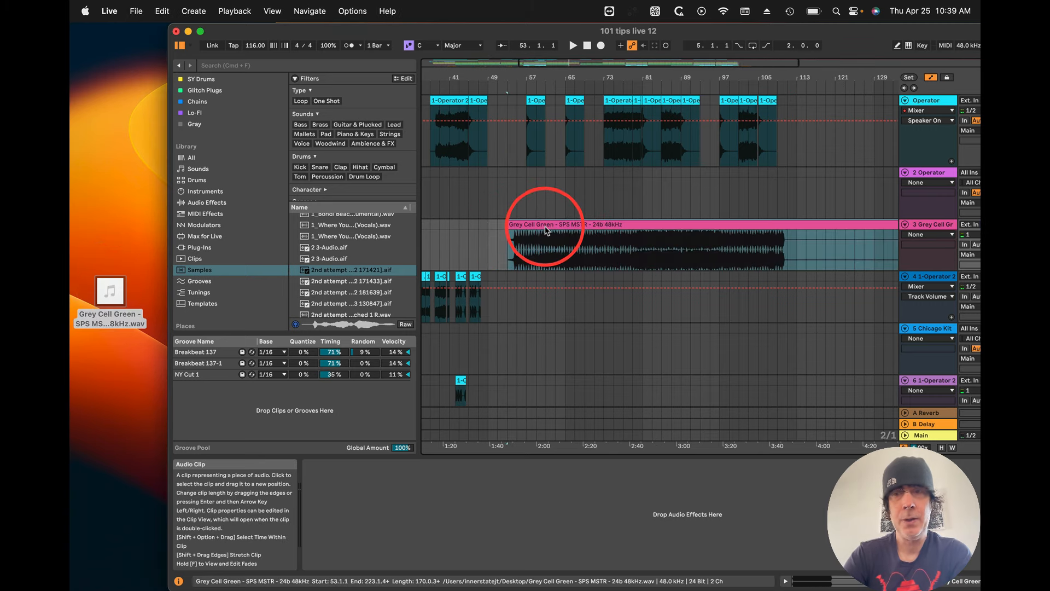
pyautogui.press('BackSpace')
pyautogui.moveTo(550, 26); pyautogui.dragTo(456, 26)
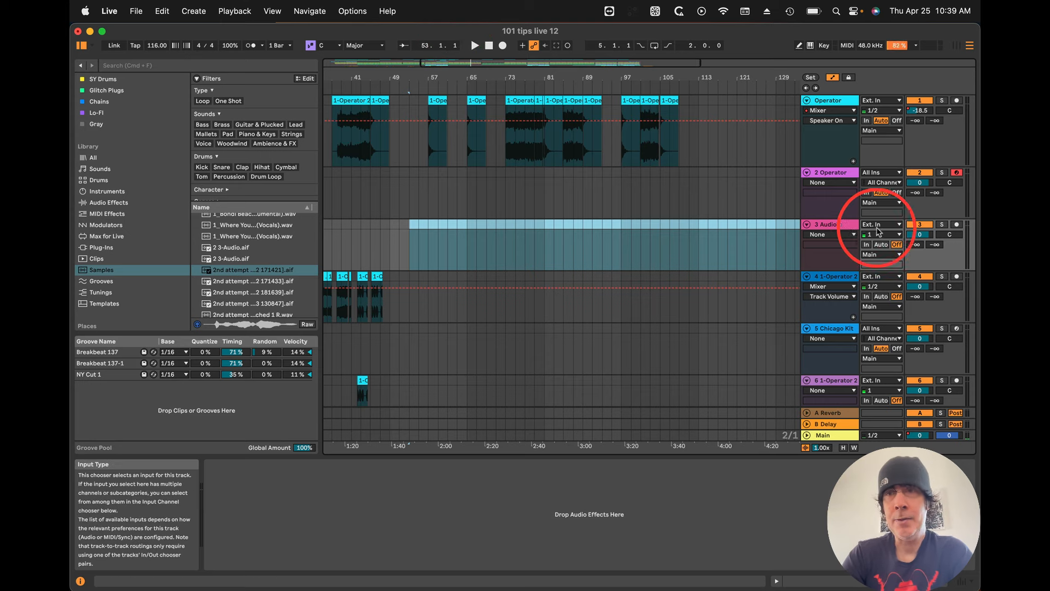
# Step: Arm track 3 Audio, record a clip of about two bars from 49.1.1 and set the track's monitoring to Auto
pyautogui.click(956, 224)
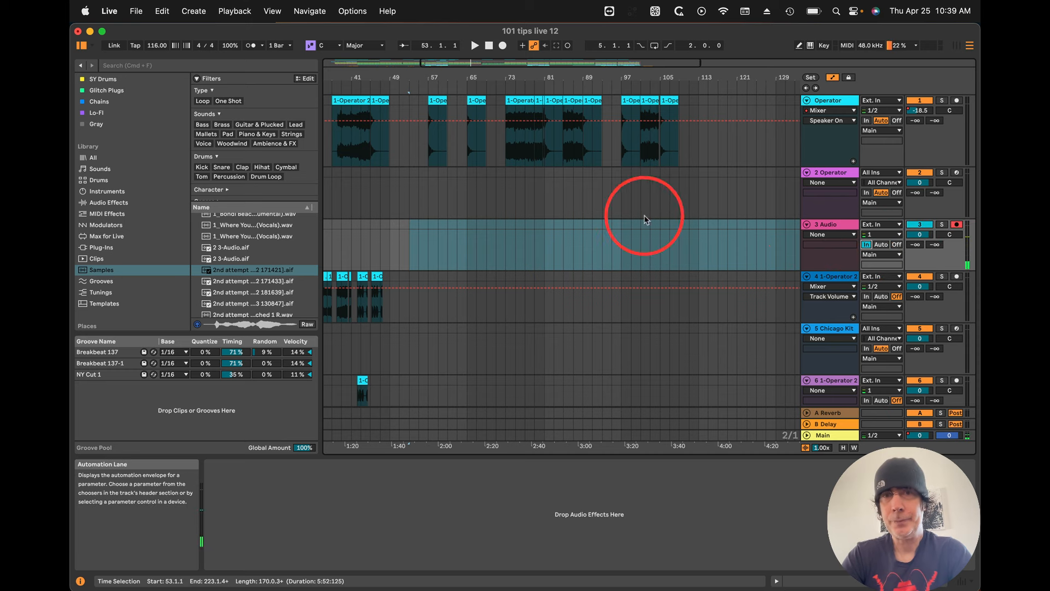
pyautogui.click(389, 237)
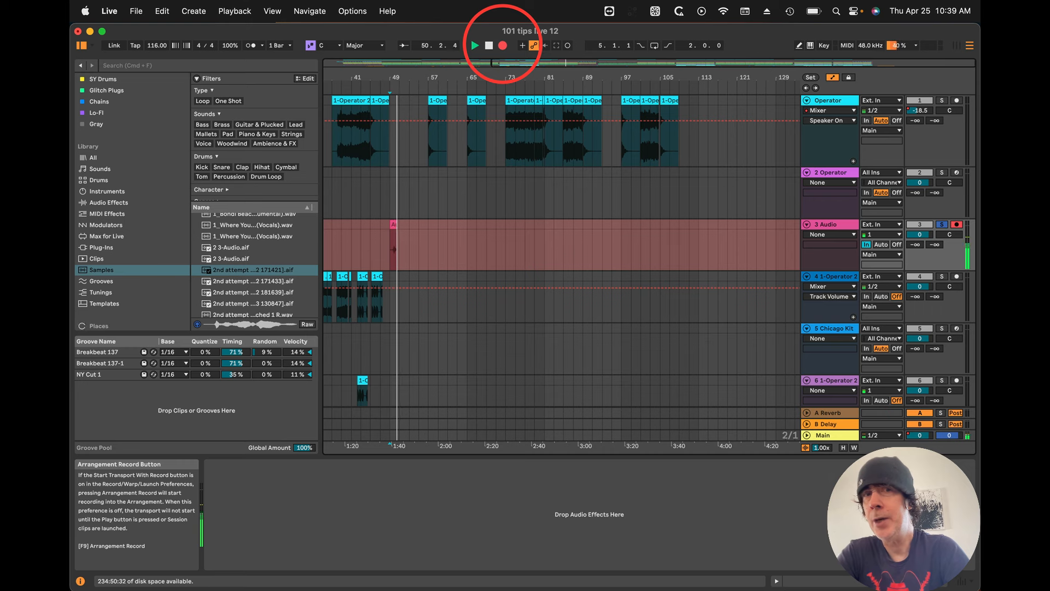
pyautogui.press('space')
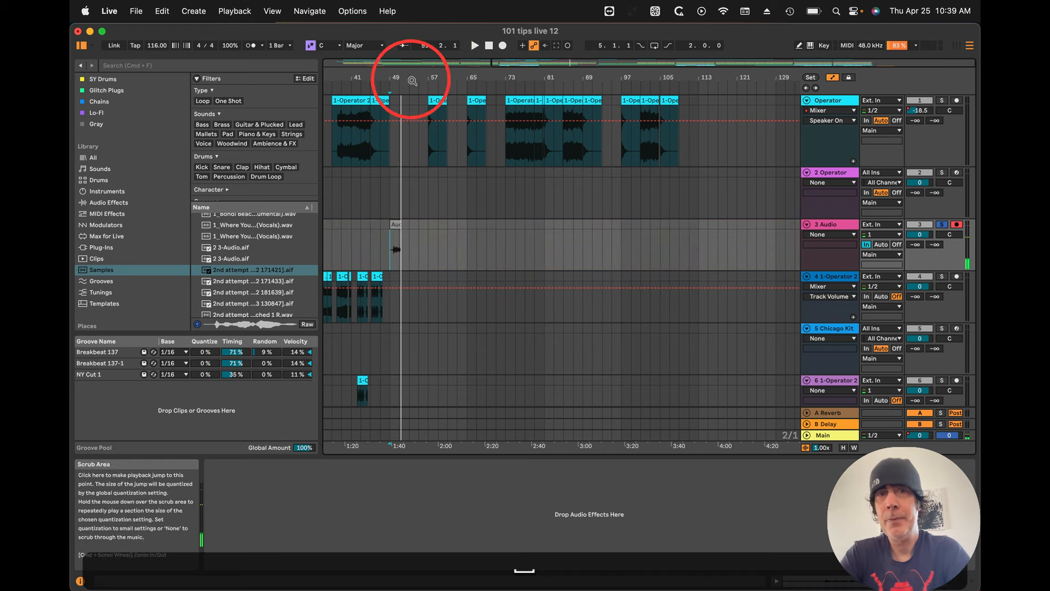
pyautogui.click(396, 225)
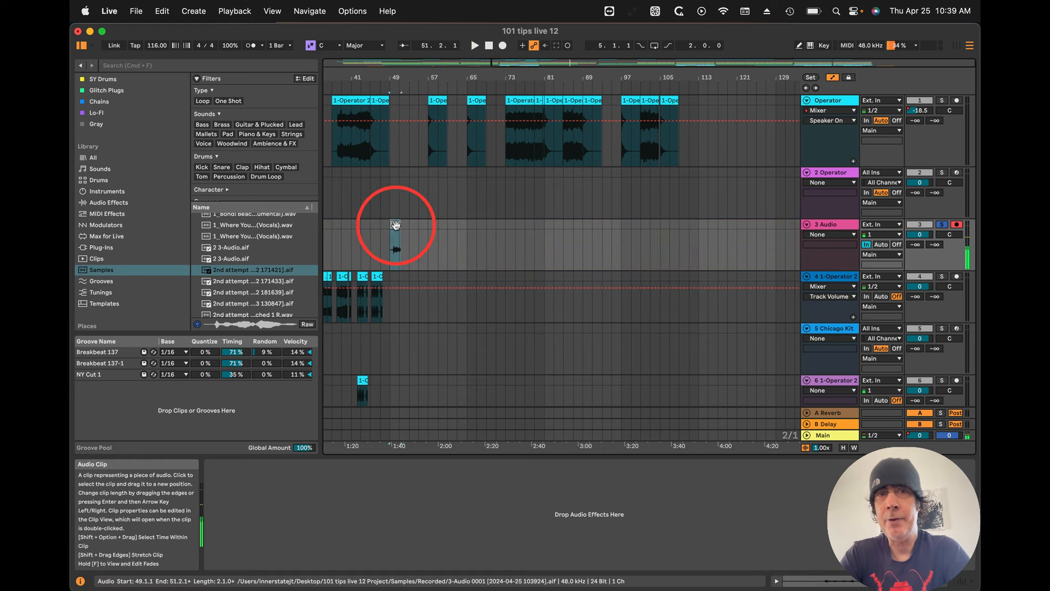
pyautogui.click(880, 244)
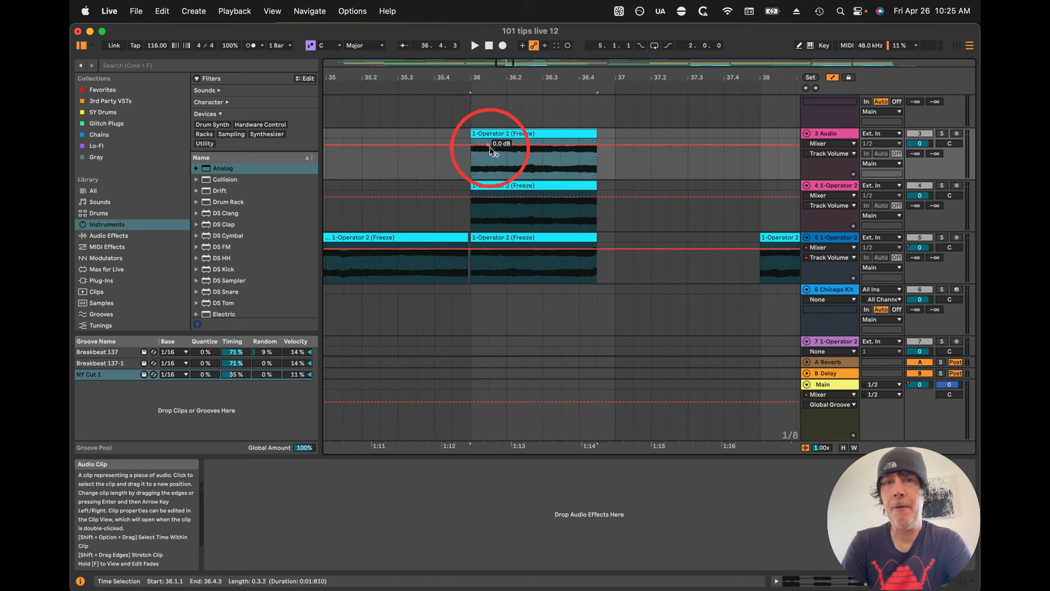
# Step: Turn off automation mode, try a fade-out on the 1-Operator 2 (Freeze) clip on track 3 and undo it
pyautogui.click(491, 131)
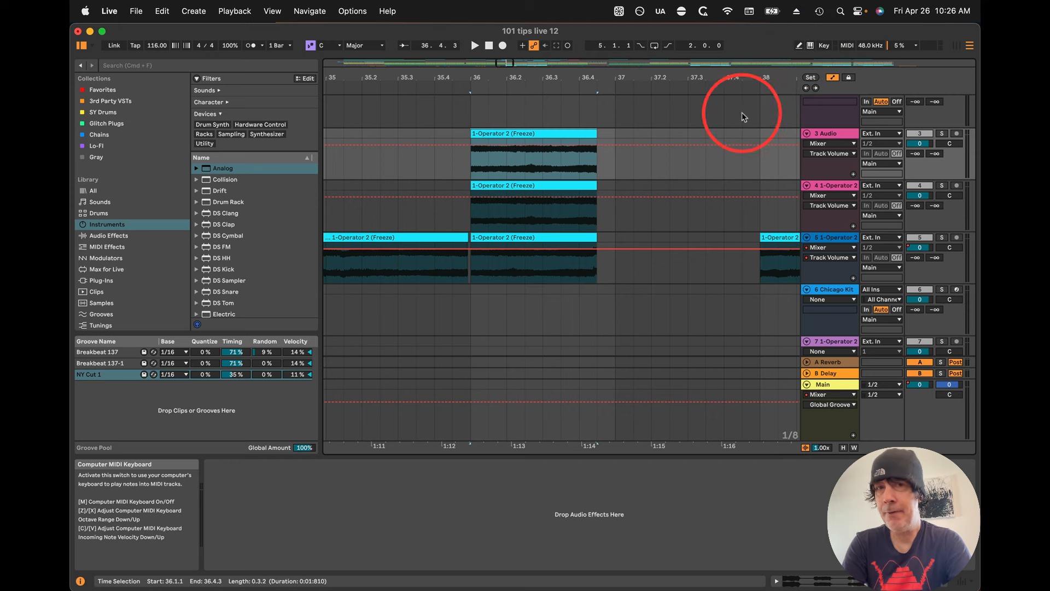
pyautogui.press('a')
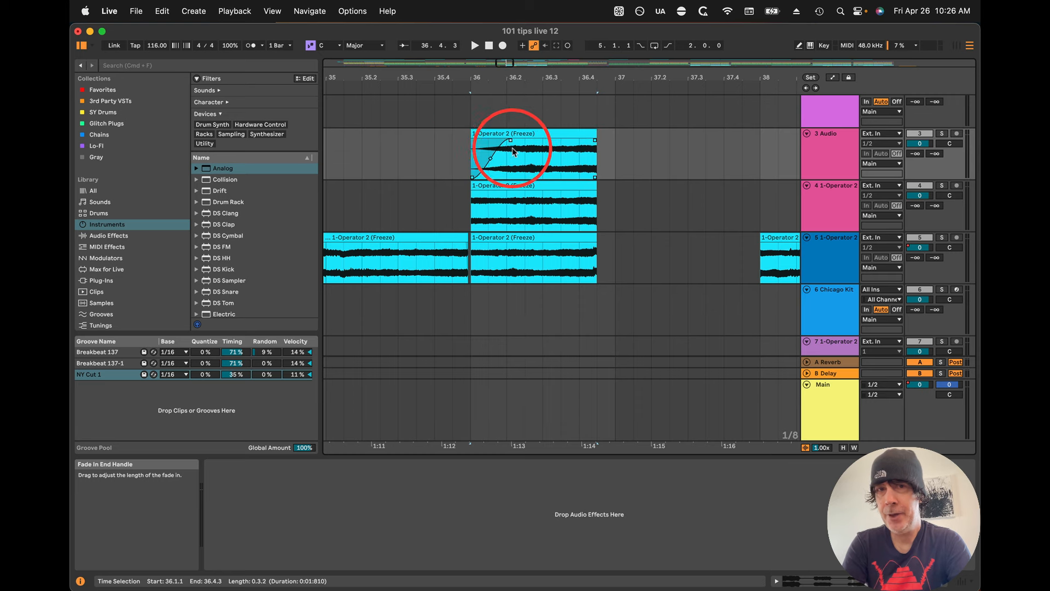
pyautogui.moveTo(595, 144); pyautogui.dragTo(572, 161)
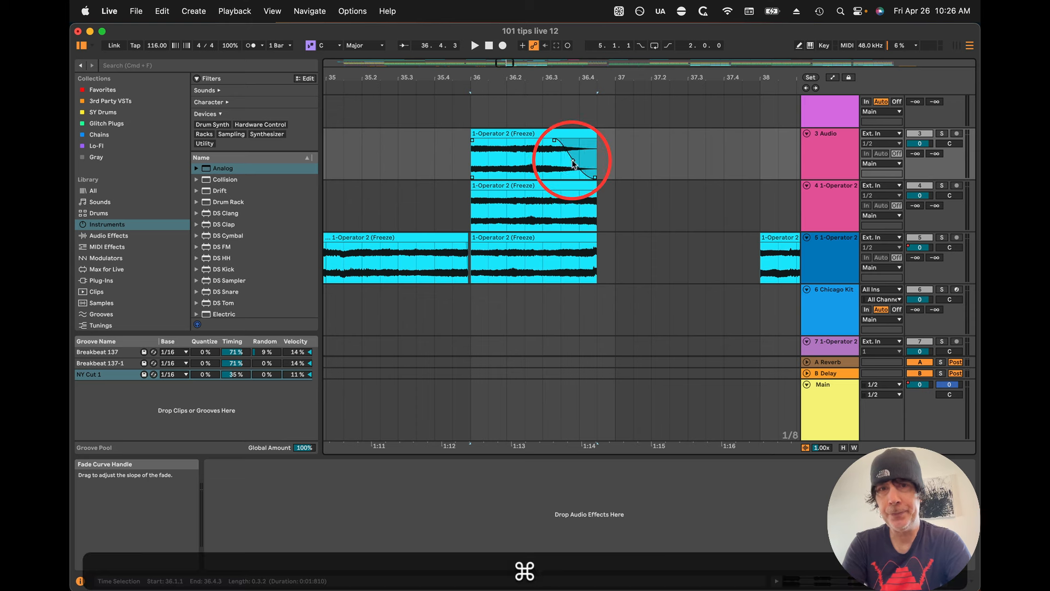
pyautogui.press('super+z')
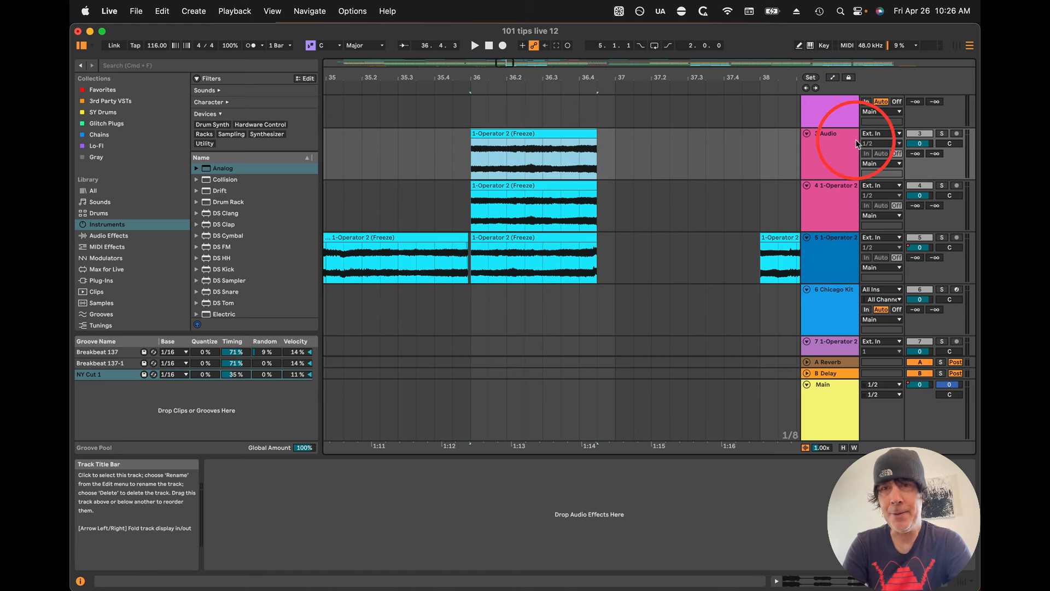
# Step: Select tracks 3 to 5 and link them for joint editing
pyautogui.click(832, 136)
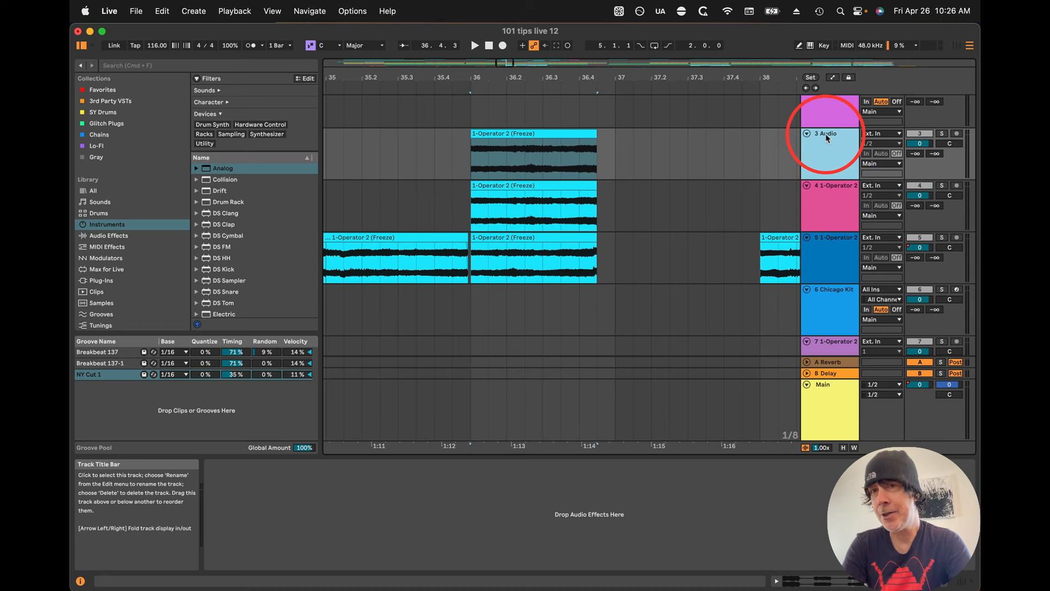
pyautogui.press('shift')
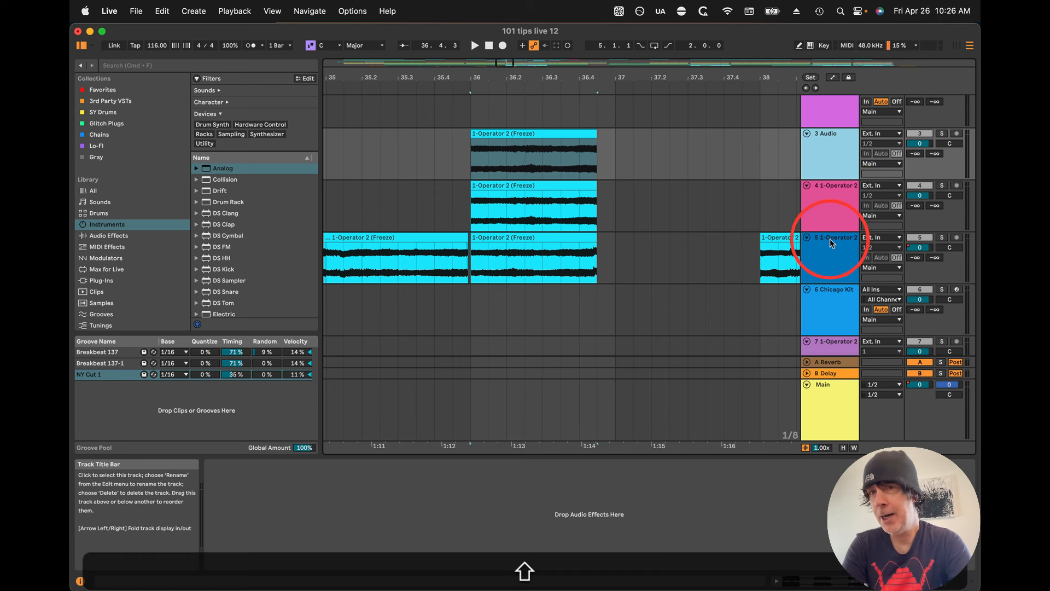
pyautogui.keyDown('shift'); pyautogui.click(829, 239); pyautogui.keyUp('shift')
pyautogui.rightClick(829, 239)
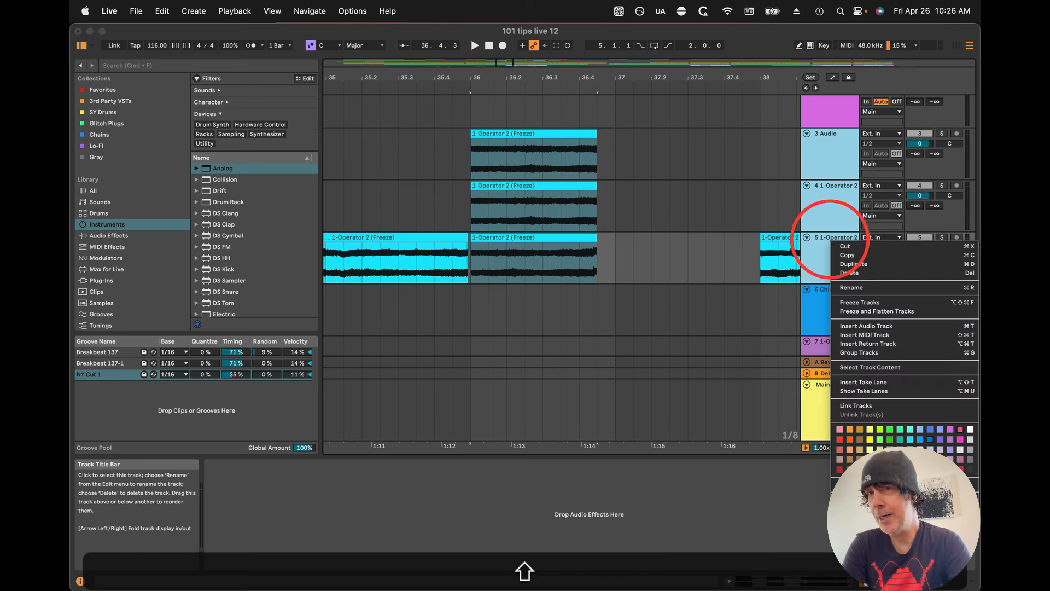
pyautogui.click(884, 391)
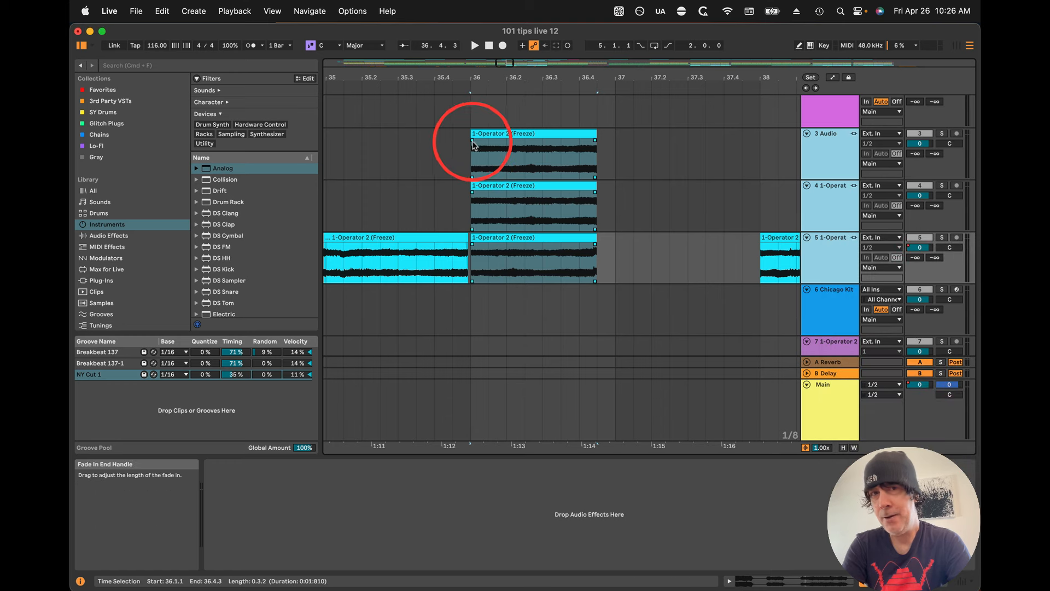
# Step: Add a short fade-in to the clips starting at 36.1.1 on linked tracks 3 to 5 and remove it again
pyautogui.moveTo(473, 145); pyautogui.dragTo(500, 150)
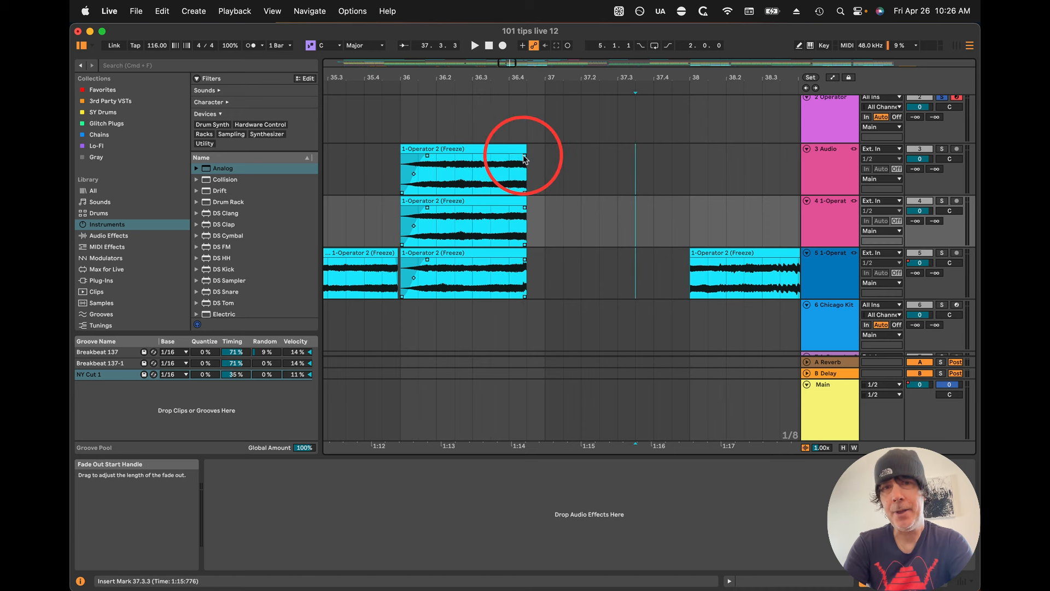
pyautogui.moveTo(524, 156)
pyautogui.mouseDown()
pyautogui.moveTo(502, 158)
pyautogui.moveTo(530, 150)
pyautogui.mouseUp()
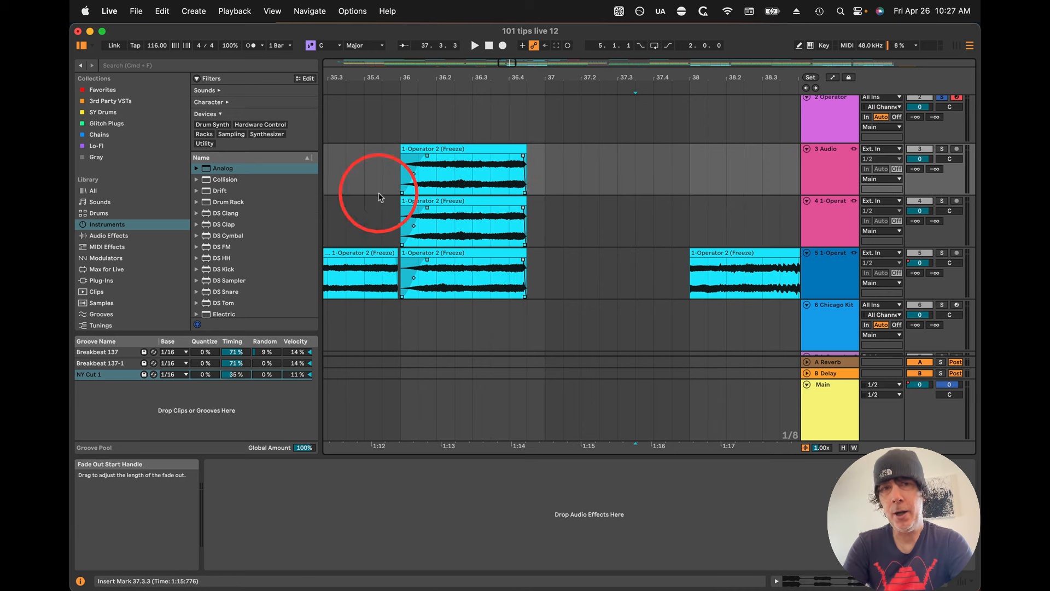
pyautogui.moveTo(427, 156); pyautogui.dragTo(401, 157)
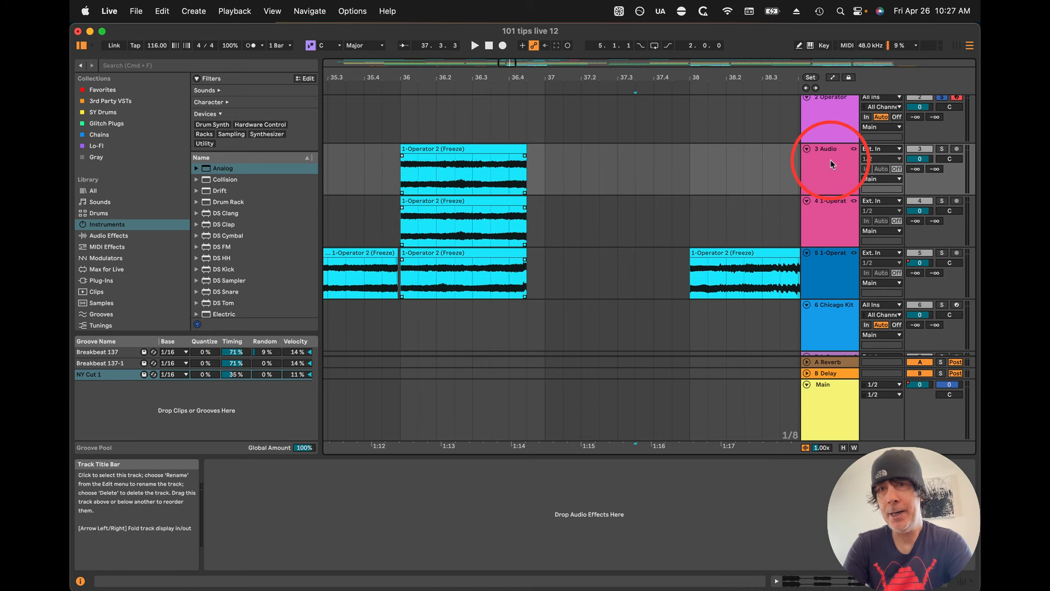
# Step: Unlink tracks 3 to 5
pyautogui.keyDown('shift'); pyautogui.click(837, 254); pyautogui.keyUp('shift')
pyautogui.rightClick(840, 259)
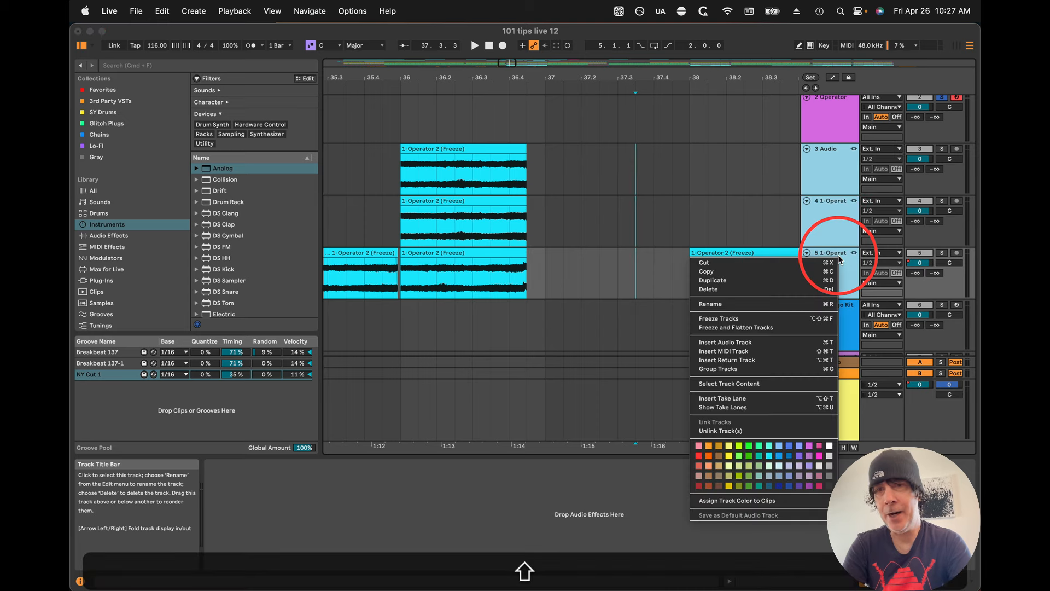
pyautogui.click(728, 434)
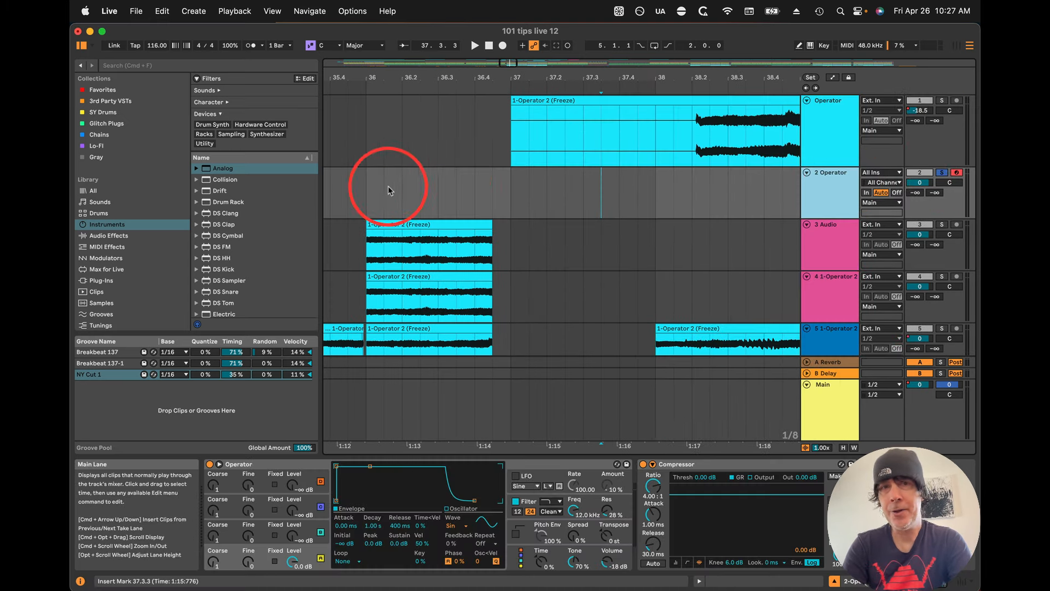
# Step: Set the insert marker at 36.1.1 on the armed track 2 Operator and enable the computer MIDI keyboard
pyautogui.click(367, 189)
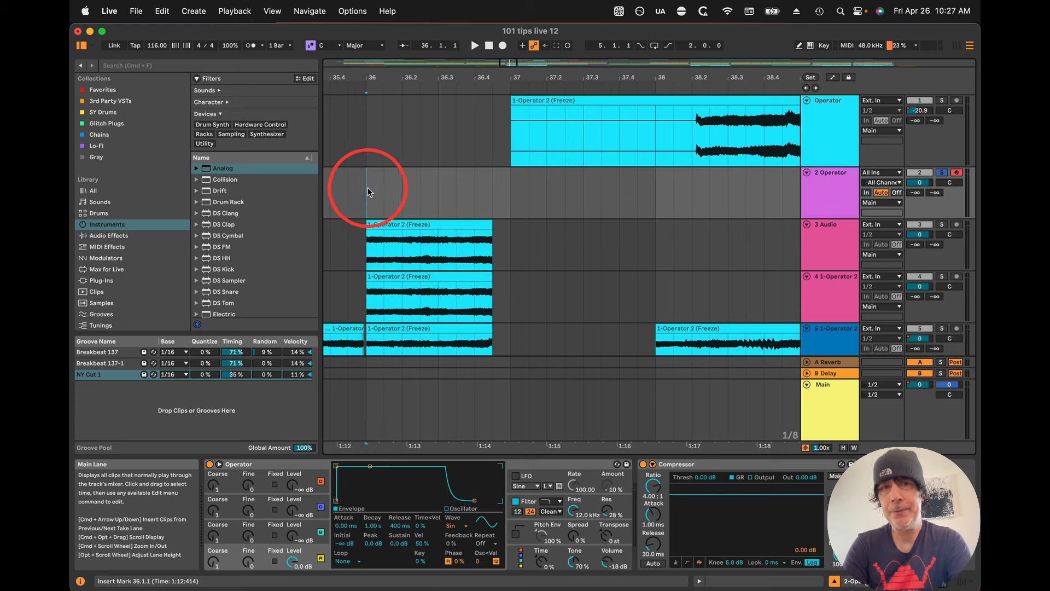
pyautogui.click(956, 173)
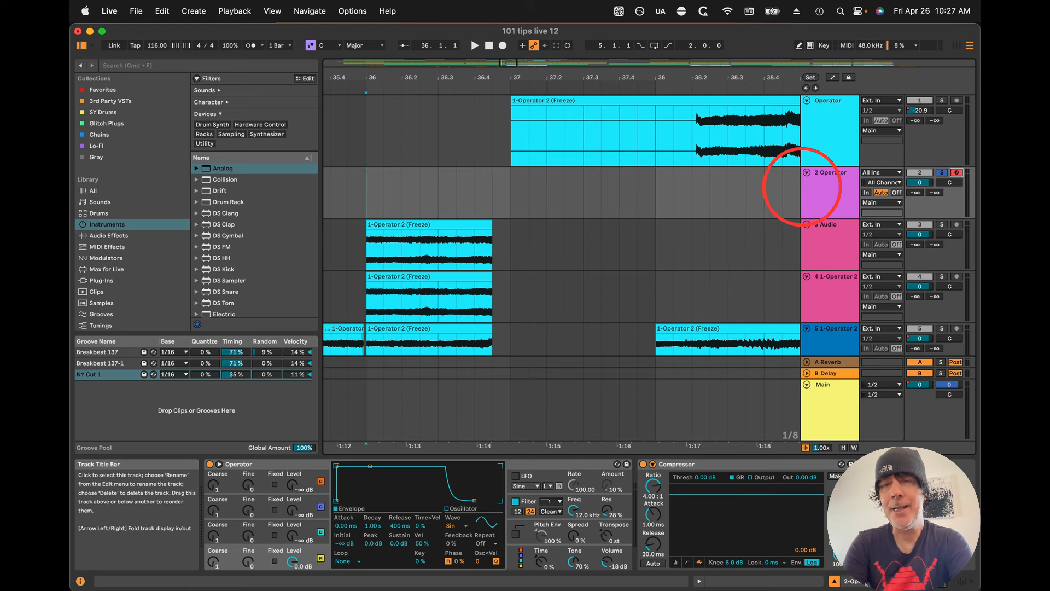
pyautogui.press('m')
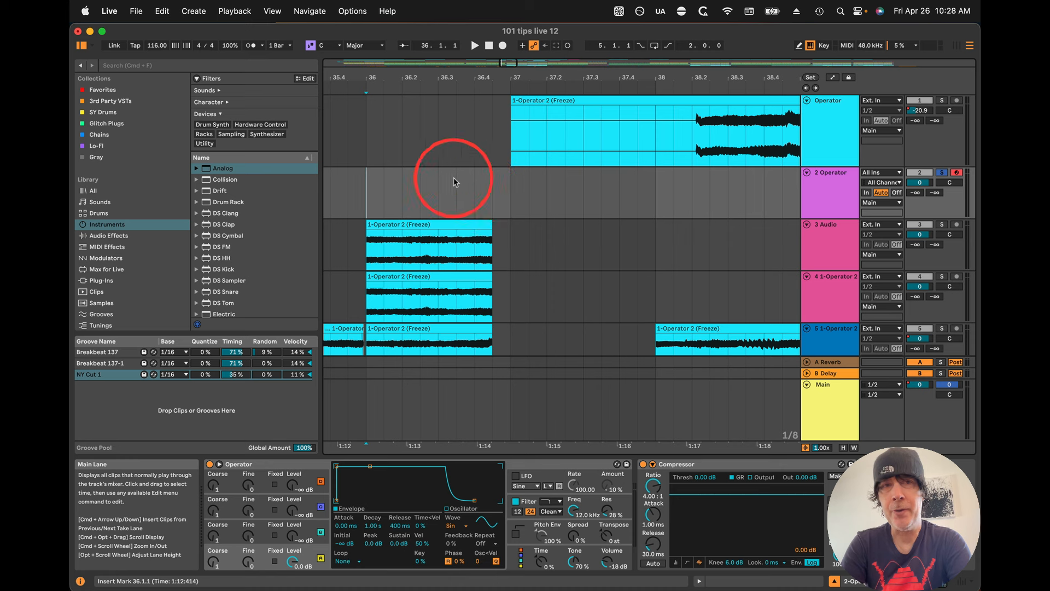
# Step: Check the metronome's count-in options and record a four-note MIDI take of about two bars from 36.1.1 on track 2 Operator
pyautogui.click(262, 46)
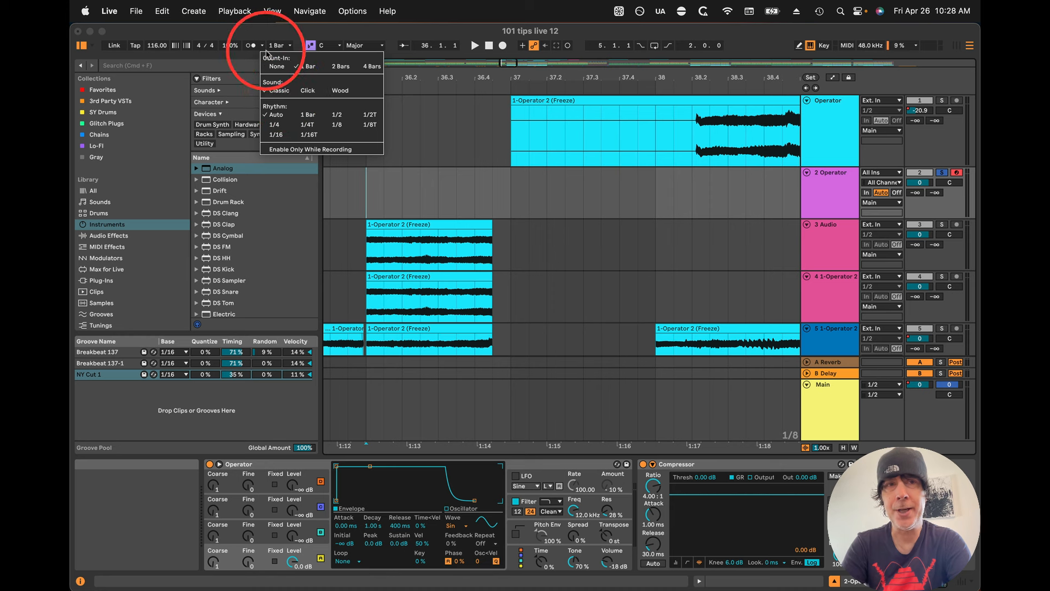
pyautogui.click(366, 187)
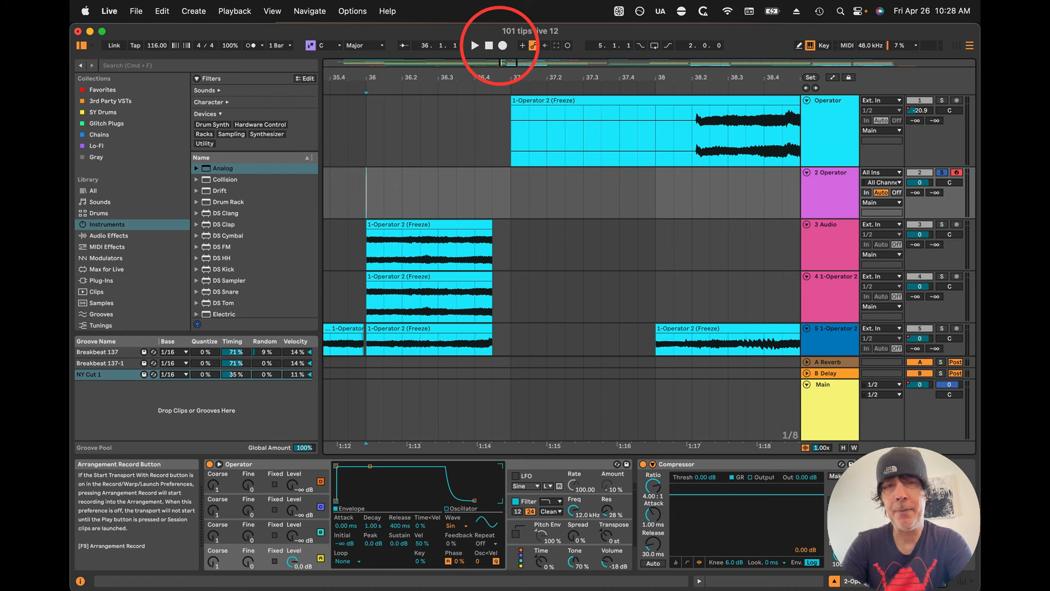
pyautogui.press('j')
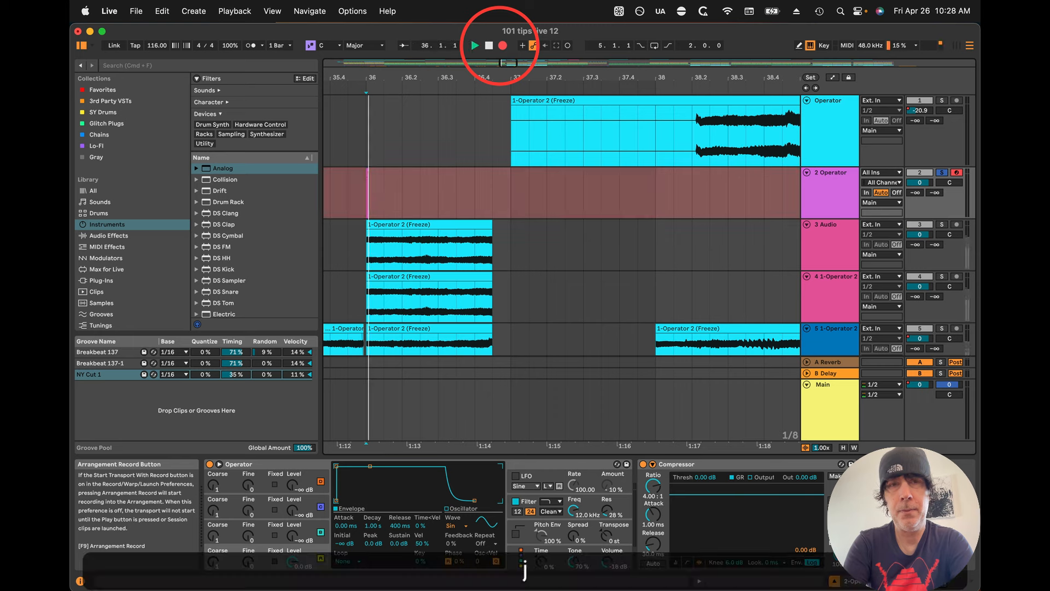
pyautogui.press('g')
pyautogui.press('k')
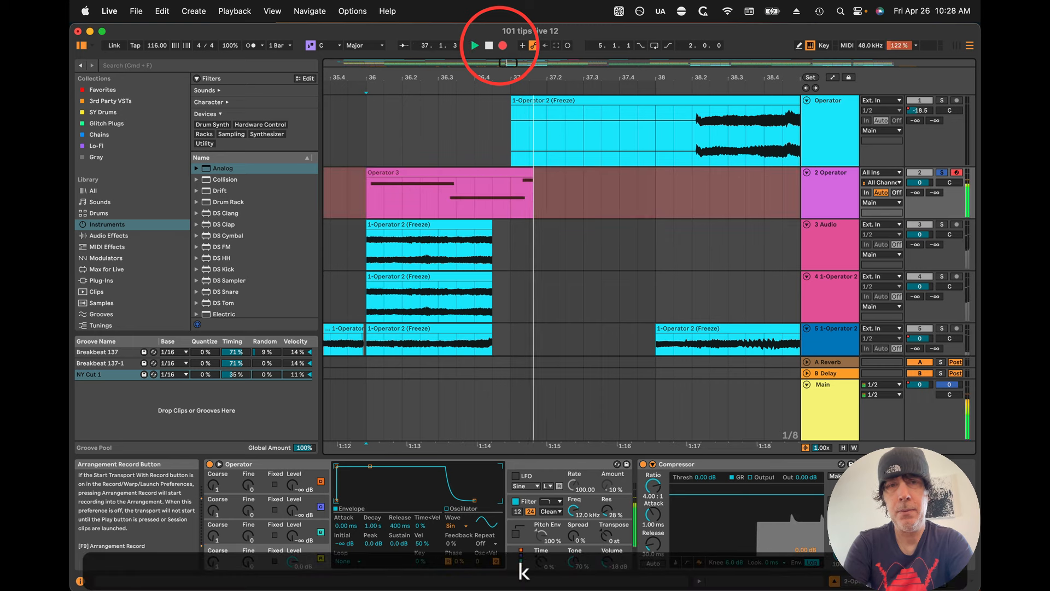
pyautogui.press('a')
pyautogui.press('space')
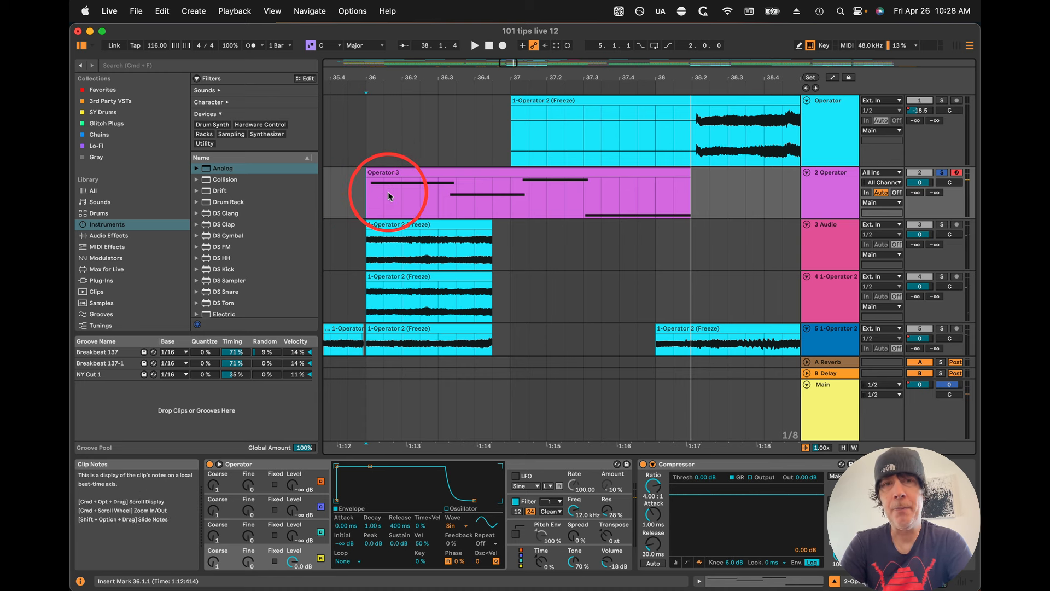
# Step: Delete the recorded take and insert an empty one-bar MIDI clip from 36.1.1 to 37.1.1 on track 2 Operator
pyautogui.click(638, 172)
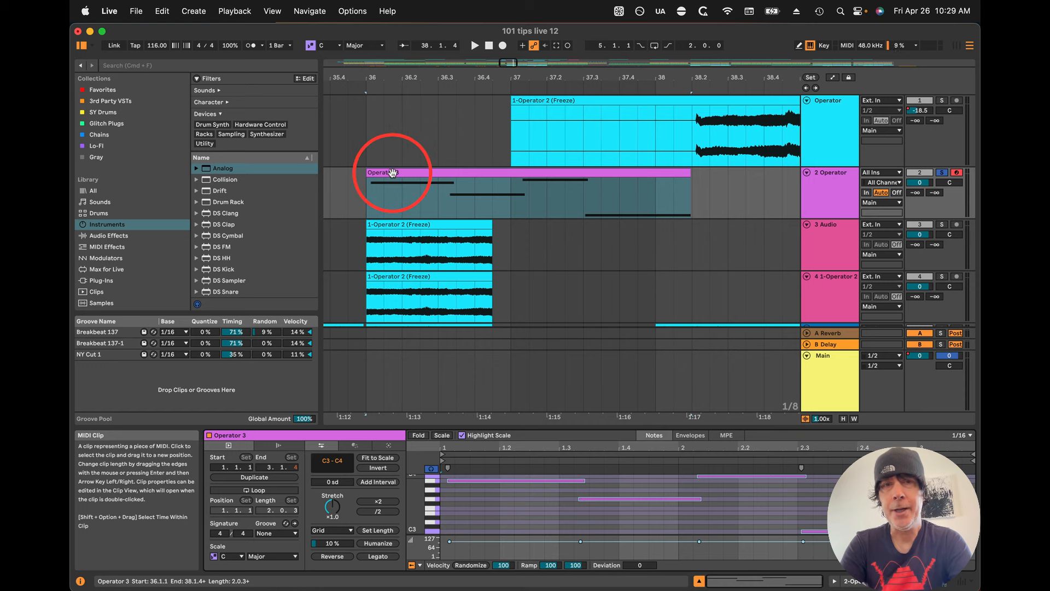
pyautogui.press('Delete')
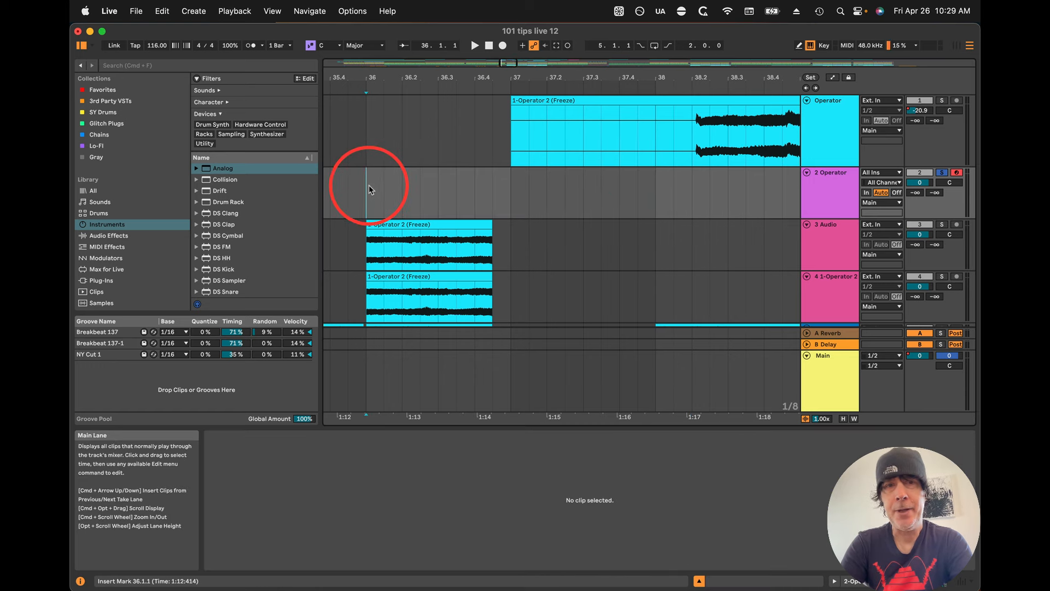
pyautogui.moveTo(368, 185); pyautogui.dragTo(503, 181)
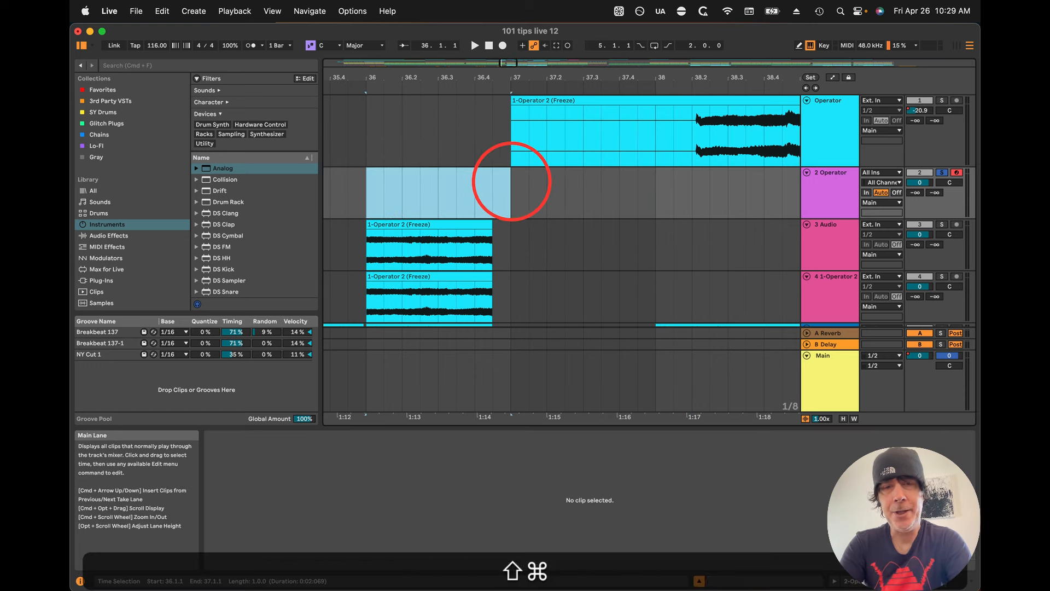
pyautogui.press('shift+super+m')
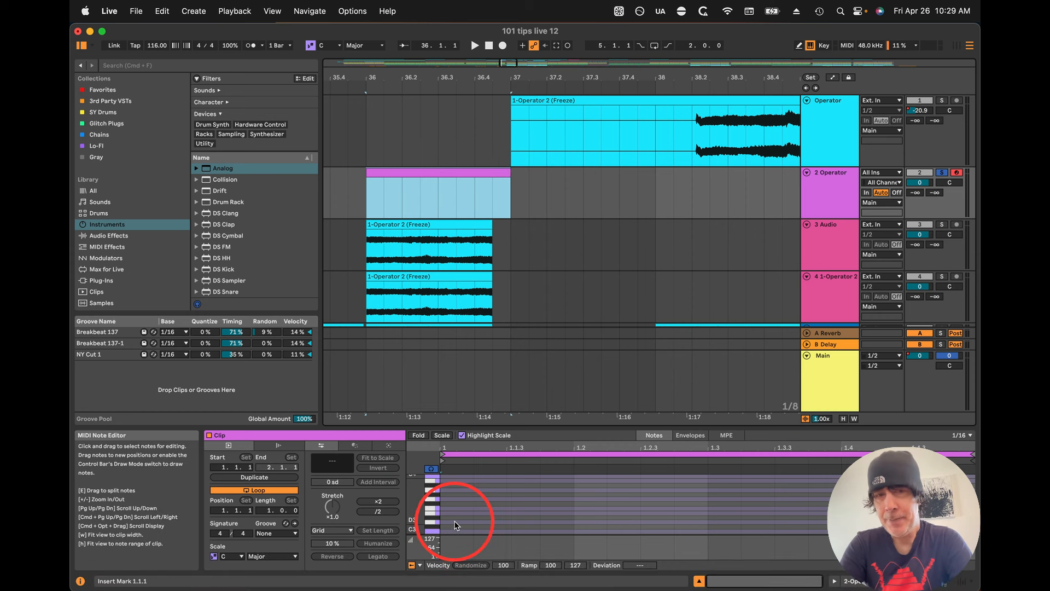
# Step: Add three sixteenth notes rising from D3 to A#3 at the clip's start and turn off the MIDI editor preview
pyautogui.doubleClick(455, 523)
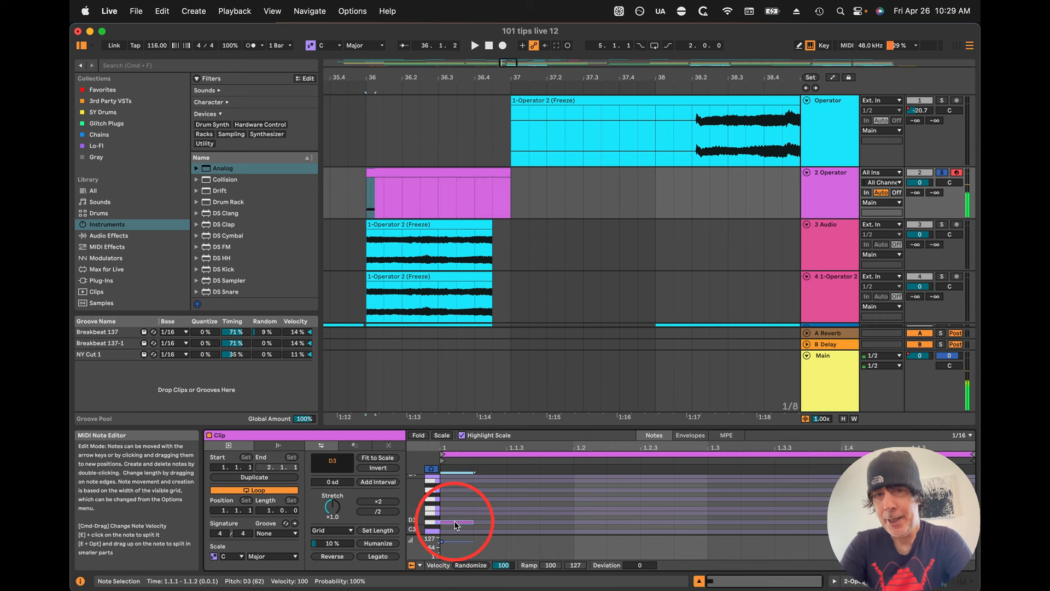
pyautogui.doubleClick(486, 504)
pyautogui.doubleClick(524, 484)
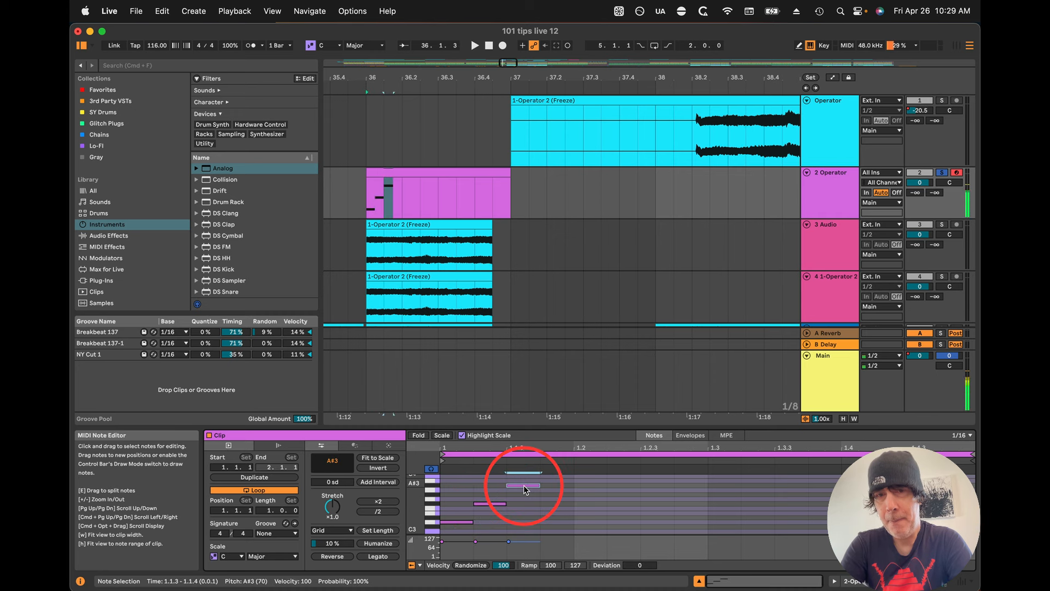
pyautogui.click(432, 469)
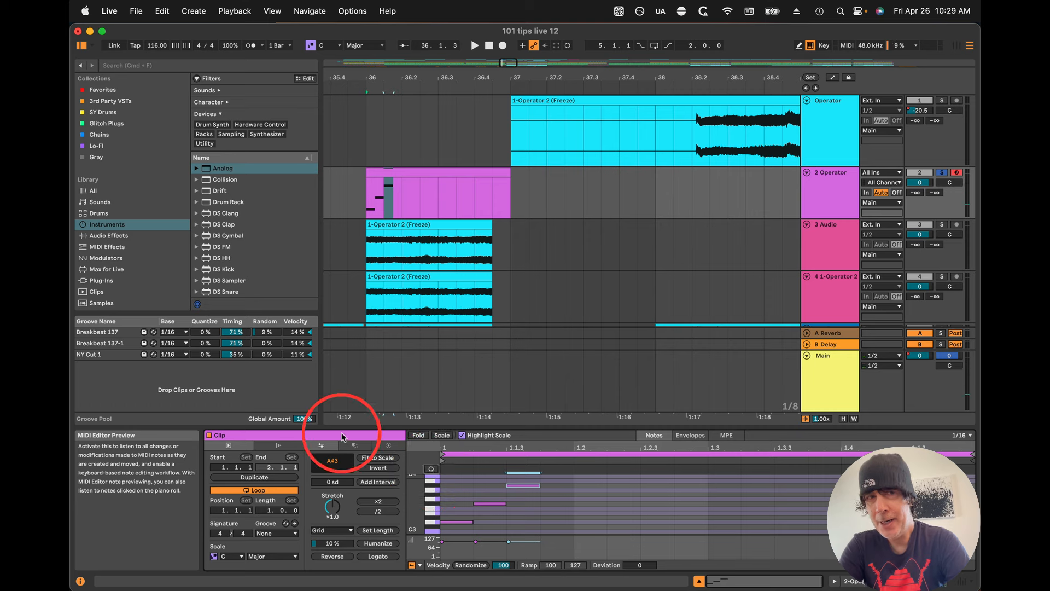
# Step: Audition several audio files in the Samples library, including 1 2-Audio.aif, and turn off the browser preview
pyautogui.click(198, 304)
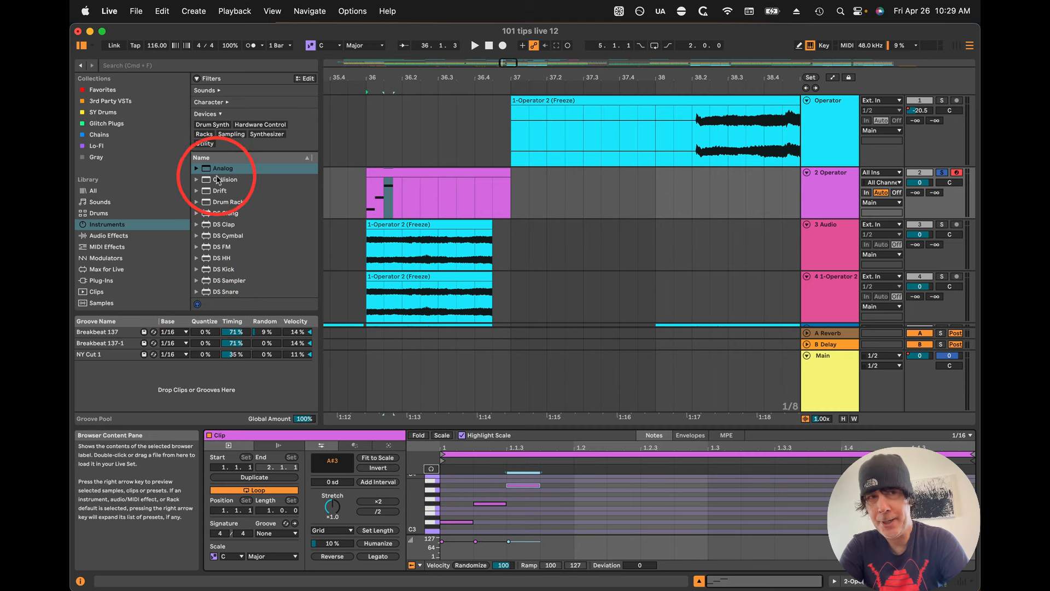
pyautogui.click(101, 305)
pyautogui.click(237, 208)
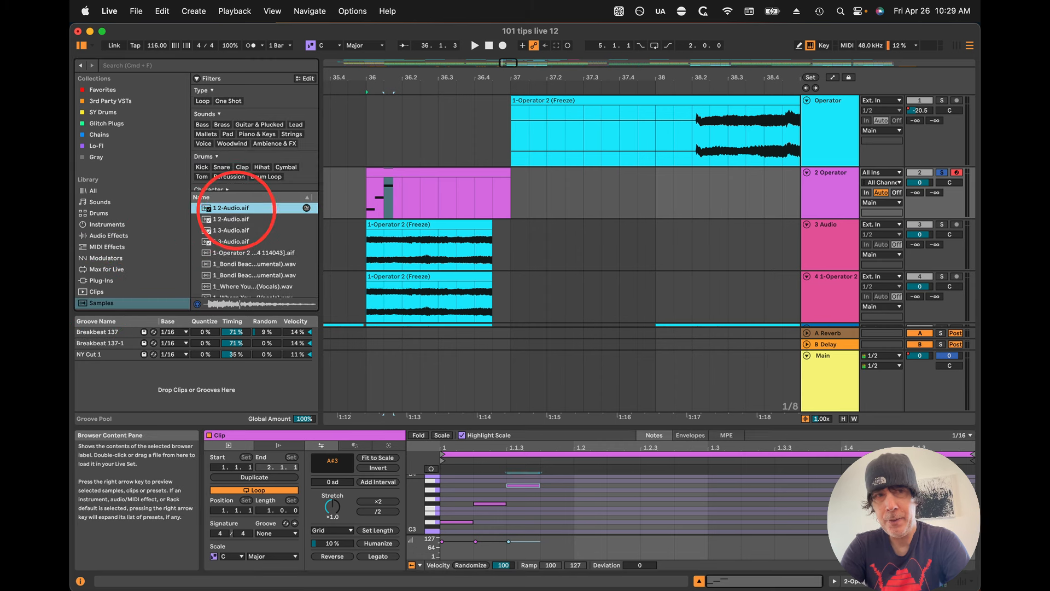
pyautogui.click(238, 221)
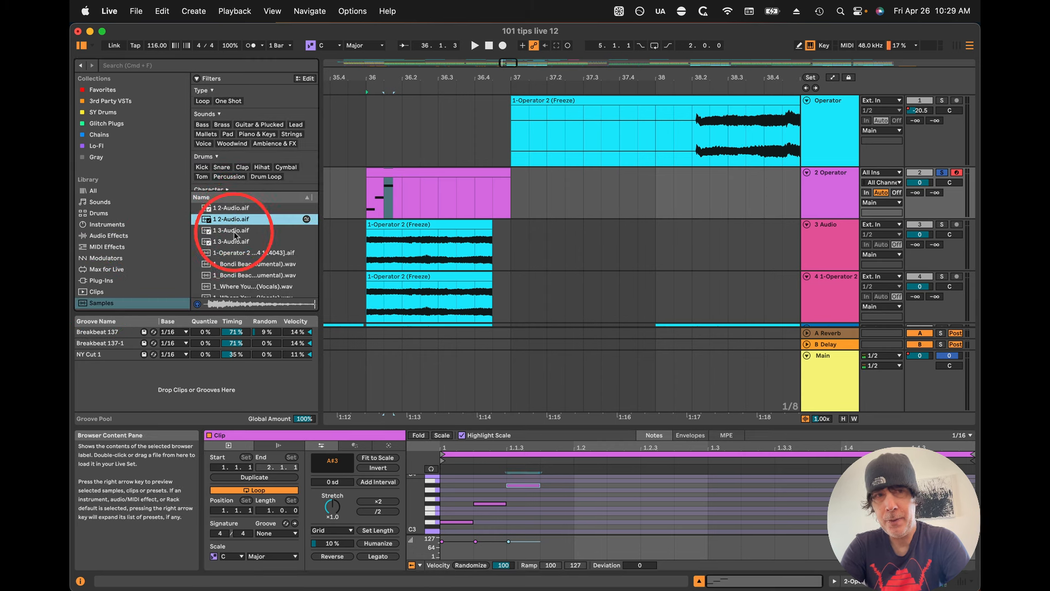
pyautogui.click(235, 232)
pyautogui.click(227, 255)
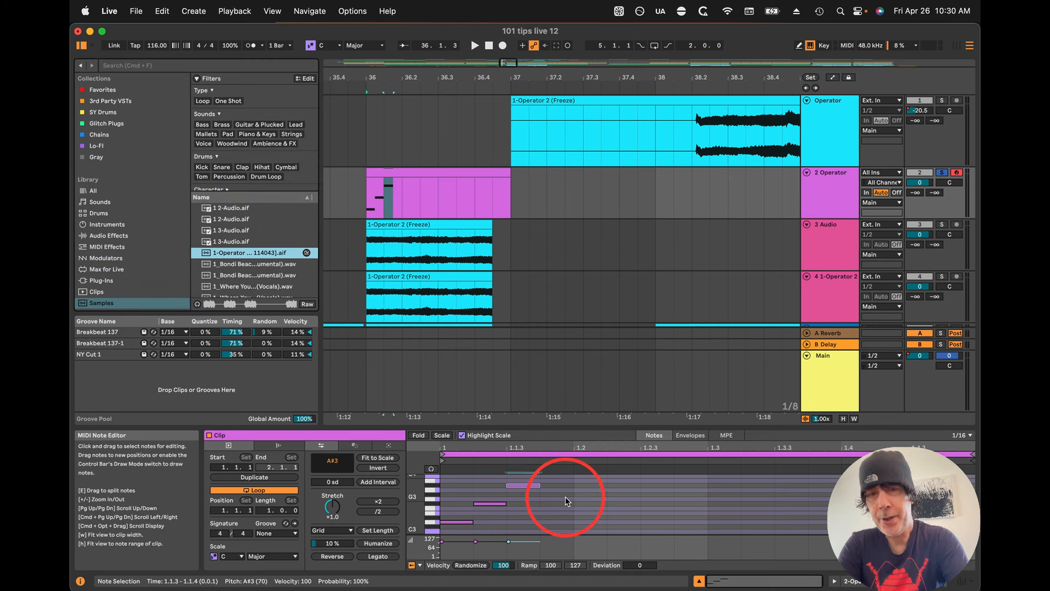
# Step: Draw two sixteenth notes at 1.2.1 and 1.2.2 in Draw Mode and view the note editor's grid options
pyautogui.press('b')
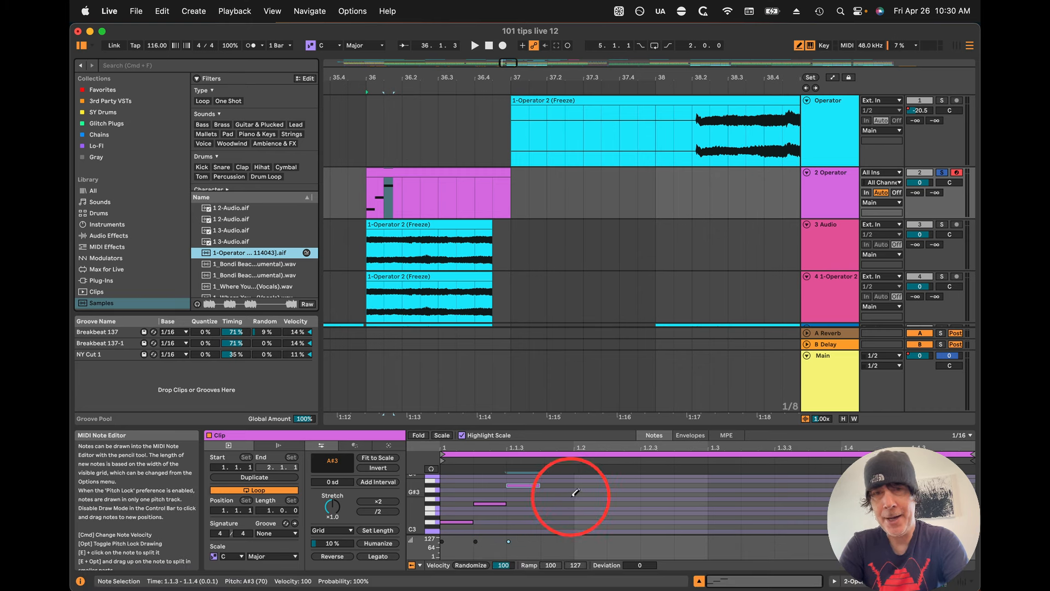
pyautogui.click(588, 498)
pyautogui.click(631, 517)
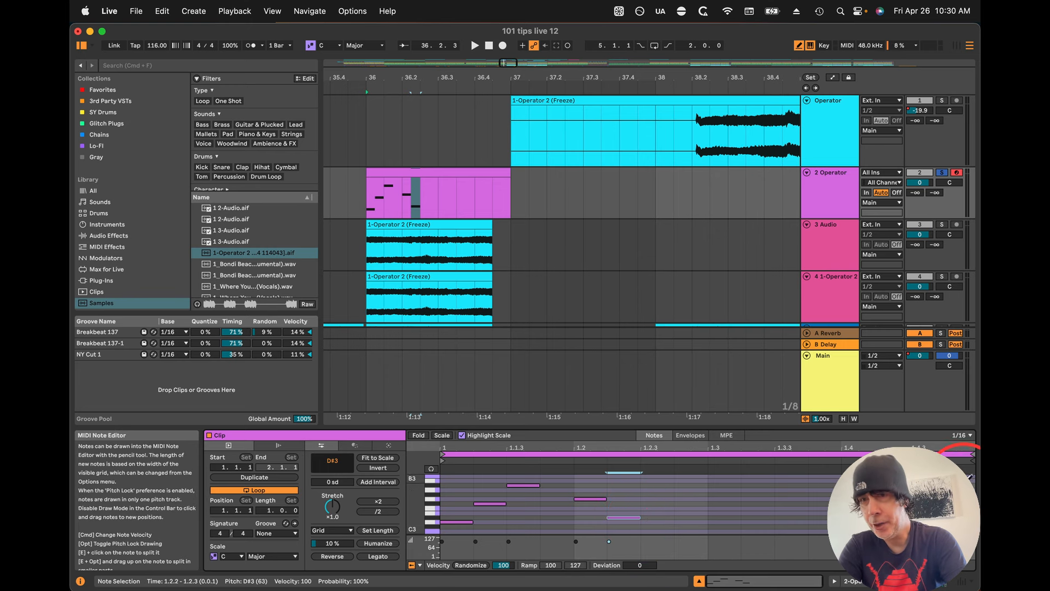
pyautogui.click(962, 438)
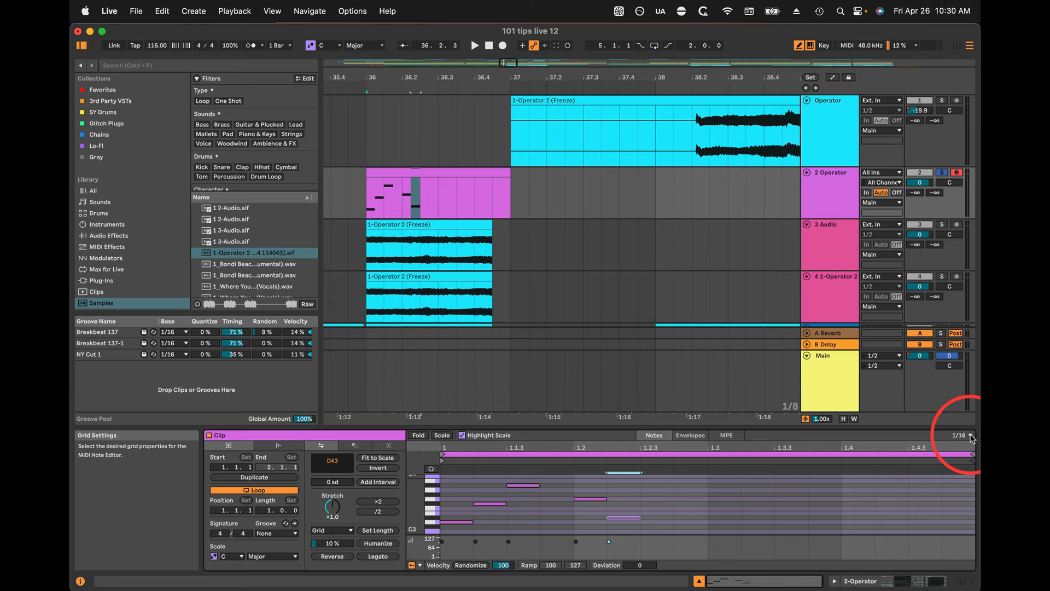
pyautogui.click(971, 437)
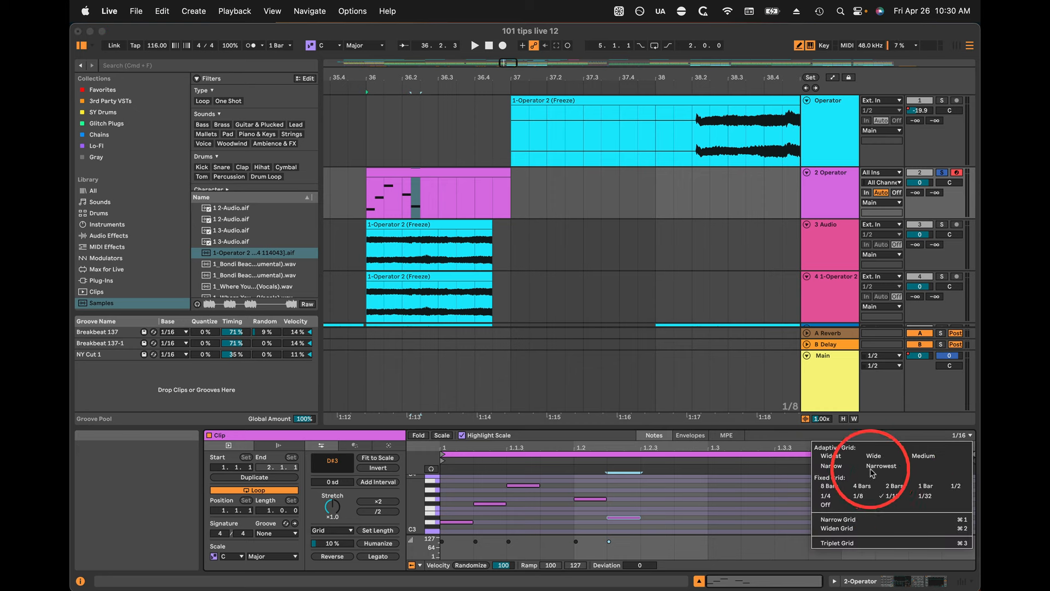
pyautogui.click(894, 438)
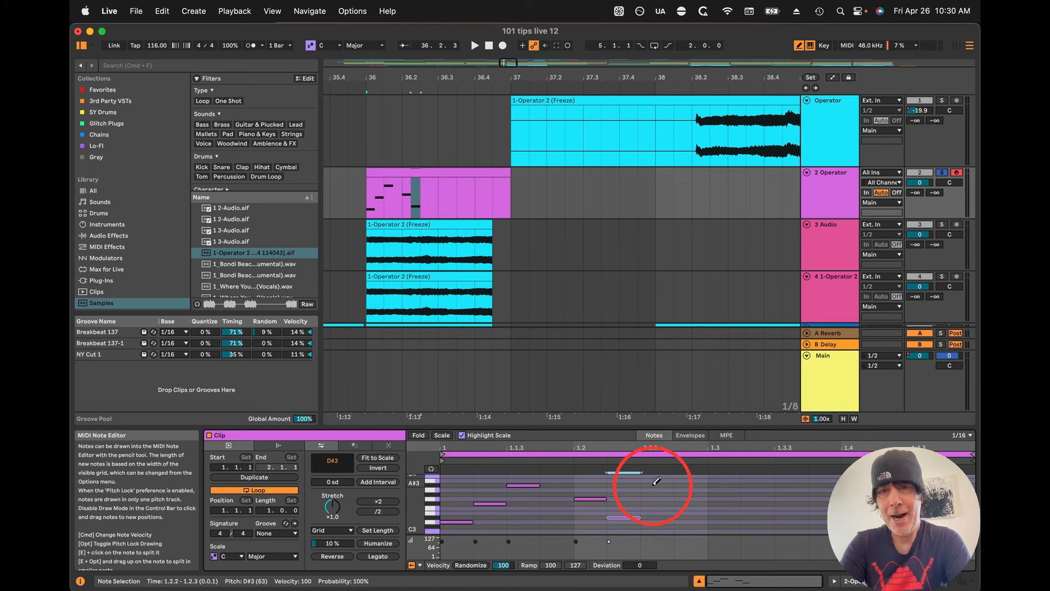
# Step: Draw a continuous row of A3 sixteenth notes from 1.2.2 to the clip's end with the drawing pitch locked
pyautogui.moveTo(657, 481); pyautogui.dragTo(894, 485)
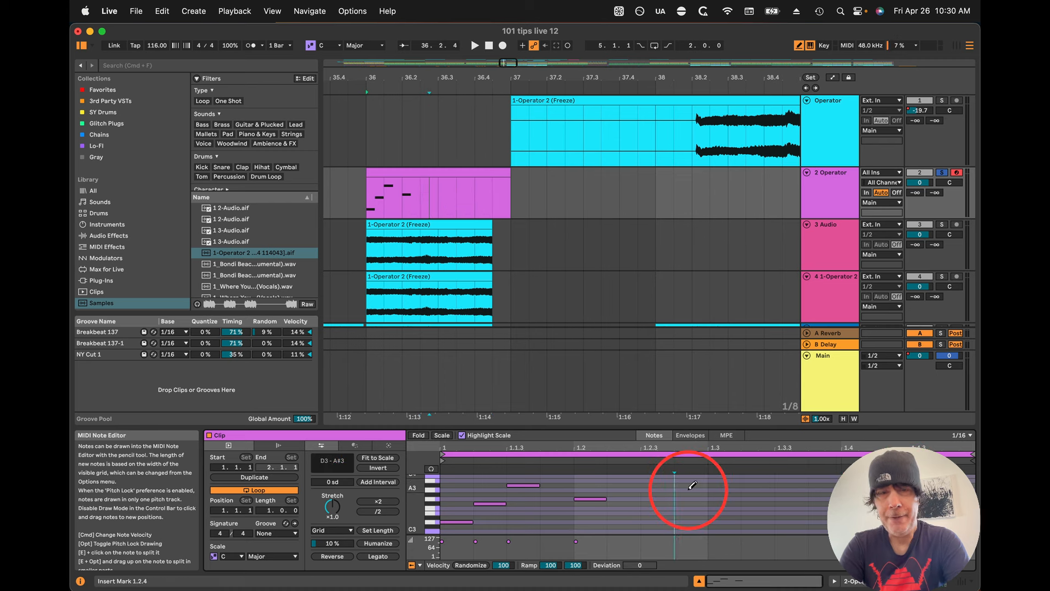
pyautogui.click(692, 485)
pyautogui.press('alt')
pyautogui.moveTo(692, 485); pyautogui.dragTo(820, 489)
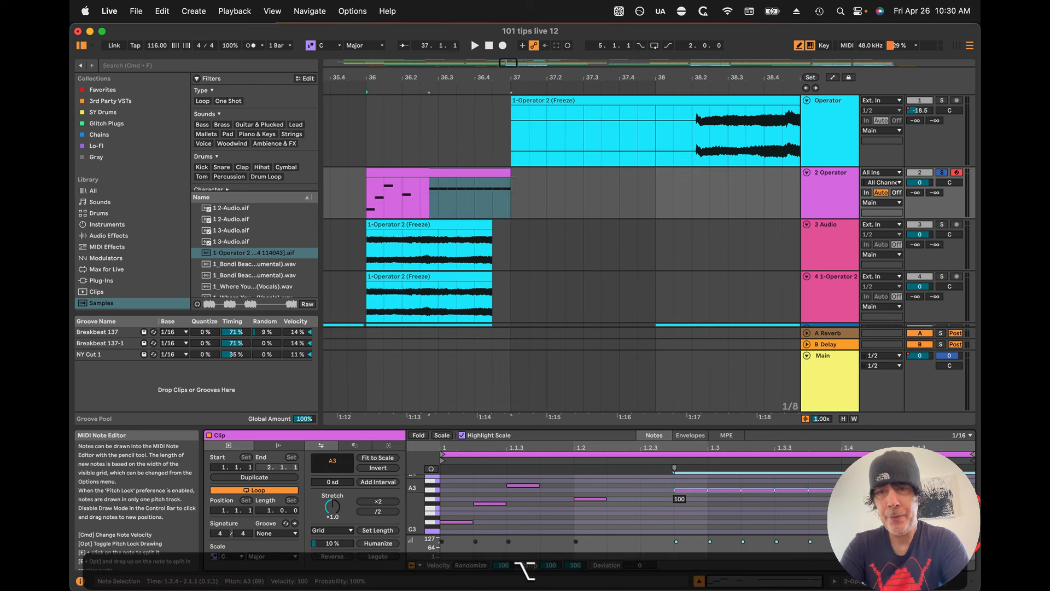
pyautogui.click(657, 501)
pyautogui.click(629, 498)
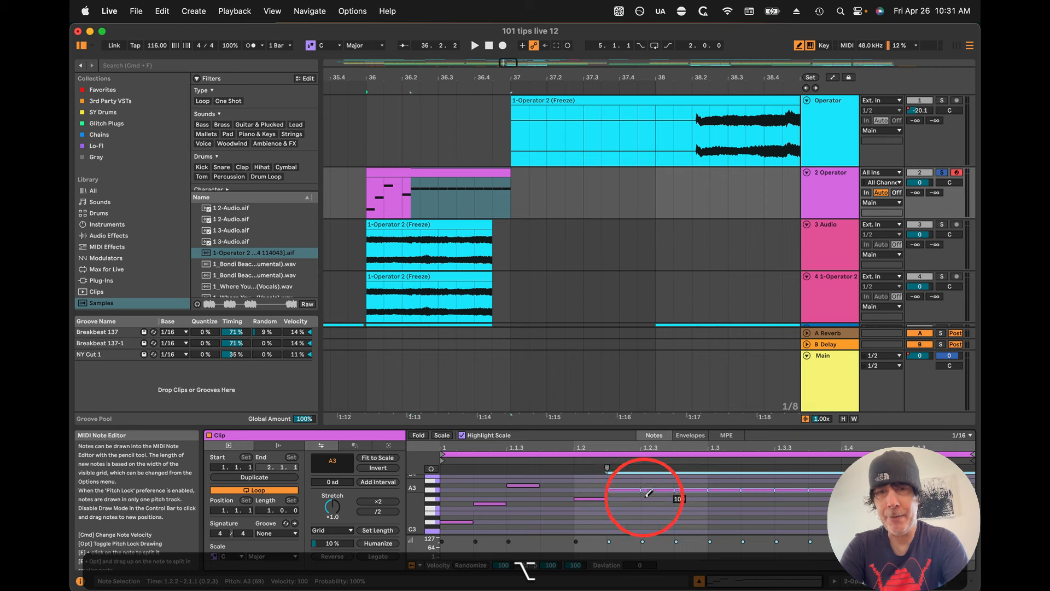
# Step: Delete all notes in the MIDI clip and leave Draw Mode
pyautogui.press('super+a')
pyautogui.press('BackSpace')
pyautogui.press('b')
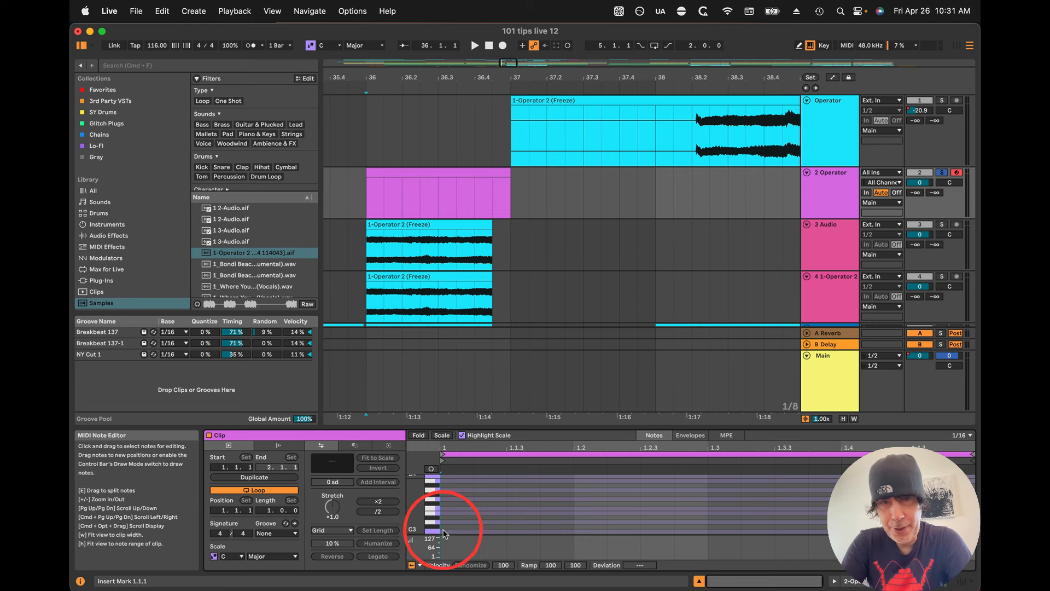
# Step: Set the clip's scale to E Minor and fold the note editor to the scale's keys
pyautogui.click(239, 557)
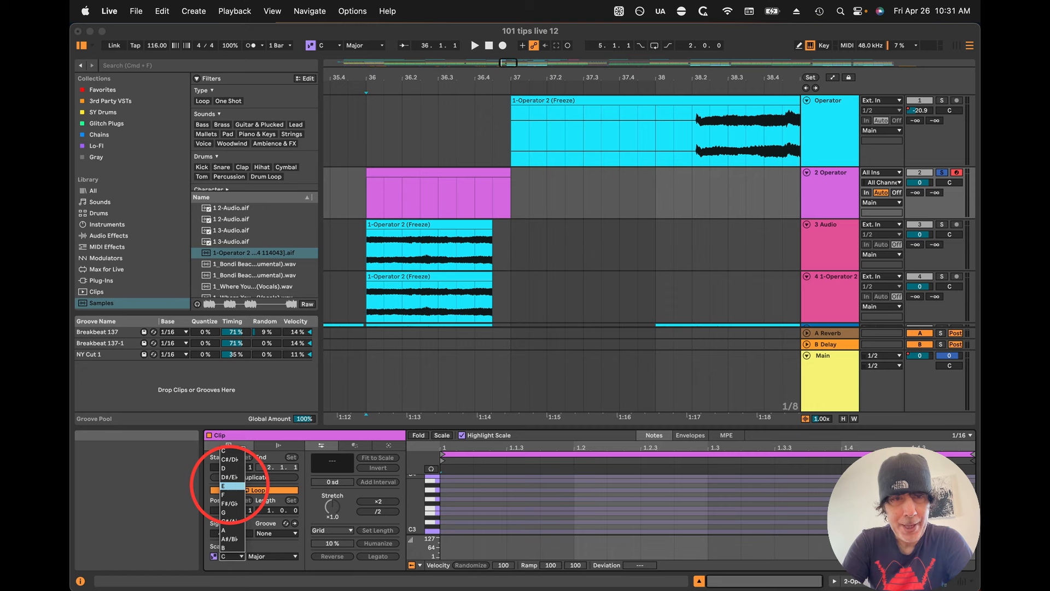
pyautogui.click(223, 486)
pyautogui.click(272, 557)
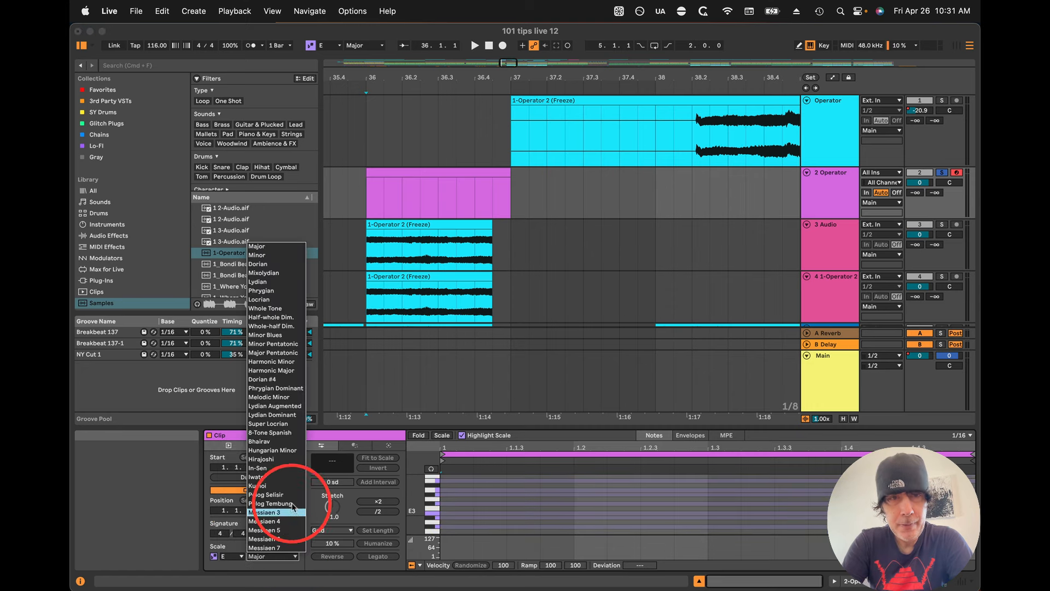
pyautogui.click(278, 255)
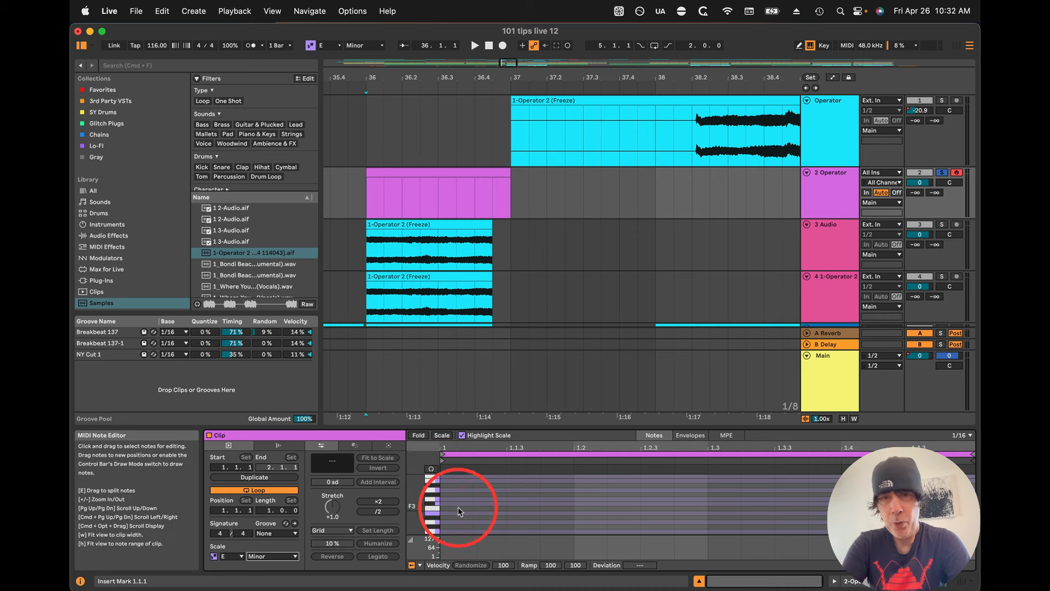
pyautogui.click(442, 436)
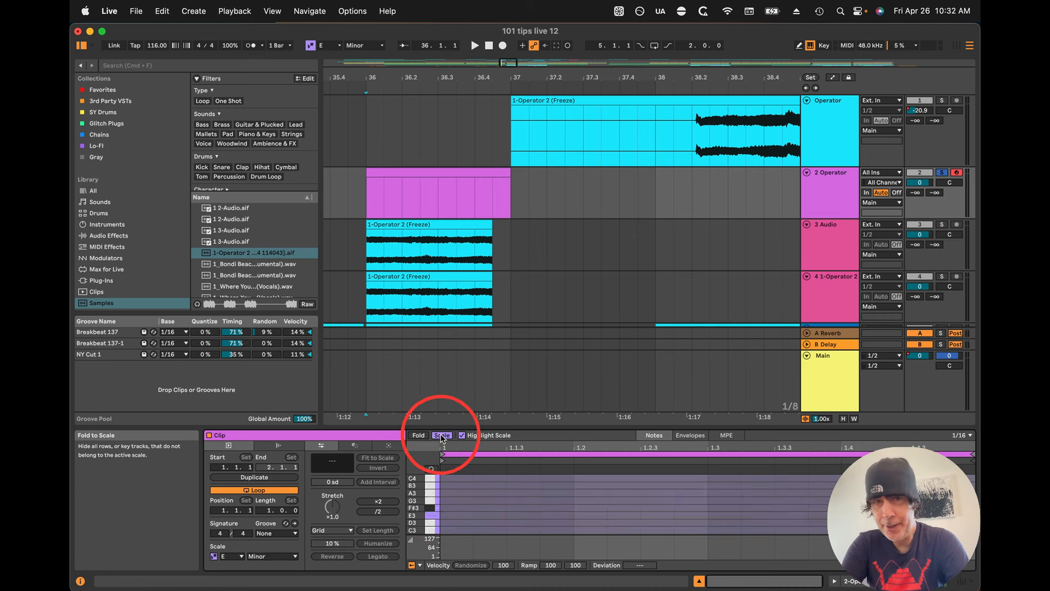
# Step: Add sixteenth notes C3 at 1.1.1, E3 at 1.1.2 and A3 at 1.1.3, with the MIDI editor preview turned on
pyautogui.doubleClick(461, 530)
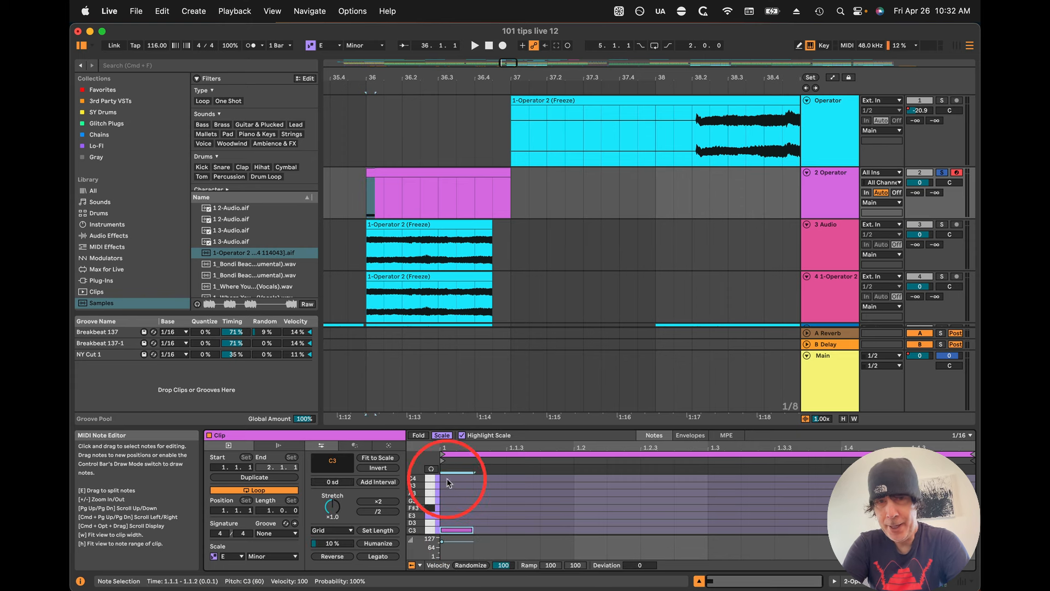
pyautogui.click(431, 469)
pyautogui.click(494, 511)
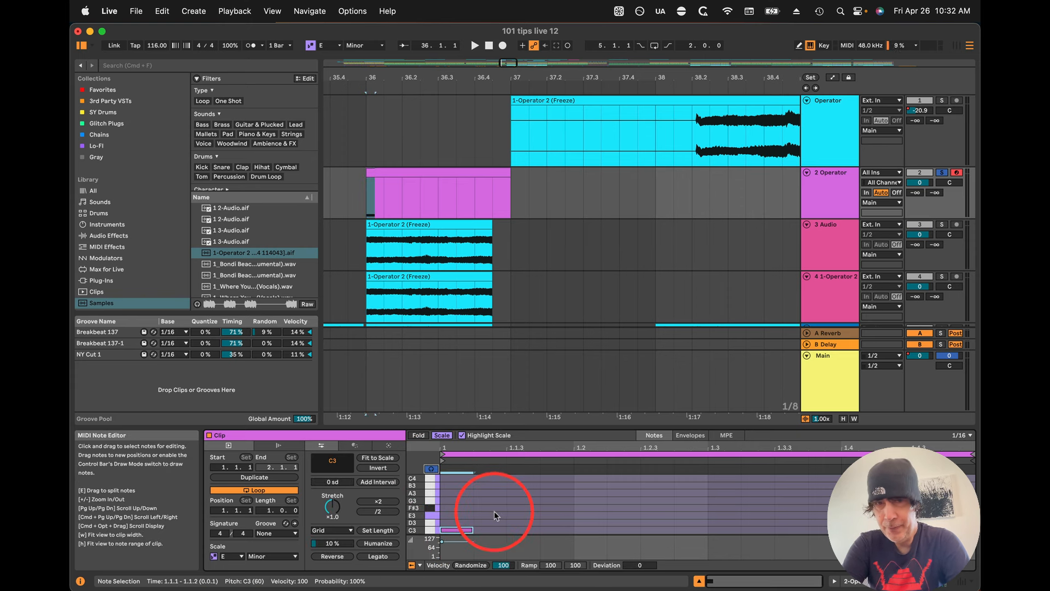
pyautogui.doubleClick(494, 514)
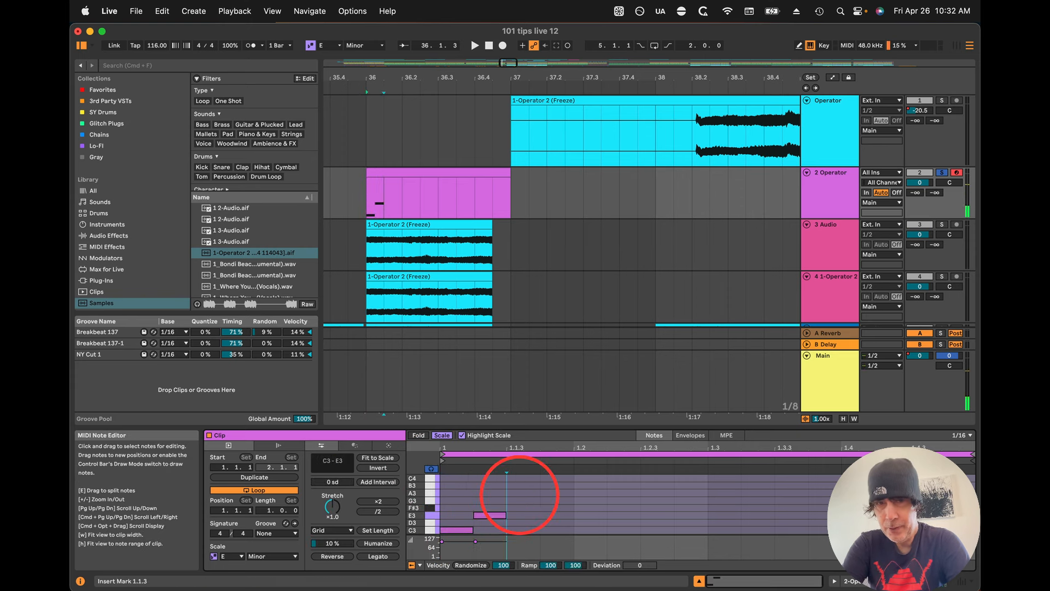
pyautogui.doubleClick(520, 493)
# Step: Add sixteenth notes C4 at 1.1.4, F#3 at 1.2.1, E3 at 1.2.3 and A3 at 1.3.1 in the clip
pyautogui.click(568, 482)
pyautogui.doubleClick(569, 478)
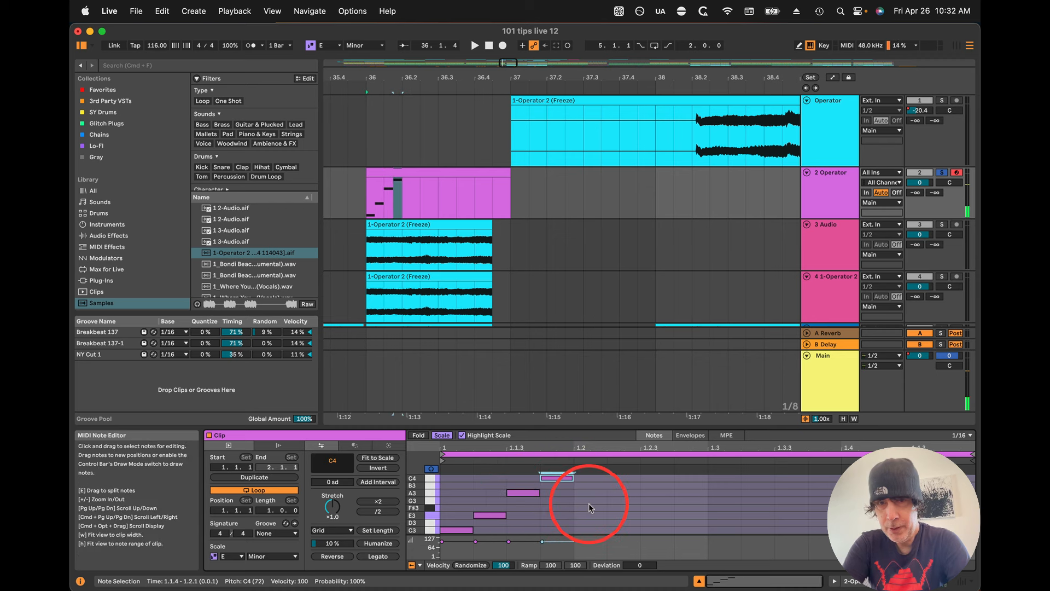
pyautogui.doubleClick(588, 507)
pyautogui.doubleClick(648, 515)
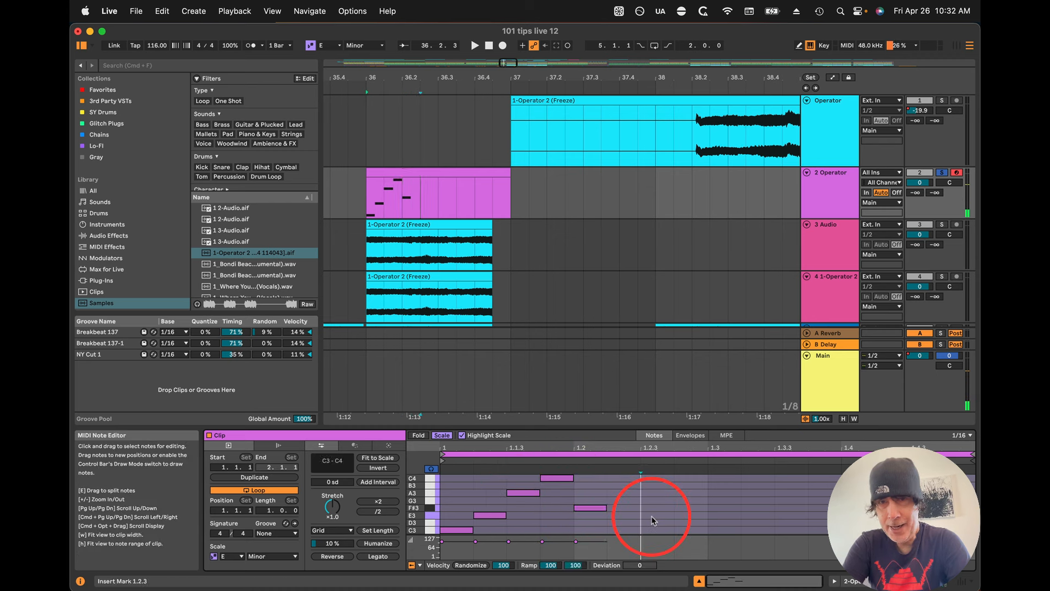
pyautogui.doubleClick(711, 493)
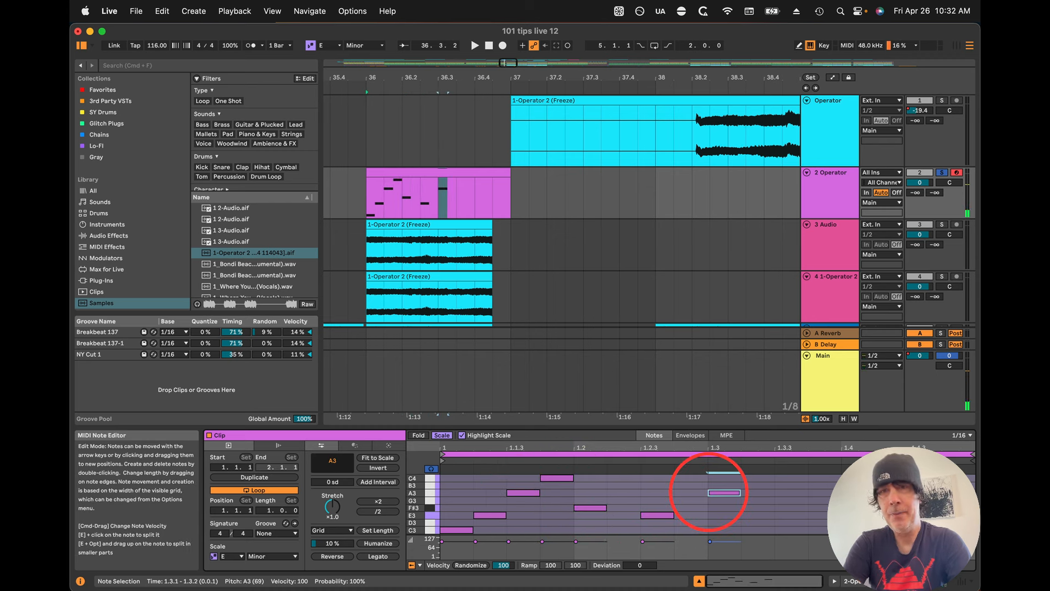
# Step: Set the MIDI clip's scale to G Dorian
pyautogui.press('space')
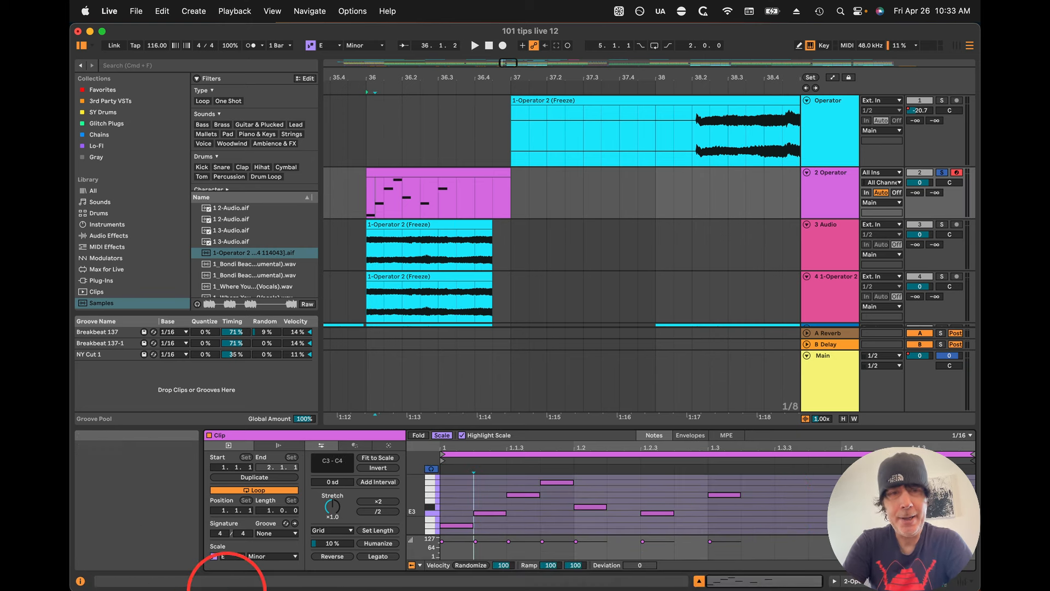
pyautogui.click(230, 556)
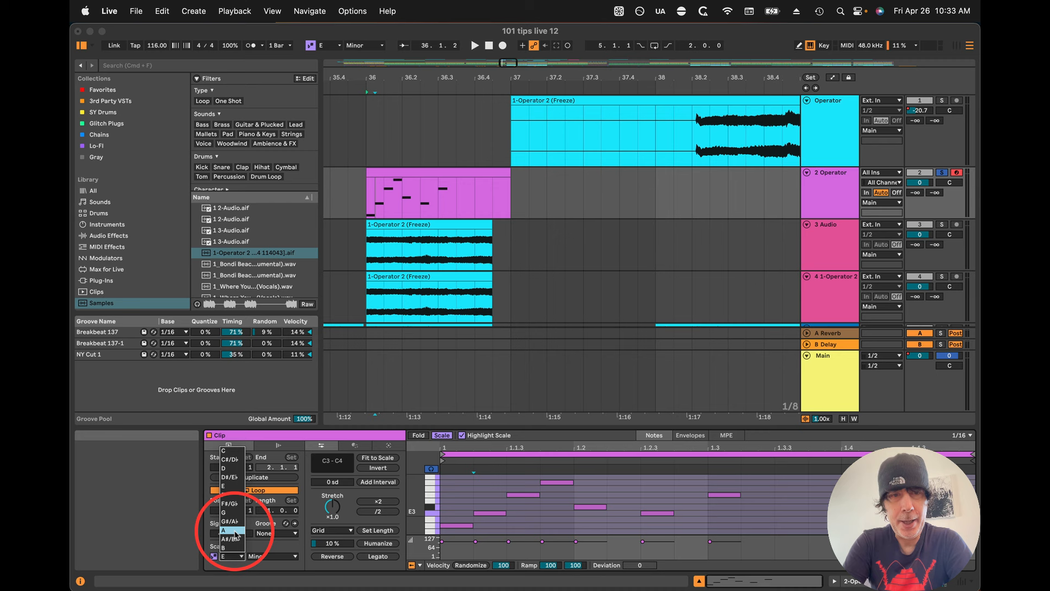
pyautogui.click(223, 512)
pyautogui.click(272, 556)
pyautogui.click(268, 268)
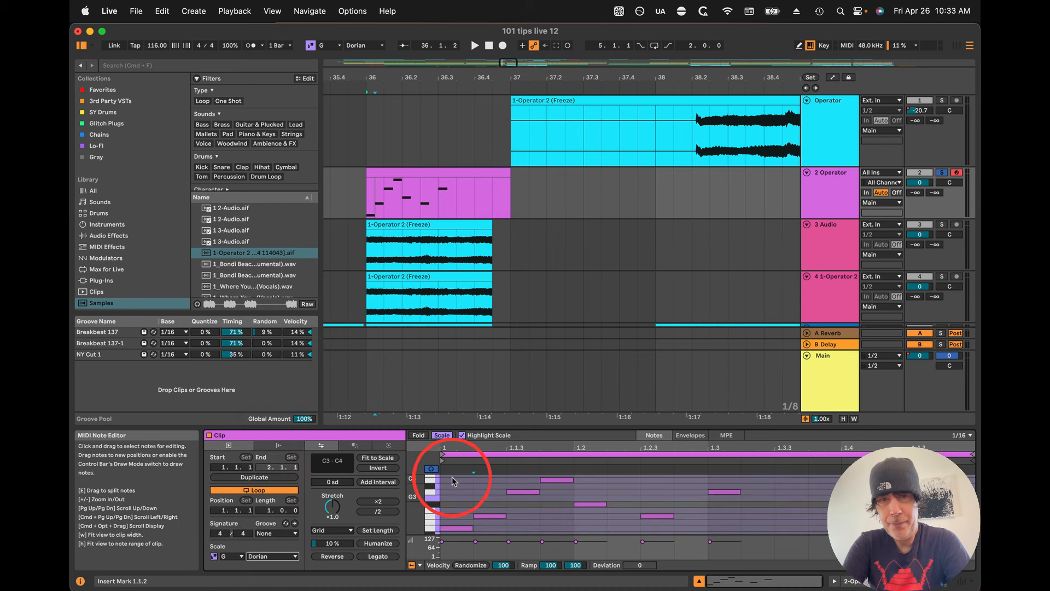
# Step: Select all notes in the clip and fit them to the current scale
pyautogui.moveTo(452, 477); pyautogui.dragTo(743, 554)
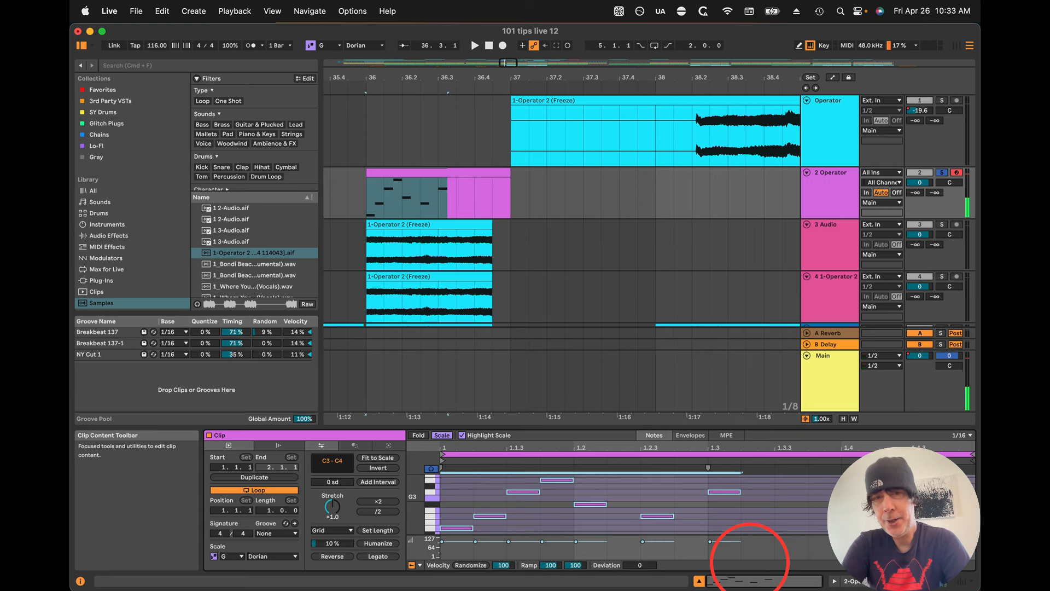
pyautogui.click(774, 518)
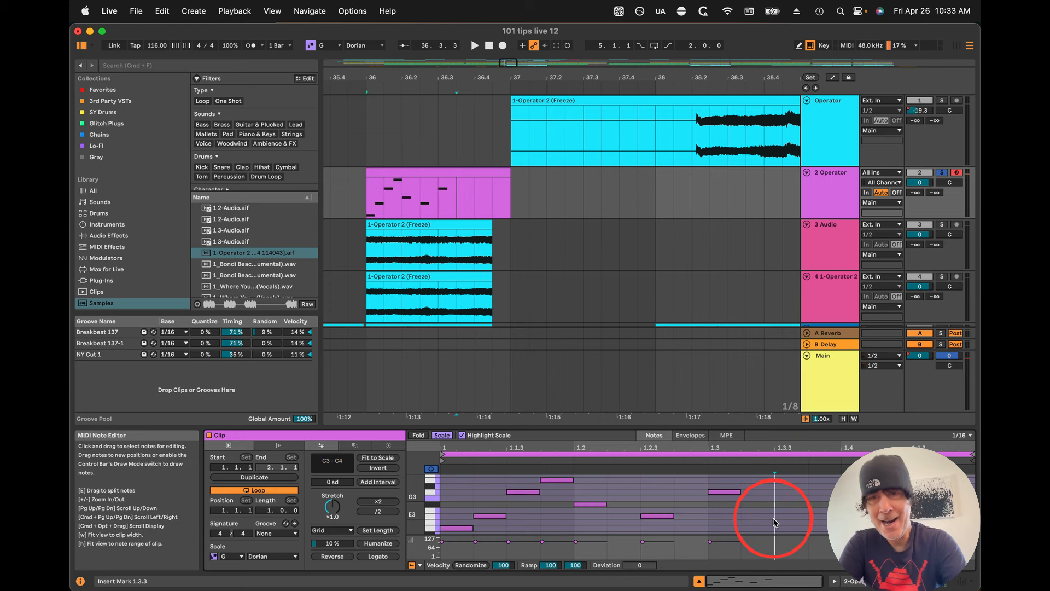
pyautogui.press('super+a')
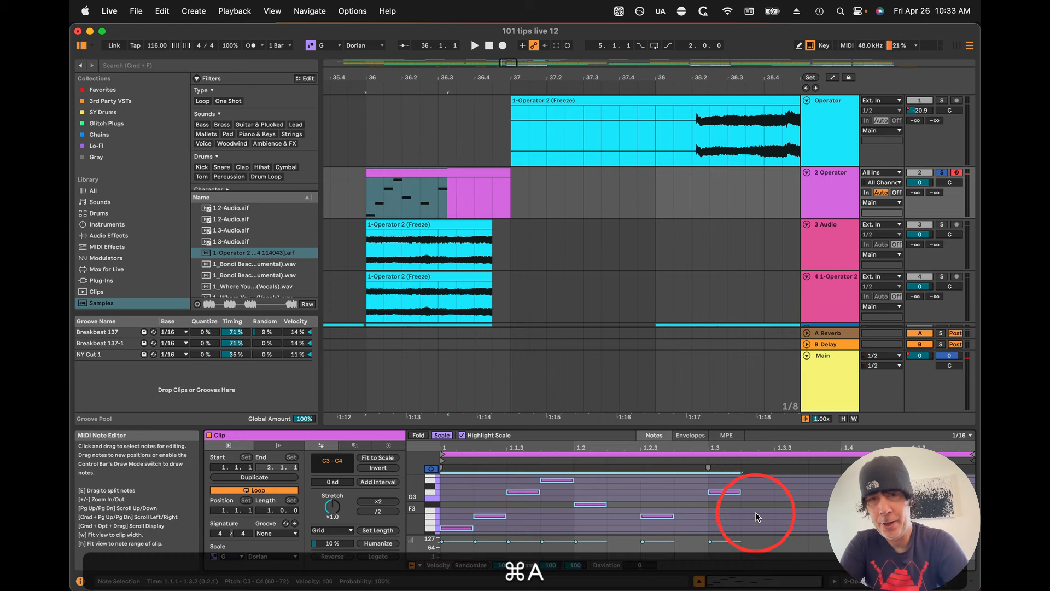
pyautogui.click(372, 460)
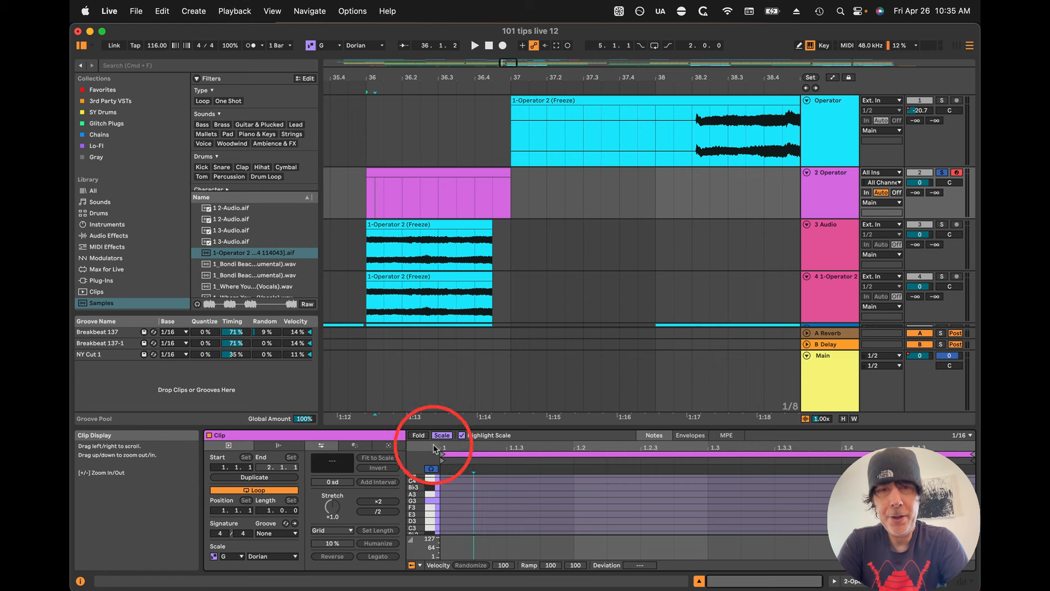
# Step: Set the empty clip's scale to C Major
pyautogui.click(231, 556)
pyautogui.click(224, 451)
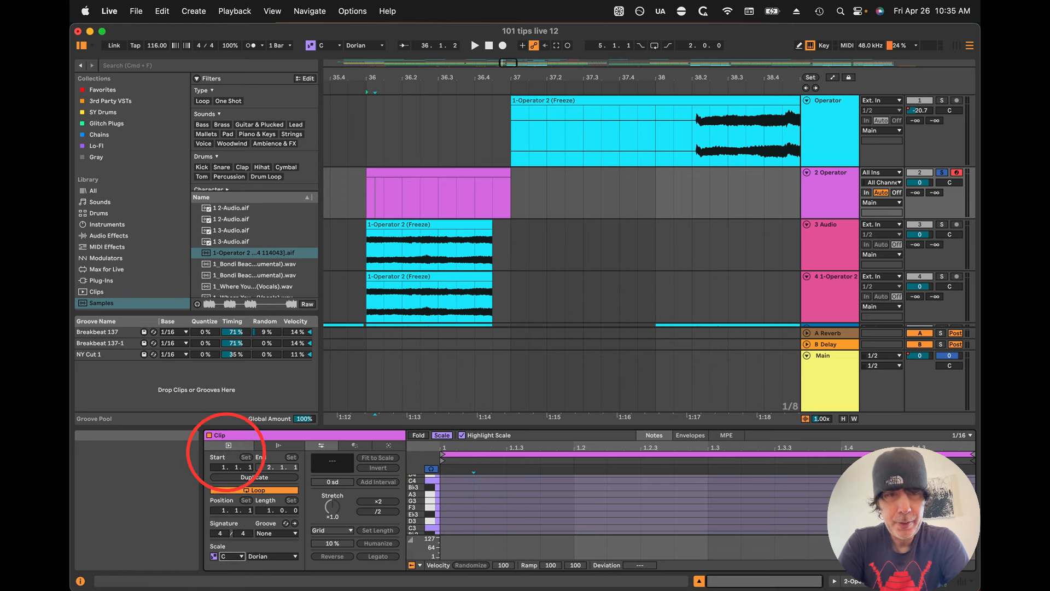
pyautogui.click(271, 555)
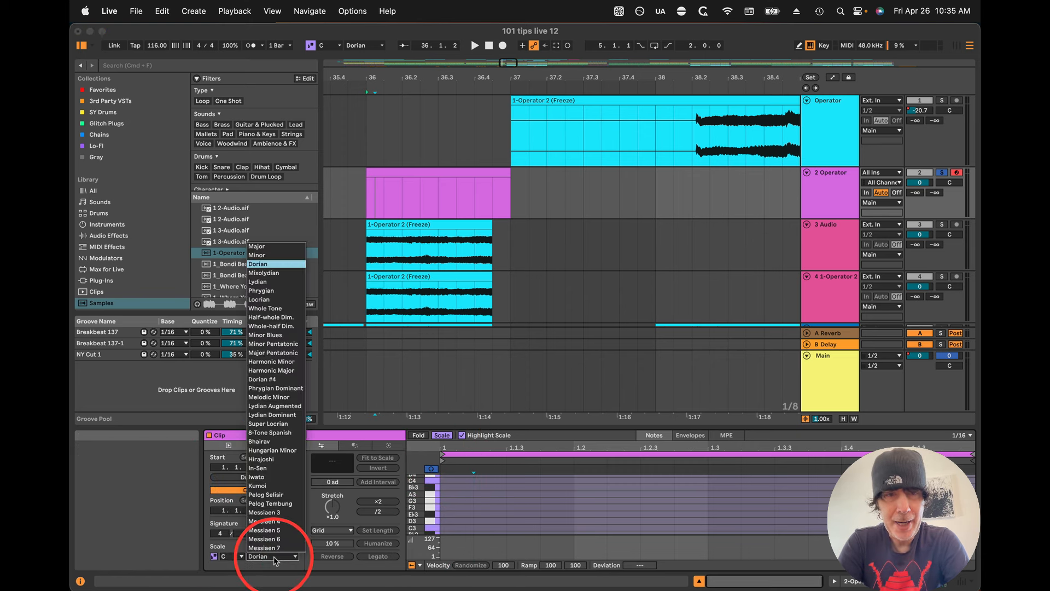
pyautogui.click(256, 246)
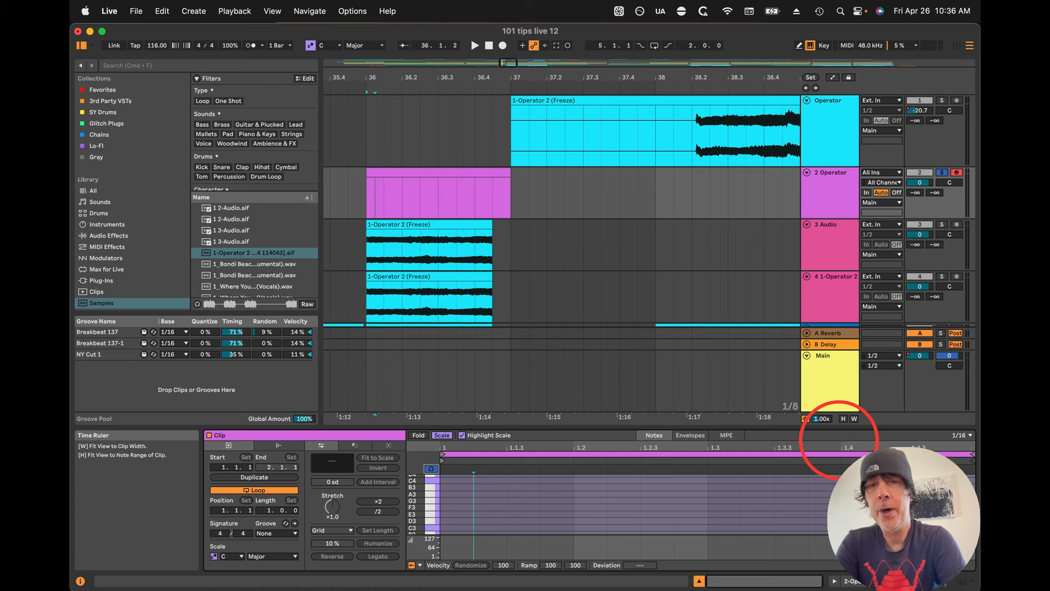
# Step: Step-record a C3, E3 and G3 chord at 1.1.1, two sixteenths long
pyautogui.click(443, 476)
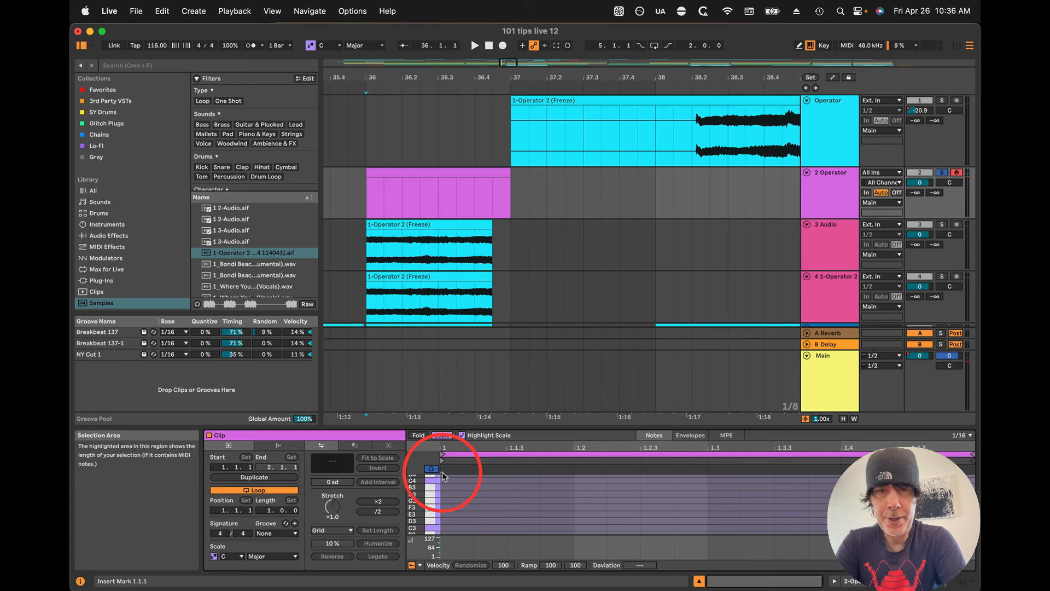
pyautogui.press('a')
pyautogui.press('d')
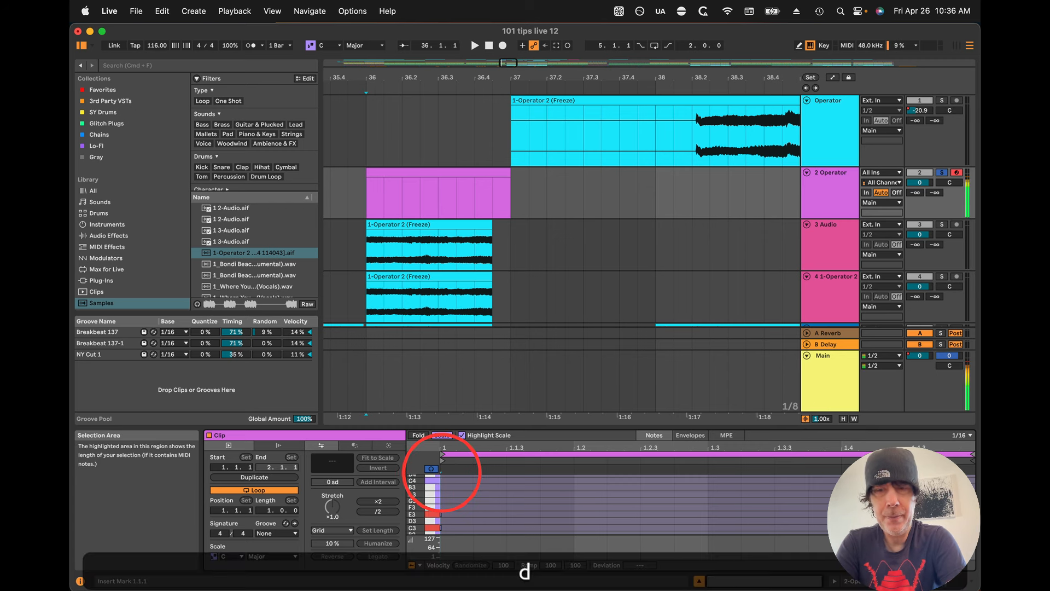
pyautogui.press('g')
pyautogui.press('Right')
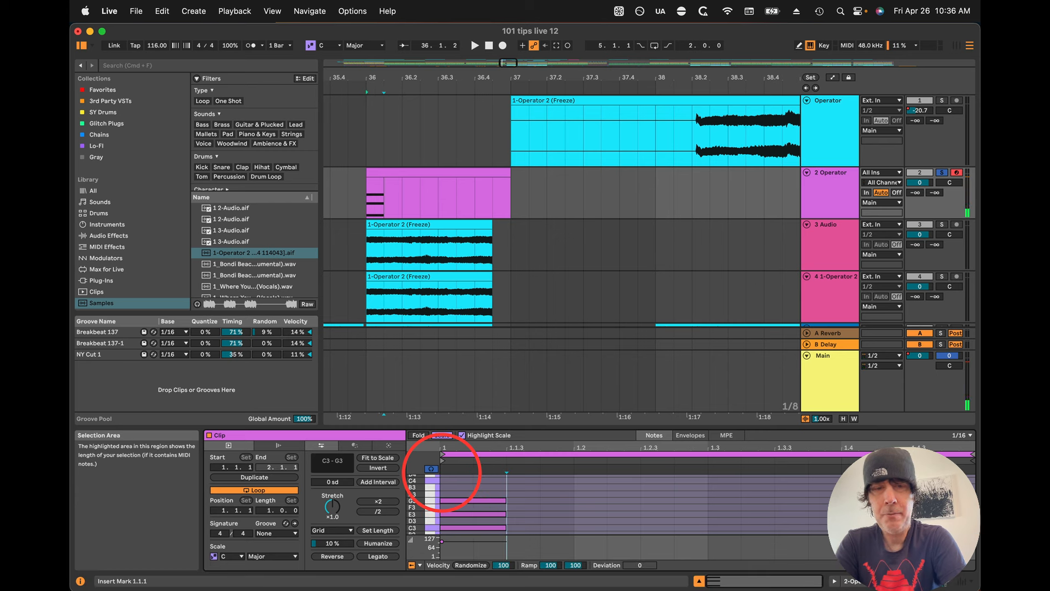
# Step: Step-record a D3, F3 and B3 chord at 1.1.3 and a D3, F3 and C4 chord at 1.2.2, each three sixteenths long
pyautogui.press('s')
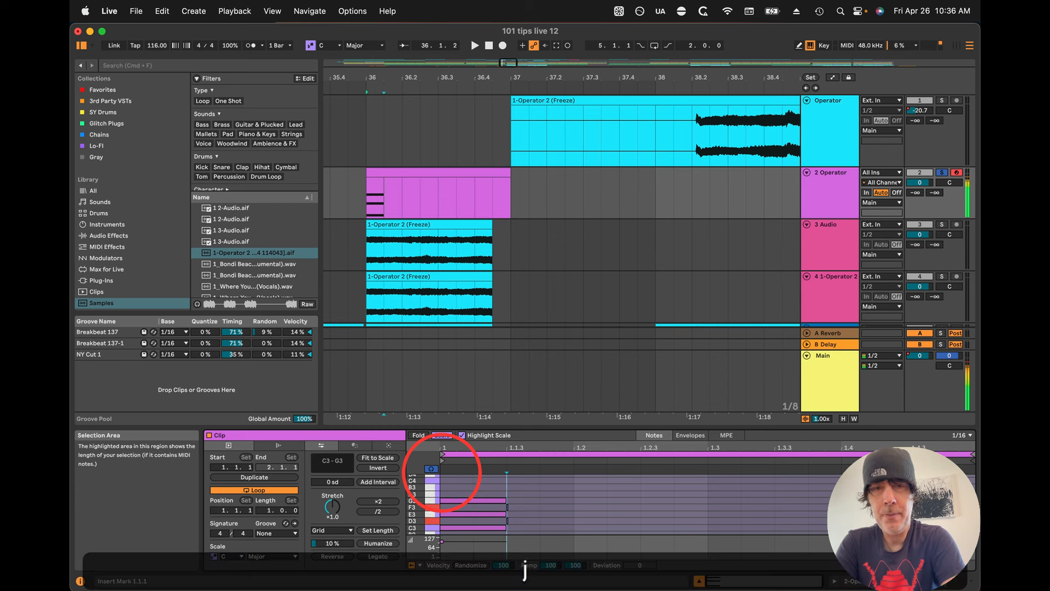
pyautogui.press('Right')
pyautogui.press('Right')
pyautogui.press('Right')
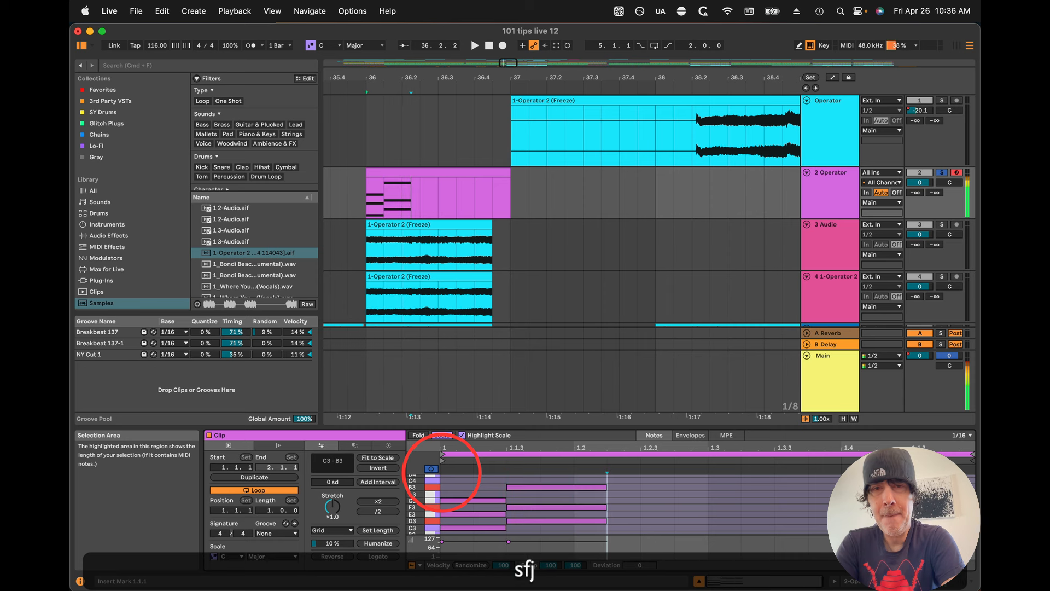
pyautogui.press('s')
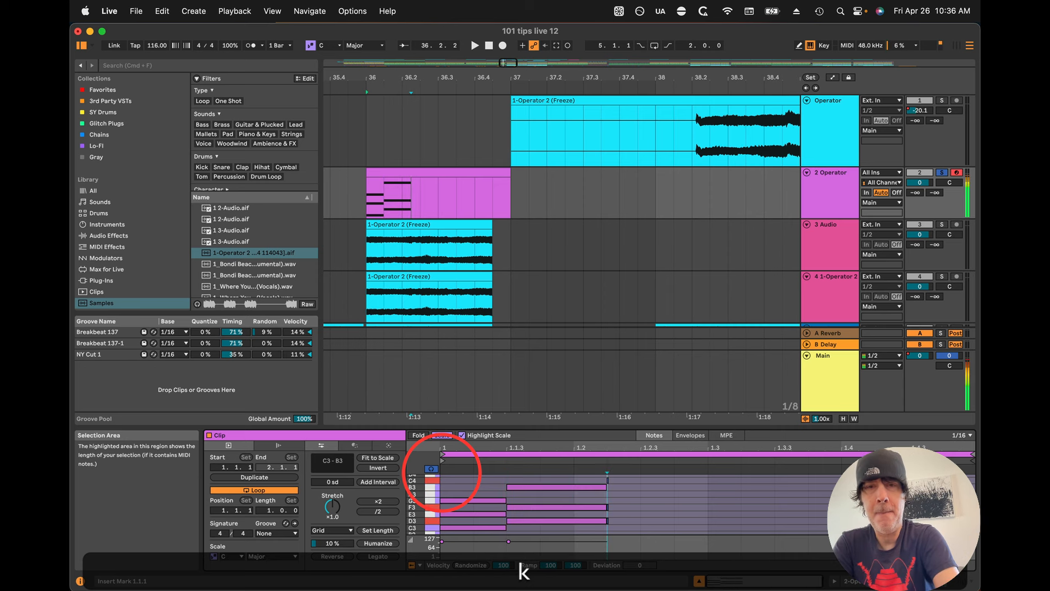
pyautogui.press('Right')
pyautogui.press('Right')
pyautogui.press('Right')
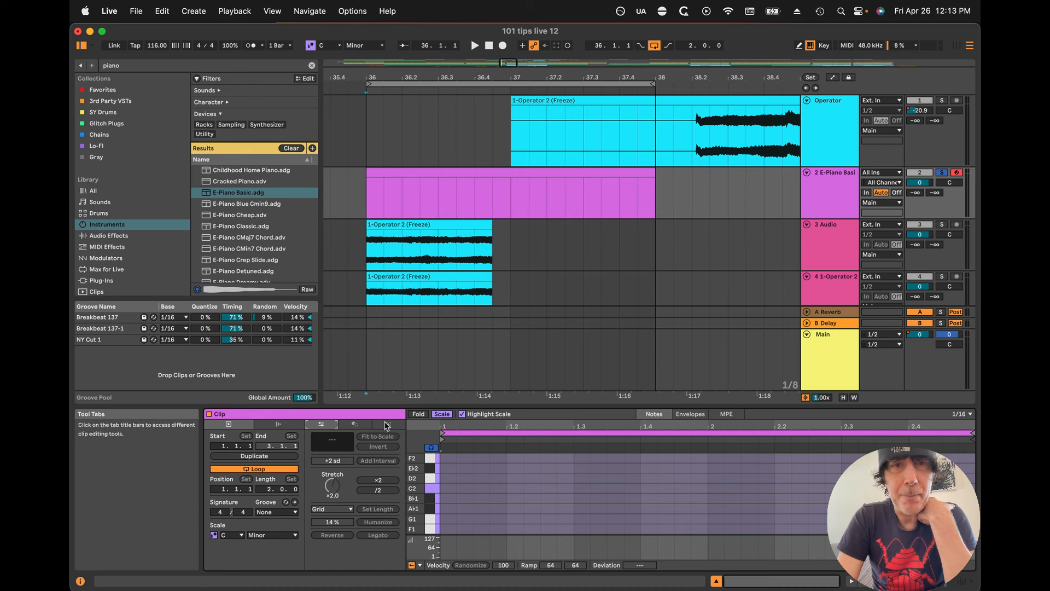
# Step: Choose the Stacks generator for the empty E-Piano clip and set the chord root to D1
pyautogui.click(388, 425)
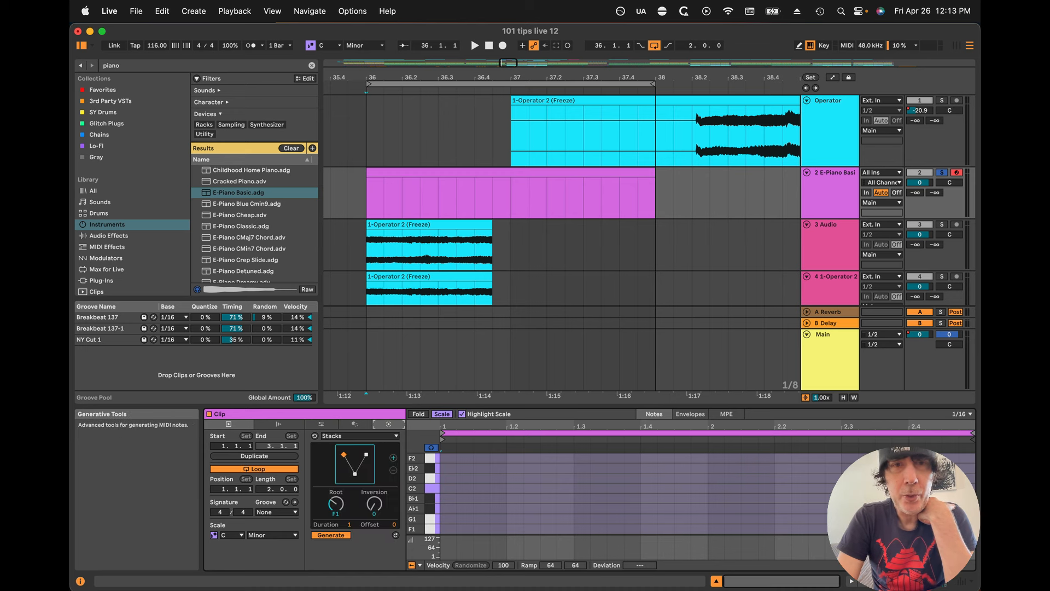
pyautogui.click(369, 437)
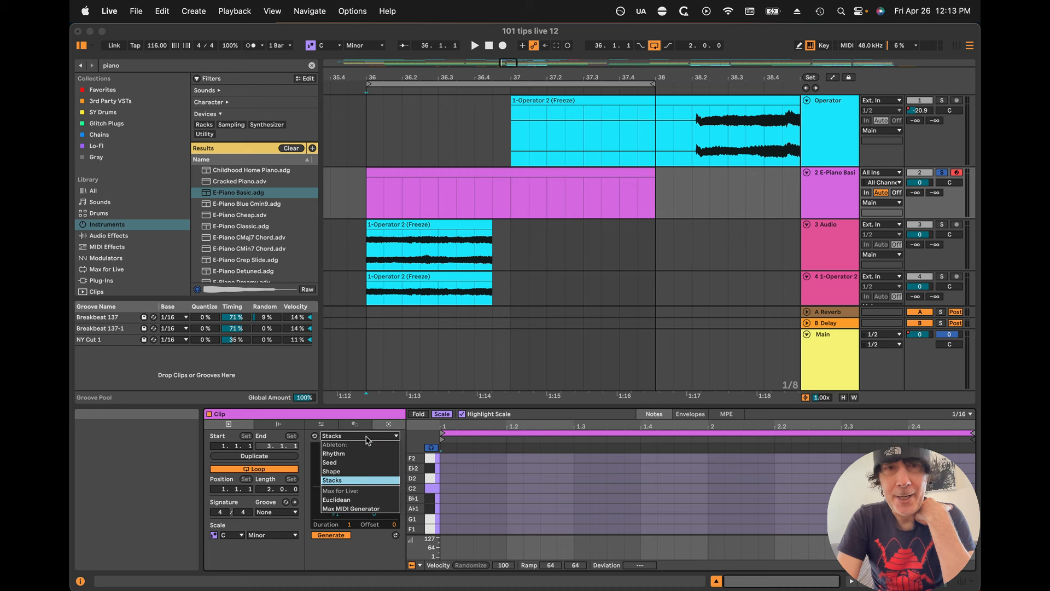
pyautogui.click(364, 481)
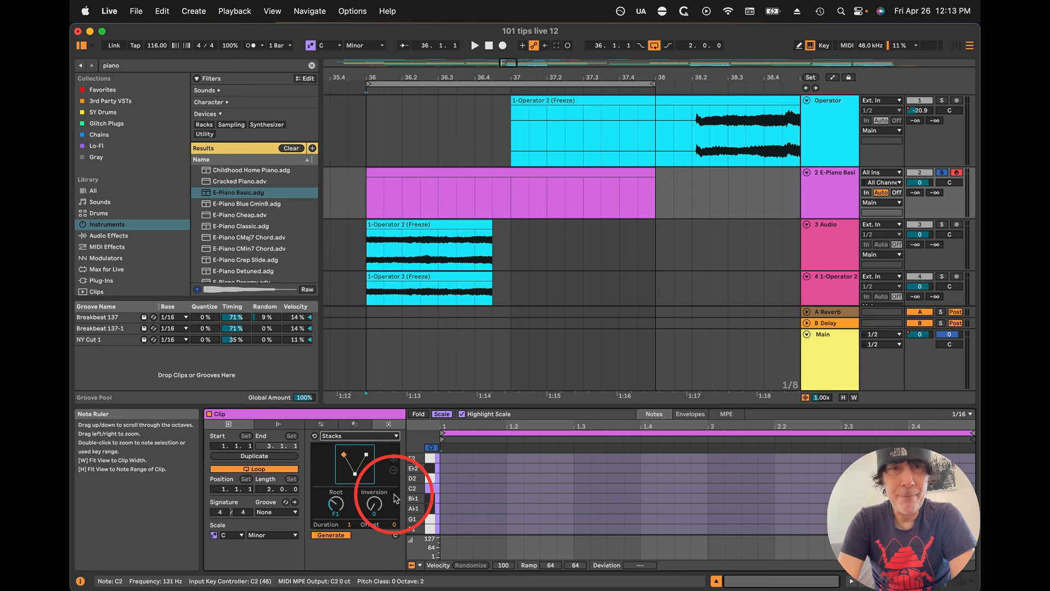
pyautogui.click(335, 505)
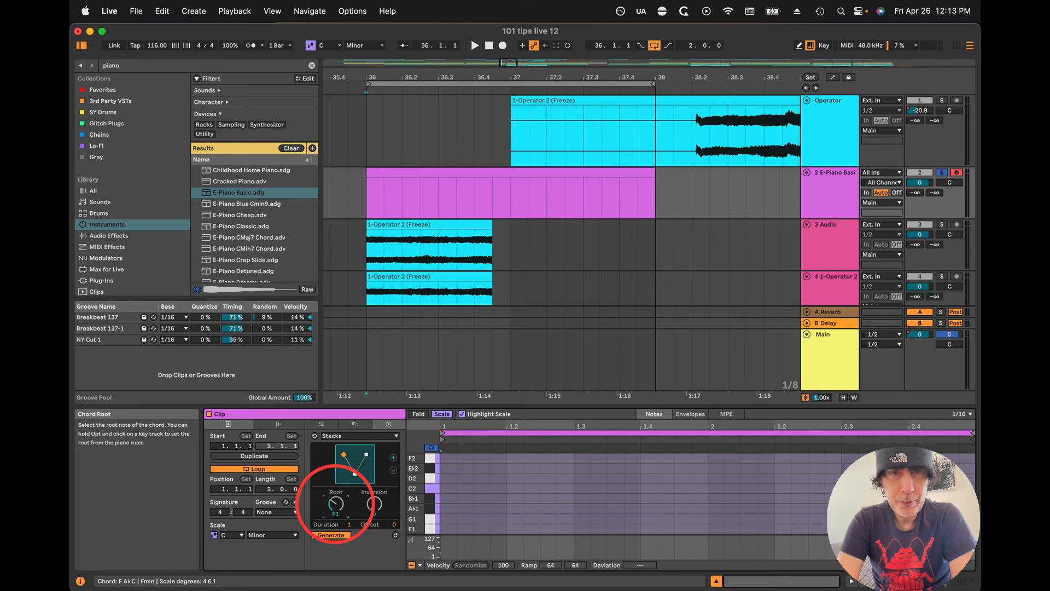
pyautogui.moveTo(335, 504); pyautogui.dragTo(335, 507)
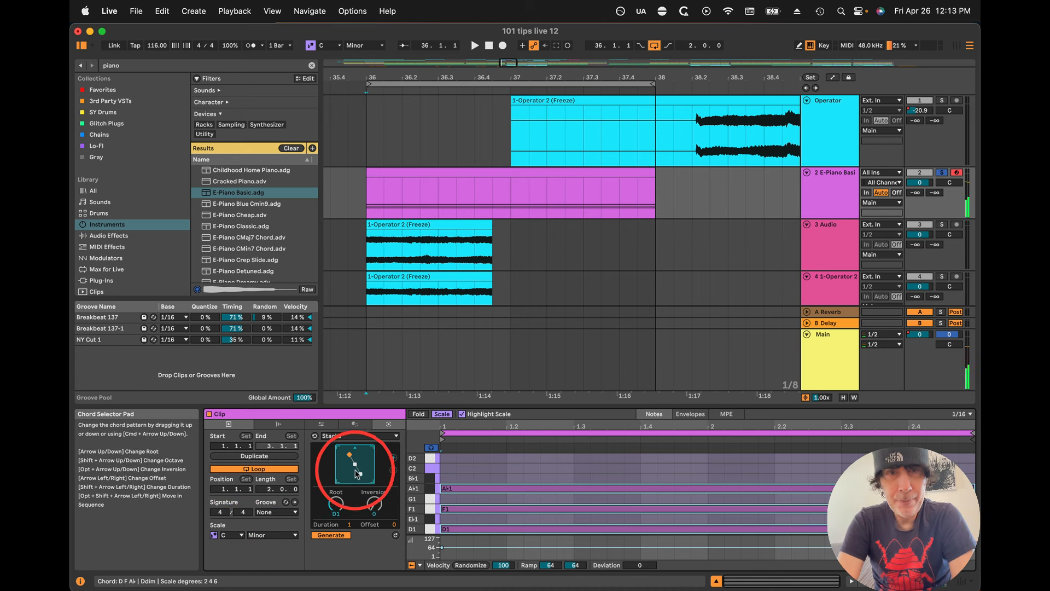
# Step: Change the Stacks chord pattern to the four-note chord D, F, A♭, C
pyautogui.moveTo(355, 463); pyautogui.dragTo(358, 469)
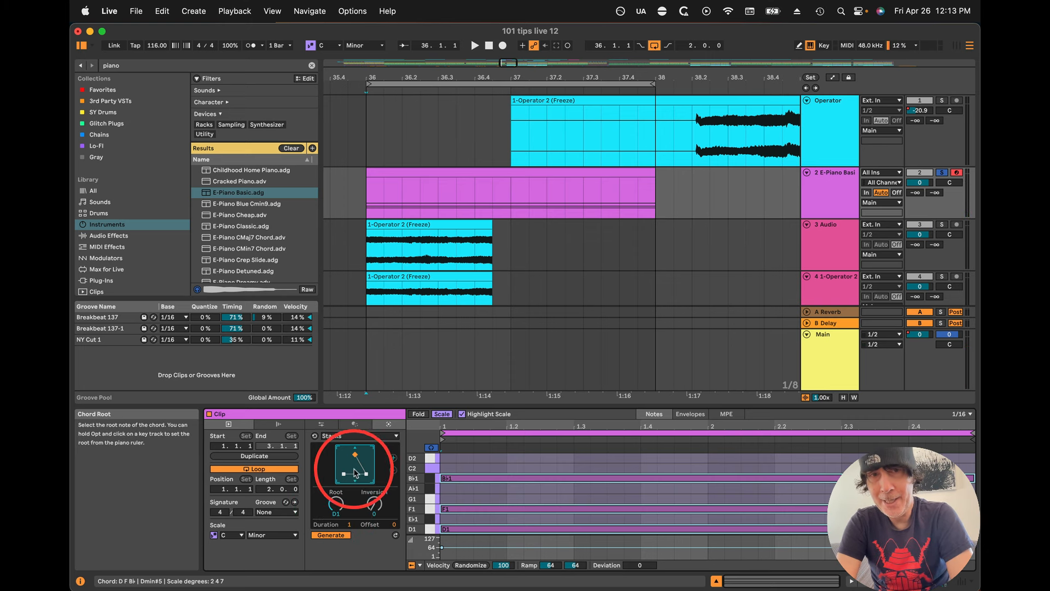
pyautogui.moveTo(353, 469); pyautogui.dragTo(354, 464)
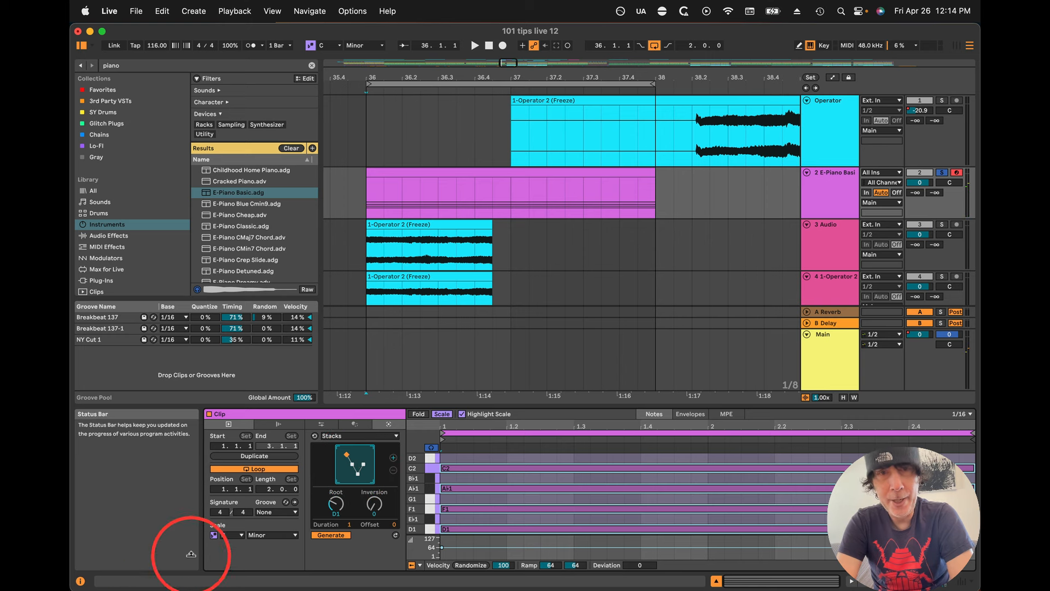
pyautogui.click(365, 468)
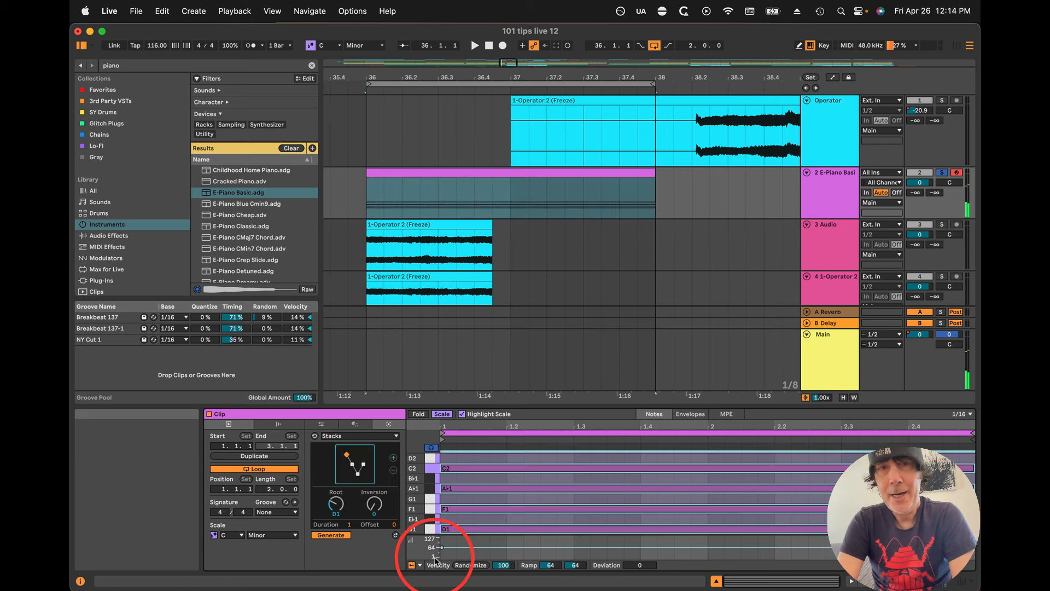
# Step: Set the Stacks chord's inversion to 1
pyautogui.click(374, 506)
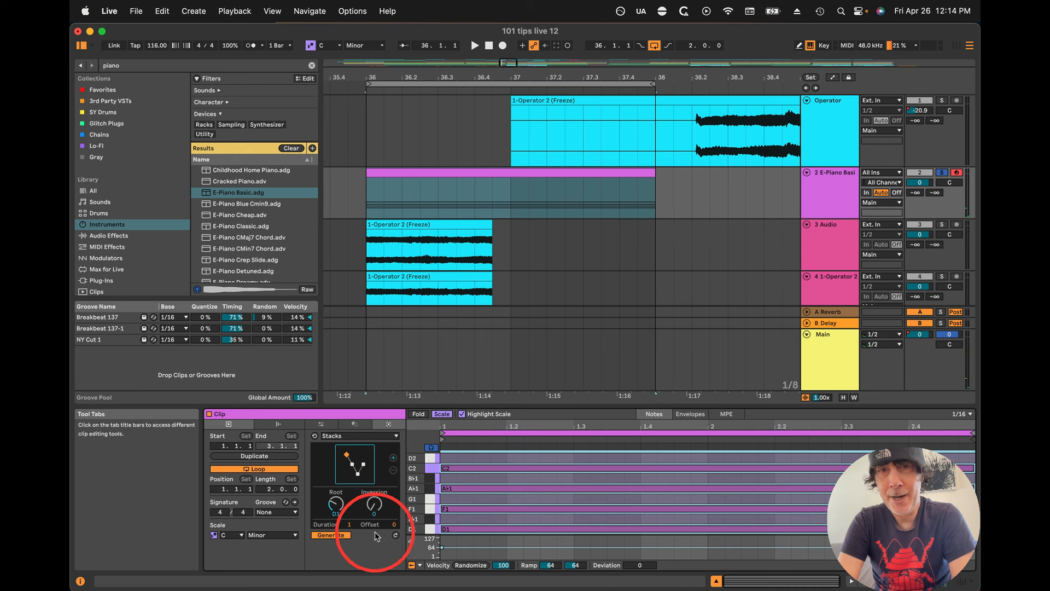
pyautogui.moveTo(374, 512); pyautogui.dragTo(375, 497)
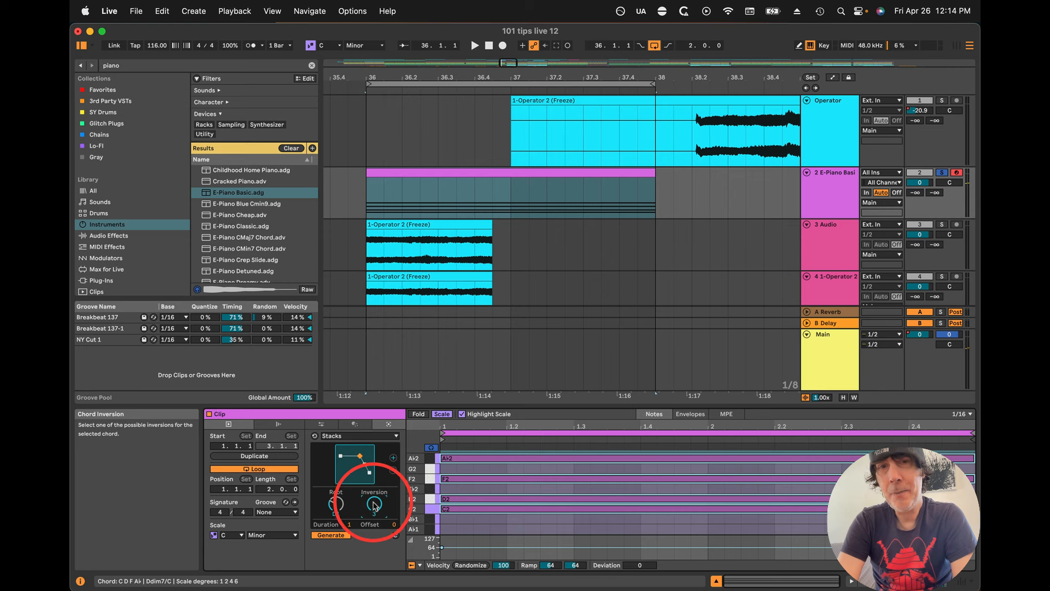
pyautogui.moveTo(374, 504); pyautogui.dragTo(374, 505)
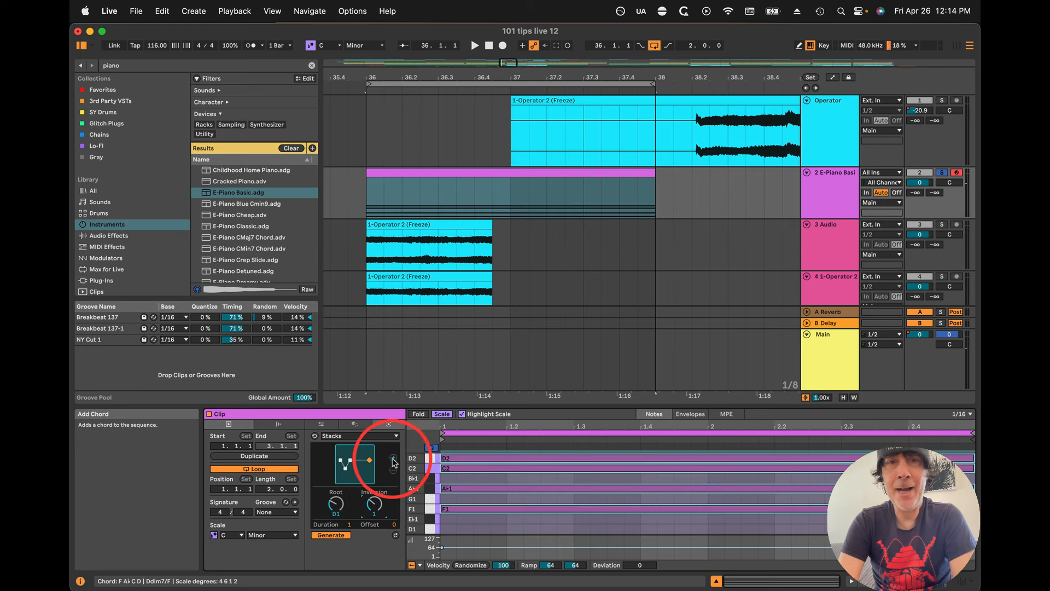
# Step: Add three more chords to the Stacks sequence and play back the clip
pyautogui.click(393, 459)
pyautogui.click(393, 459)
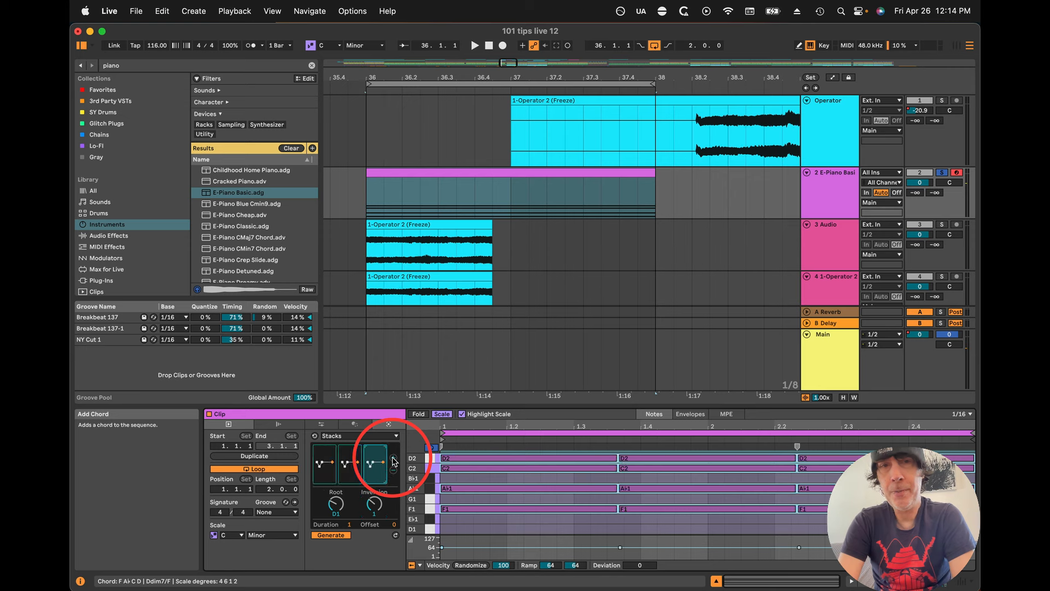
pyautogui.click(393, 460)
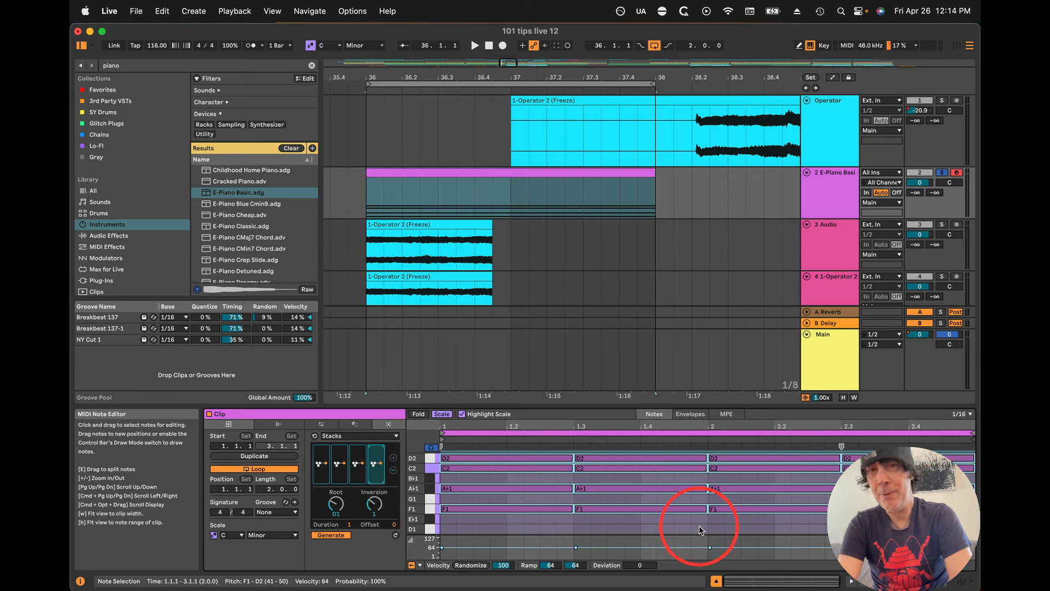
pyautogui.press('space')
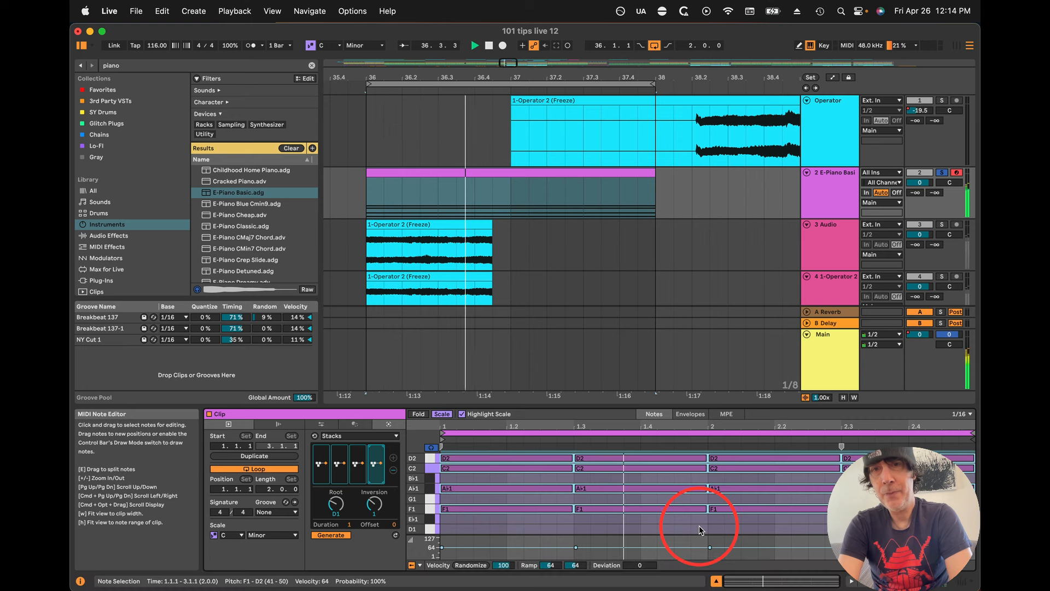
pyautogui.press('space')
pyautogui.click(528, 516)
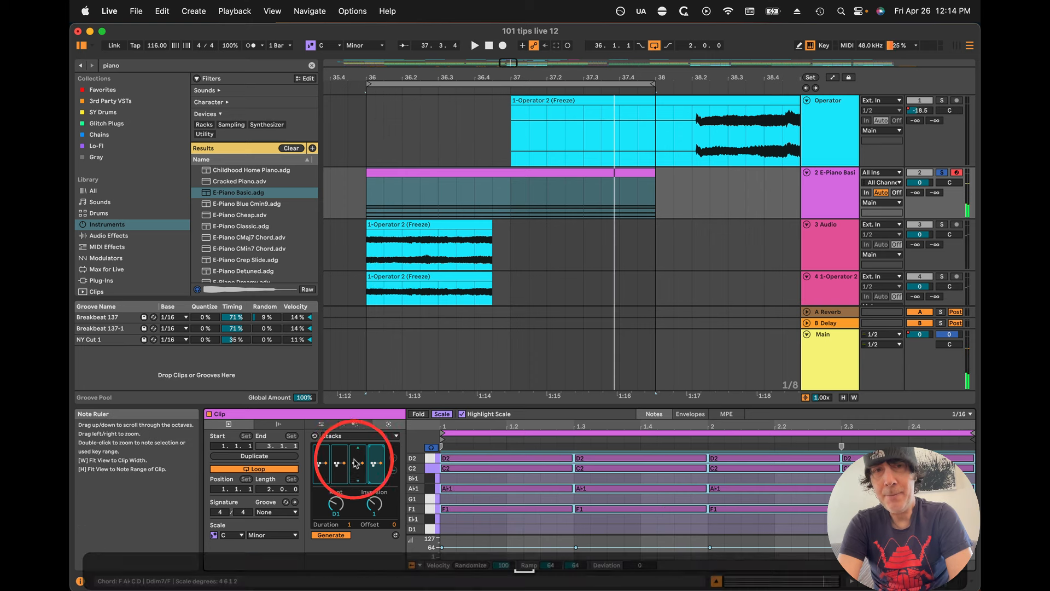
# Step: Select the second chord in the Stacks sequence and change its root note
pyautogui.click(339, 445)
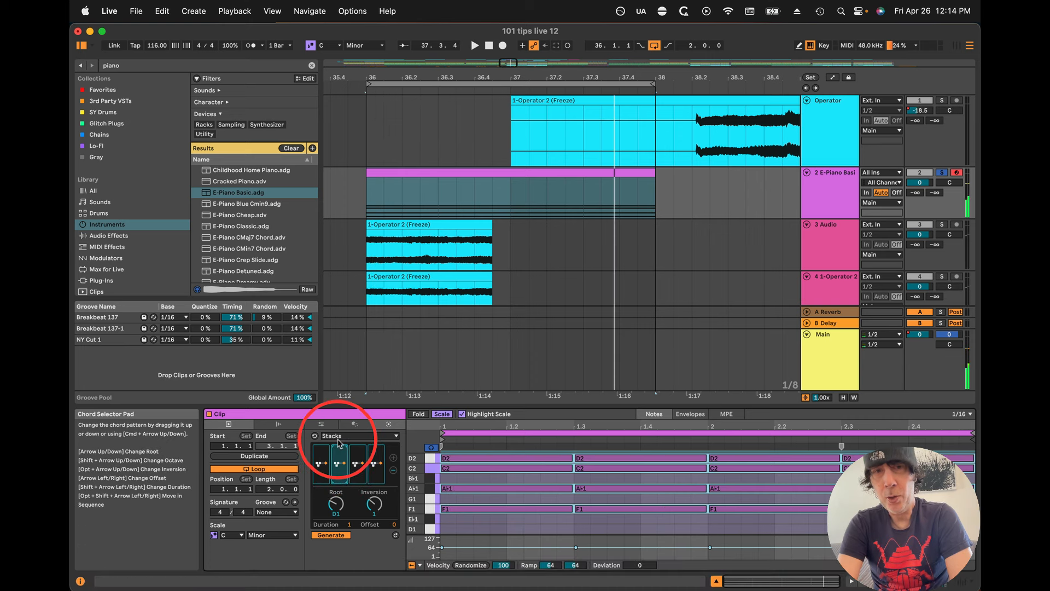
pyautogui.click(334, 503)
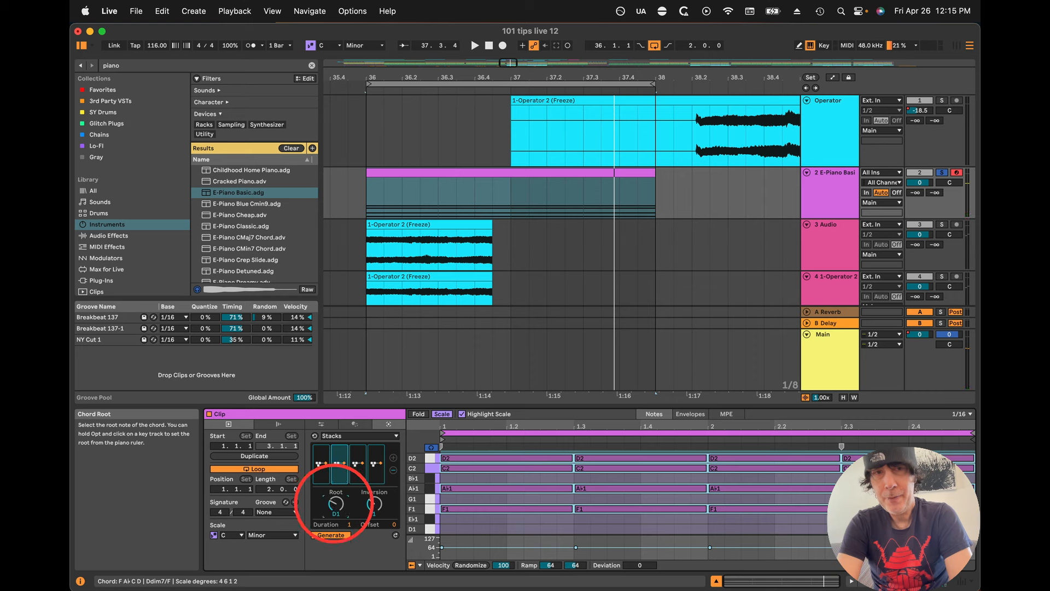
pyautogui.moveTo(335, 504); pyautogui.dragTo(337, 511)
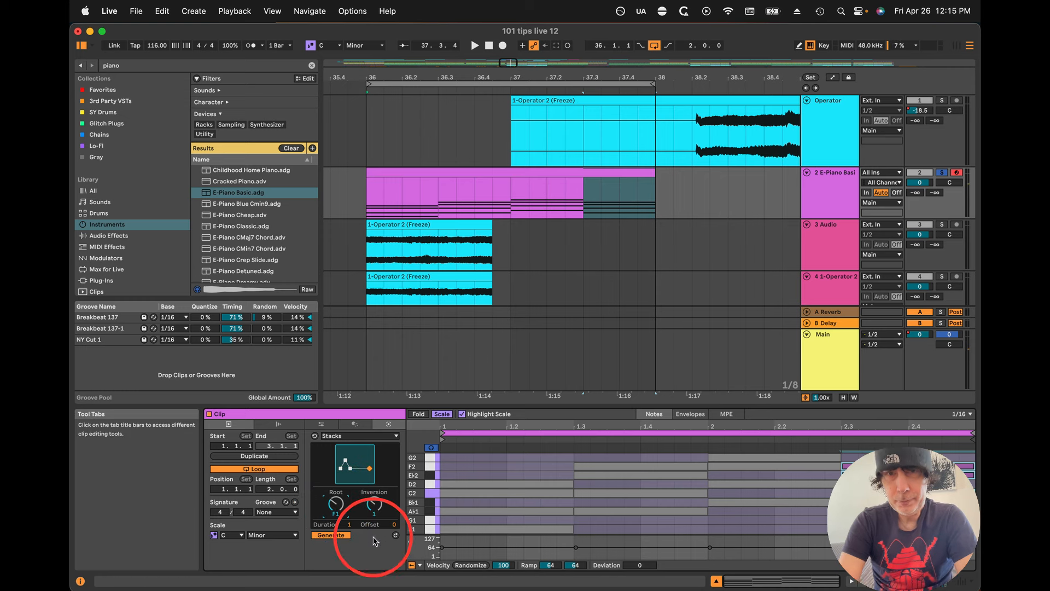
# Step: Change the third Stacks chord's pattern to the four-note chord C, D, F, G and play back the clip
pyautogui.press('space')
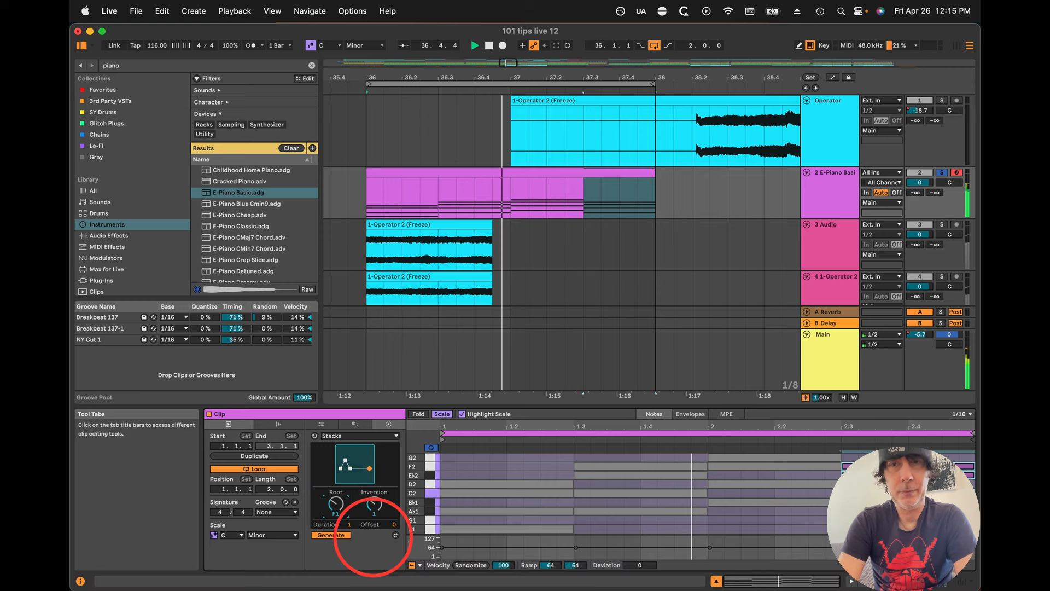
pyautogui.press('space')
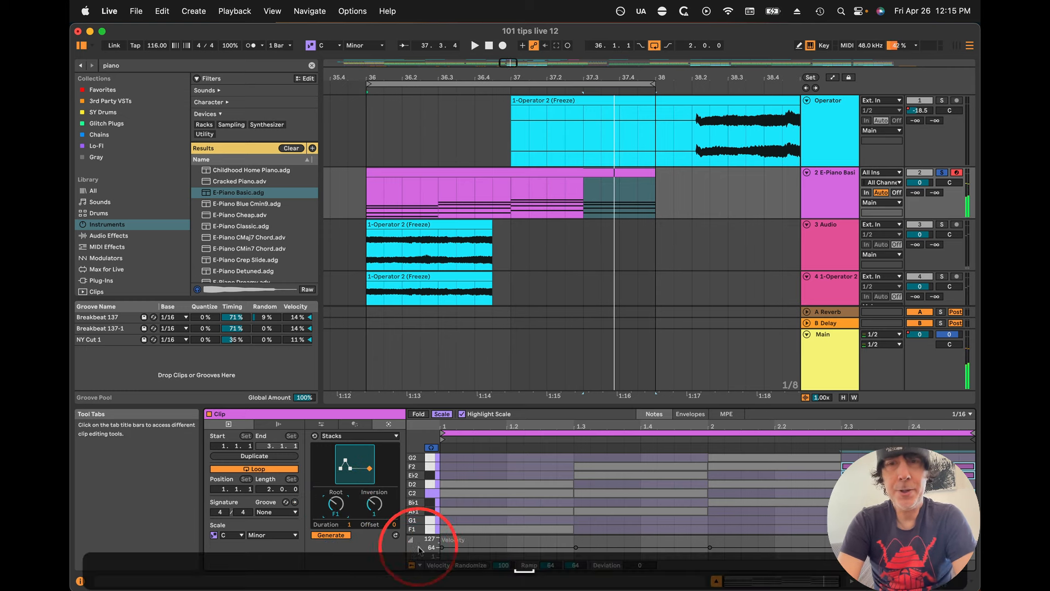
pyautogui.click(738, 504)
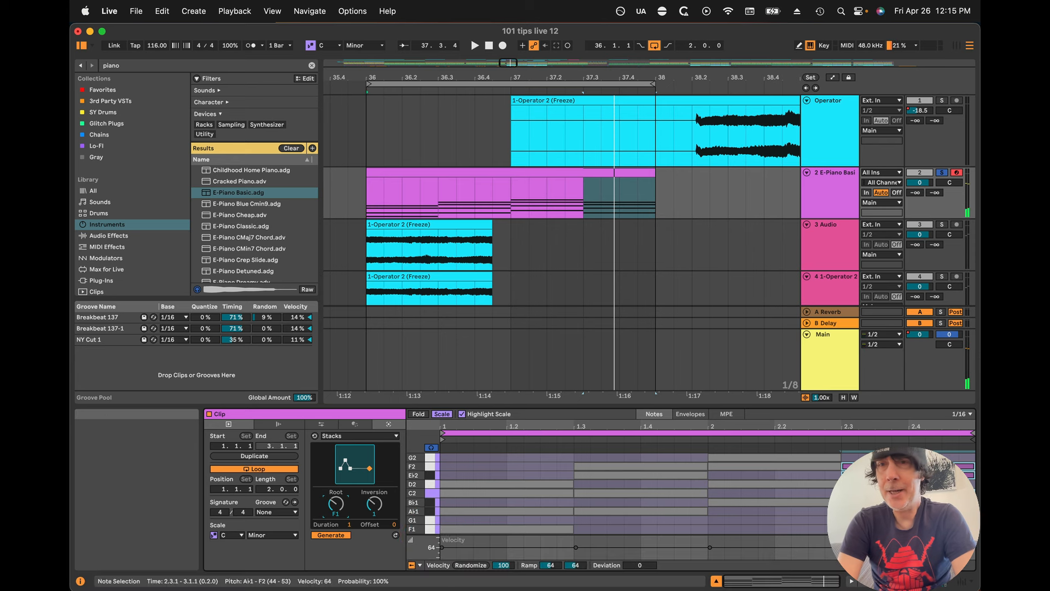
pyautogui.click(754, 518)
pyautogui.moveTo(755, 518); pyautogui.dragTo(770, 398)
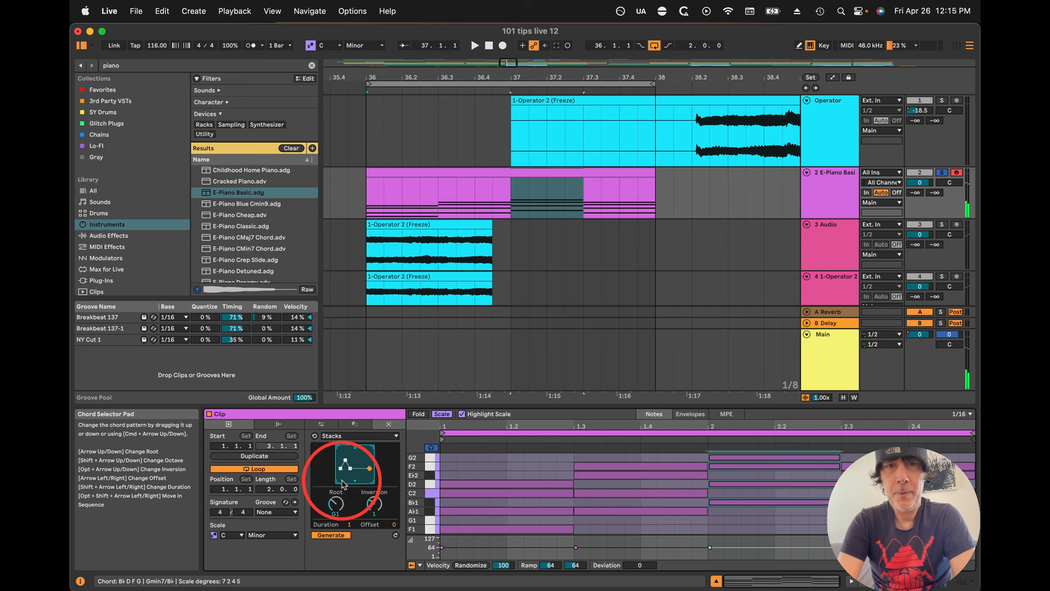
pyautogui.click(356, 448)
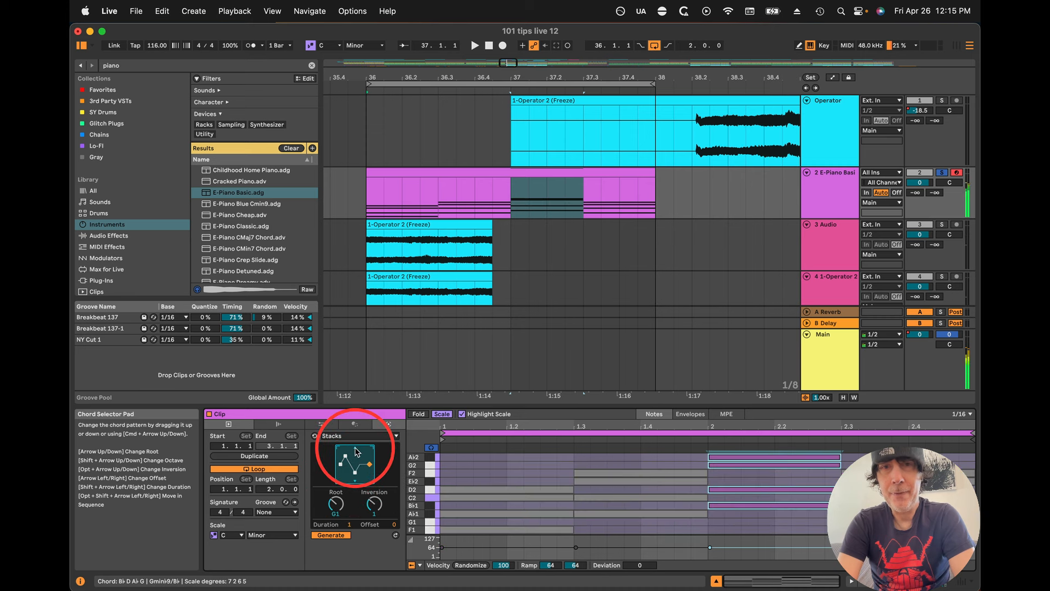
pyautogui.click(355, 450)
pyautogui.click(356, 451)
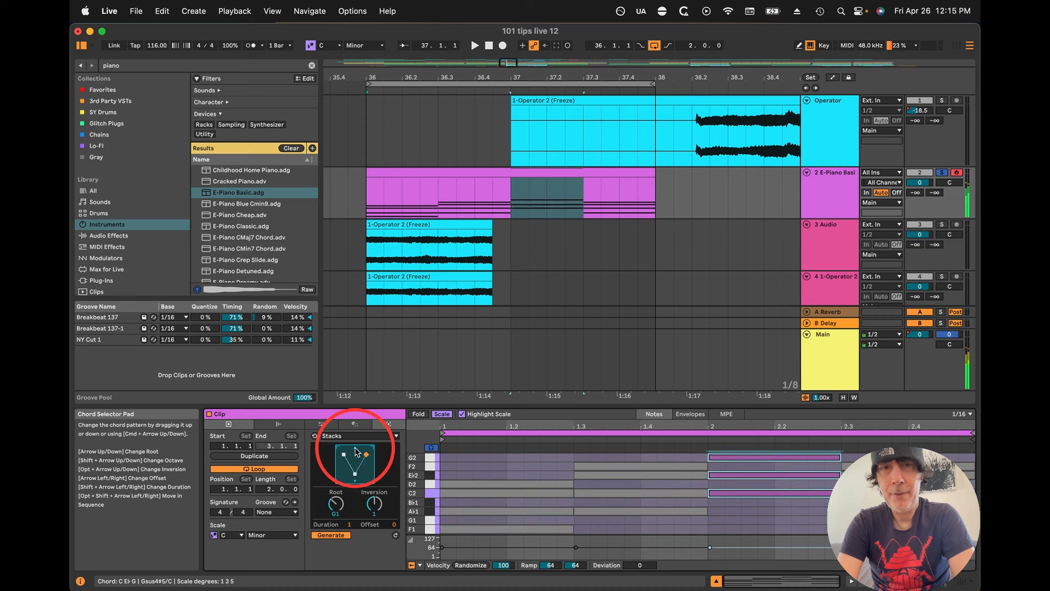
pyautogui.click(357, 452)
pyautogui.press('space')
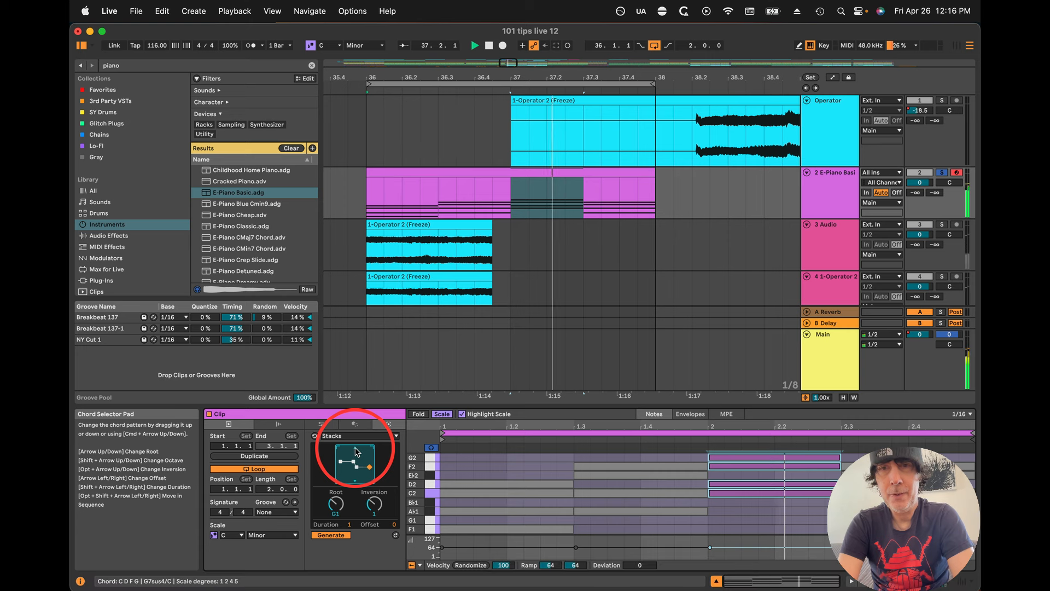
pyautogui.press('space')
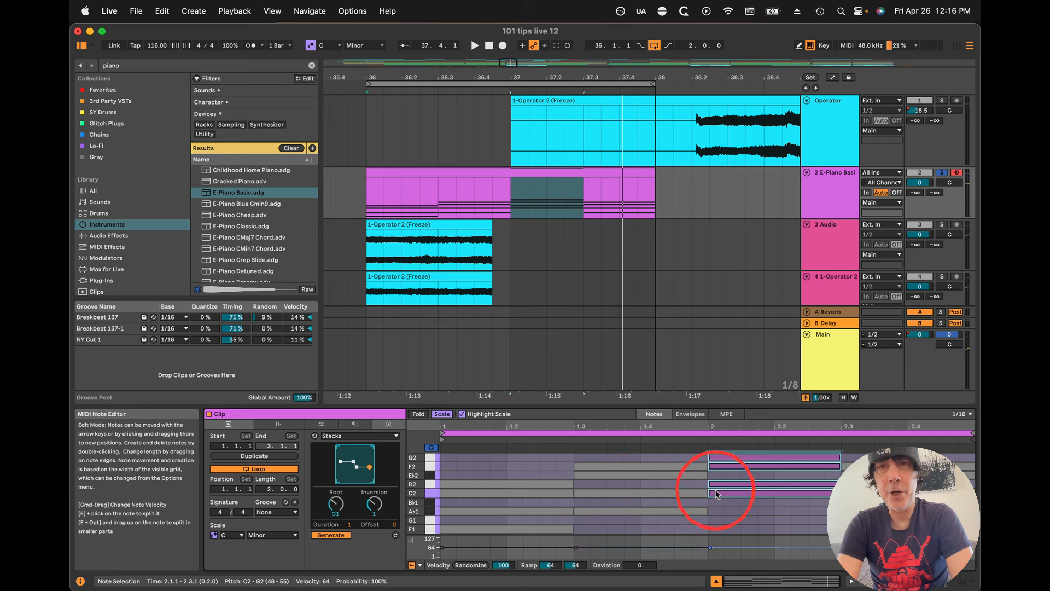
# Step: Set the third Stacks chord's inversion to 0 and play back the result
pyautogui.moveTo(374, 502); pyautogui.dragTo(373, 507)
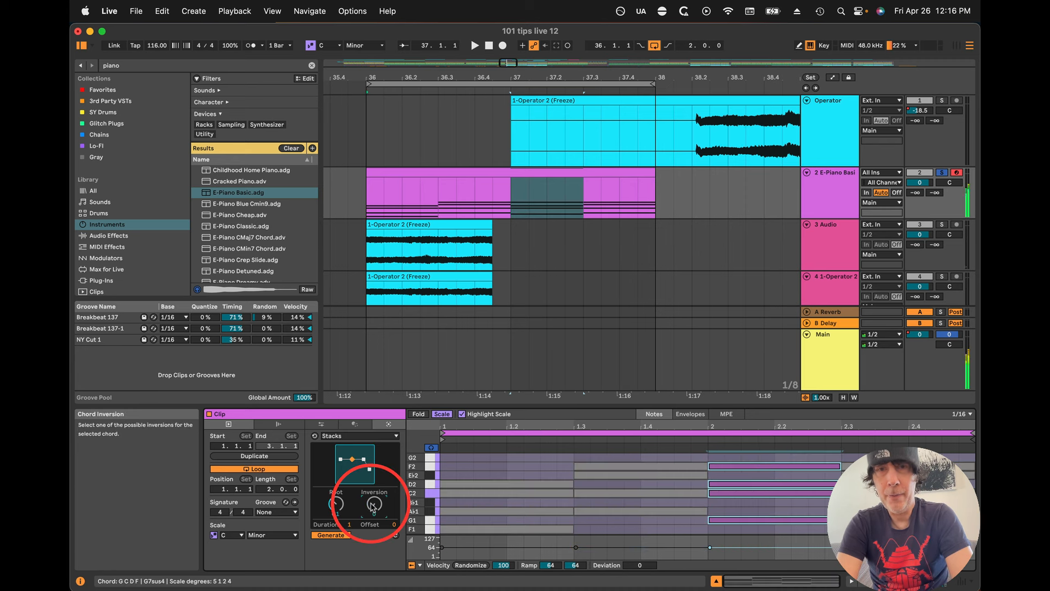
pyautogui.press('space')
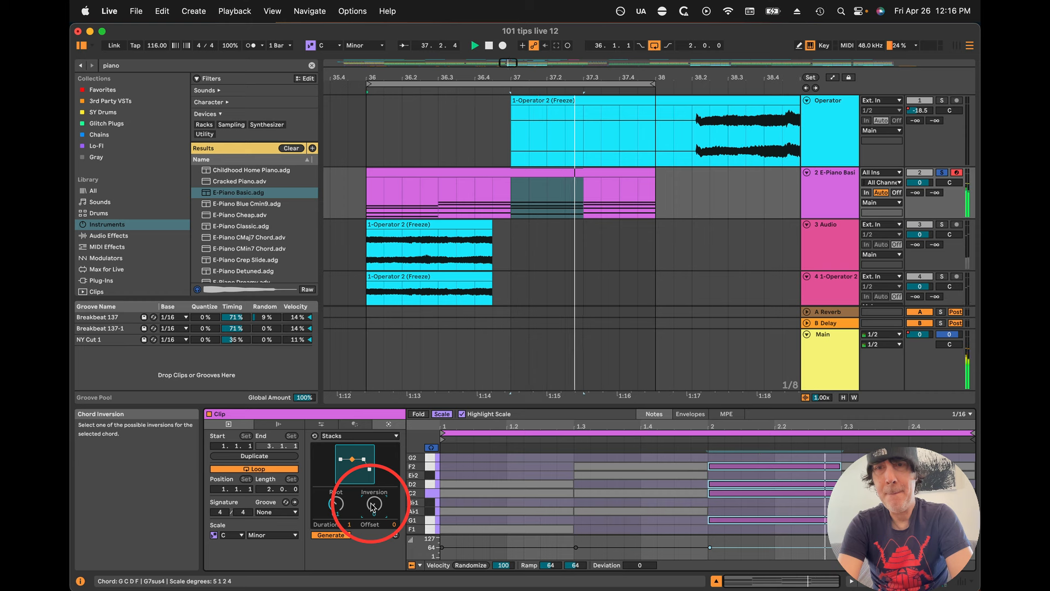
pyautogui.press('space')
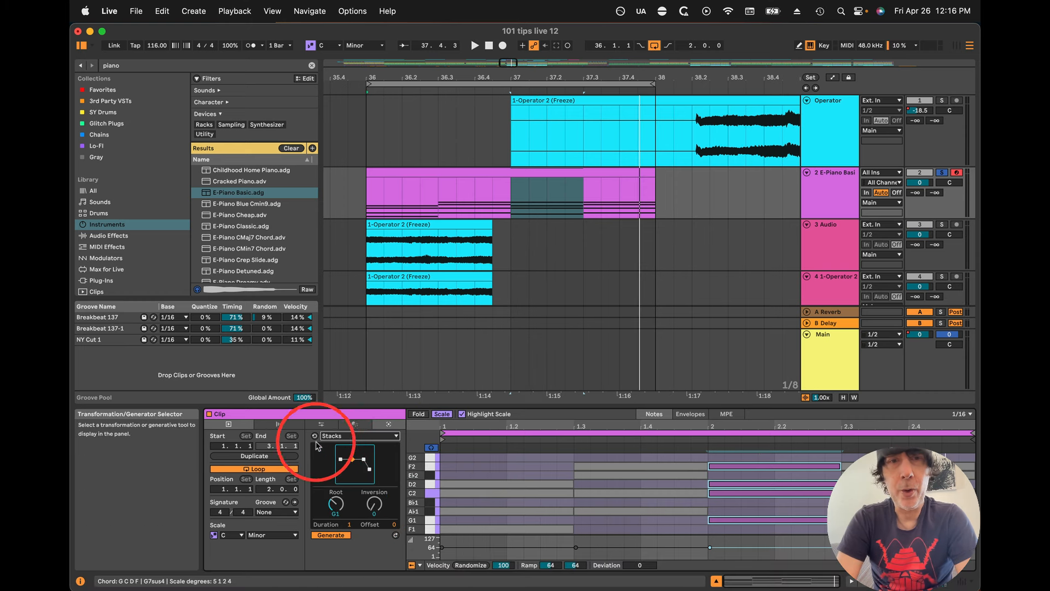
# Step: Apply the Strum transformation to the first chord with High at 100 % and play it back
pyautogui.click(355, 424)
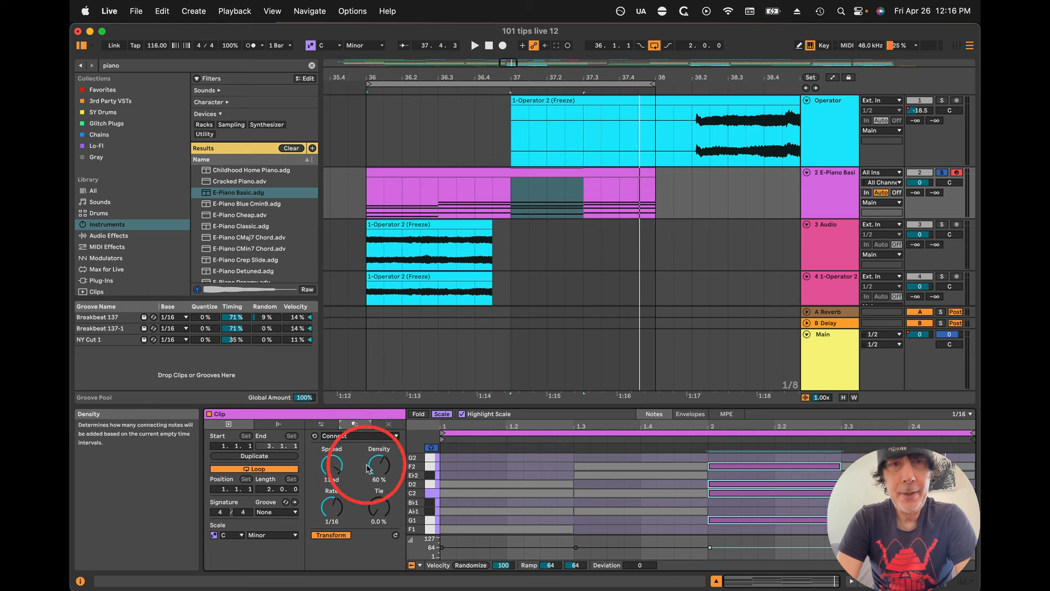
pyautogui.click(356, 435)
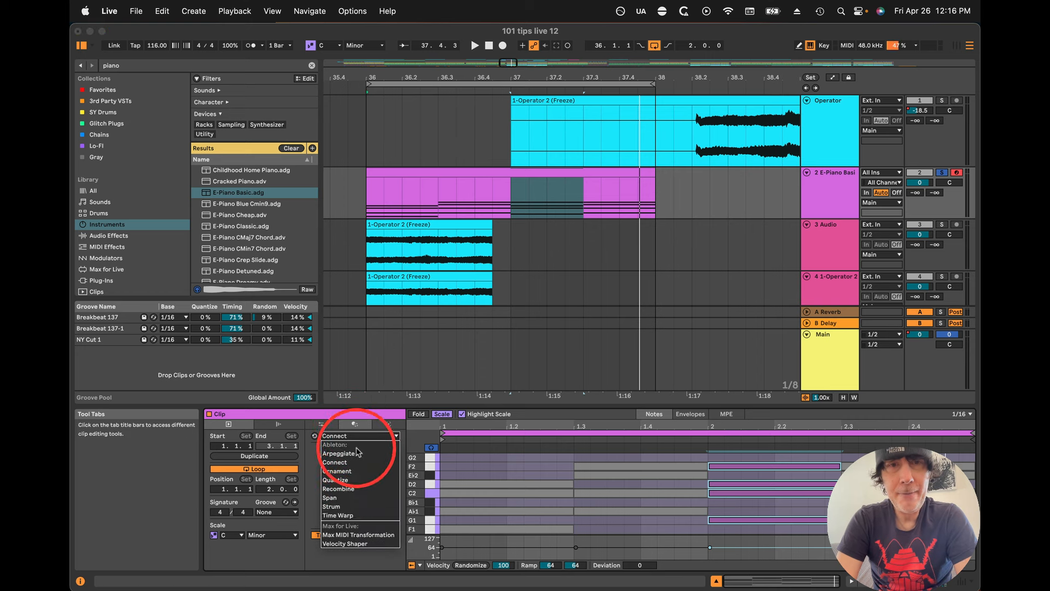
pyautogui.click(346, 507)
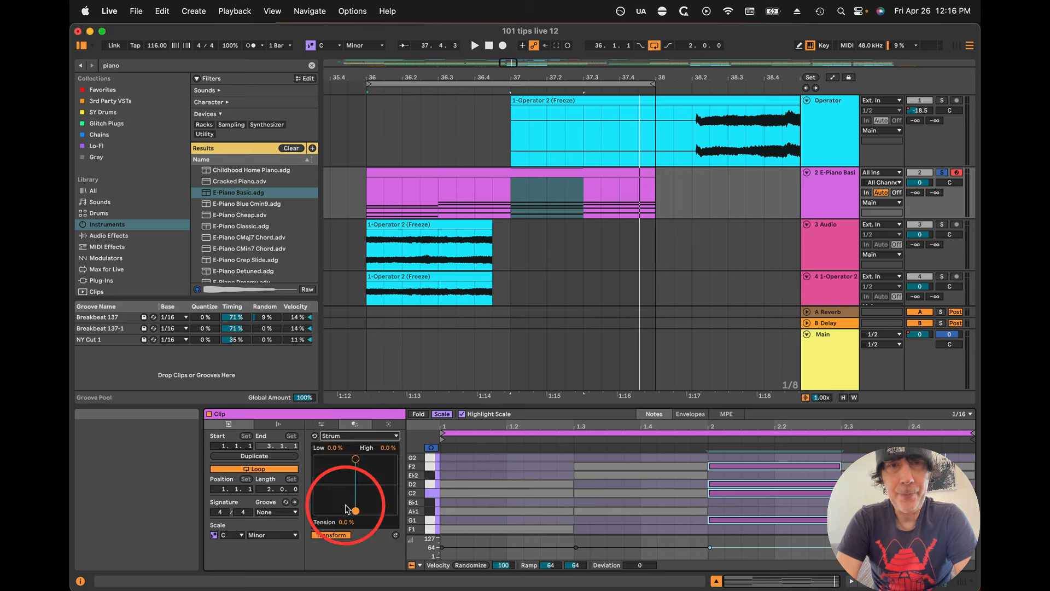
pyautogui.moveTo(516, 462); pyautogui.dragTo(516, 542)
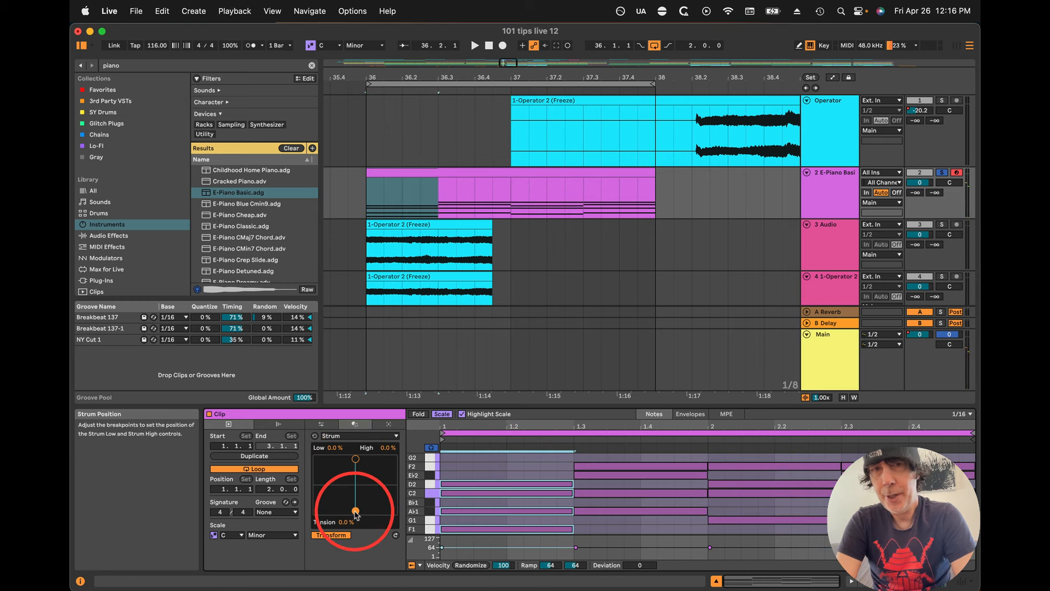
pyautogui.moveTo(356, 459); pyautogui.dragTo(397, 460)
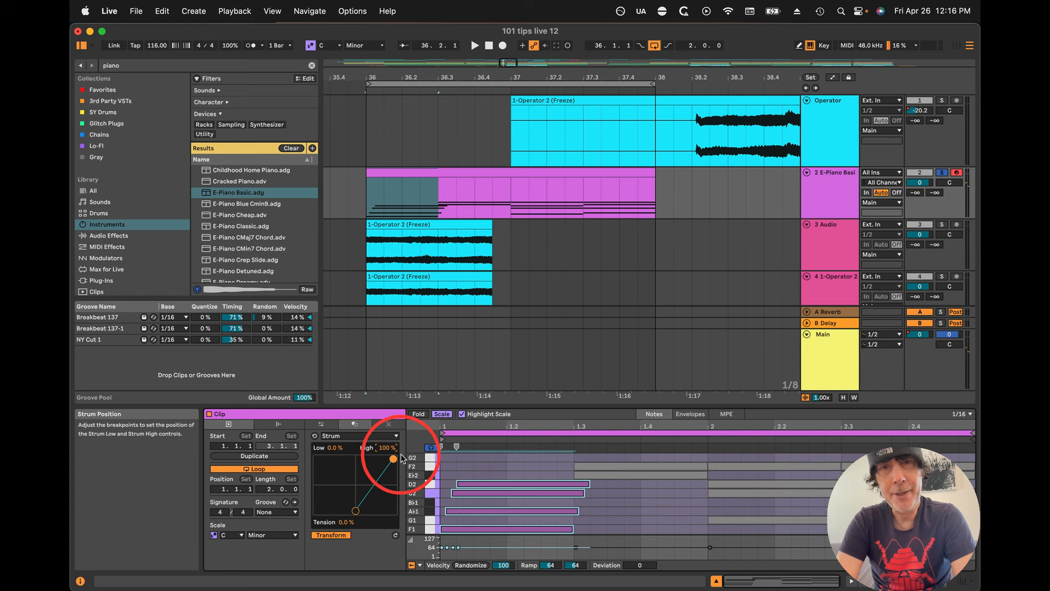
pyautogui.press('space')
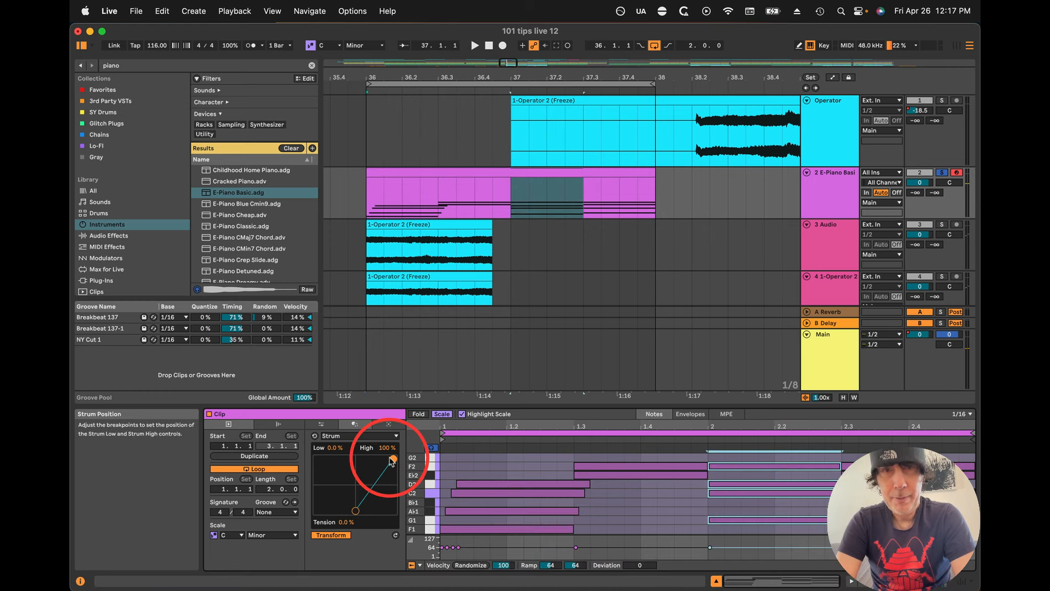
# Step: Strum the third chord with High set to -82 % and play back the clip
pyautogui.moveTo(393, 458); pyautogui.dragTo(325, 468)
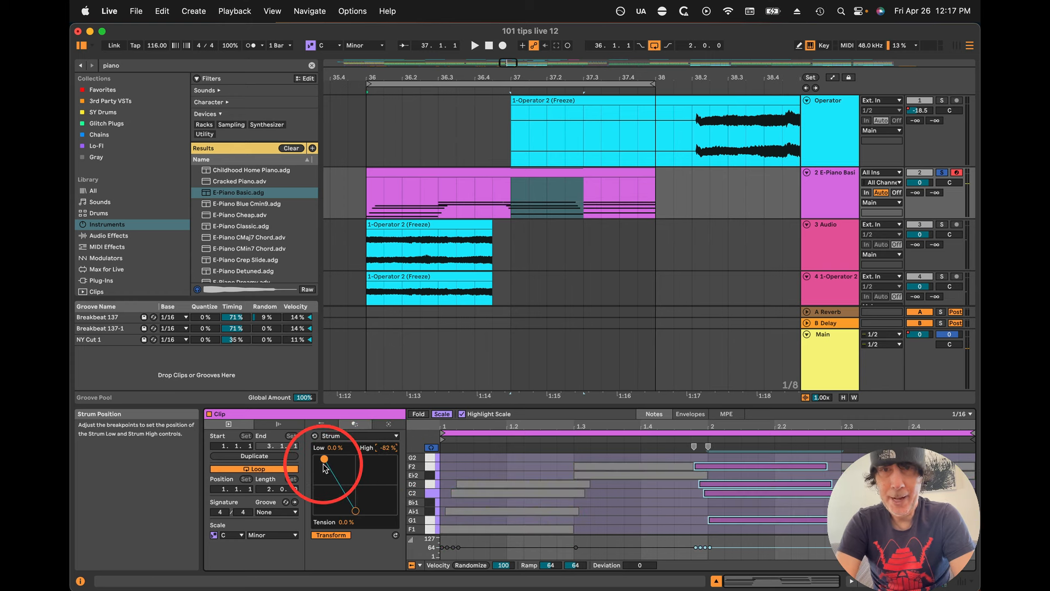
pyautogui.moveTo(647, 503); pyautogui.dragTo(688, 475)
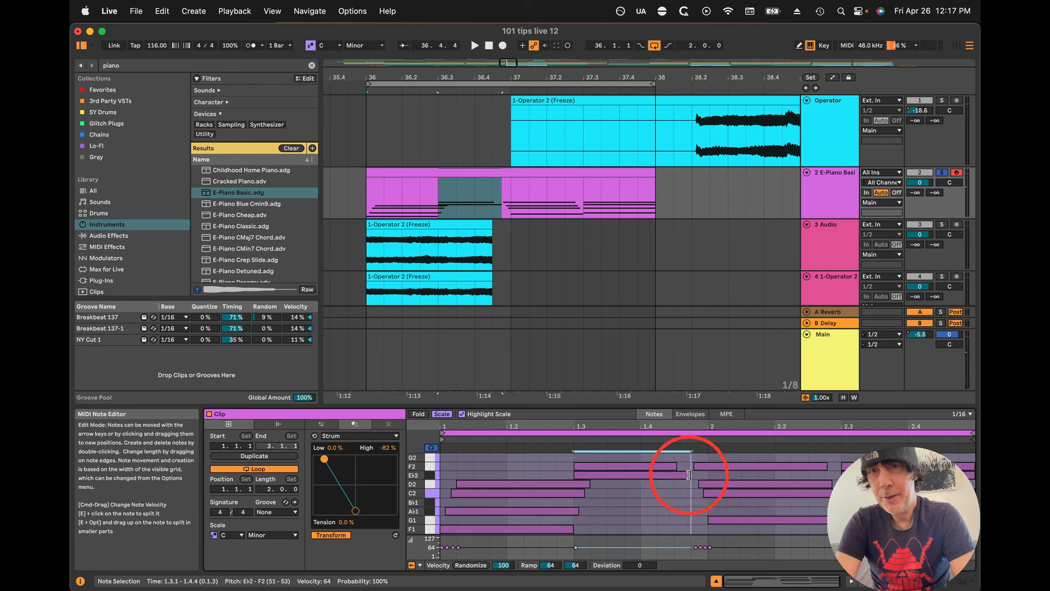
pyautogui.click(893, 503)
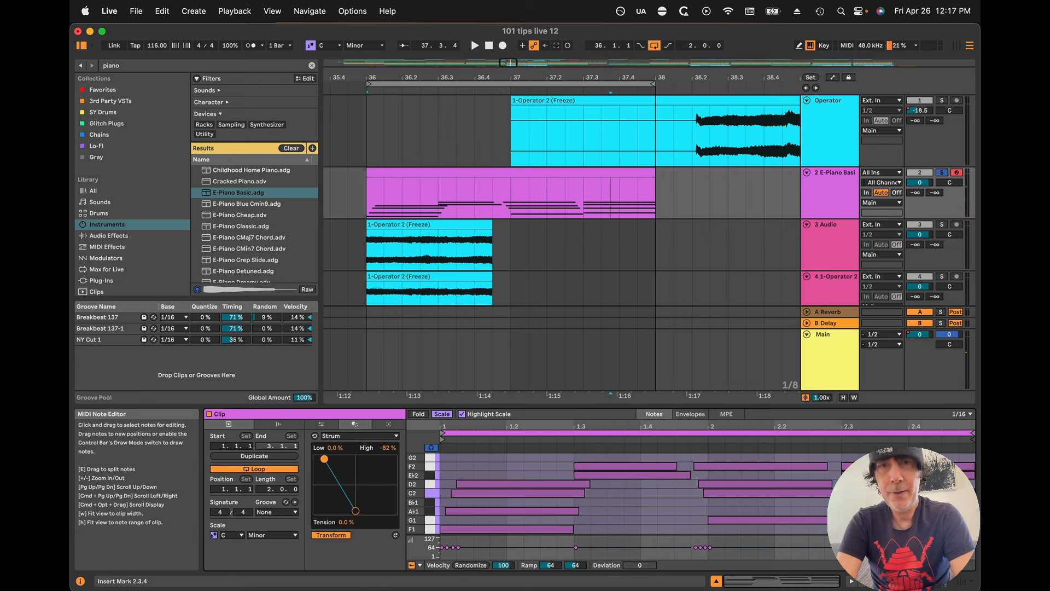
pyautogui.press('space')
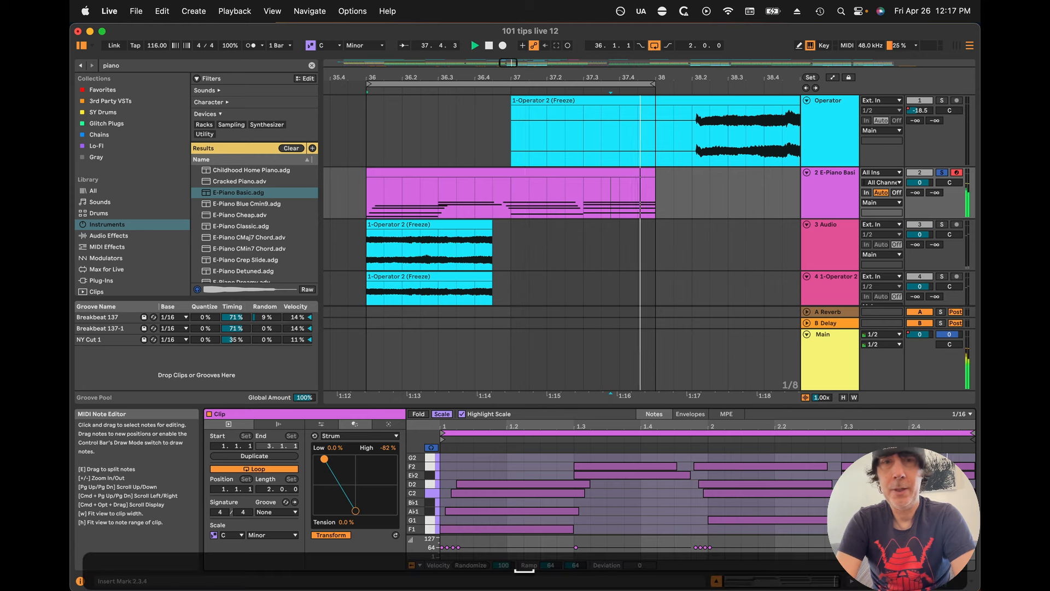
# Step: Play back the short four-note clip on the Basic Saw Pad track
pyautogui.click(322, 424)
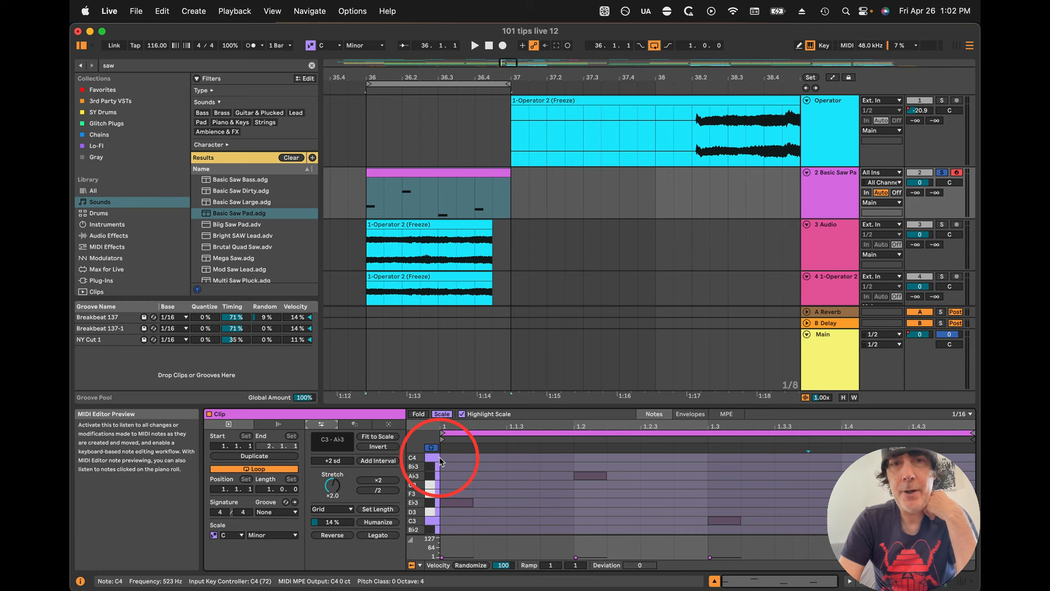
pyautogui.press('space')
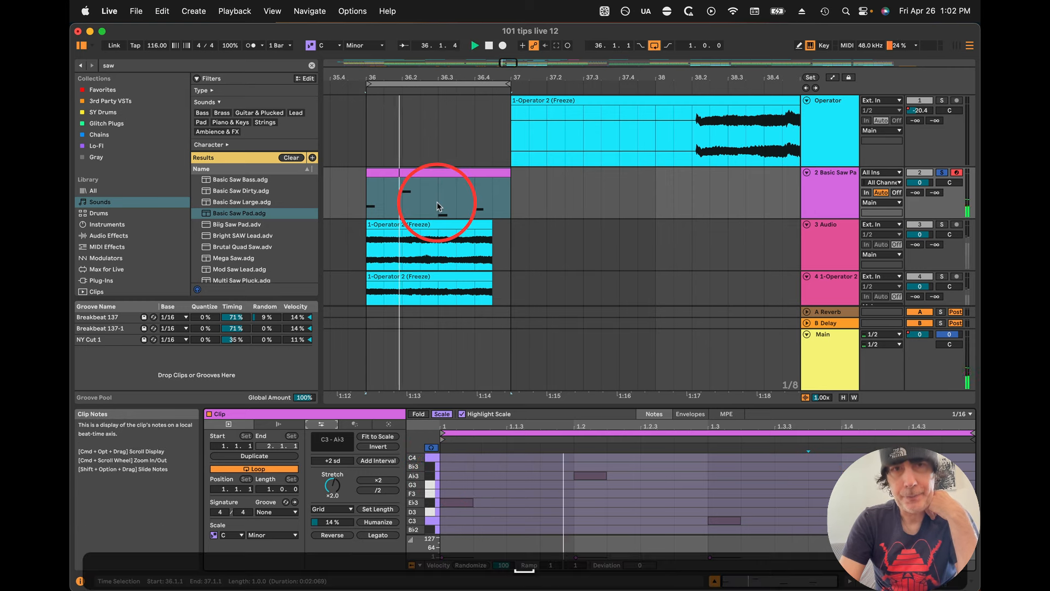
pyautogui.press('space')
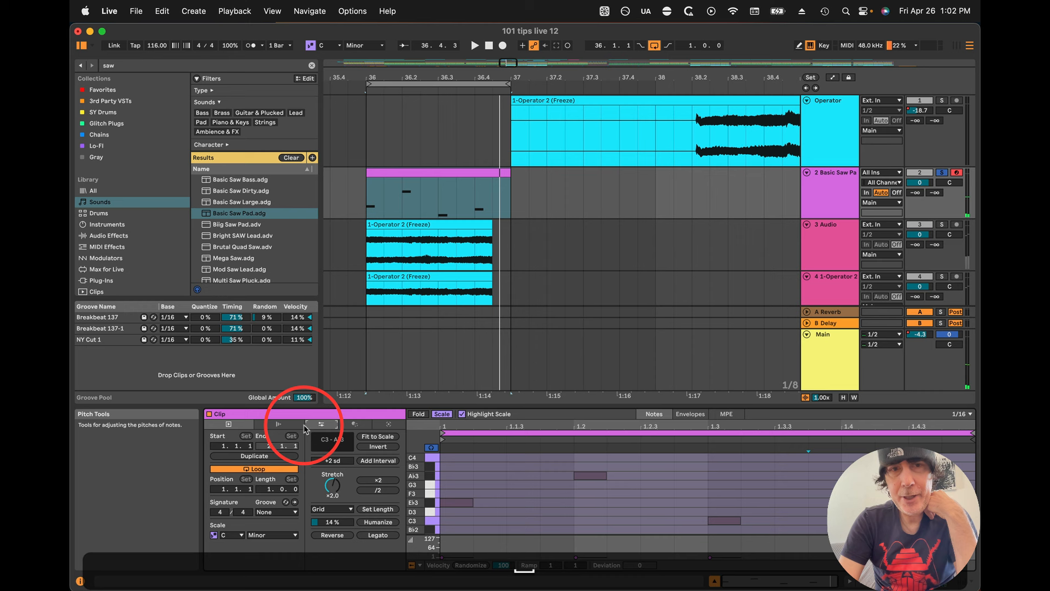
# Step: Apply the Connect transformation to all notes of the Basic Saw Pad clip with Density at 48 % and play it back
pyautogui.click(355, 425)
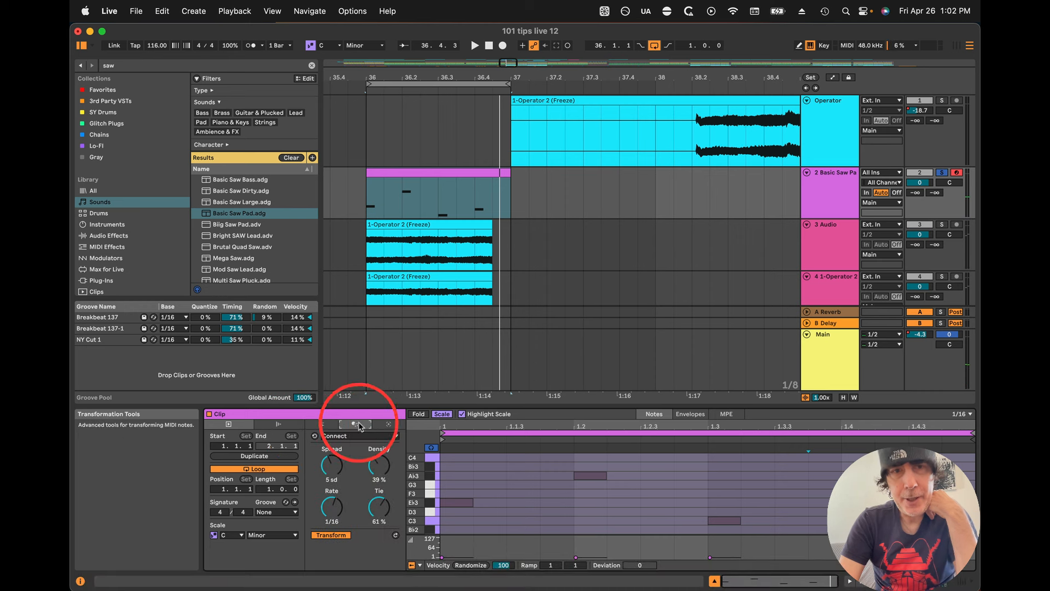
pyautogui.click(350, 436)
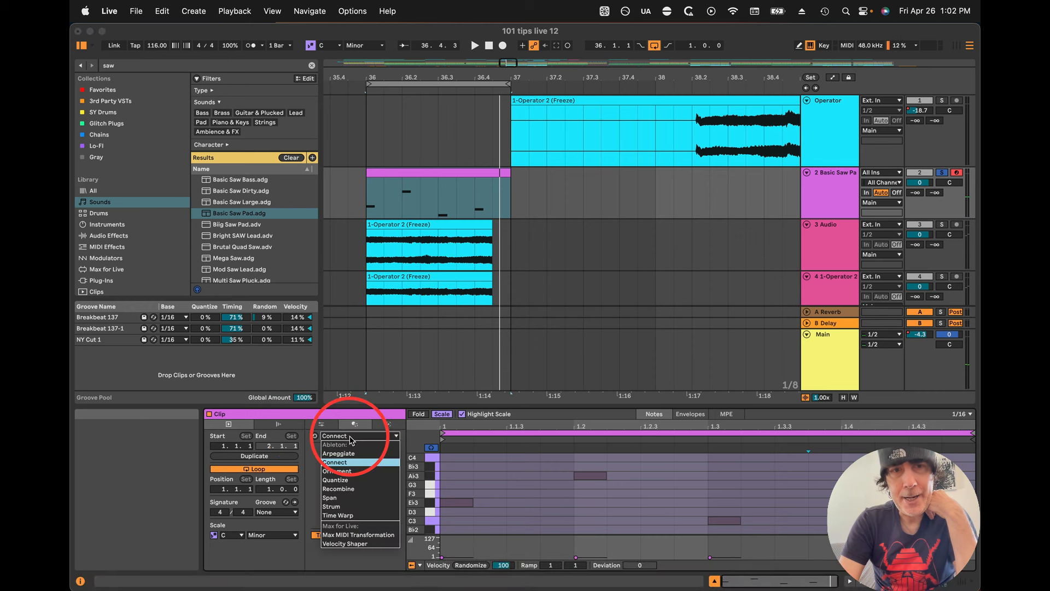
pyautogui.click(342, 462)
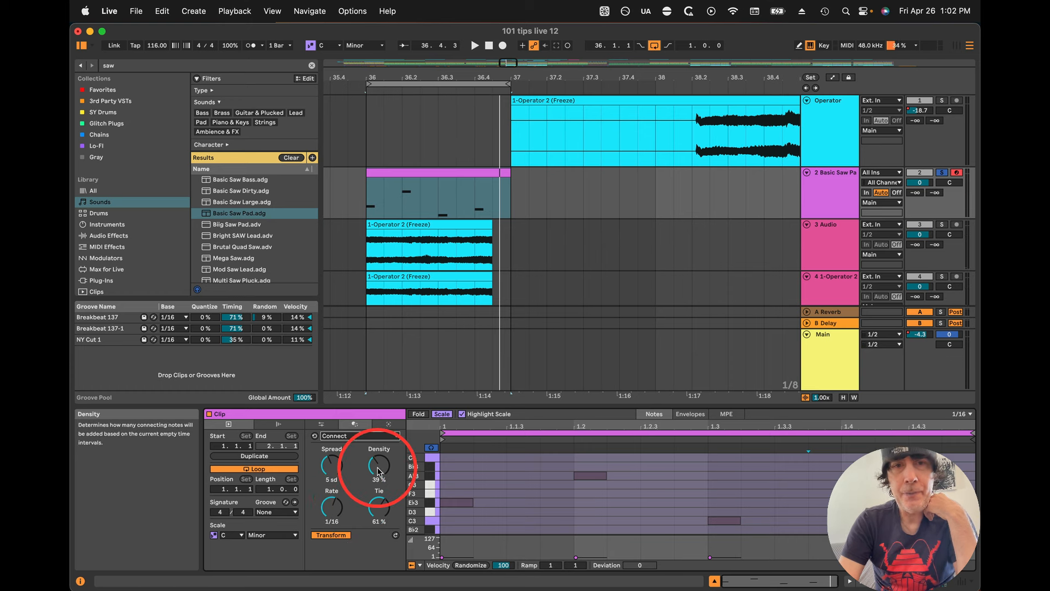
pyautogui.moveTo(458, 460); pyautogui.dragTo(889, 587)
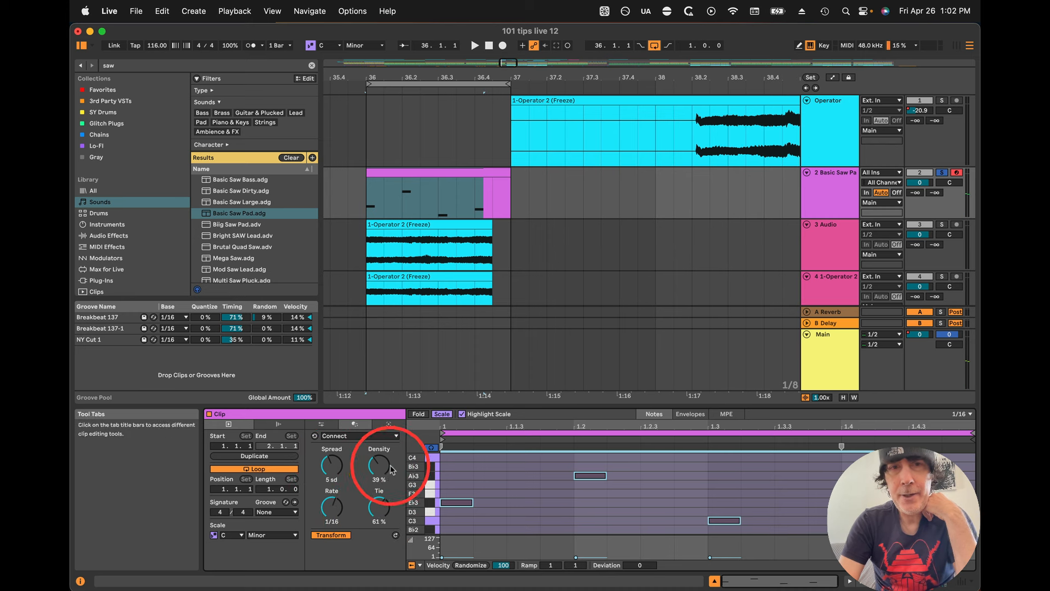
pyautogui.moveTo(380, 476); pyautogui.dragTo(381, 470)
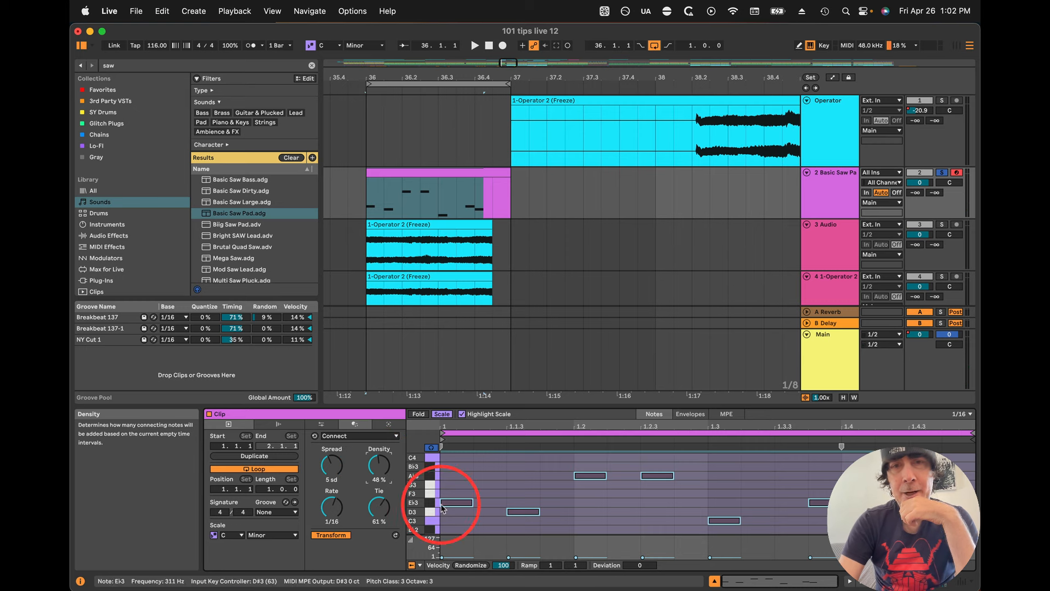
pyautogui.press('space')
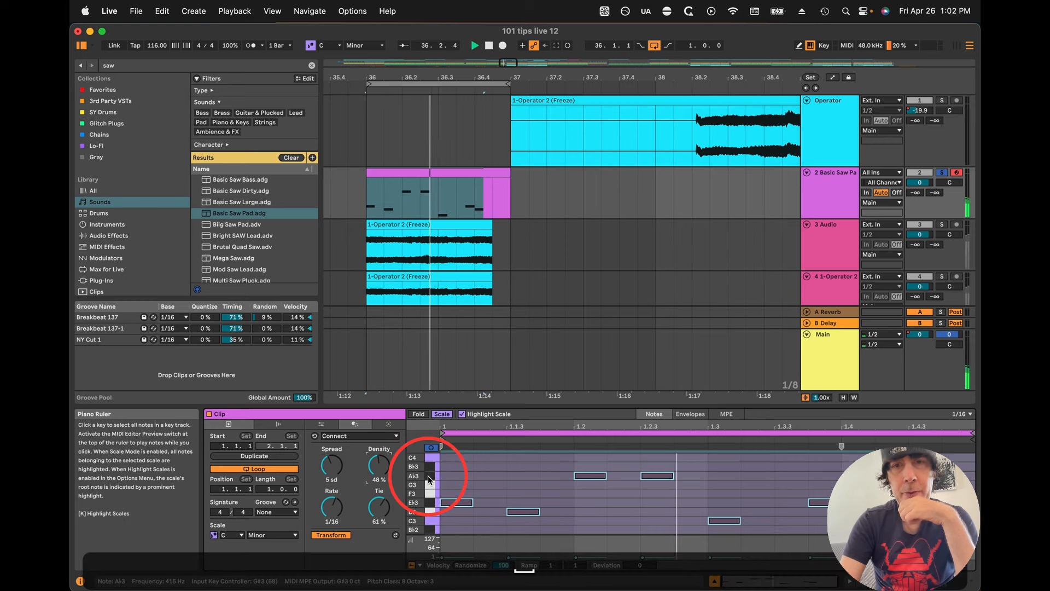
pyautogui.press('space')
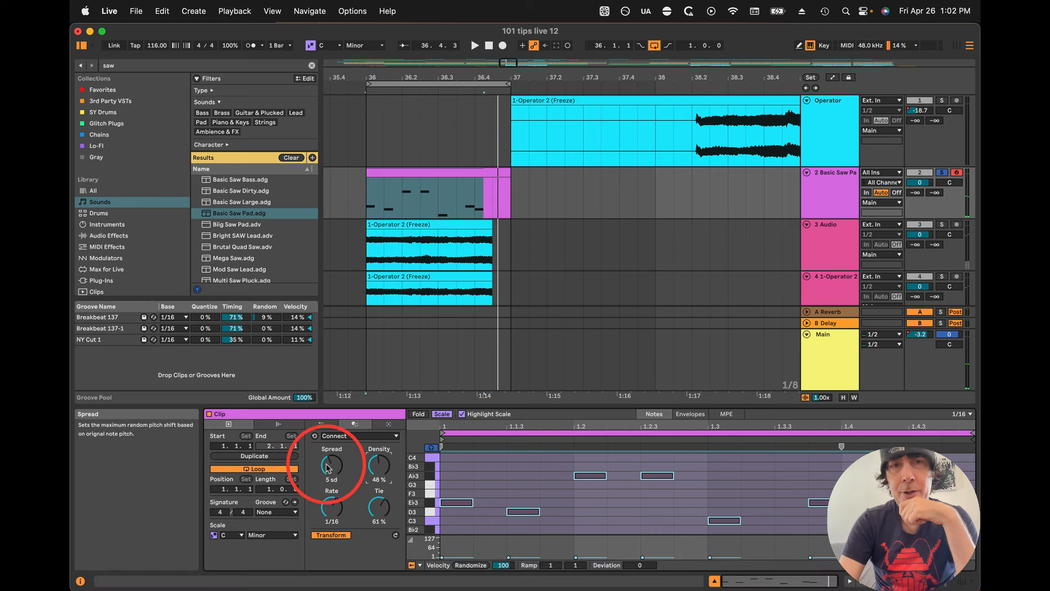
# Step: Set the Connect transformation's Spread to 6 sd while listening to the clip
pyautogui.press('space')
pyautogui.moveTo(327, 468); pyautogui.dragTo(326, 461)
pyautogui.scroll(3, 327, 466)
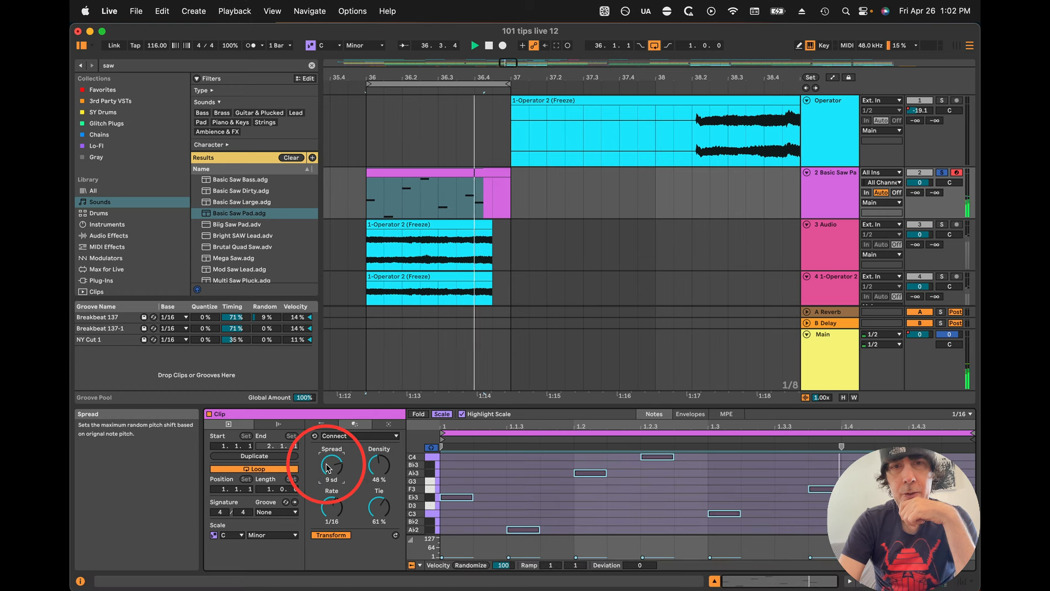
pyautogui.scroll(1, 327, 466)
pyautogui.scroll(-5, 327, 466)
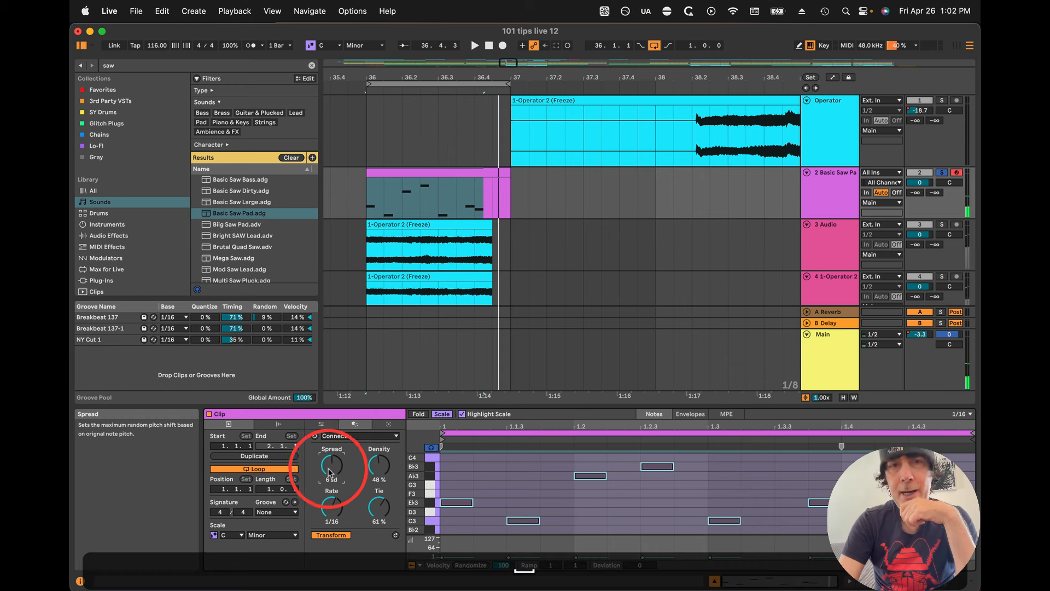
# Step: Set the Connect transformation's Rate to 1/12 while the clip plays
pyautogui.scroll(3, 336, 506)
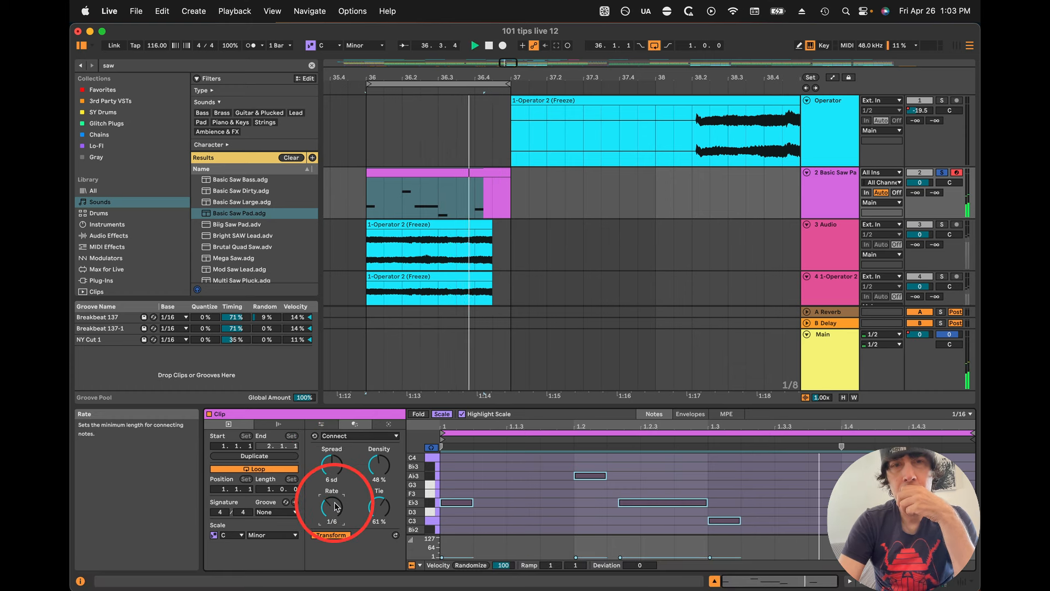
pyautogui.scroll(-2, 336, 506)
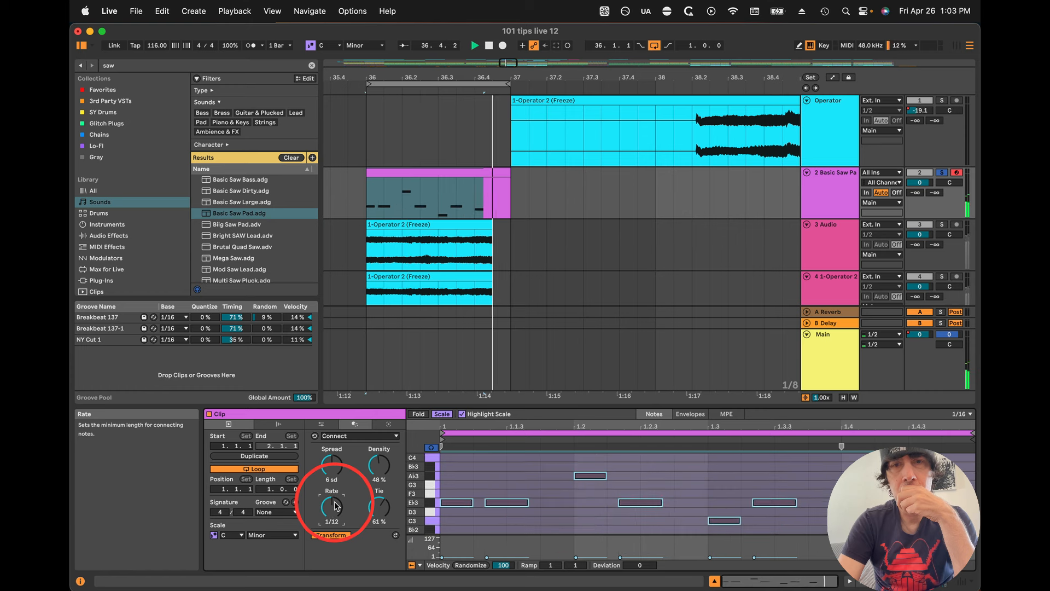
# Step: Apply the Arpeggiate transformation to all notes of the Basic Saw Pad clip with Steps set to 3 during playback
pyautogui.scroll(3, 379, 509)
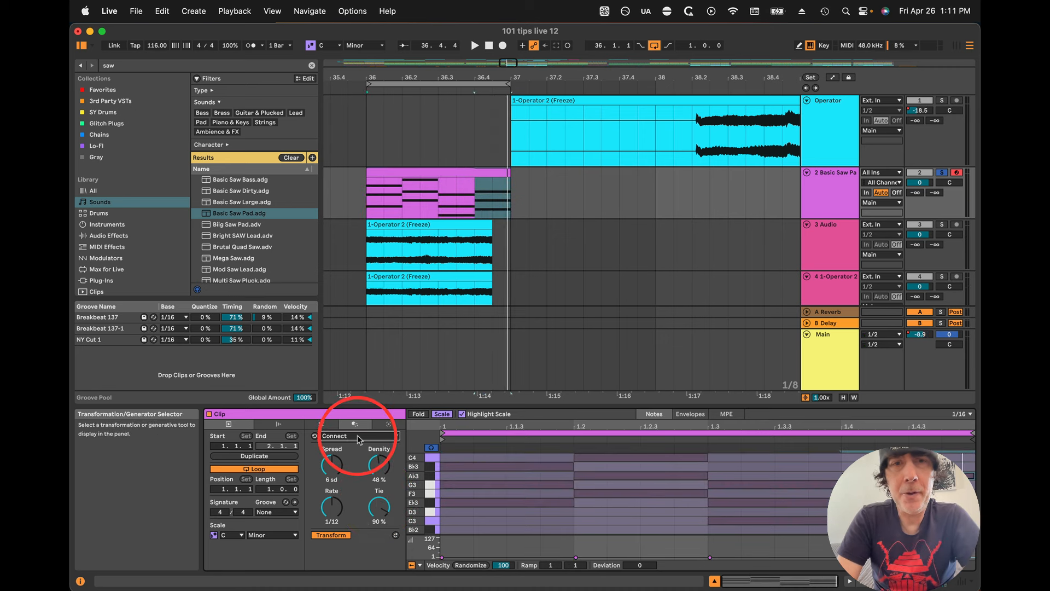
pyautogui.click(359, 436)
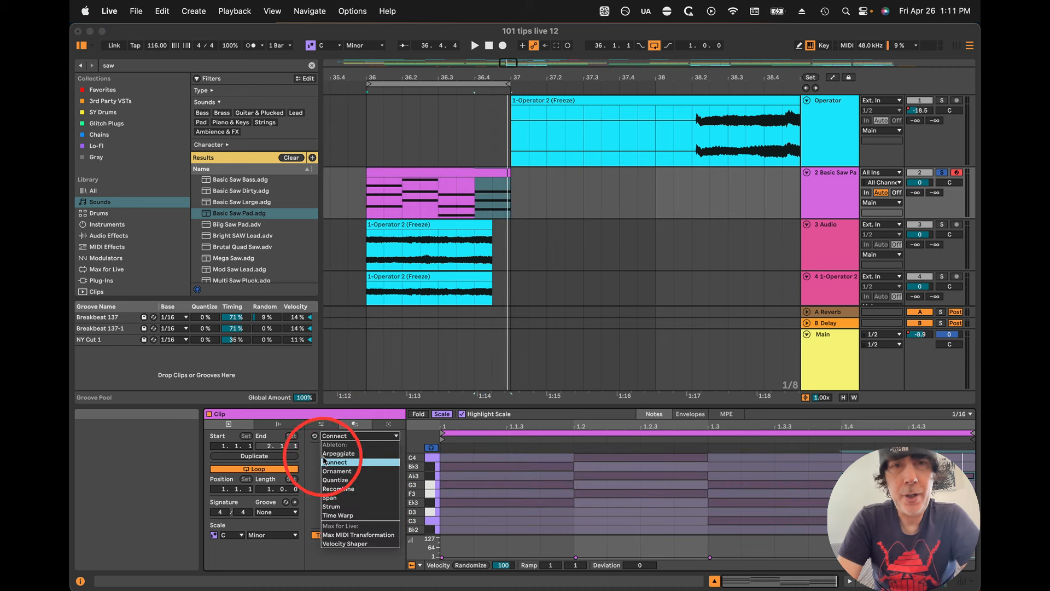
pyautogui.click(332, 455)
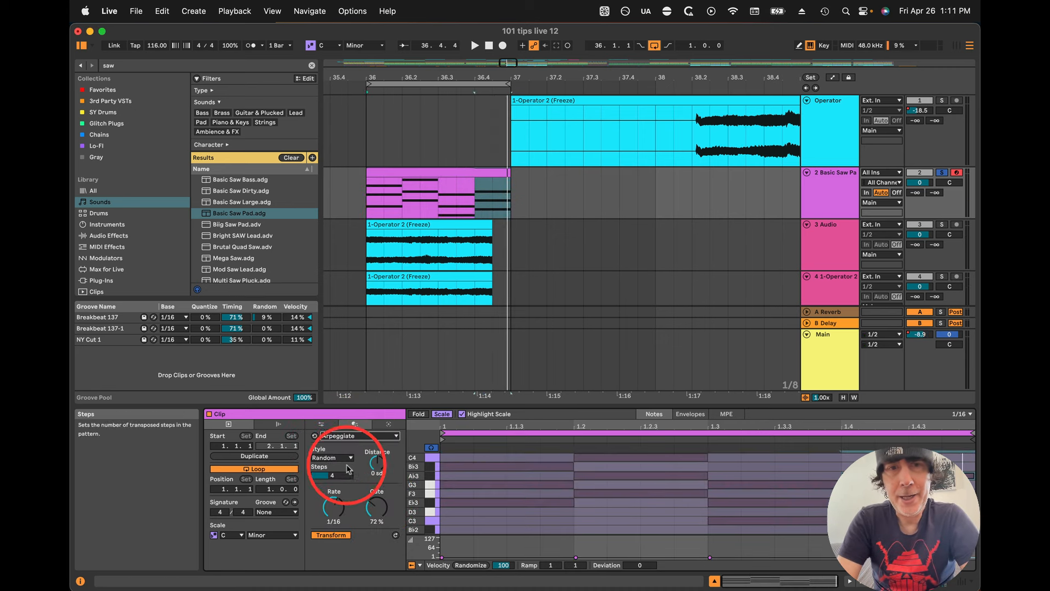
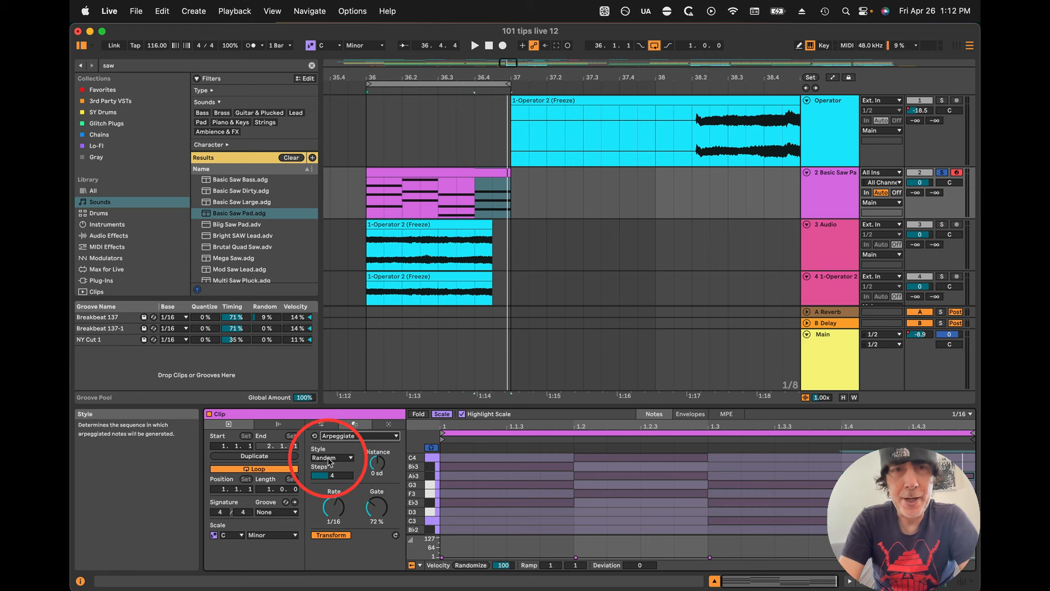
pyautogui.press('space')
pyautogui.press('super+a')
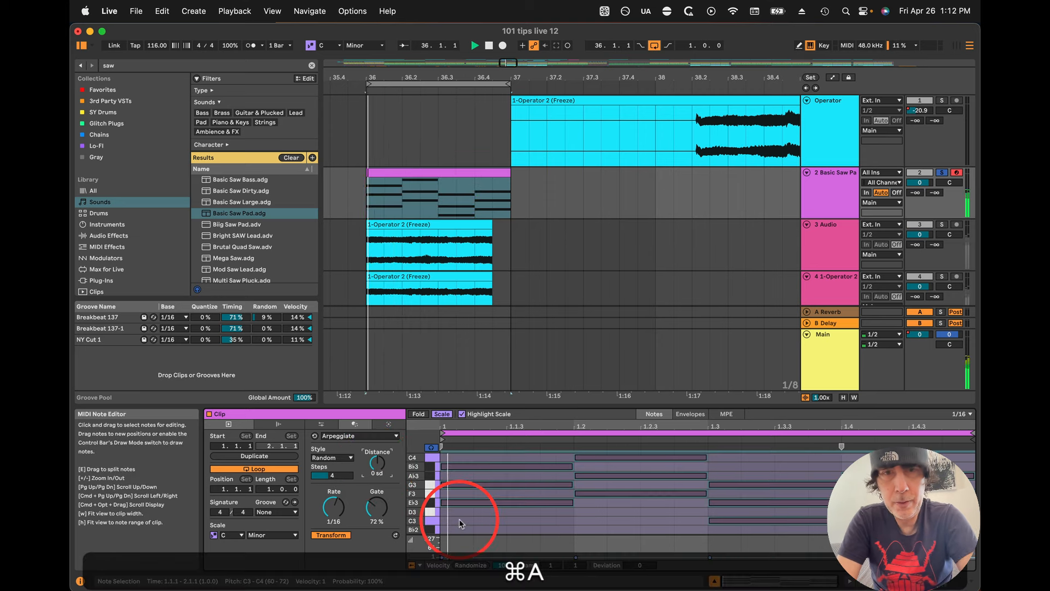
pyautogui.moveTo(377, 470); pyautogui.dragTo(342, 479)
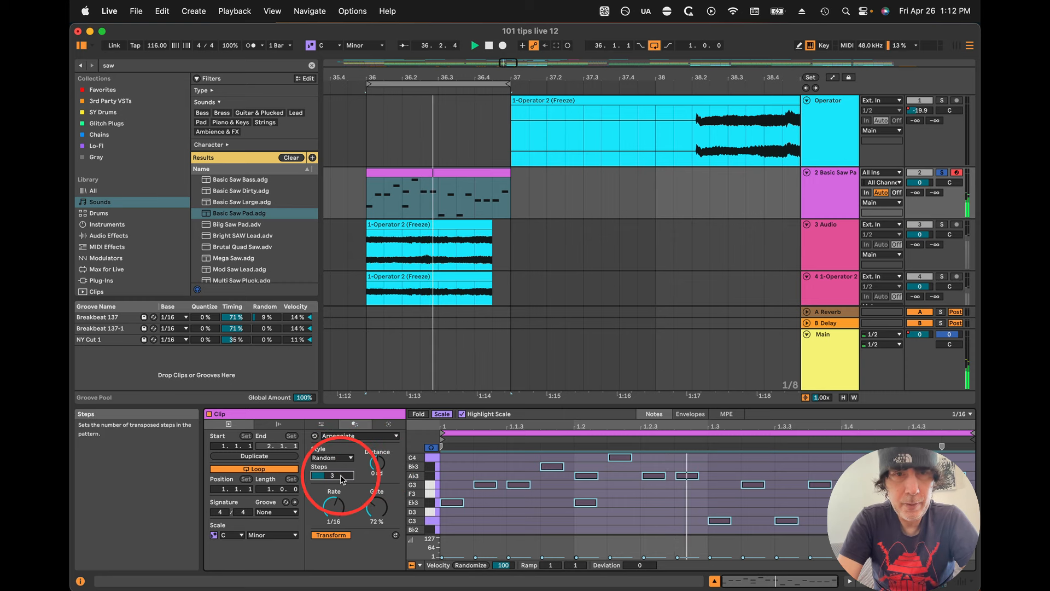
# Step: Set the Arpeggiate transformation's Style to Converge and its Gate to 70 %
pyautogui.click(332, 457)
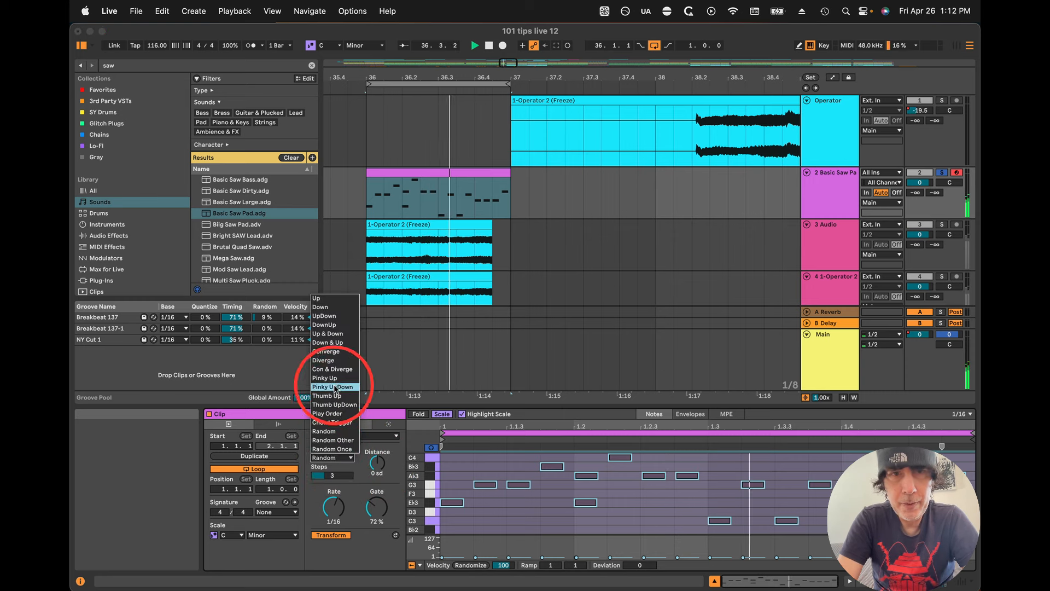
pyautogui.click(329, 351)
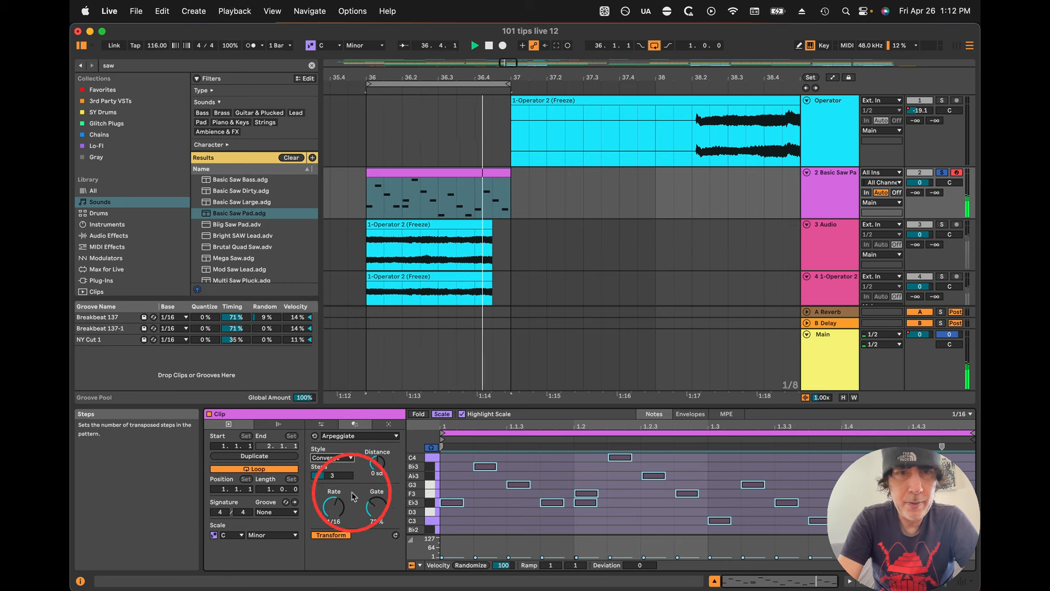
pyautogui.moveTo(375, 509)
pyautogui.mouseDown()
pyautogui.moveTo(375, 499)
pyautogui.moveTo(373, 525)
pyautogui.mouseUp()
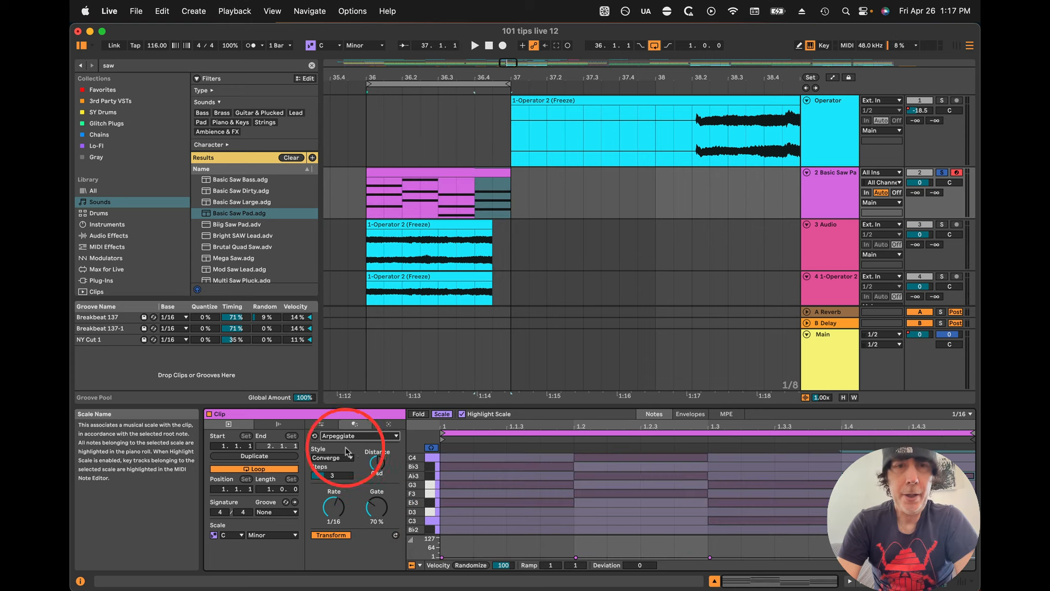
# Step: Apply the Span transformation to all notes of the Basic Saw Pad clip, adjusting Variation and trying the Tenuto and Staccato articulations
pyautogui.click(353, 435)
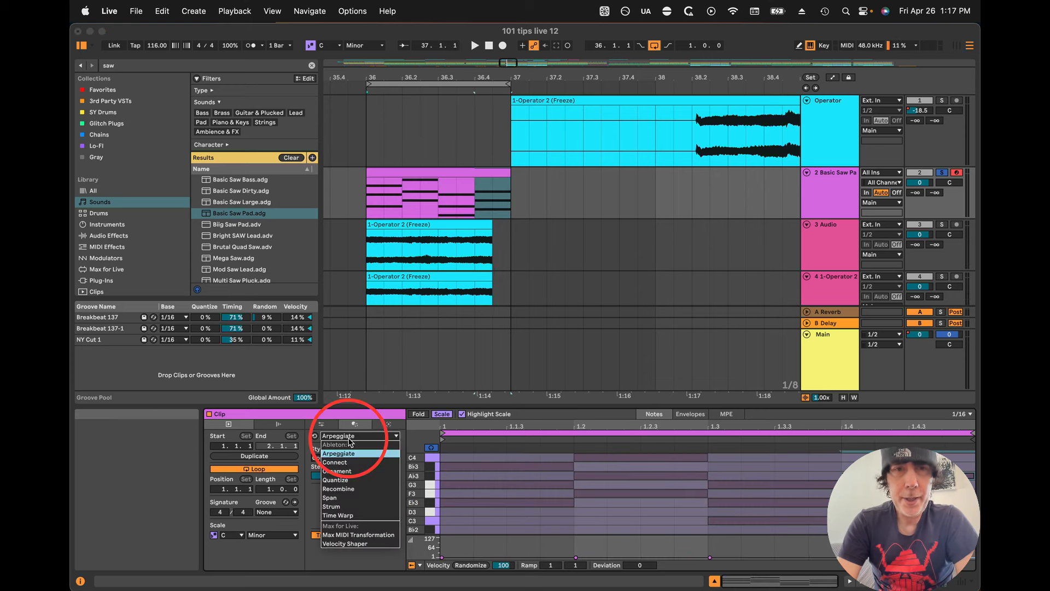
pyautogui.click(340, 498)
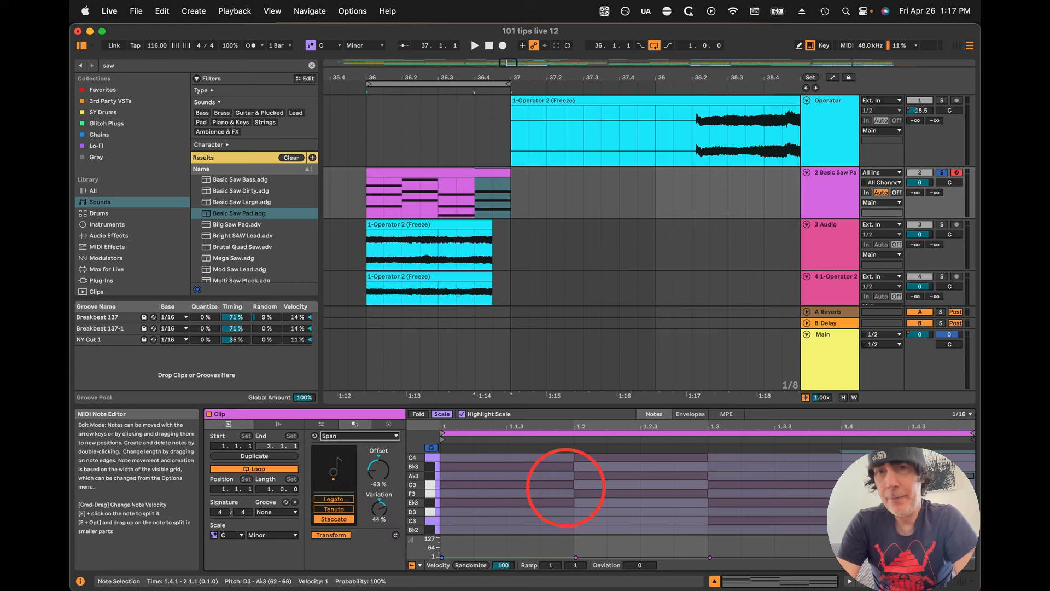
pyautogui.press('super+a')
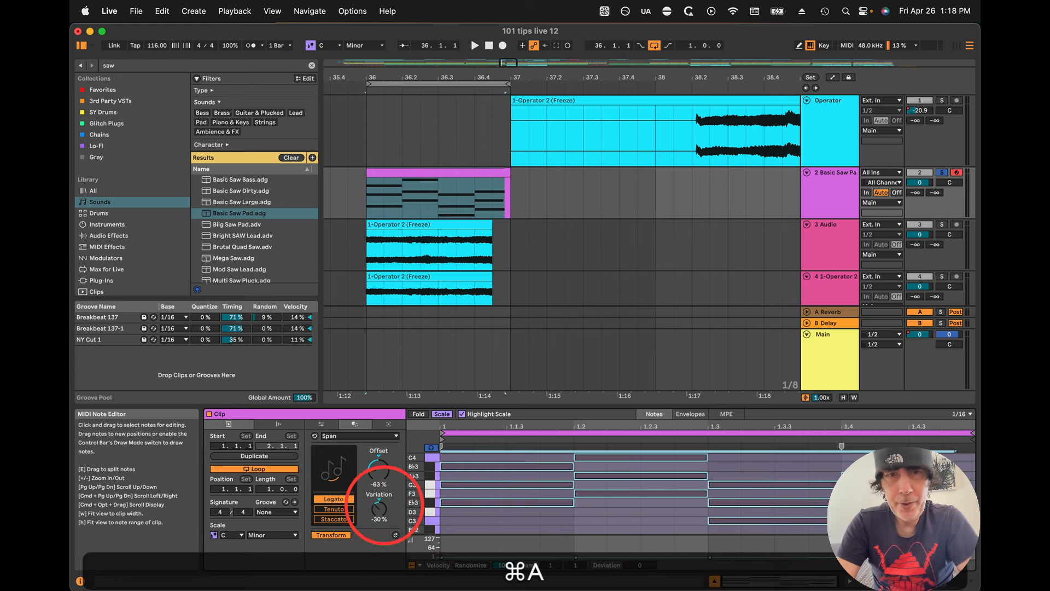
pyautogui.moveTo(379, 517); pyautogui.dragTo(379, 509)
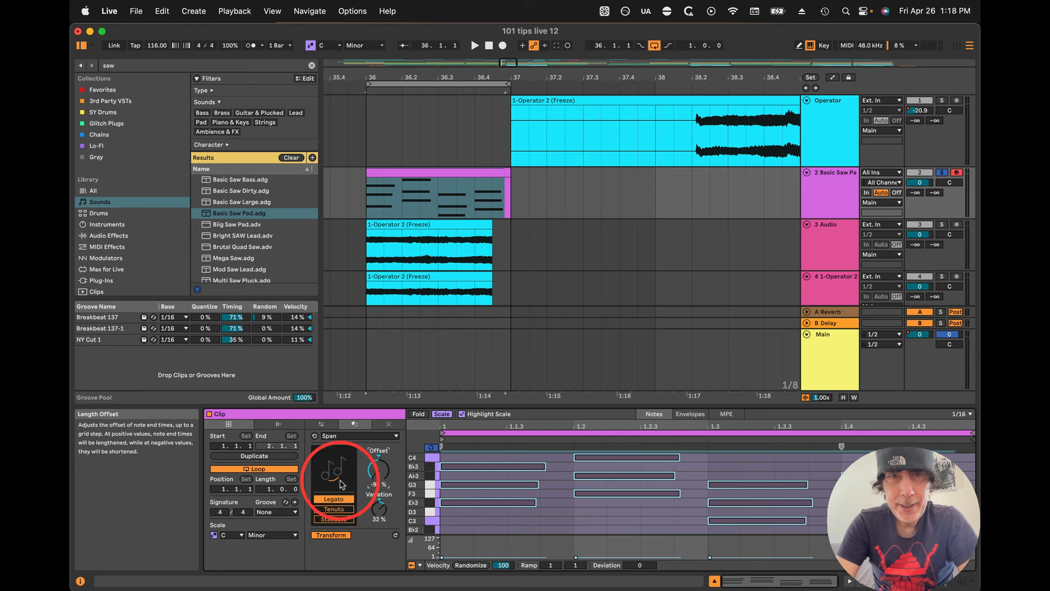
pyautogui.click(340, 514)
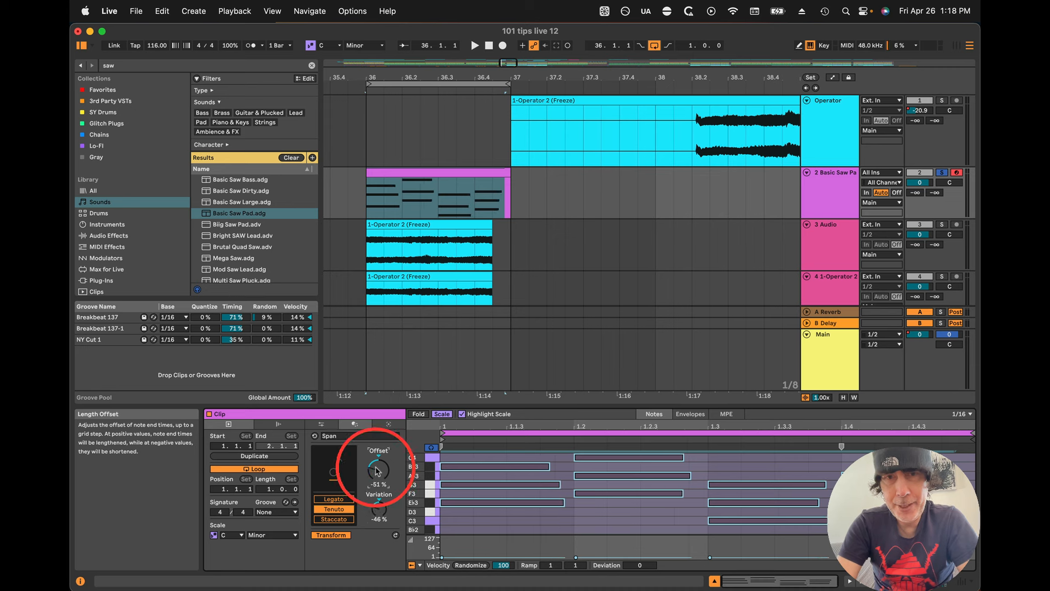
pyautogui.click(334, 518)
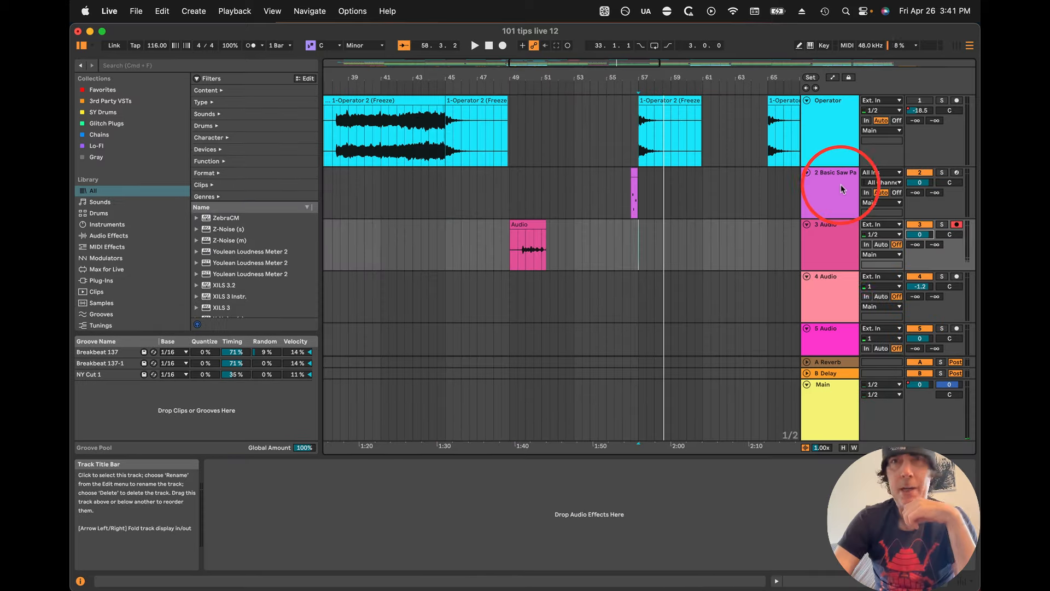
# Step: Select tracks 2 to 4 together and toggle their track activators and record arming as a group
pyautogui.click(831, 186)
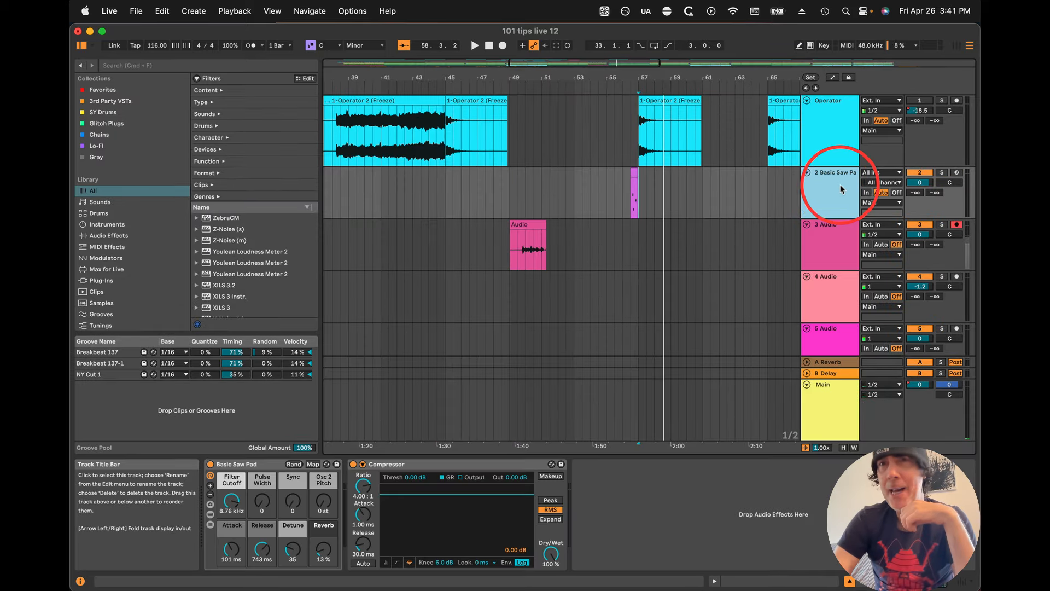
pyautogui.keyDown('shift'); pyautogui.click(838, 290); pyautogui.keyUp('shift')
pyautogui.click(919, 173)
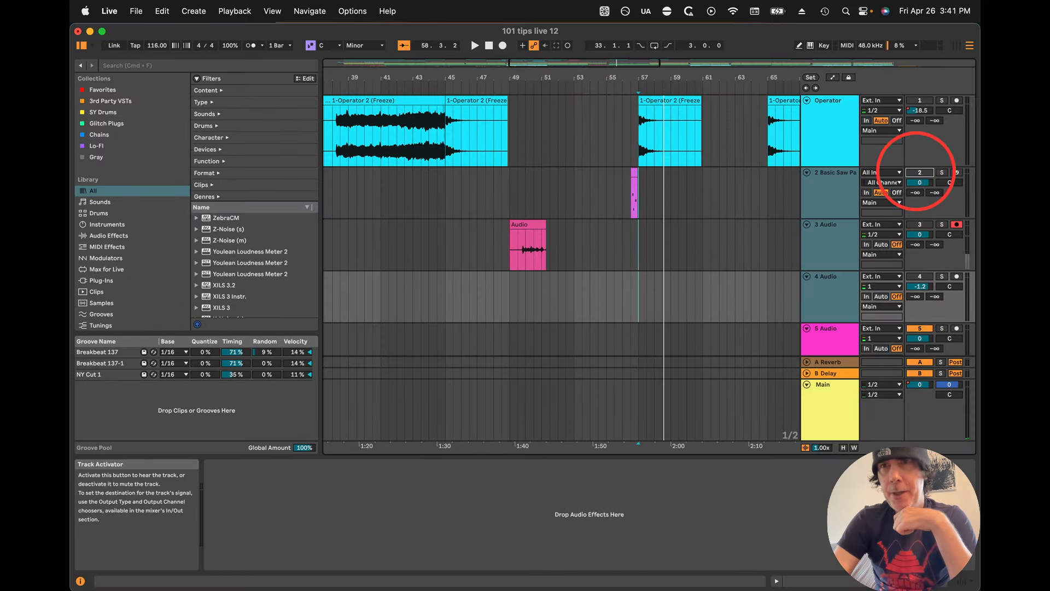
pyautogui.click(956, 173)
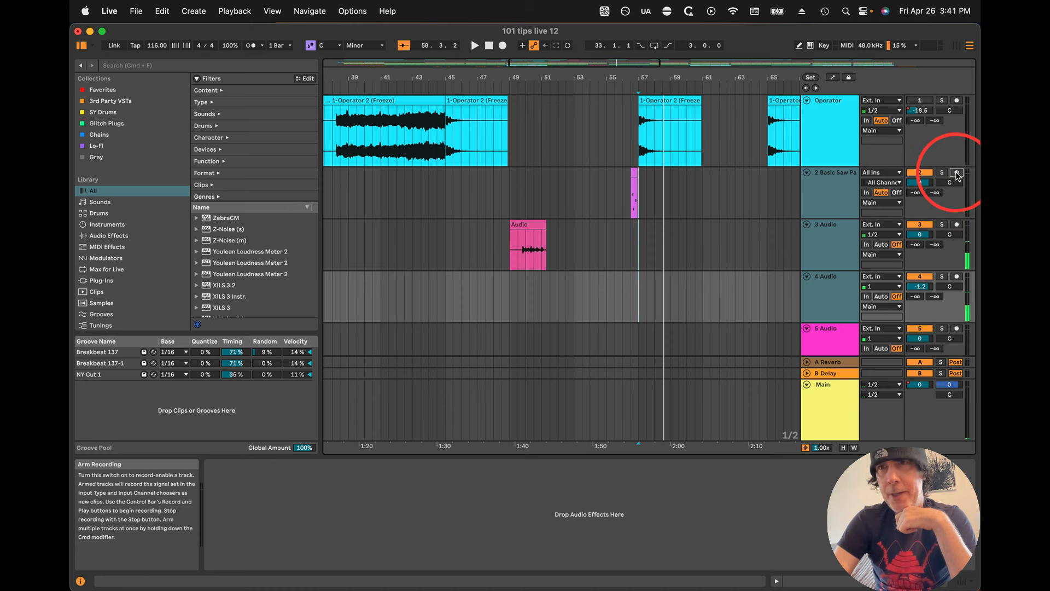
# Step: Try adjusting the volume and panning of the selected tracks 2 to 4 together, and undo the volume change
pyautogui.moveTo(919, 234); pyautogui.dragTo(920, 235)
pyautogui.press('super+z')
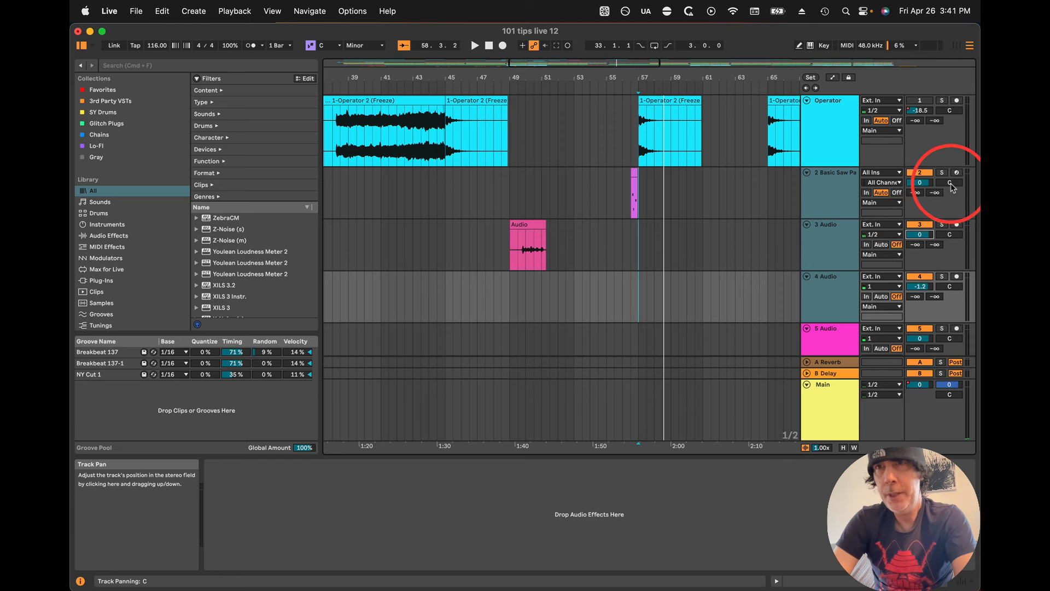
pyautogui.moveTo(949, 182); pyautogui.dragTo(951, 186)
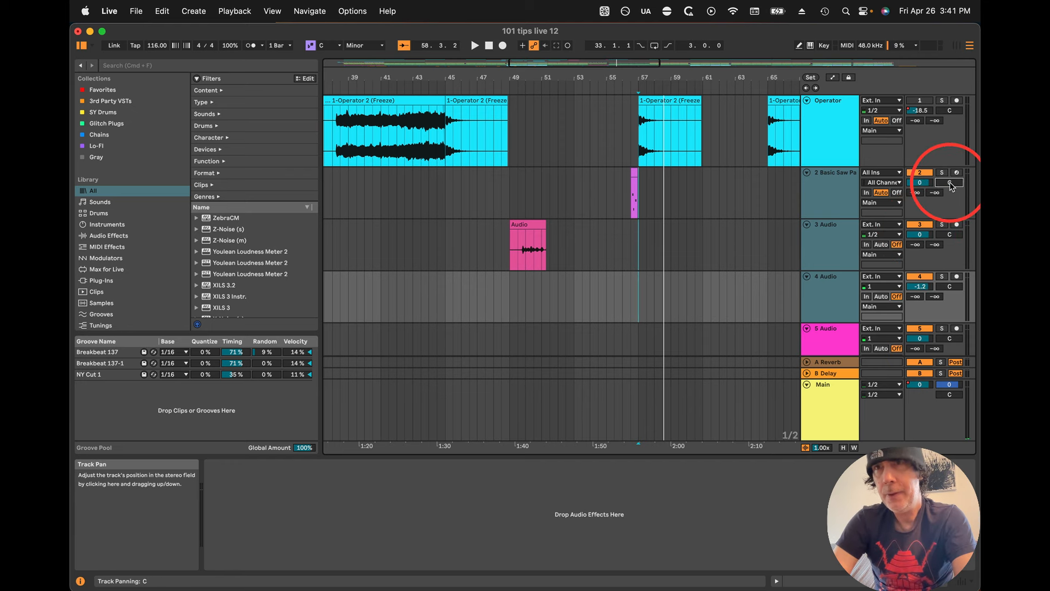
# Step: Fold all arrangement tracks at once and unfold them all again
pyautogui.click(809, 178)
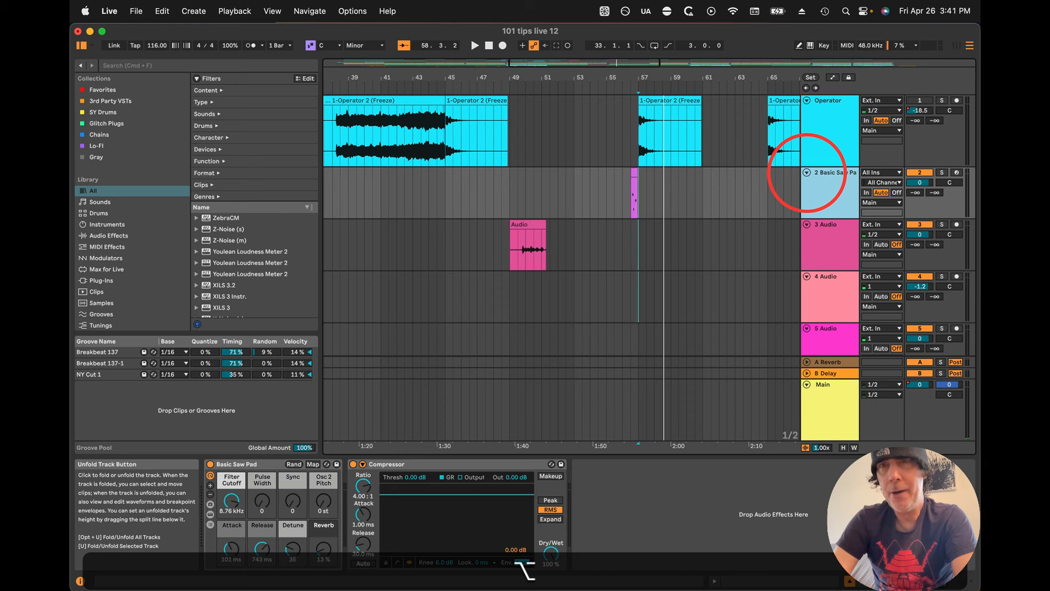
pyautogui.keyDown('alt'); pyautogui.click(807, 172); pyautogui.keyUp('alt')
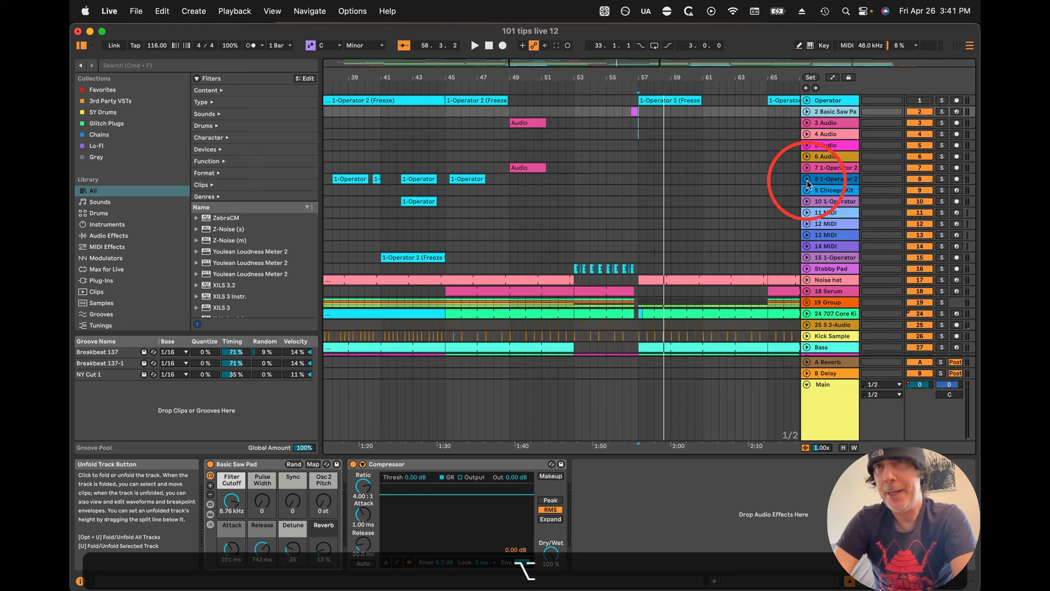
pyautogui.keyDown('alt'); pyautogui.click(808, 183); pyautogui.keyUp('alt')
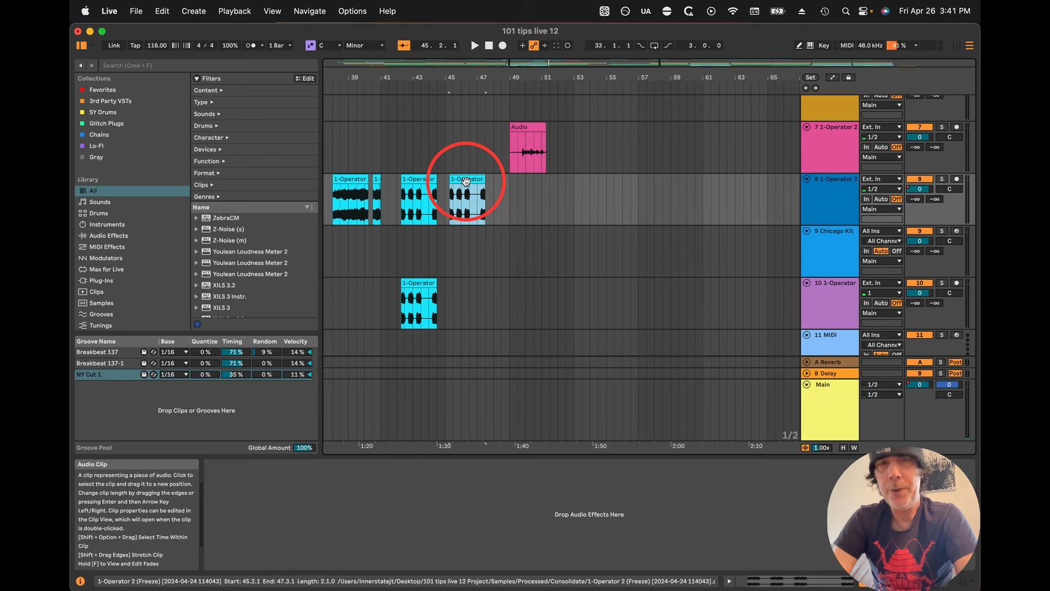
# Step: Select everything in the arrangement, and open the Chicago Kit MIDI clip to select its Snare Ewtery note at 1.2
pyautogui.press('super+a')
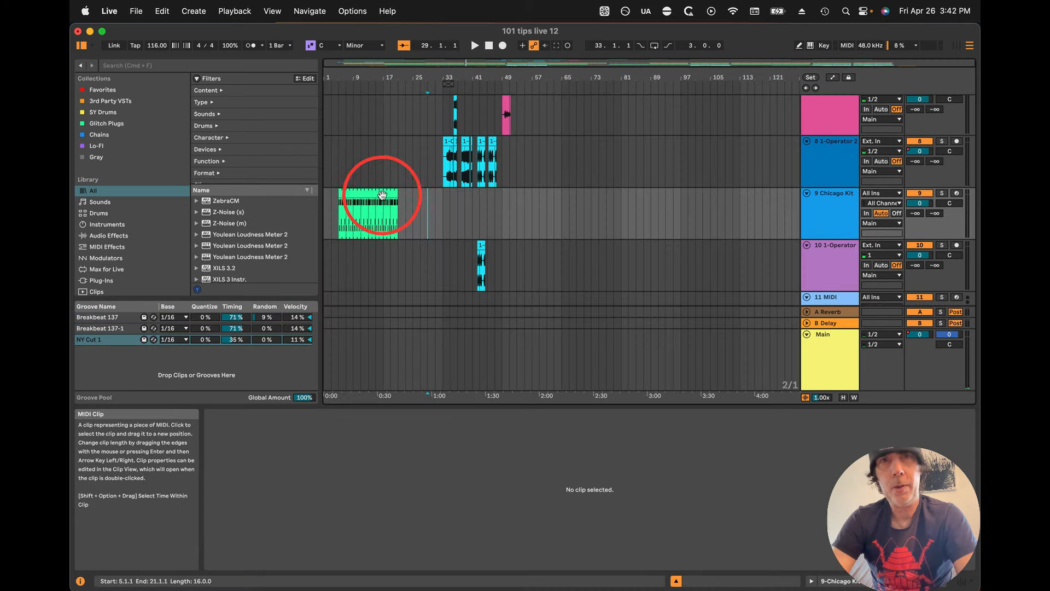
pyautogui.doubleClick(382, 195)
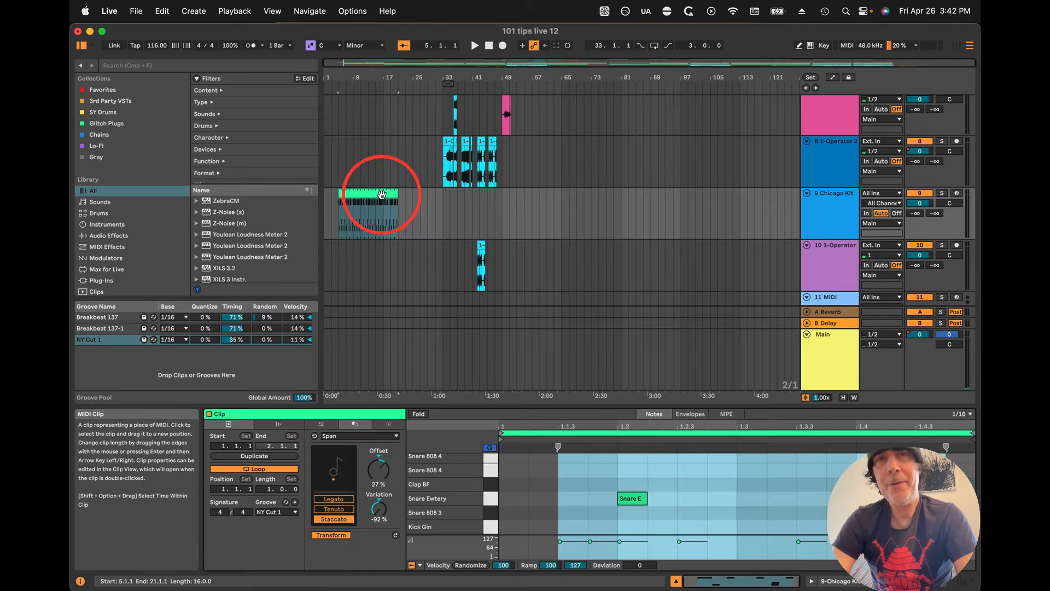
pyautogui.click(630, 498)
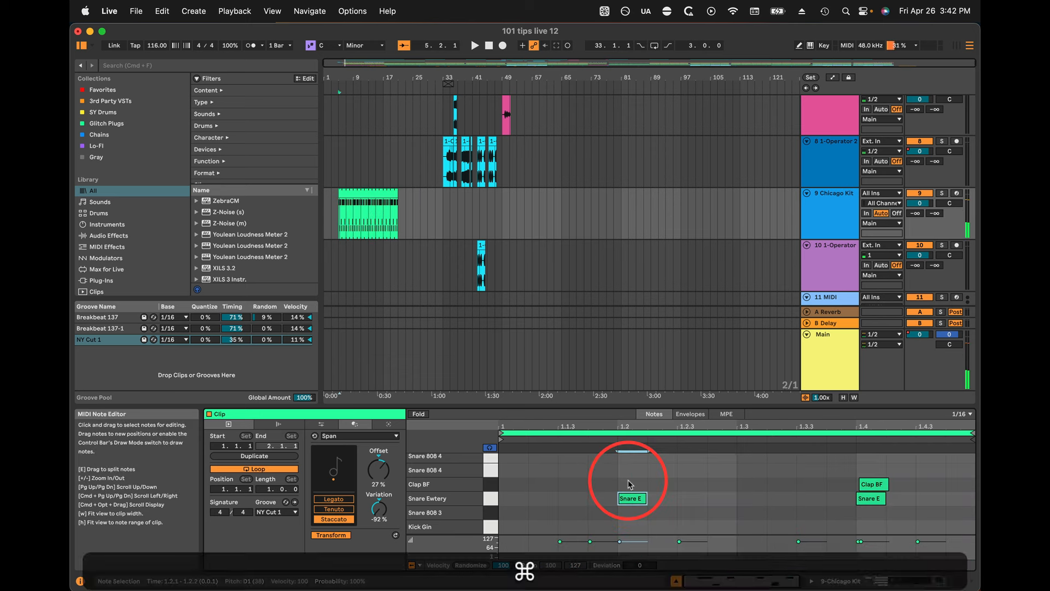
# Step: Show the automation lanes and enable Draw Mode, trying it on track 8's volume envelope and in the Chicago Kit clip's note editor
pyautogui.press('a')
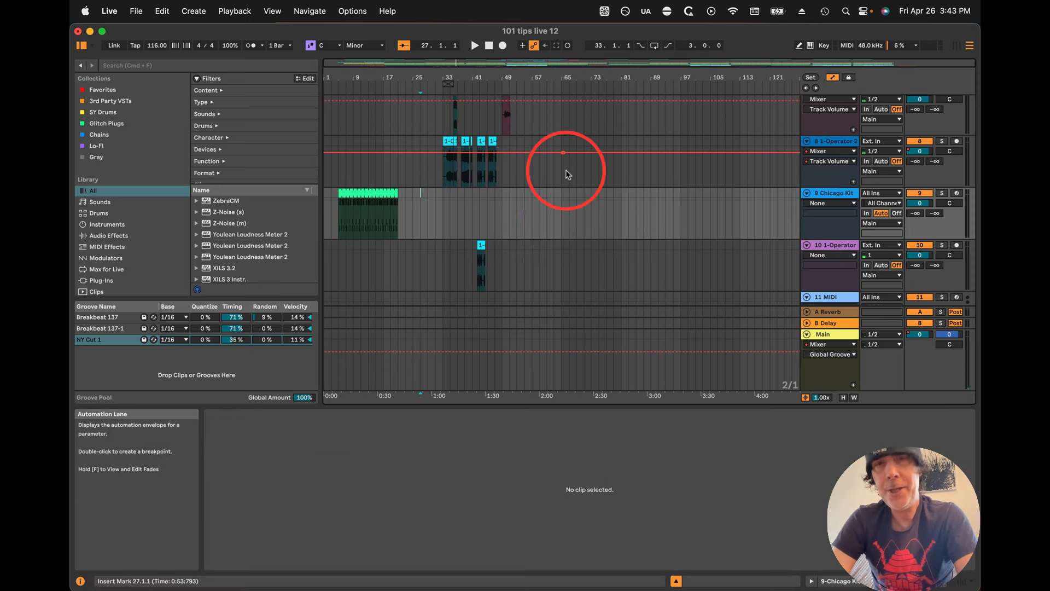
pyautogui.press('b')
pyautogui.moveTo(565, 163)
pyautogui.mouseDown()
pyautogui.moveTo(589, 171)
pyautogui.moveTo(636, 154)
pyautogui.moveTo(660, 165)
pyautogui.mouseUp()
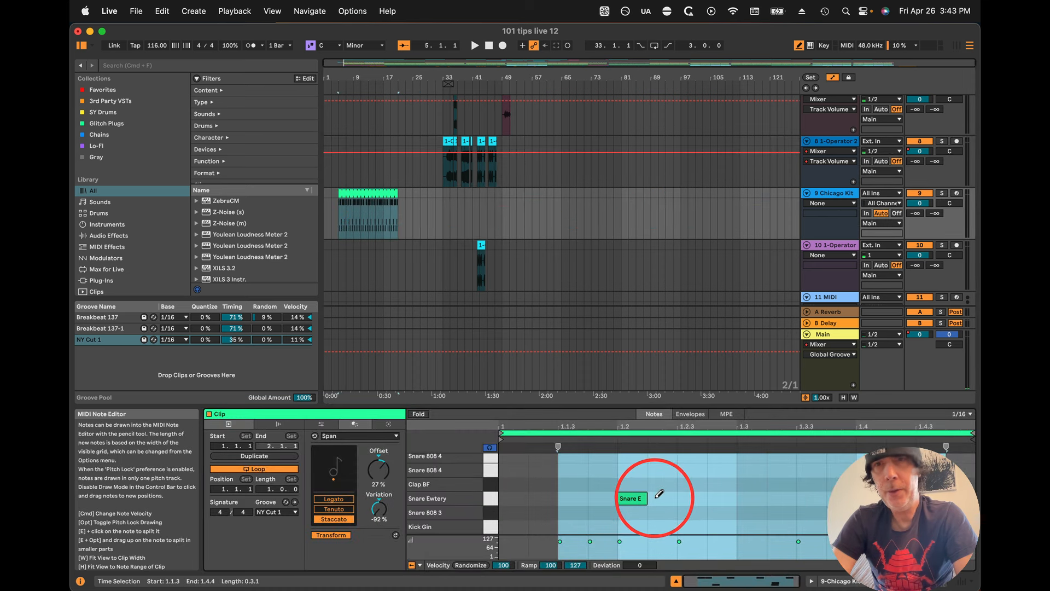
pyautogui.moveTo(651, 484)
pyautogui.mouseDown()
pyautogui.moveTo(691, 483)
pyautogui.moveTo(722, 455)
pyautogui.moveTo(758, 497)
pyautogui.moveTo(787, 498)
pyautogui.moveTo(802, 478)
pyautogui.mouseUp()
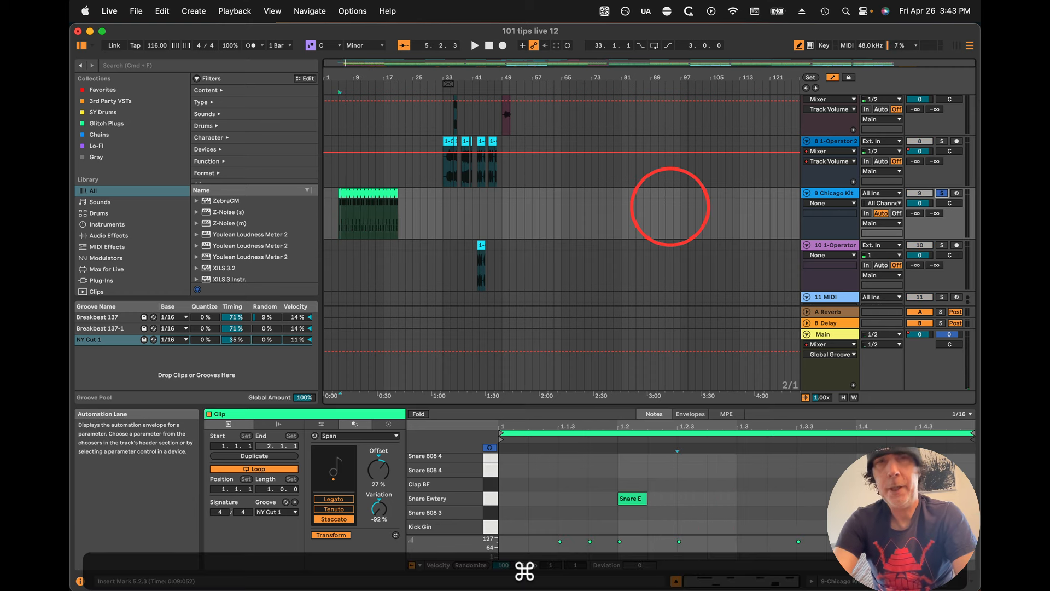
# Step: Search the browser for "kick", browse the results and clear the search
pyautogui.press('super+f')
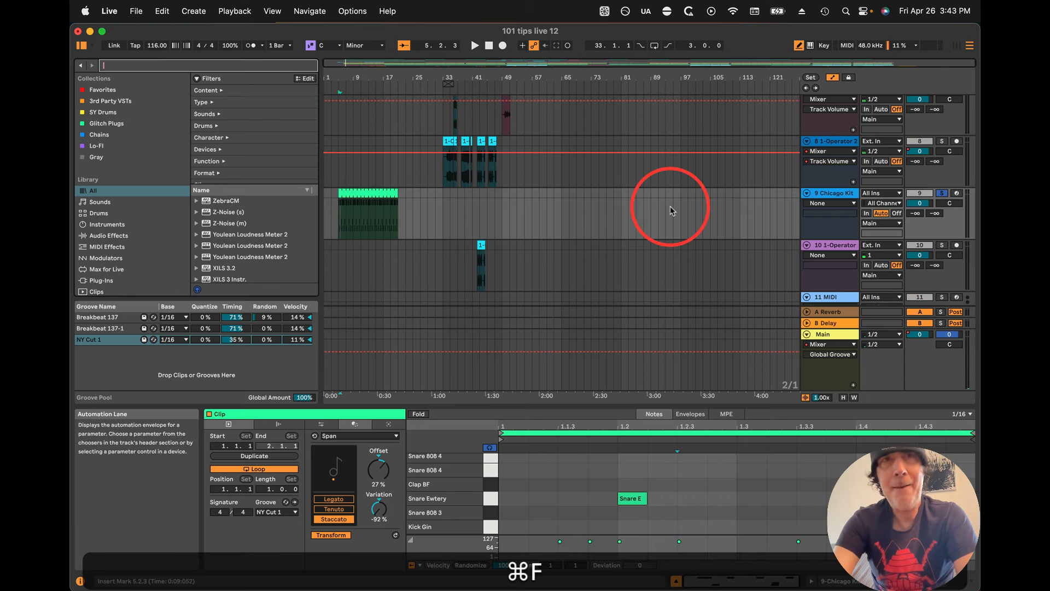
pyautogui.write('ki')
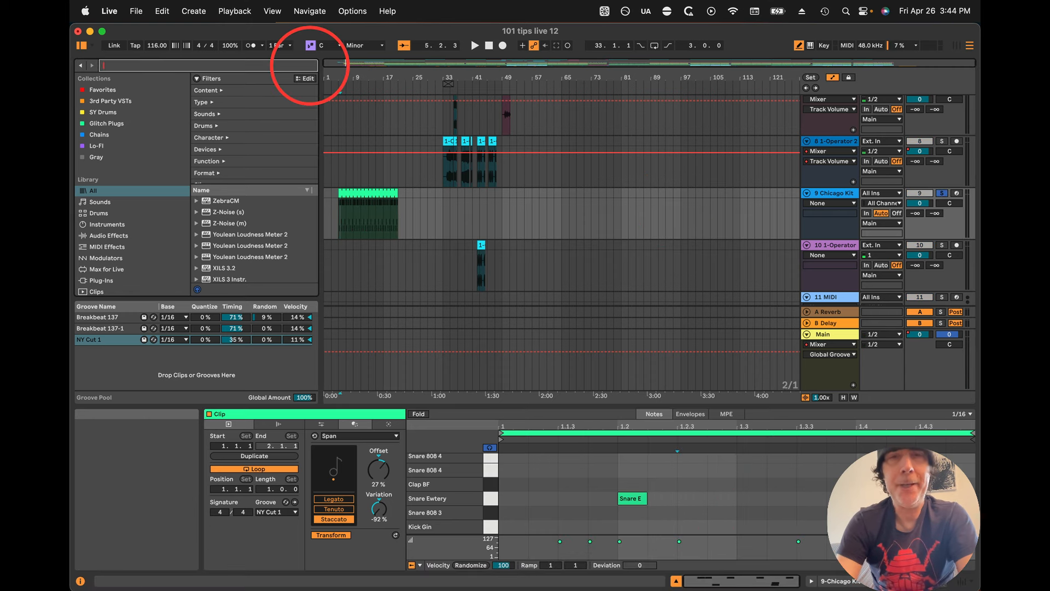
pyautogui.write('ck')
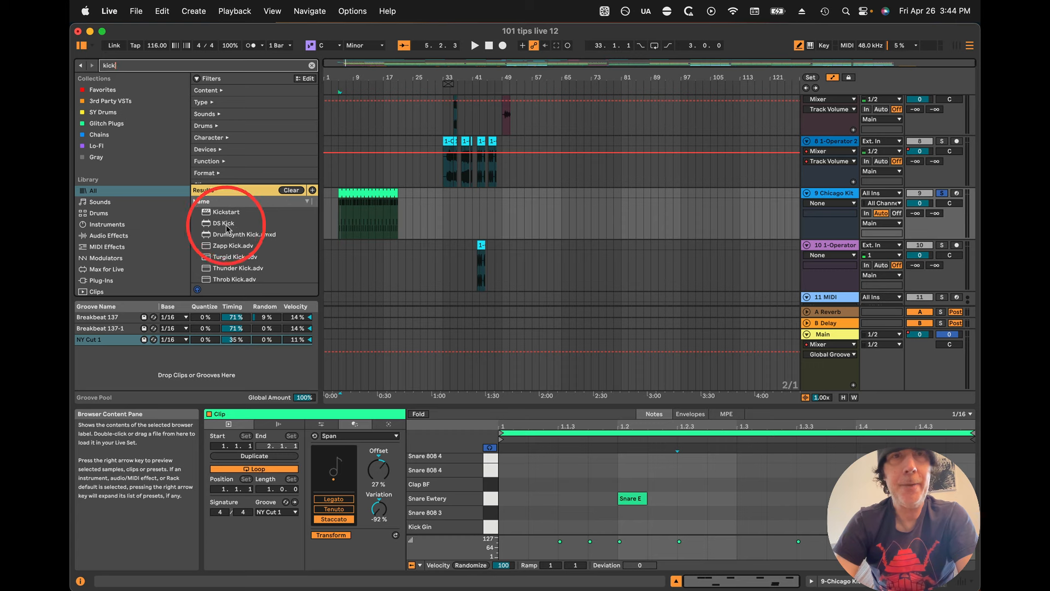
pyautogui.scroll(-5, 232, 243)
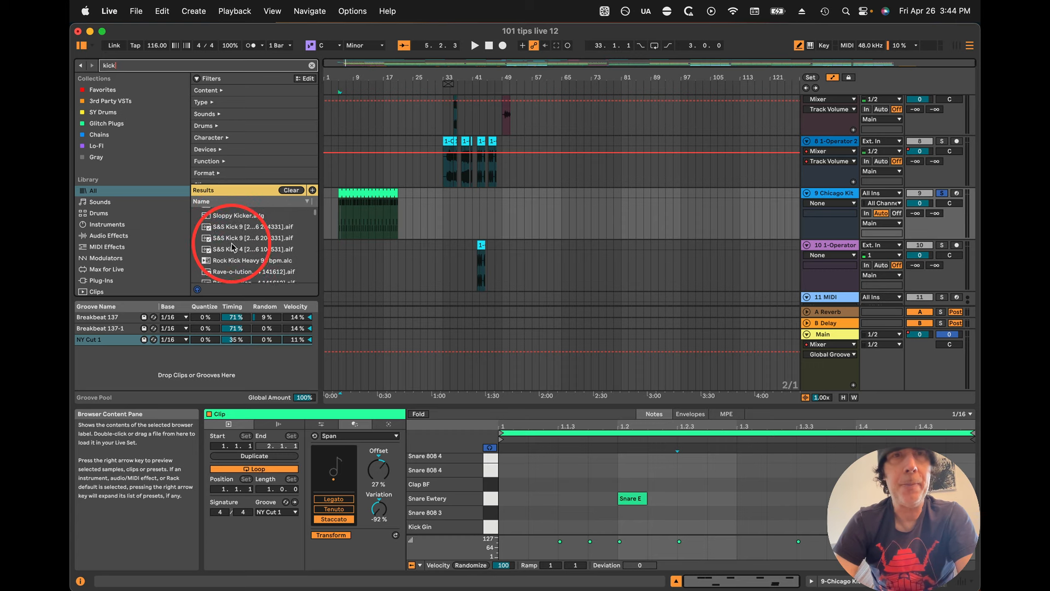
pyautogui.press('Escape')
# Step: Place the insert marker at bar 73 on the Chicago Kit track and start playback from there
pyautogui.click(592, 211)
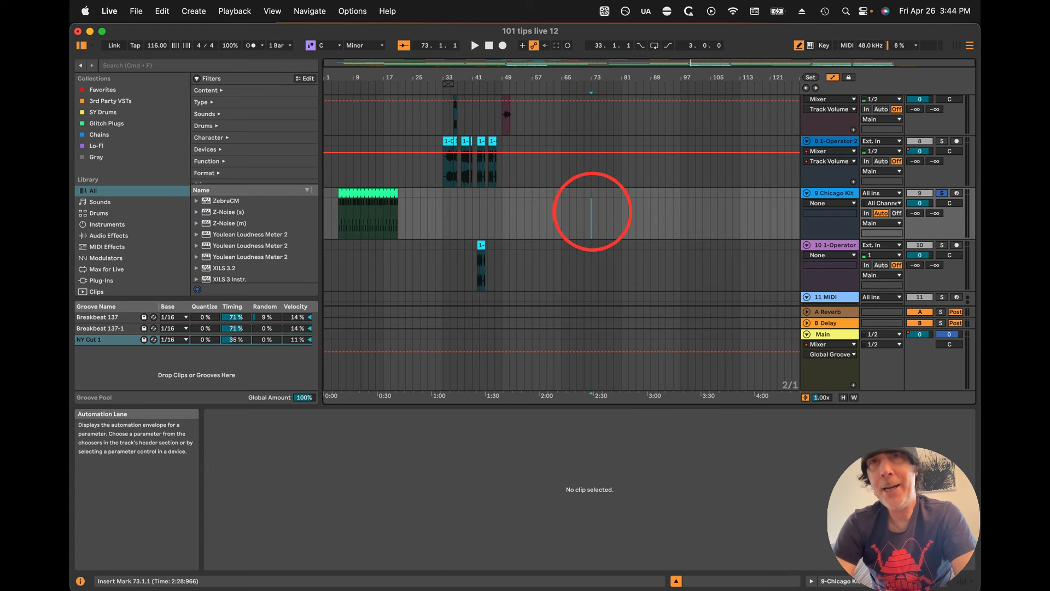
pyautogui.press('space')
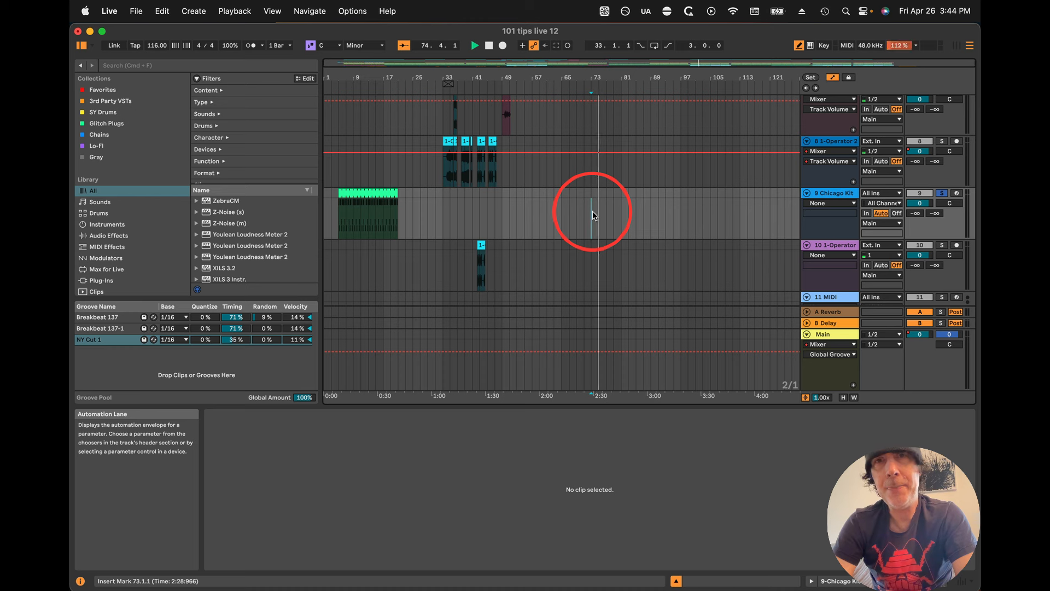
# Step: Stop playback, continue it from the stopped position and stop again, and briefly replay from the bar 73 insert marker
pyautogui.press('space')
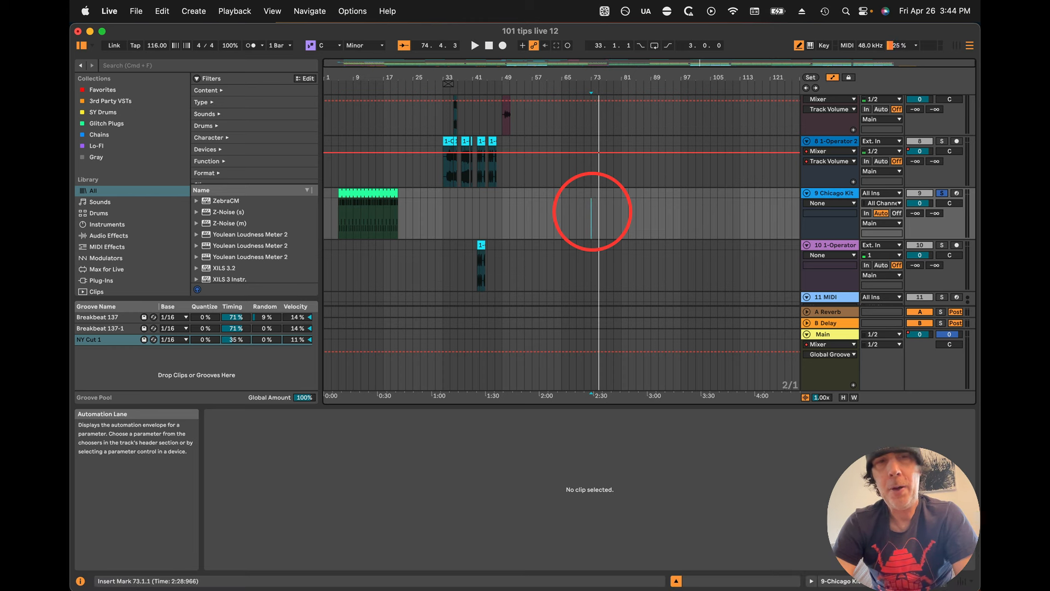
pyautogui.press('shift')
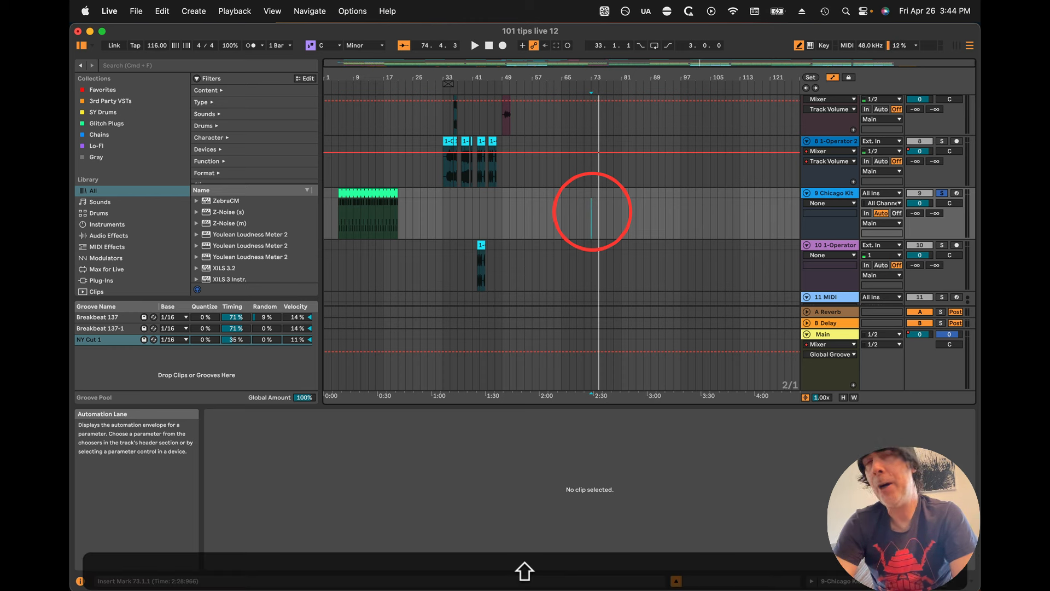
pyautogui.hotkey('shift', 'space')
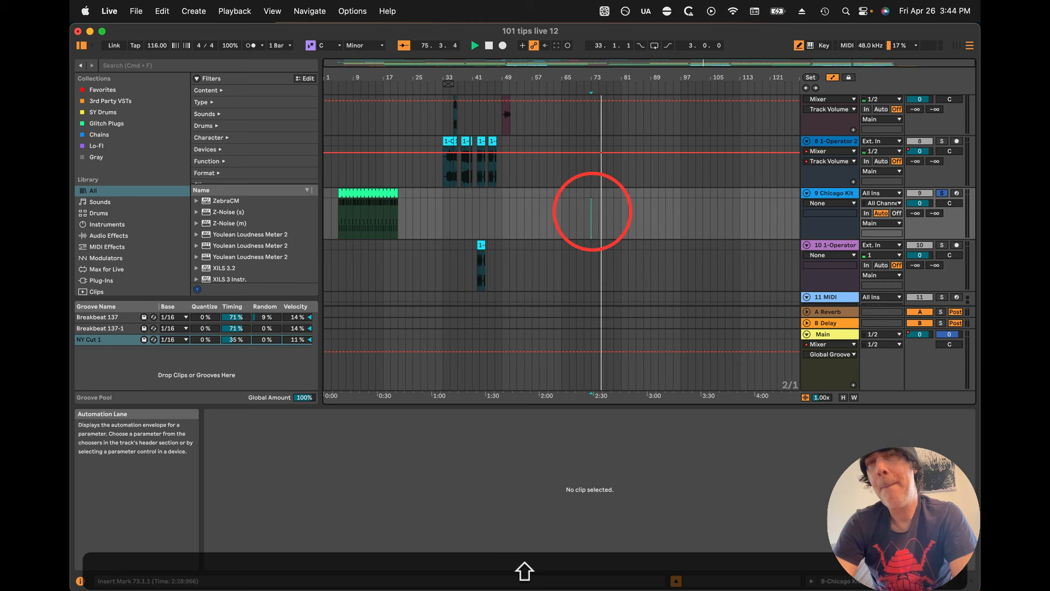
pyautogui.hotkey('shift', 'space')
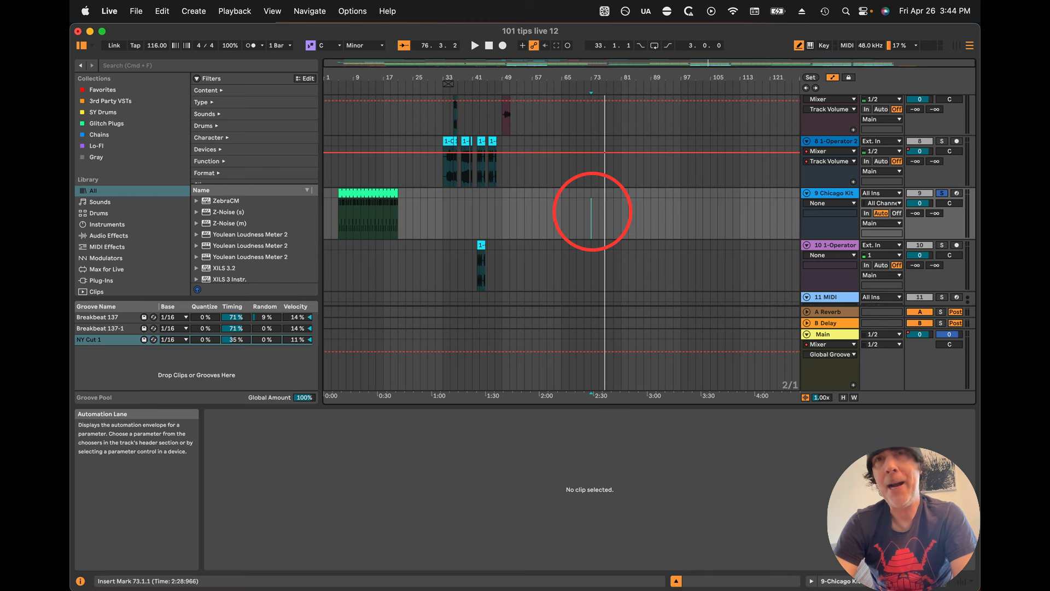
pyautogui.press('space')
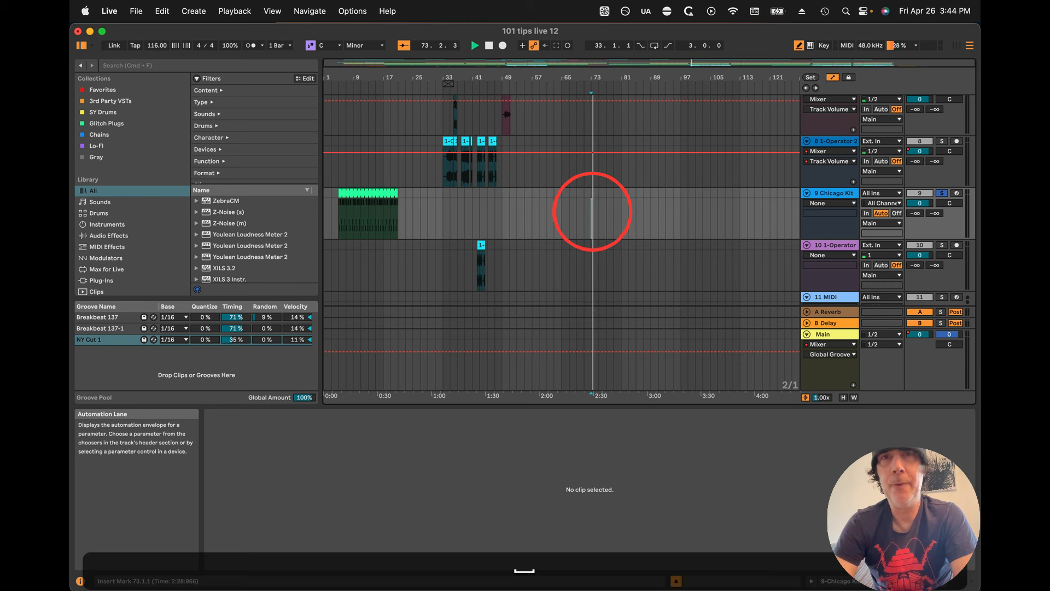
pyautogui.press('space')
# Step: Turn on the computer MIDI keyboard
pyautogui.press('m')
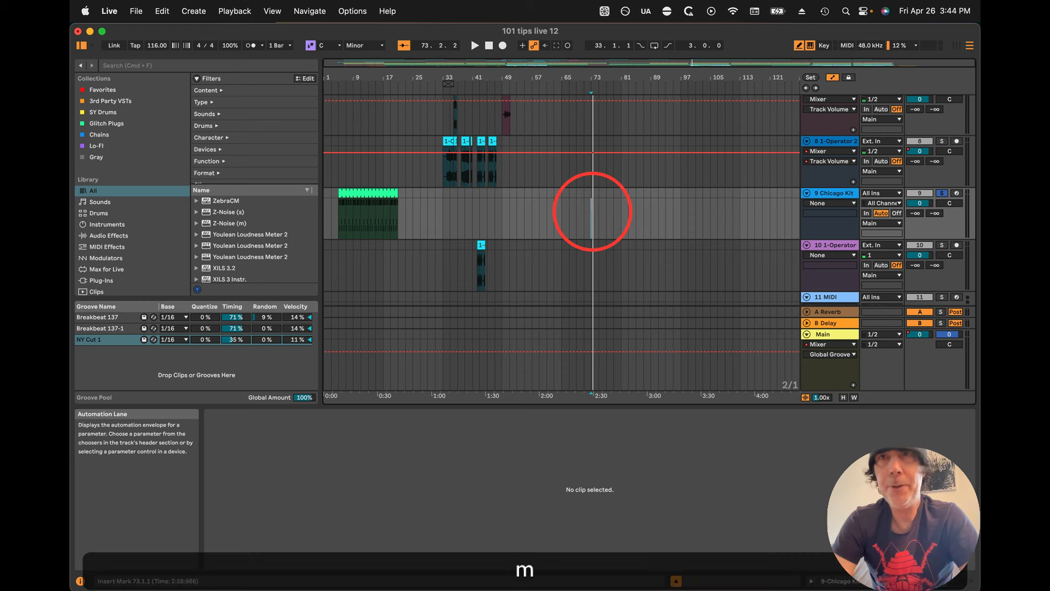
pyautogui.press('m')
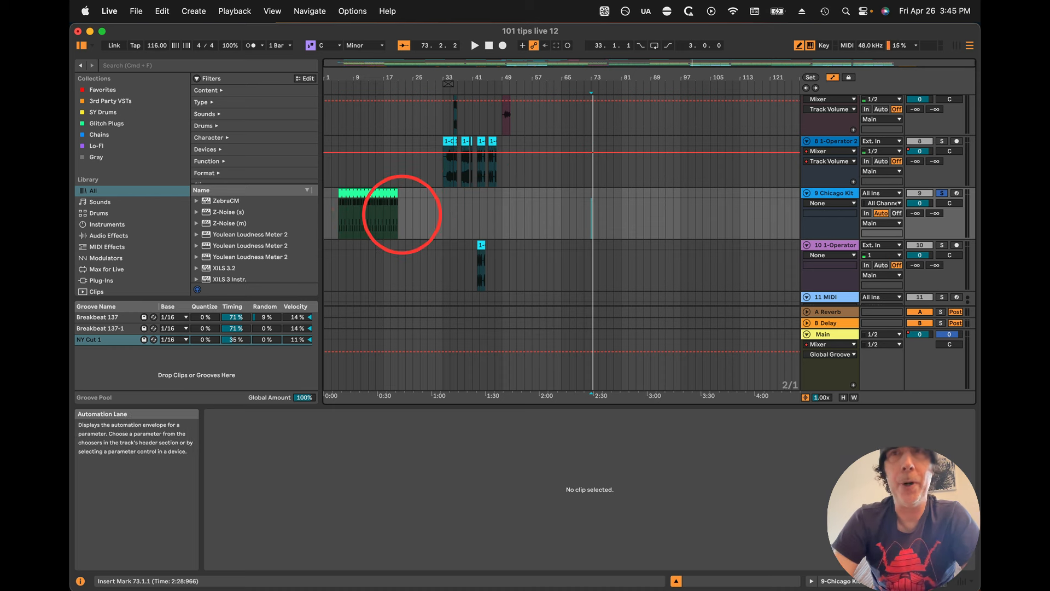
# Step: Select the Chicago Kit clip and switch the detail area to the track's devices and back to the clip
pyautogui.click(383, 215)
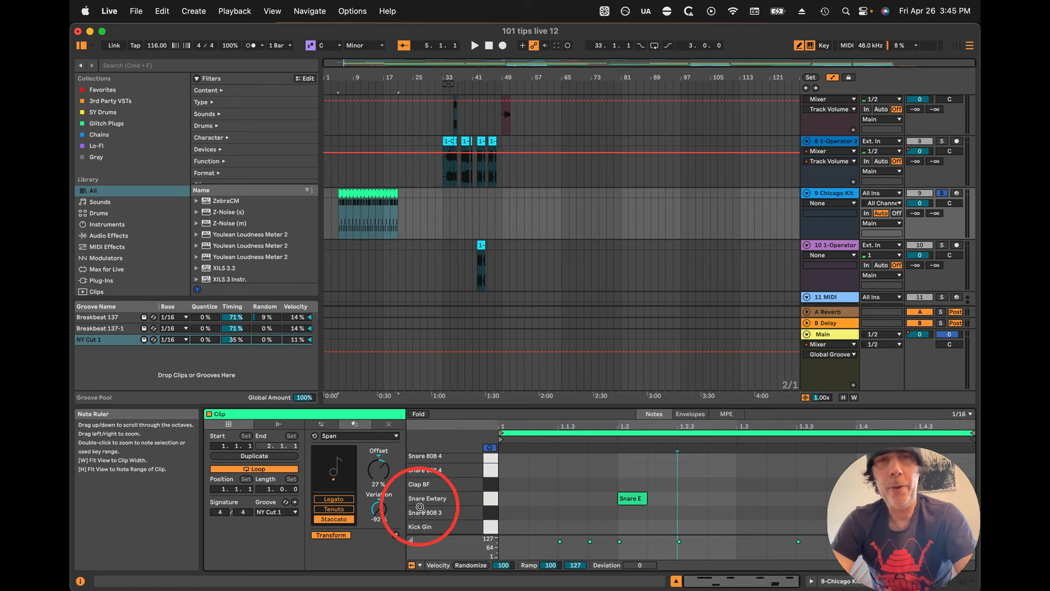
pyautogui.press('shift')
pyautogui.hotkey('shift', 'Tab')
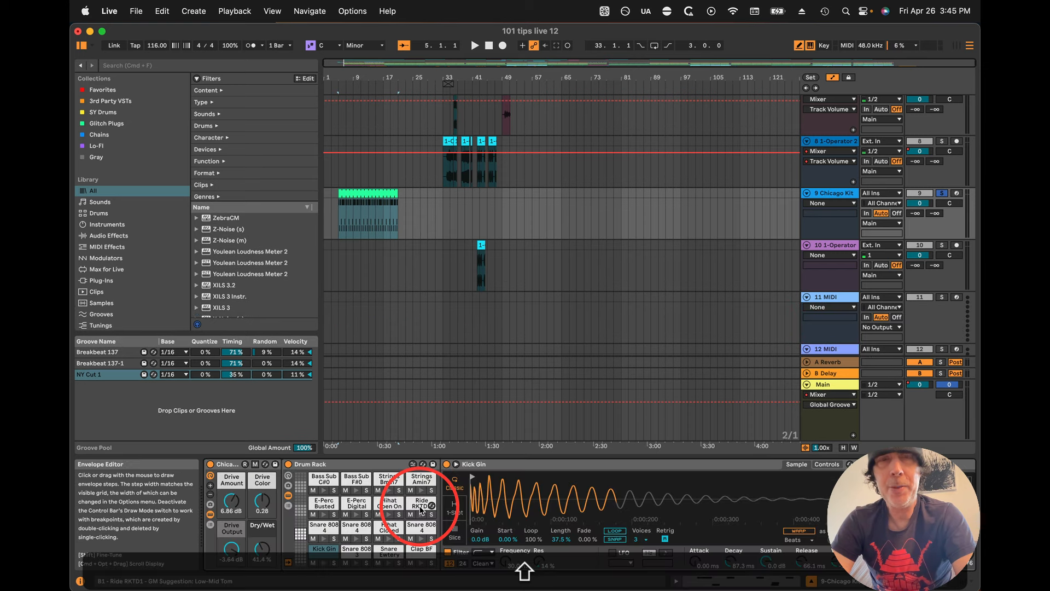
pyautogui.hotkey('shift', 'Tab')
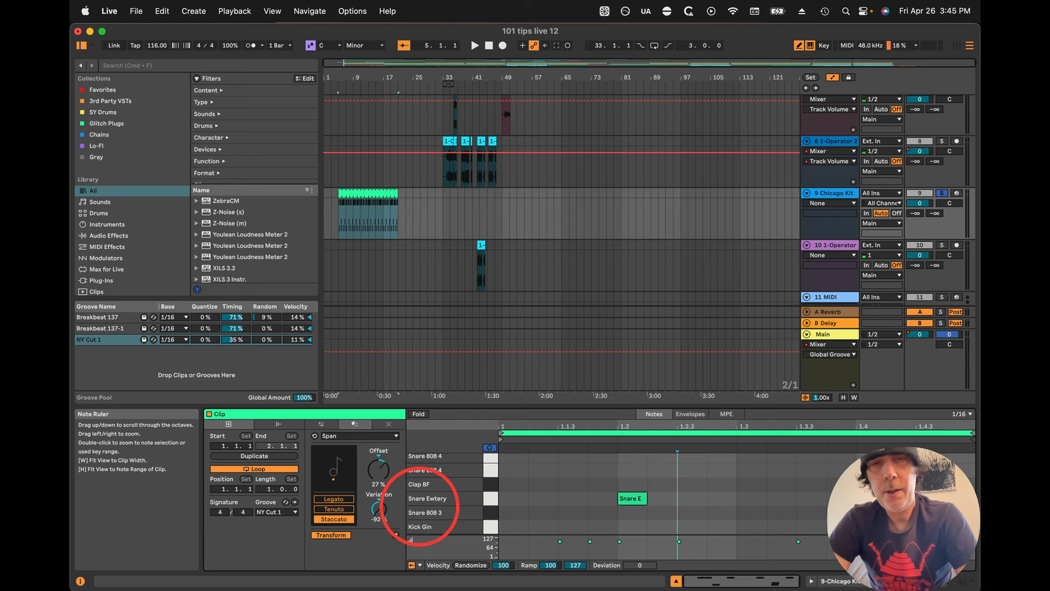
# Step: Show the mixer with its In/Out section beneath the arrangement, and hide the mixer again
pyautogui.press('alt+super+m')
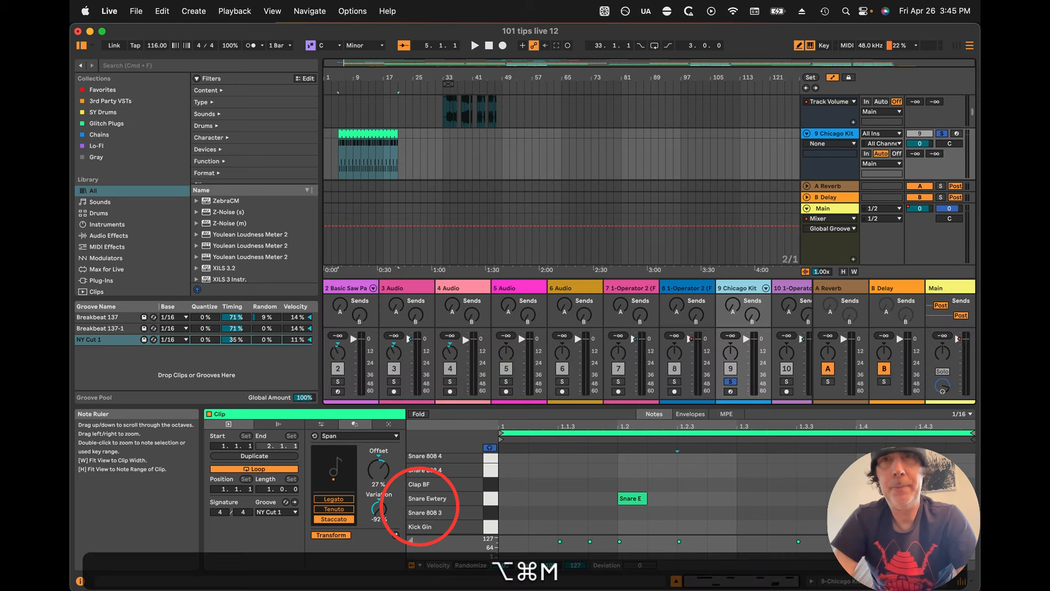
pyautogui.press('alt+super+i')
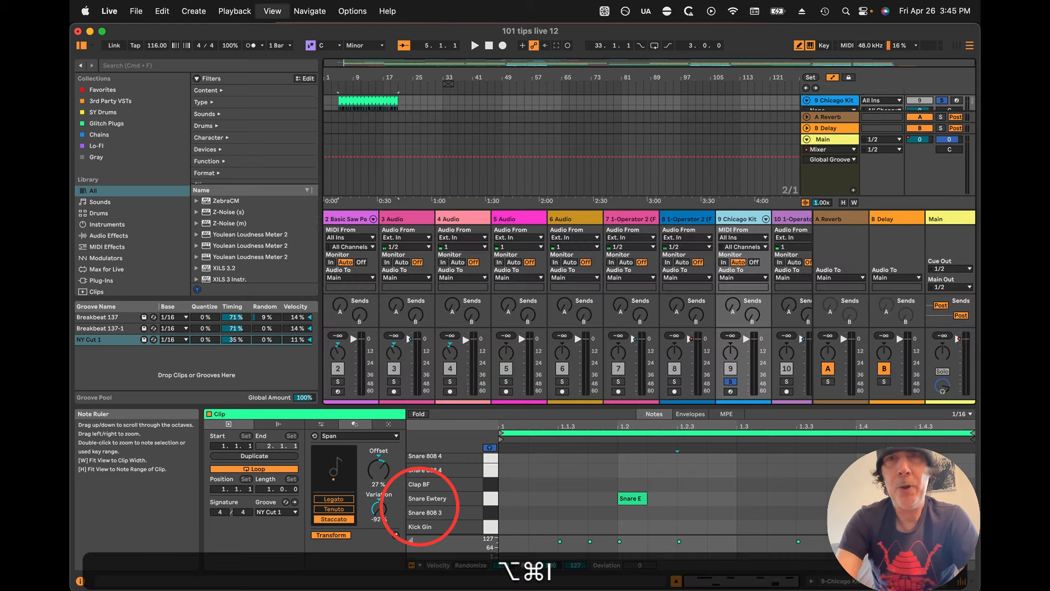
pyautogui.press('alt+super+m')
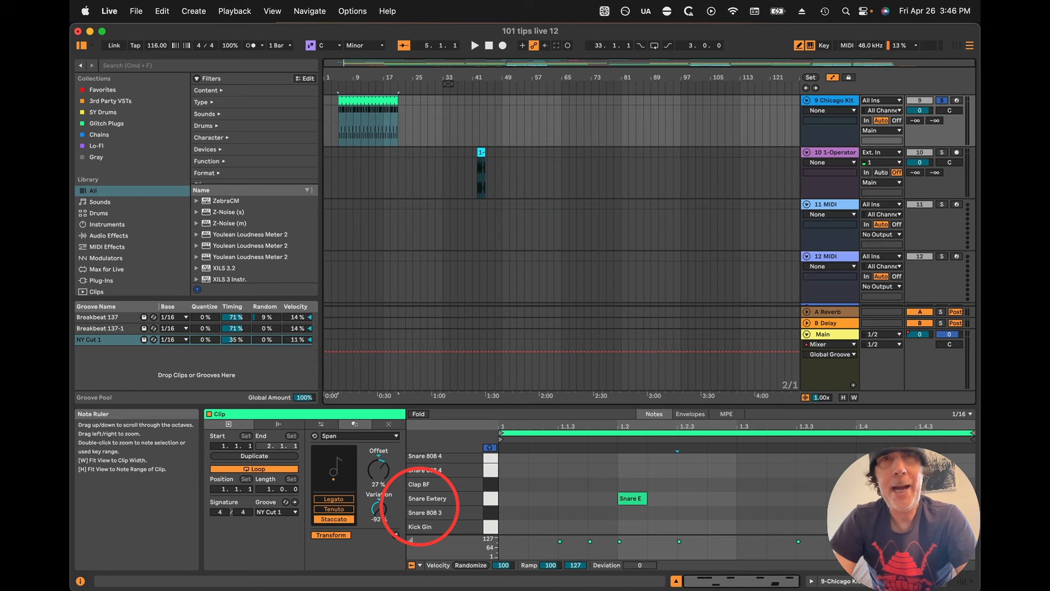
# Step: Switch to Session View and toggle the visibility of its mixer and In/Out sections
pyautogui.press('Tab')
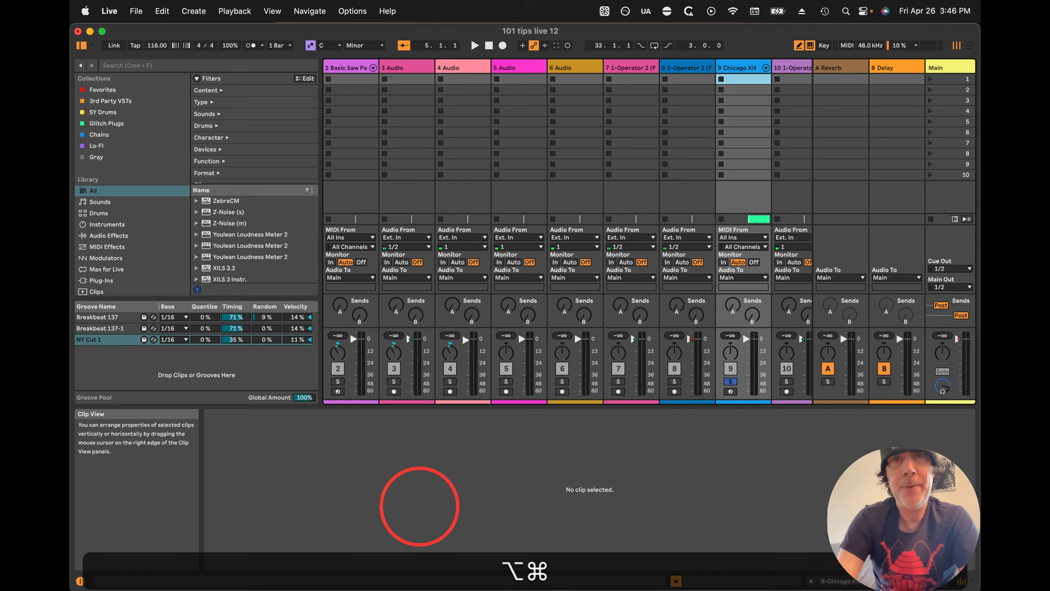
pyautogui.press('alt+super+m')
pyautogui.press('alt+super+m')
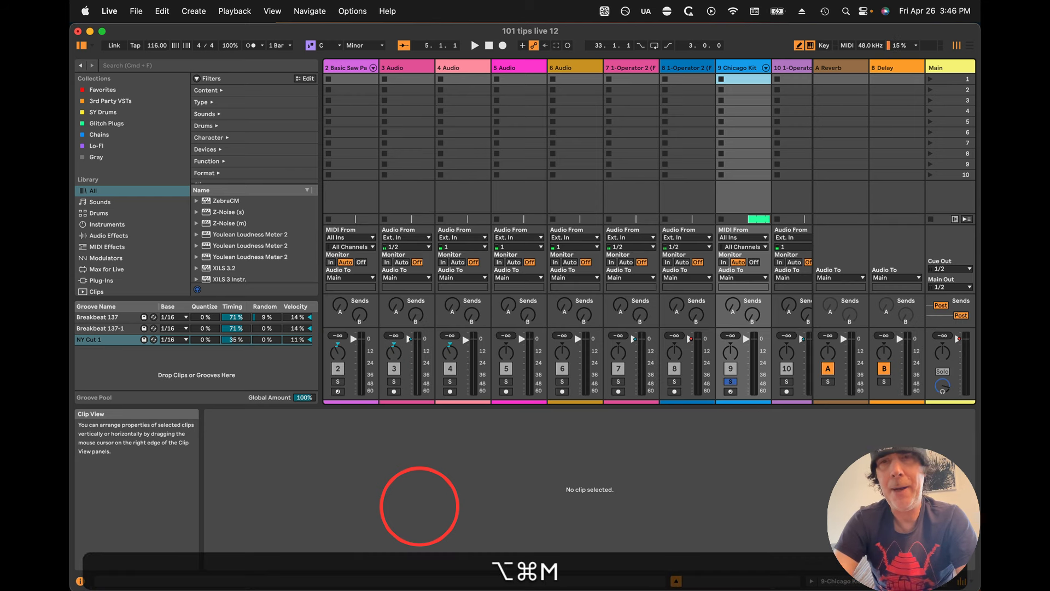
pyautogui.press('alt+super+i')
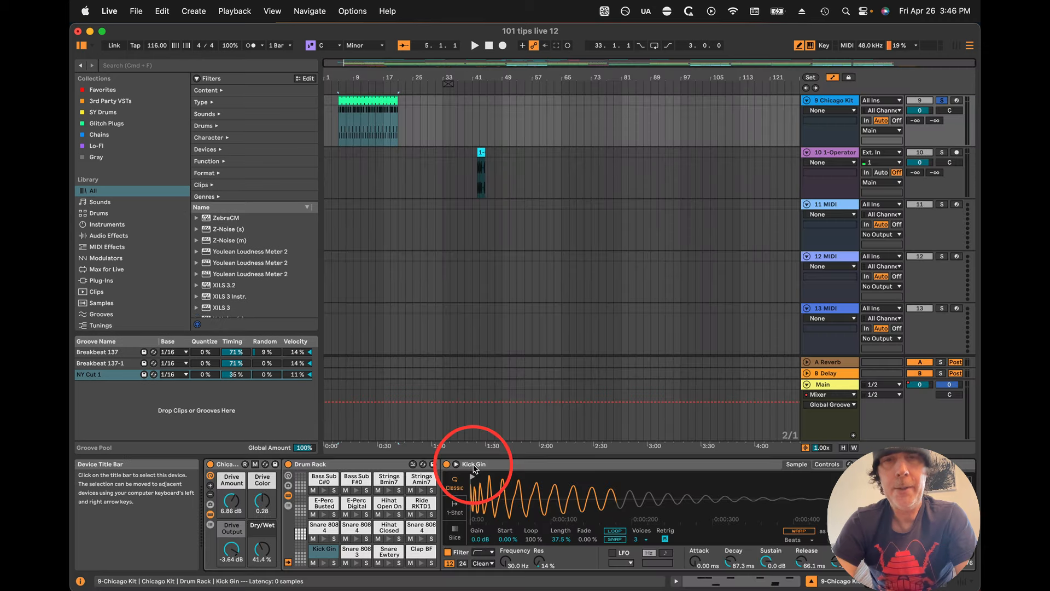
# Step: Enter MIDI mapping mode, select the Chicago Kit's Drive Amount macro as the target, and exit without assigning a control
pyautogui.press('super+m')
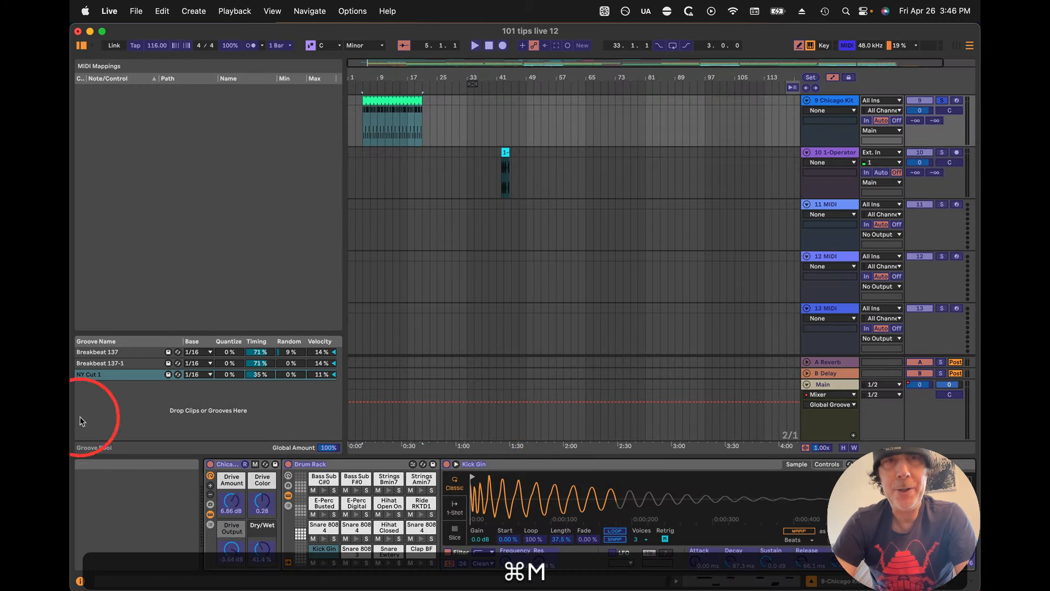
pyautogui.click(232, 501)
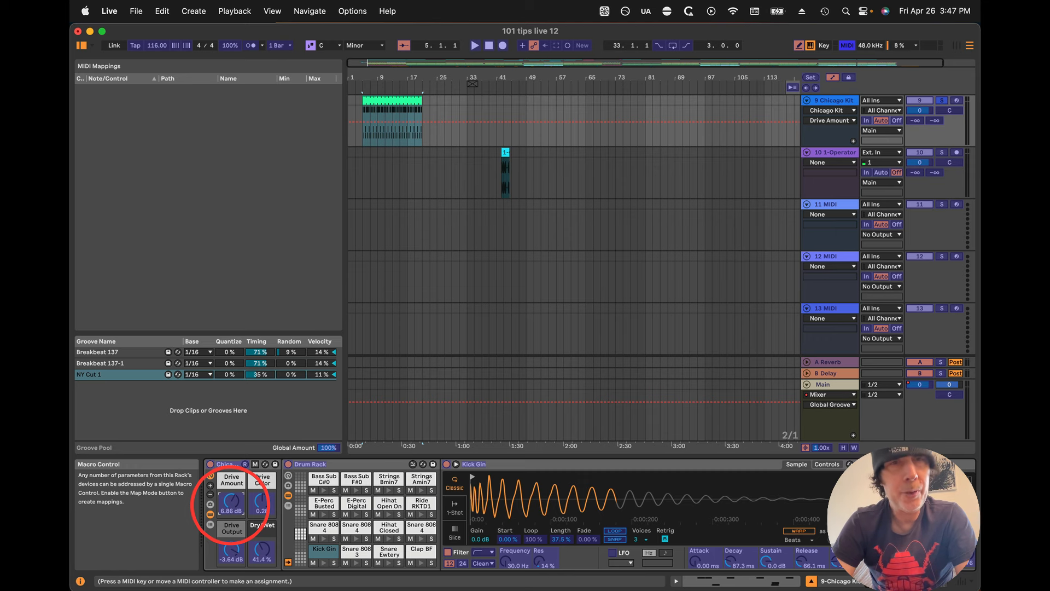
pyautogui.press('super+m')
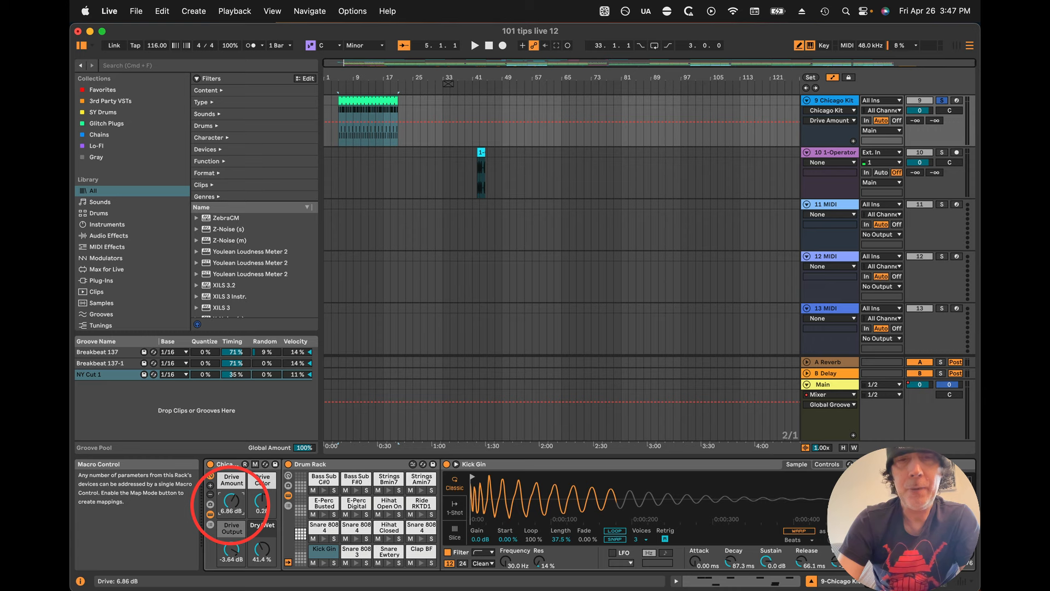
# Step: Map the 1 key to the Chicago Kit track's activator in key mapping mode and try it out
pyautogui.press('super+k')
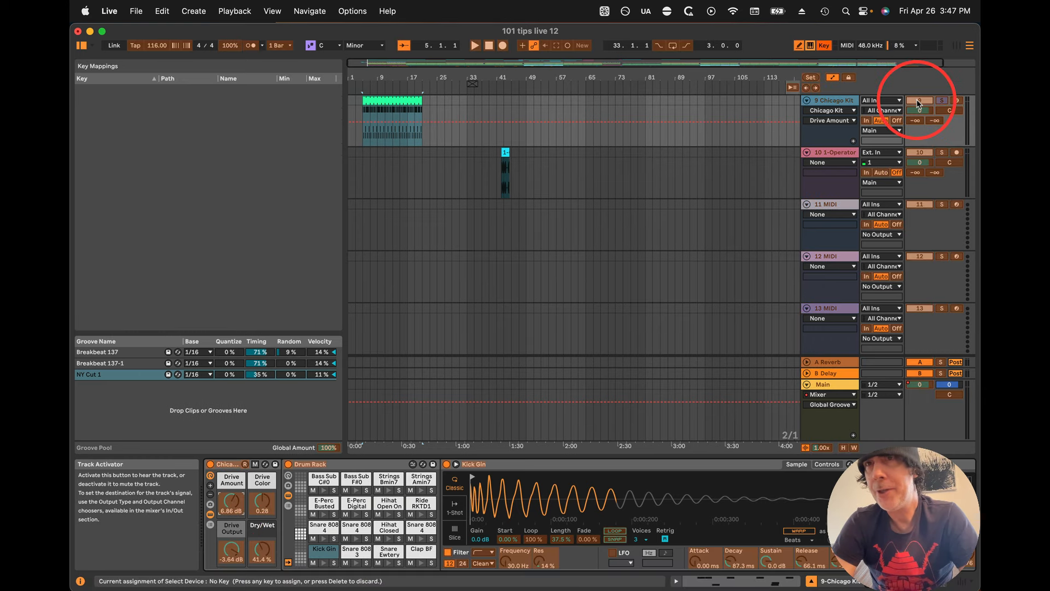
pyautogui.click(919, 102)
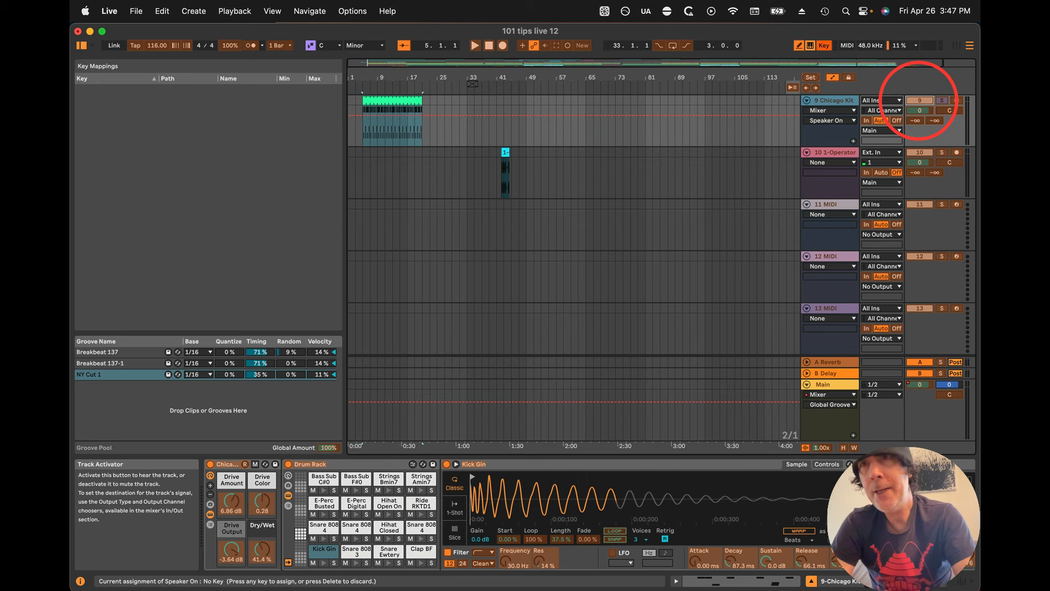
pyautogui.press('super+k')
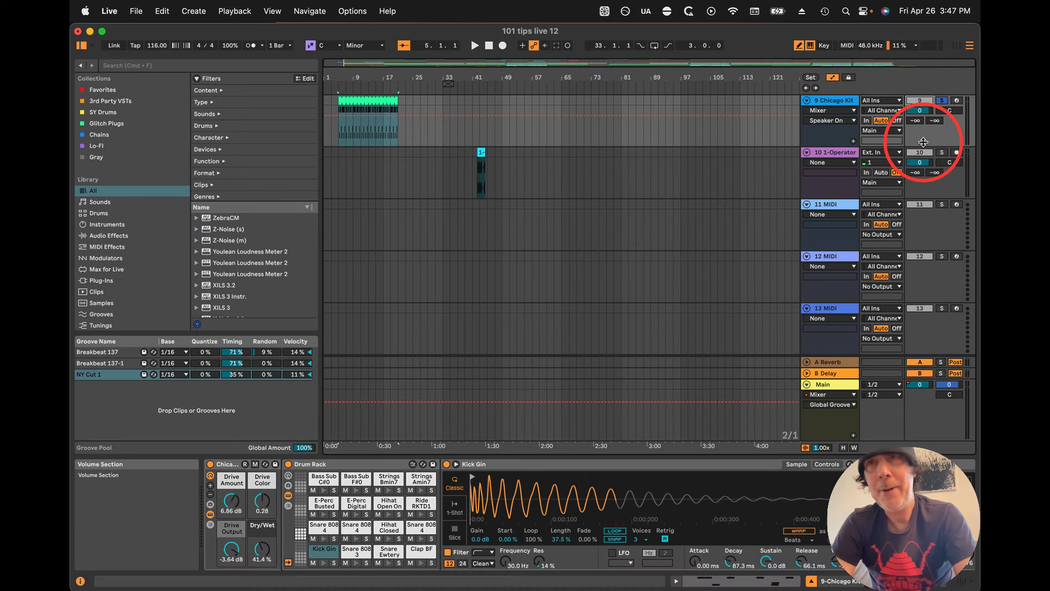
pyautogui.press('i')
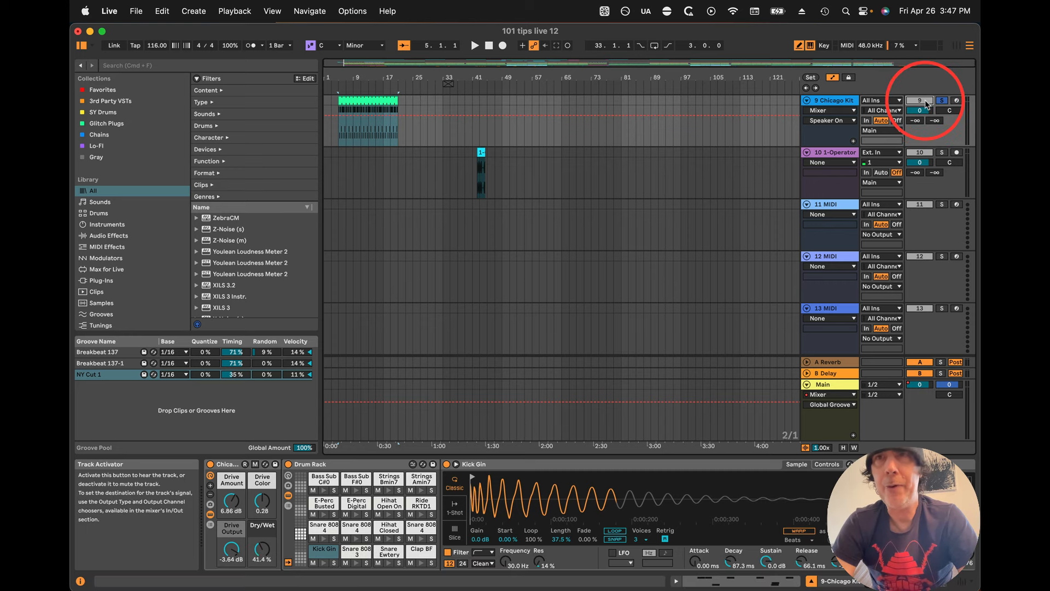
# Step: Delete the key mapping from the Chicago Kit track's activator and leave key mapping mode
pyautogui.press('super+k')
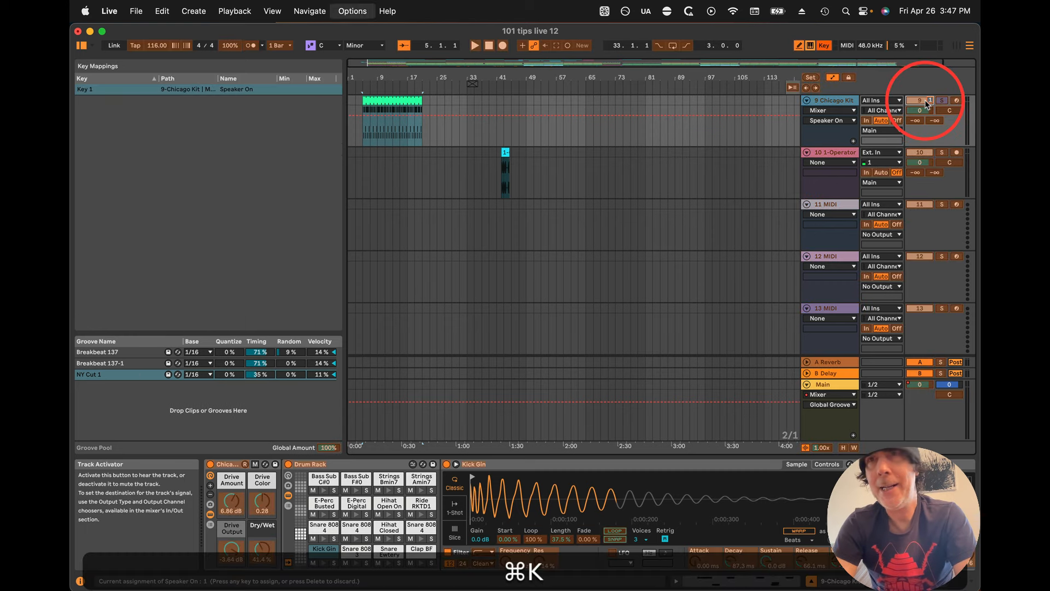
pyautogui.click(930, 101)
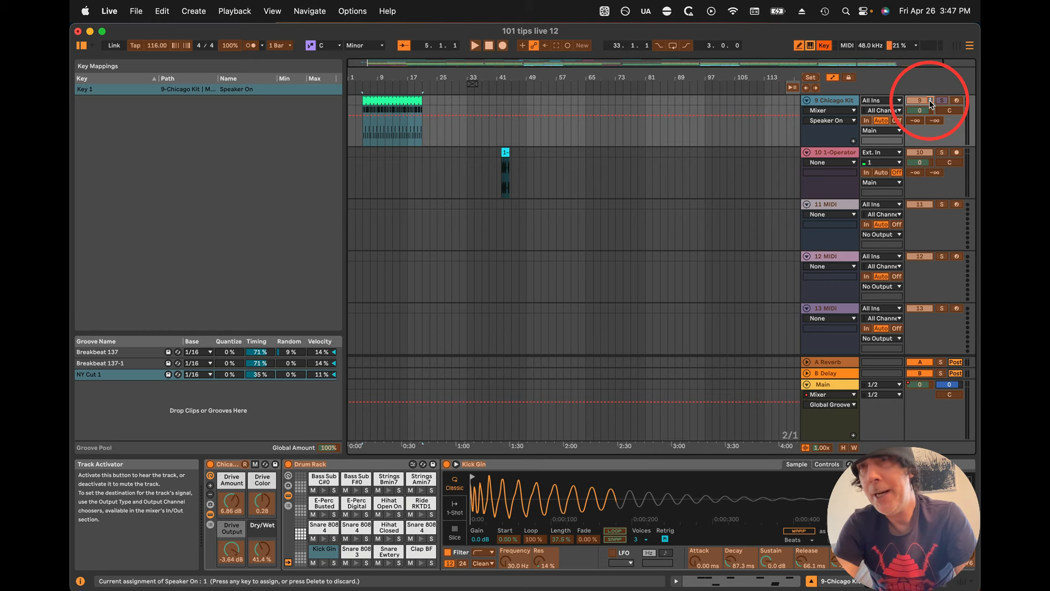
pyautogui.press('BackSpace')
pyautogui.press('super+k')
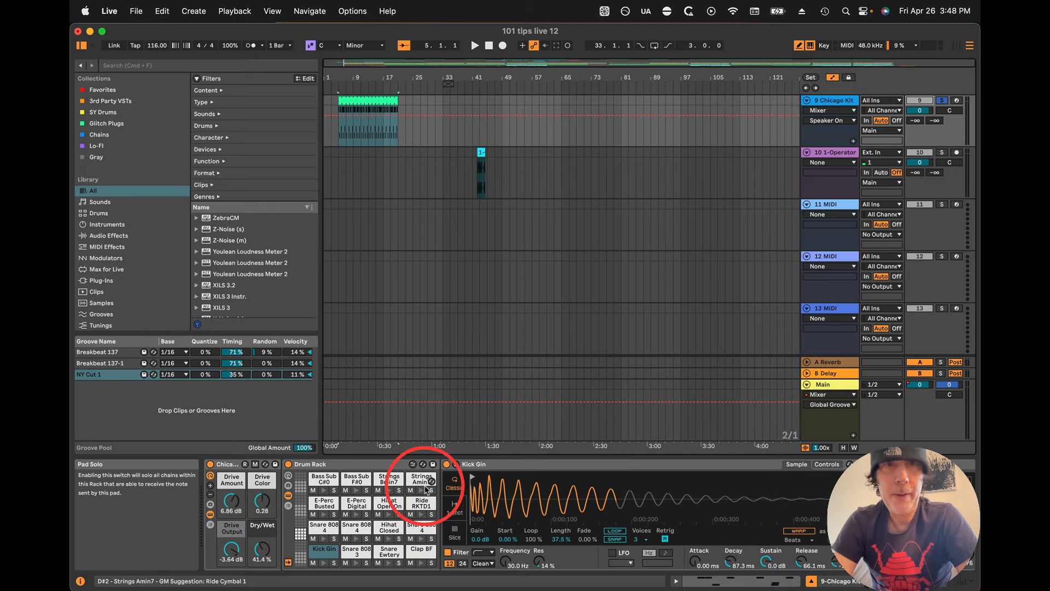
# Step: Fine-tune the Chicago Kit's Drive Amount macro to 6.97 dB
pyautogui.press('shift')
pyautogui.click(233, 501)
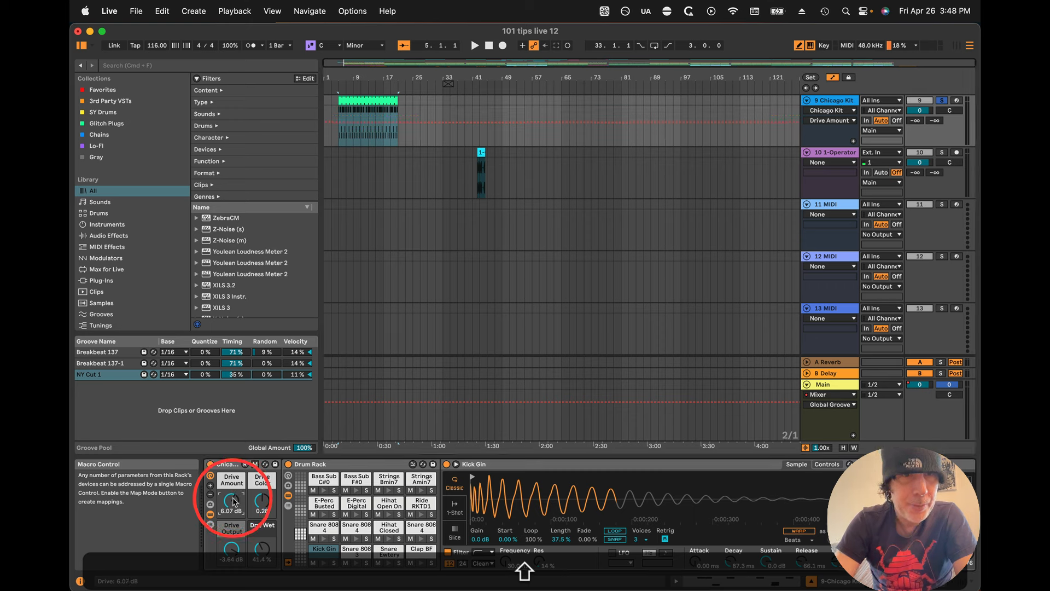
pyautogui.moveTo(233, 501); pyautogui.dragTo(233, 498)
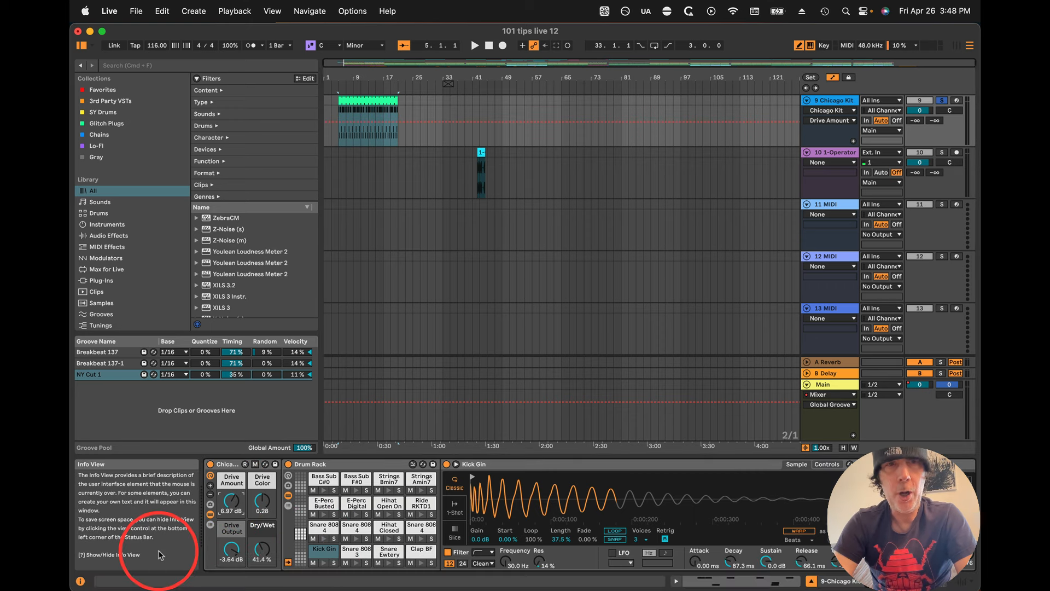
pyautogui.press('shift')
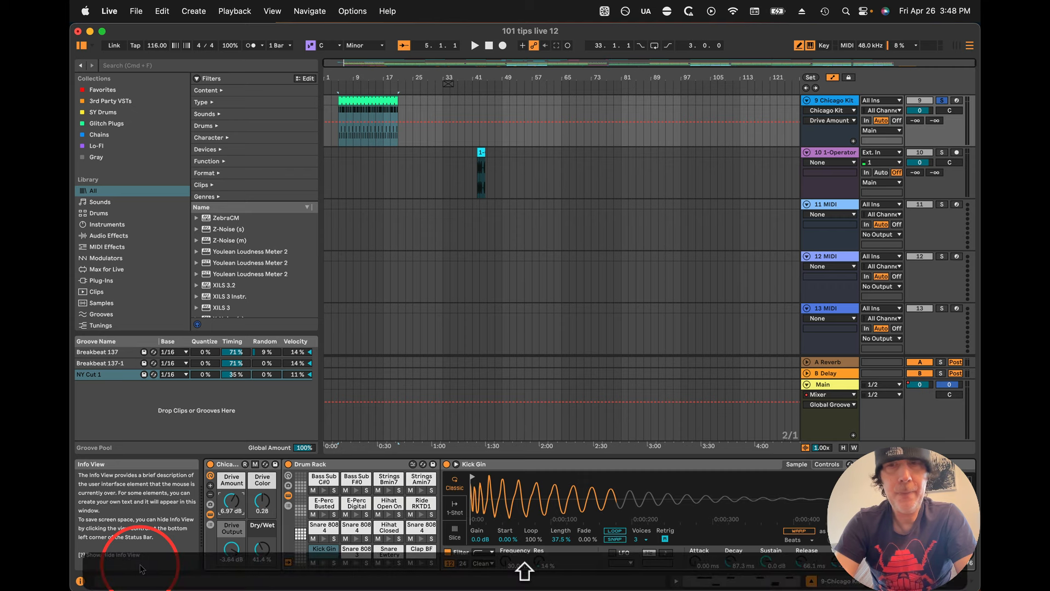
# Step: Place the insert marker at 76.1.3 on the 11 MIDI track and play briefly from there with Follow off
pyautogui.click(721, 233)
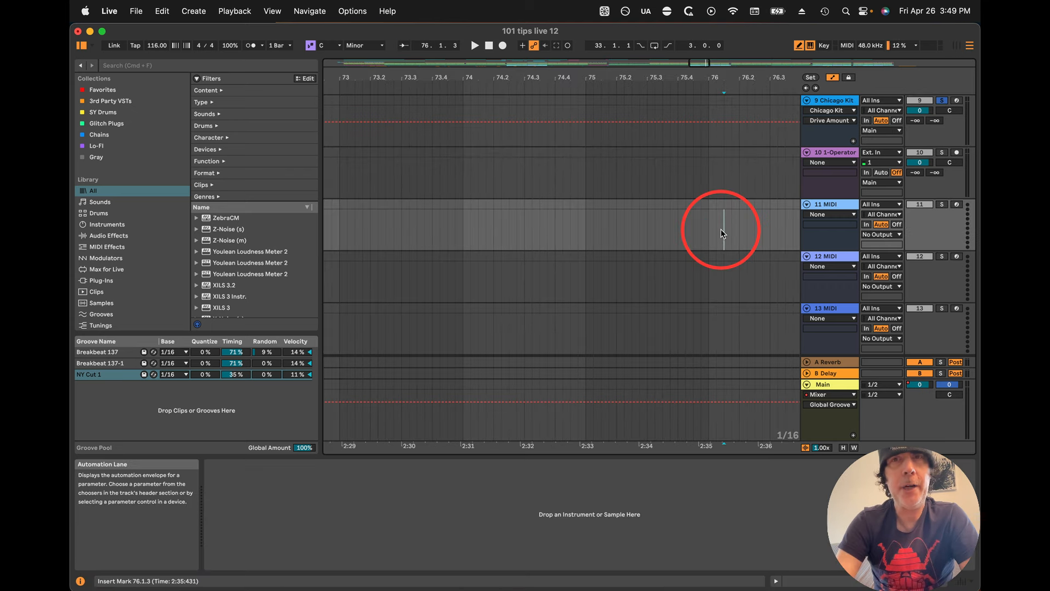
pyautogui.press('space')
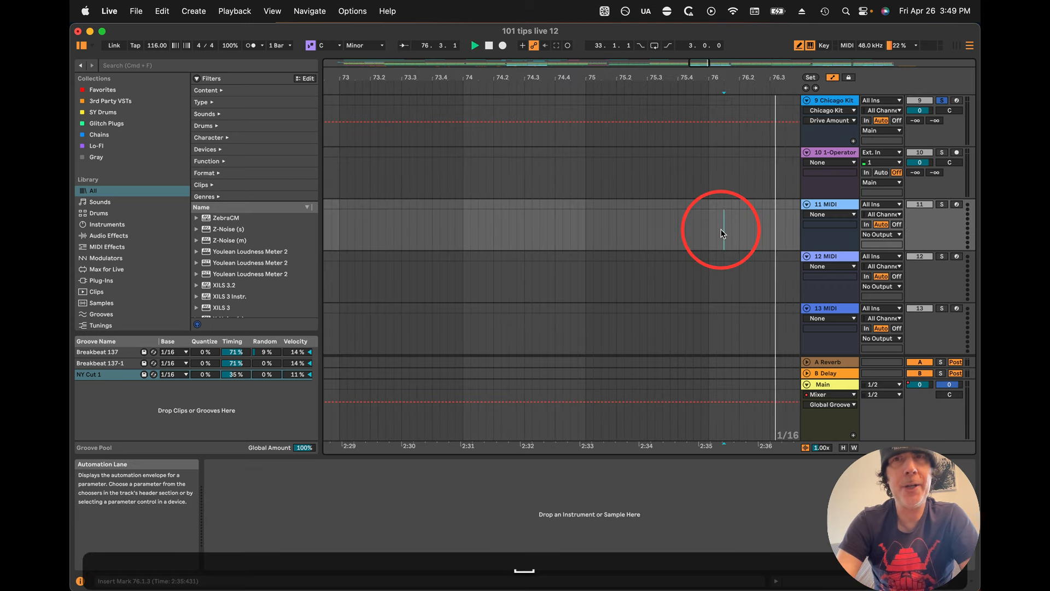
pyautogui.press('space')
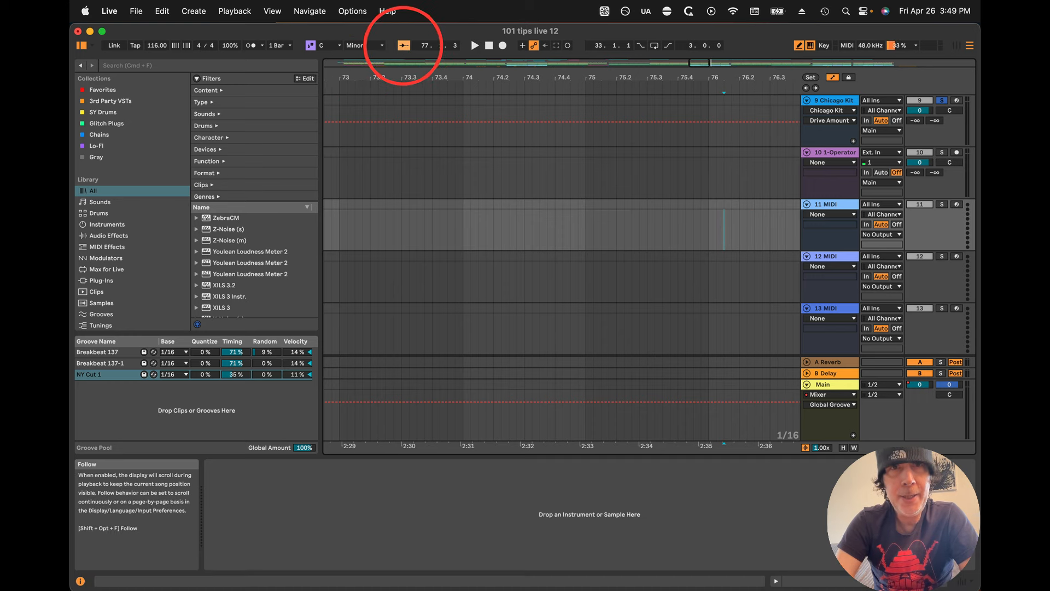
# Step: Play from 74.3.3 on the 11 MIDI track with Follow on, and turn Follow off
pyautogui.click(542, 221)
pyautogui.press('space')
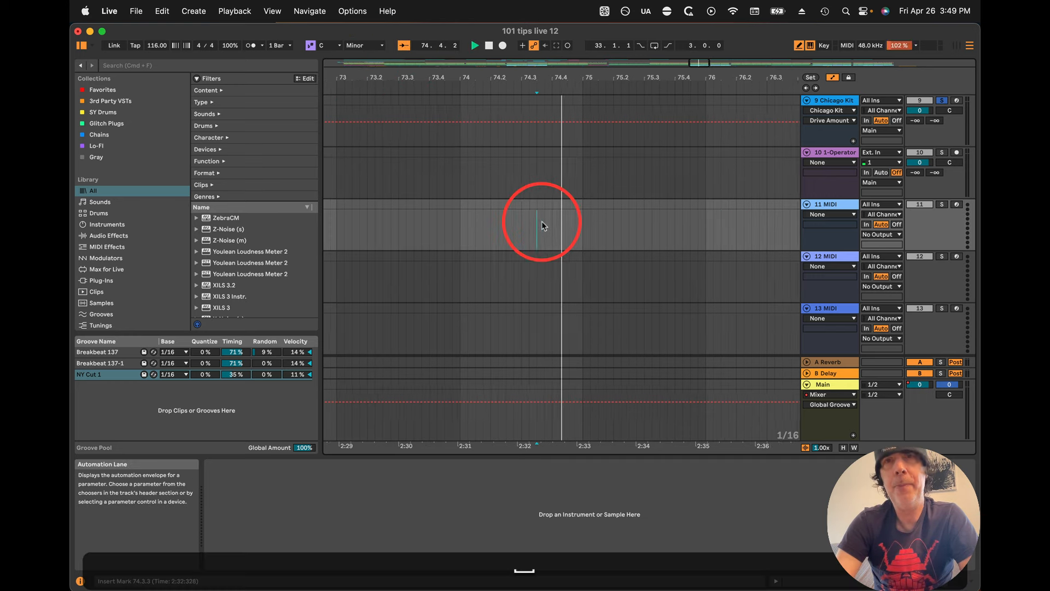
pyautogui.click(403, 45)
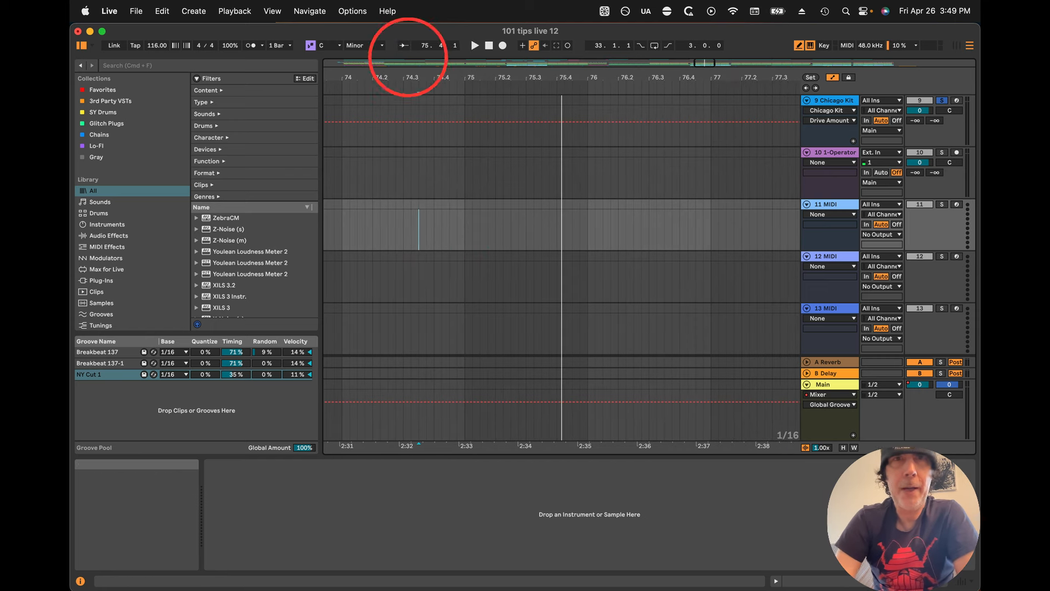
# Step: Toggle the loop on a one-bar selection from 75.1.1 to 76.1.1 on the 11 MIDI track
pyautogui.moveTo(464, 217); pyautogui.dragTo(589, 206)
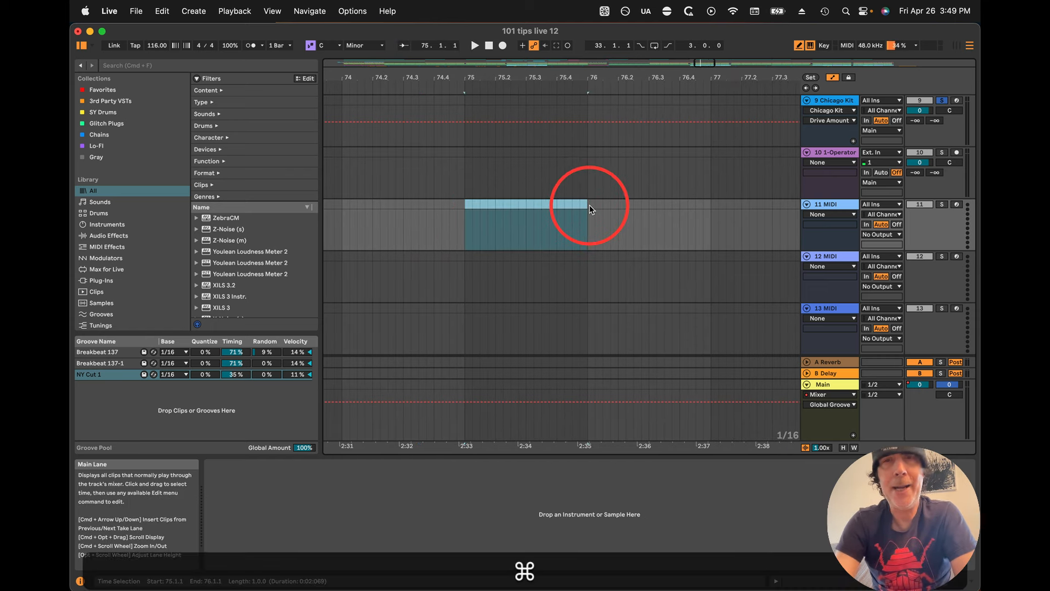
pyautogui.press('super+l')
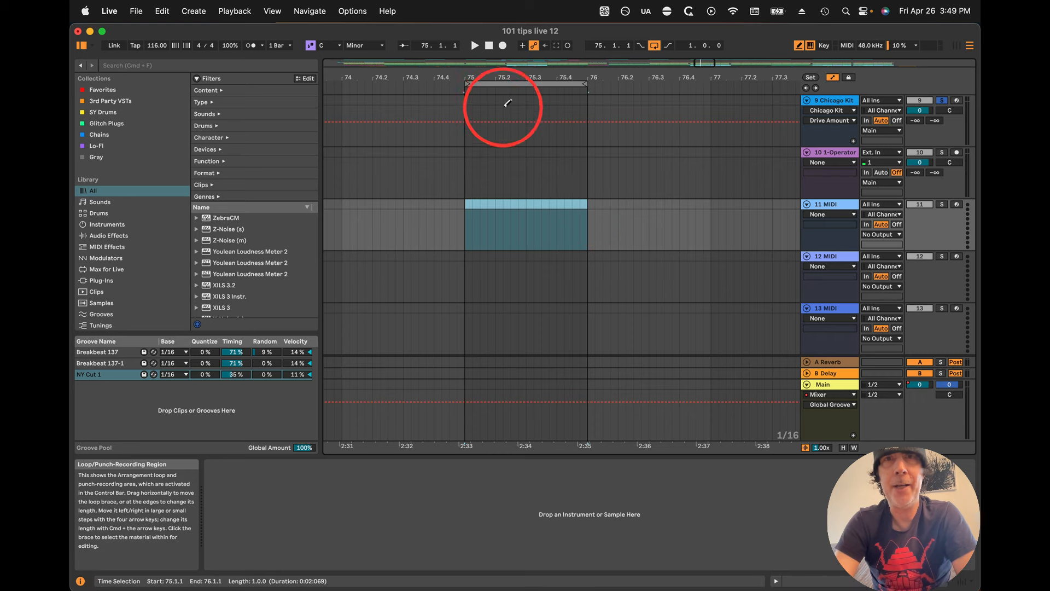
pyautogui.press('super+l')
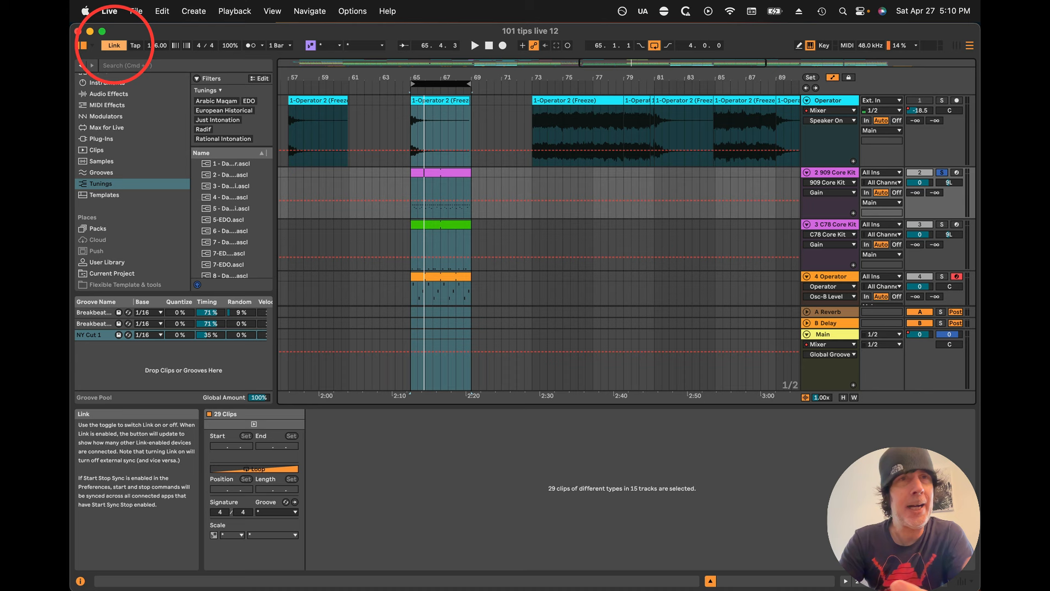
# Step: Turn Link off and look through the metronome settings and the global quantization options
pyautogui.click(114, 45)
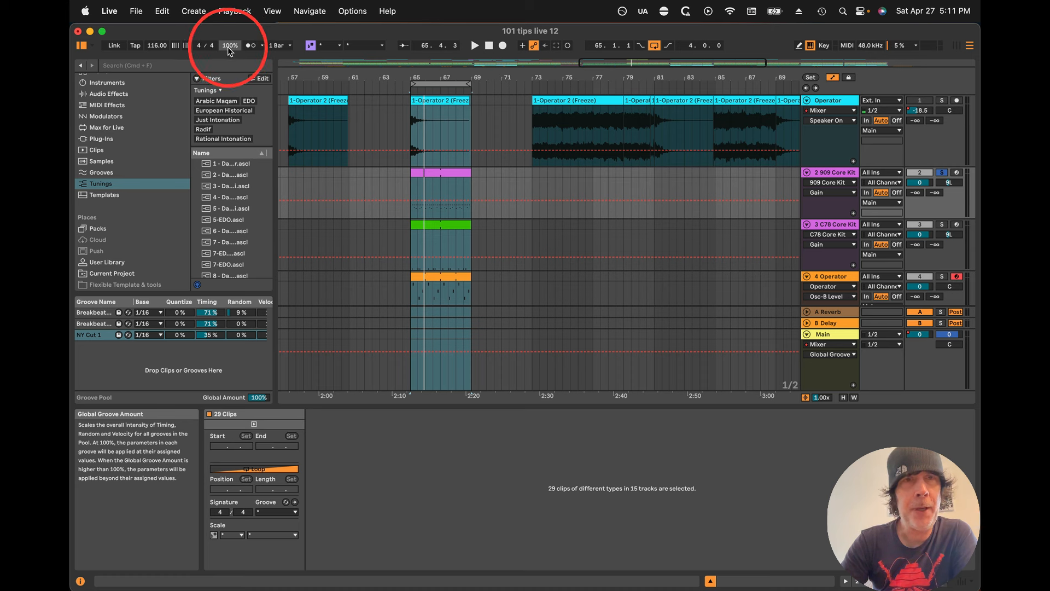
pyautogui.click(262, 46)
pyautogui.click(262, 46)
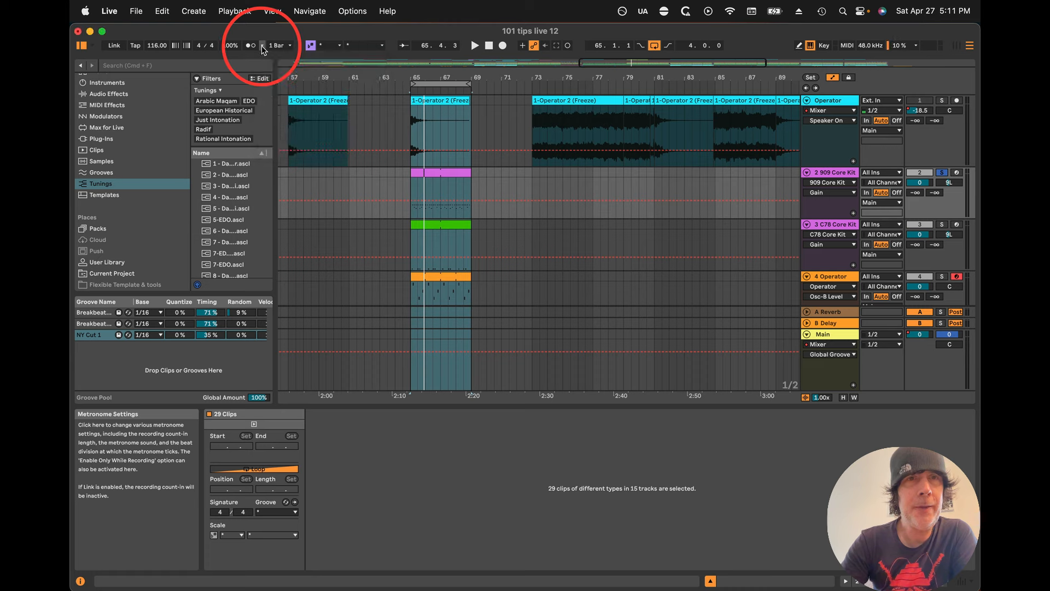
pyautogui.click(292, 45)
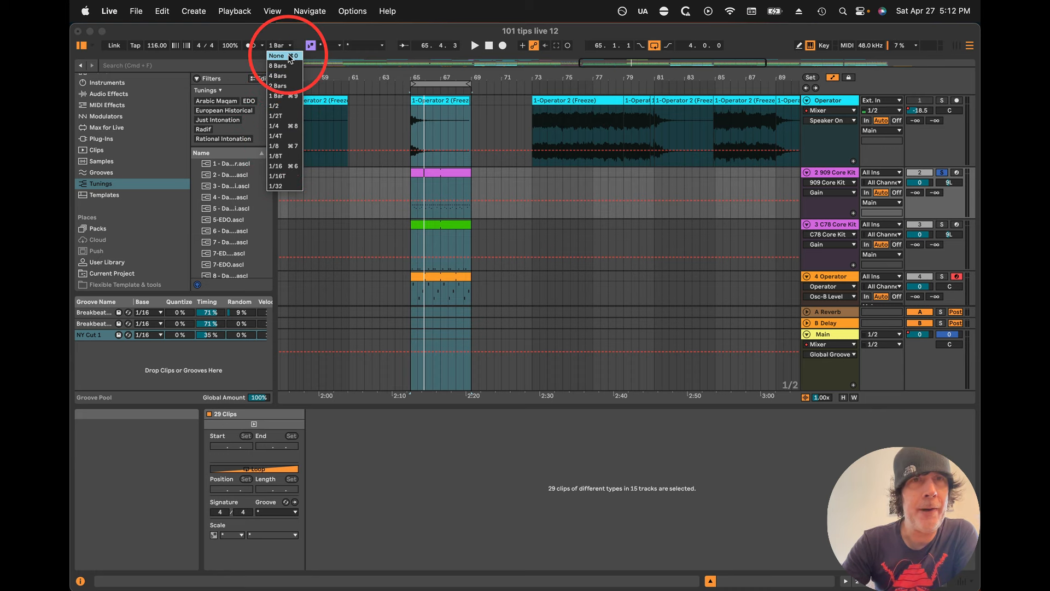
pyautogui.press('Escape')
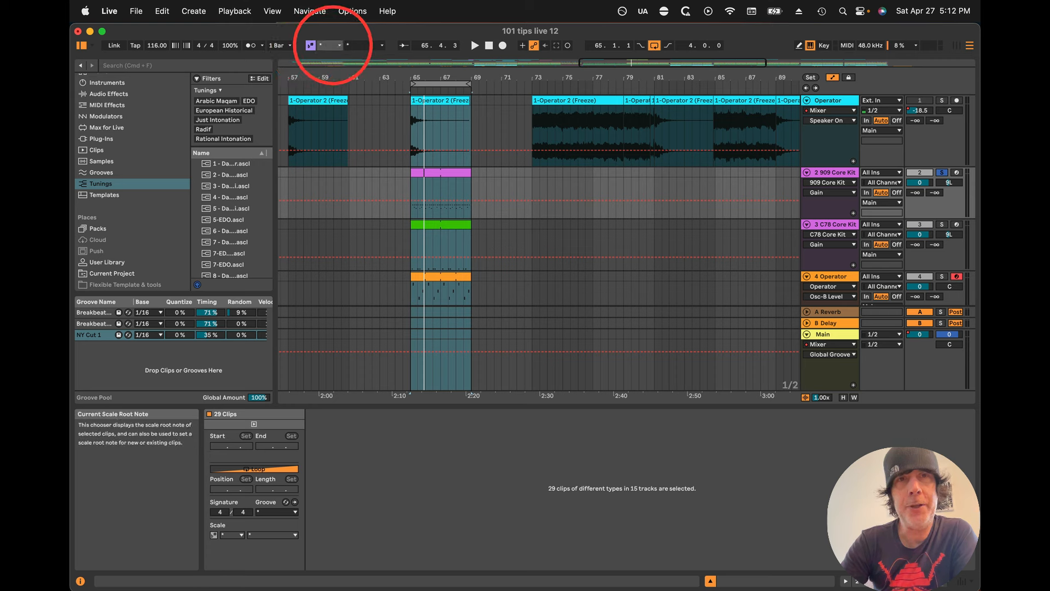
# Step: Set the scale of the selected clips to root note C and scale name Minor
pyautogui.click(329, 46)
pyautogui.click(327, 53)
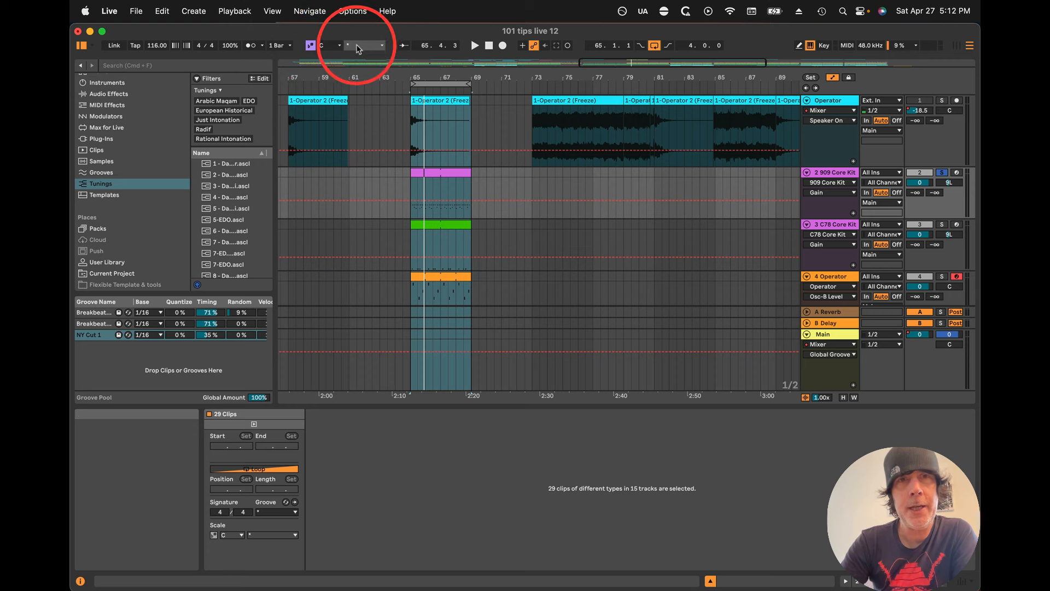
pyautogui.click(358, 45)
pyautogui.click(352, 63)
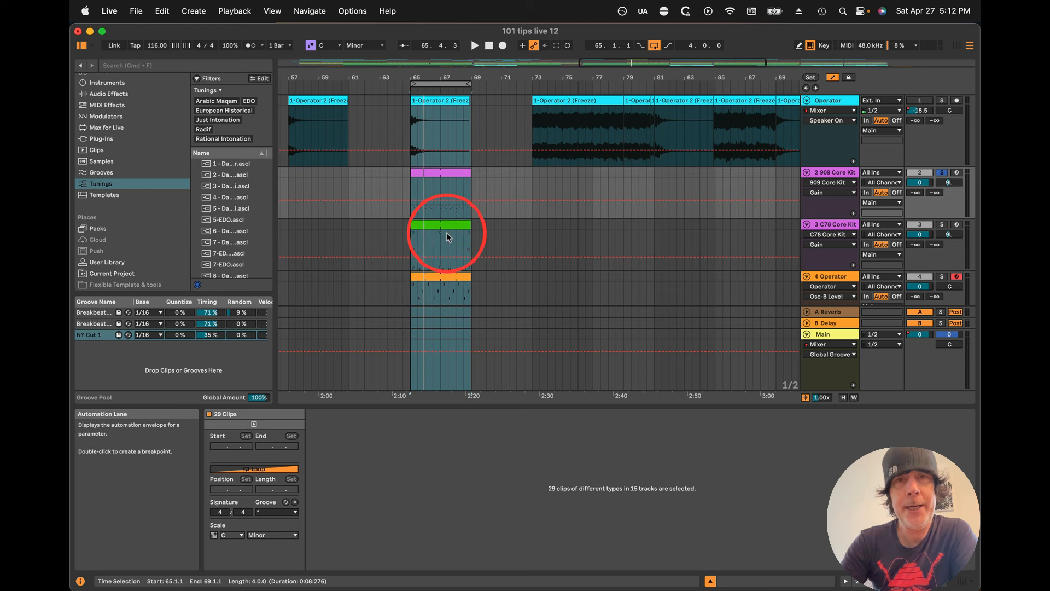
# Step: Change the scale of the MIDI clip at bar 67 on the 4 Operator track to D Dorian
pyautogui.scroll(-3, 476, 262)
pyautogui.click(463, 245)
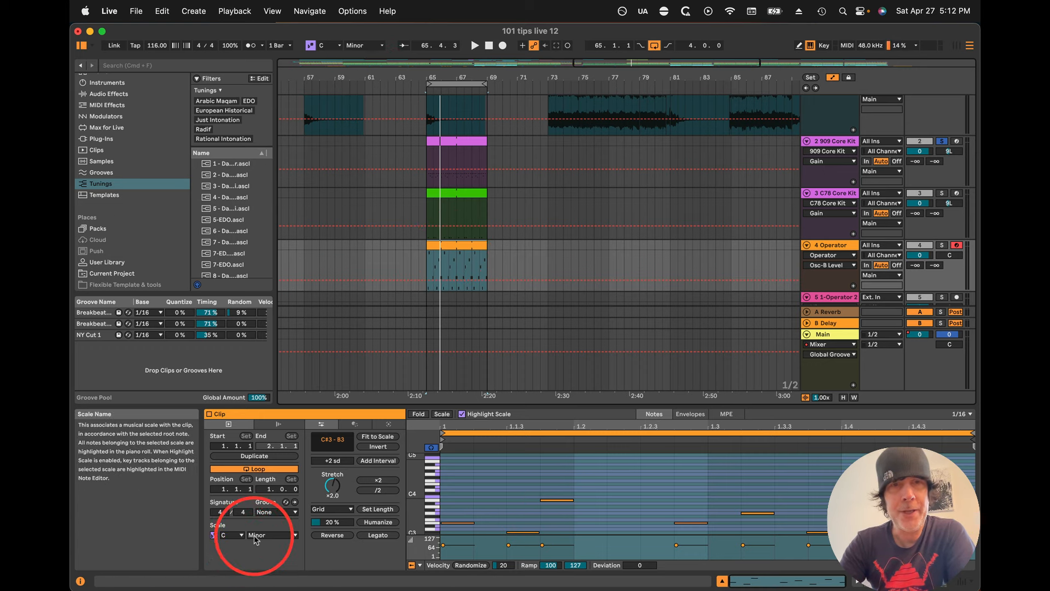
pyautogui.click(339, 46)
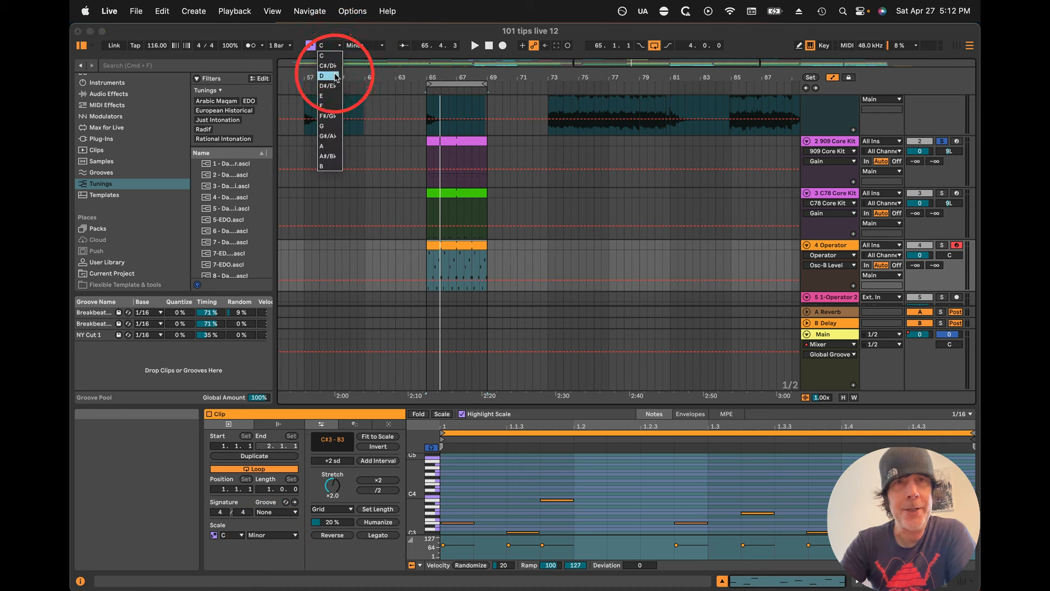
pyautogui.click(328, 69)
pyautogui.click(380, 46)
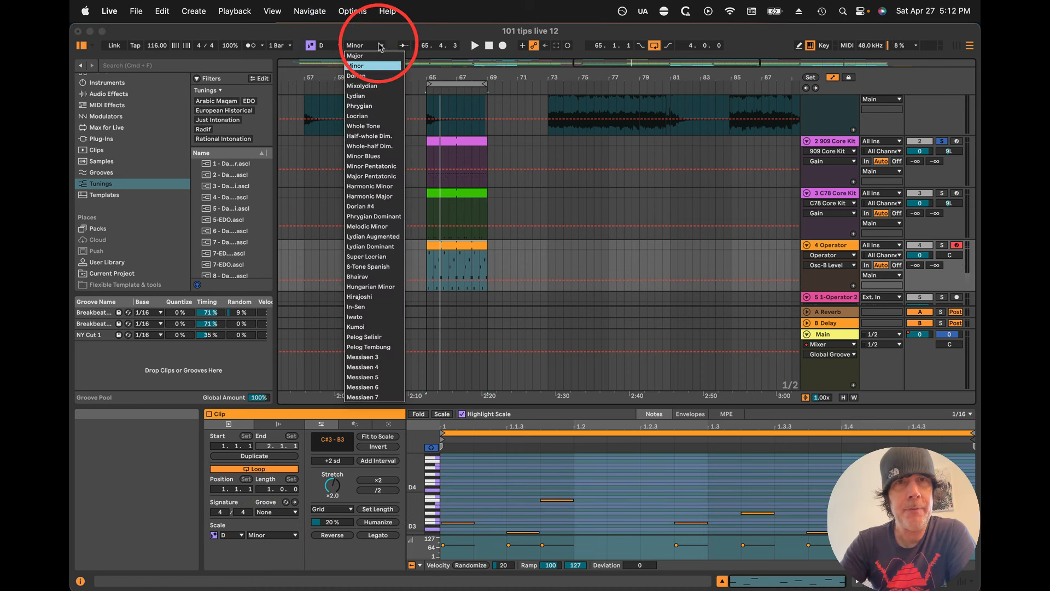
pyautogui.click(378, 76)
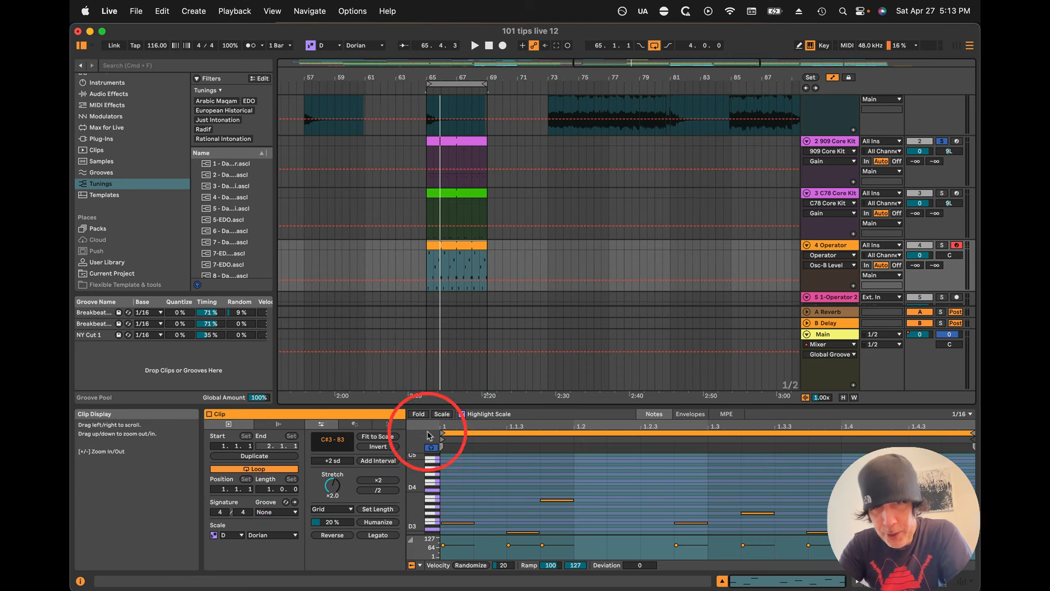
pyautogui.moveTo(417, 488); pyautogui.dragTo(418, 477)
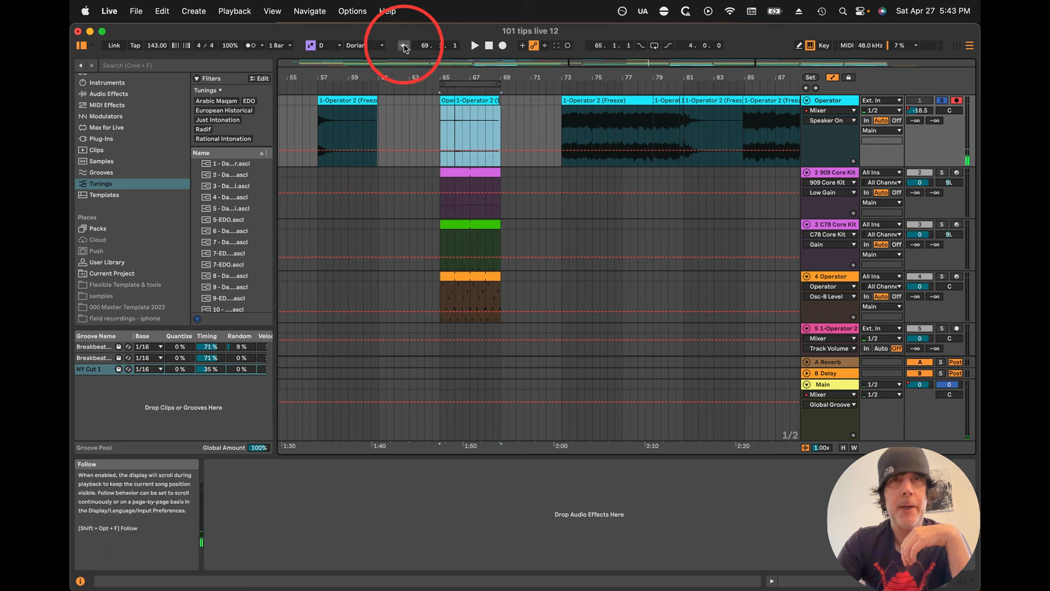
# Step: Play from 70.1.1 on the 3 C78 Core Kit track with Follow on, and play from further along with Follow off
pyautogui.click(519, 218)
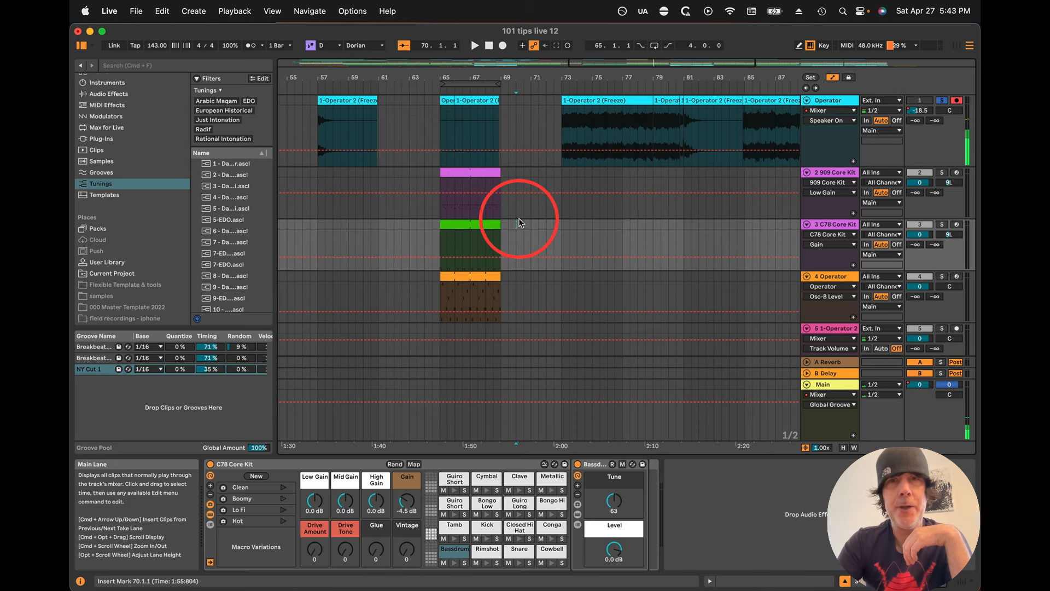
pyautogui.press('space')
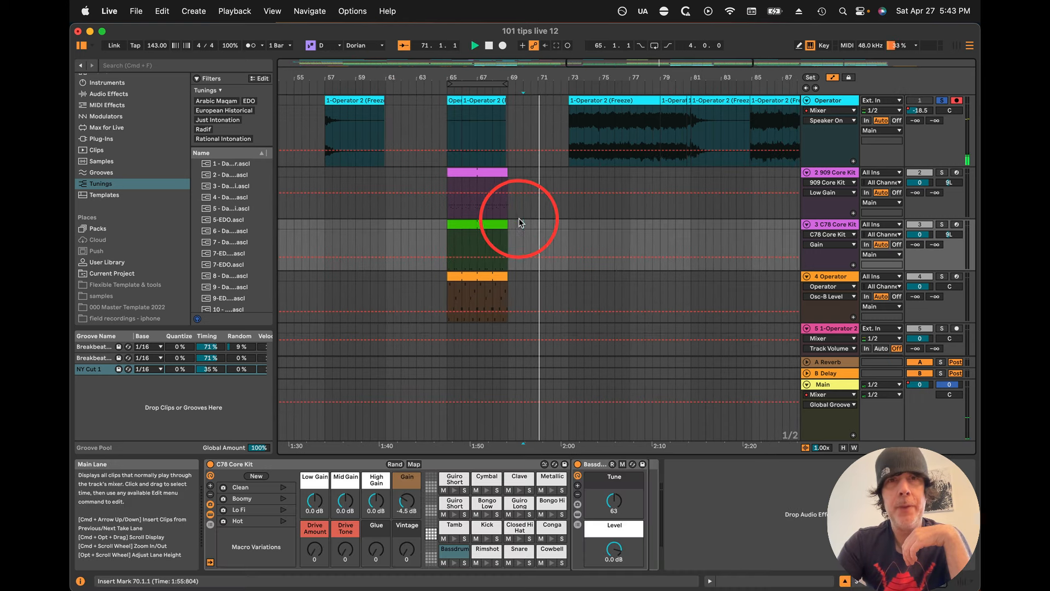
pyautogui.press('space')
pyautogui.click(404, 46)
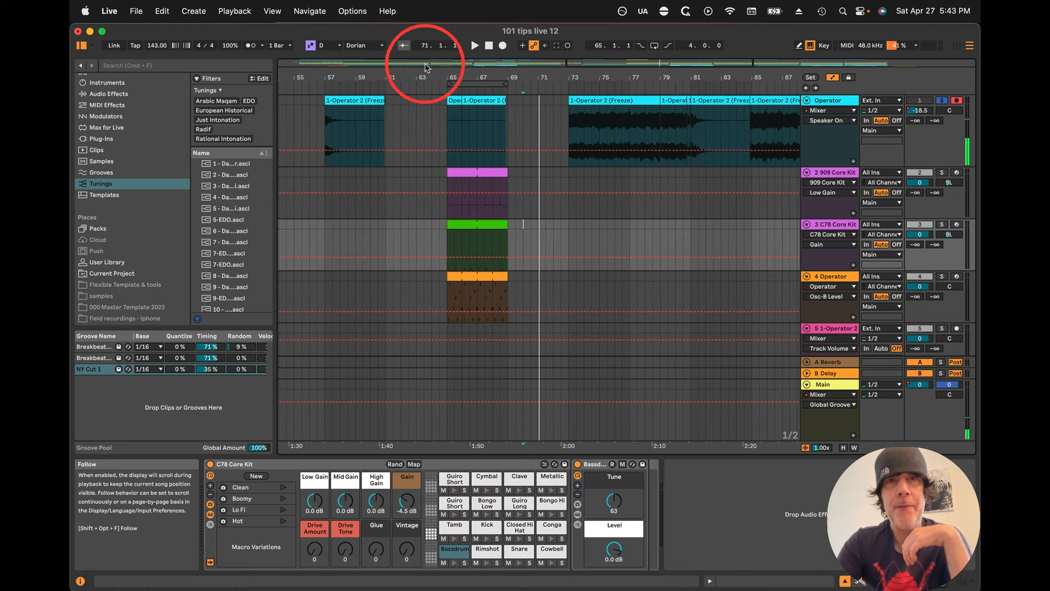
pyautogui.click(663, 239)
pyautogui.press('space')
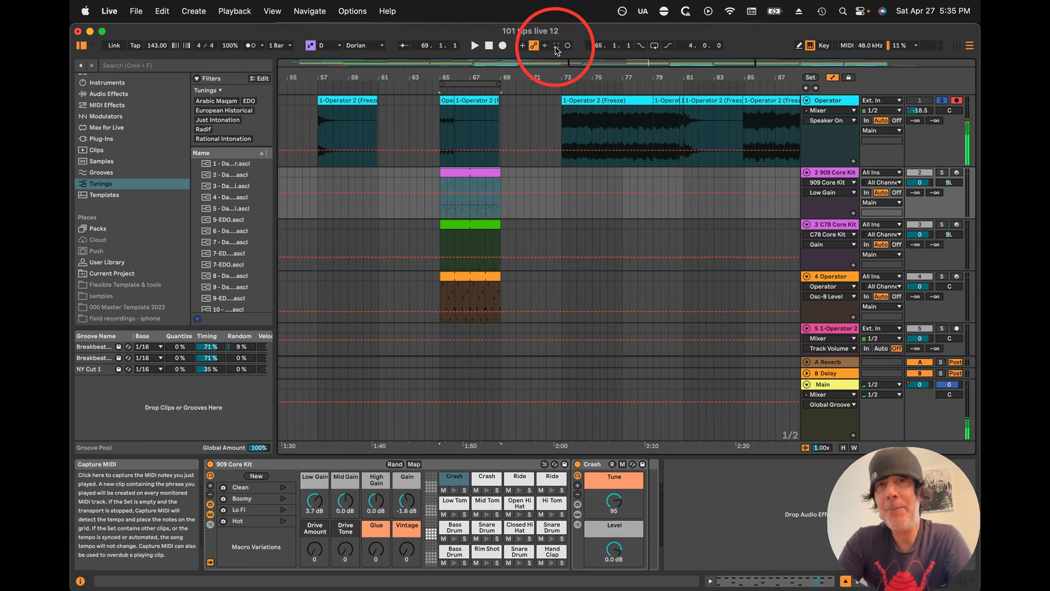
# Step: Play a few notes on the armed 4 Operator track and capture them as a MIDI clip at 72.1.1
pyautogui.click(545, 284)
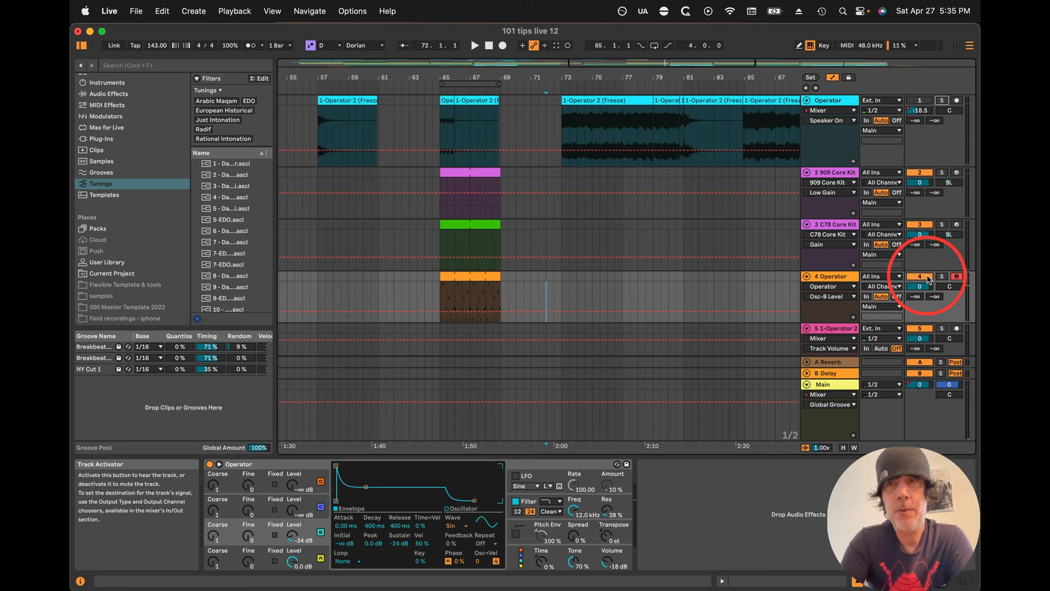
pyautogui.press('j')
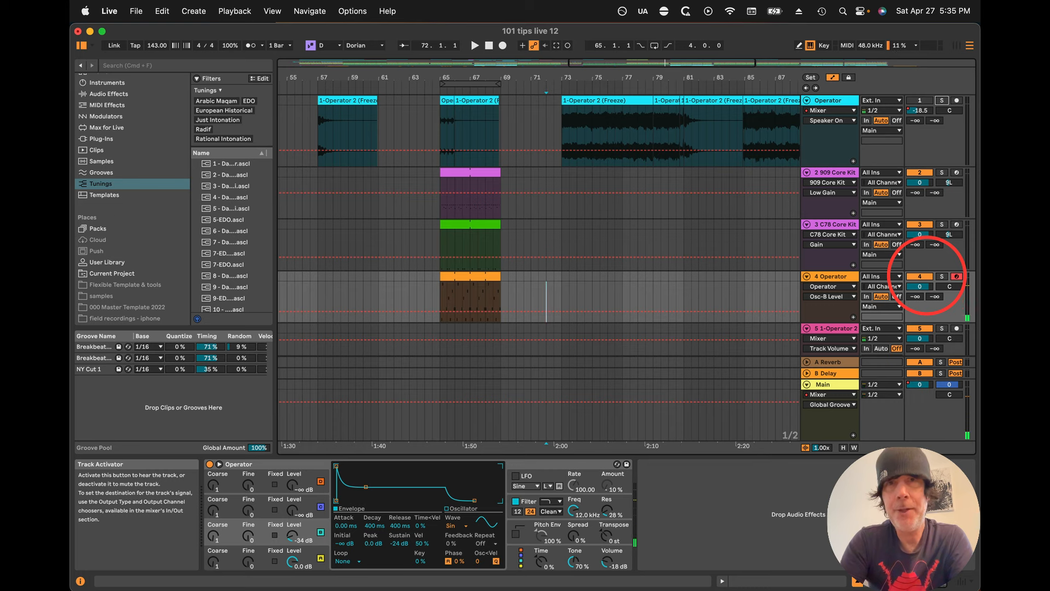
pyautogui.click(558, 47)
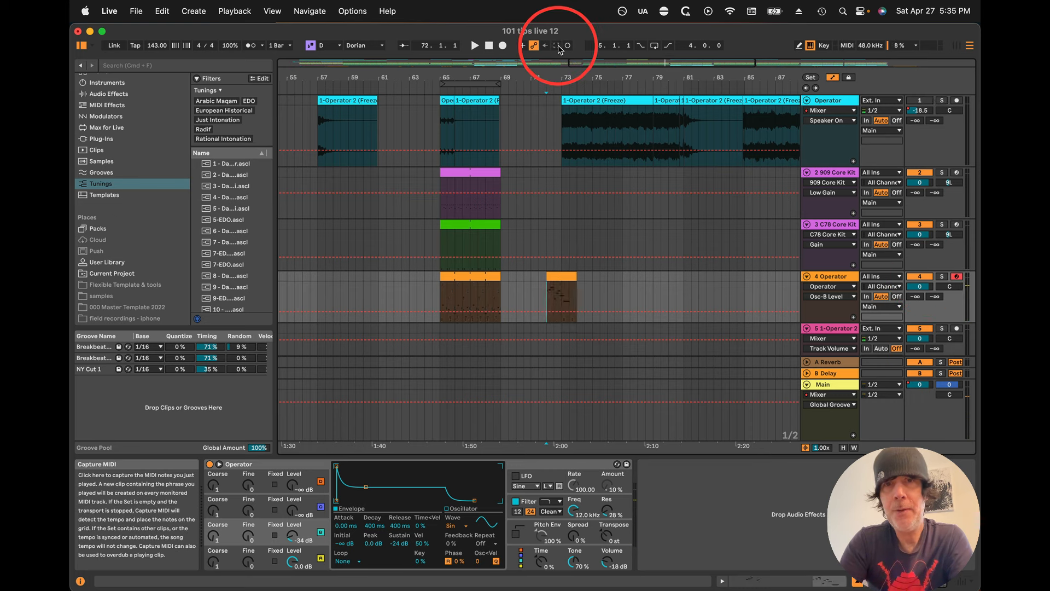
pyautogui.click(558, 276)
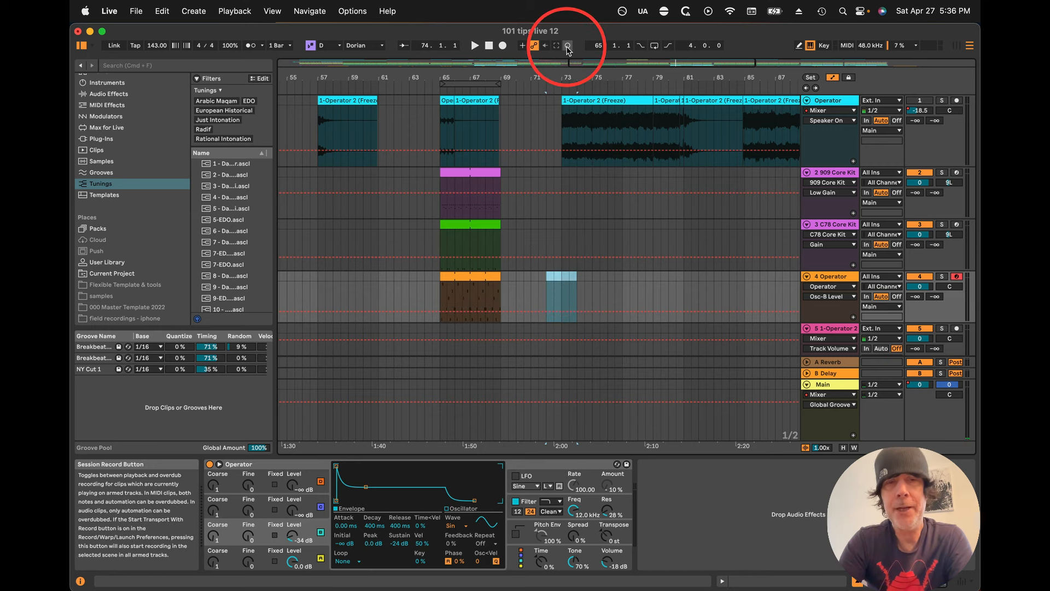
# Step: Switch to Session View and back to Arrangement View
pyautogui.press('Tab')
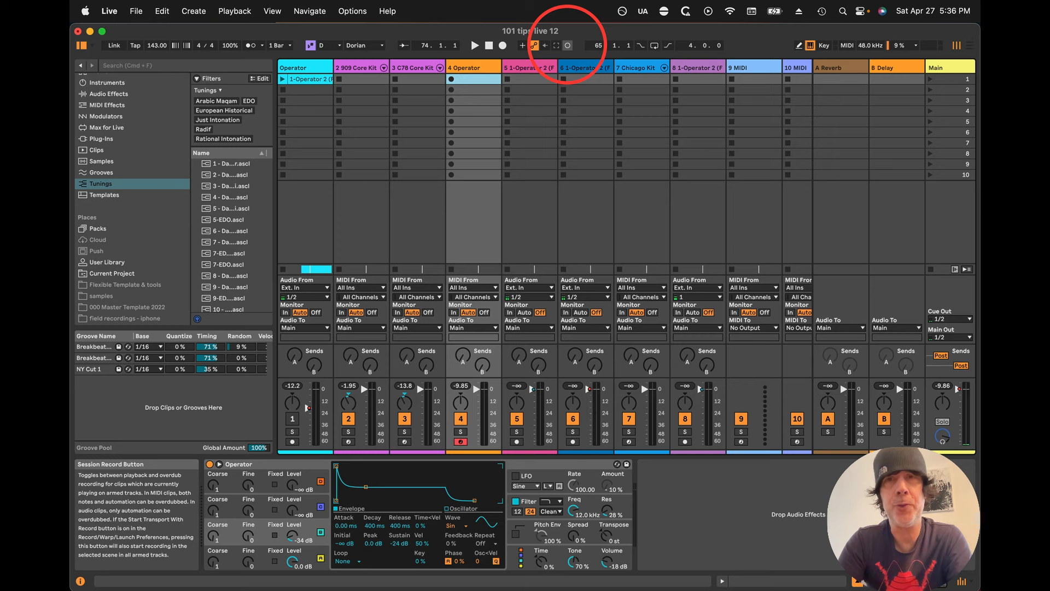
pyautogui.press('Tab')
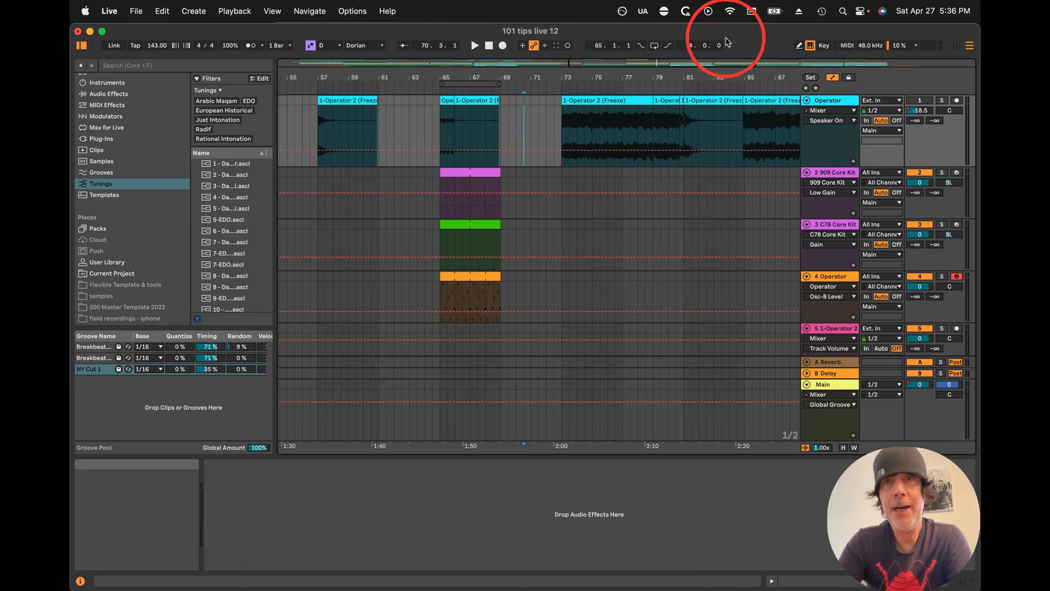
# Step: Shorten the loop region to one bar starting at 65.1.1 and enable punch-in and punch-out for it
pyautogui.click(455, 86)
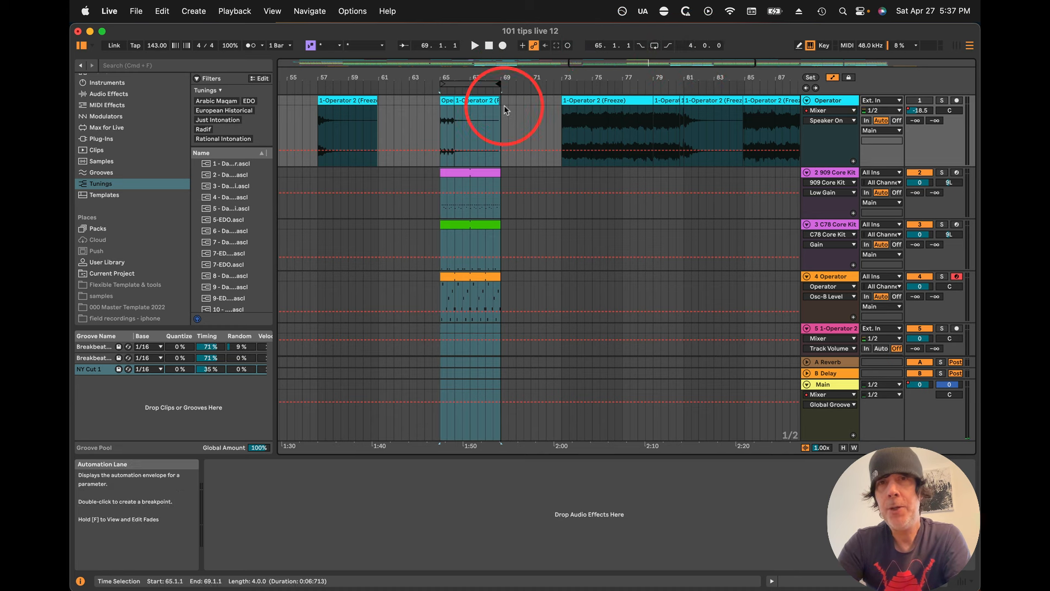
pyautogui.moveTo(499, 85); pyautogui.dragTo(558, 86)
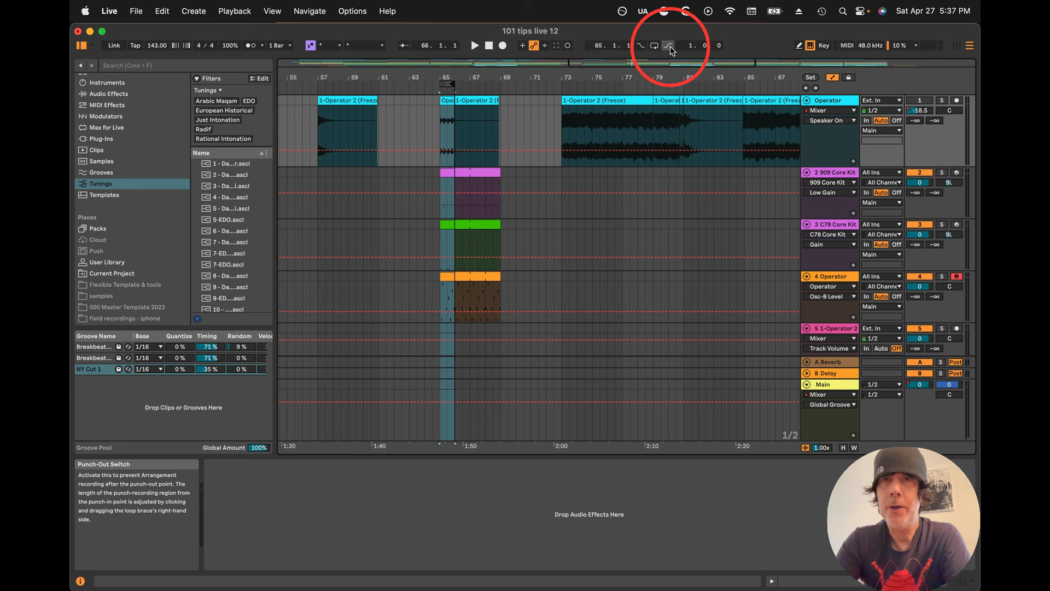
pyautogui.click(641, 47)
pyautogui.click(668, 47)
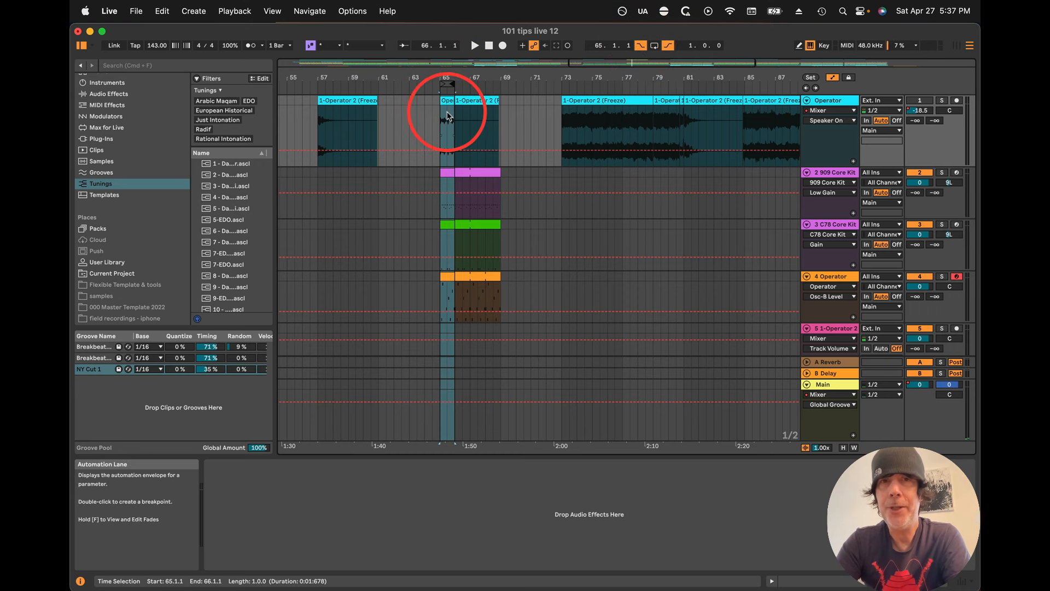
# Step: Record into the arrangement on the armed Operator track from 63.3.1 through the punch region, and stop
pyautogui.click(405, 122)
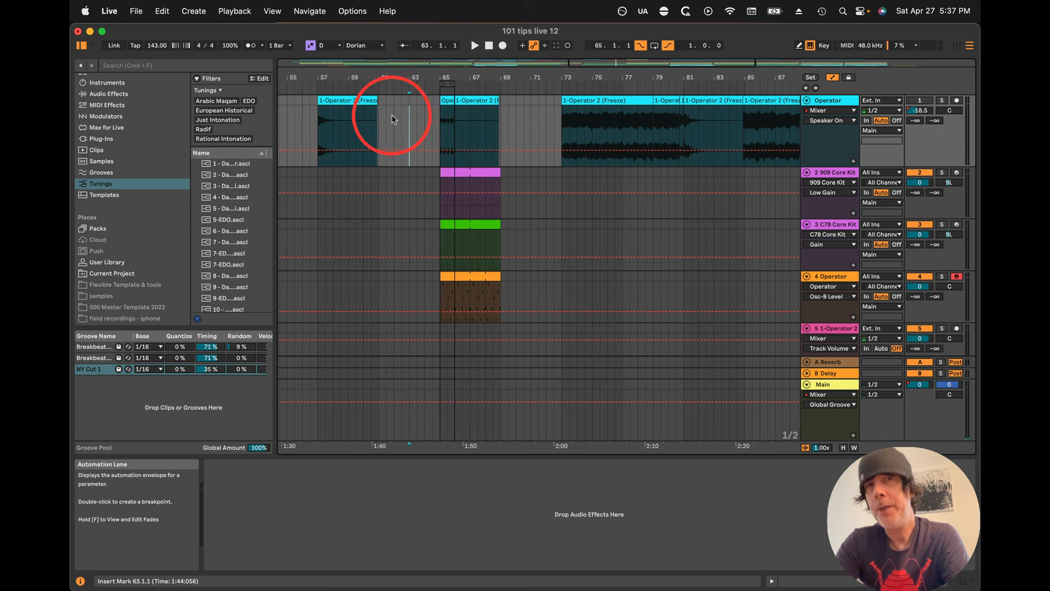
pyautogui.press('Left')
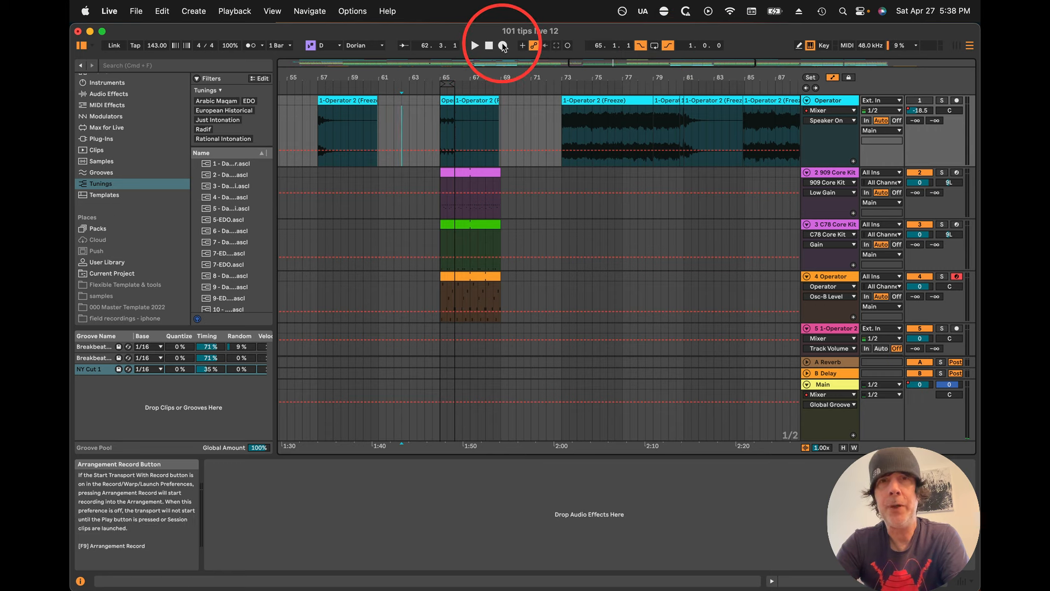
pyautogui.click(418, 106)
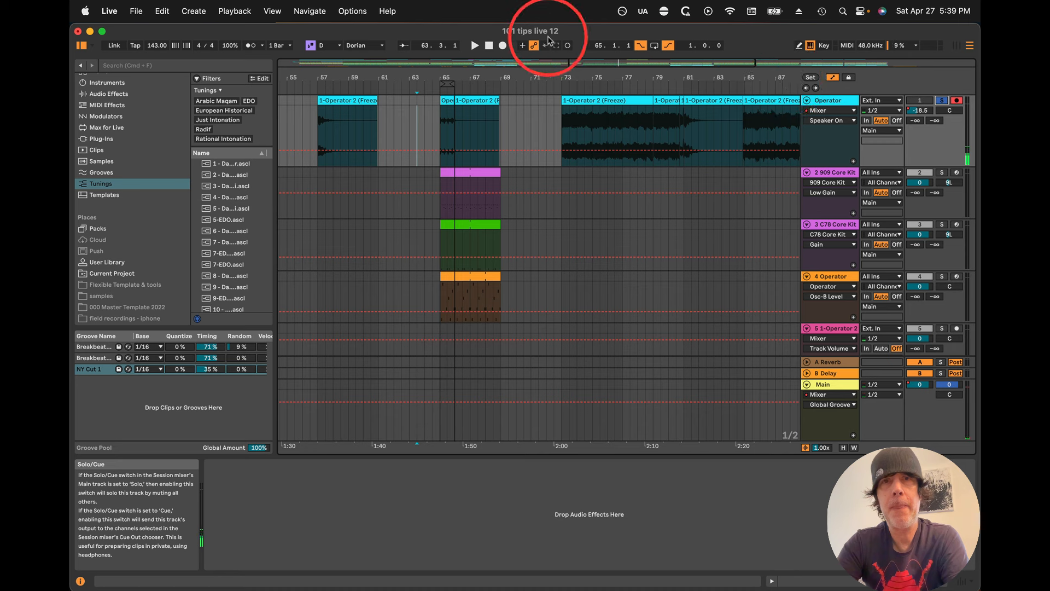
pyautogui.click(503, 47)
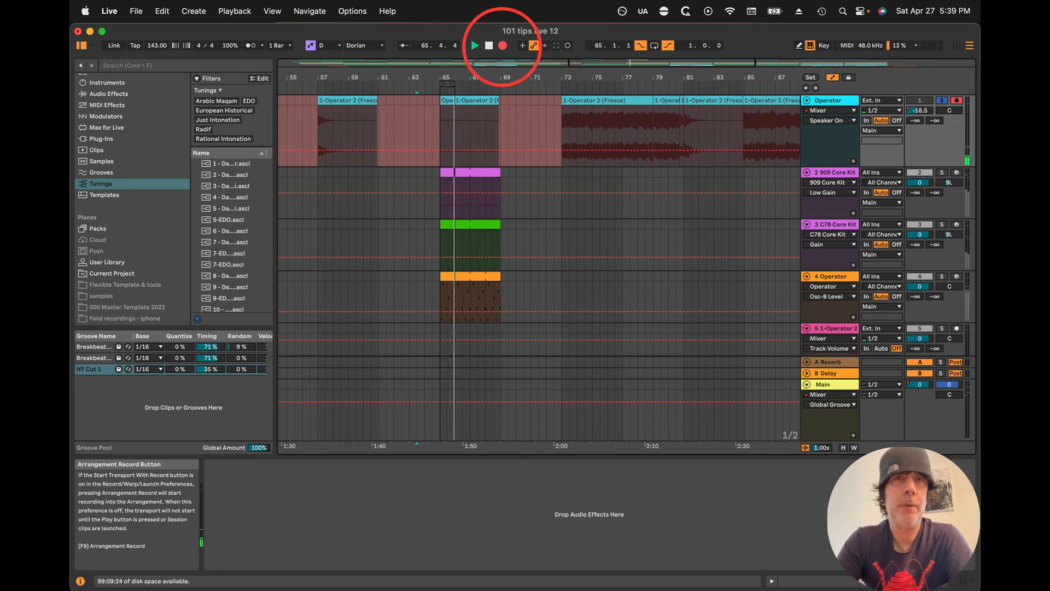
pyautogui.click(503, 47)
pyautogui.press('space')
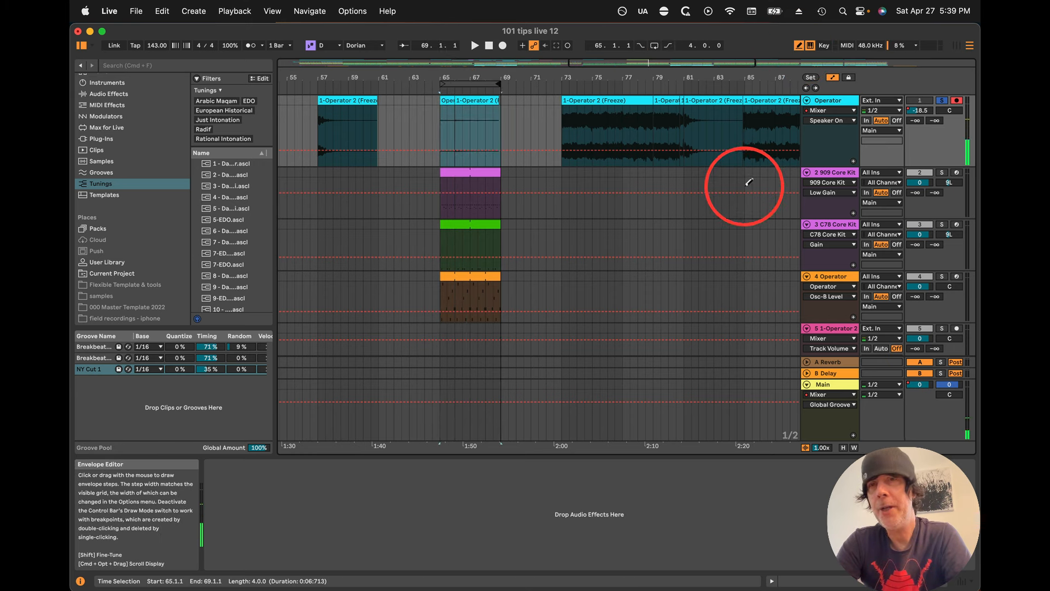
# Step: Turn Draw Mode off and check the In/Out Sample Rate options in the audio preferences
pyautogui.press('b')
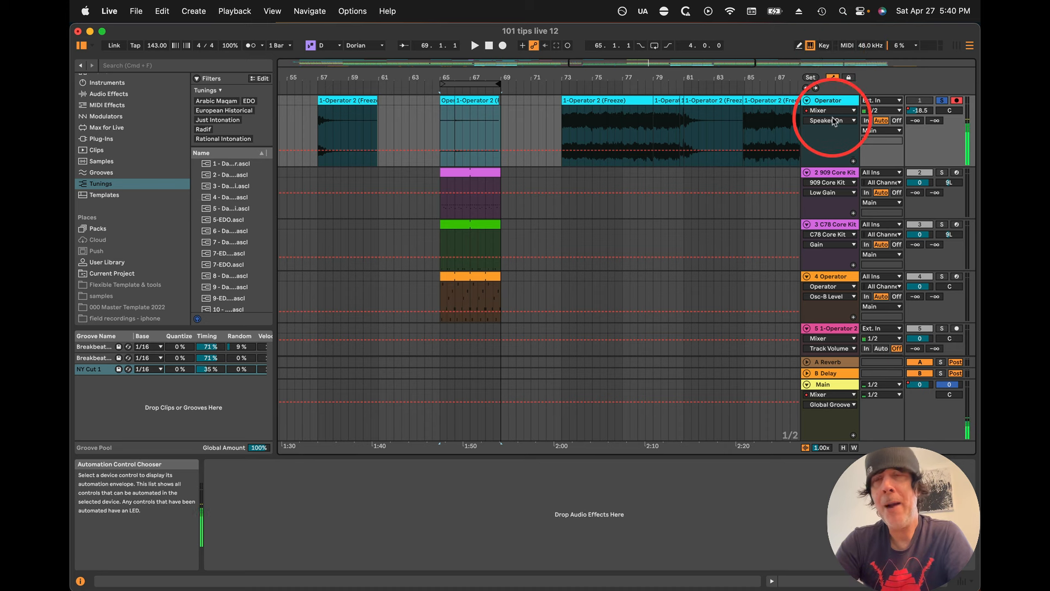
pyautogui.click(866, 49)
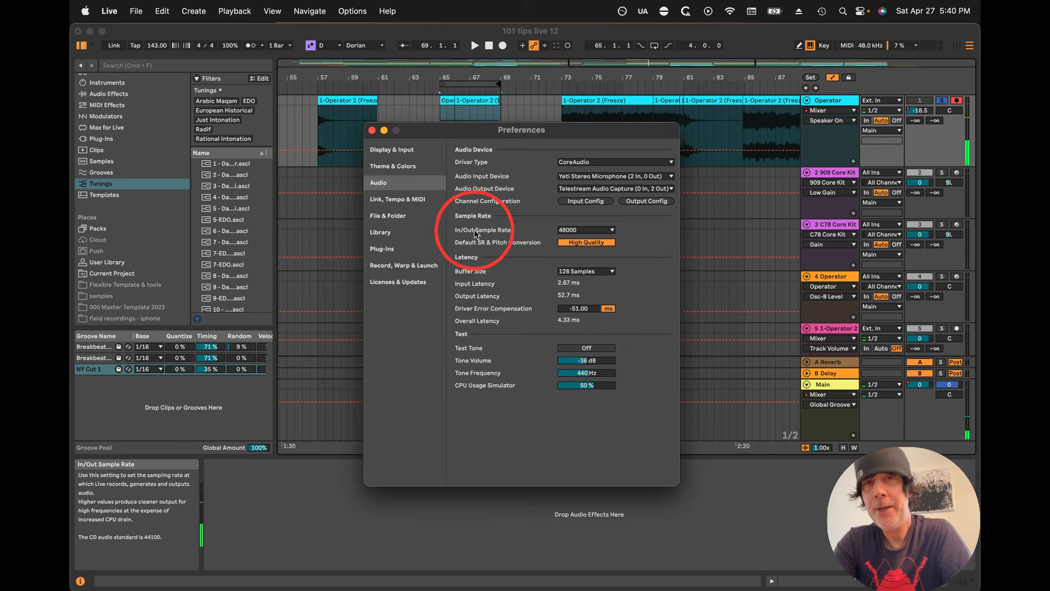
pyautogui.click(611, 230)
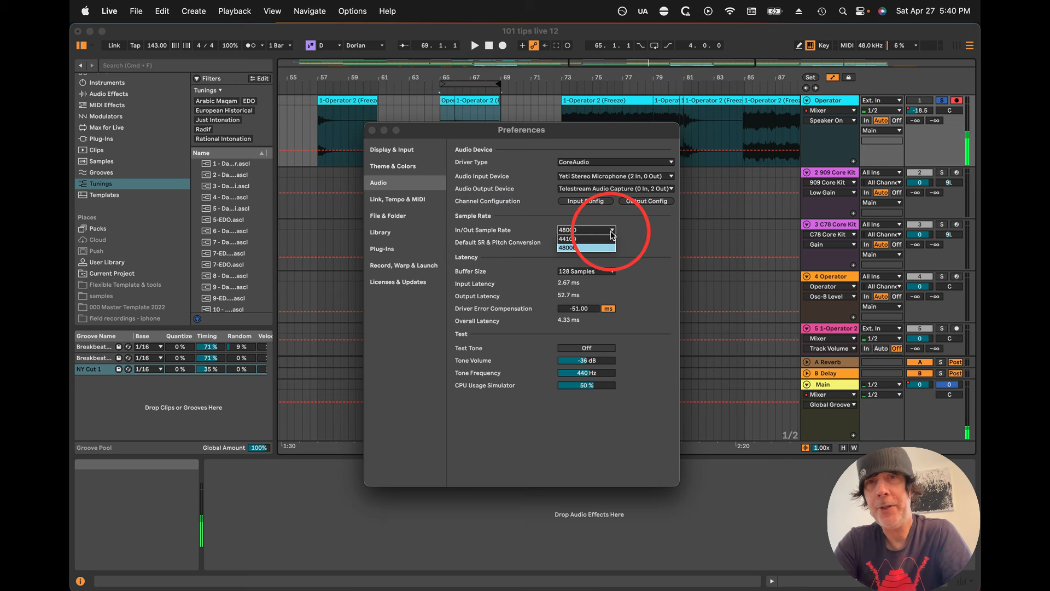
pyautogui.click(611, 231)
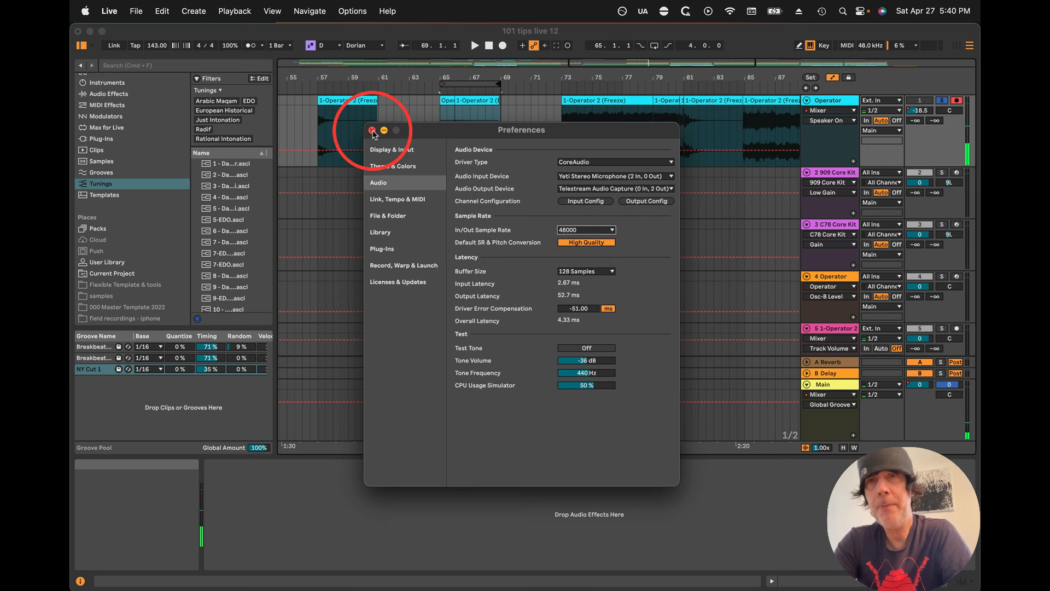
pyautogui.click(372, 129)
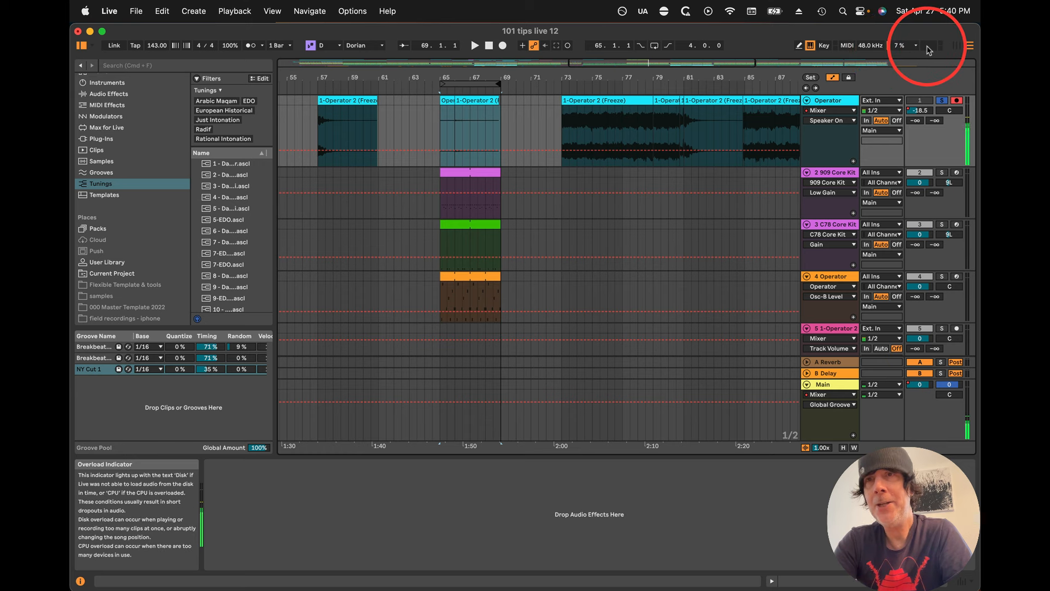
# Step: Show the Session View mixer and return to the Arrangement View
pyautogui.click(957, 48)
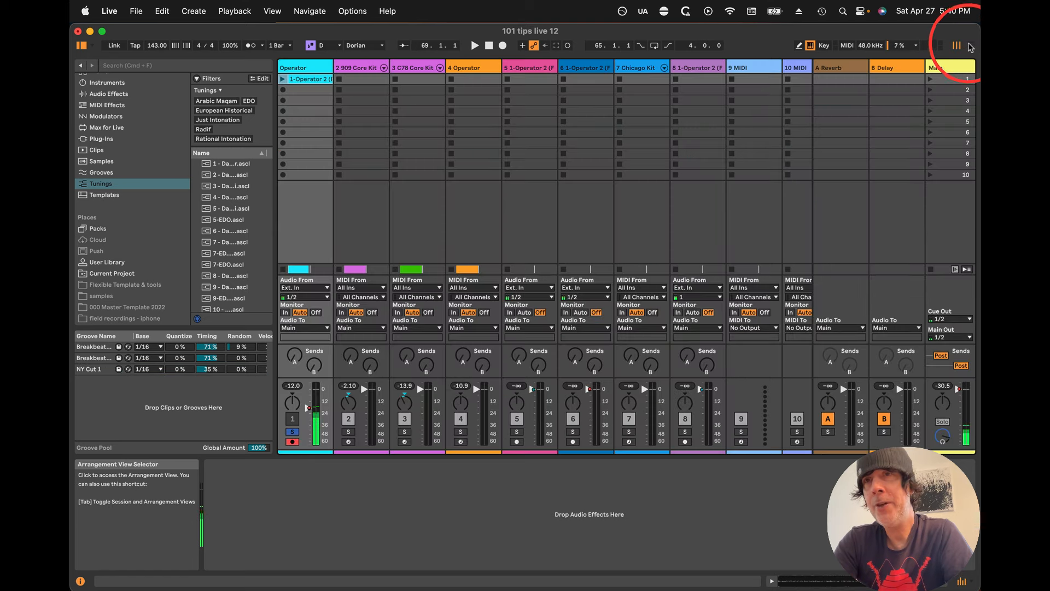
pyautogui.click(969, 45)
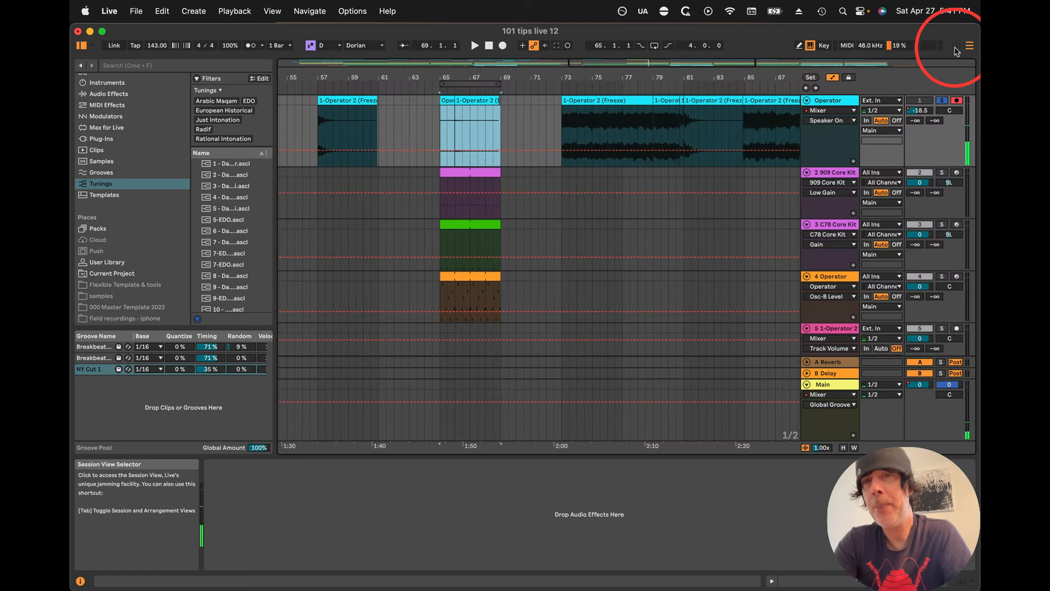
pyautogui.press('Tab')
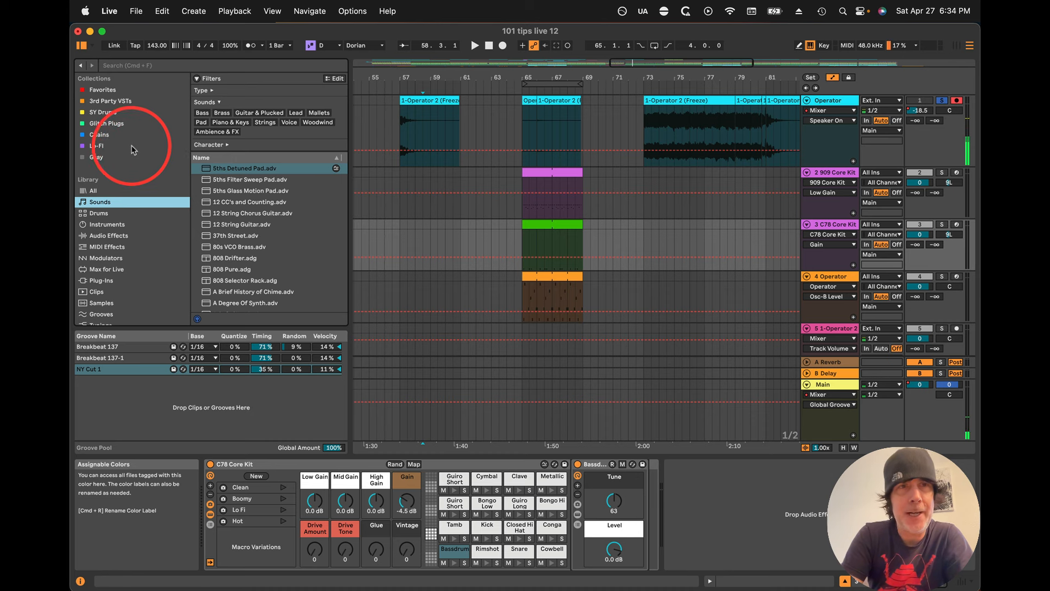
# Step: Add the Blackhole plug-in to the Favorites collection and view that collection's contents
pyautogui.click(103, 90)
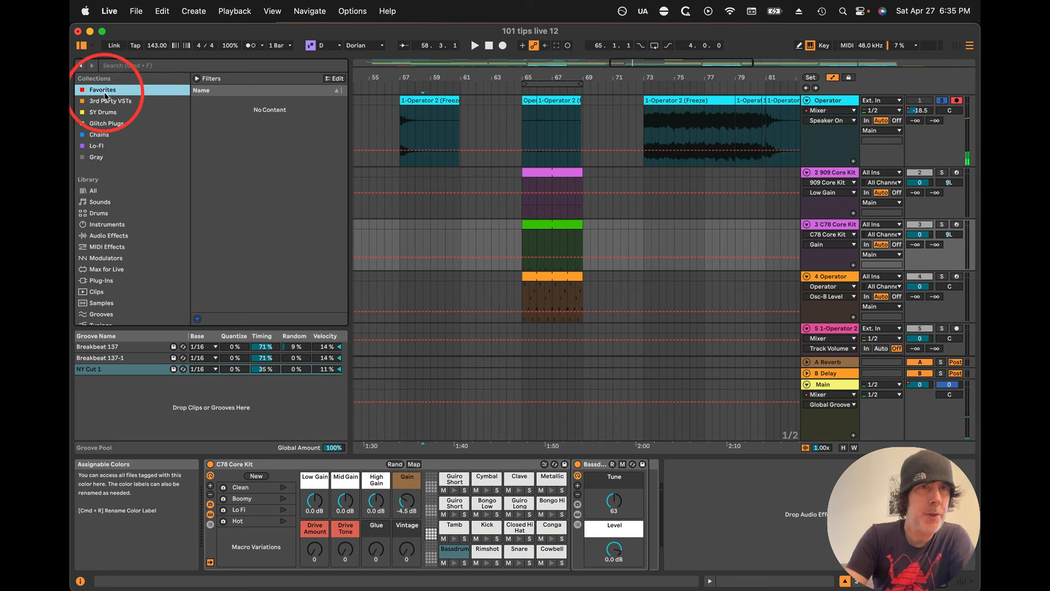
pyautogui.click(102, 280)
pyautogui.scroll(-10, 247, 276)
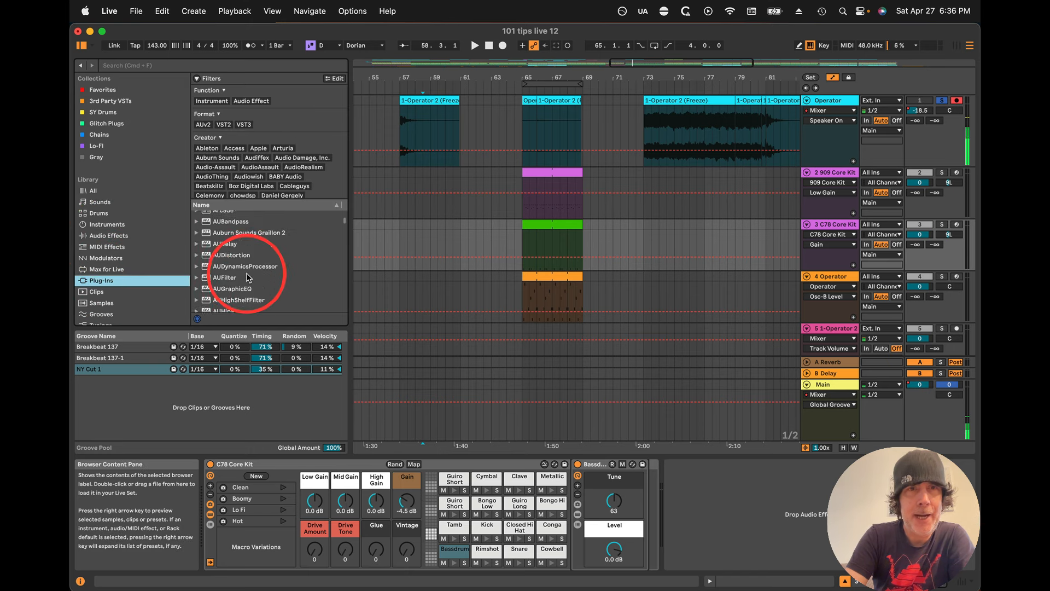
pyautogui.scroll(-3, 241, 257)
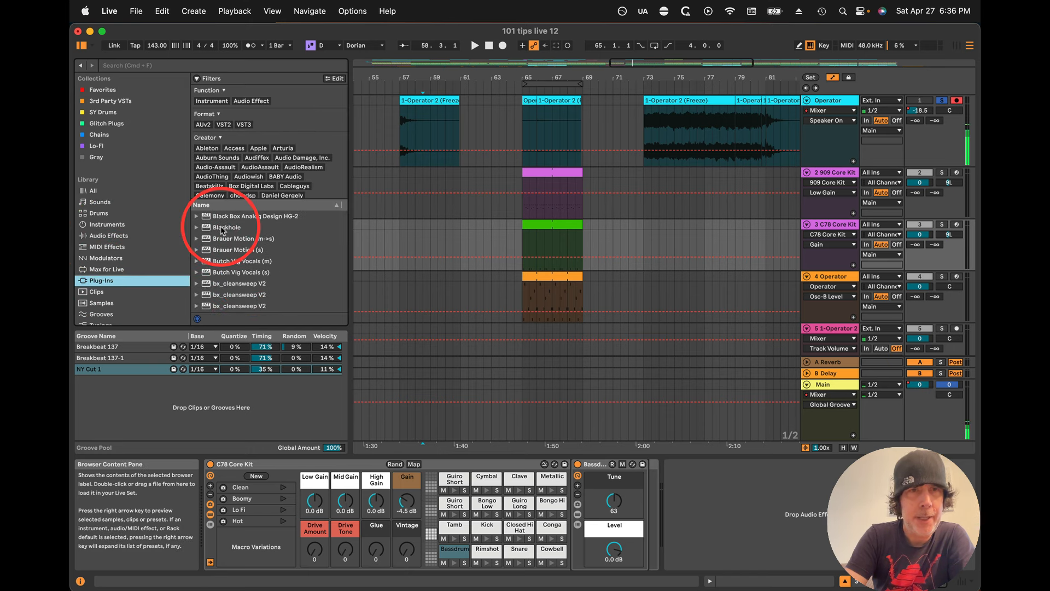
pyautogui.click(222, 229)
pyautogui.rightClick(222, 230)
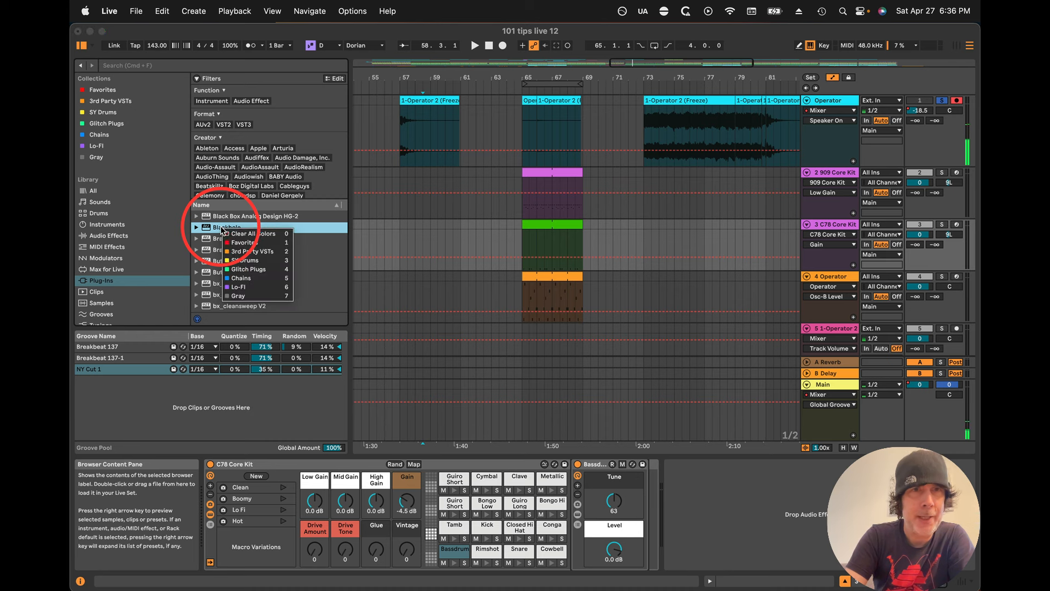
pyautogui.click(269, 244)
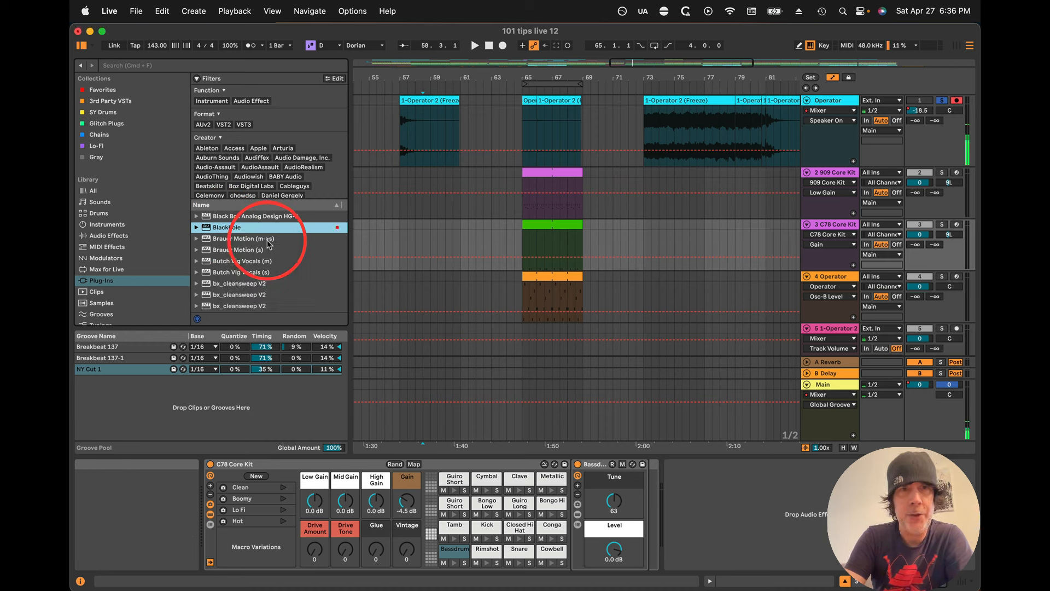
pyautogui.click(100, 90)
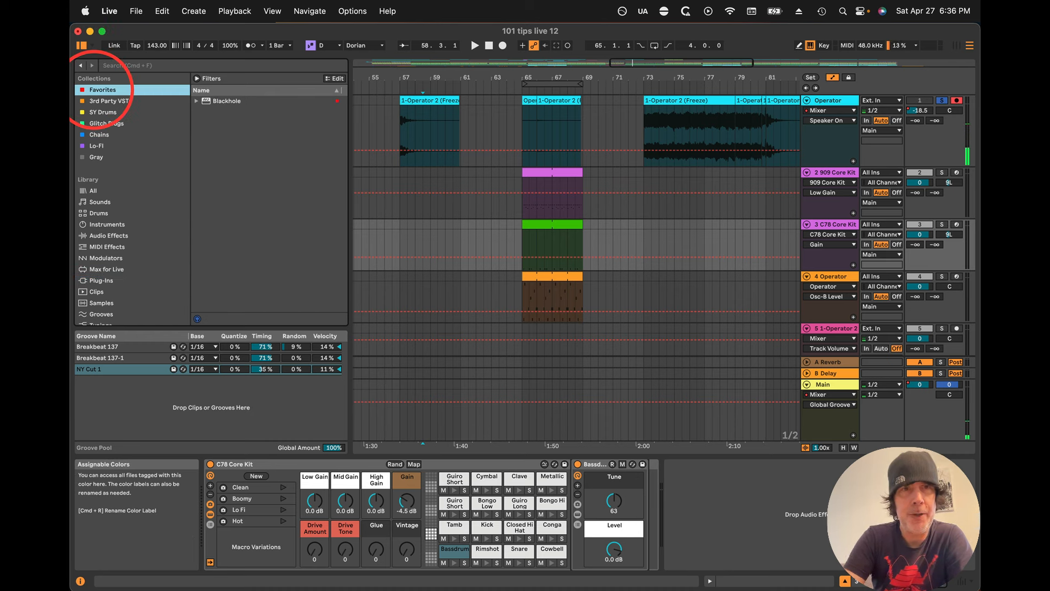
# Step: Browse the library's Sounds category and audition 5ths Filter Sweep Pad, 12 String Chorus Guitar, 37th Street and 808 Drifter
pyautogui.click(93, 191)
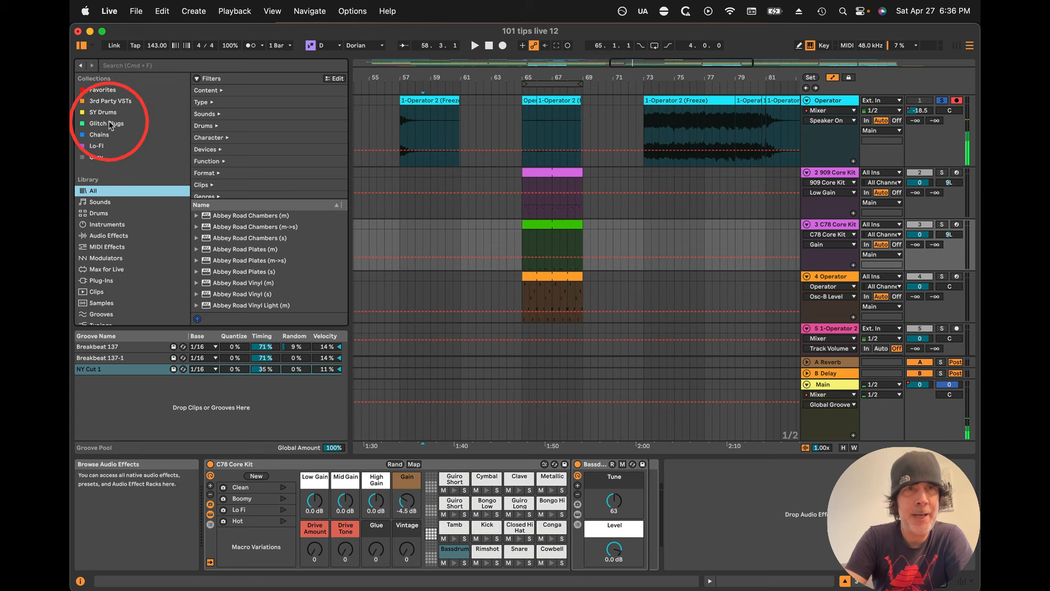
pyautogui.click(101, 202)
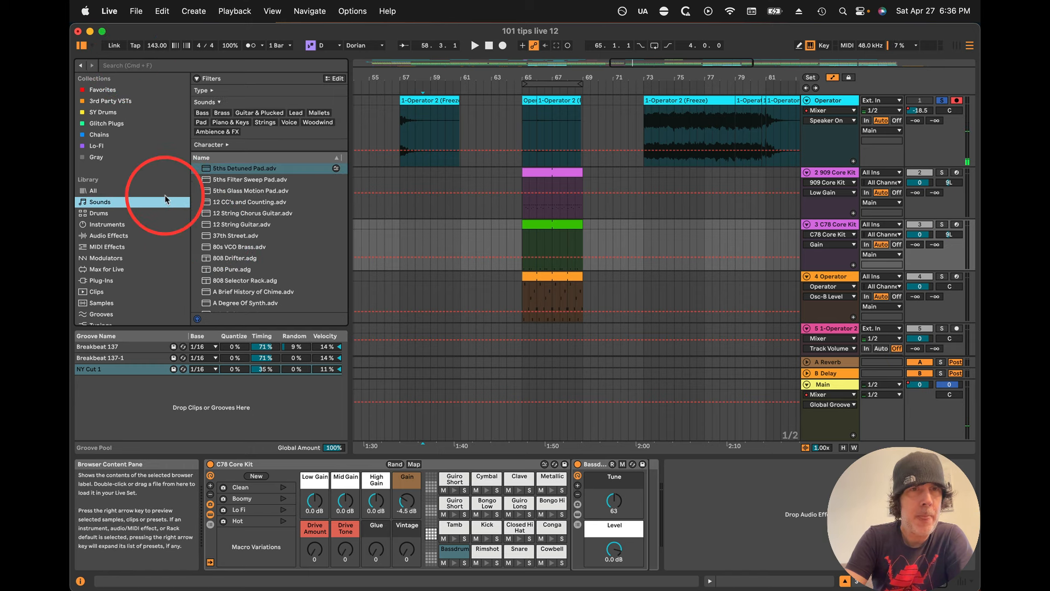
pyautogui.click(244, 180)
pyautogui.click(241, 213)
pyautogui.click(236, 237)
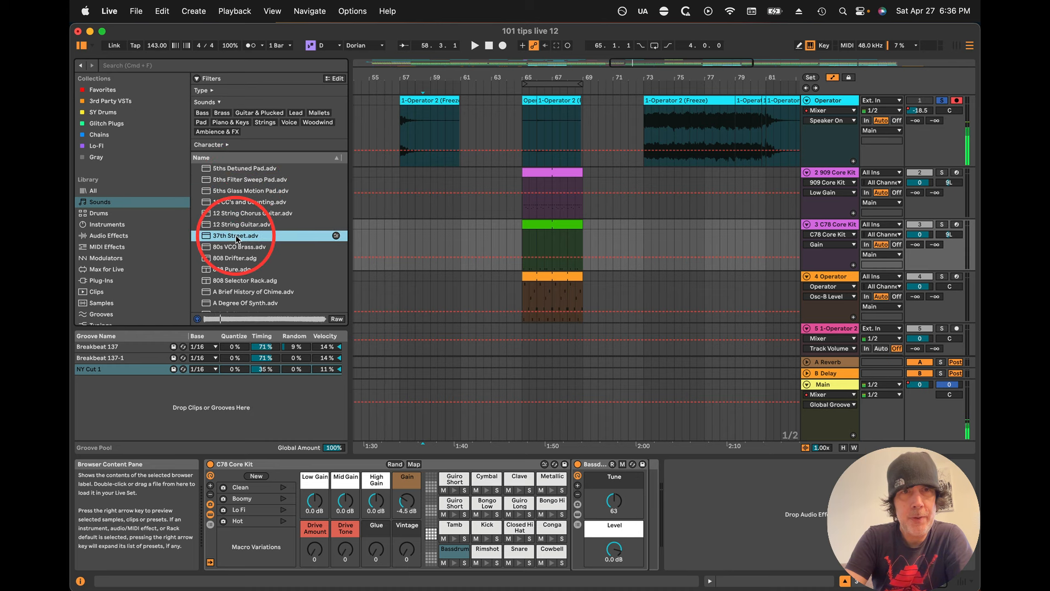
pyautogui.click(236, 259)
# Step: Turn off the browser's file preview and step through the Abel Bass, Acceleration Lead and Acid Bass presets
pyautogui.scroll(-5, 235, 271)
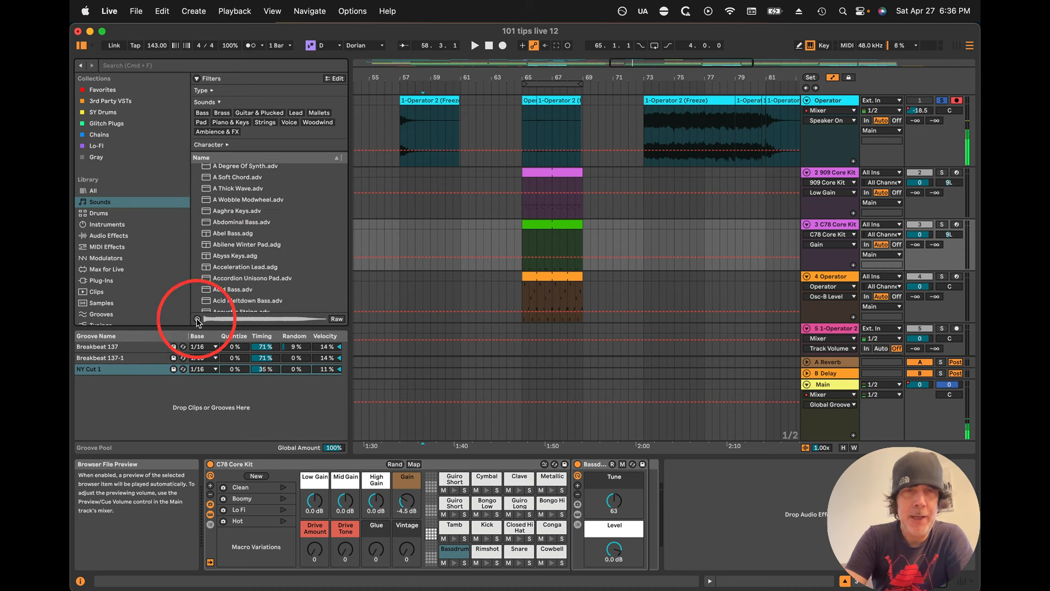
pyautogui.click(247, 236)
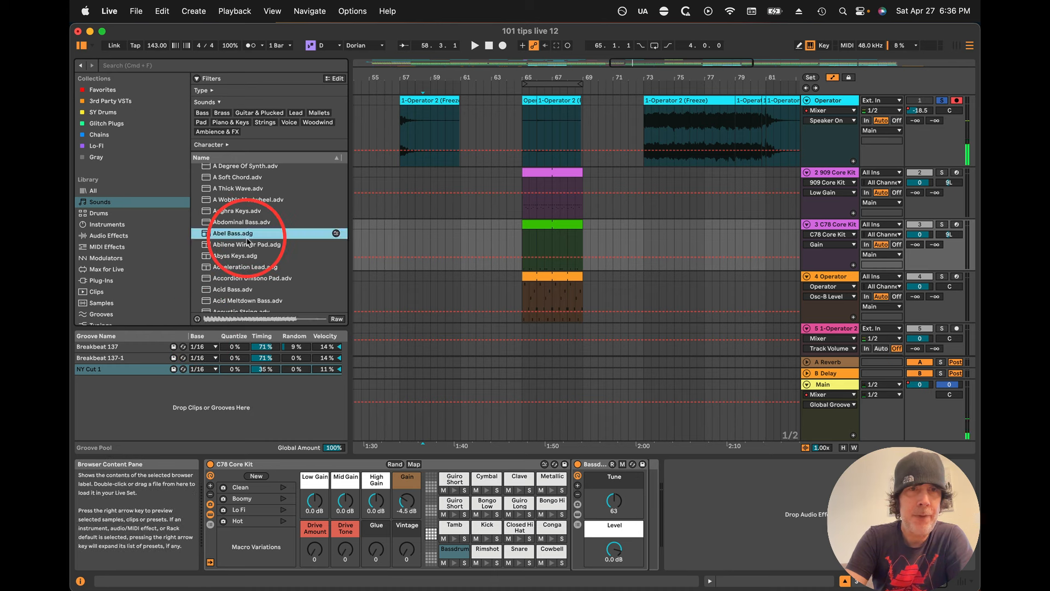
pyautogui.click(248, 266)
pyautogui.click(243, 289)
pyautogui.scroll(-2, 229, 283)
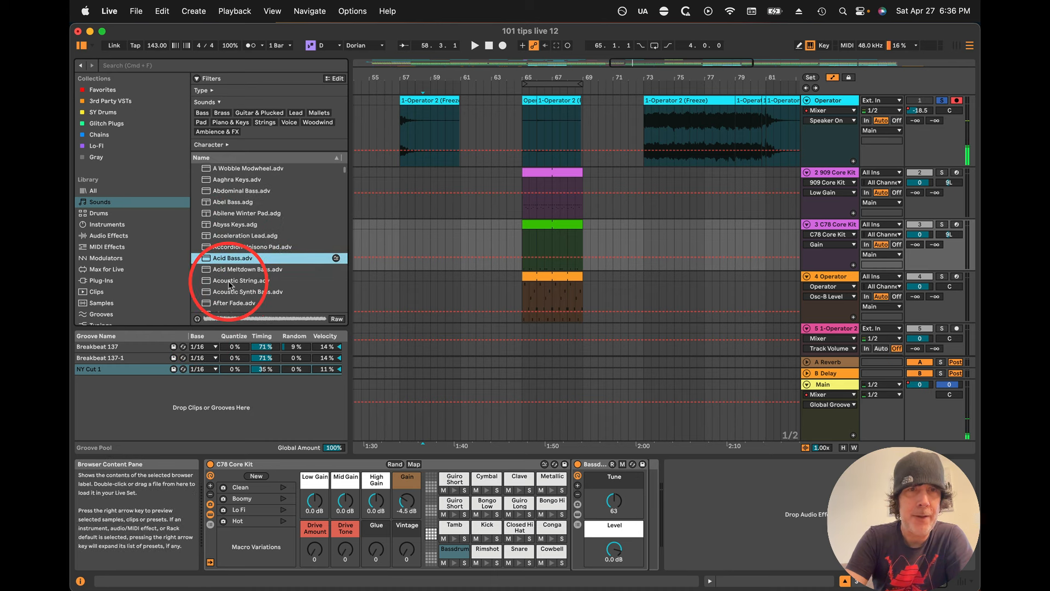
# Step: Browse the Drums category and, with file preview enabled, audition the kits from Frantik Kit through Glide Kit
pyautogui.click(99, 213)
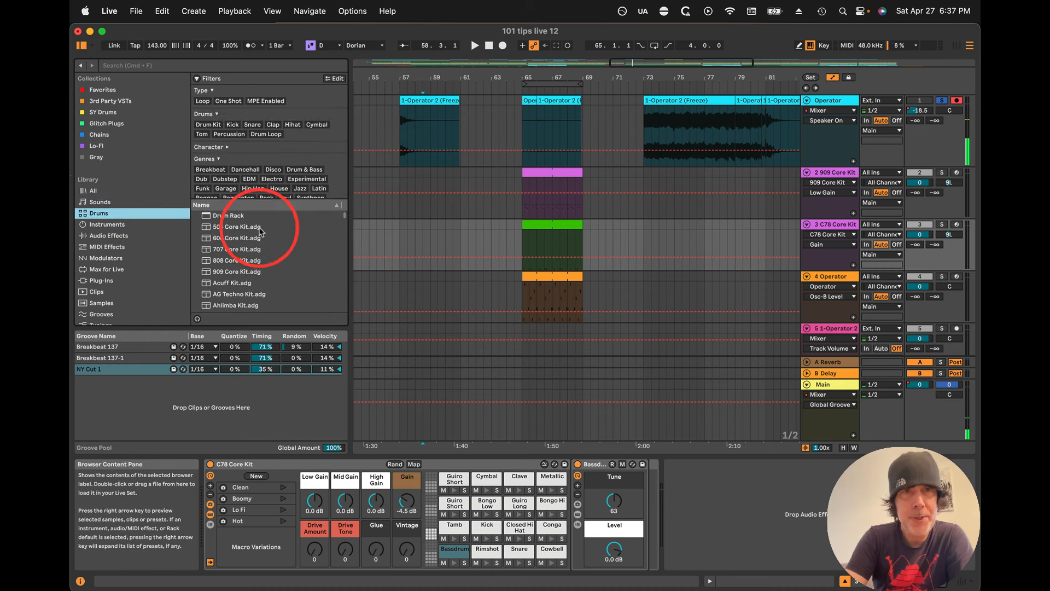
pyautogui.scroll(-10, 241, 221)
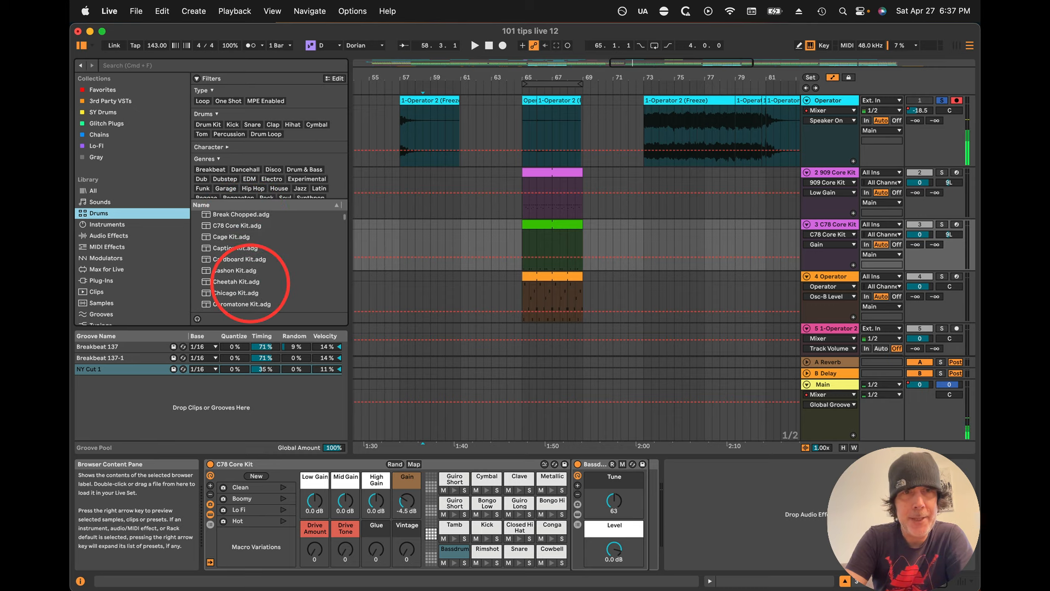
pyautogui.scroll(-10, 250, 283)
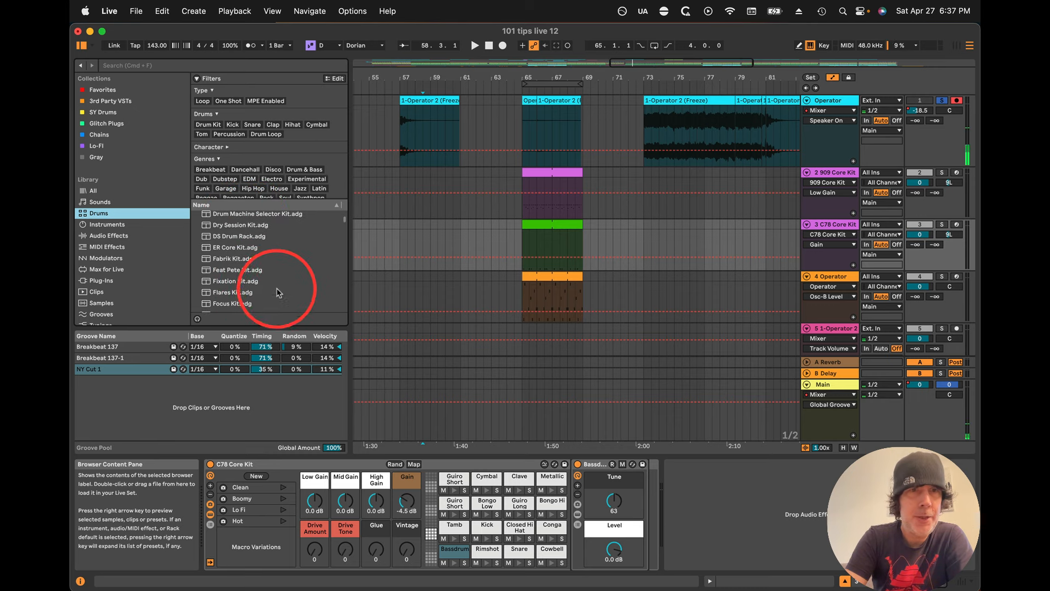
pyautogui.scroll(-5, 277, 293)
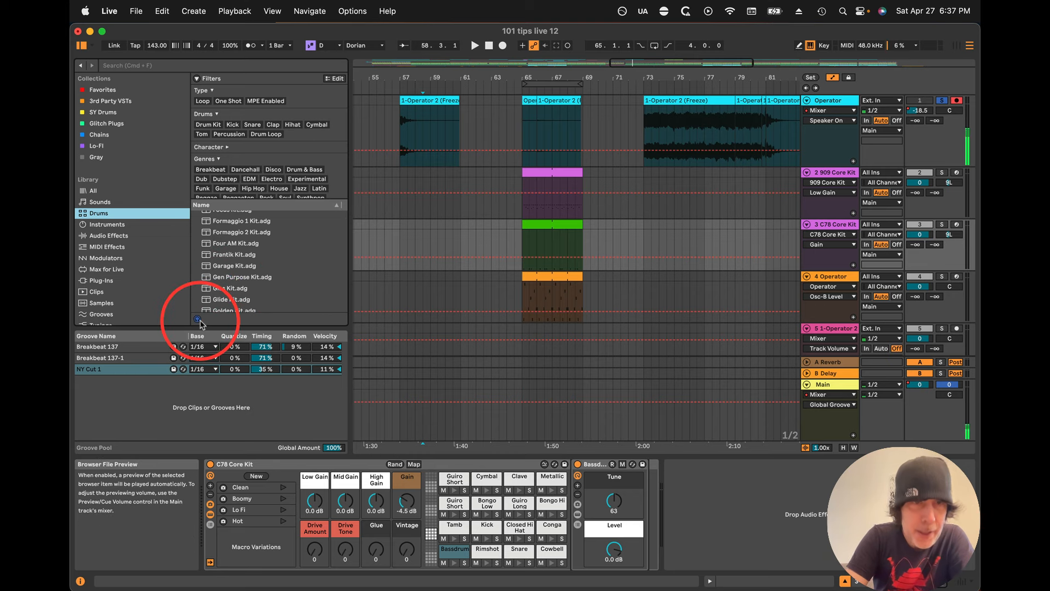
pyautogui.click(230, 255)
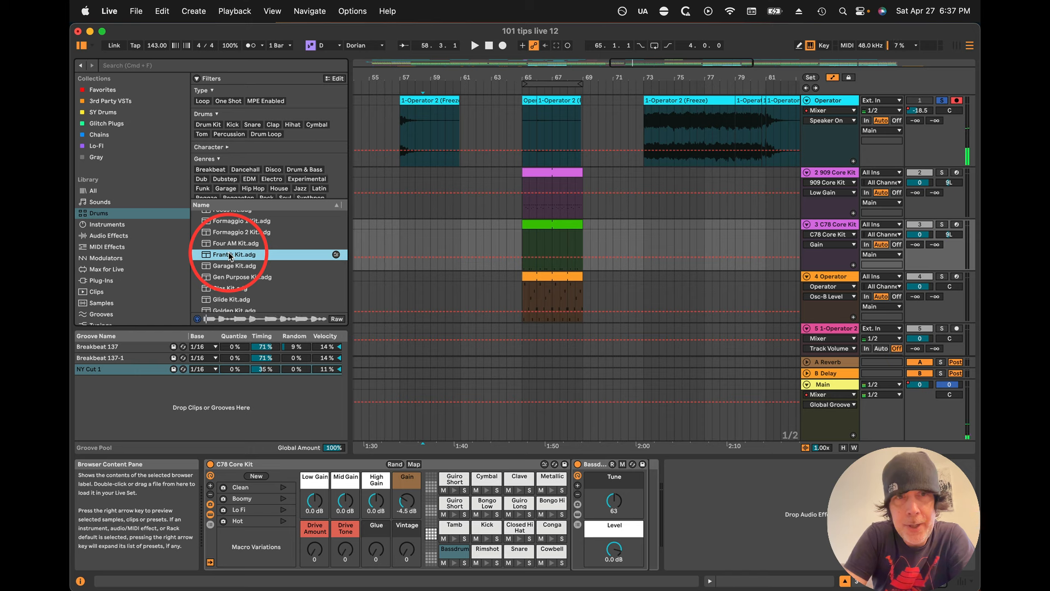
pyautogui.press('Down')
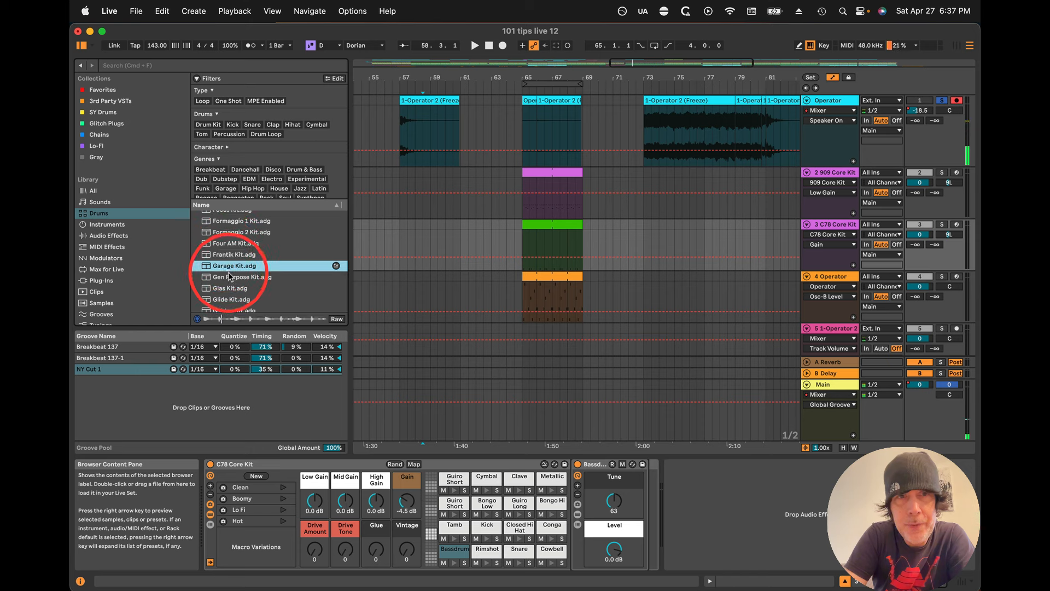
pyautogui.press('Down')
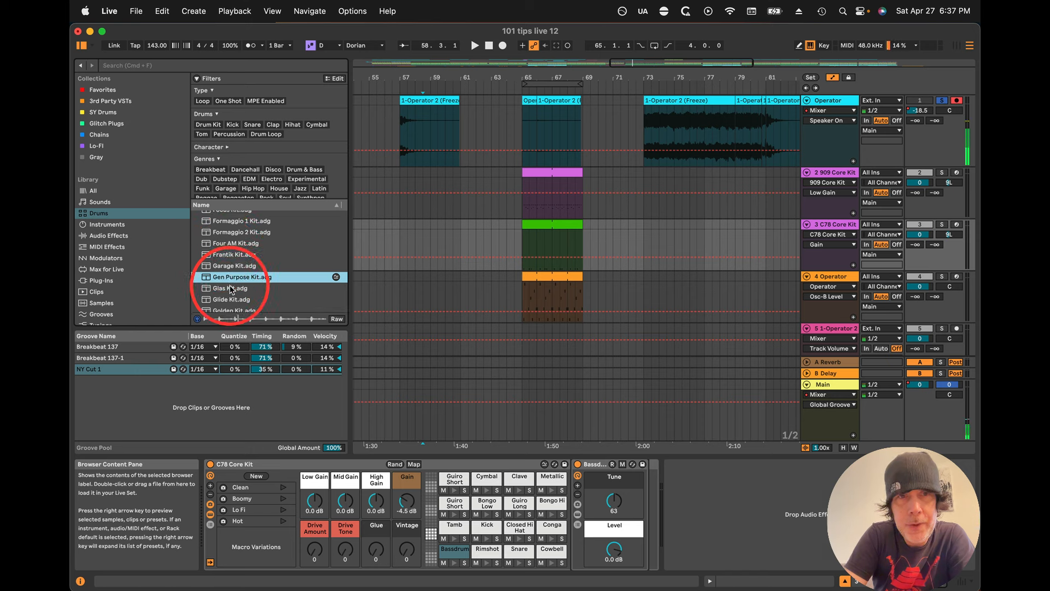
pyautogui.press('Down')
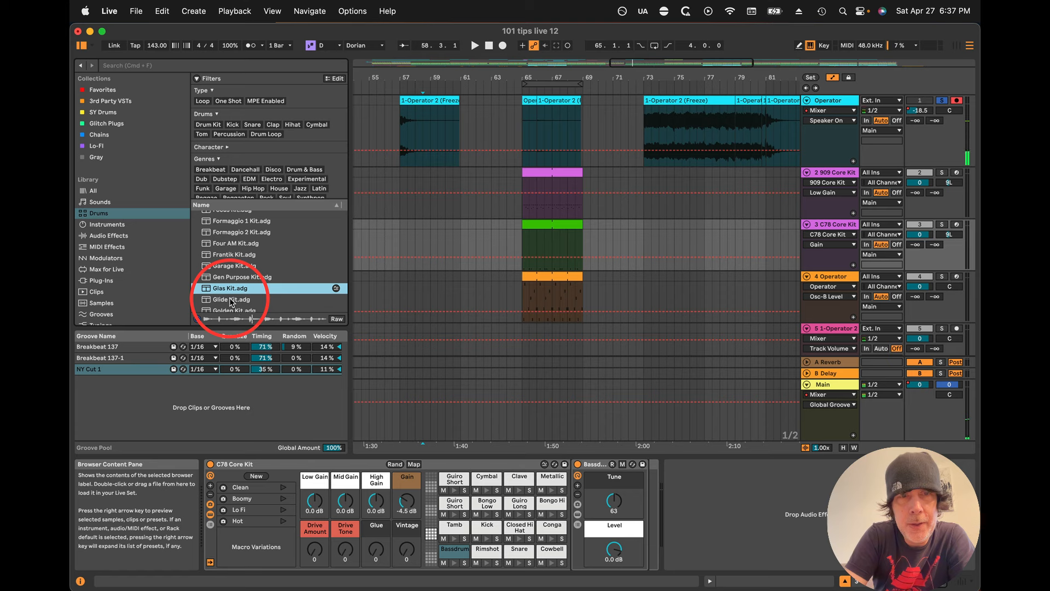
pyautogui.press('Down')
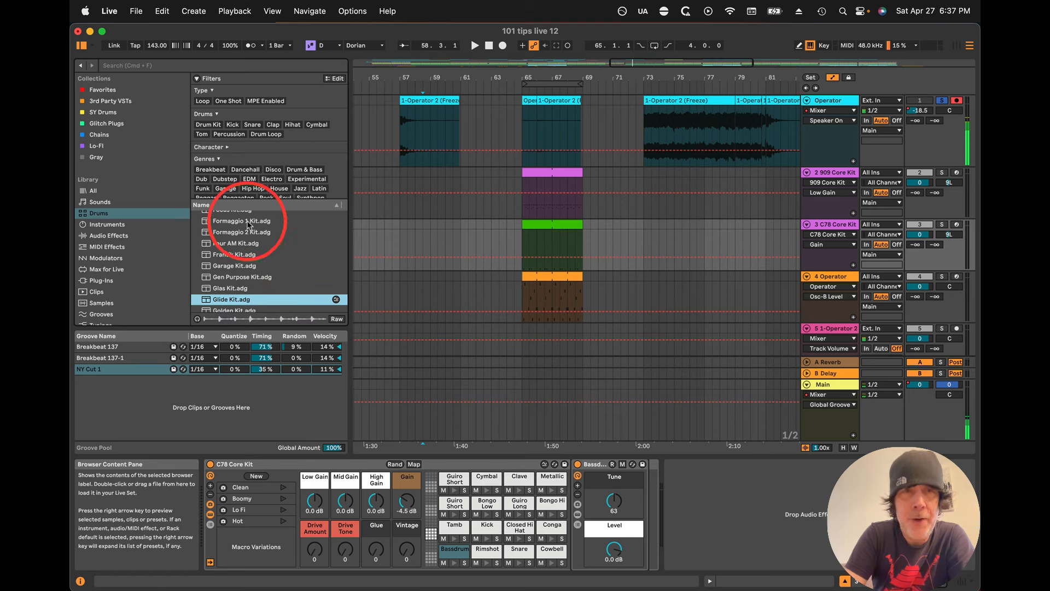
pyautogui.scroll(-3, 303, 250)
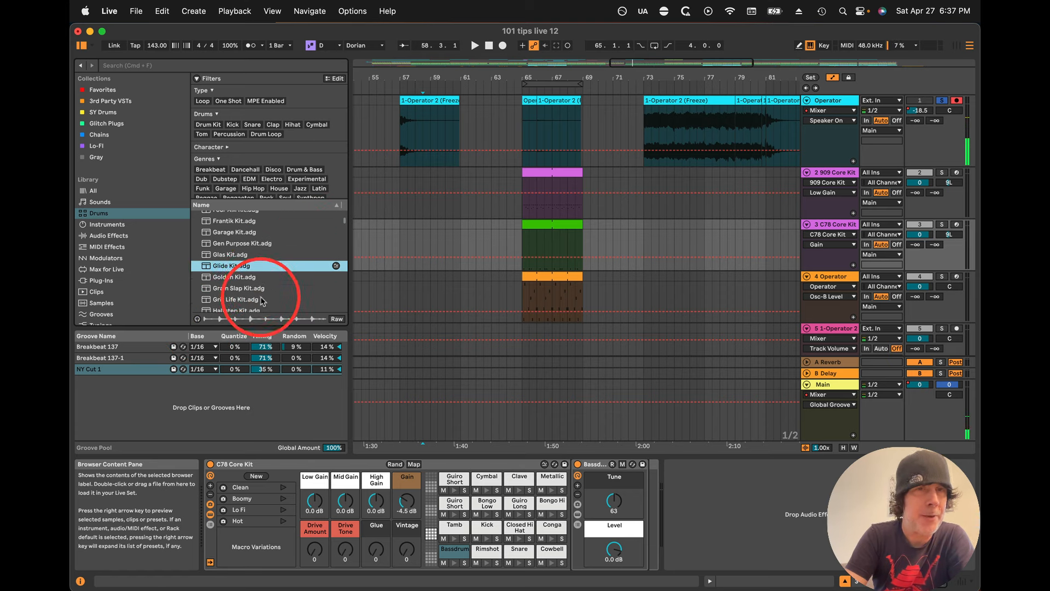
# Step: Look through the devices in the library's Instruments and Audio Effects categories
pyautogui.click(101, 225)
pyautogui.scroll(-5, 274, 175)
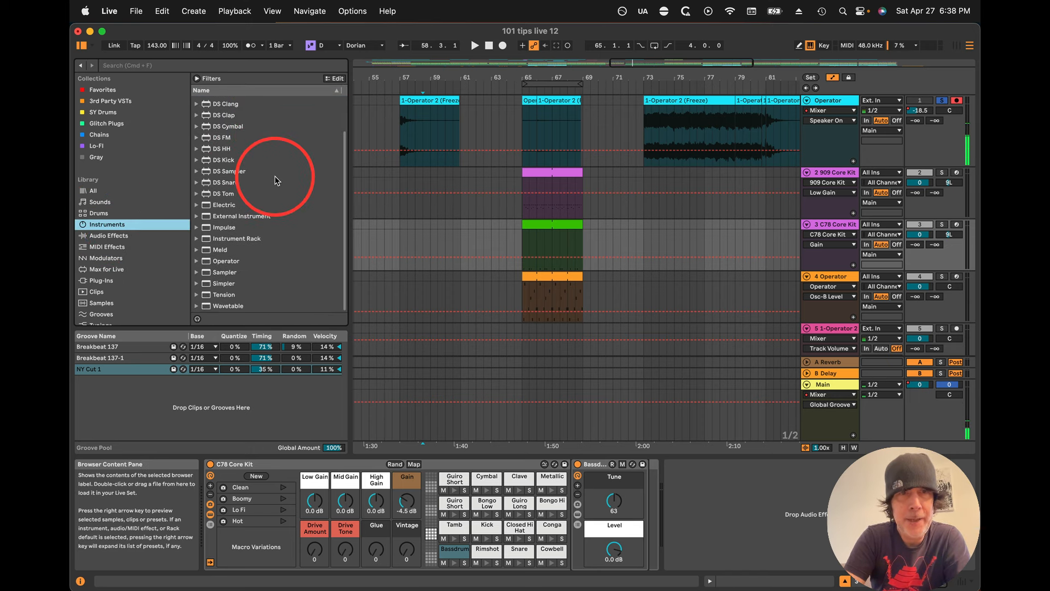
pyautogui.click(104, 240)
pyautogui.scroll(-8, 273, 164)
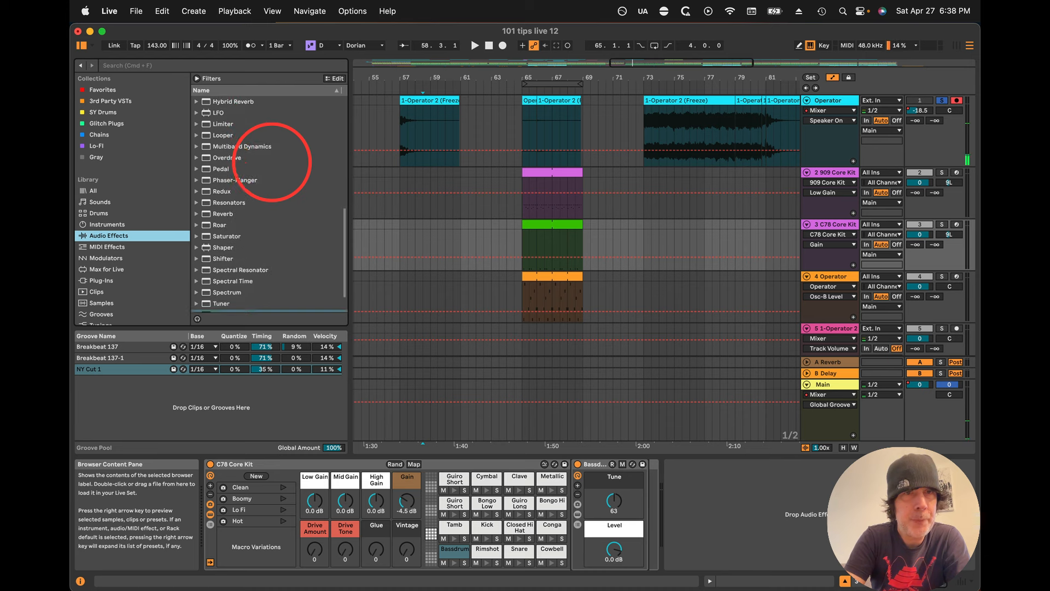
pyautogui.scroll(-3, 248, 163)
# Step: Look through the MIDI Effects, Modulators, Max for Live and Plug-Ins categories of the library
pyautogui.click(105, 248)
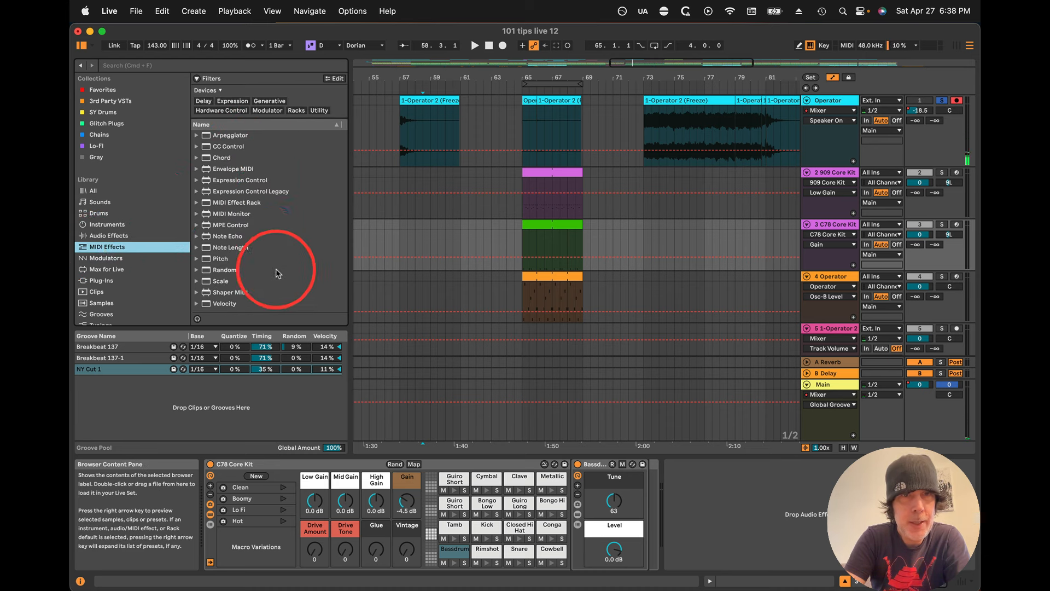
pyautogui.click(105, 257)
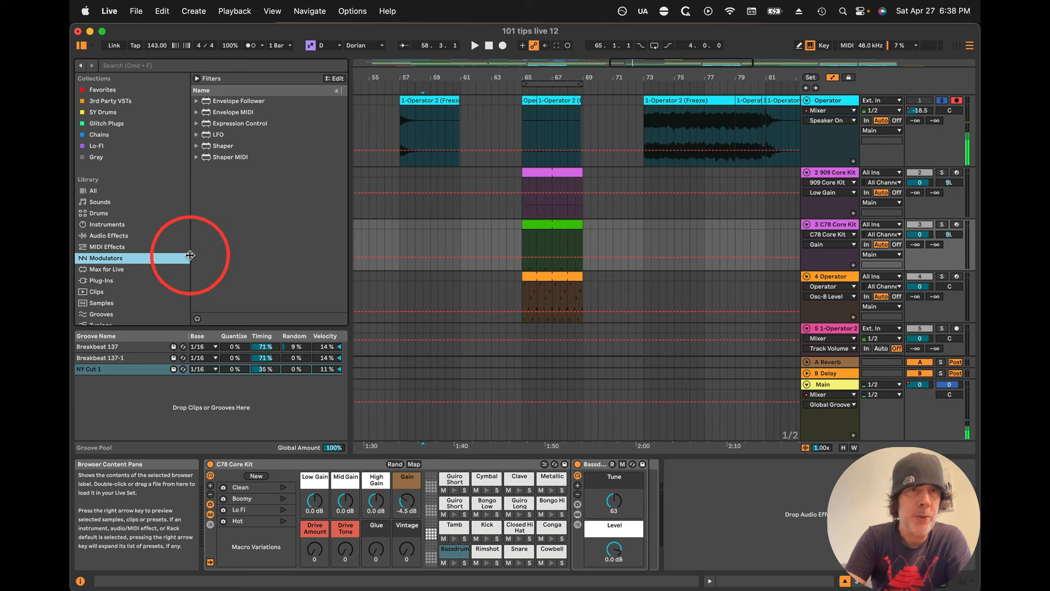
pyautogui.click(141, 269)
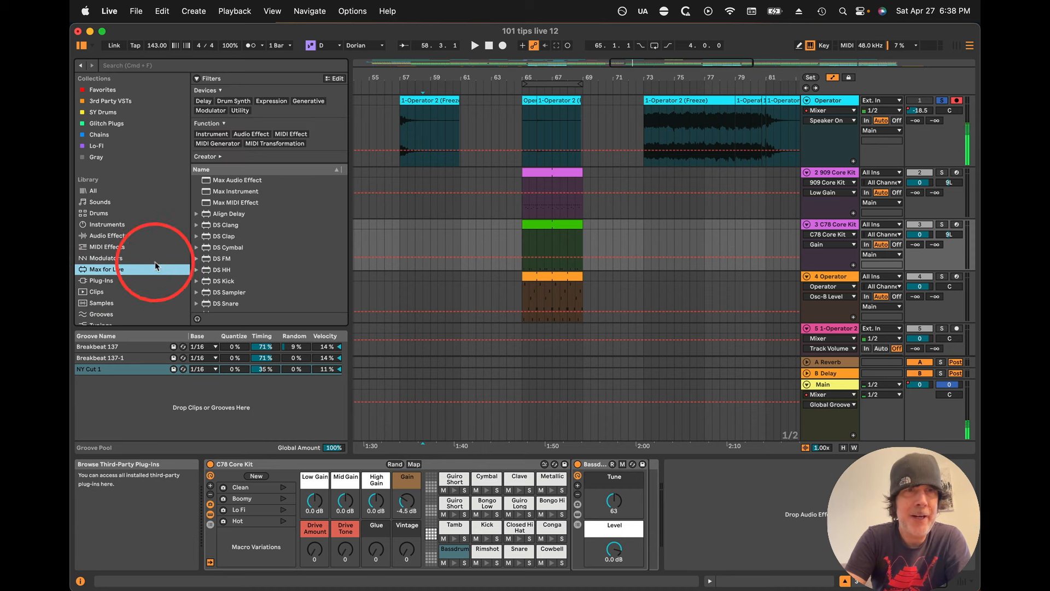
pyautogui.click(107, 282)
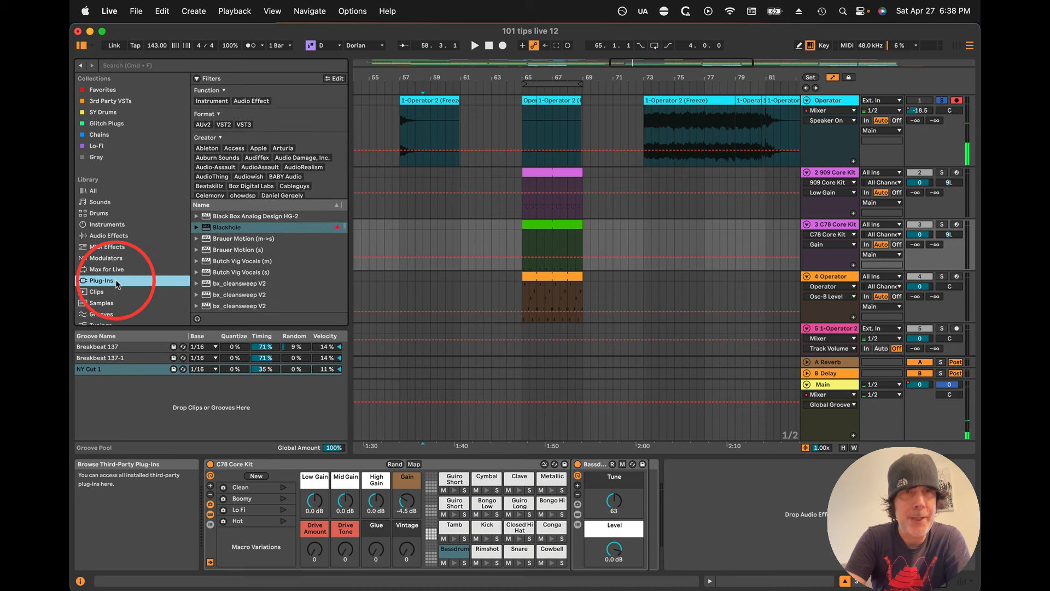
# Step: Browse the Clips category and audition the Chord C Major7#11 Wide and Chord C Minor7 2nd Inversion clips
pyautogui.scroll(-3, 132, 281)
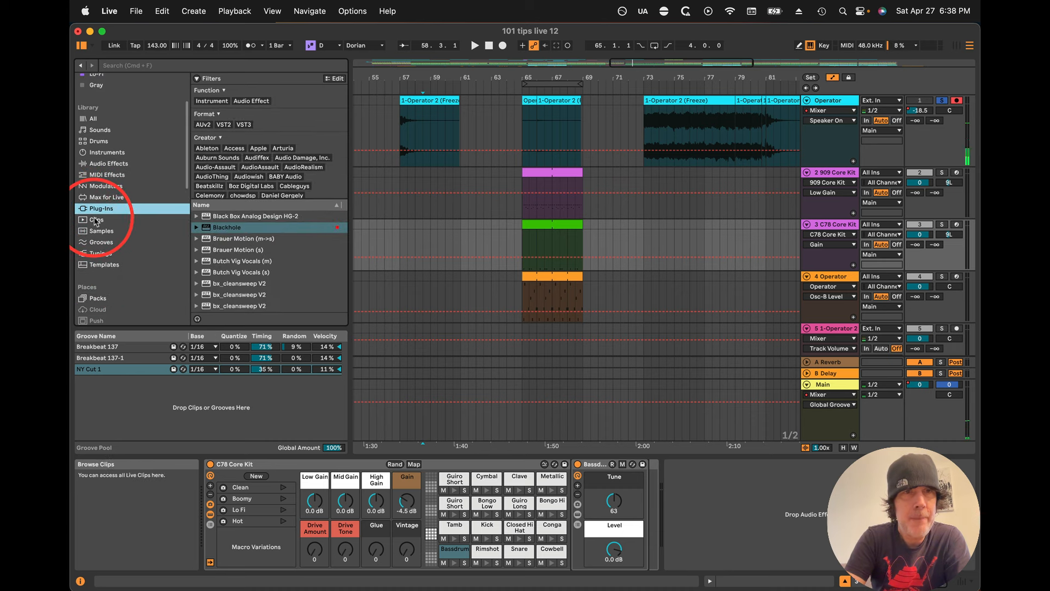
pyautogui.click(96, 219)
pyautogui.scroll(-5, 216, 267)
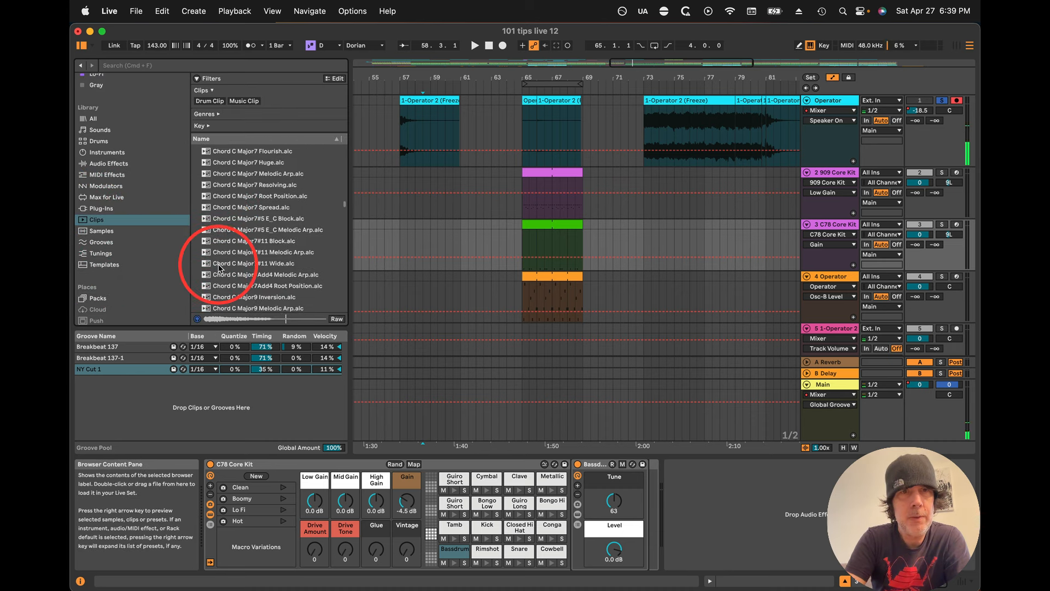
pyautogui.click(218, 265)
pyautogui.scroll(-6, 241, 267)
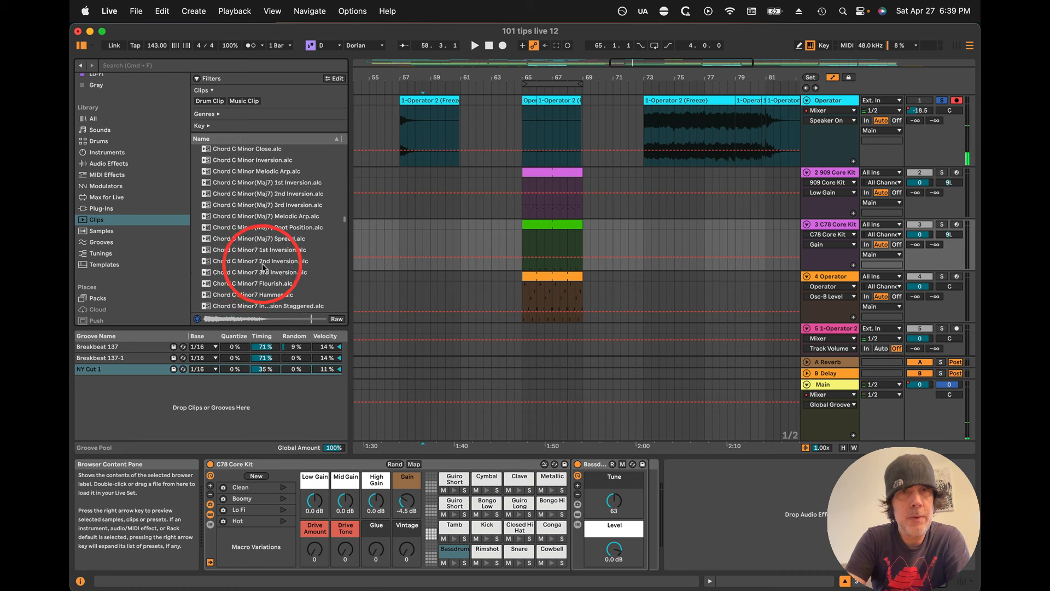
pyautogui.click(263, 262)
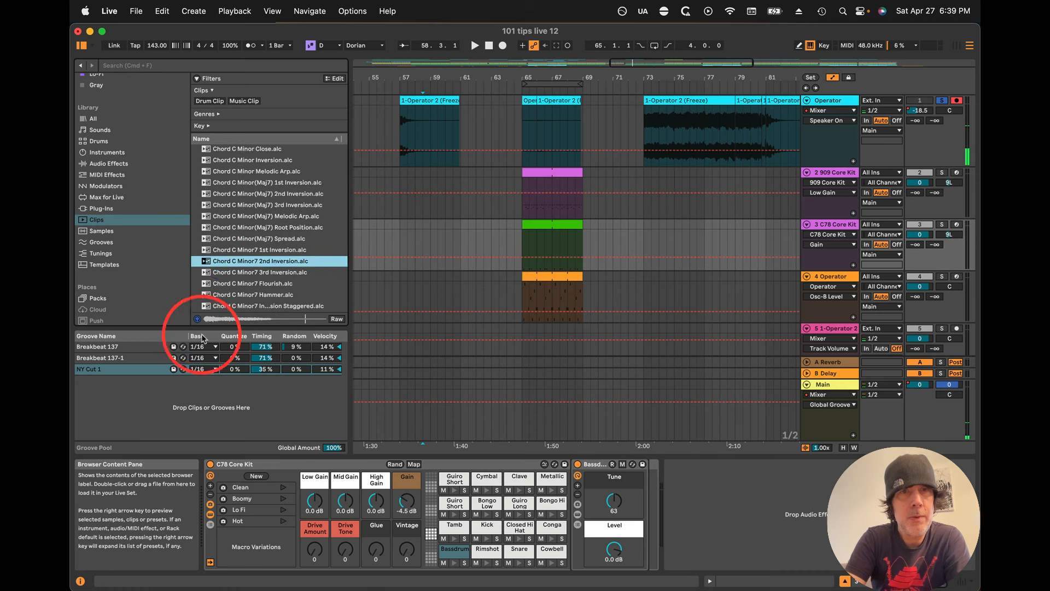
pyautogui.scroll(-15, 240, 268)
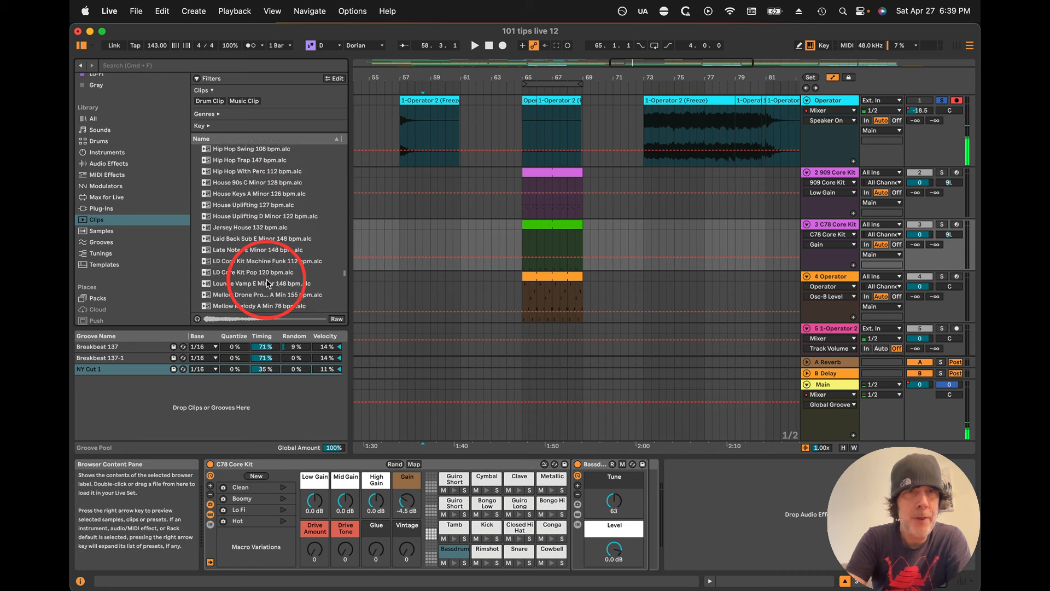
# Step: Look through the Samples and Grooves categories and, with file preview enabled, audition grooves from 2 Step Shuffled 16ths to the first Bolero Melodico
pyautogui.click(100, 232)
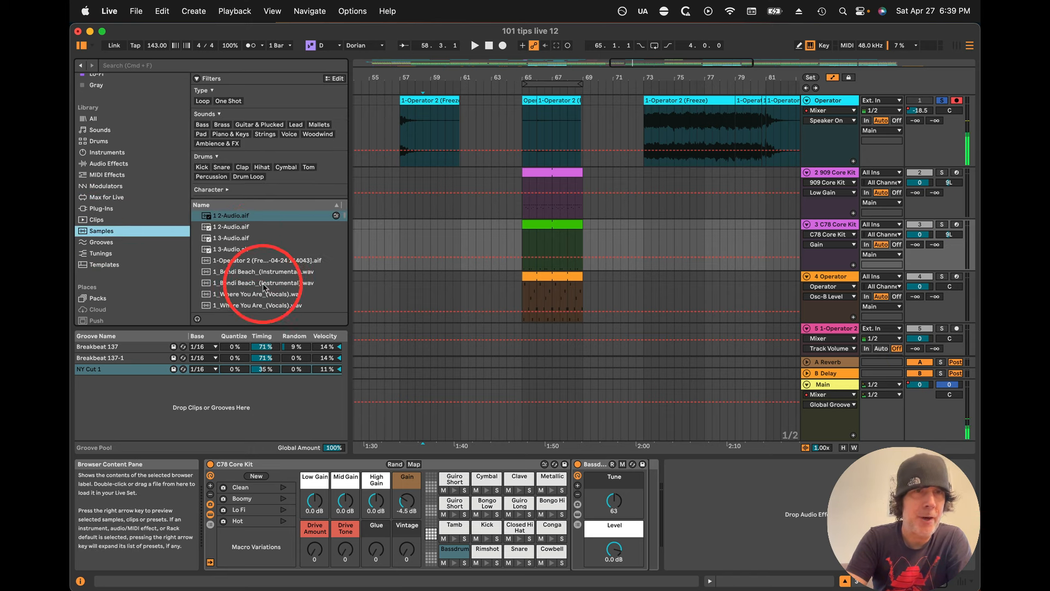
pyautogui.click(101, 244)
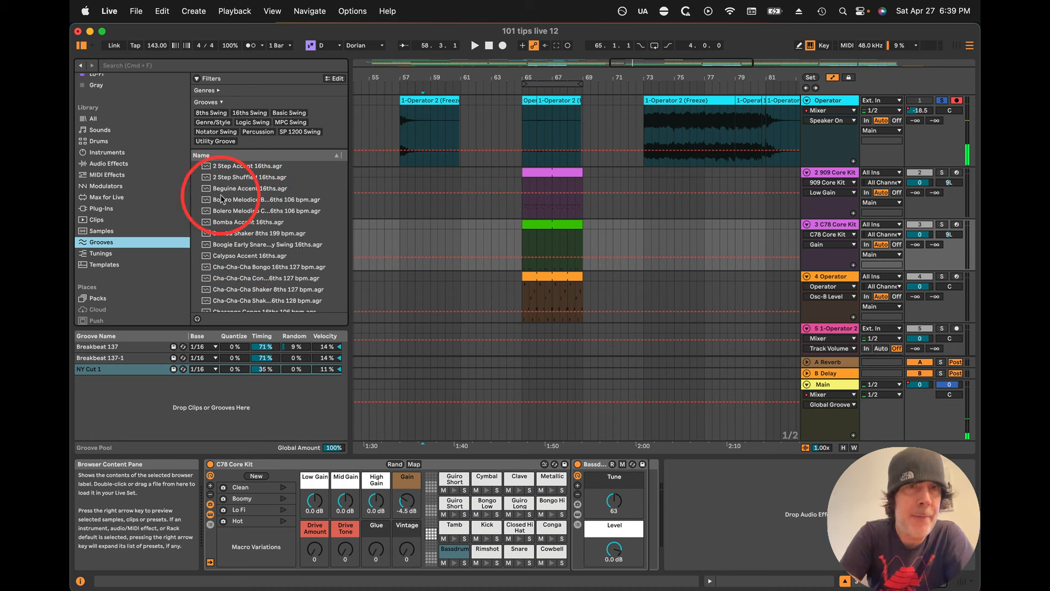
pyautogui.click(197, 320)
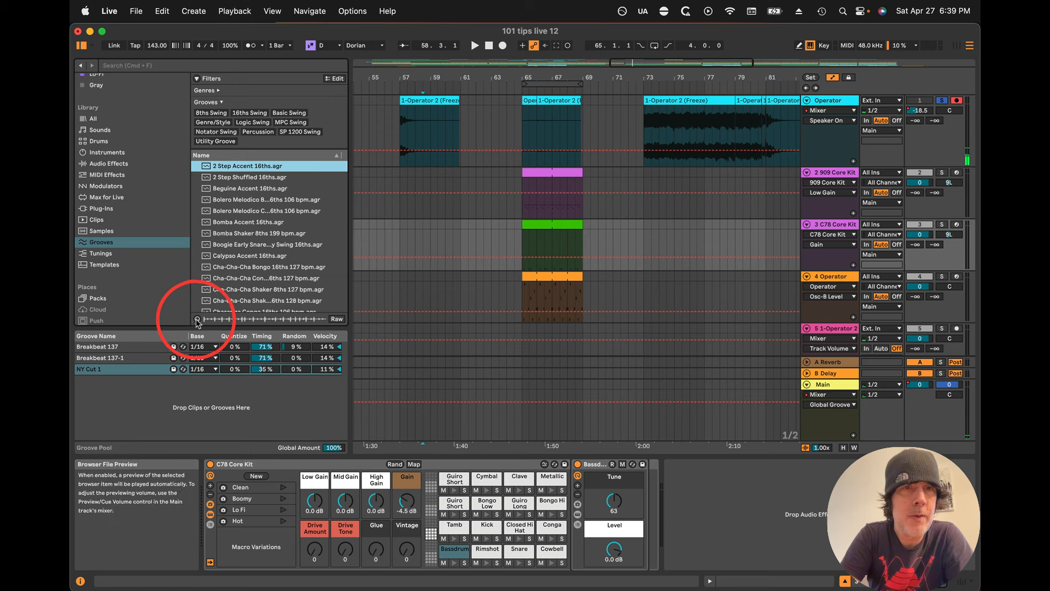
pyautogui.click(255, 178)
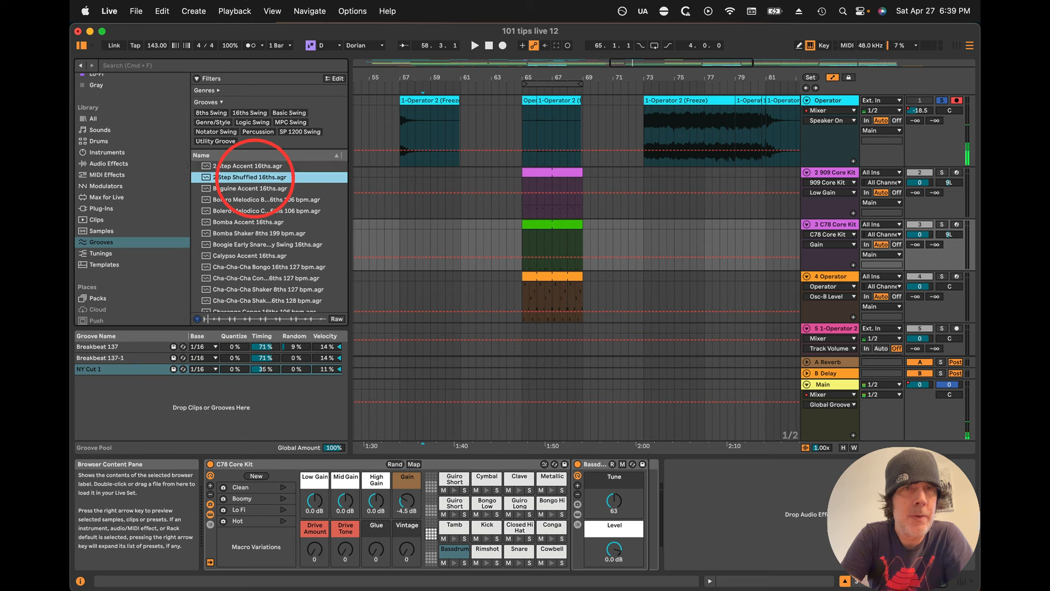
pyautogui.click(253, 189)
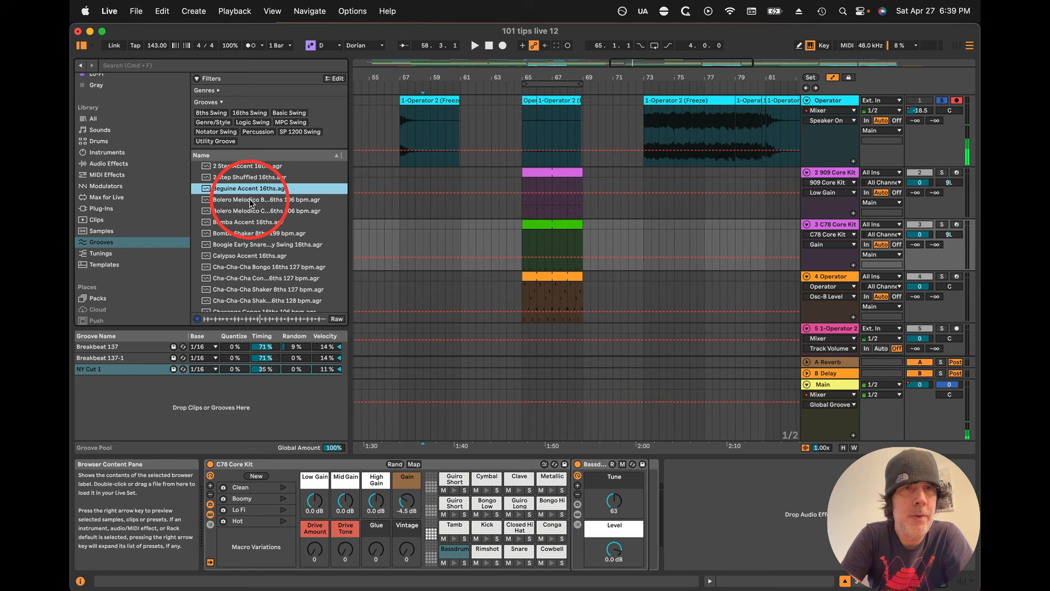
pyautogui.click(251, 201)
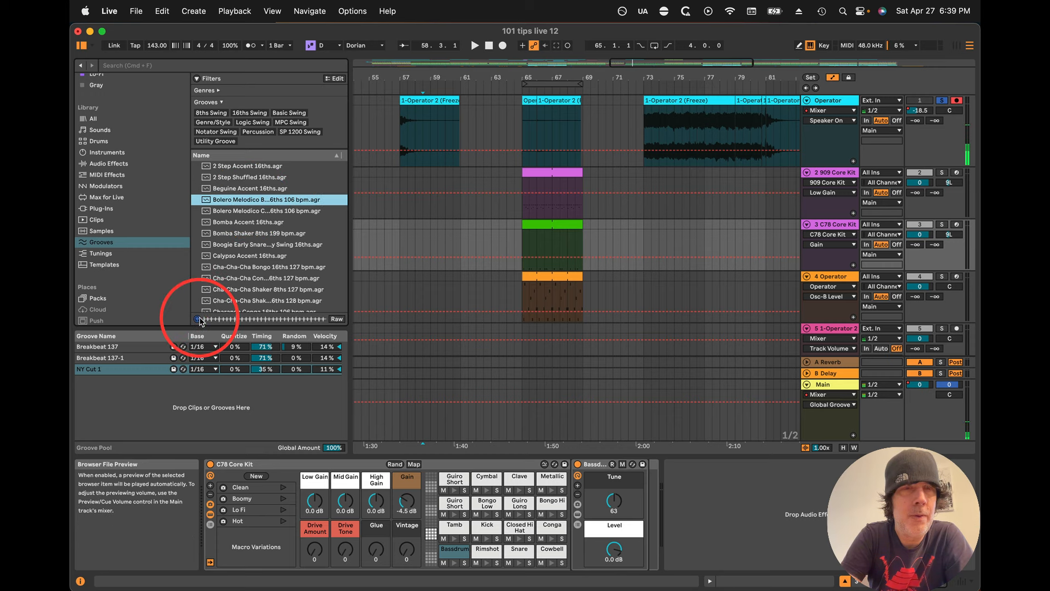
# Step: Add the Bomba Accent 16ths groove to the Groove Pool and assign it to the clip on the 4 Operator track
pyautogui.scroll(-3, 213, 195)
pyautogui.moveTo(207, 182); pyautogui.dragTo(131, 393)
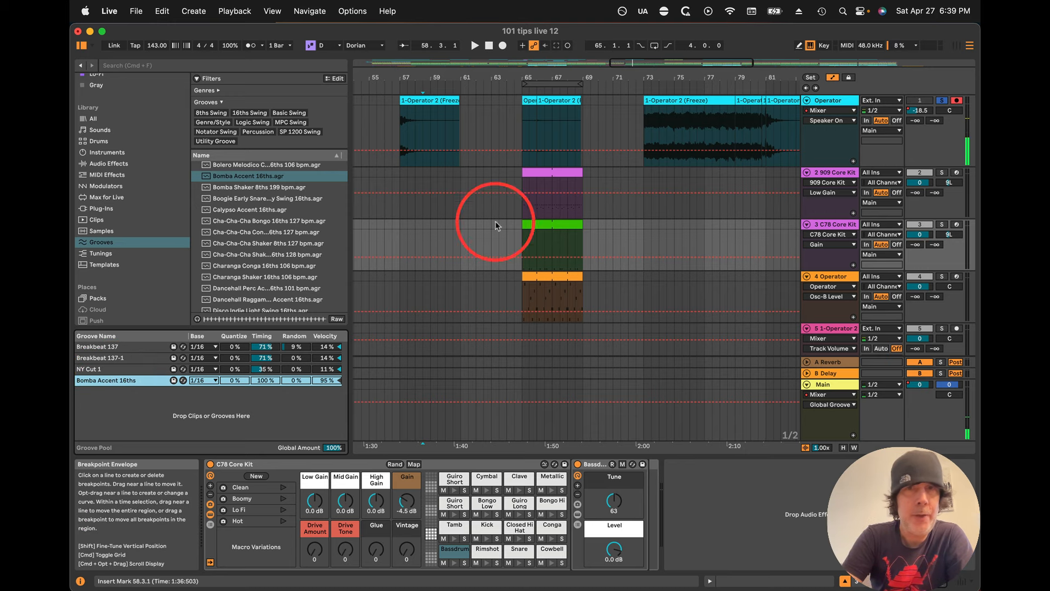
pyautogui.doubleClick(557, 277)
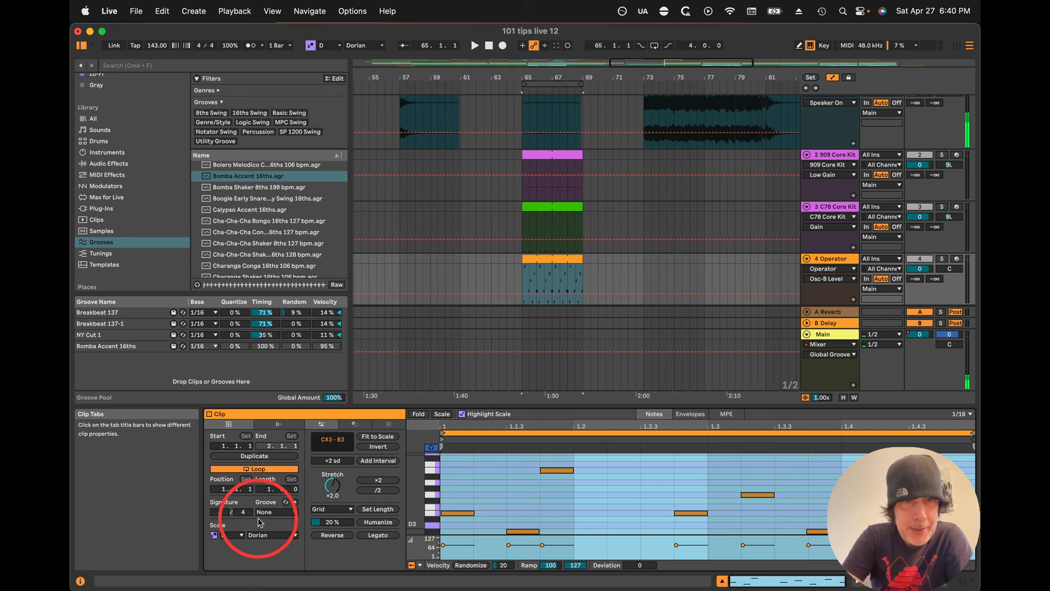
pyautogui.click(278, 513)
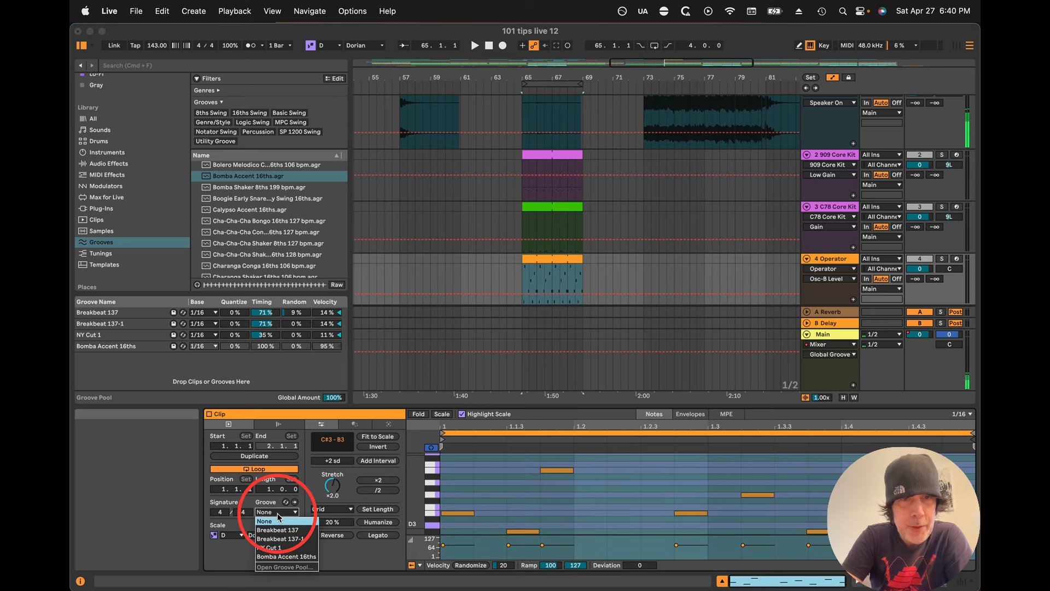
pyautogui.click(289, 560)
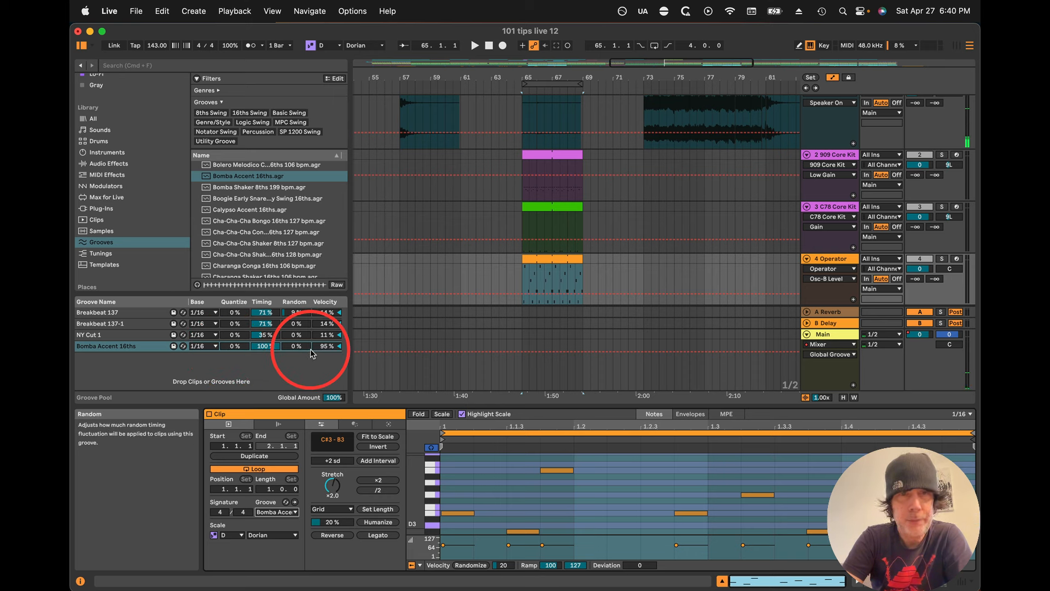
# Step: Delete the Bomba Accent 16ths groove from the Groove Pool
pyautogui.click(149, 350)
pyautogui.press('BackSpace')
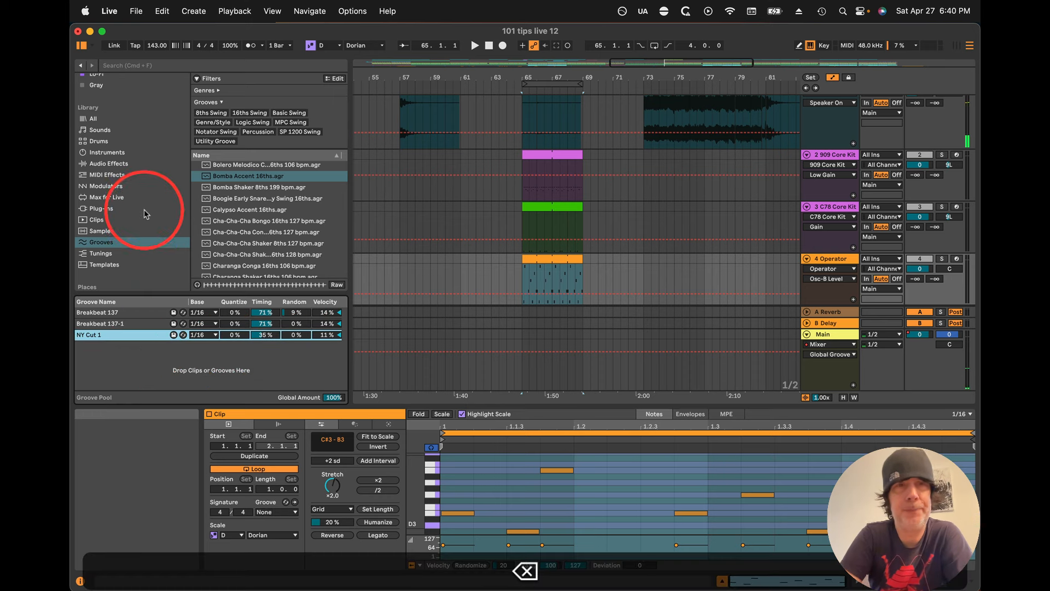
# Step: Browse the Tunings category and read the descriptions of the Dastgah tuning files, selecting 1 - Dastgah-e Shur
pyautogui.click(99, 253)
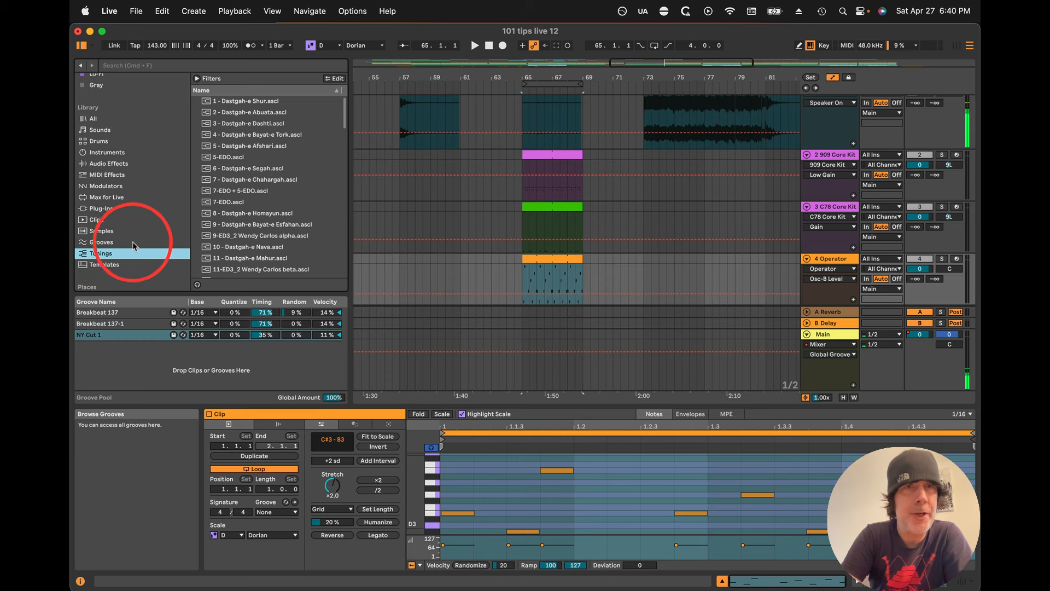
pyautogui.scroll(-5, 261, 147)
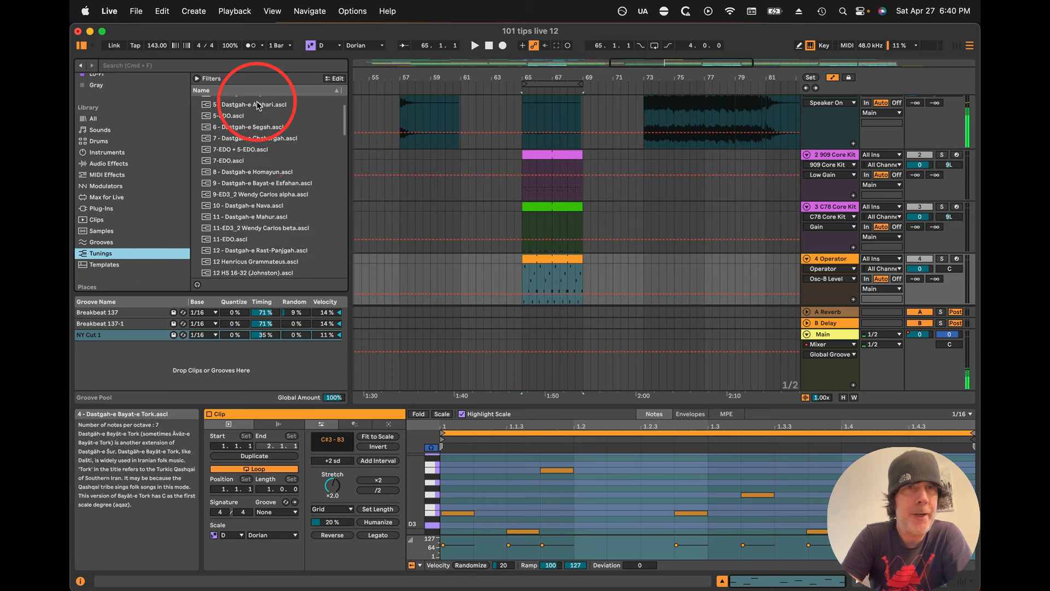
pyautogui.scroll(5, 260, 181)
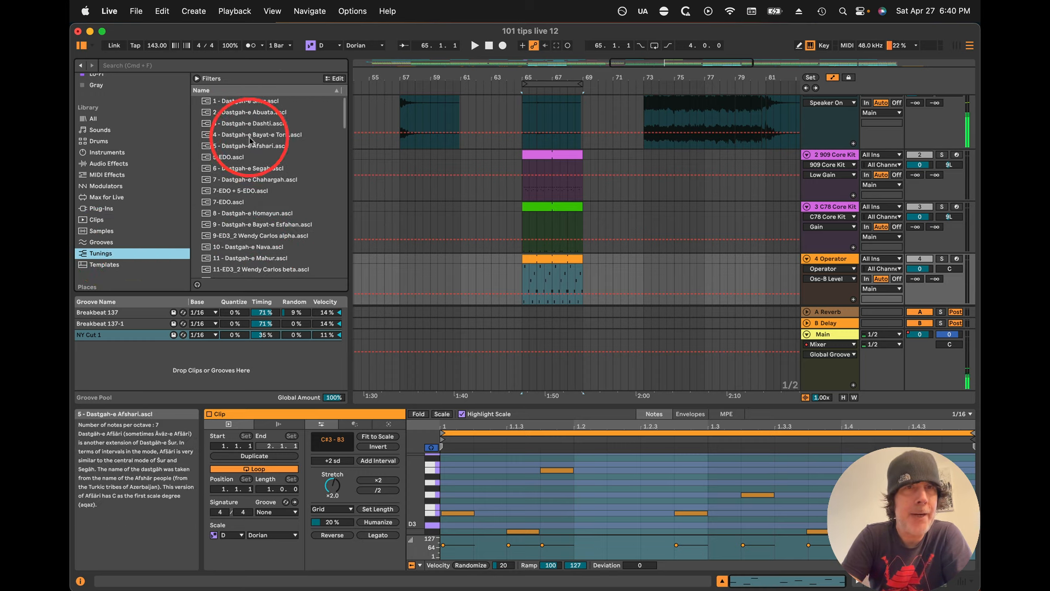
pyautogui.click(197, 284)
pyautogui.moveTo(257, 122)
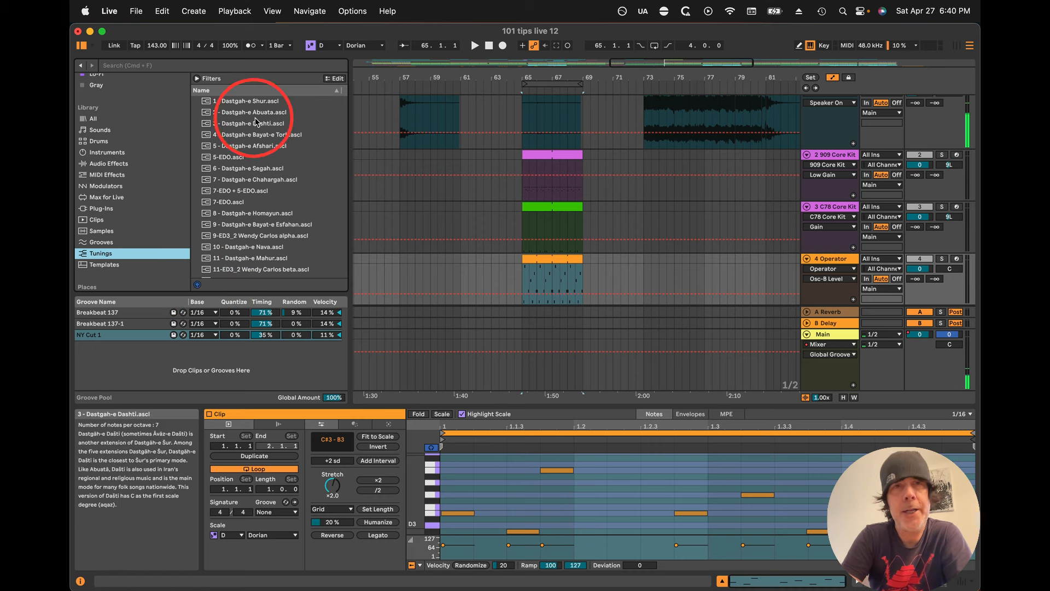
pyautogui.moveTo(242, 104)
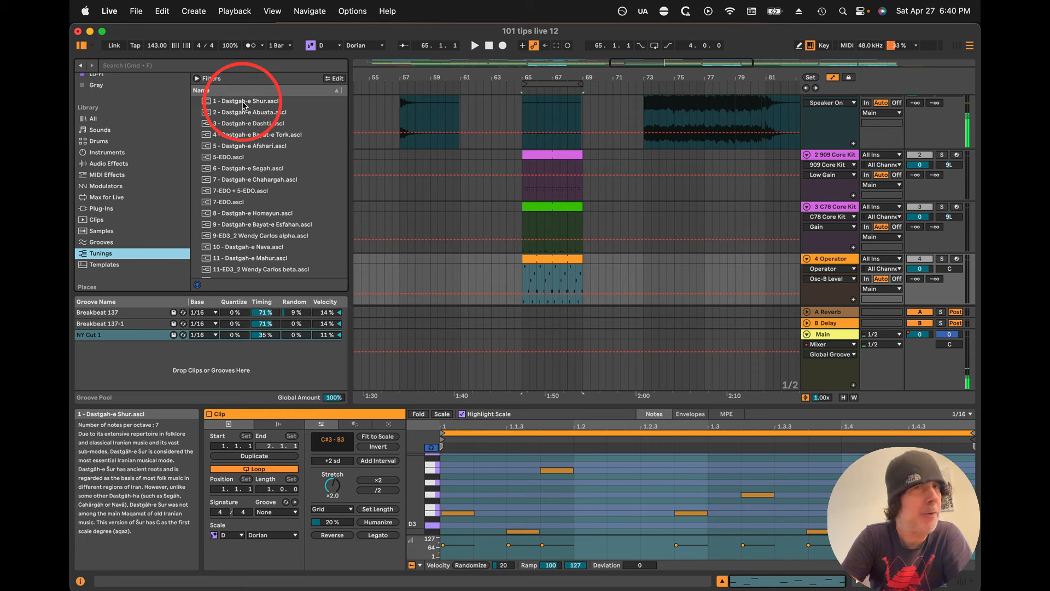
pyautogui.click(243, 104)
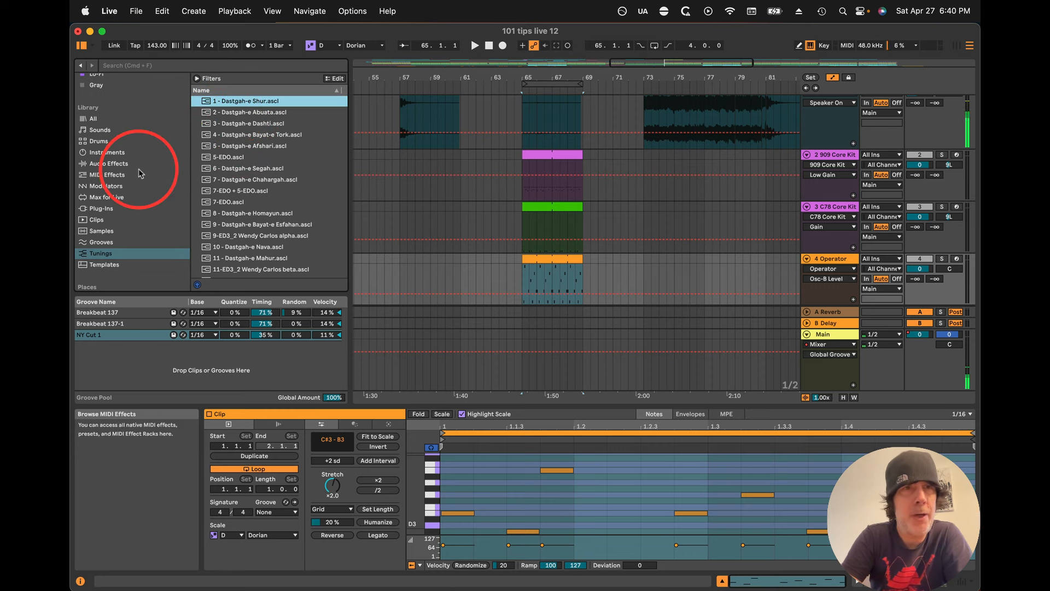
# Step: Show the Tuning System section below the browser's content list
pyautogui.scroll(3, 140, 170)
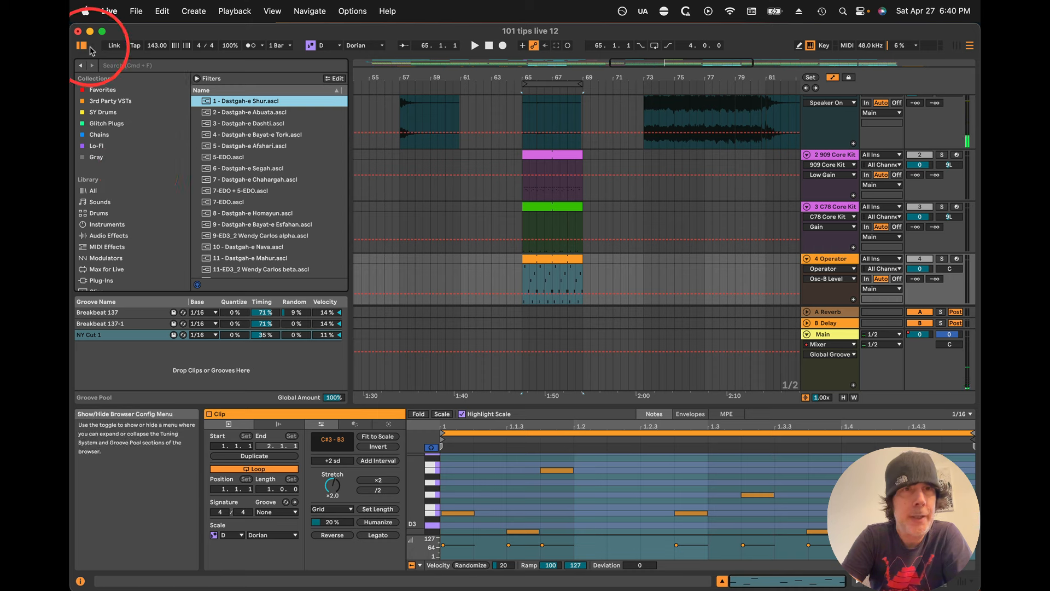
pyautogui.click(93, 48)
pyautogui.click(104, 61)
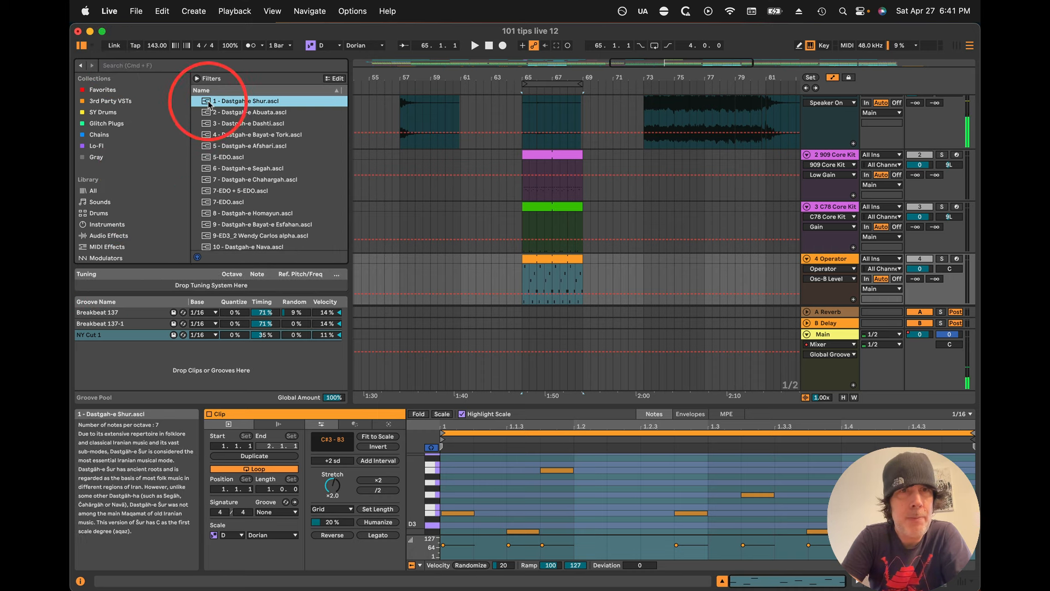
pyautogui.moveTo(207, 104)
pyautogui.mouseDown()
pyautogui.moveTo(188, 286)
pyautogui.moveTo(225, 104)
pyautogui.moveTo(214, 99)
pyautogui.mouseUp()
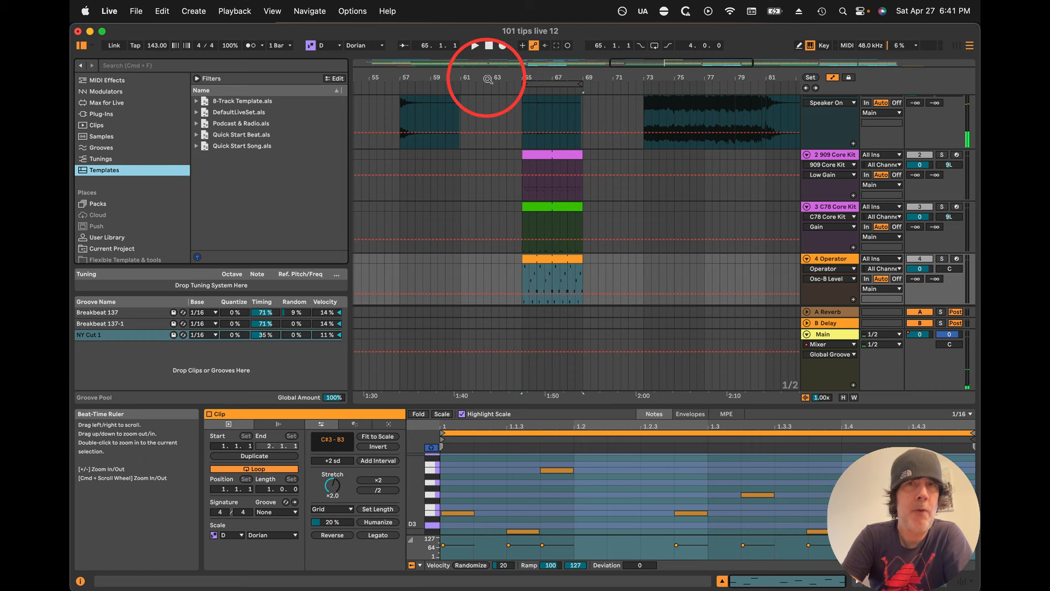
# Step: Browse the Packs place and expand the Core Library pack to look through its folders
pyautogui.moveTo(487, 80); pyautogui.dragTo(539, 79)
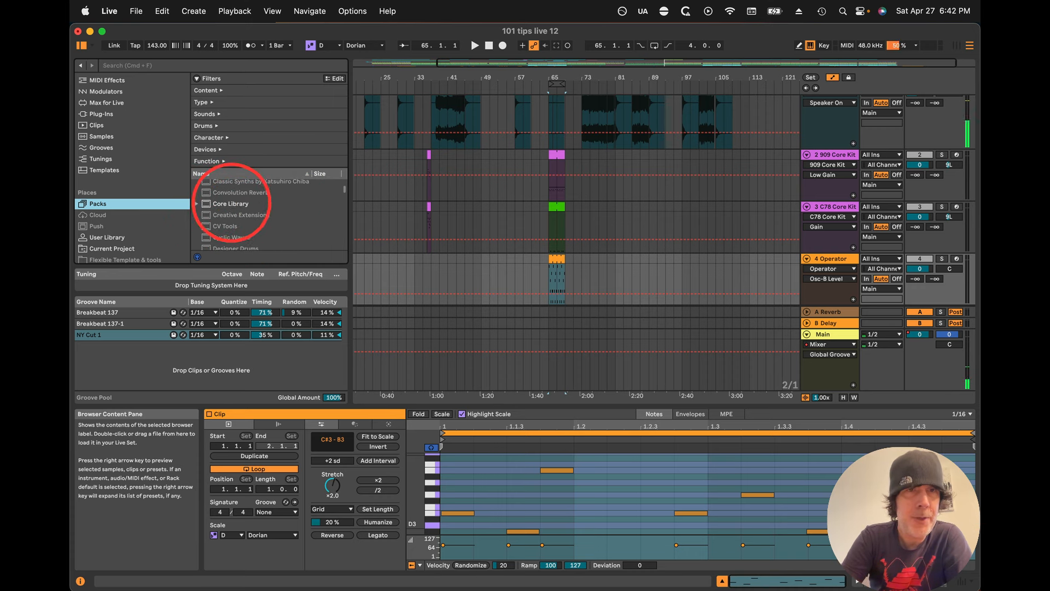
pyautogui.click(207, 206)
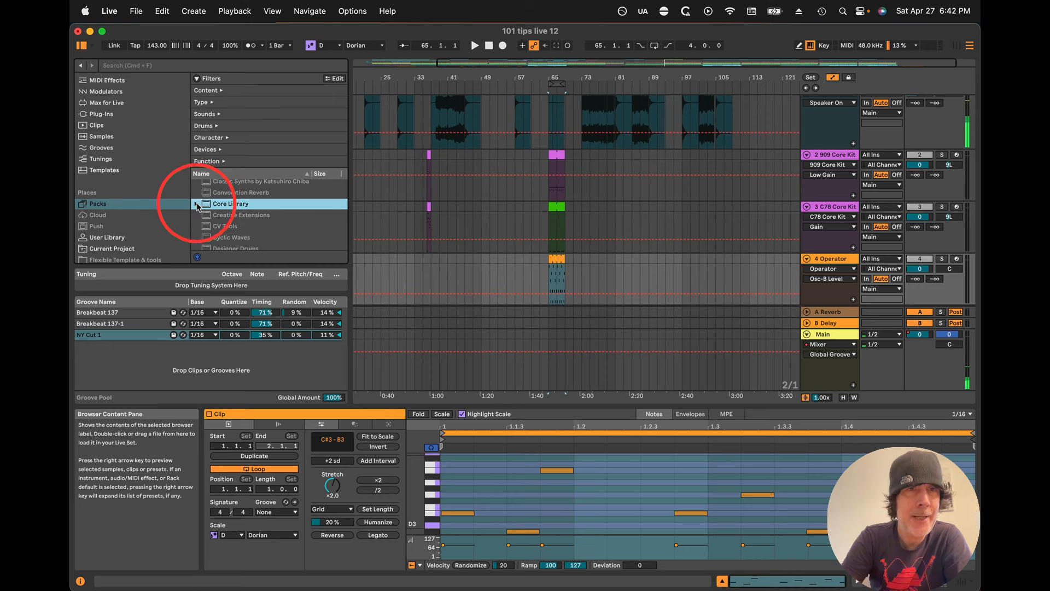
pyautogui.scroll(-3, 300, 209)
pyautogui.scroll(2, 300, 209)
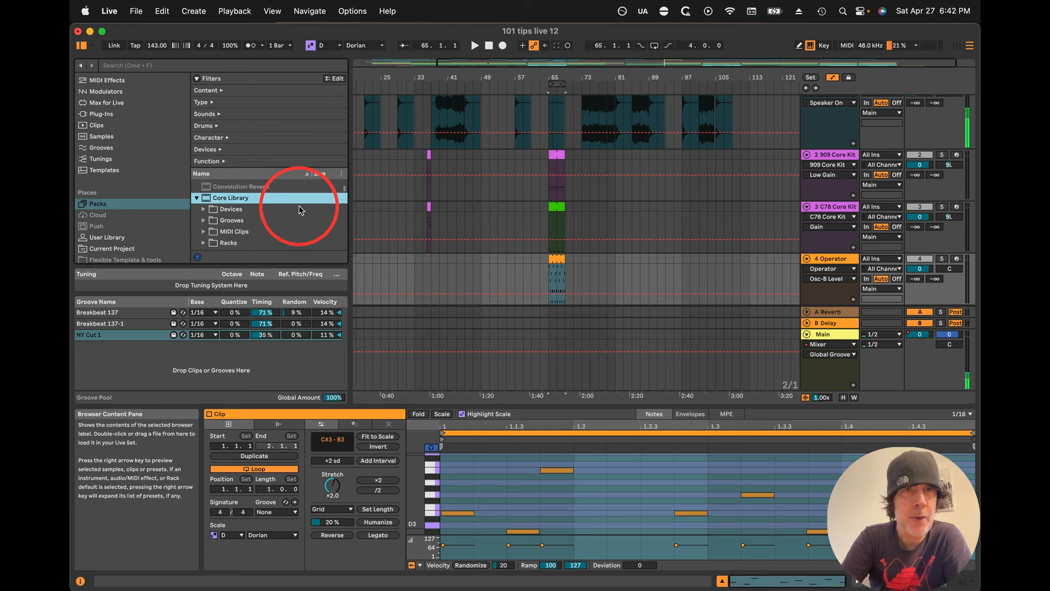
pyautogui.scroll(-3, 280, 219)
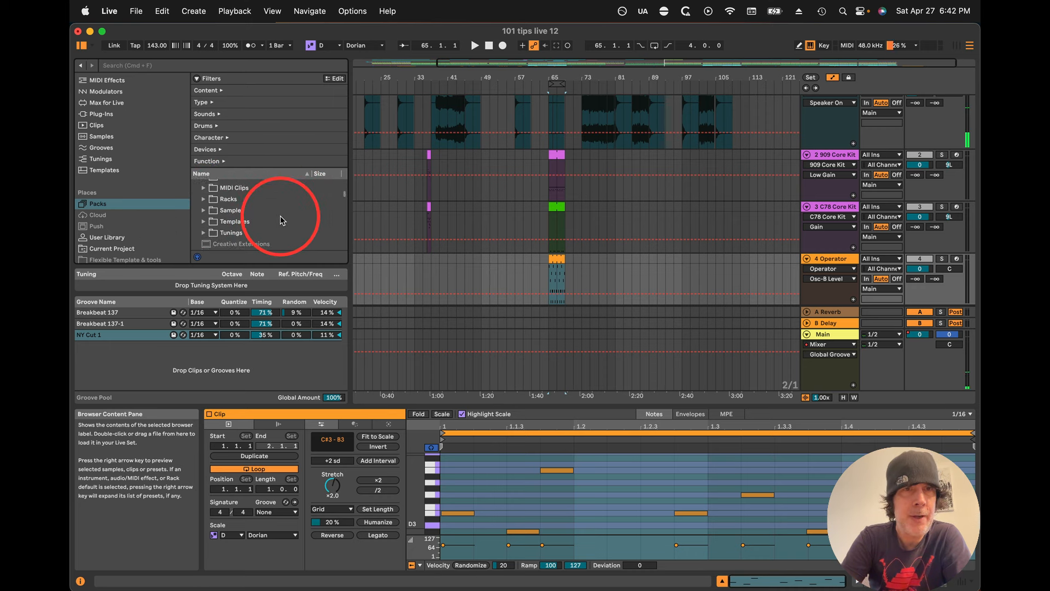
pyautogui.click(280, 212)
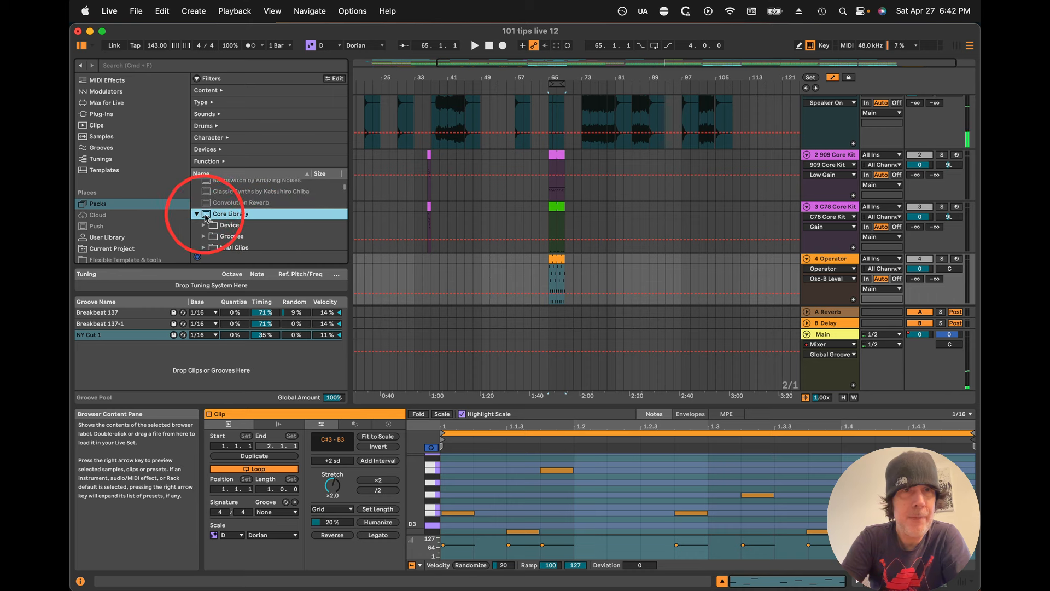
# Step: Look through the Cloud, Push, User Library and Current Project places and the list of added folders
pyautogui.click(98, 215)
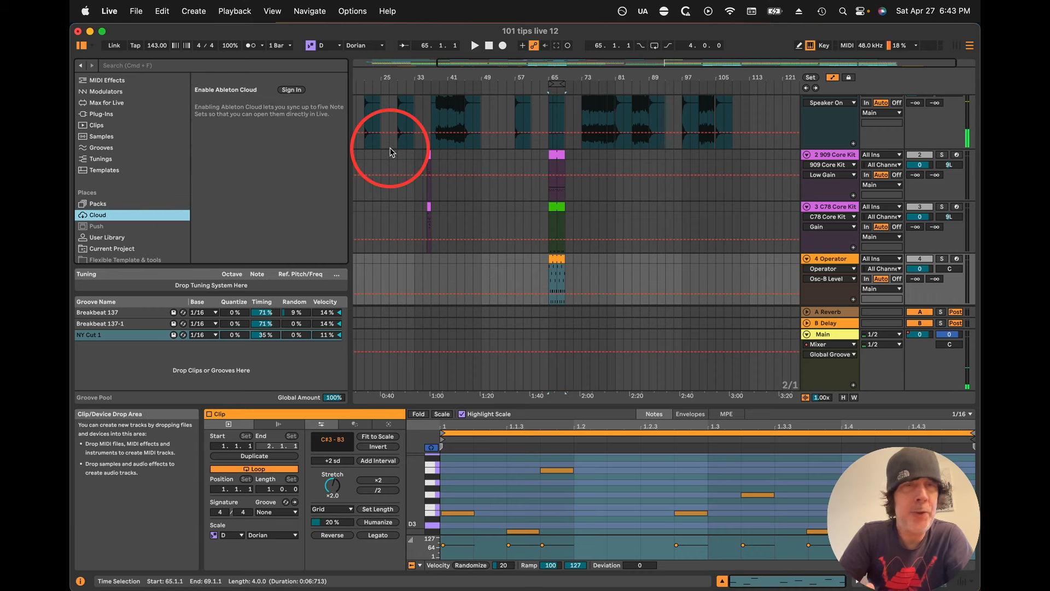
pyautogui.click(96, 227)
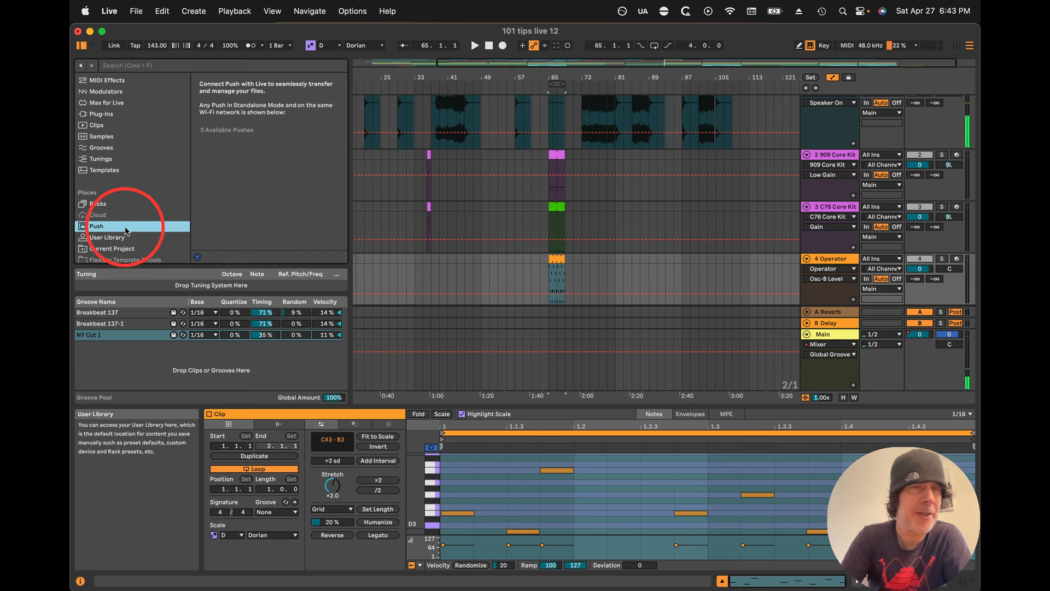
pyautogui.scroll(-4, 127, 221)
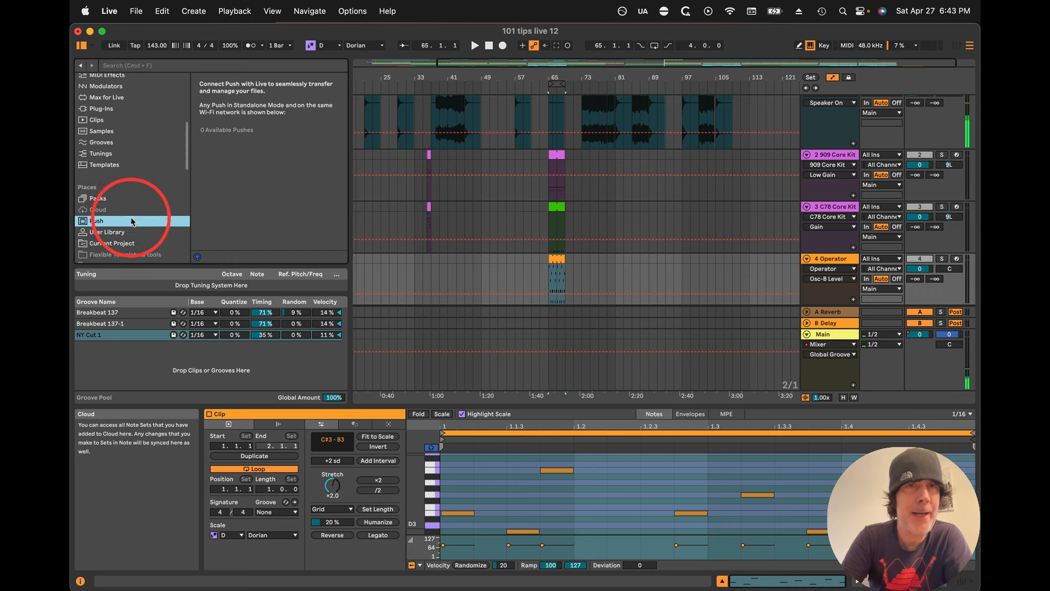
pyautogui.click(125, 183)
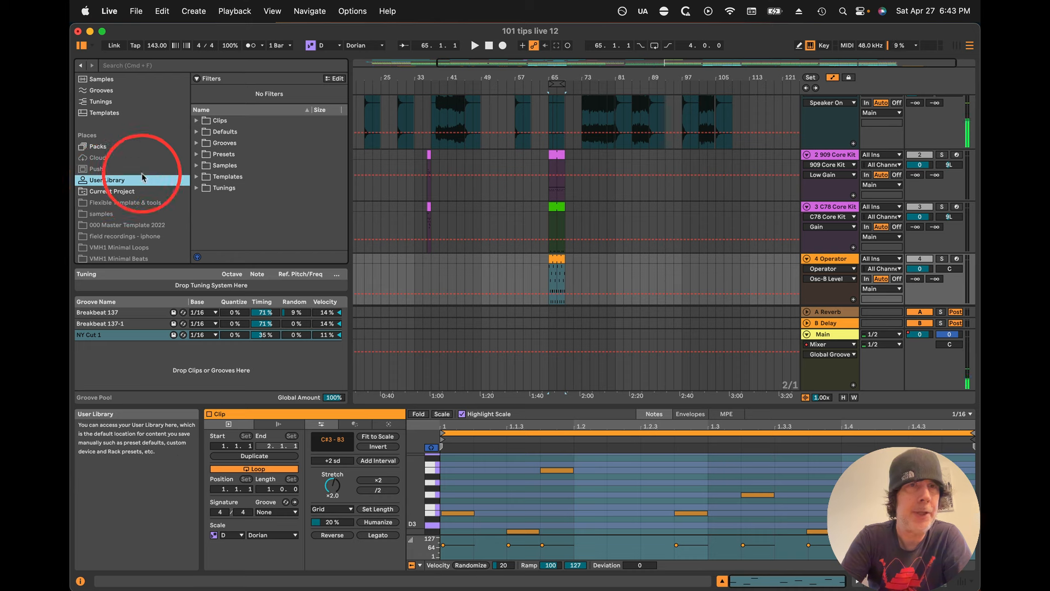
pyautogui.click(115, 192)
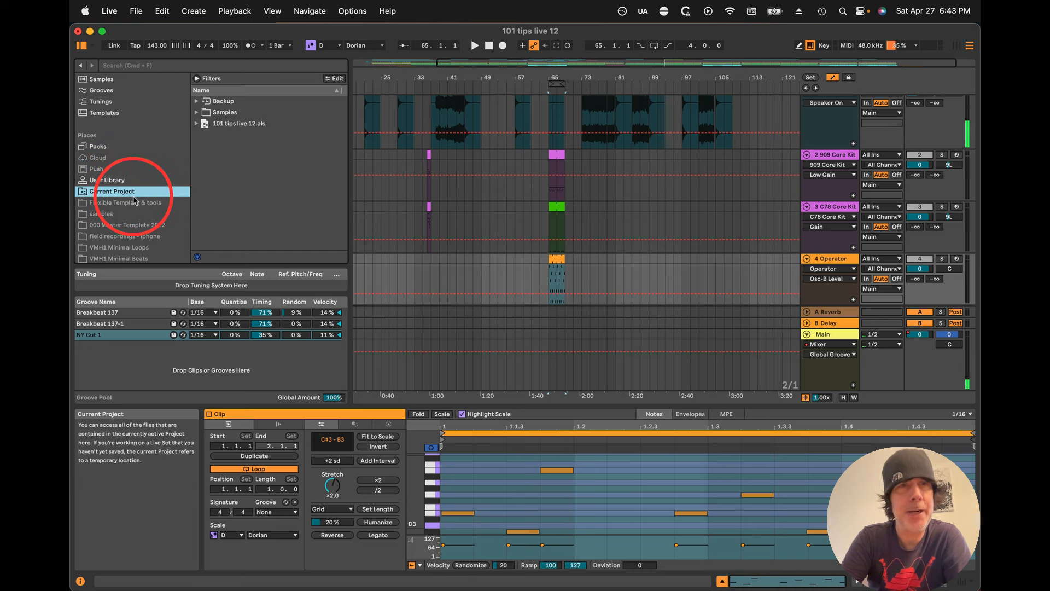
pyautogui.scroll(-5, 158, 186)
pyautogui.scroll(-10, 153, 184)
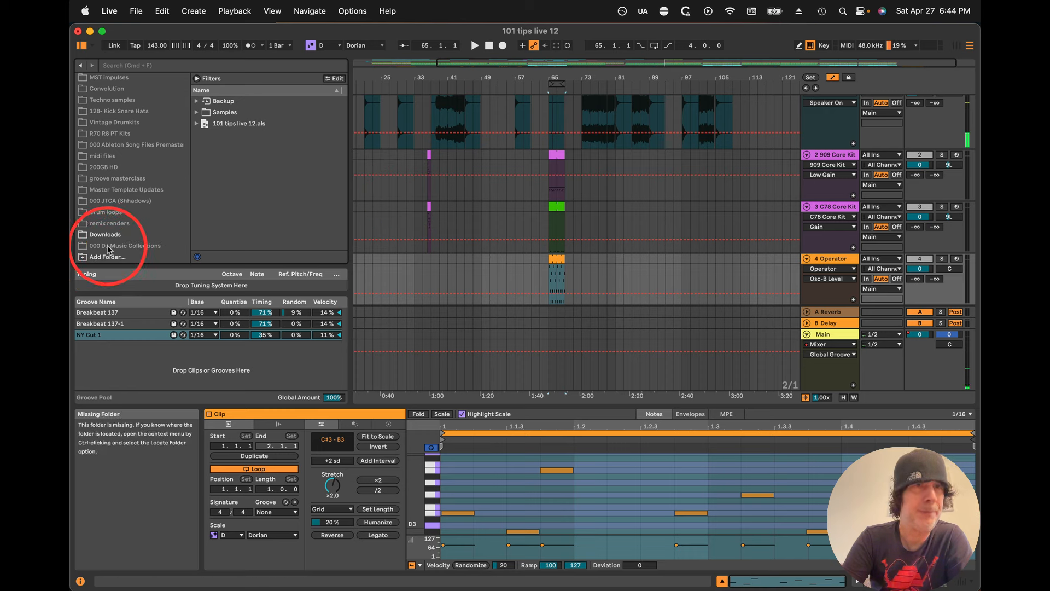
pyautogui.scroll(10, 120, 229)
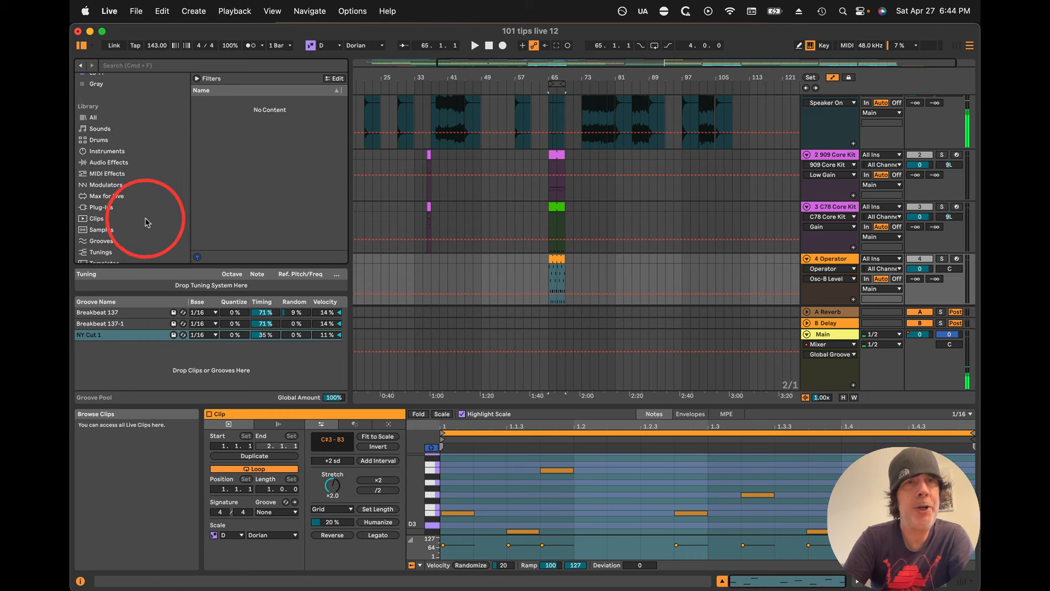
# Step: Search the Samples category for "kick"
pyautogui.click(101, 230)
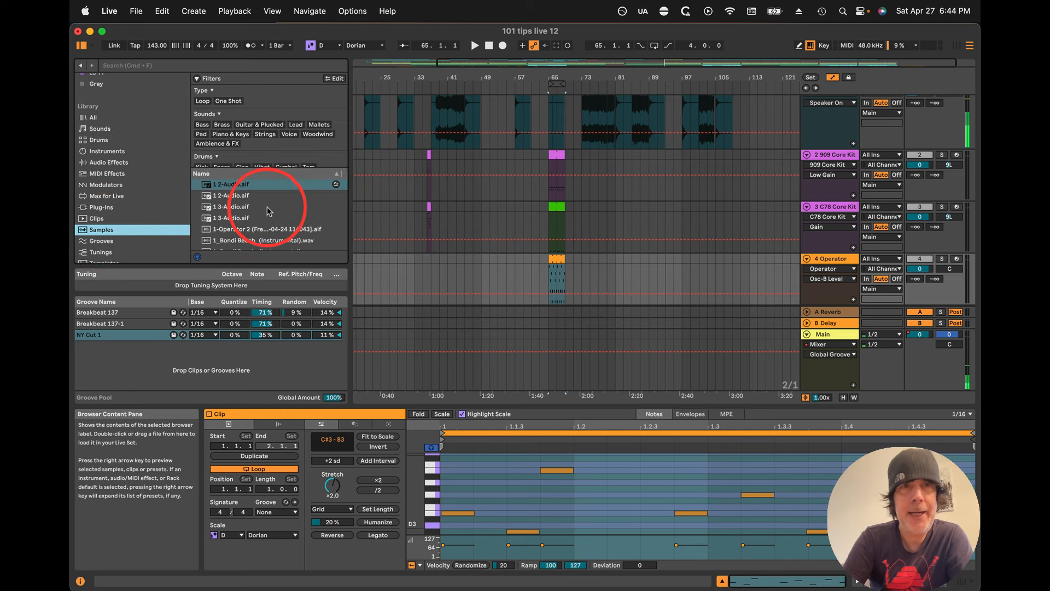
pyautogui.scroll(1, 268, 211)
pyautogui.click(171, 67)
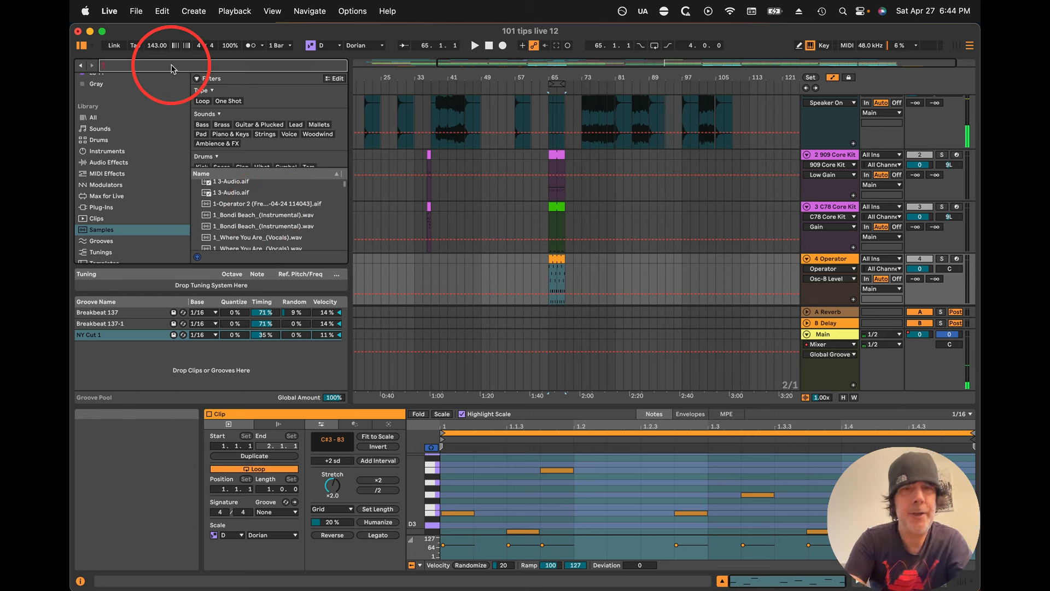
pyautogui.write('kick')
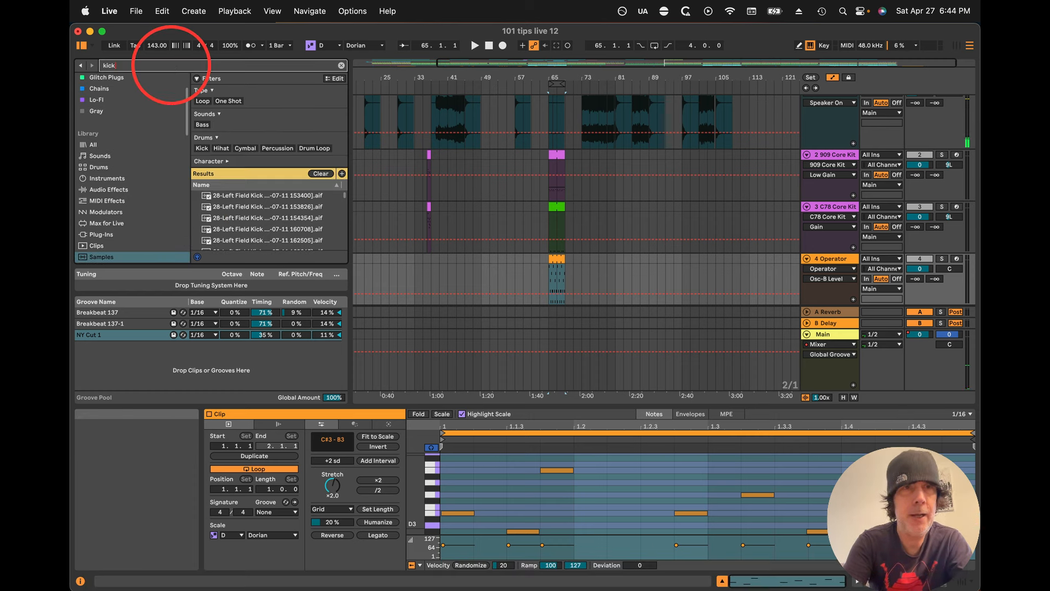
# Step: Preview the second Left Field Kick sample in the results and list the files that sound similar to it
pyautogui.click(240, 208)
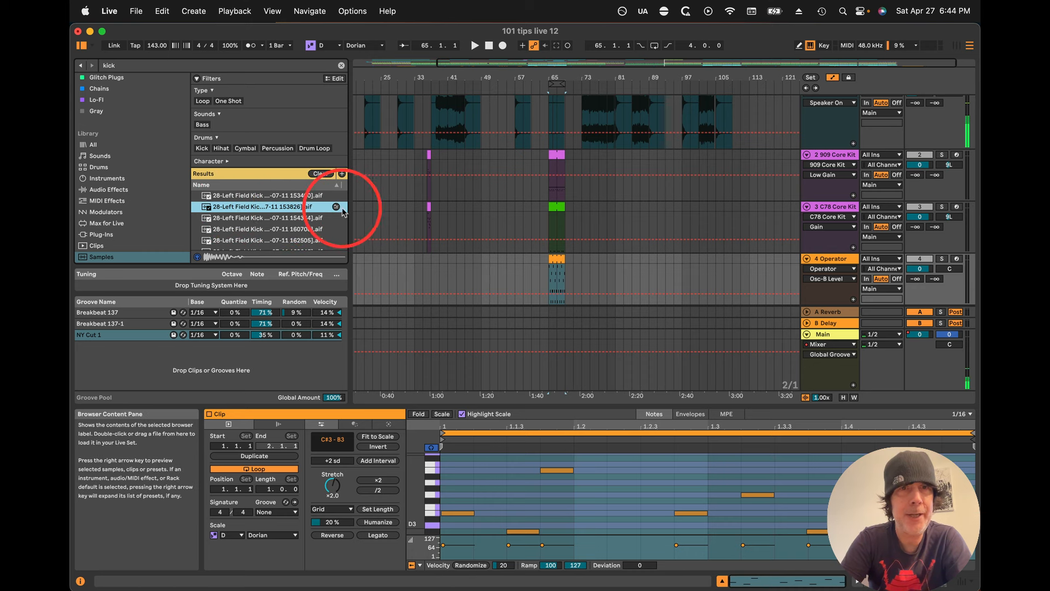
pyautogui.click(336, 207)
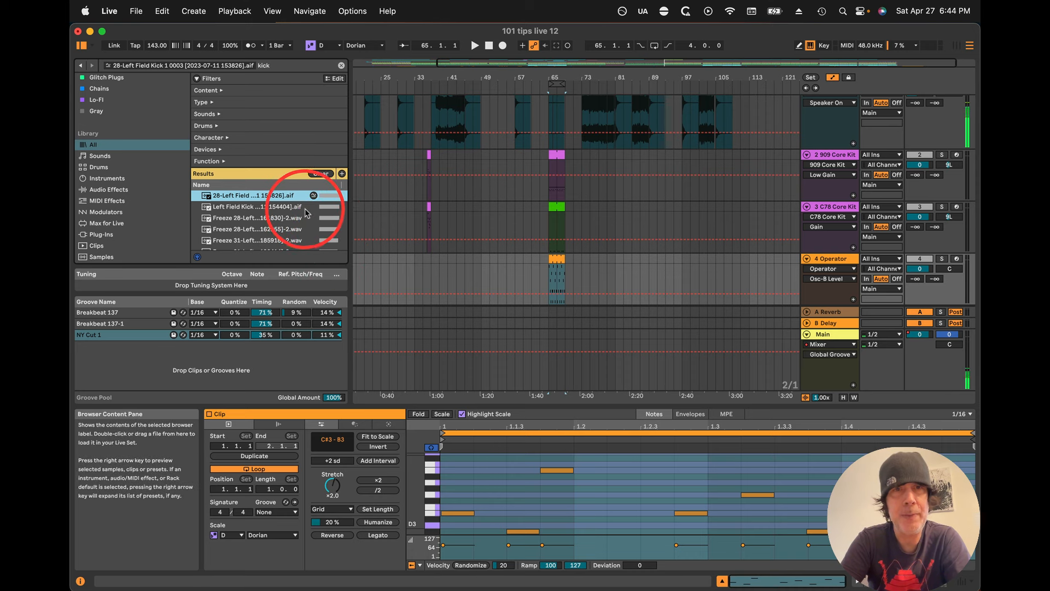
pyautogui.scroll(-4, 305, 213)
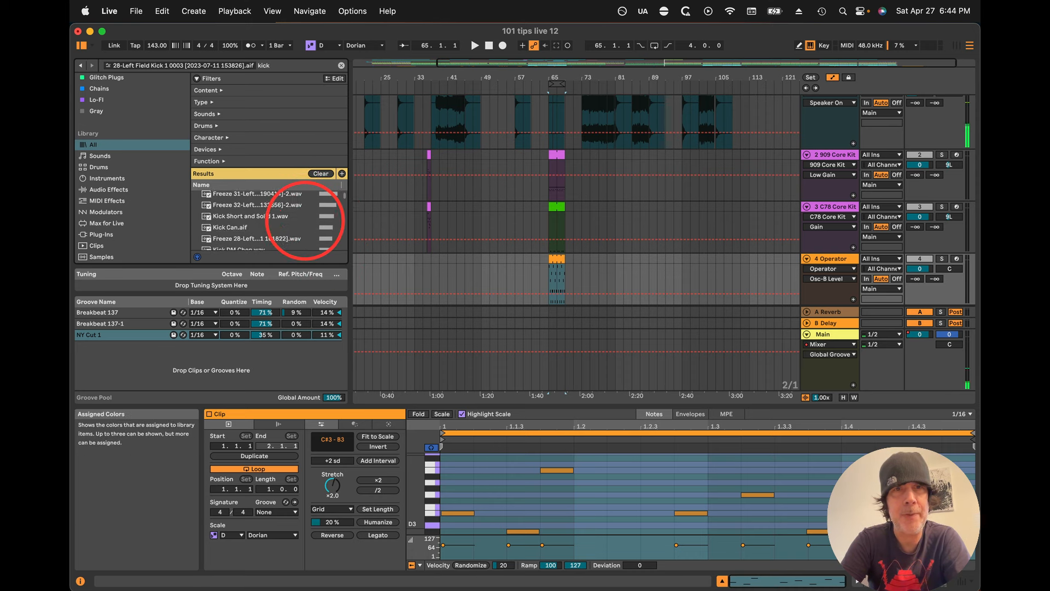
pyautogui.scroll(5, 303, 219)
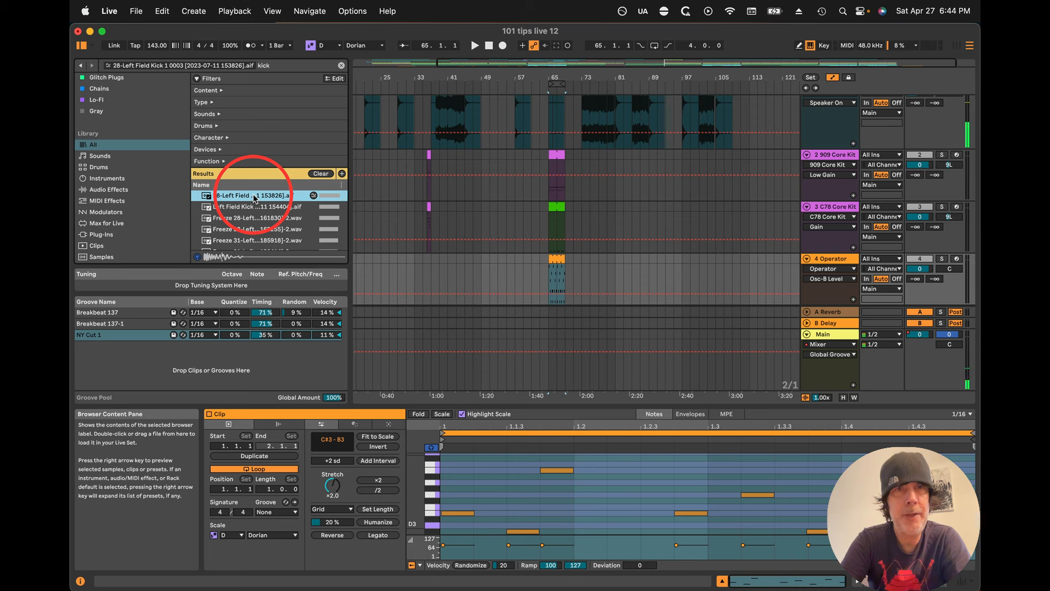
# Step: Audition several of the similar kick samples, from the Freeze files down to Kick Short and Solid 1.wav
pyautogui.click(232, 219)
pyautogui.click(239, 238)
pyautogui.scroll(-2, 259, 225)
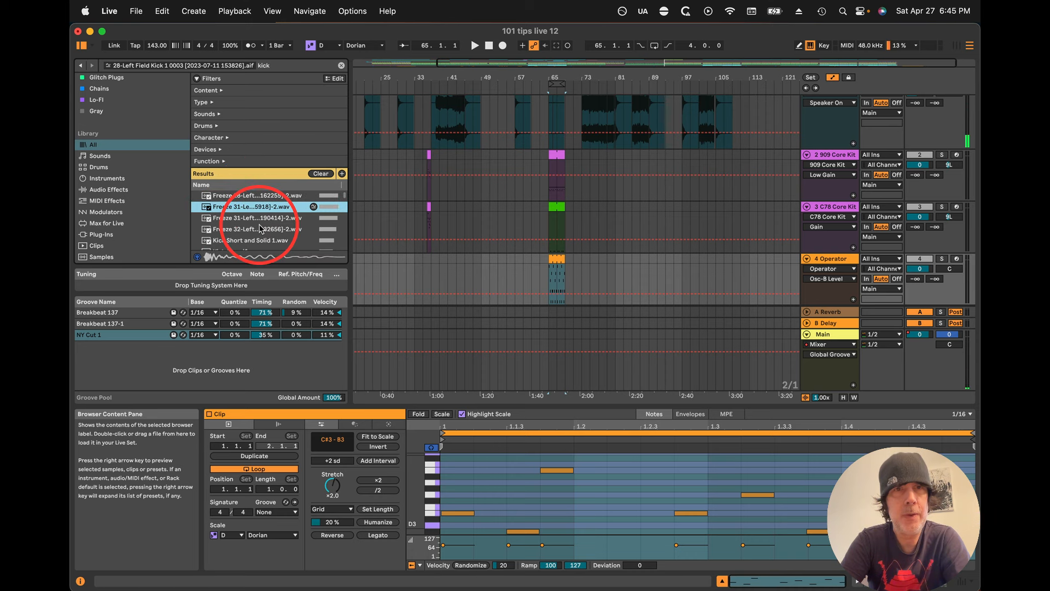
pyautogui.click(256, 219)
pyautogui.click(258, 229)
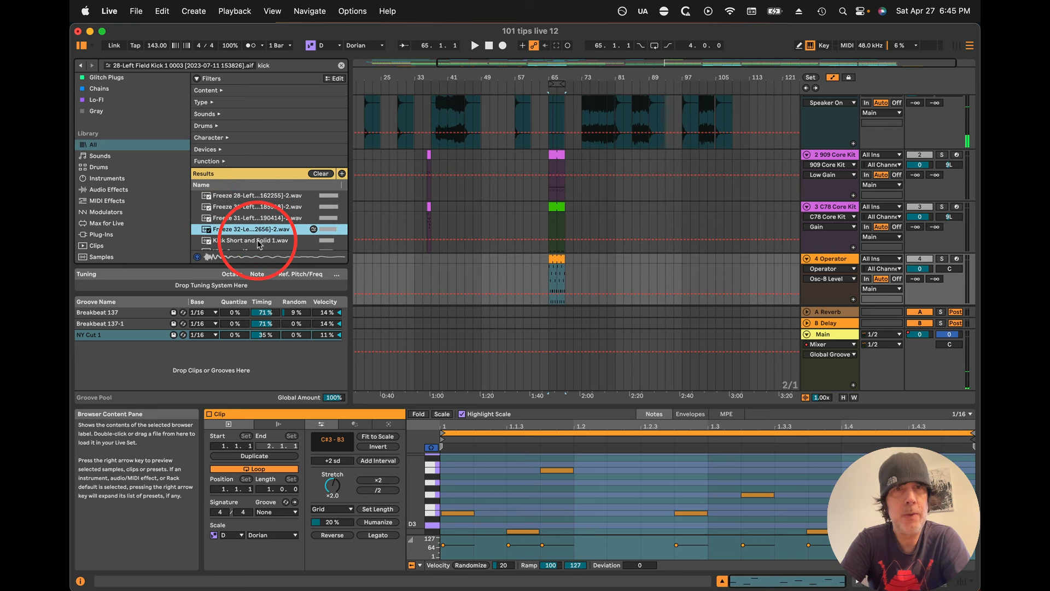
pyautogui.click(258, 239)
pyautogui.scroll(-2, 267, 219)
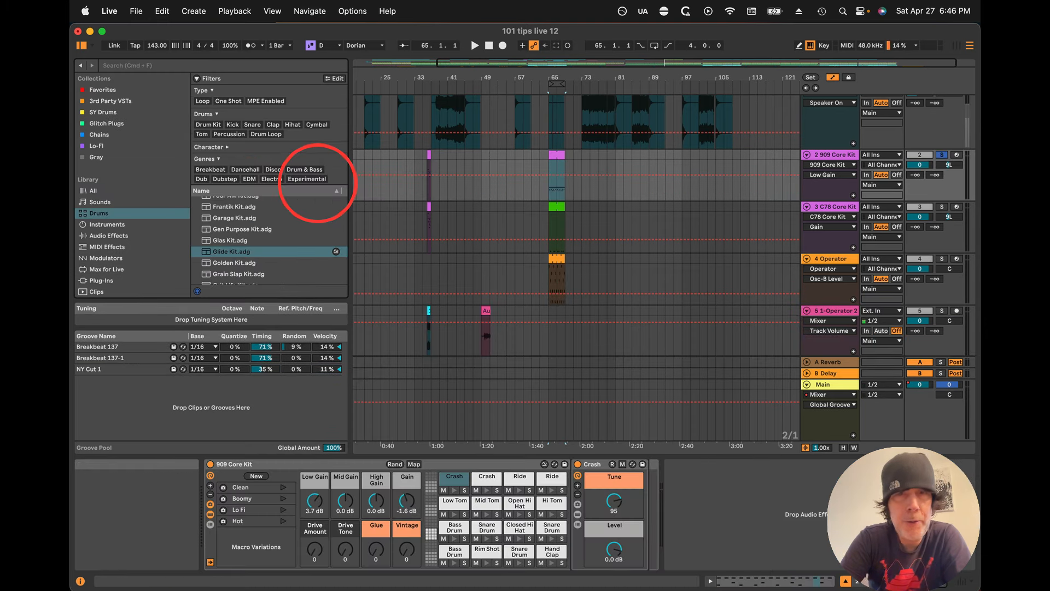
# Step: Show the similar-sample swap buttons on the 909 Core Kit, locking the first Crash pad and selecting the lowest Bass Drum and Hand Clap pads
pyautogui.click(458, 461)
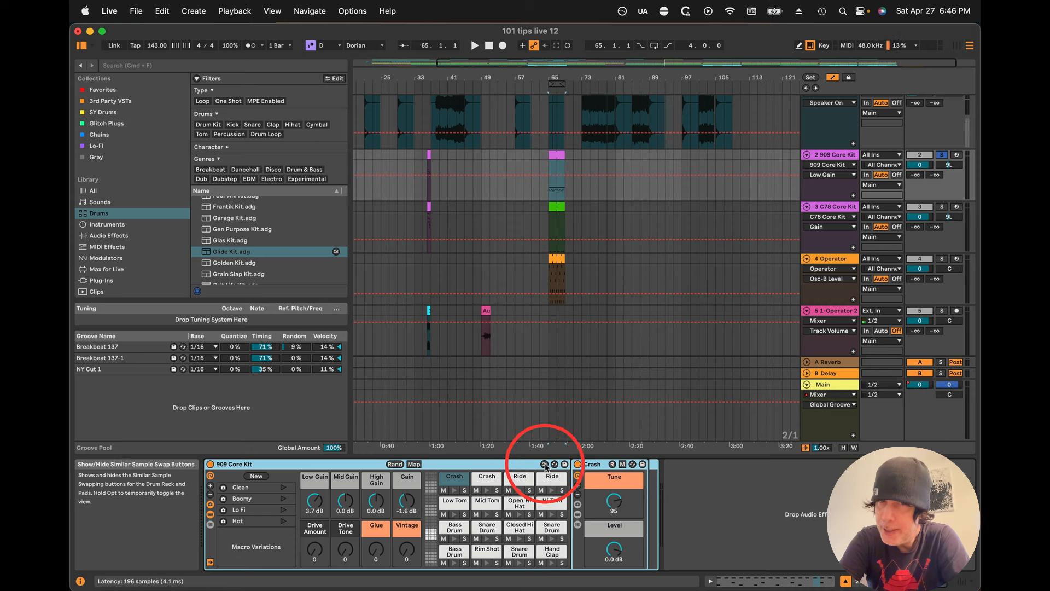
pyautogui.click(545, 464)
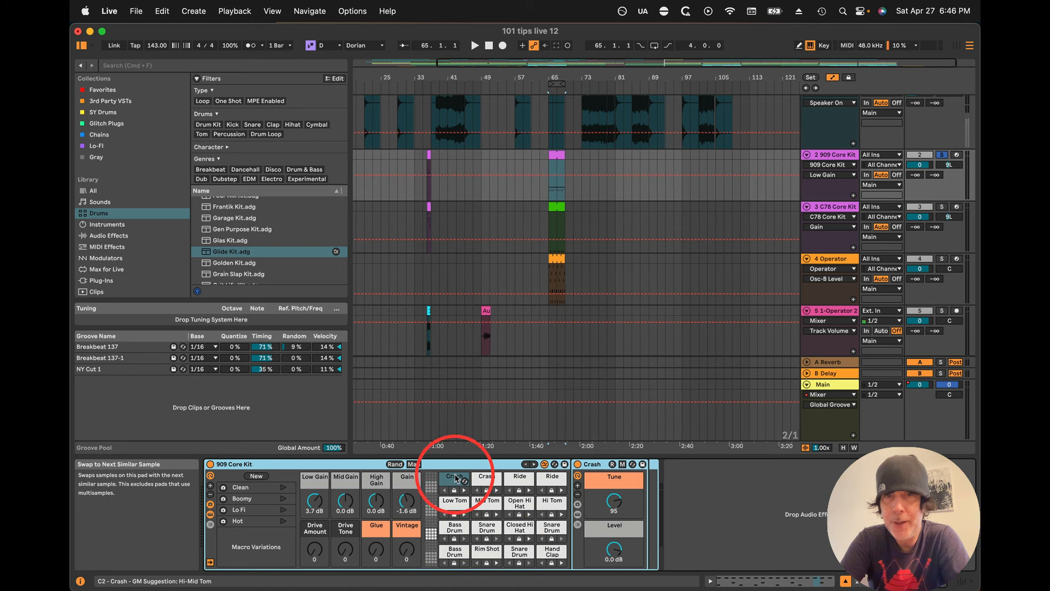
pyautogui.click(455, 491)
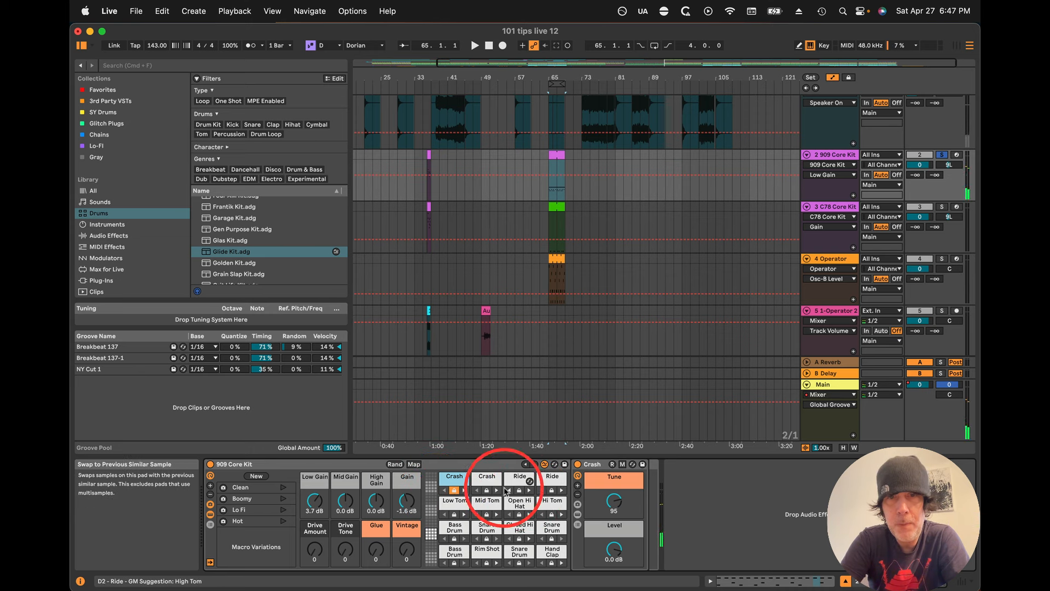
pyautogui.click(453, 551)
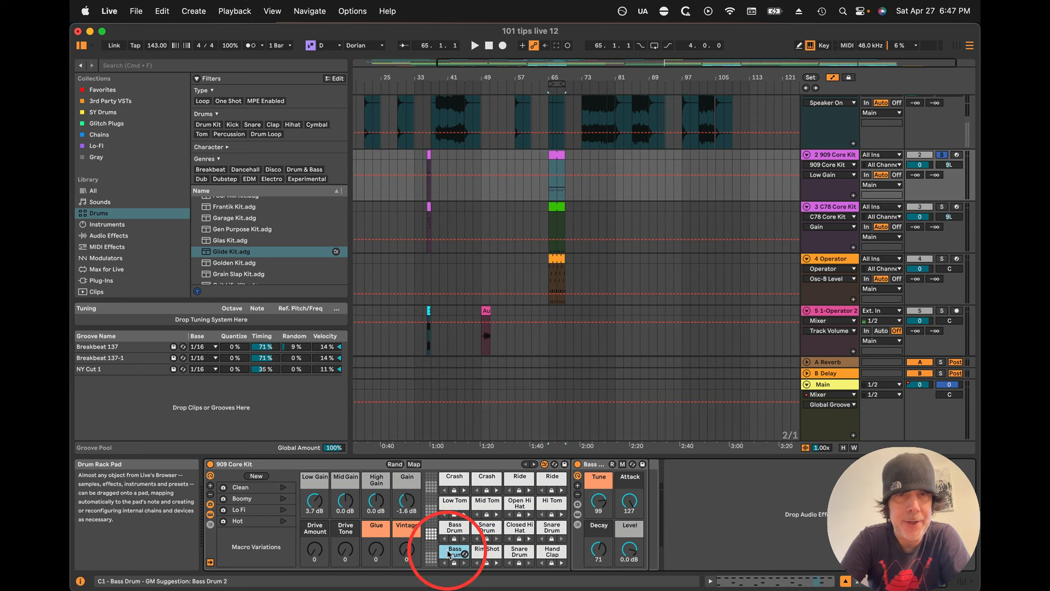
pyautogui.click(551, 552)
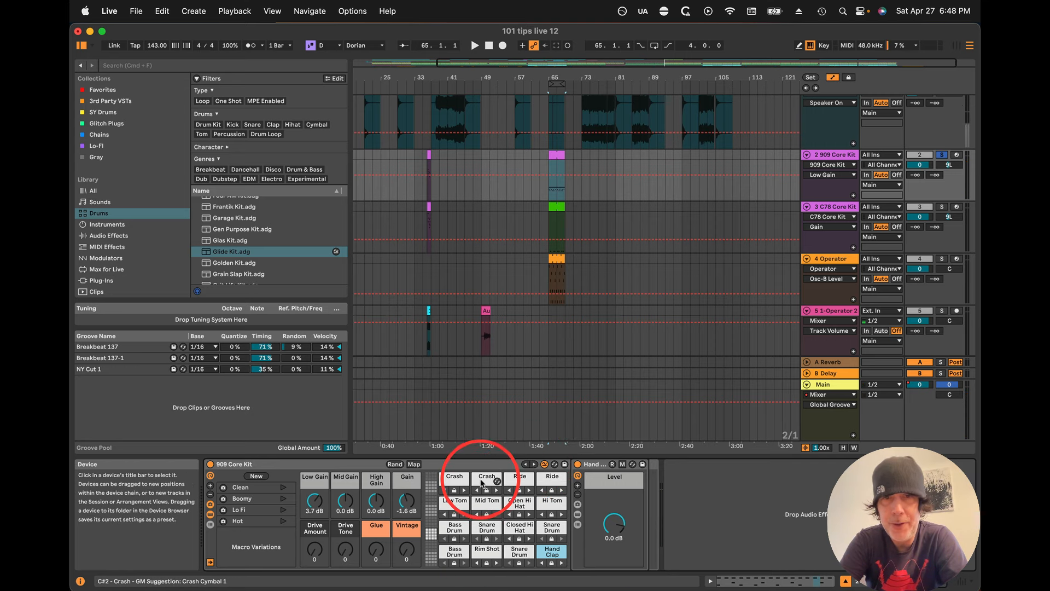
# Step: Search the Samples category for "bass" and preview Bass 04 A.aif
pyautogui.click(203, 65)
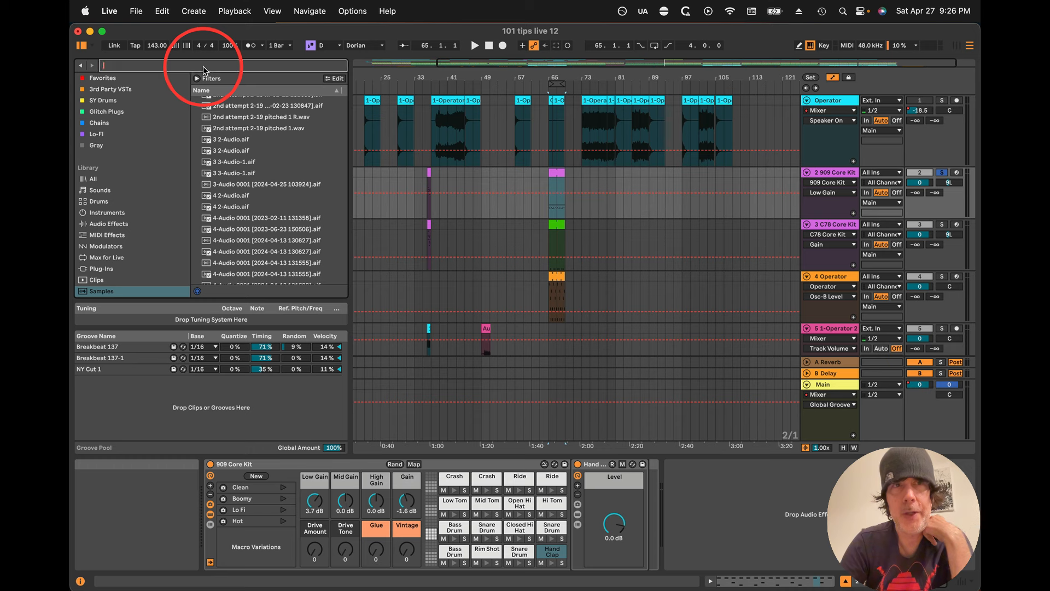
pyautogui.write('bass')
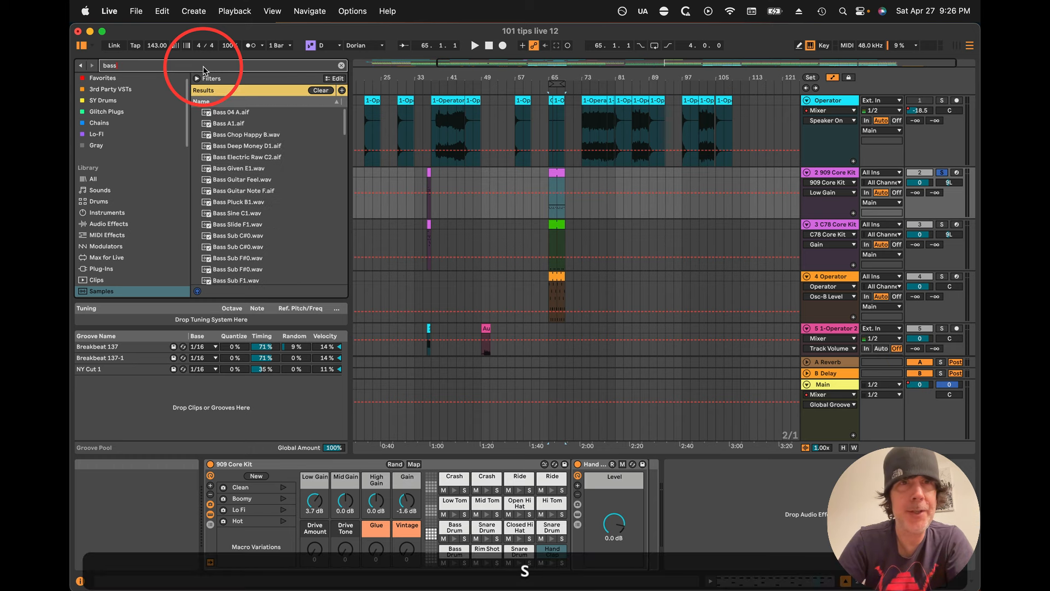
pyautogui.click(224, 115)
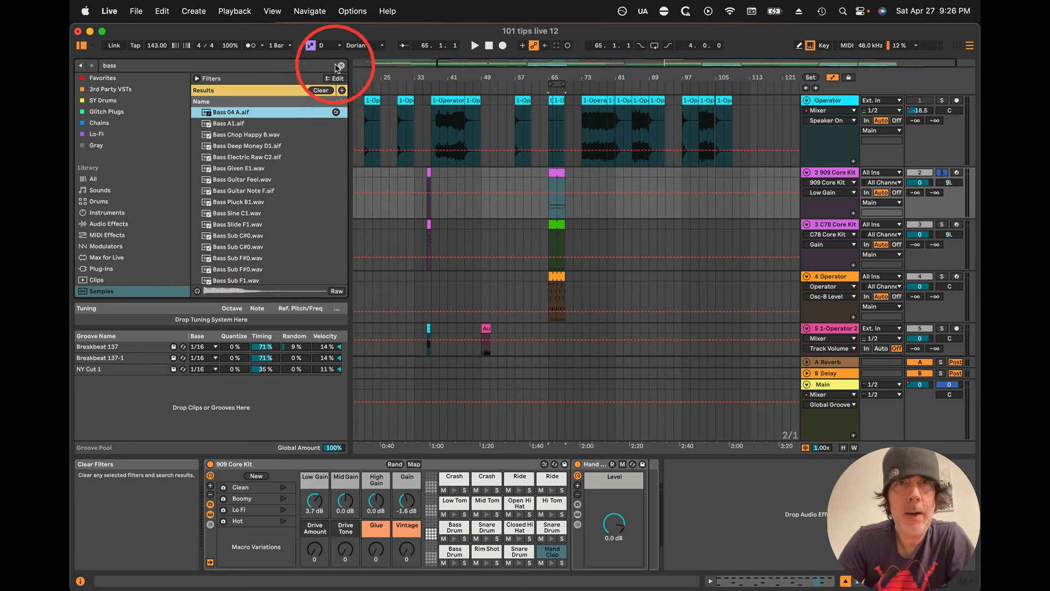
# Step: Show the tag editor for Bass 04 A.aif and look through its Sounds and Drums tag groups
pyautogui.click(340, 80)
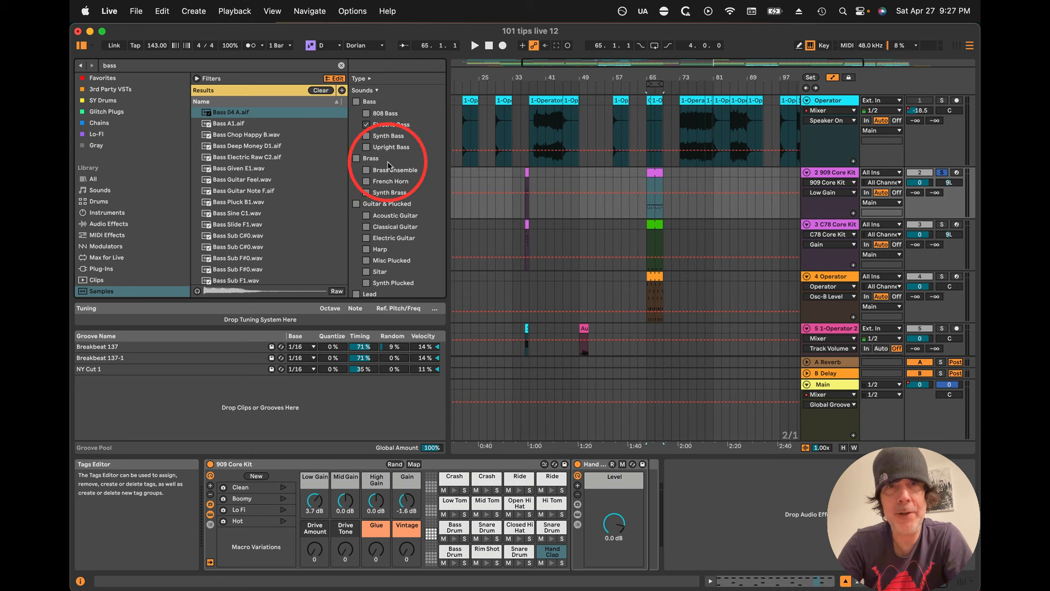
pyautogui.scroll(-10, 388, 162)
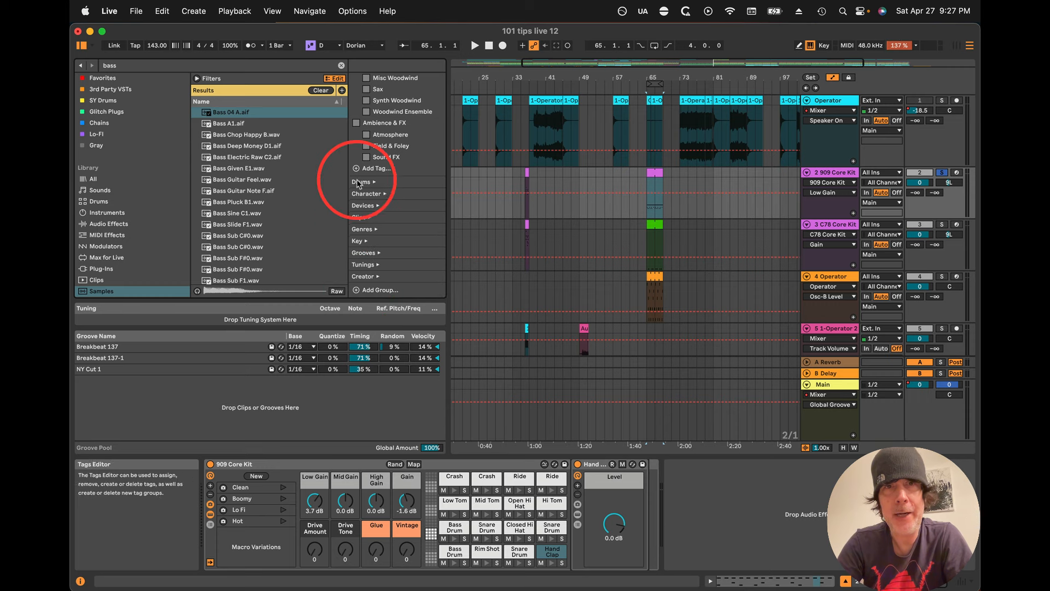
pyautogui.click(362, 182)
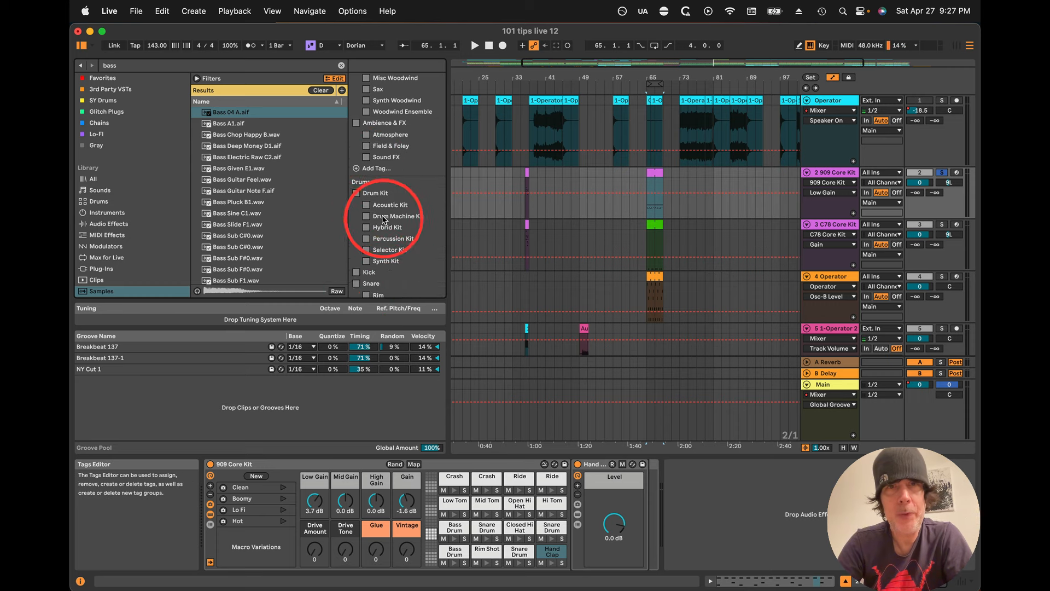
pyautogui.scroll(-1, 375, 236)
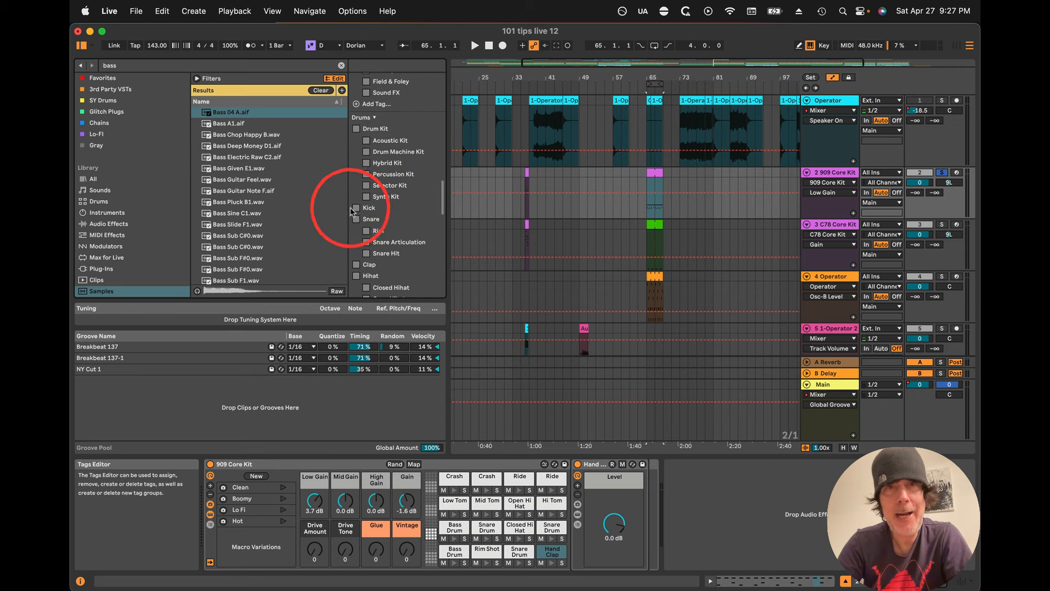
pyautogui.scroll(12, 401, 257)
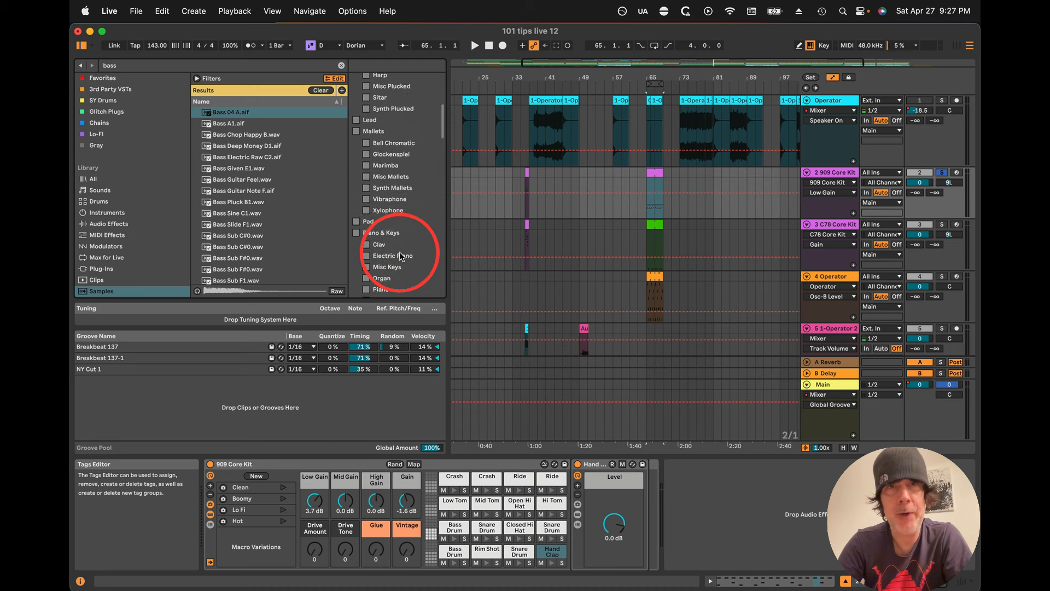
# Step: Expand the filters for the bass results and look through the groups, including the Character tags
pyautogui.click(198, 79)
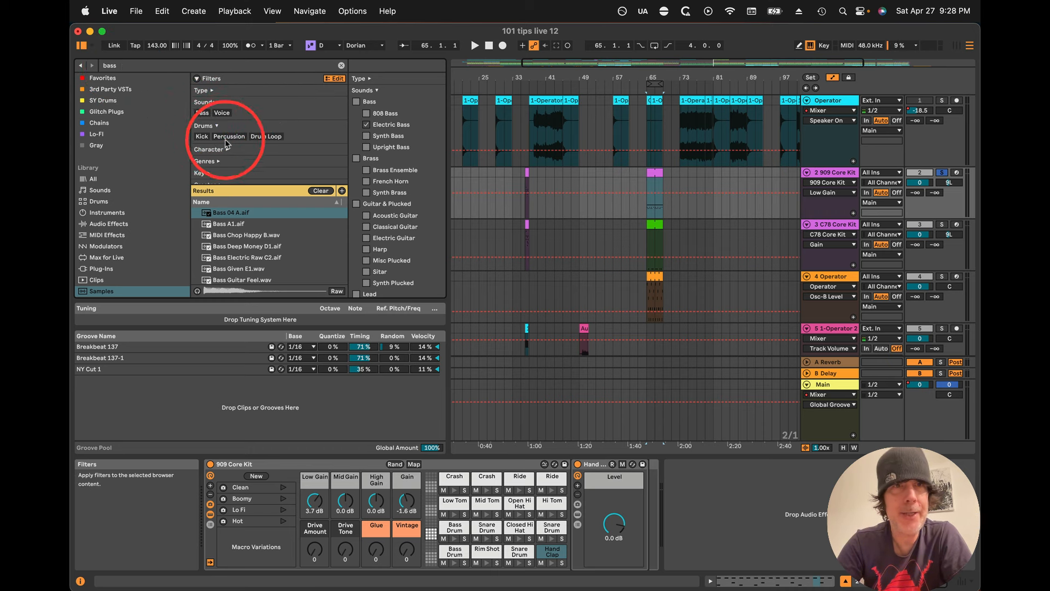
pyautogui.click(271, 150)
pyautogui.scroll(-2, 272, 160)
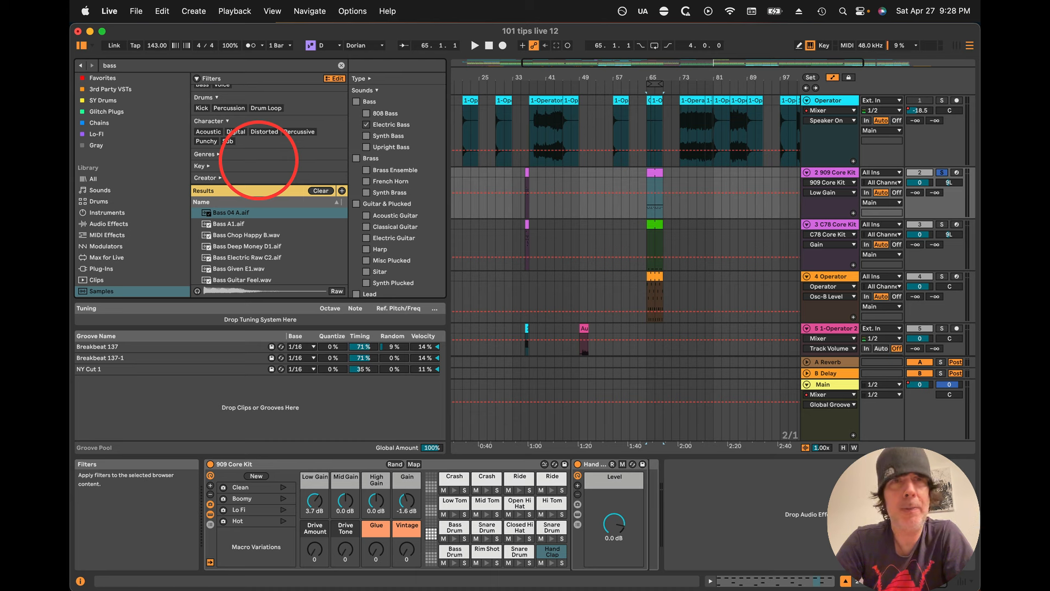
pyautogui.scroll(2, 259, 160)
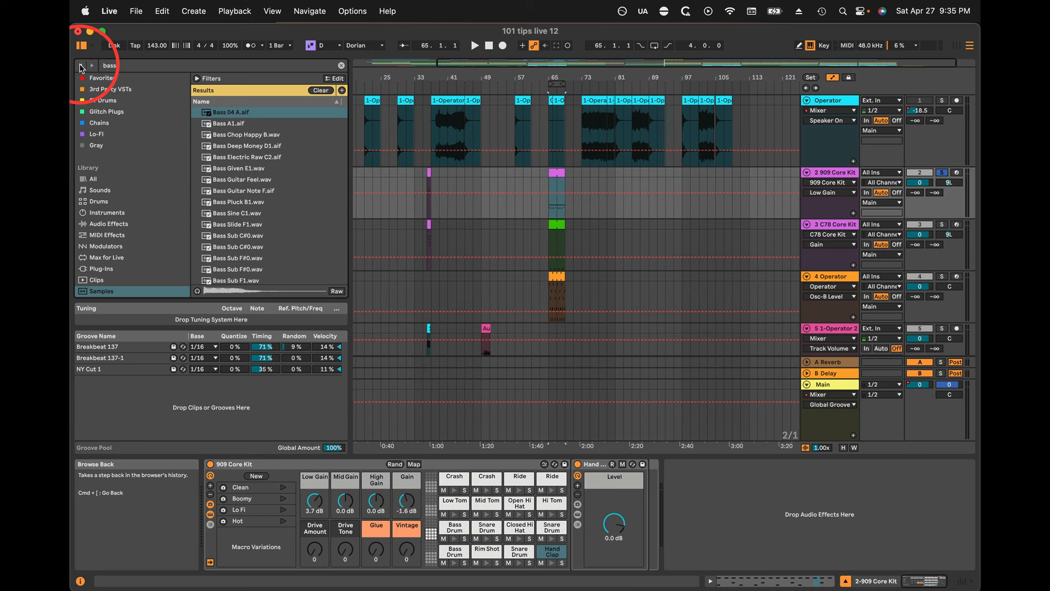
# Step: Step back through the browser's history to revisit the earlier searches and filter selections
pyautogui.click(81, 67)
pyautogui.click(82, 67)
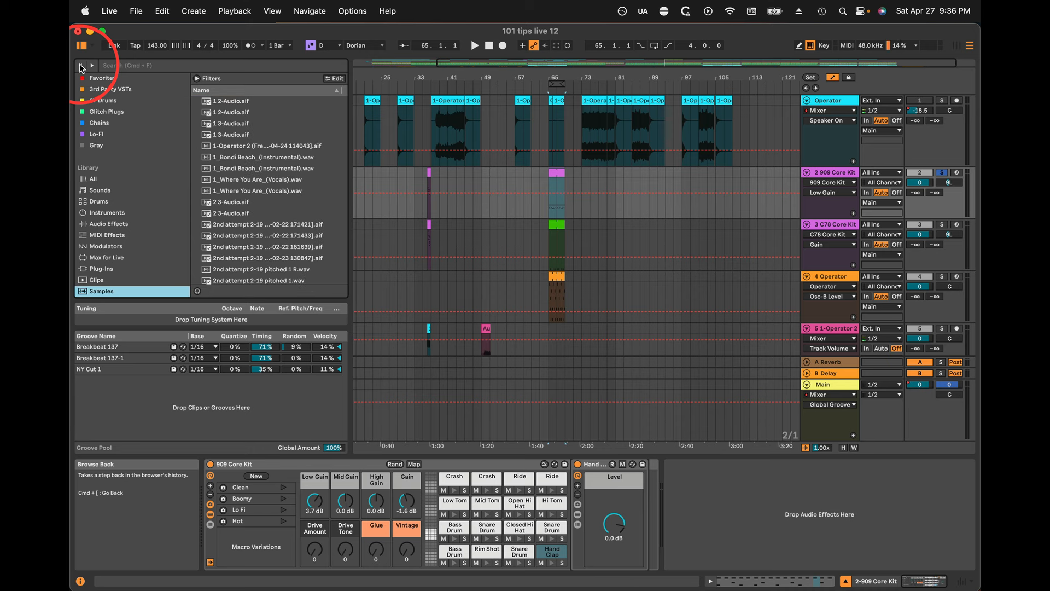
pyautogui.click(82, 66)
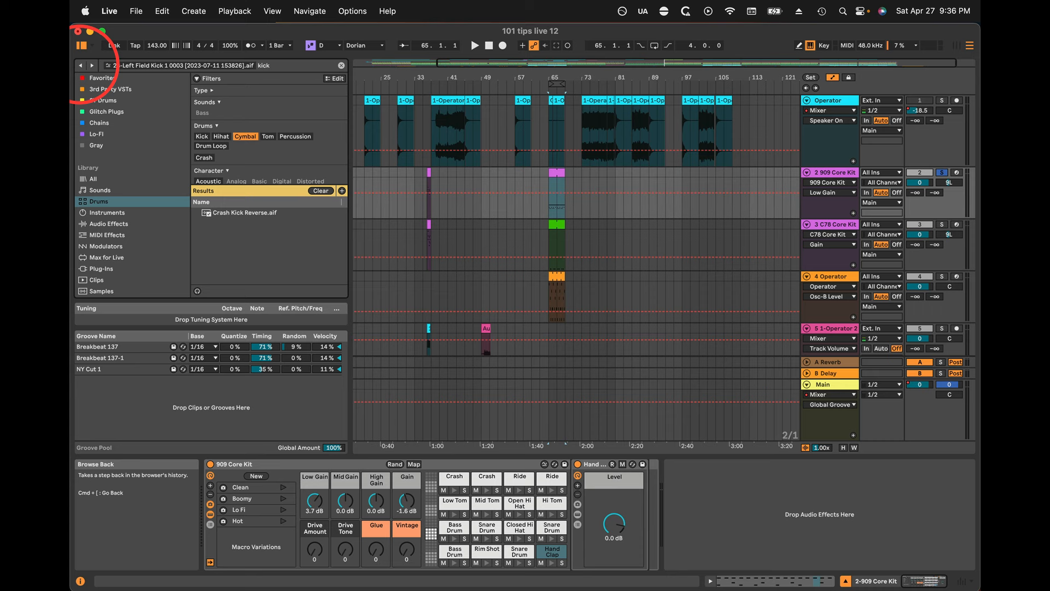
pyautogui.click(81, 66)
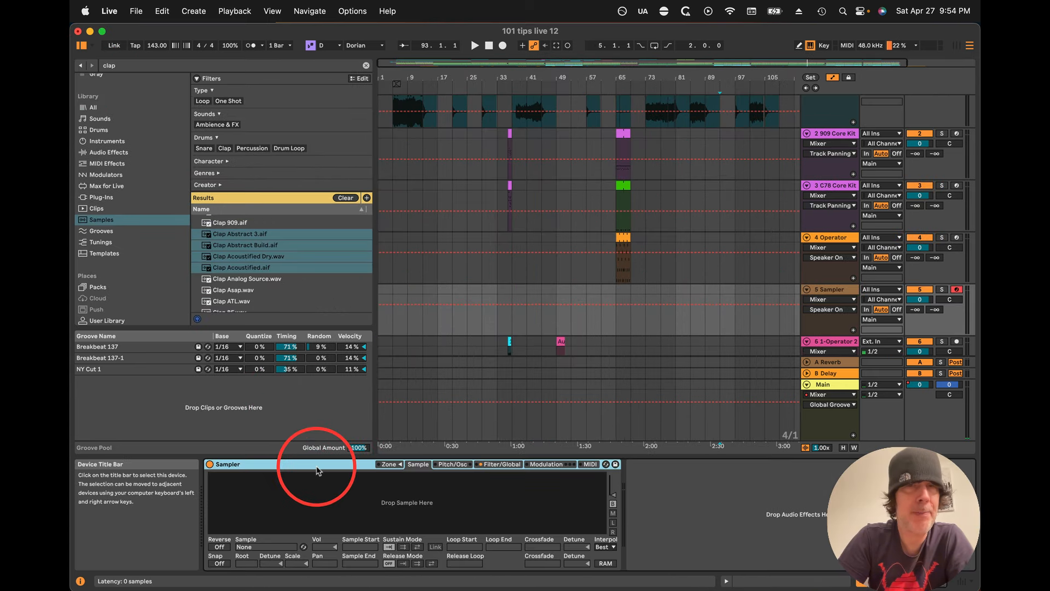
# Step: Load the four selected clap samples into Sampler's zone editor and narrow all their key zones to C3
pyautogui.click(399, 463)
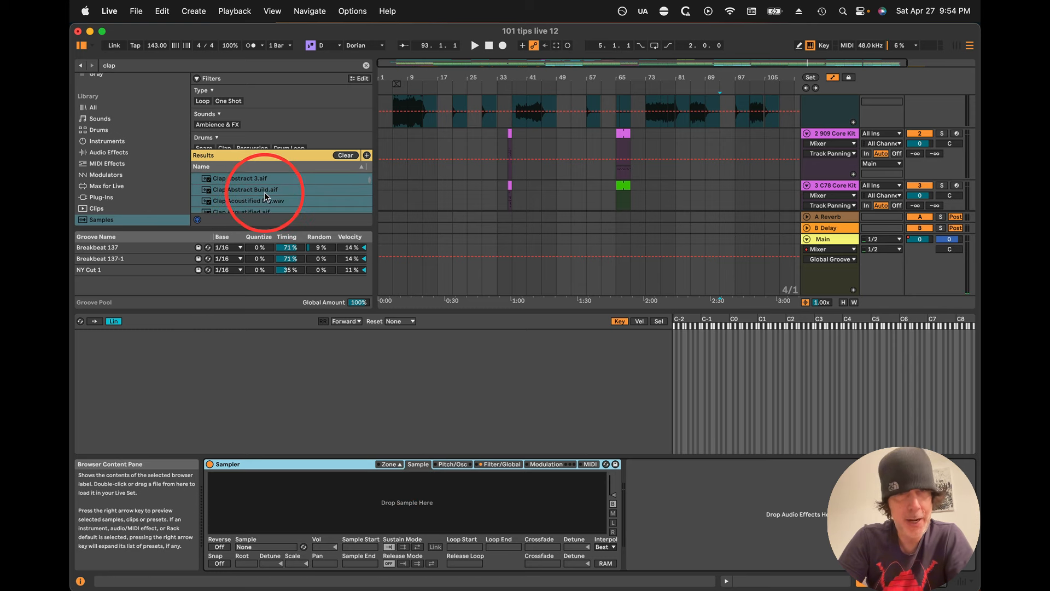
pyautogui.moveTo(264, 192); pyautogui.dragTo(240, 359)
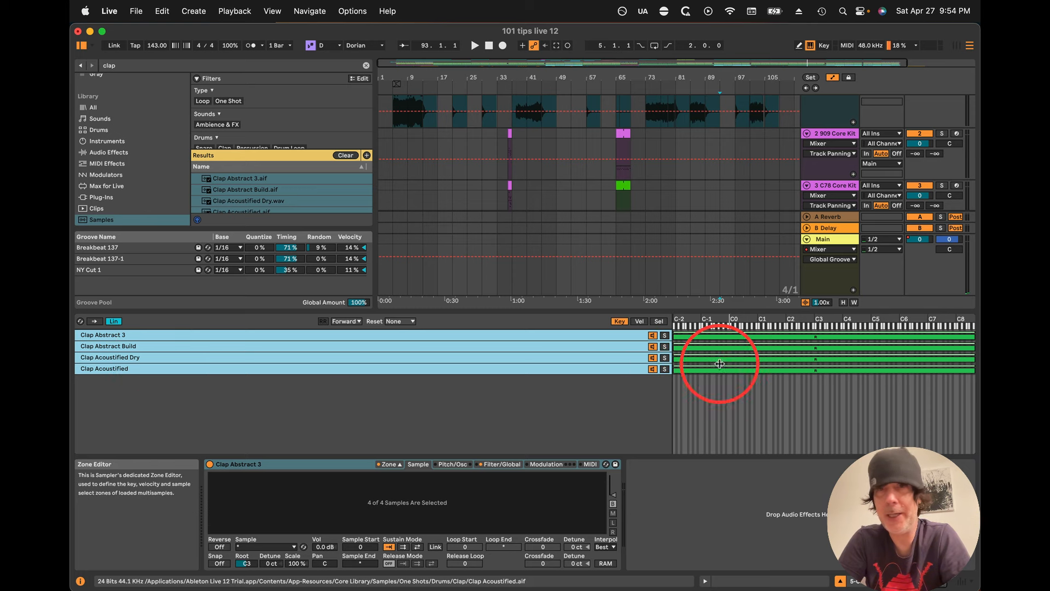
pyautogui.moveTo(677, 339); pyautogui.dragTo(817, 345)
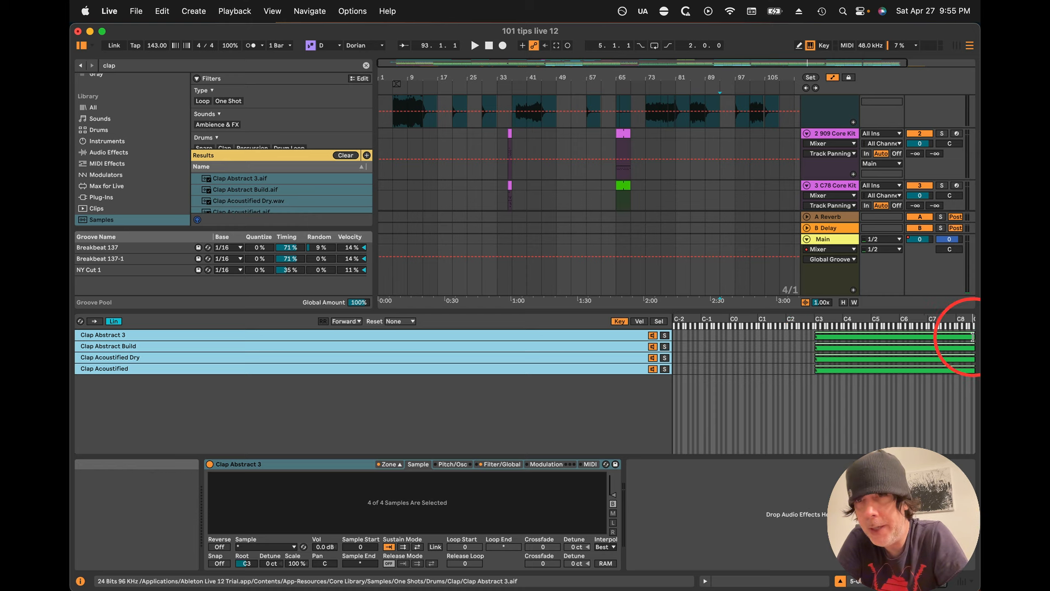
pyautogui.moveTo(974, 344); pyautogui.dragTo(818, 339)
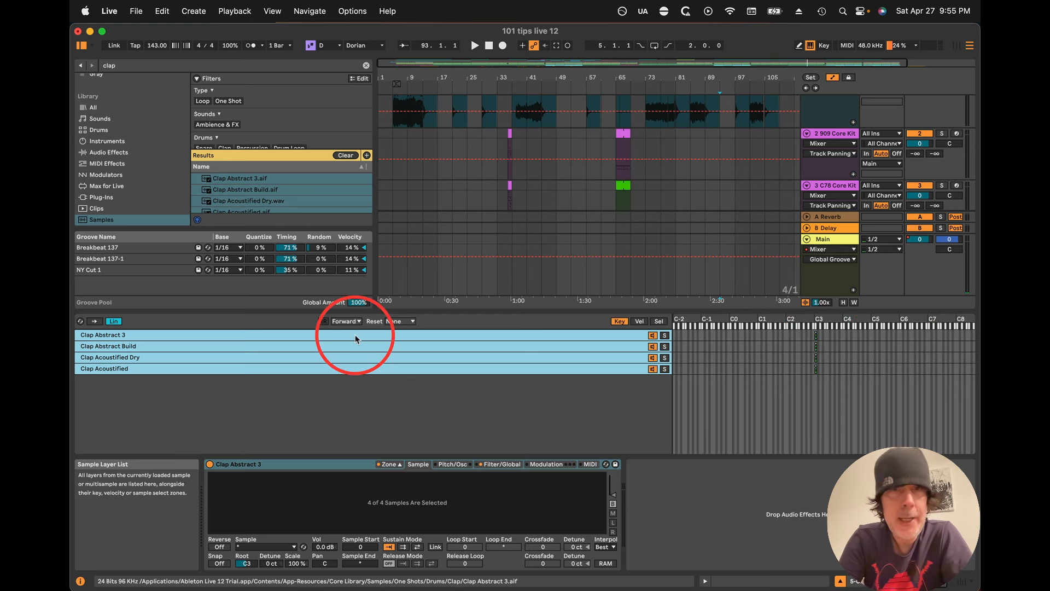
# Step: Turn on Round Robin for the clap samples, test it in Forward order, and set the order to Random
pyautogui.click(323, 321)
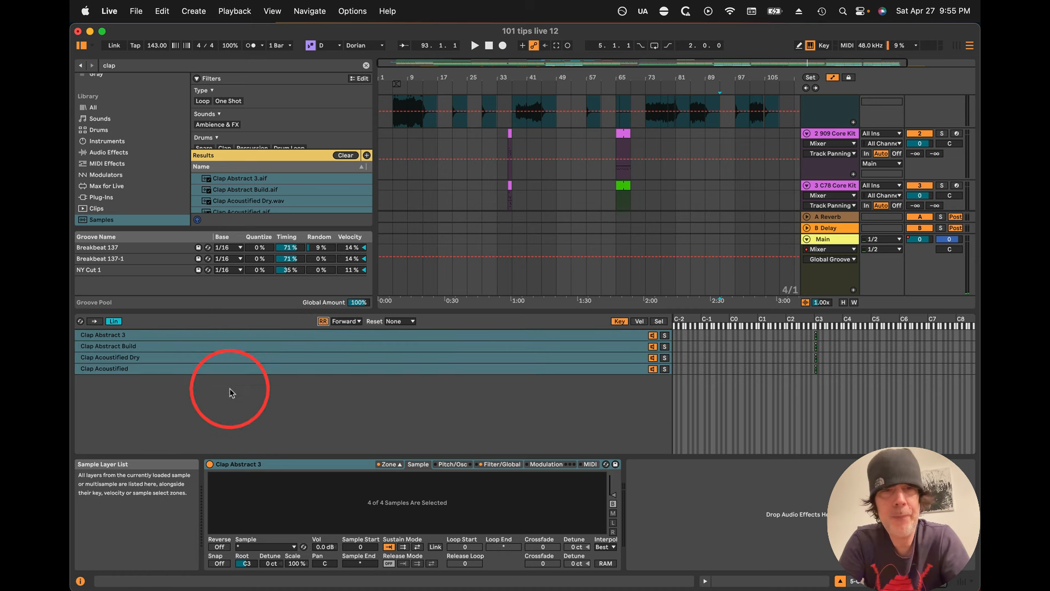
pyautogui.press('a')
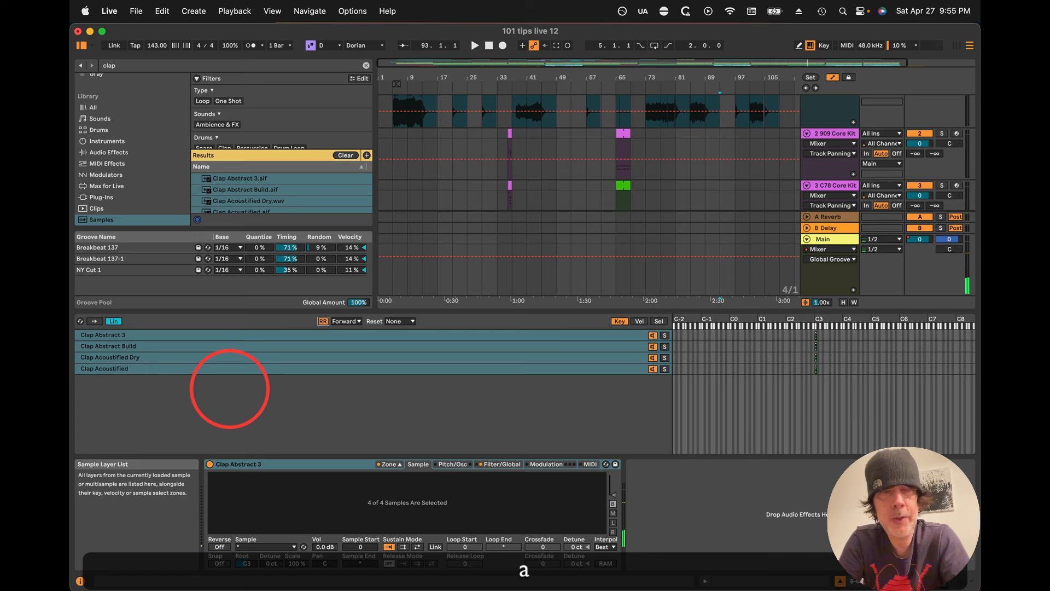
pyautogui.click(347, 322)
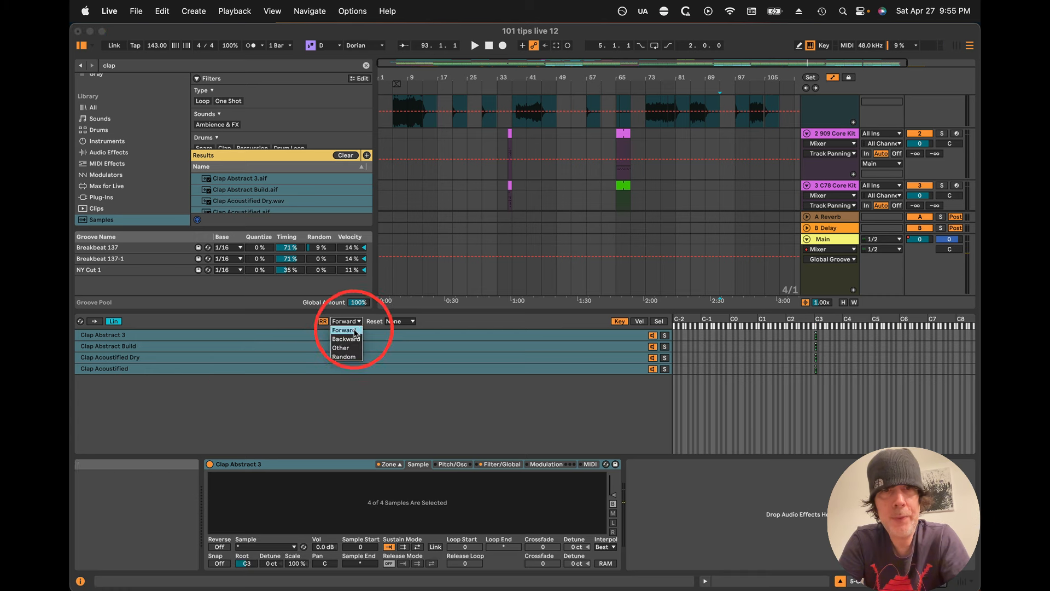
pyautogui.click(355, 356)
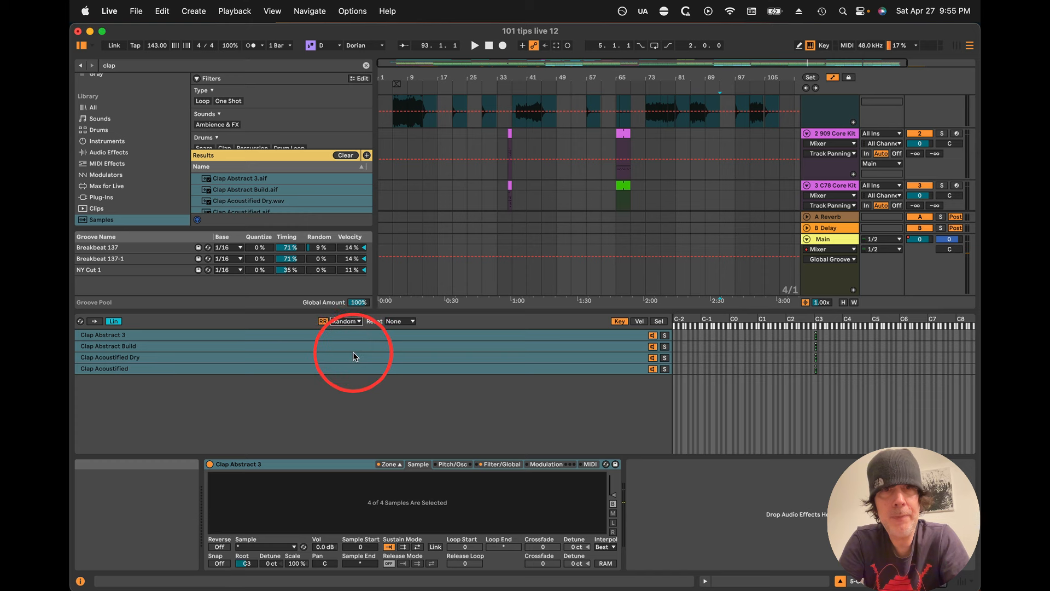
pyautogui.press('a')
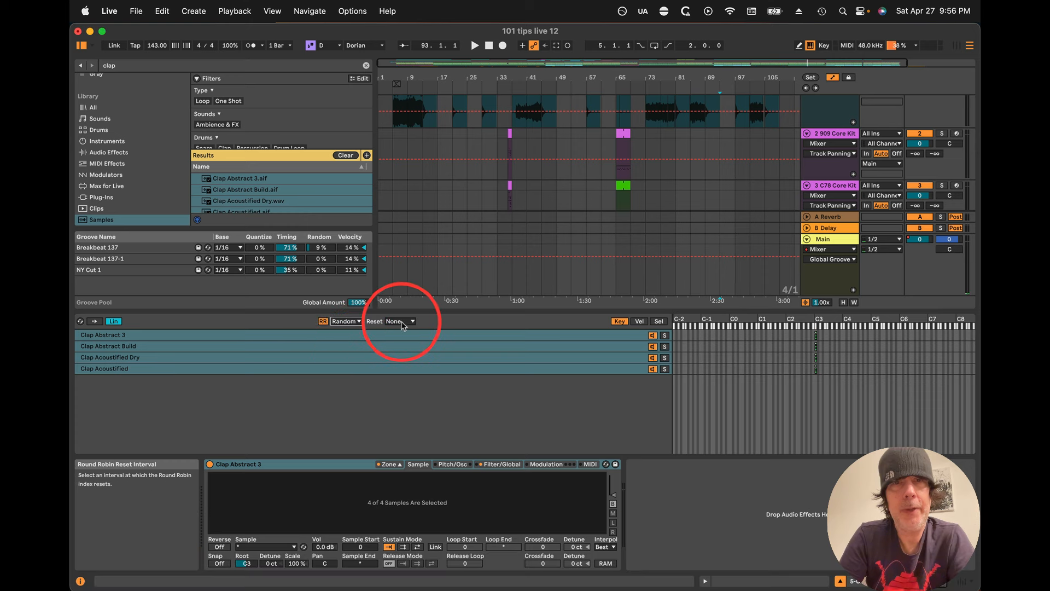
# Step: Look through the Round Robin reset interval options for the clap samples
pyautogui.click(400, 321)
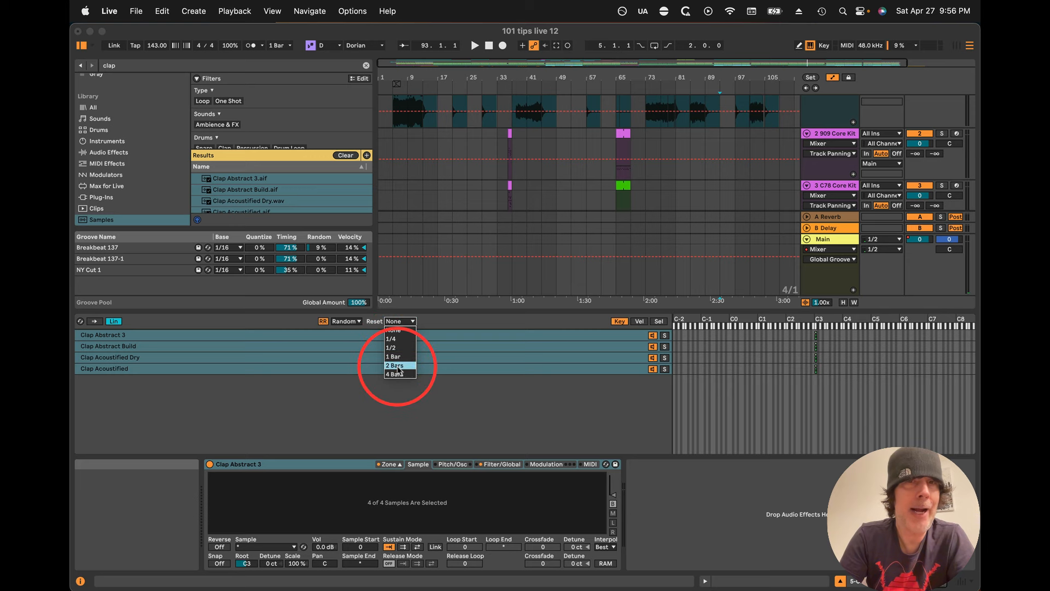
pyautogui.click(422, 348)
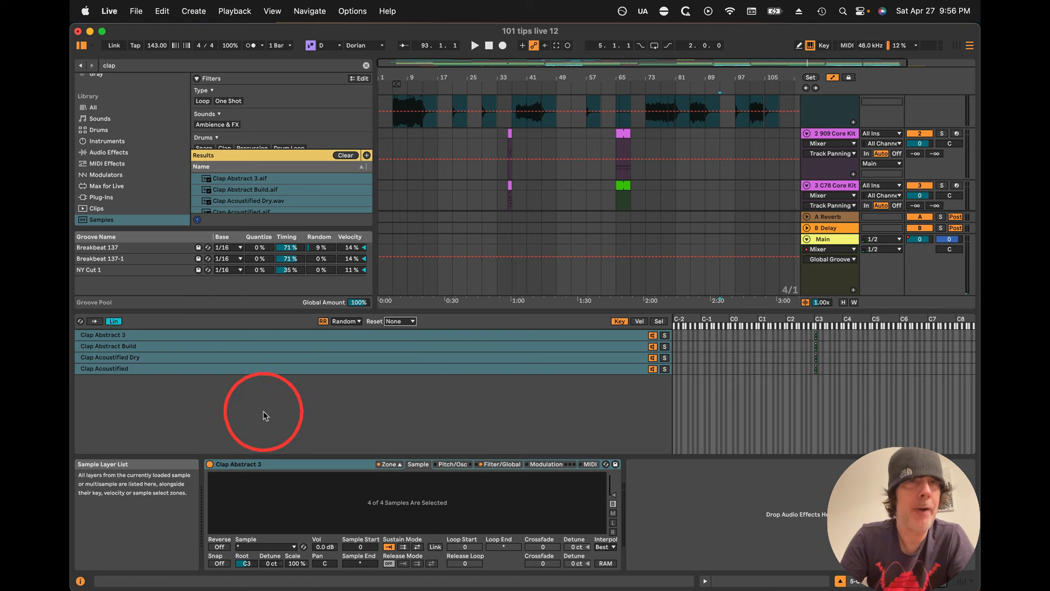
pyautogui.click(399, 321)
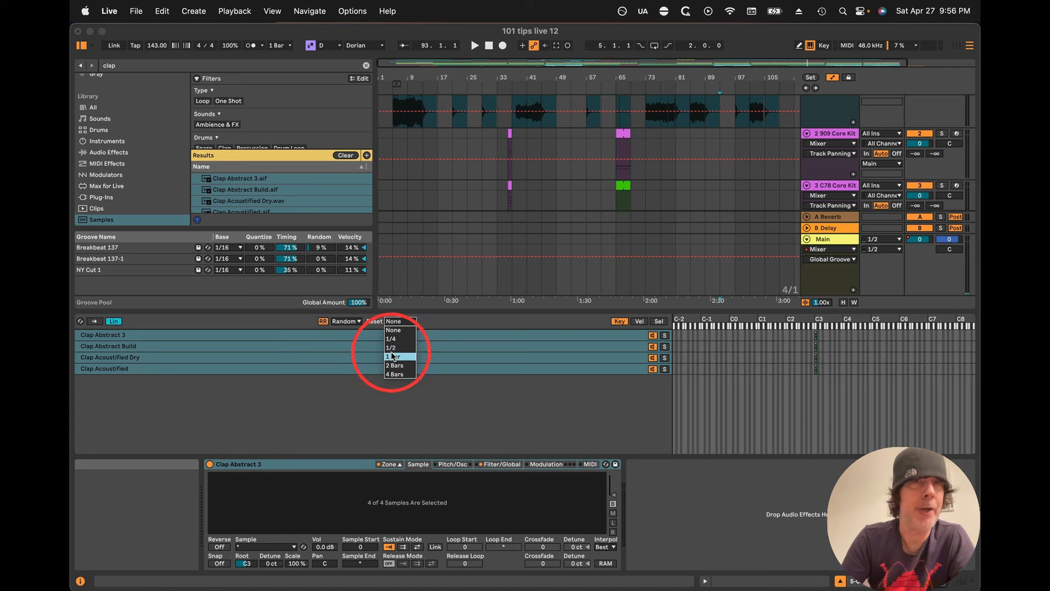
pyautogui.click(445, 321)
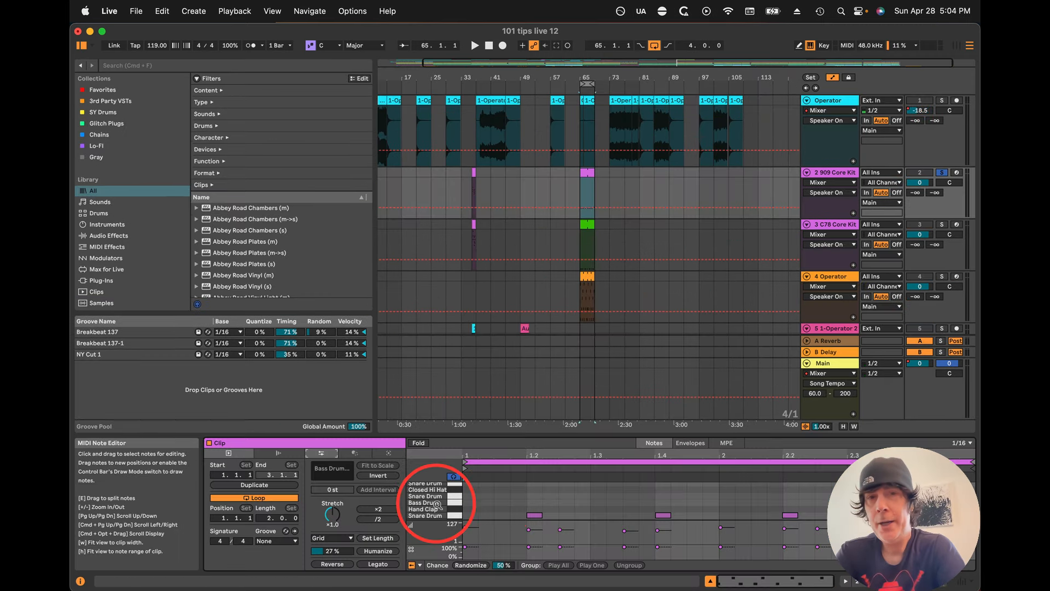
# Step: Add one closed hi-hat note spanning the whole two-bar 909 Core Kit clip and split it into 1/16 notes
pyautogui.scroll(-2, 490, 501)
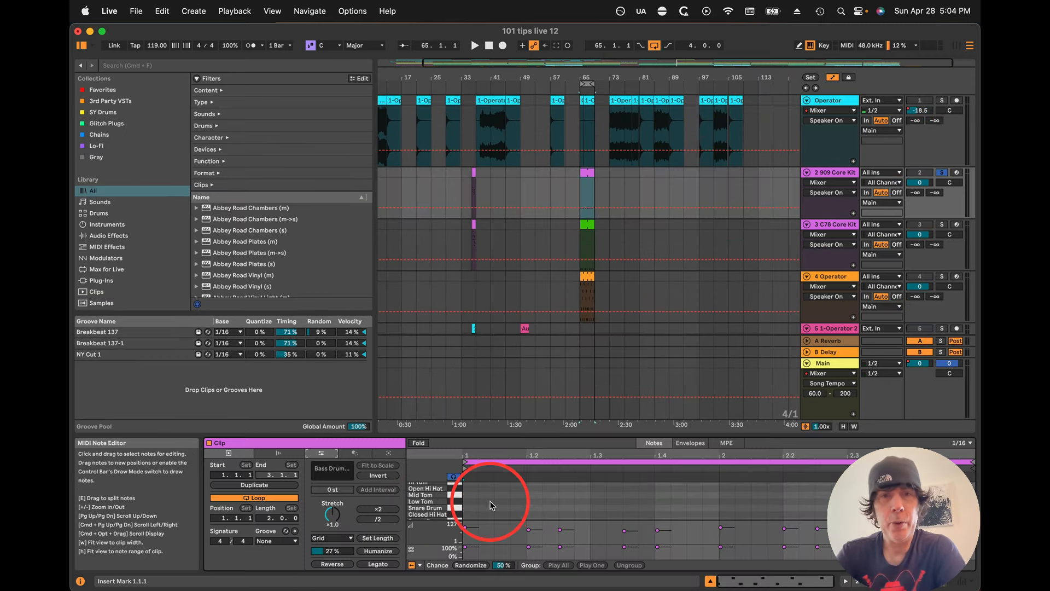
pyautogui.scroll(3, 480, 496)
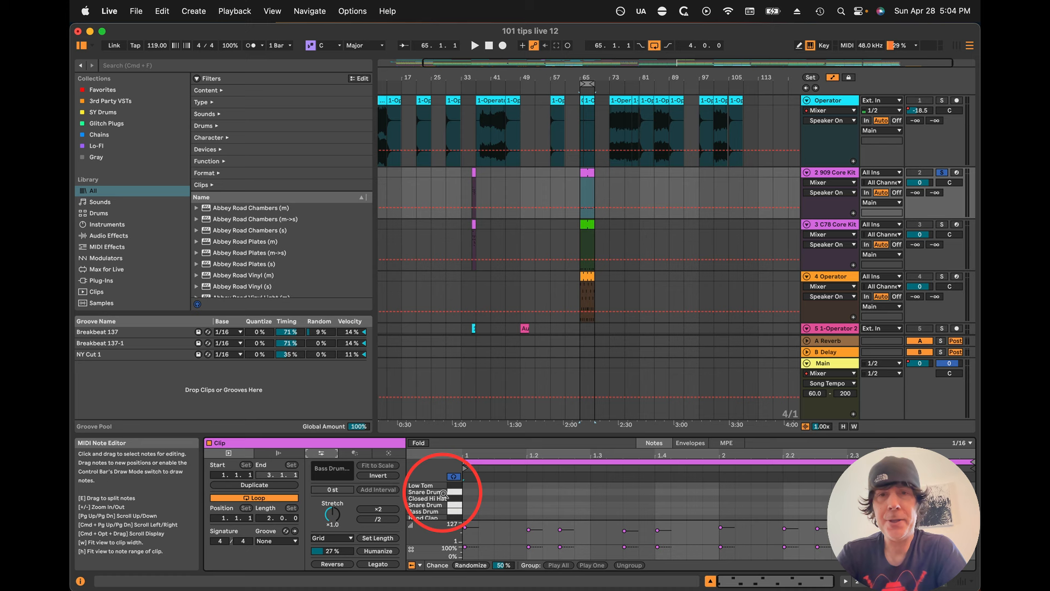
pyautogui.doubleClick(470, 499)
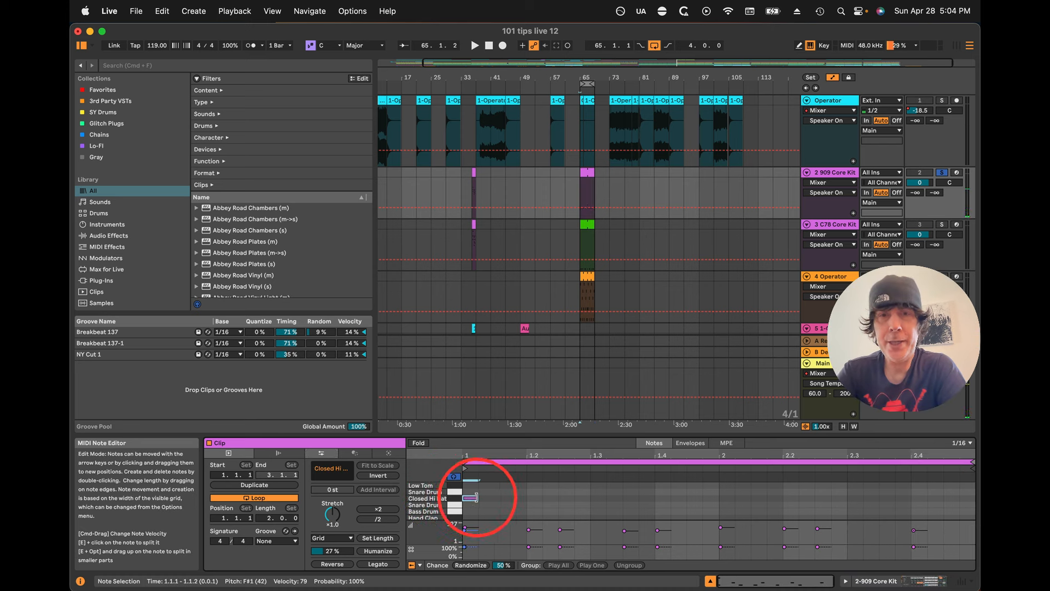
pyautogui.moveTo(477, 497); pyautogui.dragTo(978, 527)
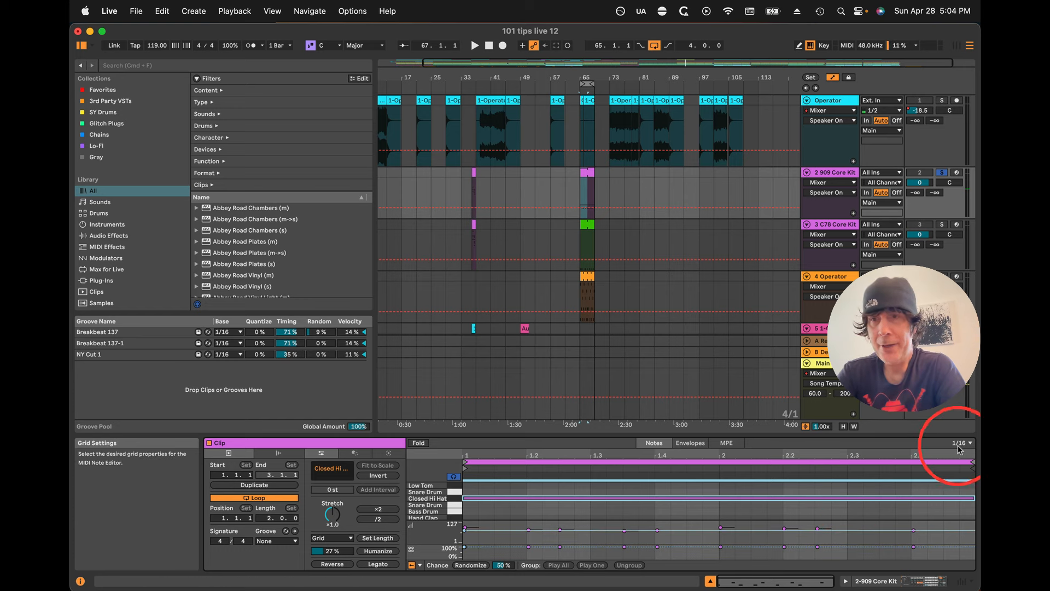
pyautogui.press('super+e')
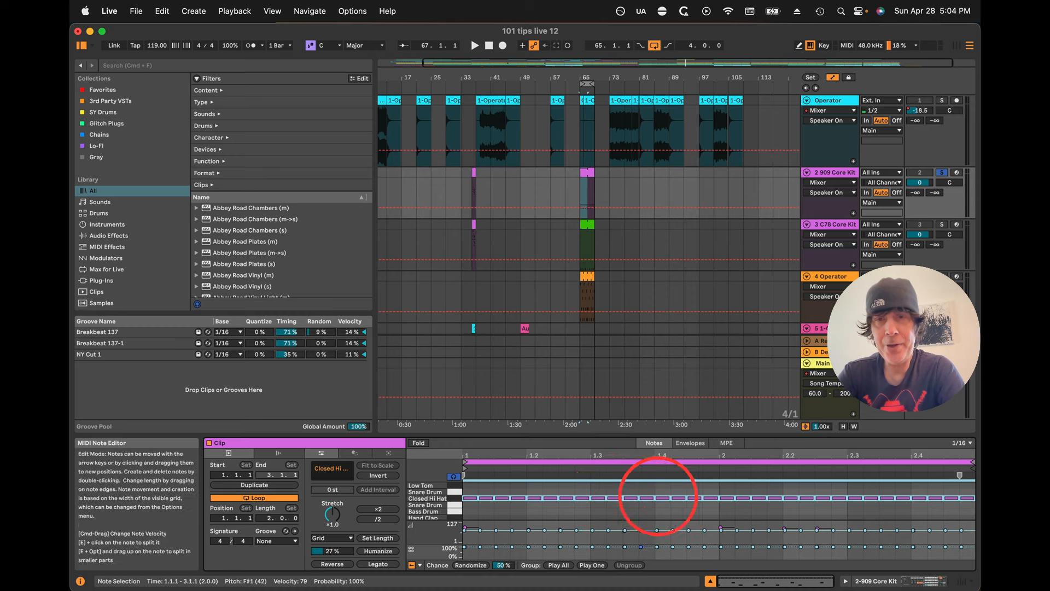
# Step: Split the closed hi-hat notes at 1.2.4, 1.3.4 and 1.4.4 in half each
pyautogui.moveTo(536, 451); pyautogui.dragTo(537, 453)
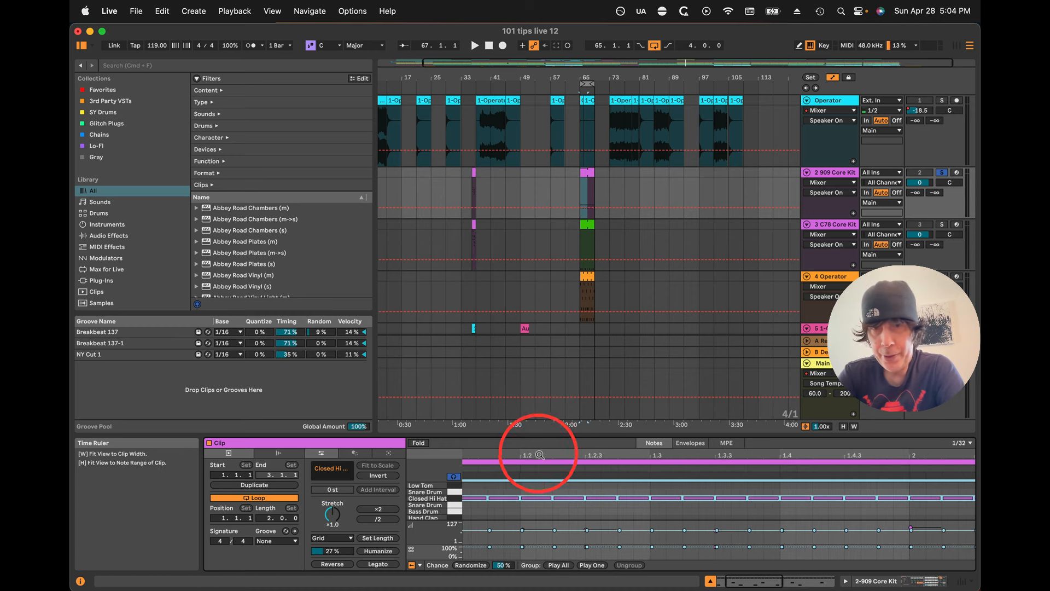
pyautogui.click(632, 499)
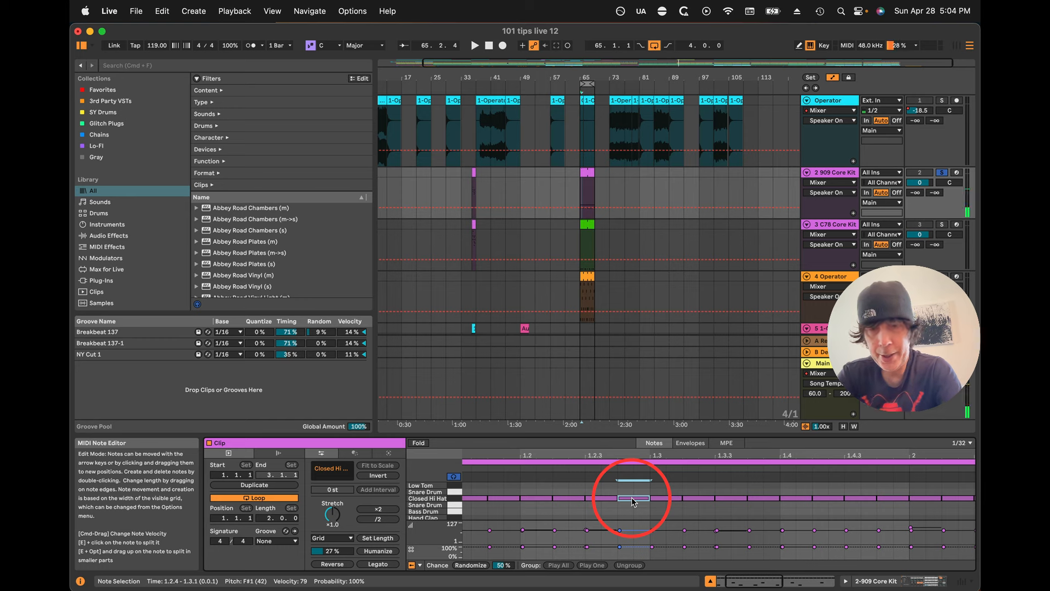
pyautogui.press('cmd+e')
pyautogui.click(763, 498)
pyautogui.press('cmd+e')
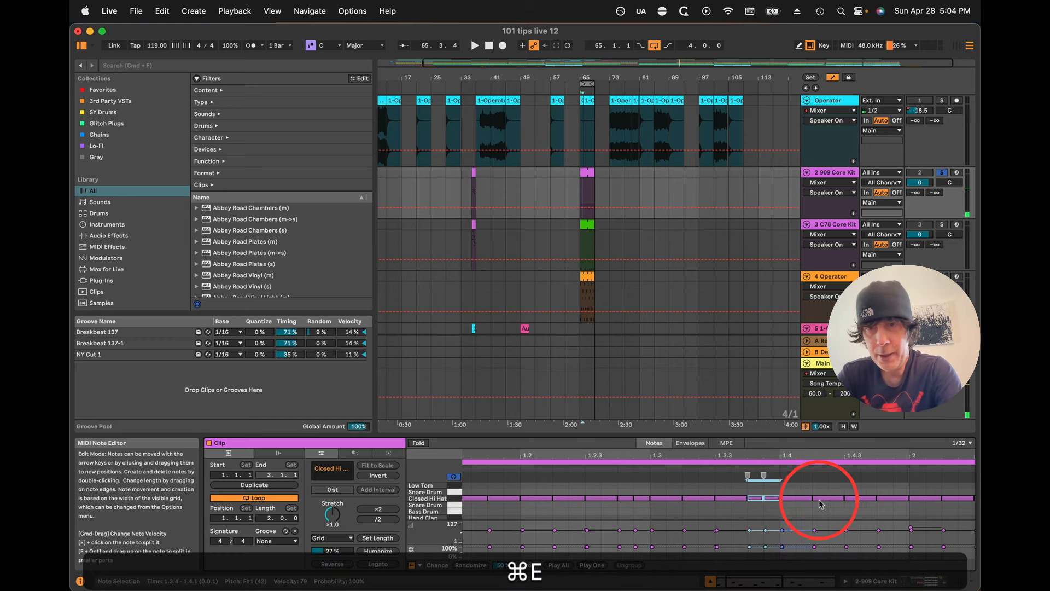
pyautogui.click(893, 498)
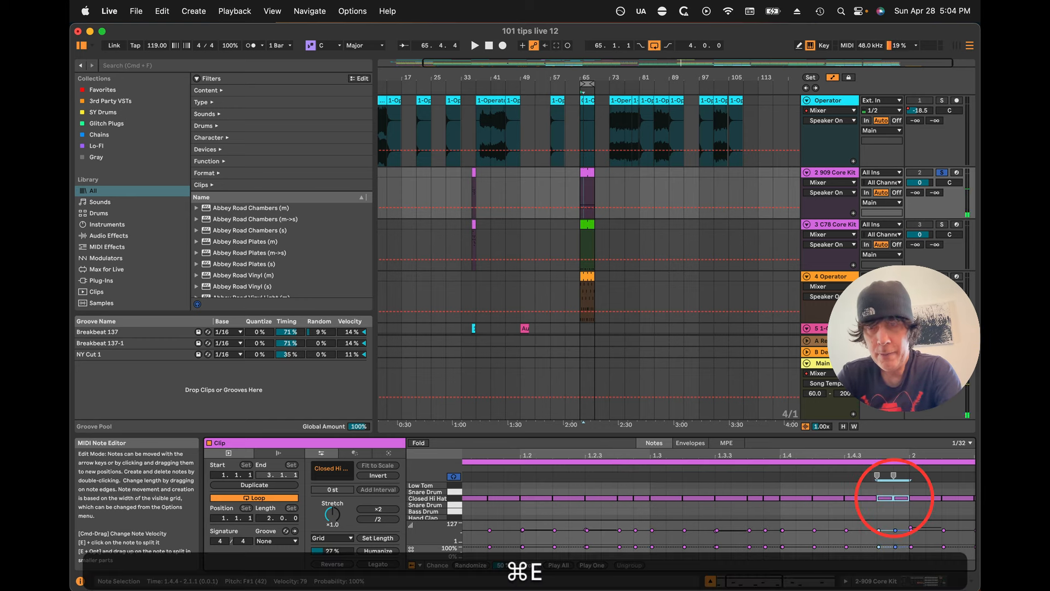
# Step: Split the closed hi-hat note at 2.3.1 into four equal parts and play back the clip
pyautogui.moveTo(862, 452); pyautogui.dragTo(695, 452)
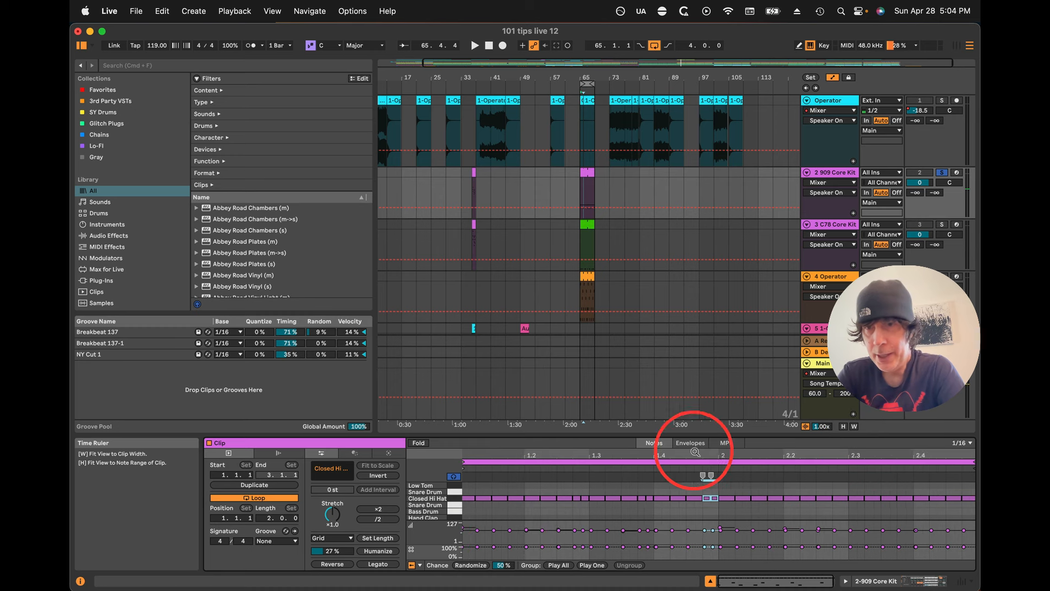
pyautogui.moveTo(855, 454); pyautogui.dragTo(826, 456)
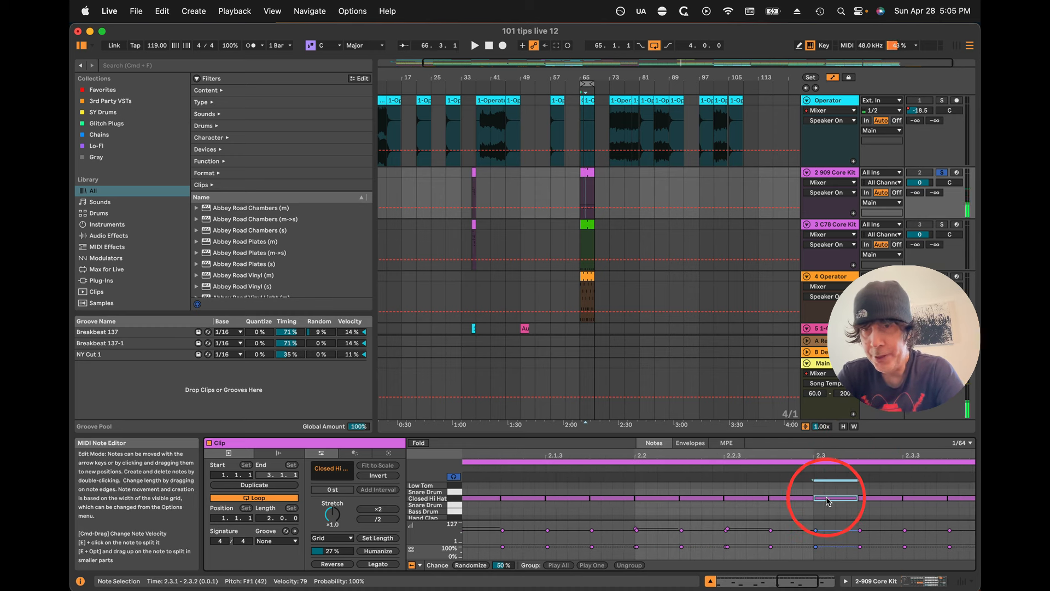
pyautogui.press('super+e')
pyautogui.press('space')
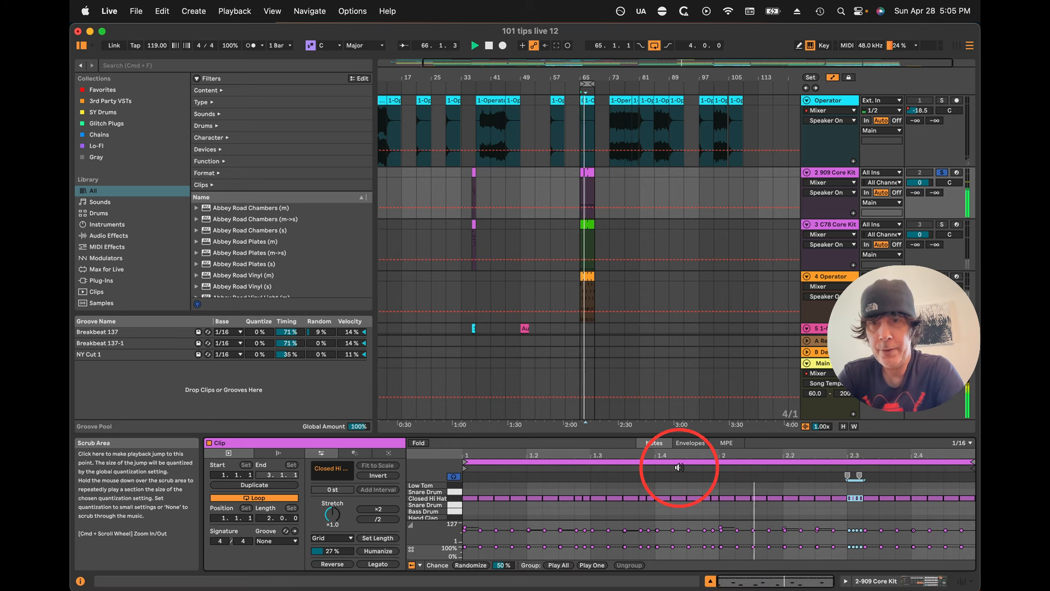
pyautogui.press('space')
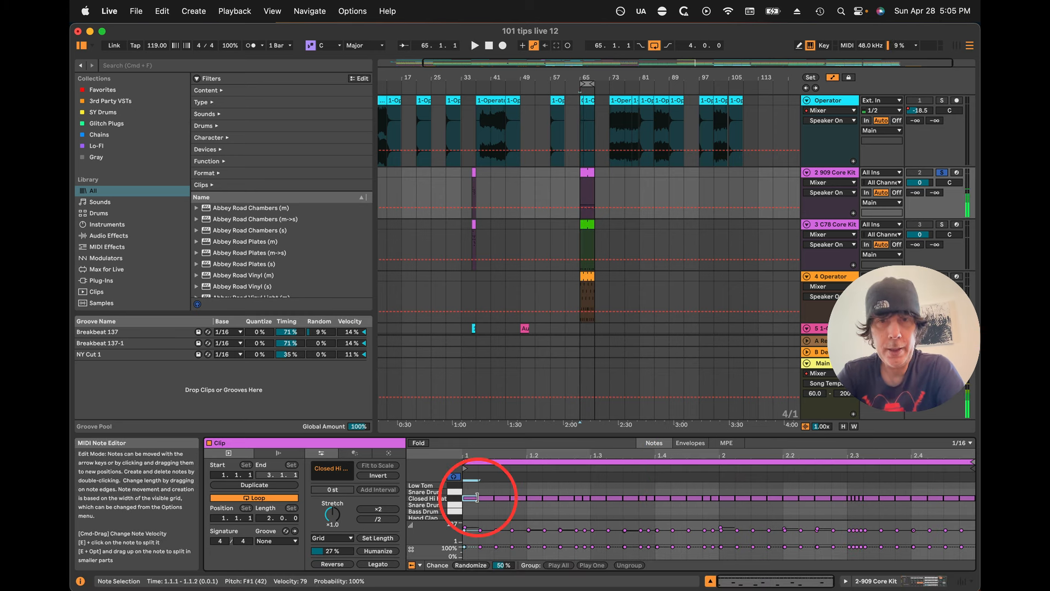
# Step: Extend the first closed hi-hat note to 1.3.1, cut it into pieces off the grid, and play the clip
pyautogui.moveTo(479, 498); pyautogui.dragTo(589, 503)
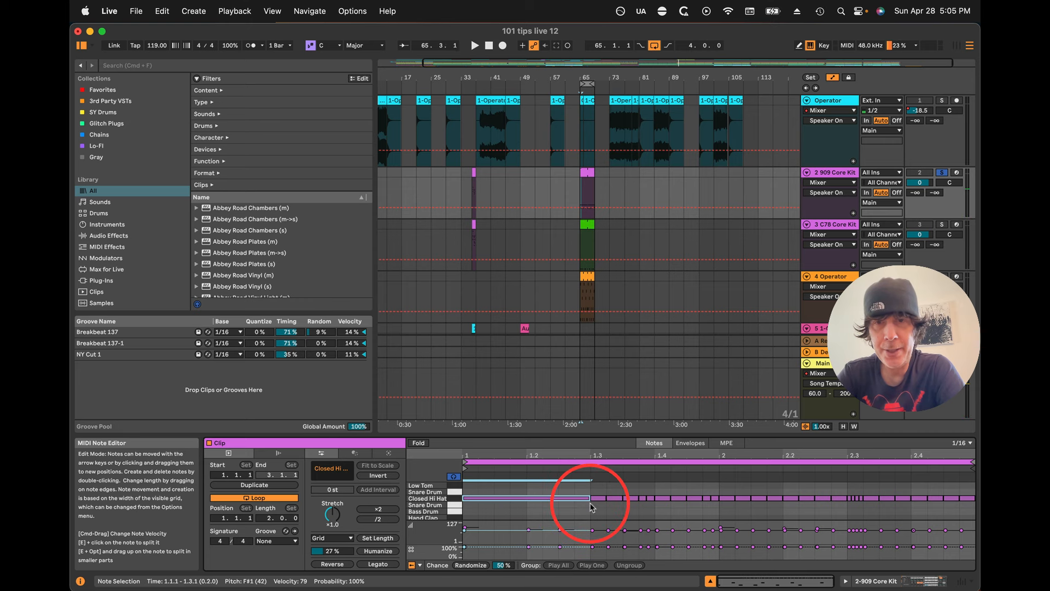
pyautogui.press('shift')
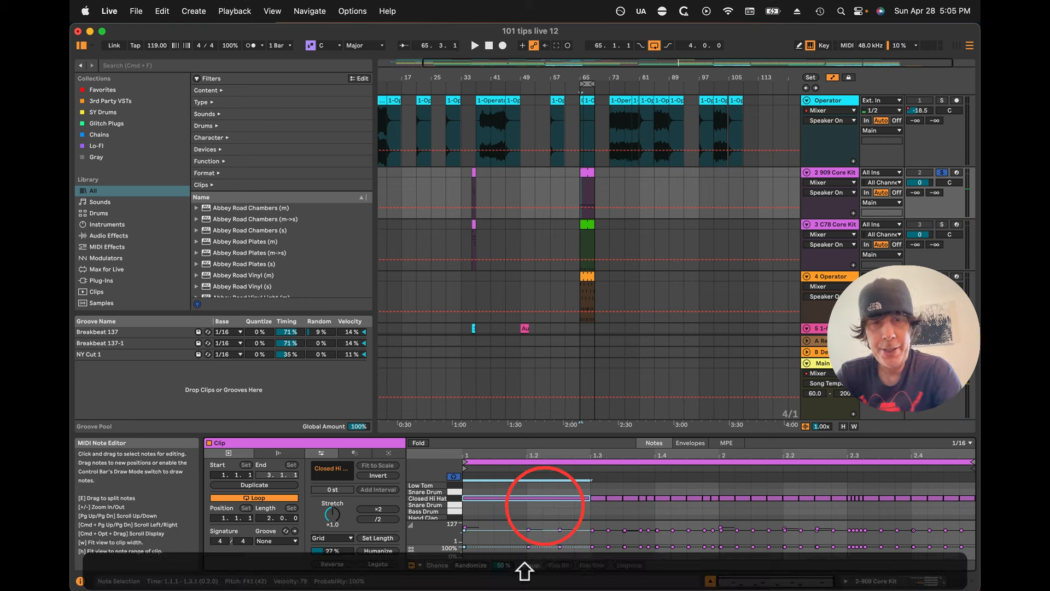
pyautogui.hotkey('shift', 'e')
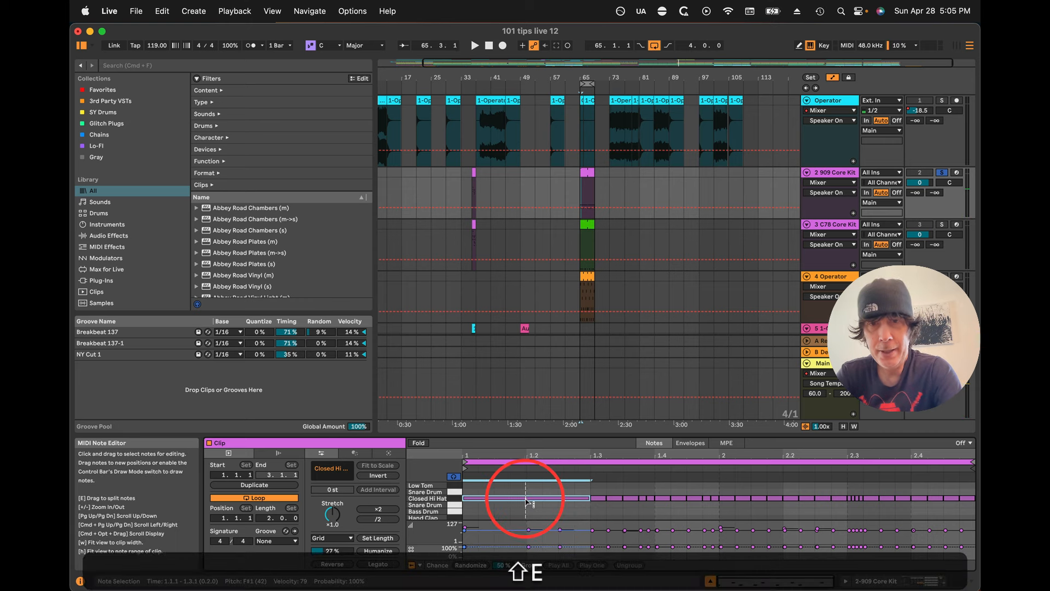
pyautogui.click(491, 498)
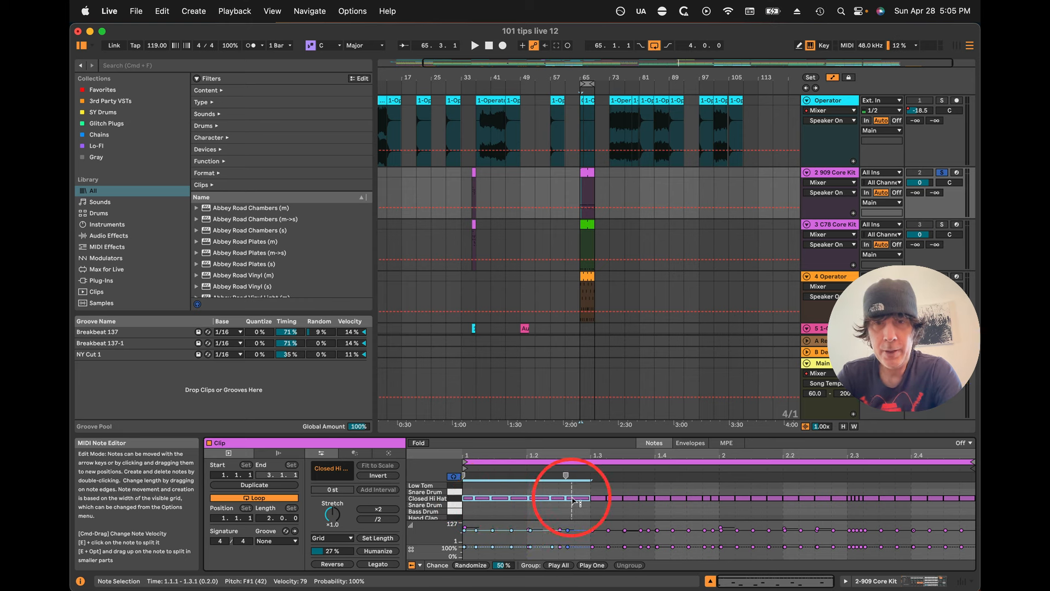
pyautogui.press('space')
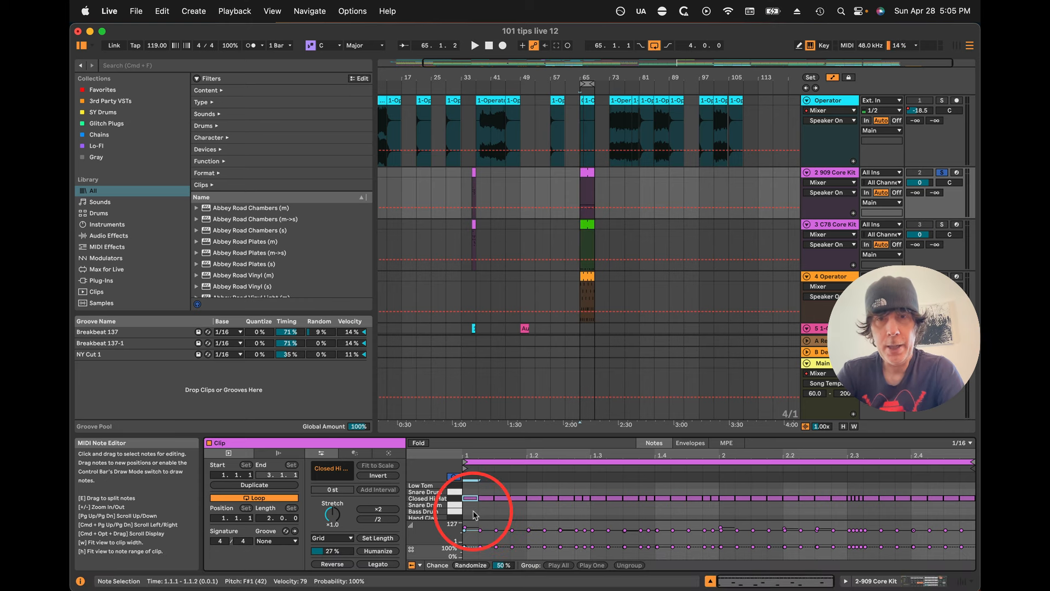
# Step: Select the closed hi-hat notes from 1.1.1 to 1.2.4 and choose the Time Warp transformation for them
pyautogui.click(475, 514)
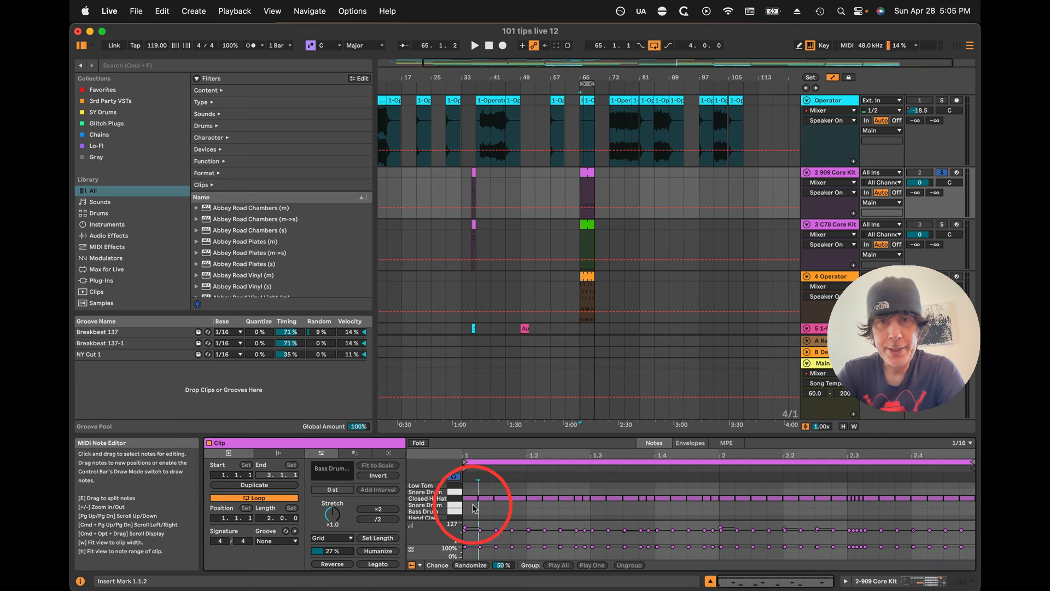
pyautogui.moveTo(473, 505); pyautogui.dragTo(530, 495)
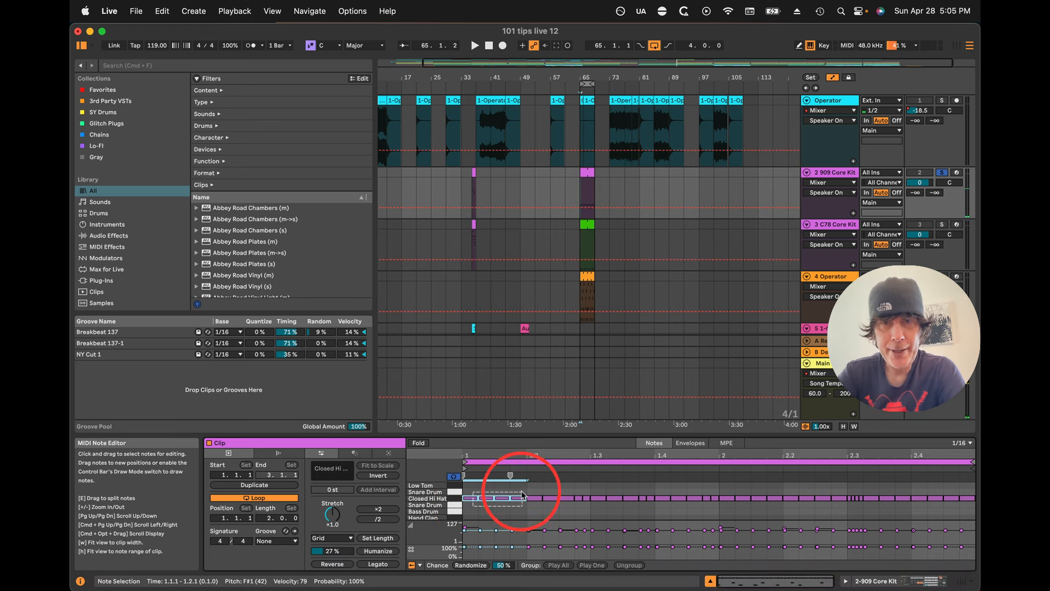
pyautogui.moveTo(527, 495); pyautogui.dragTo(564, 494)
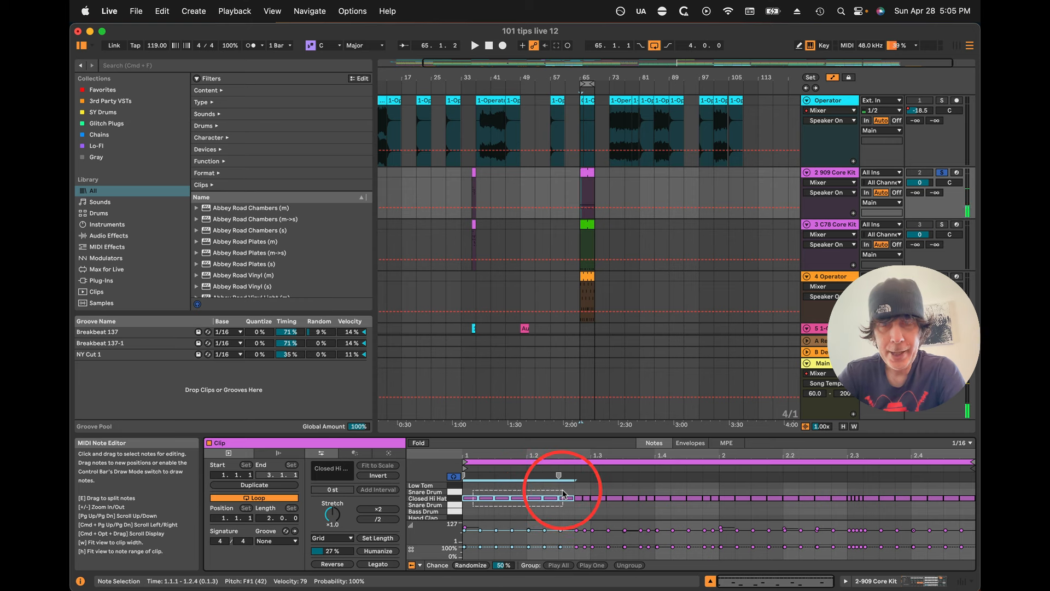
pyautogui.click(354, 453)
pyautogui.click(351, 466)
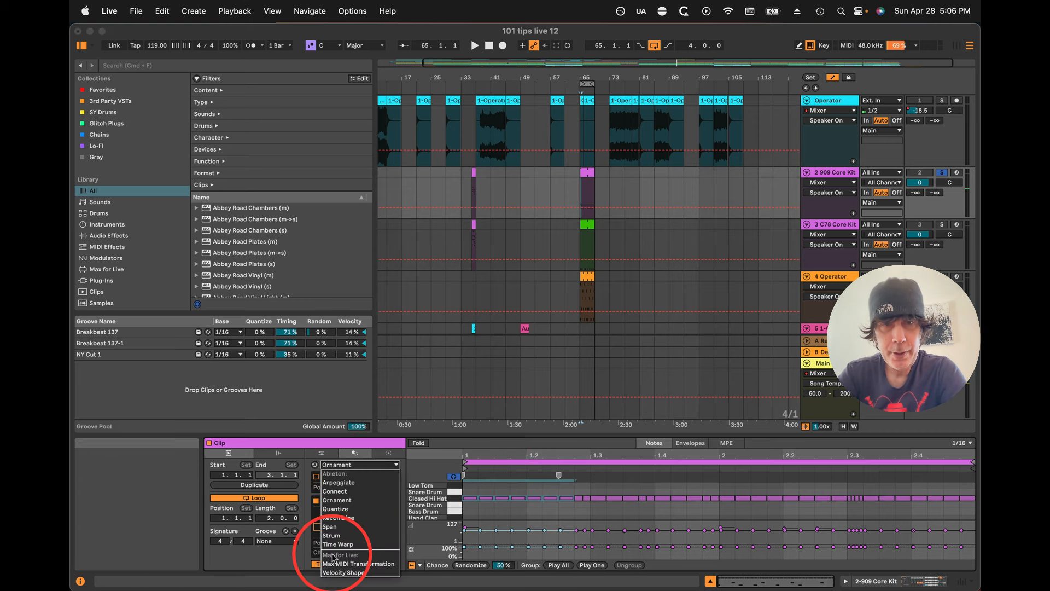
pyautogui.click(355, 547)
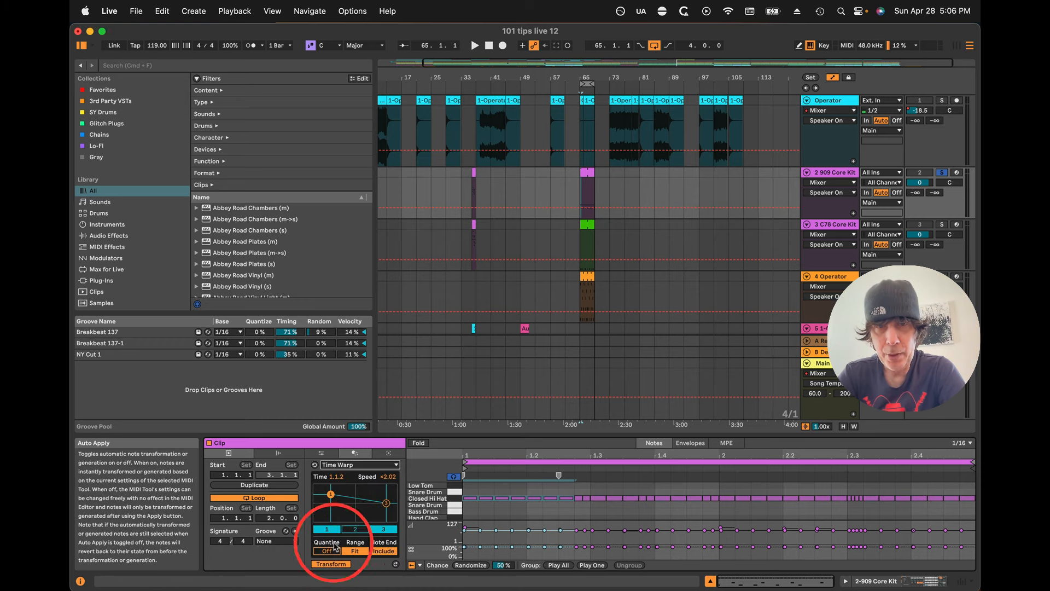
# Step: Reshape the Time Warp speed curve for the selected hi-hats by moving its breakpoints, and audition the clip
pyautogui.moveTo(329, 497)
pyautogui.mouseDown()
pyautogui.moveTo(325, 506)
pyautogui.moveTo(328, 496)
pyautogui.mouseUp()
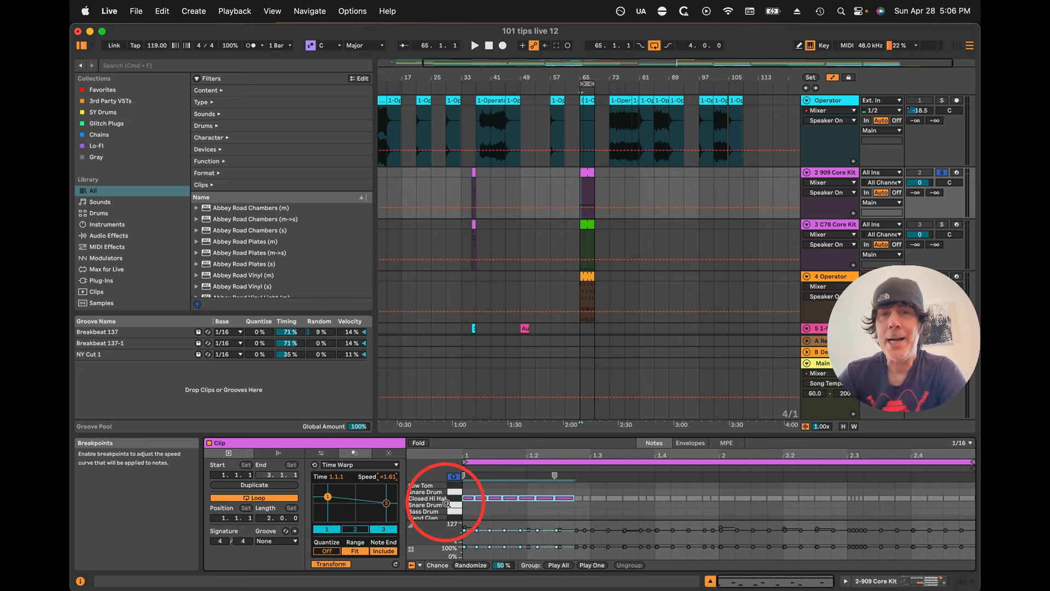
pyautogui.press('space')
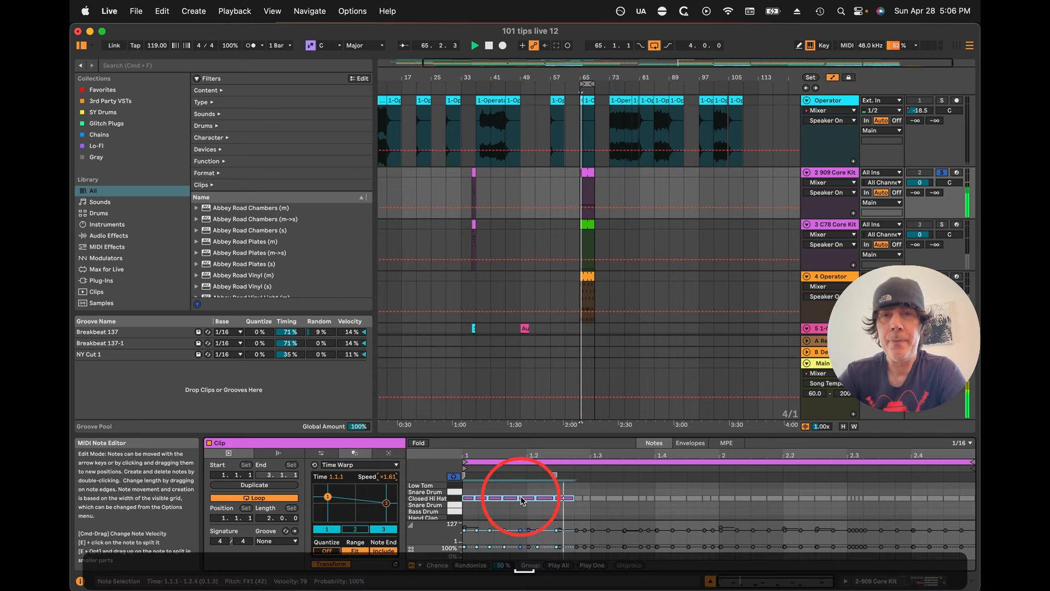
pyautogui.press('space')
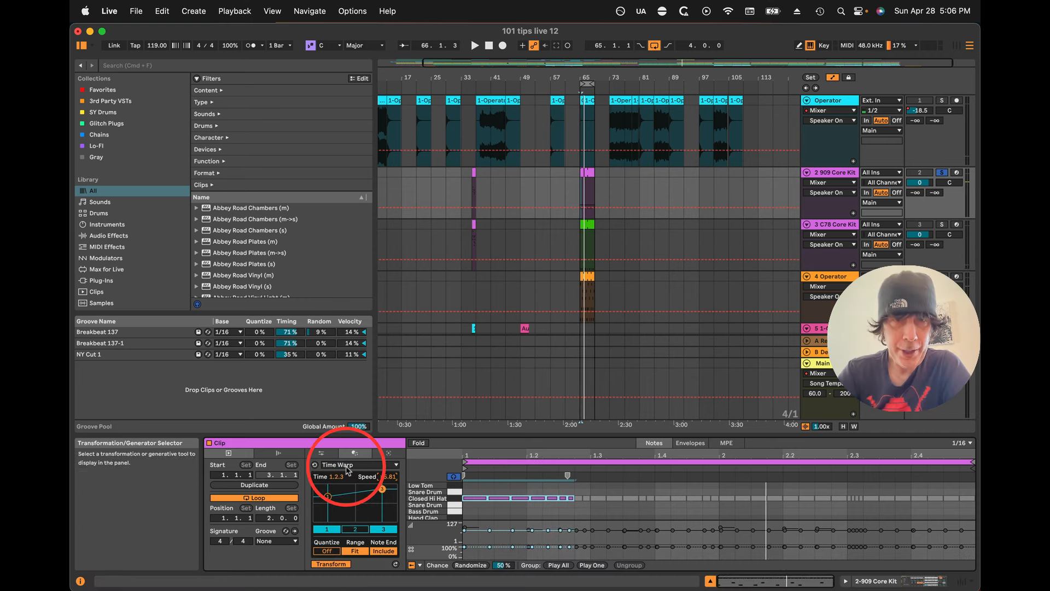
# Step: Switch the transformation to Ornament and delete all the closed hi-hat notes from the clip
pyautogui.click(346, 464)
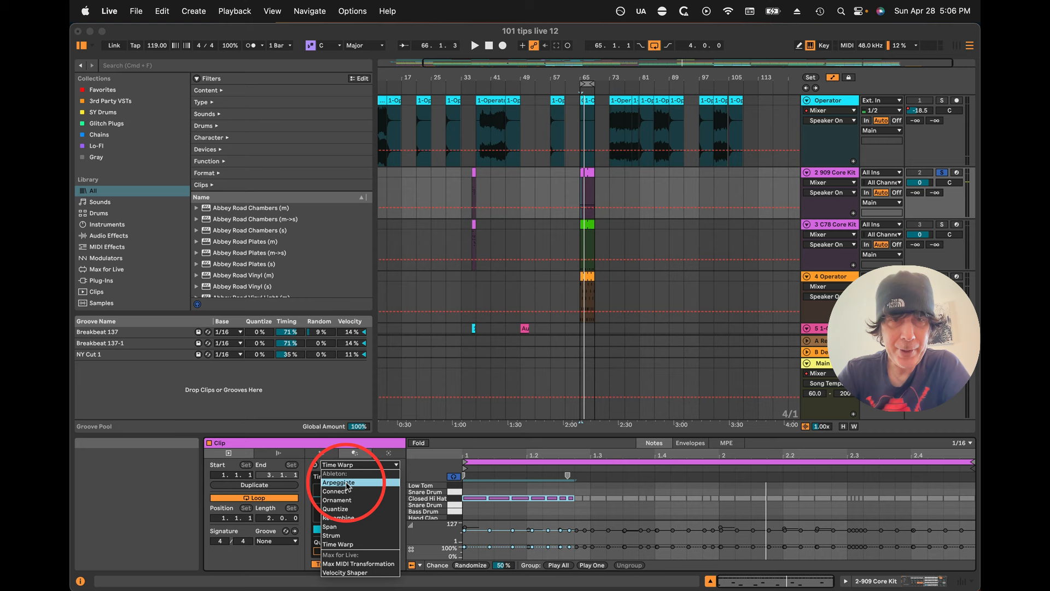
pyautogui.click(350, 494)
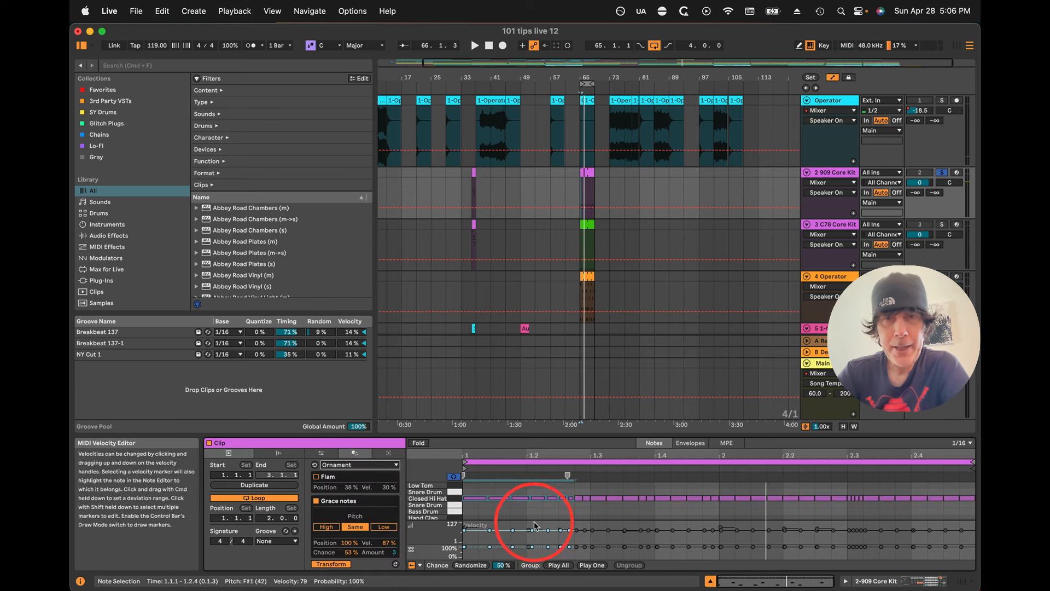
pyautogui.click(457, 503)
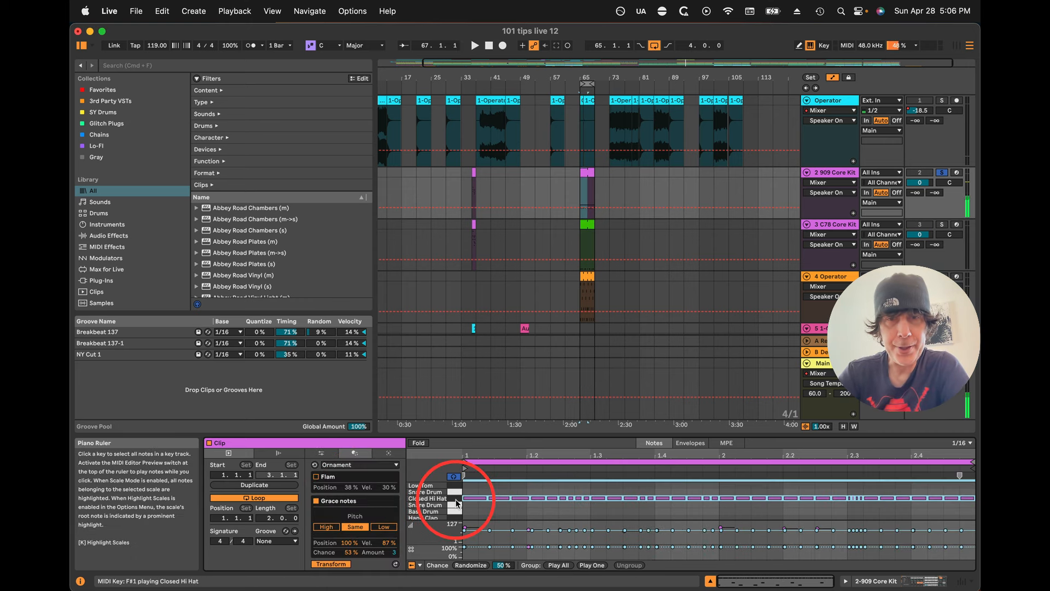
pyautogui.press('BackSpace')
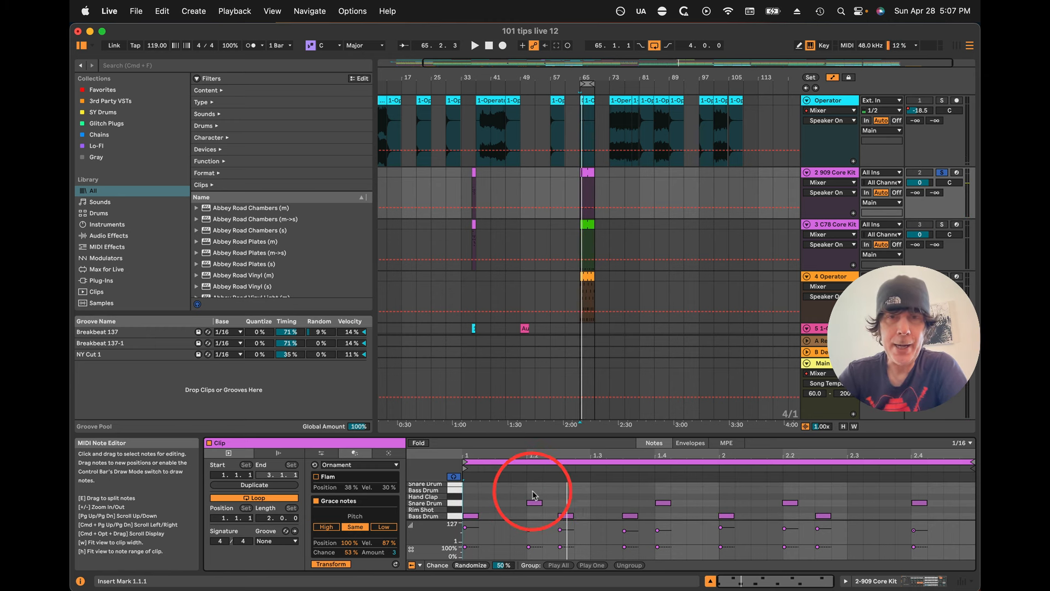
# Step: Select the snare notes at 1.2 and 2.2, apply Flam instead of Grace notes to them, and audition the clip
pyautogui.click(534, 502)
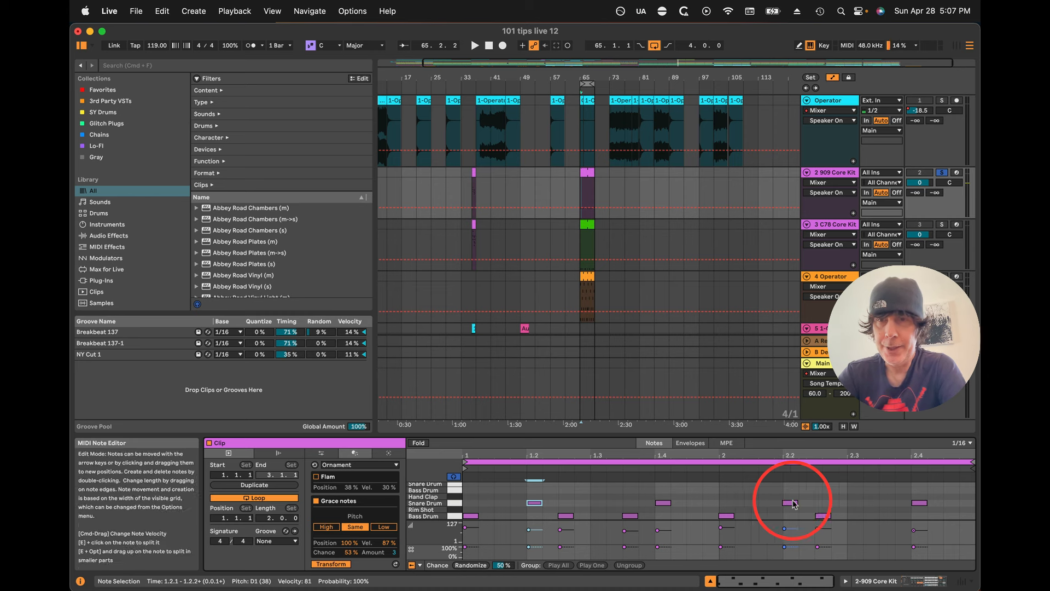
pyautogui.press('shift')
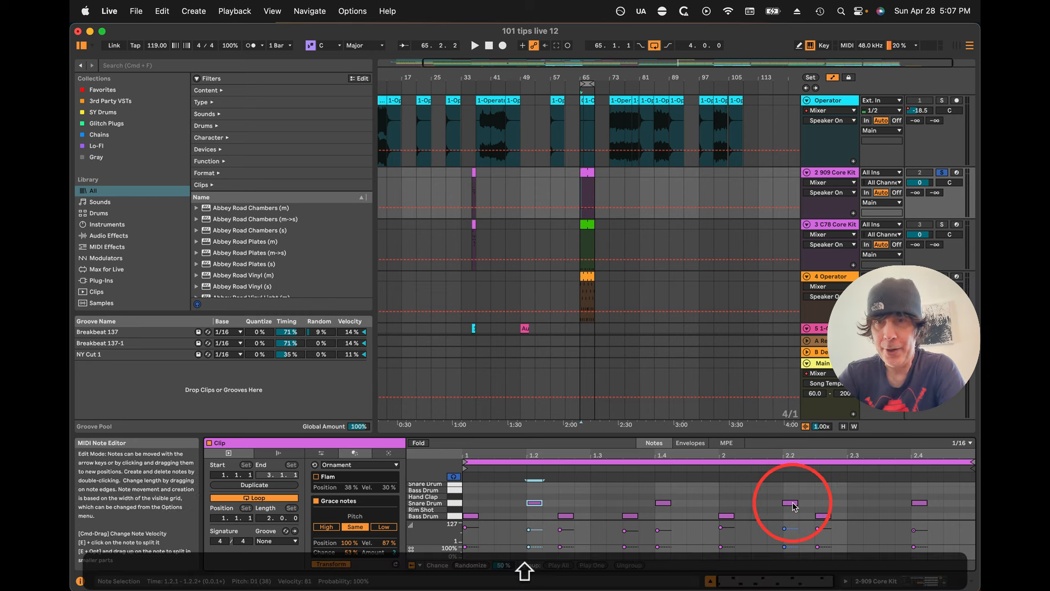
pyautogui.keyDown('shift'); pyautogui.click(791, 503); pyautogui.keyUp('shift')
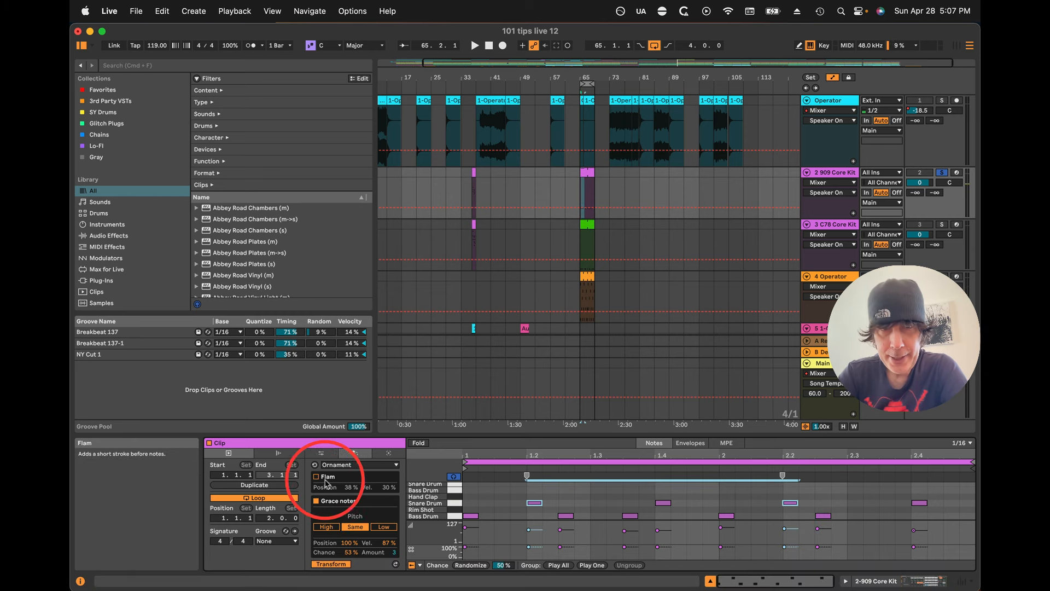
pyautogui.click(317, 477)
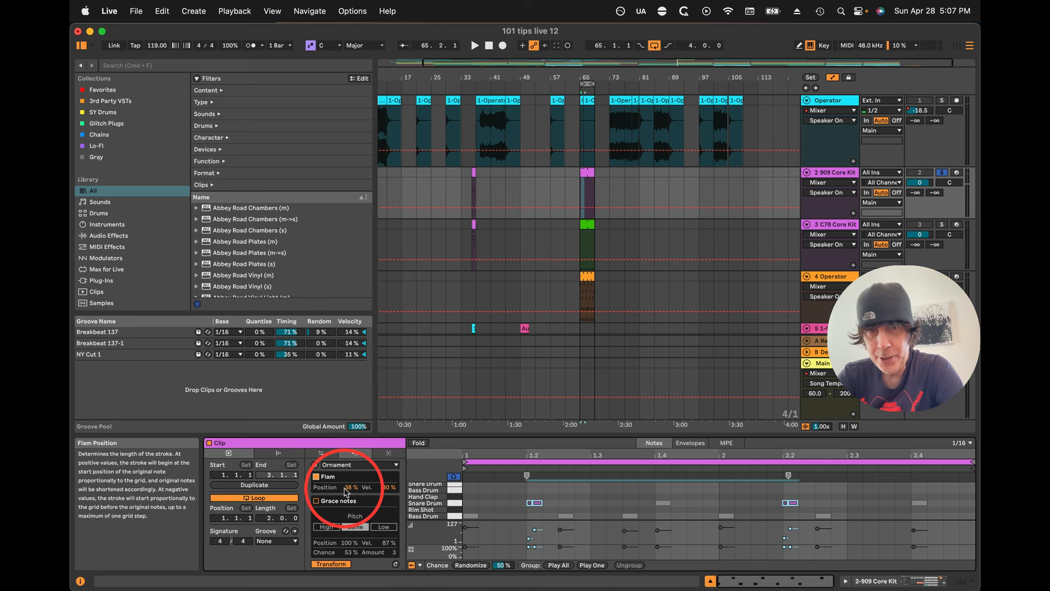
pyautogui.press('space')
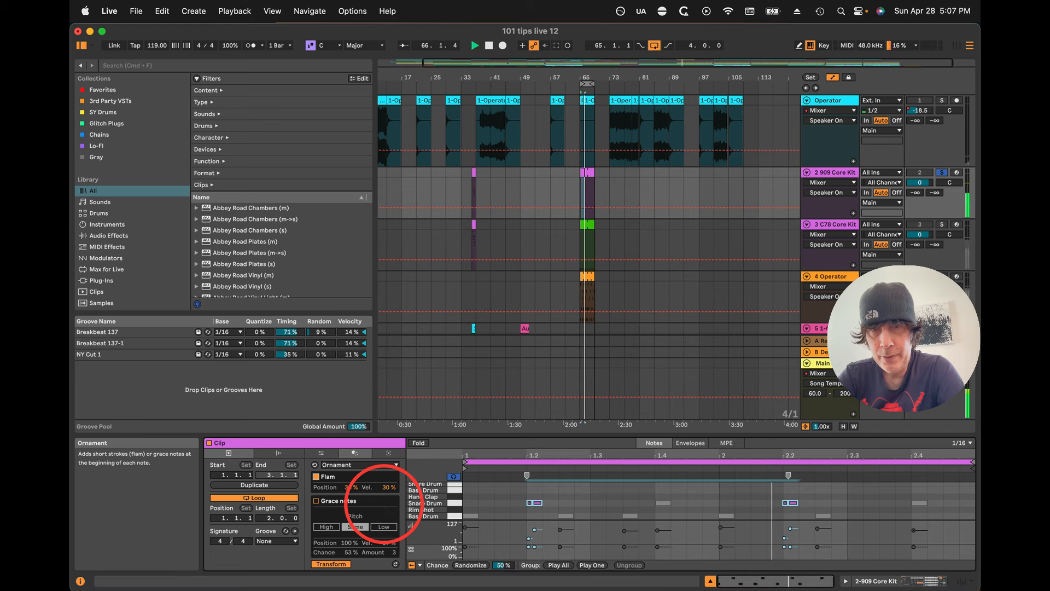
pyautogui.press('space')
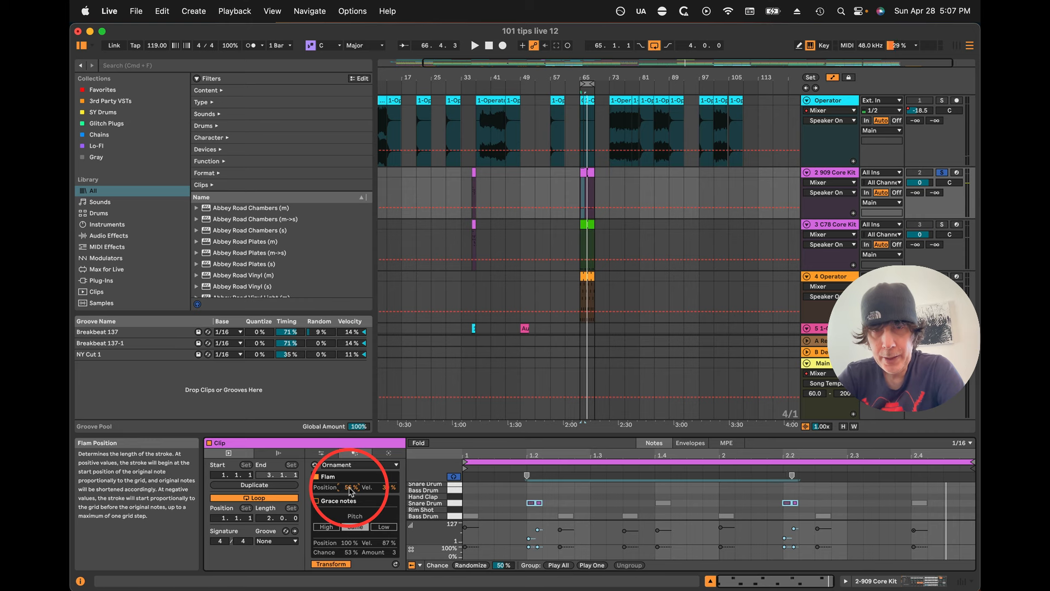
# Step: Audition the flam, set its Position to -38% so the stroke falls before each snare, and play the clip again
pyautogui.press('space')
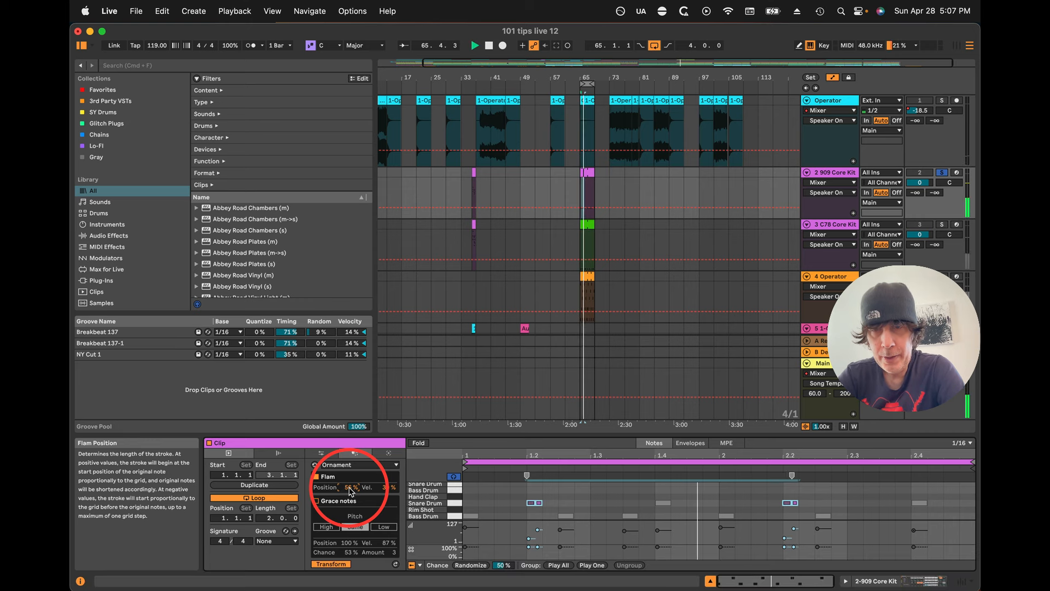
pyautogui.press('space')
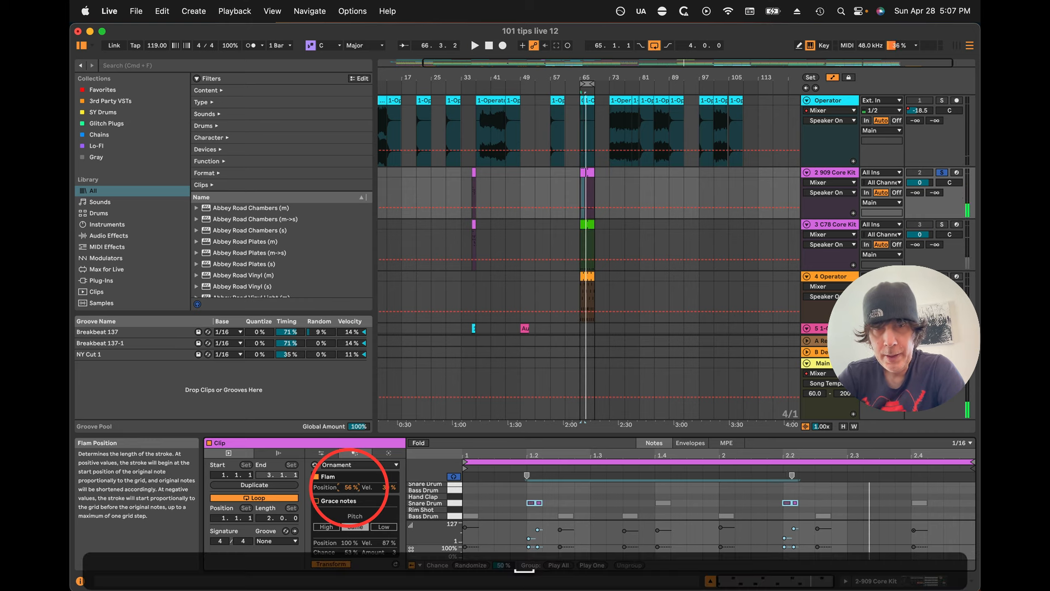
pyautogui.moveTo(350, 487); pyautogui.dragTo(351, 491)
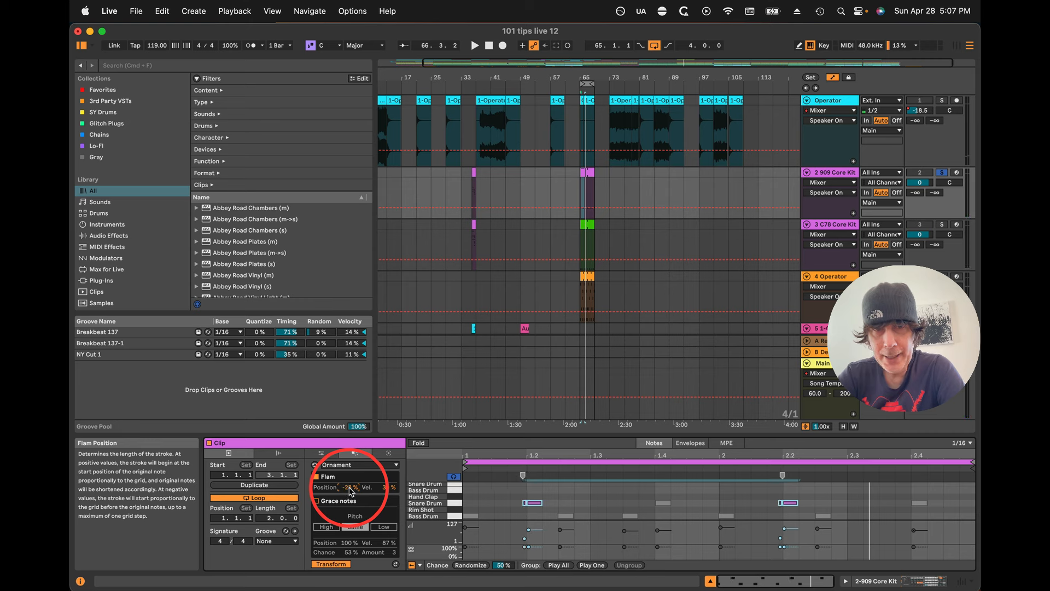
pyautogui.press('space')
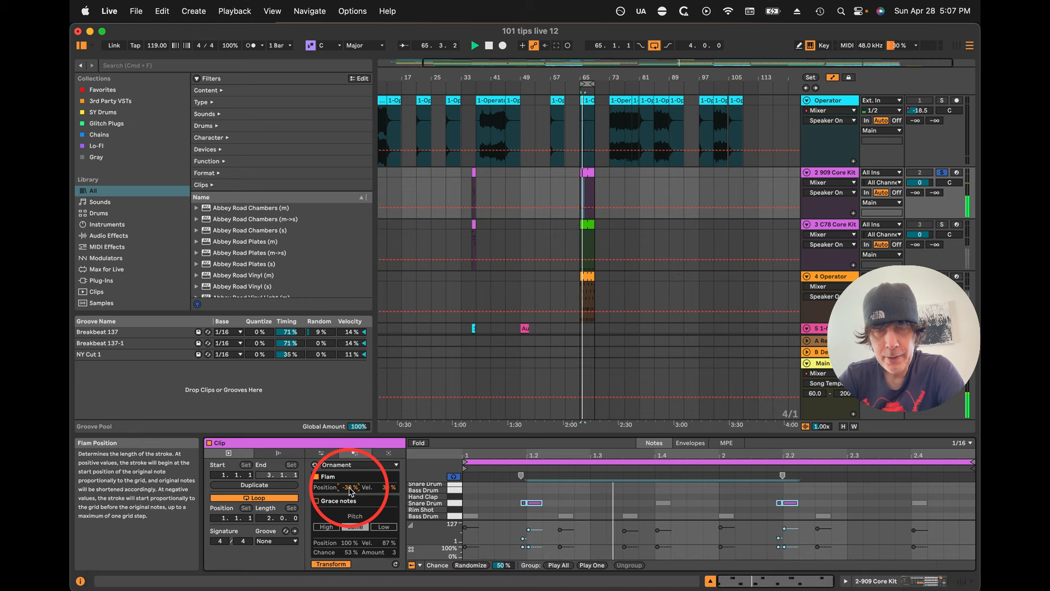
pyautogui.press('space')
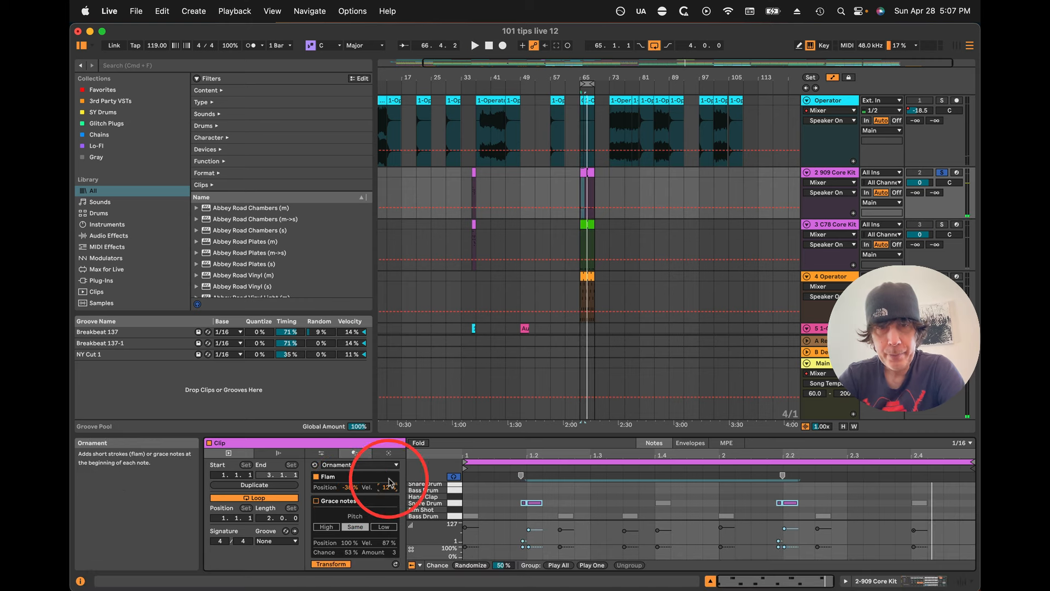
# Step: Set the flam velocity to 14% and audition the clip
pyautogui.moveTo(390, 494); pyautogui.dragTo(391, 491)
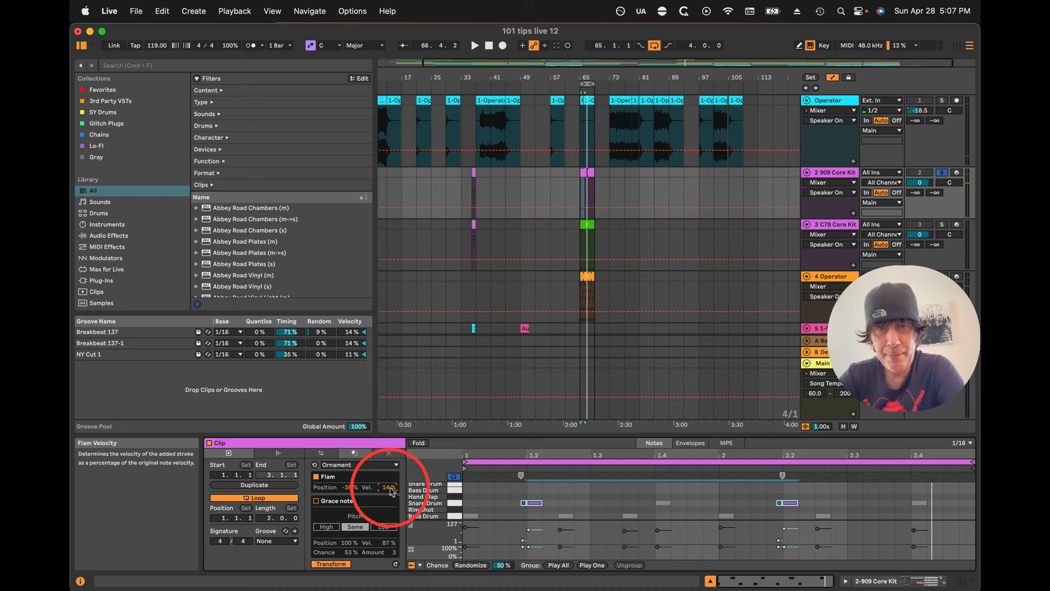
pyautogui.press('space')
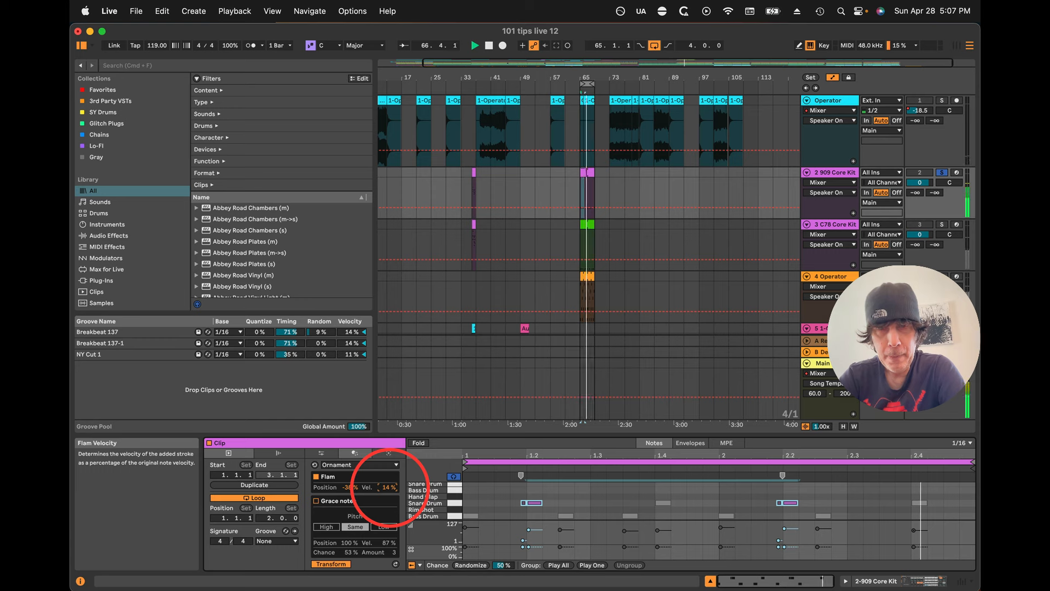
pyautogui.press('space')
# Step: Replace the flam with Grace notes on the selected snares
pyautogui.click(315, 501)
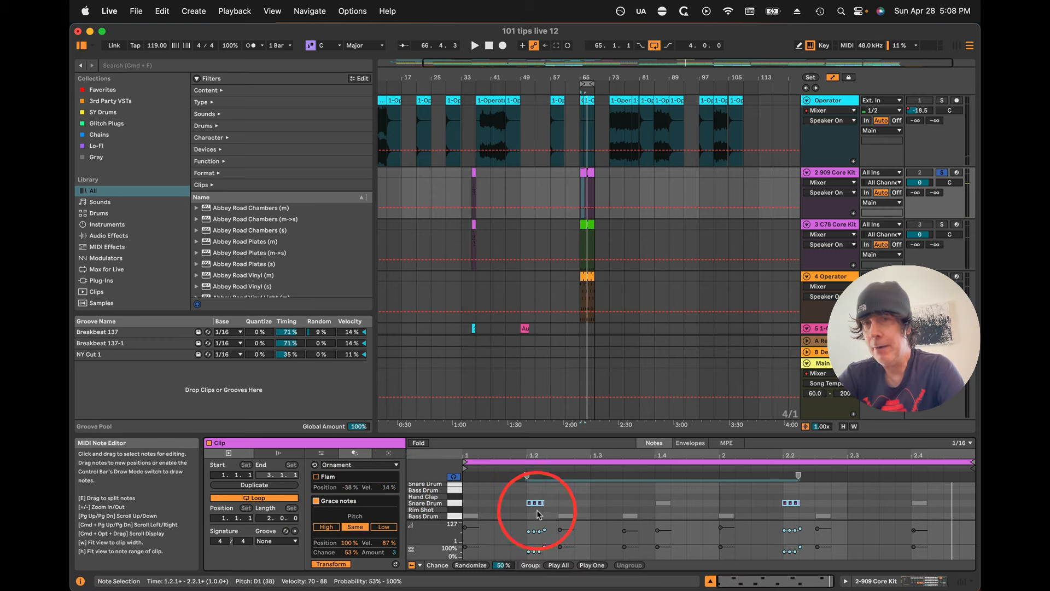
pyautogui.press('+')
pyautogui.press('space')
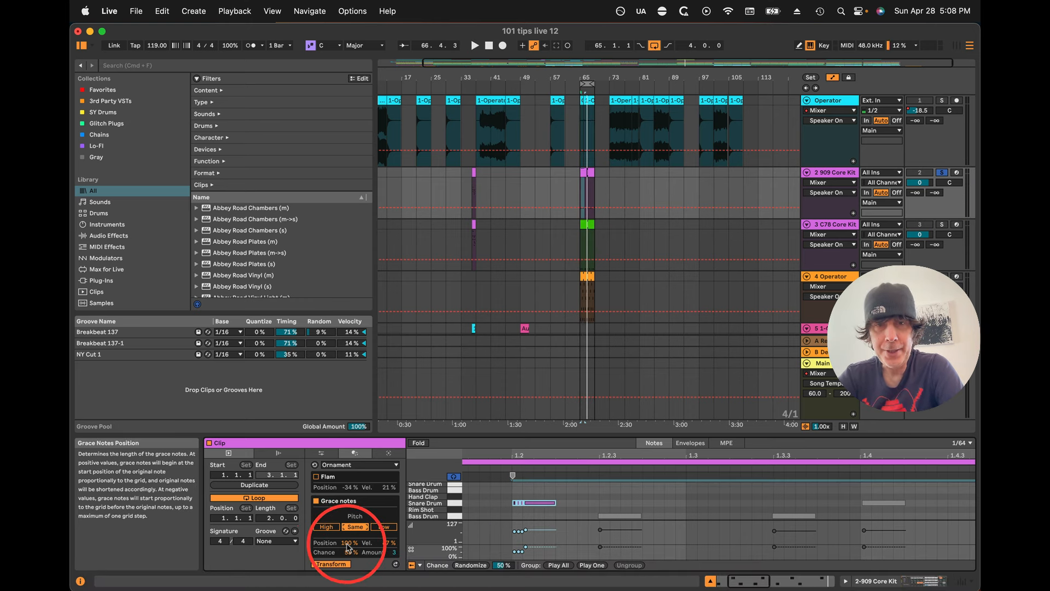
# Step: Adjust the grace notes to Position 58% and Chance 54%, audition them, and apply the transformation
pyautogui.moveTo(349, 545); pyautogui.dragTo(349, 545)
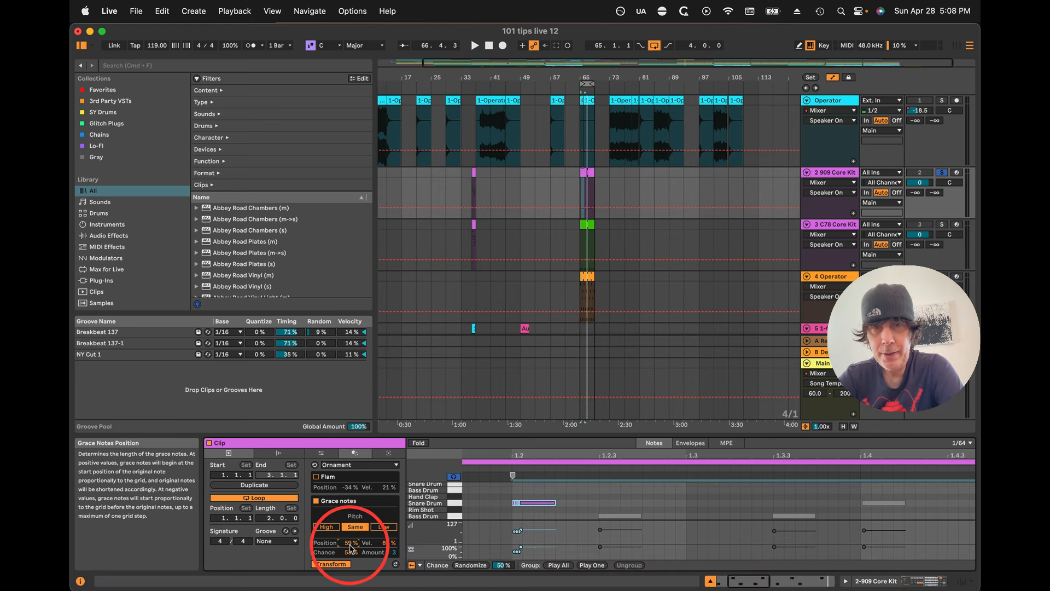
pyautogui.press('space')
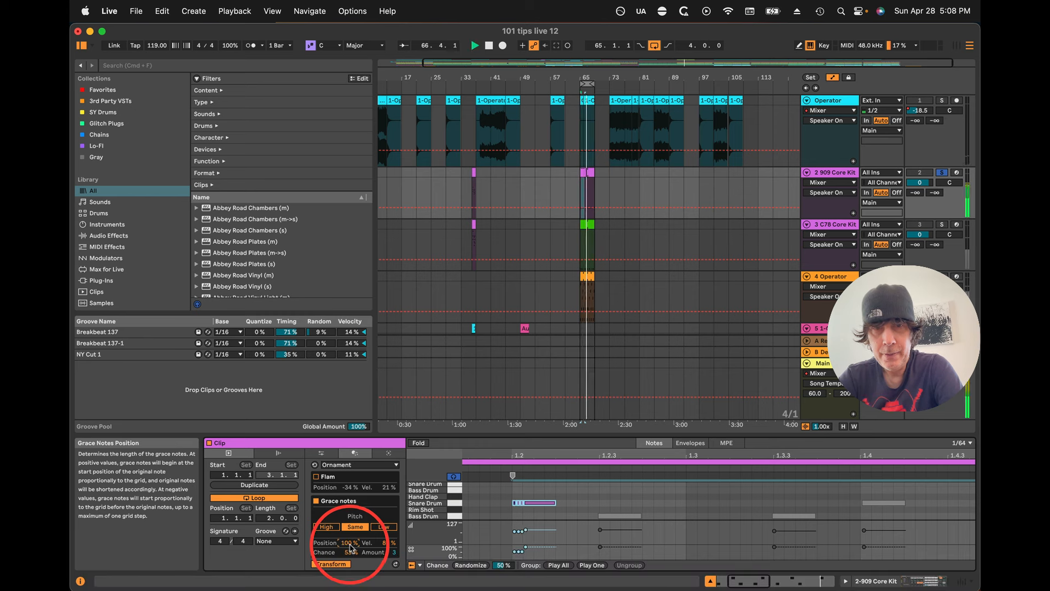
pyautogui.press('space')
pyautogui.moveTo(350, 553); pyautogui.dragTo(350, 552)
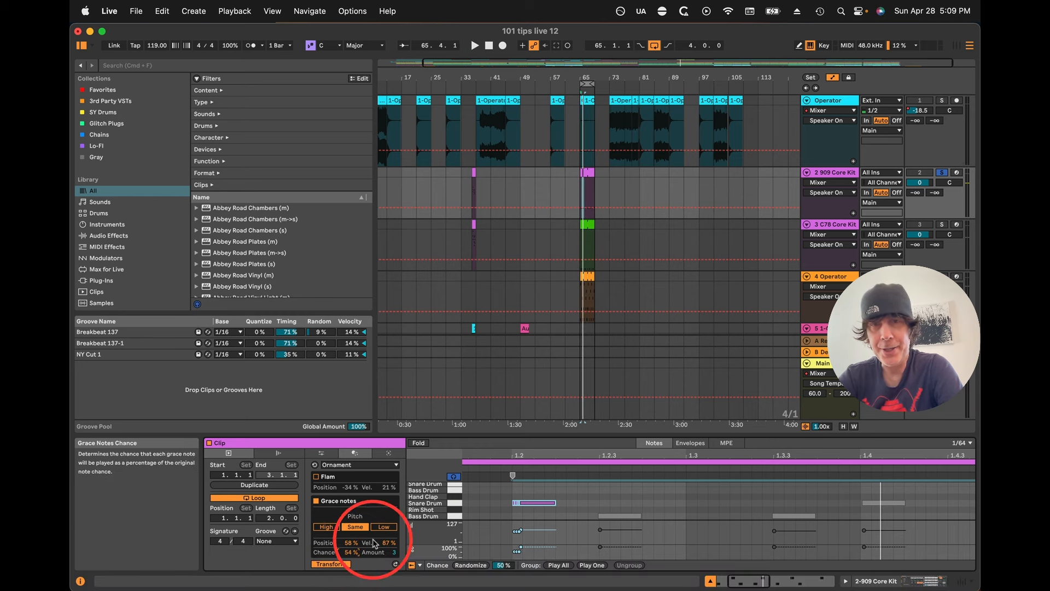
pyautogui.click(342, 563)
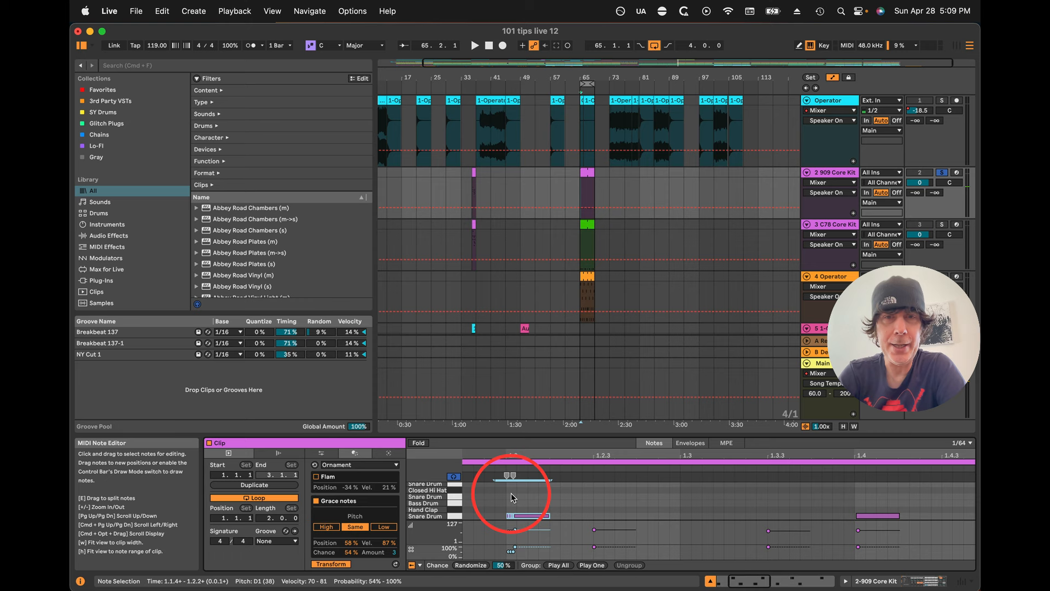
# Step: Draw a continuous row of 1/16 open hi-hat notes from 1.1.1 to 3.1.1 and play the clip
pyautogui.hscroll(1, 511, 493)
pyautogui.press('b')
pyautogui.scroll(3, 503, 500)
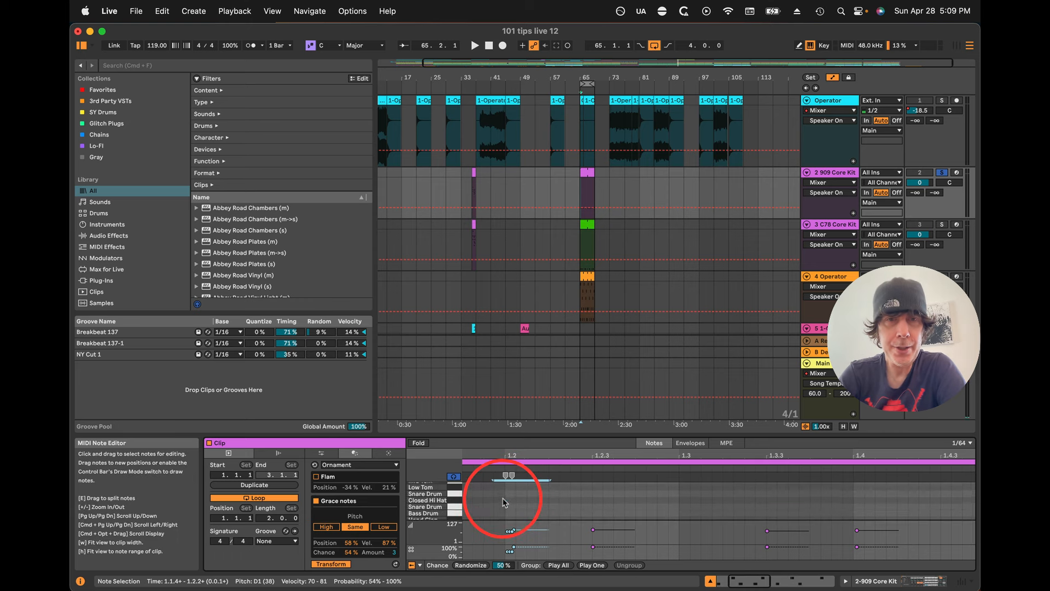
pyautogui.scroll(-5, 503, 500)
pyautogui.click(488, 492)
pyautogui.click(488, 493)
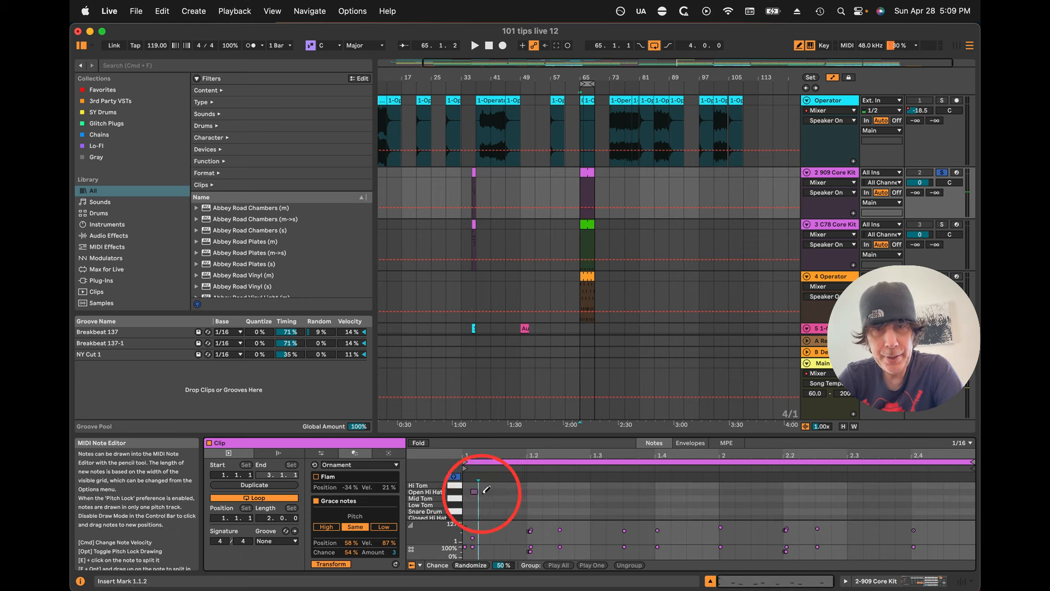
pyautogui.moveTo(485, 491); pyautogui.dragTo(967, 499)
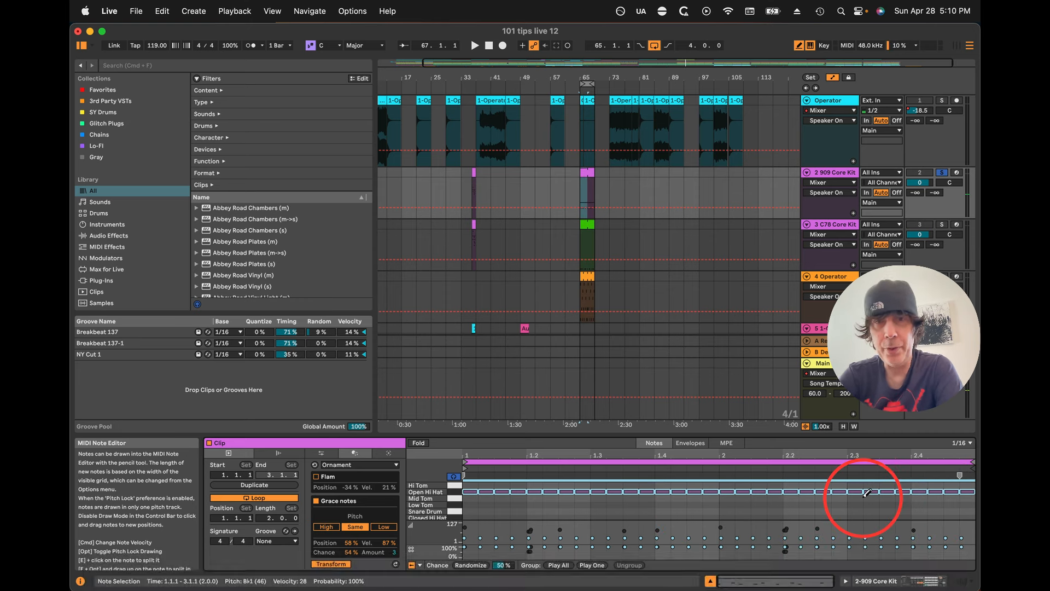
pyautogui.press('space')
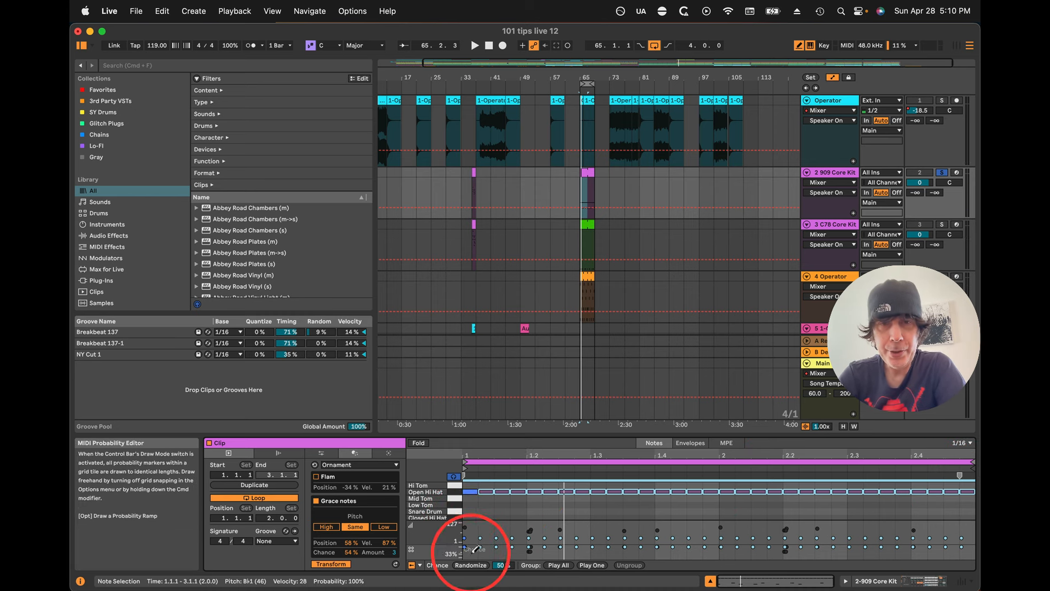
# Step: Select all the open hi-hat notes, lower their probability to 66%, and play the clip
pyautogui.moveTo(475, 548); pyautogui.dragTo(467, 545)
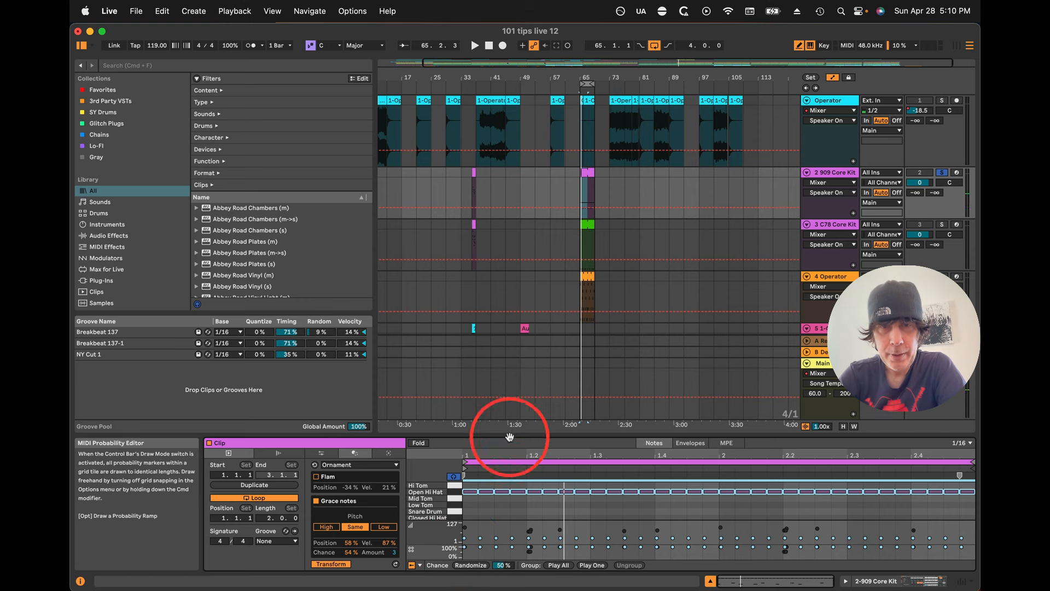
pyautogui.press('b')
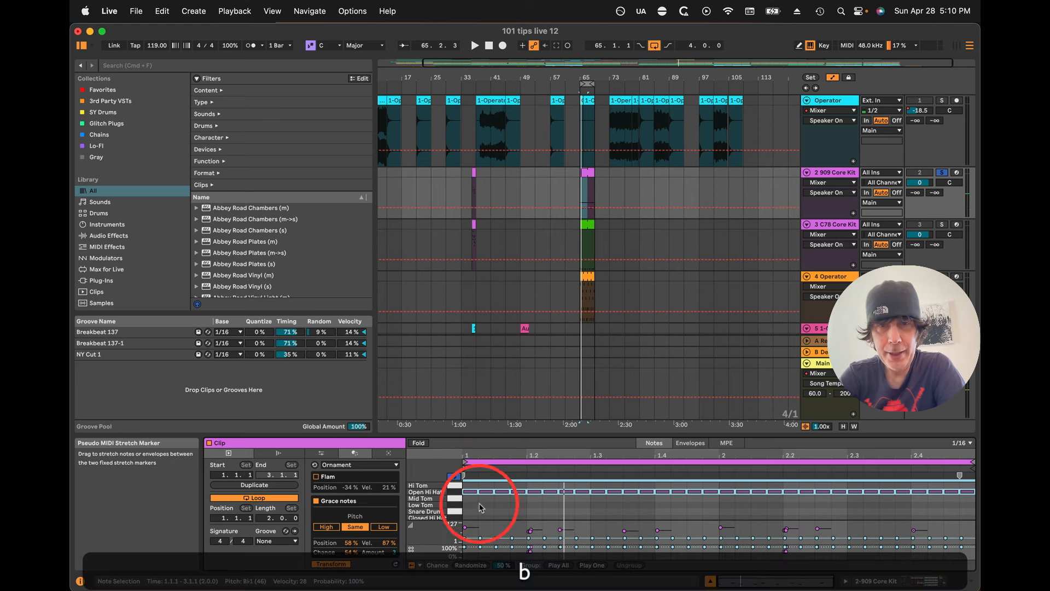
pyautogui.moveTo(468, 498); pyautogui.dragTo(965, 492)
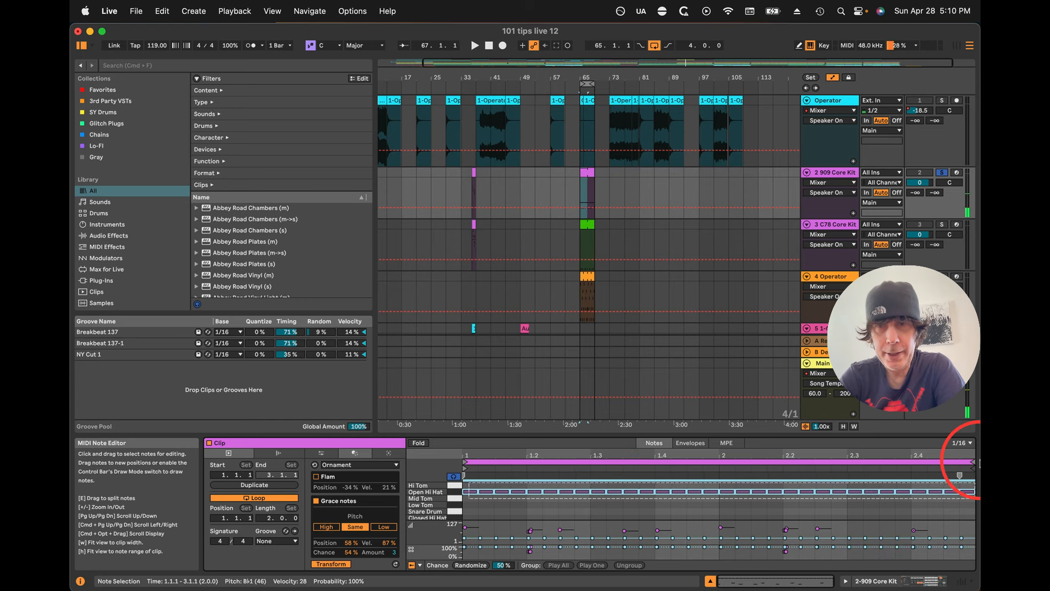
pyautogui.click(498, 548)
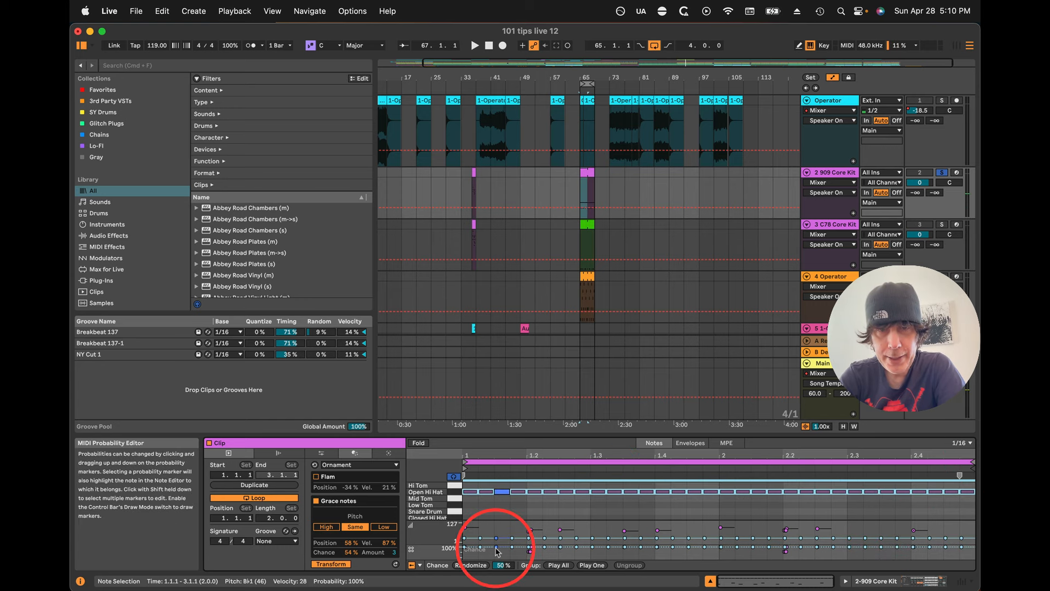
pyautogui.moveTo(497, 548); pyautogui.dragTo(497, 549)
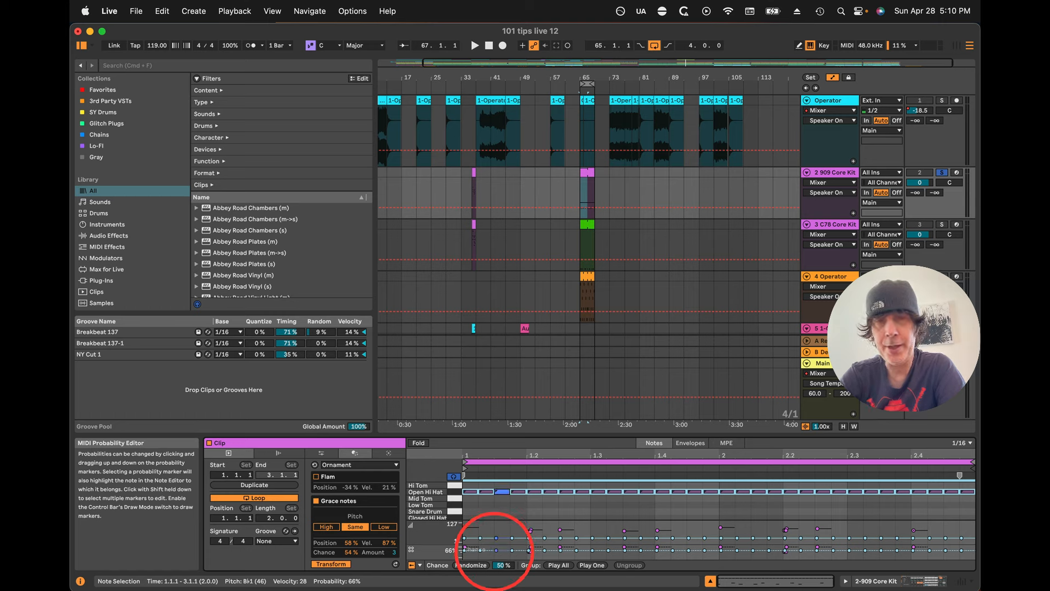
pyautogui.press('space')
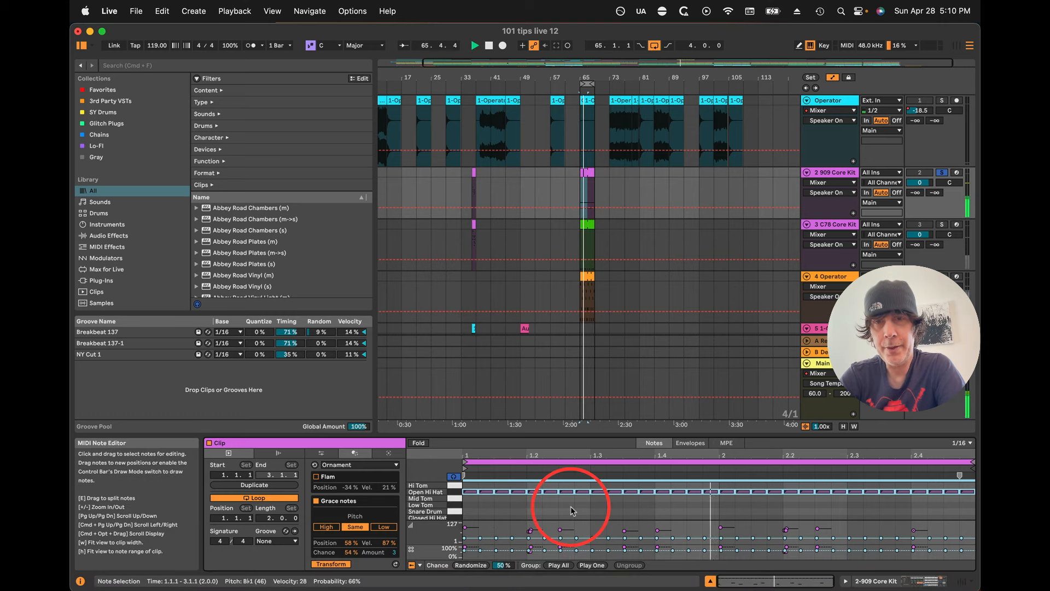
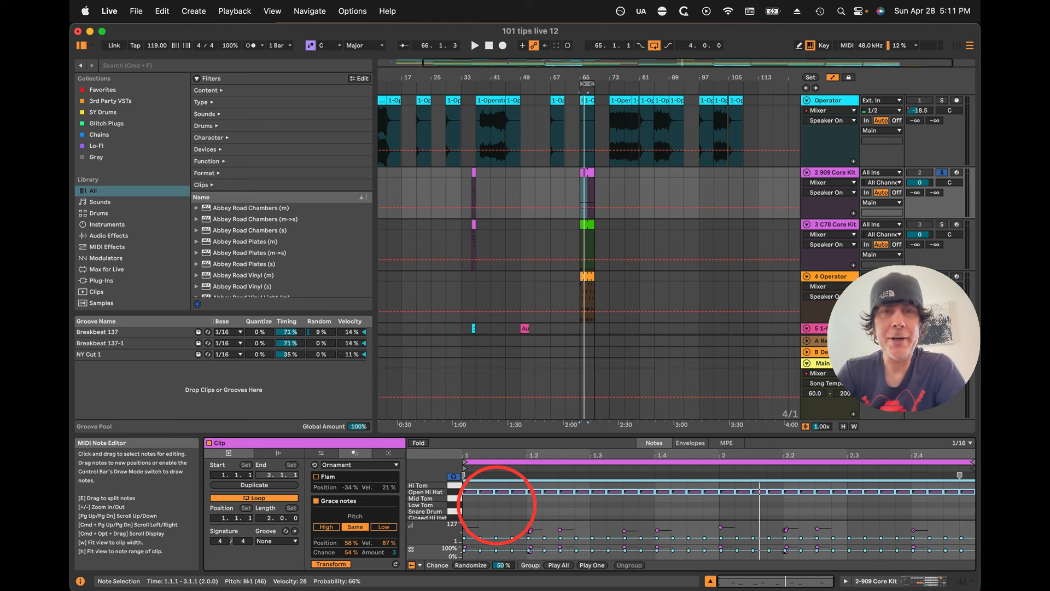
# Step: Humanize the timing of the open hi-hat notes during playback, raising the amount to 41%
pyautogui.click(321, 453)
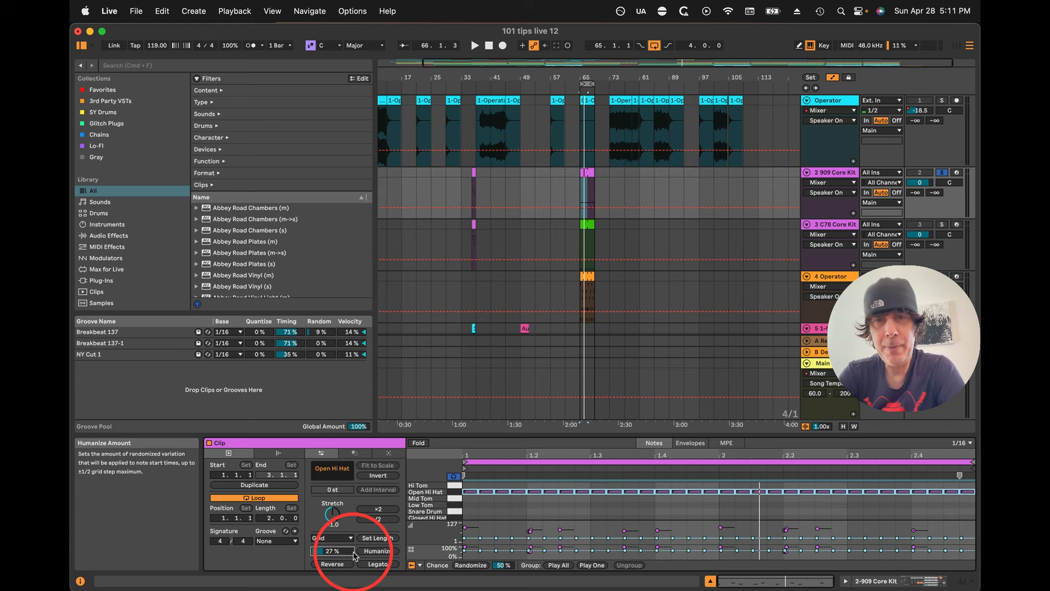
pyautogui.press('space')
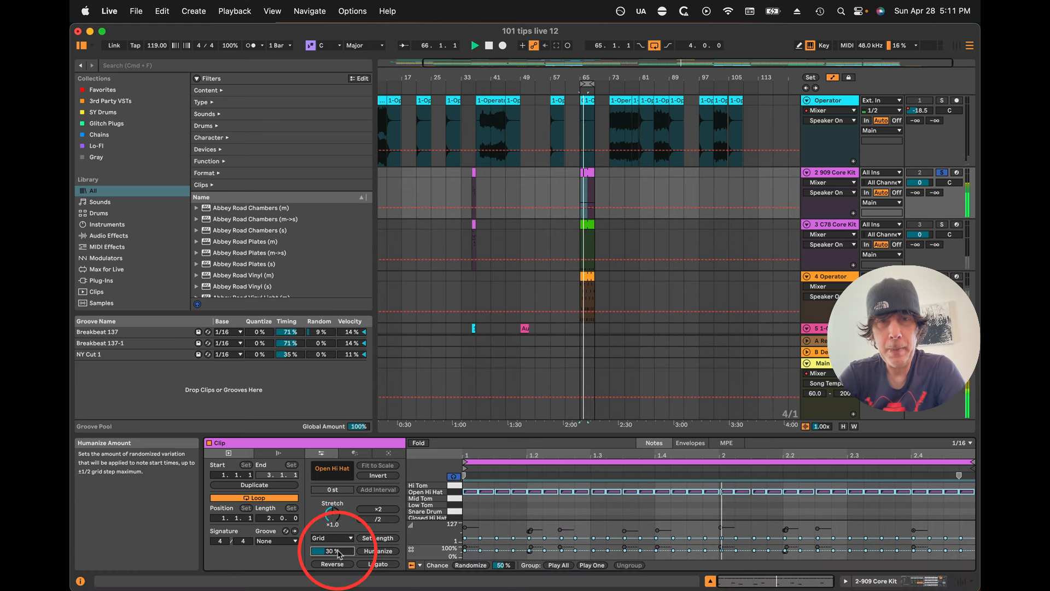
pyautogui.moveTo(339, 554); pyautogui.dragTo(339, 555)
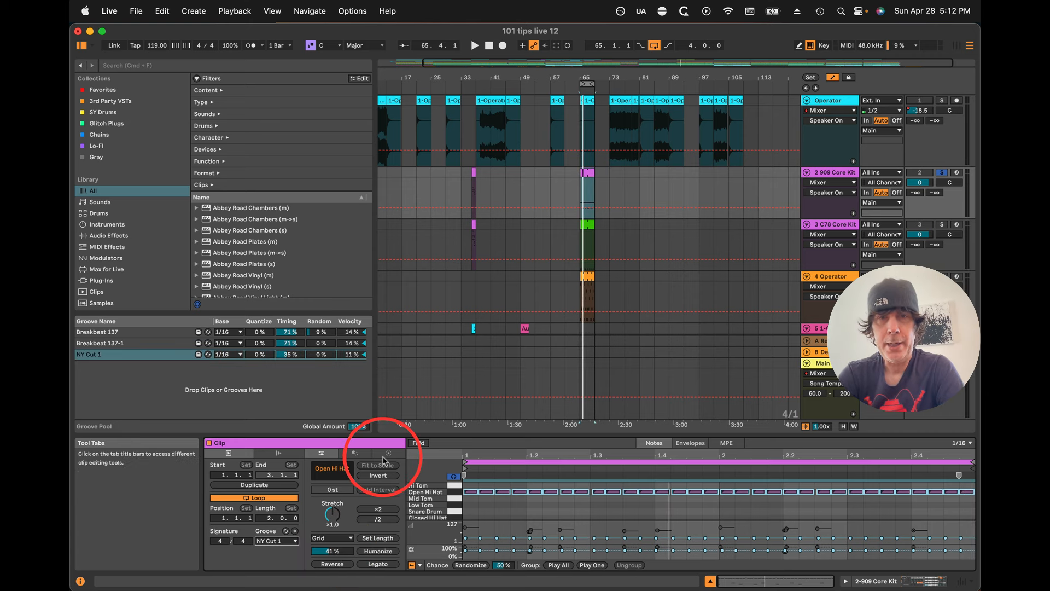
# Step: Show the MIDI generators for the clip and choose the Rhythm generator
pyautogui.click(386, 455)
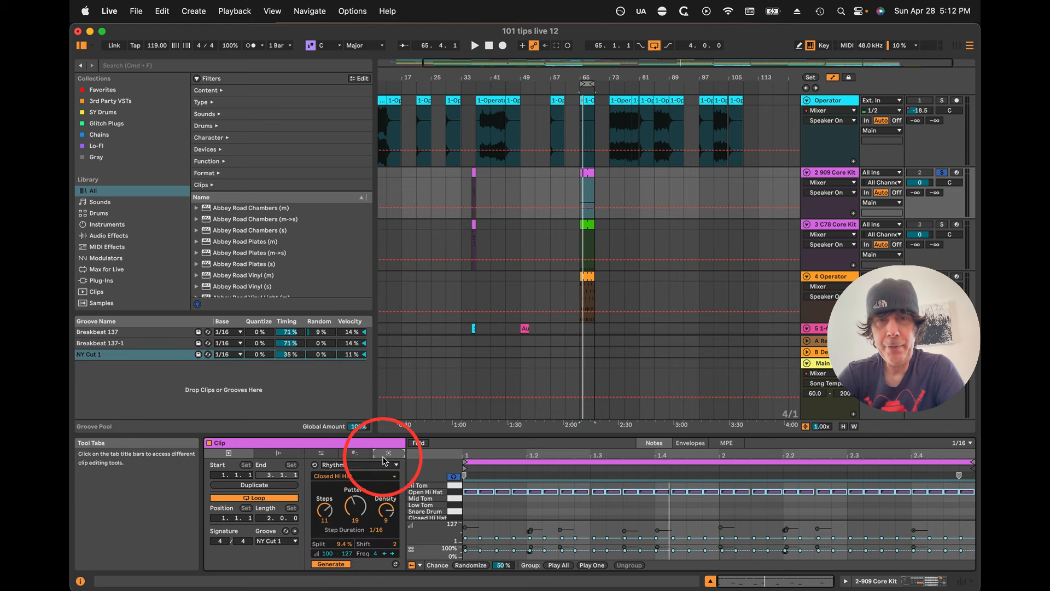
pyautogui.click(345, 465)
pyautogui.click(355, 482)
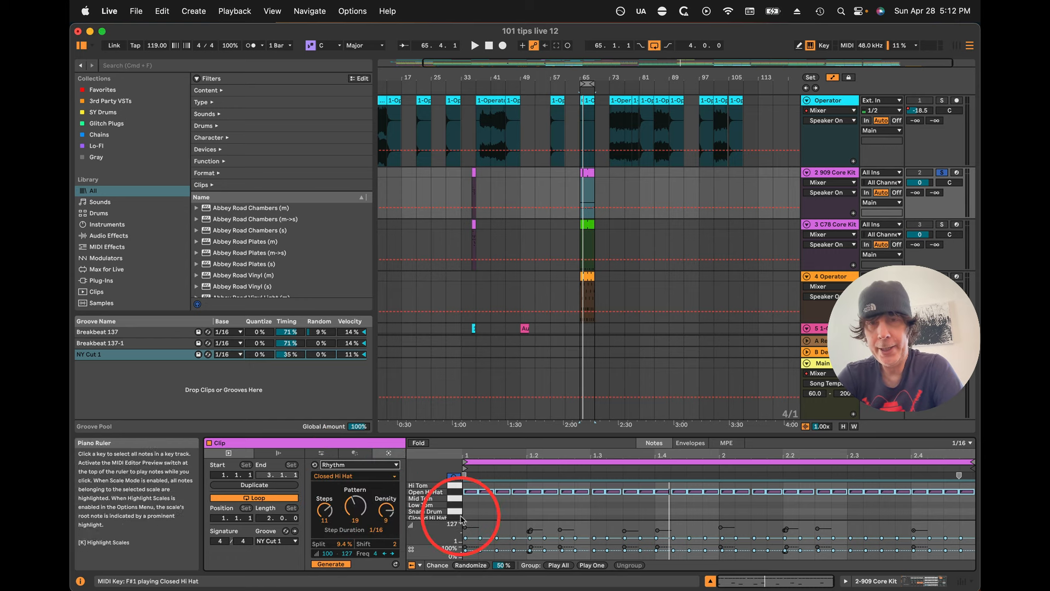
# Step: Generate a closed hi-hat rhythm during playback, adjusting the Rhythm generator's steps, density and pattern
pyautogui.scroll(-3, 501, 517)
pyautogui.scroll(3, 501, 517)
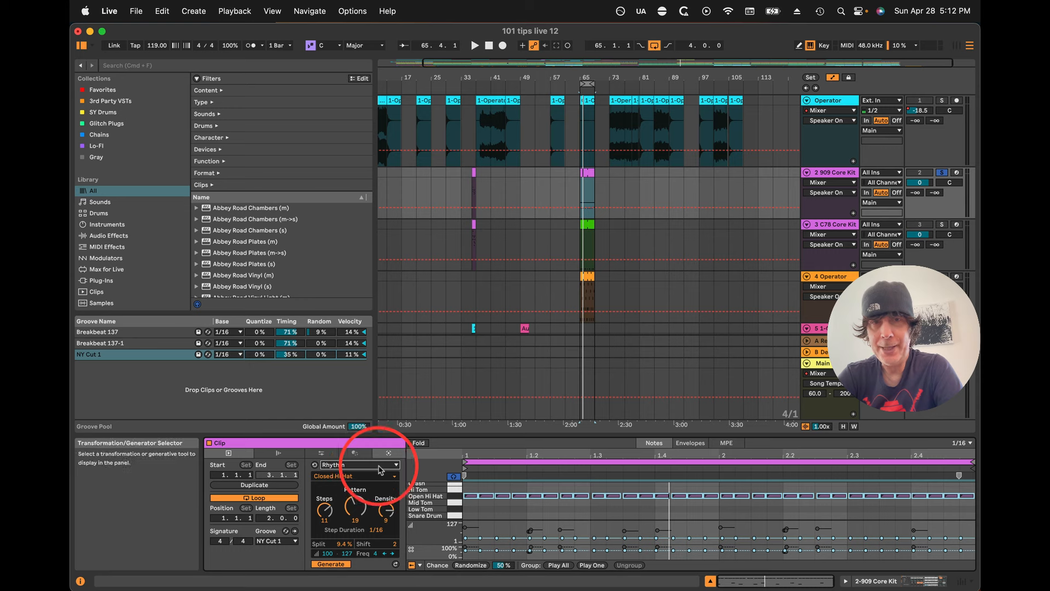
pyautogui.click(336, 465)
pyautogui.click(335, 483)
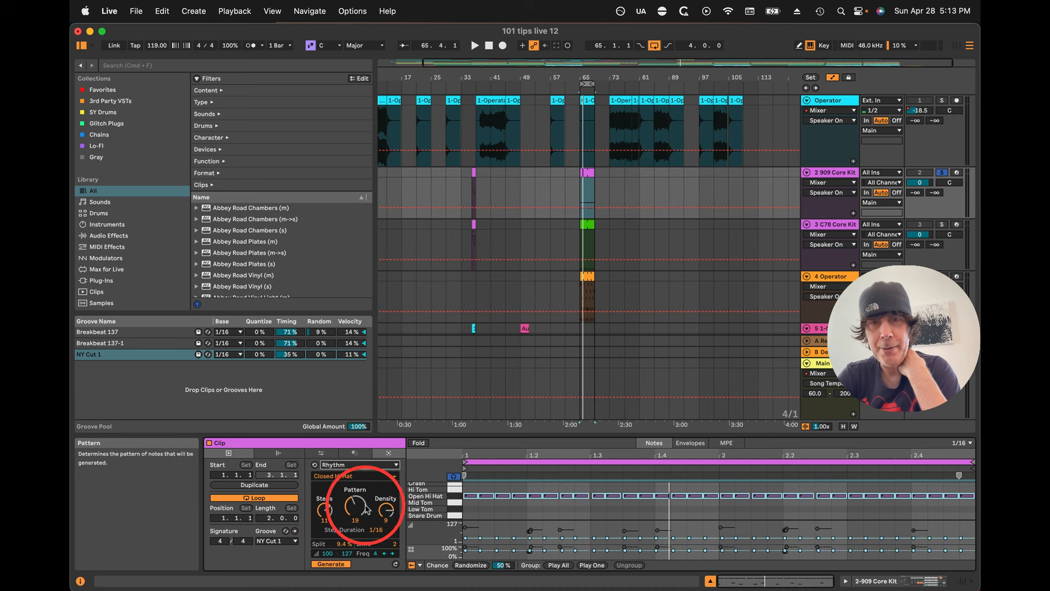
pyautogui.press('space')
pyautogui.click(323, 508)
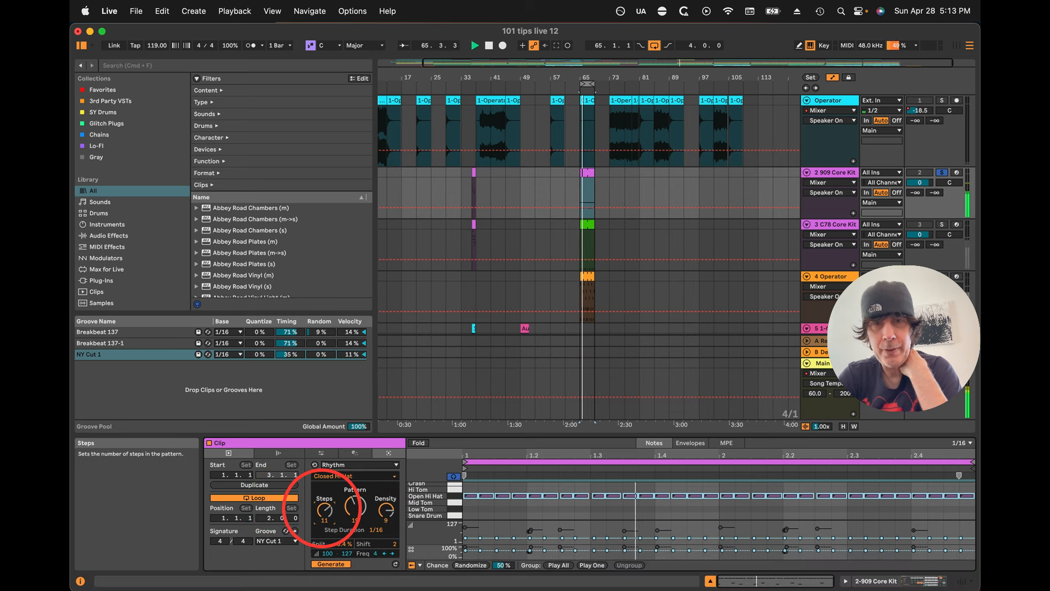
pyautogui.moveTo(323, 508); pyautogui.dragTo(322, 508)
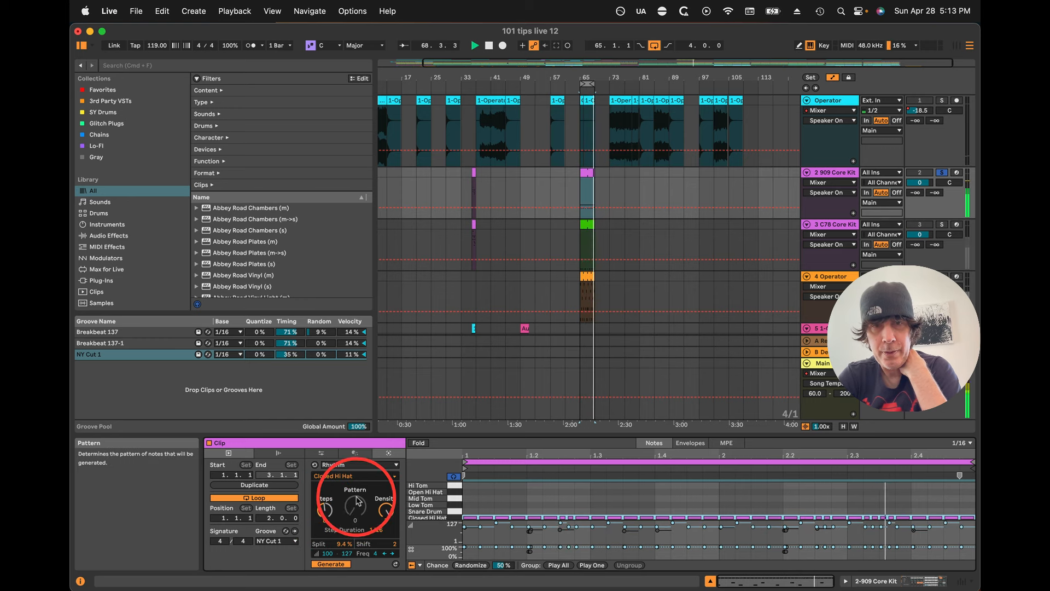
pyautogui.moveTo(357, 498)
pyautogui.mouseDown()
pyautogui.moveTo(361, 490)
pyautogui.moveTo(384, 514)
pyautogui.moveTo(356, 499)
pyautogui.moveTo(357, 509)
pyautogui.mouseUp()
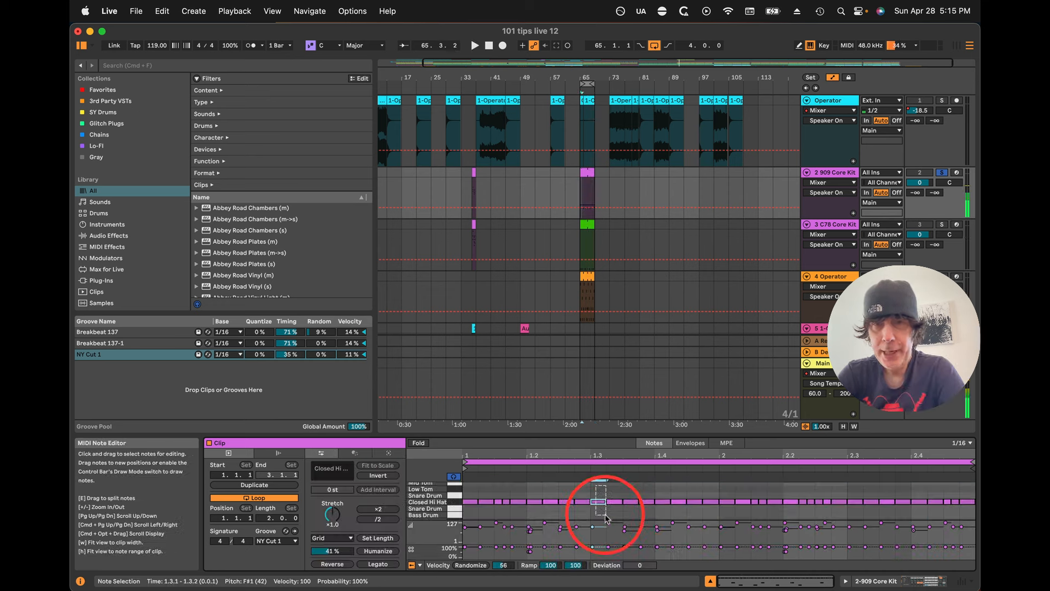
# Step: Select the closed hi-hat notes from 1.3.1 to 2.1.1, ramp their velocity from 7 up to 100, and play the clip
pyautogui.moveTo(596, 485); pyautogui.dragTo(718, 524)
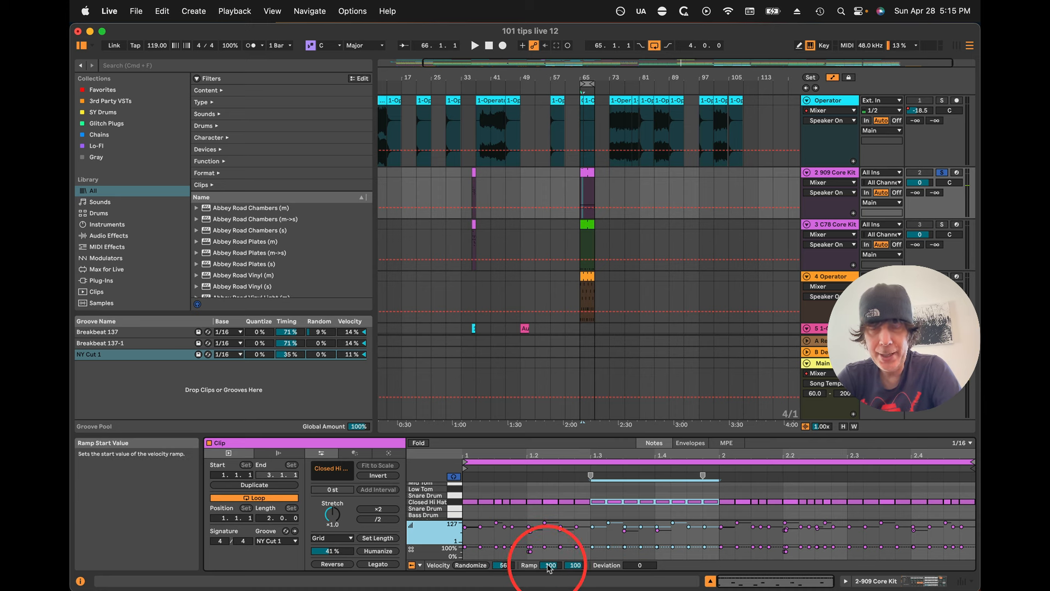
pyautogui.moveTo(549, 569); pyautogui.dragTo(550, 569)
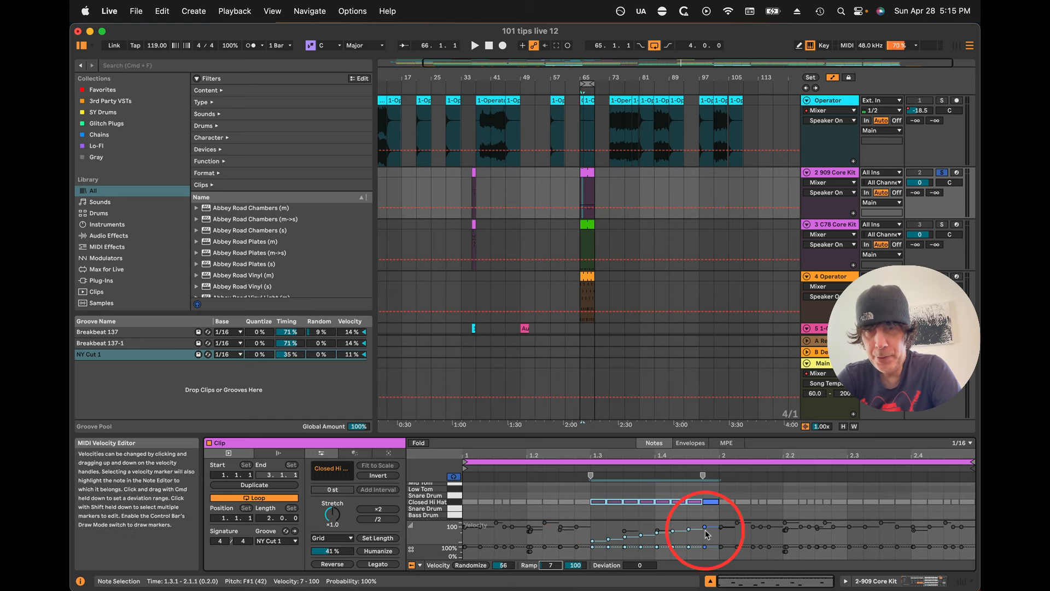
pyautogui.press('space')
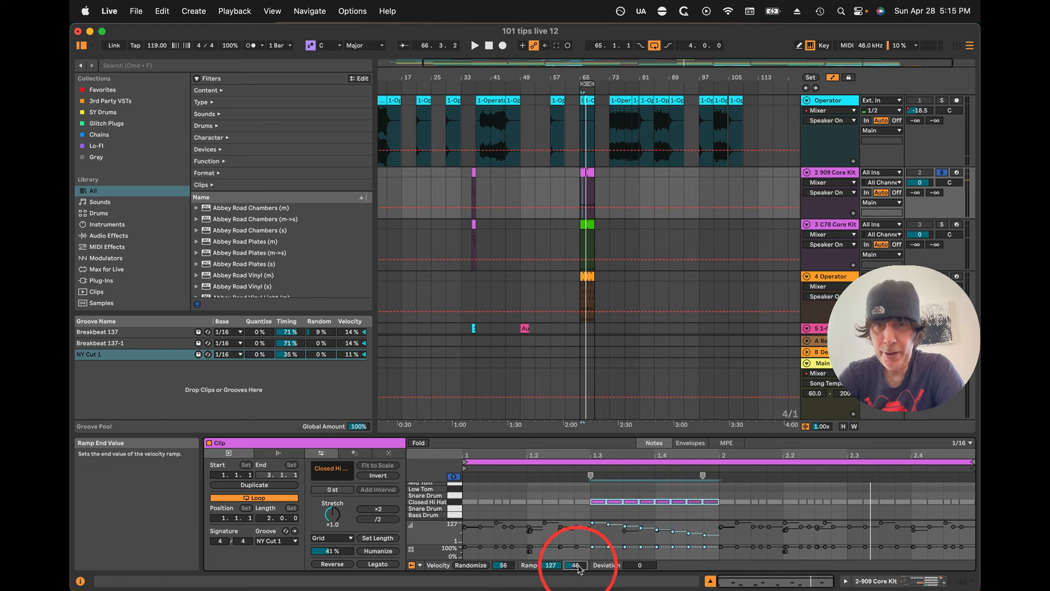
# Step: Try a falling velocity ramp starting at 127 on the selected closed hi-hat notes and play the clip
pyautogui.moveTo(578, 565); pyautogui.dragTo(578, 566)
pyautogui.press('space')
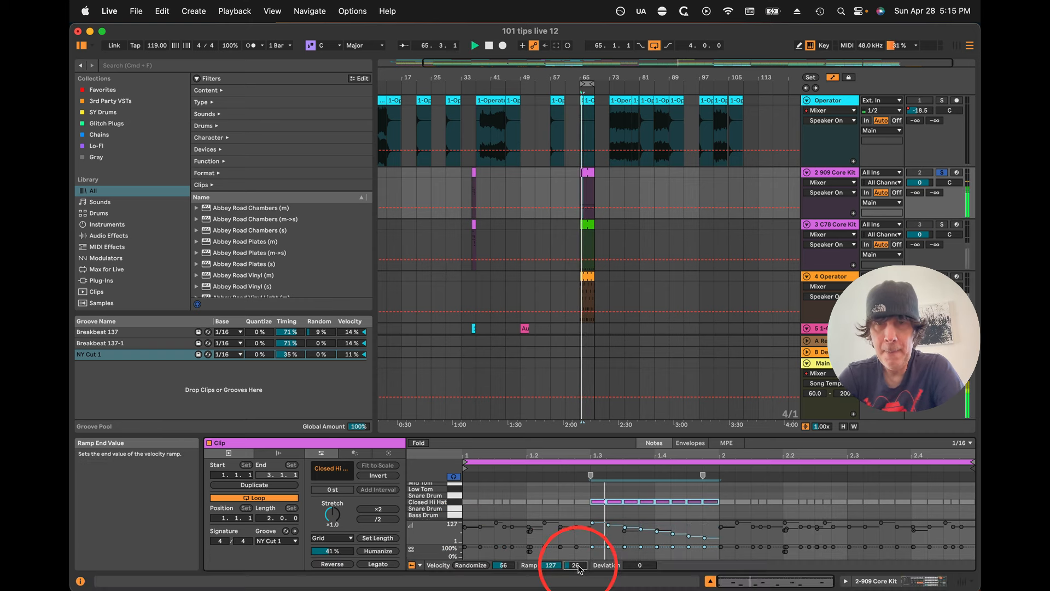
pyautogui.press('space')
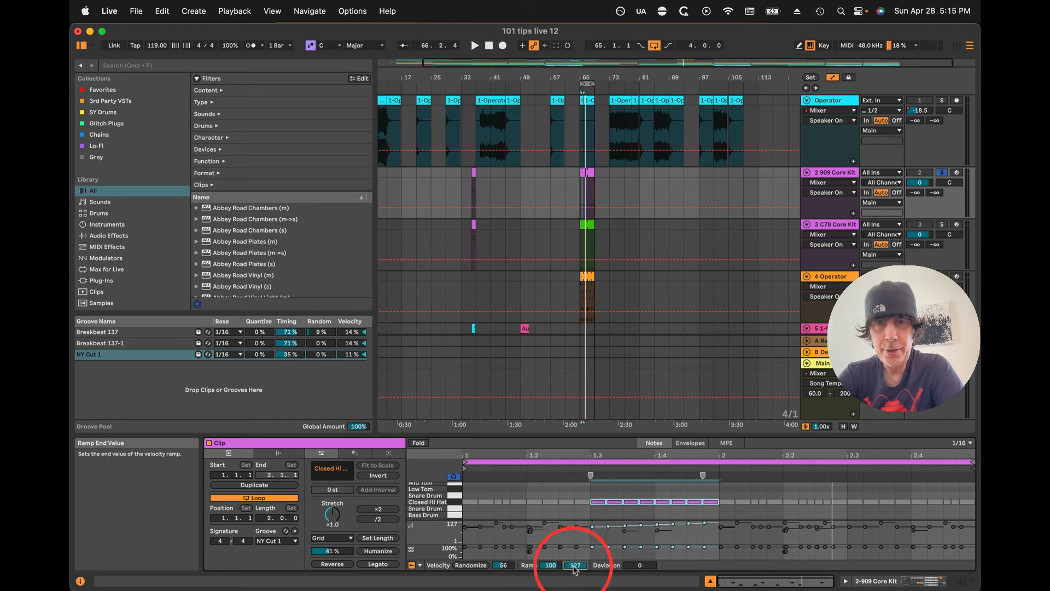
# Step: Select all the closed hi-hat notes from 1.1.1 to 3.1.1 and raise their velocity deviation during playback
pyautogui.moveTo(469, 490); pyautogui.dragTo(979, 511)
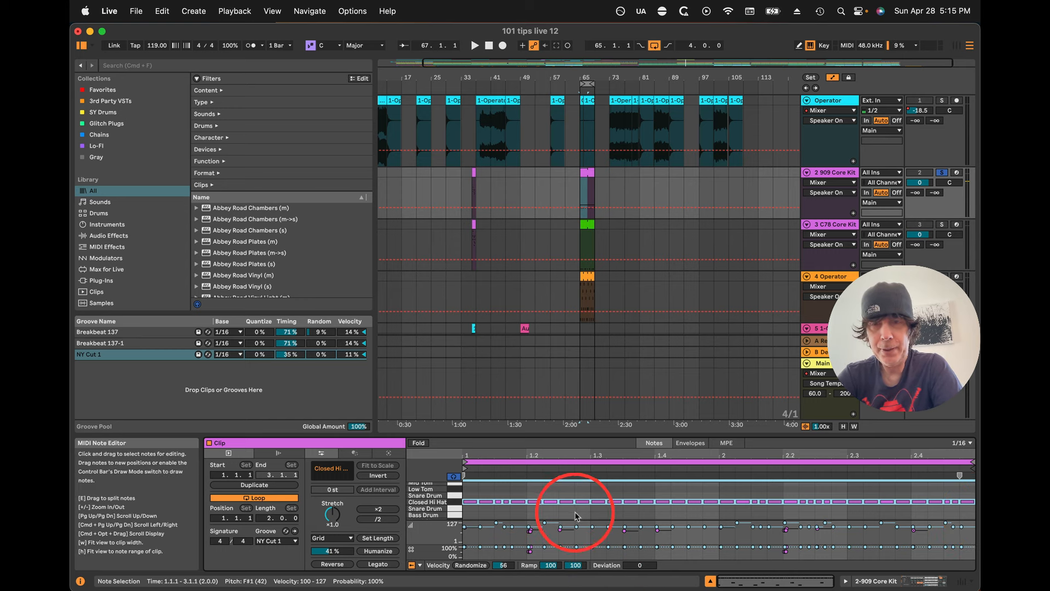
pyautogui.press('space')
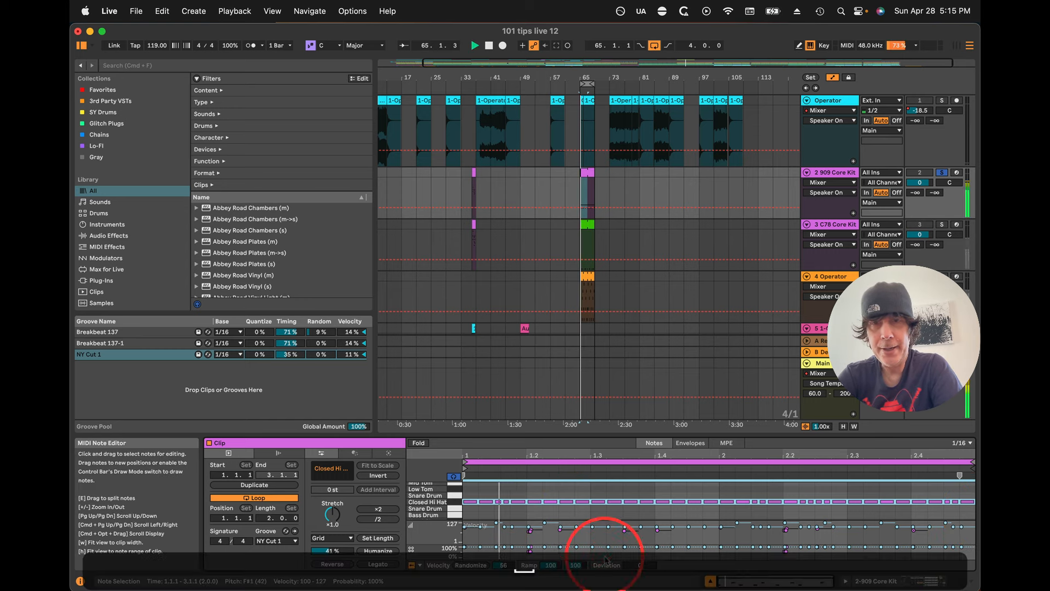
pyautogui.rightClick(639, 566)
pyautogui.click(670, 569)
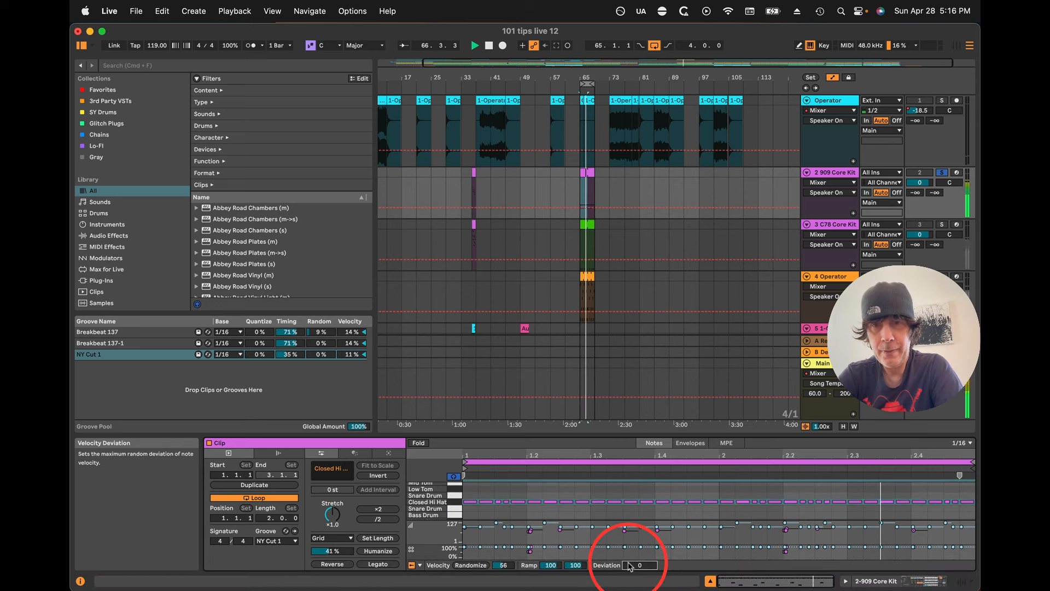
pyautogui.press('super+z')
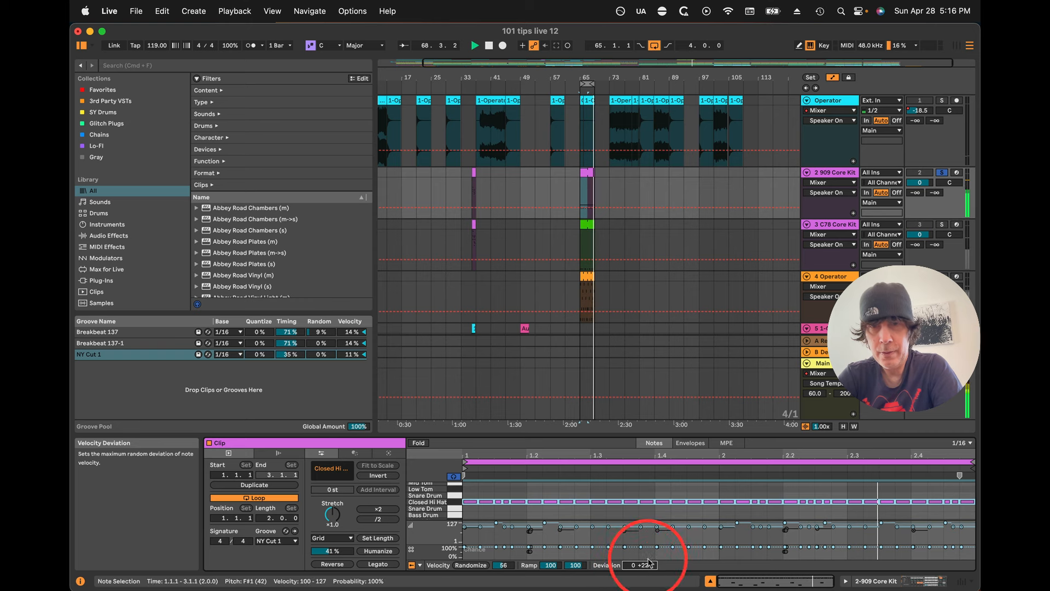
pyautogui.moveTo(645, 567); pyautogui.dragTo(647, 568)
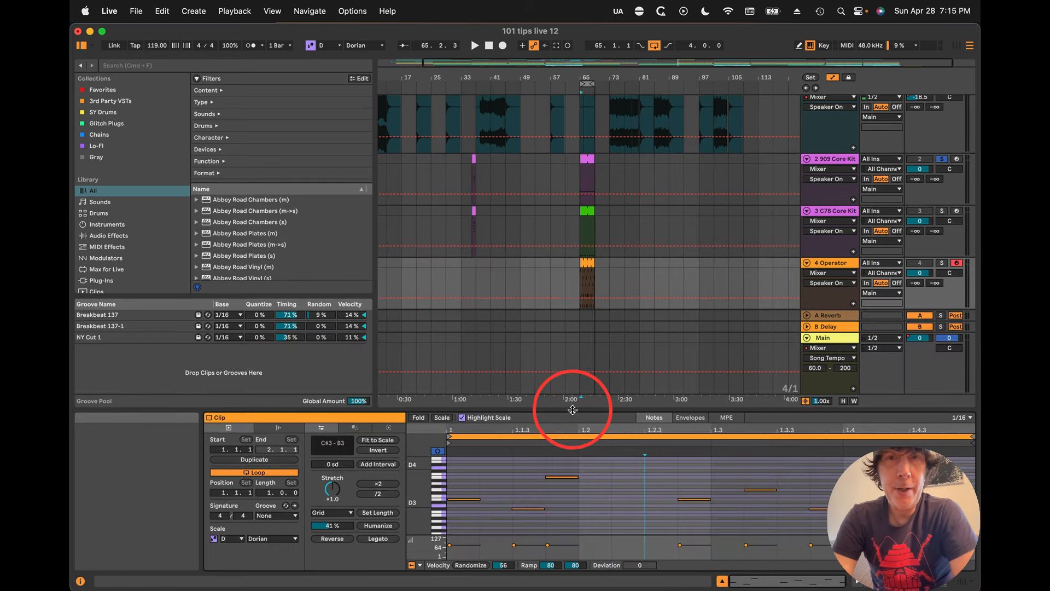
# Step: Enlarge the Operator clip's note editor, play test notes from the computer keyboard, and lower the keyboard's octave
pyautogui.moveTo(572, 410); pyautogui.dragTo(552, 262)
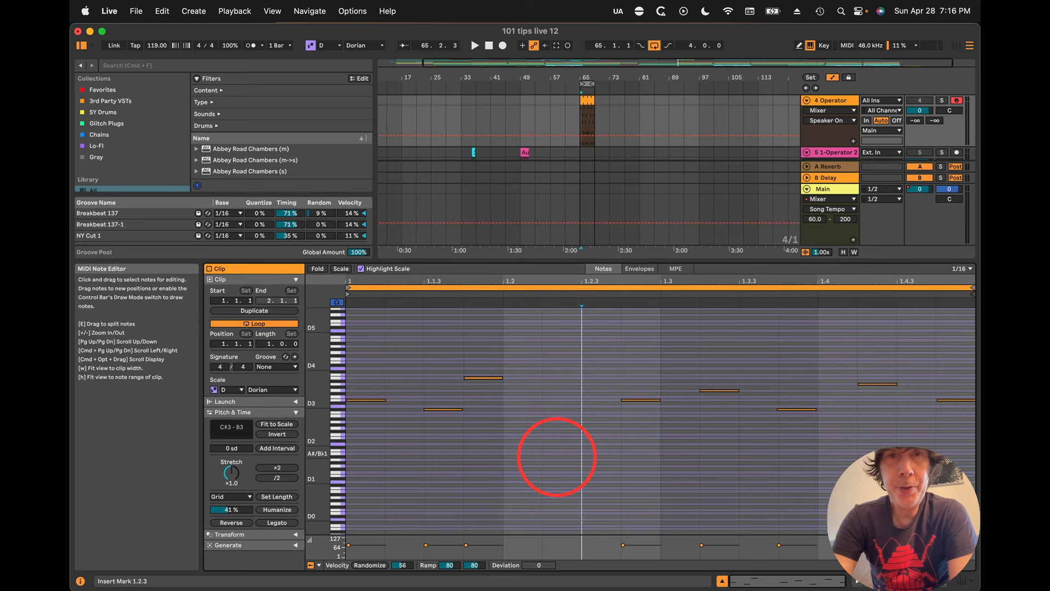
pyautogui.press('k')
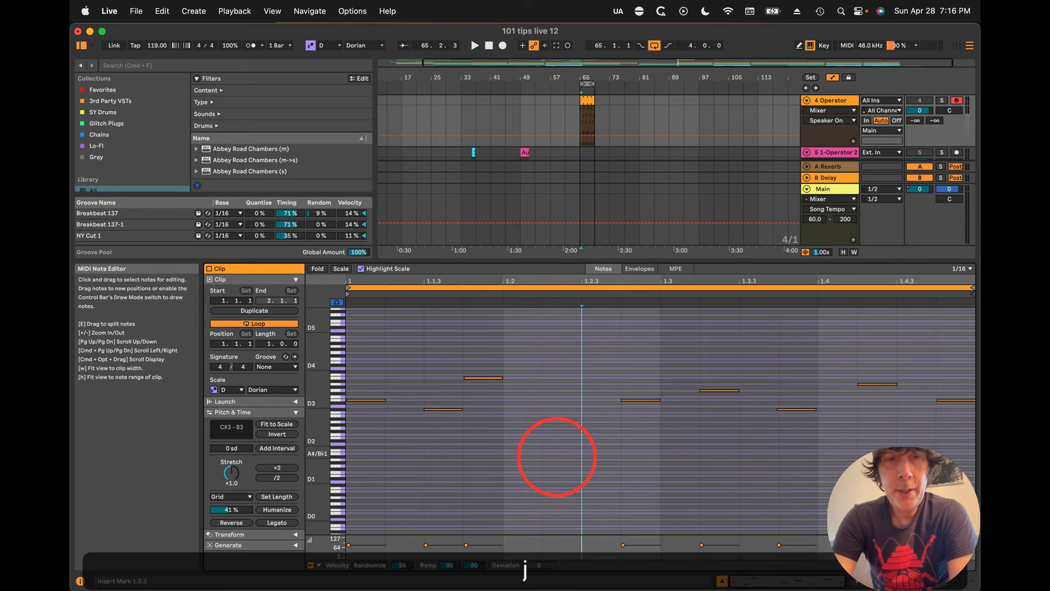
pyautogui.press('j')
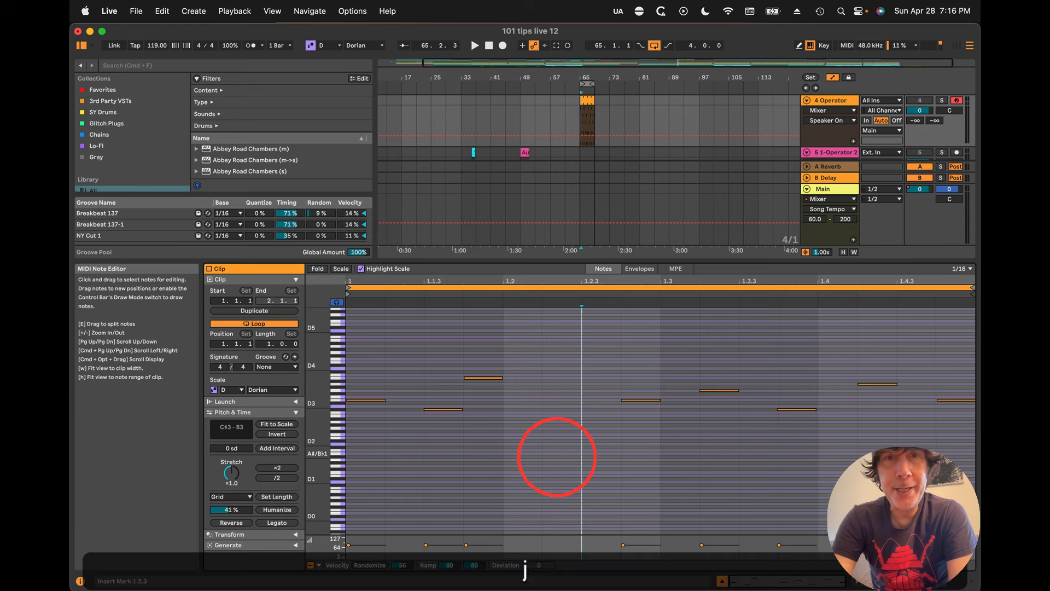
pyautogui.press('z')
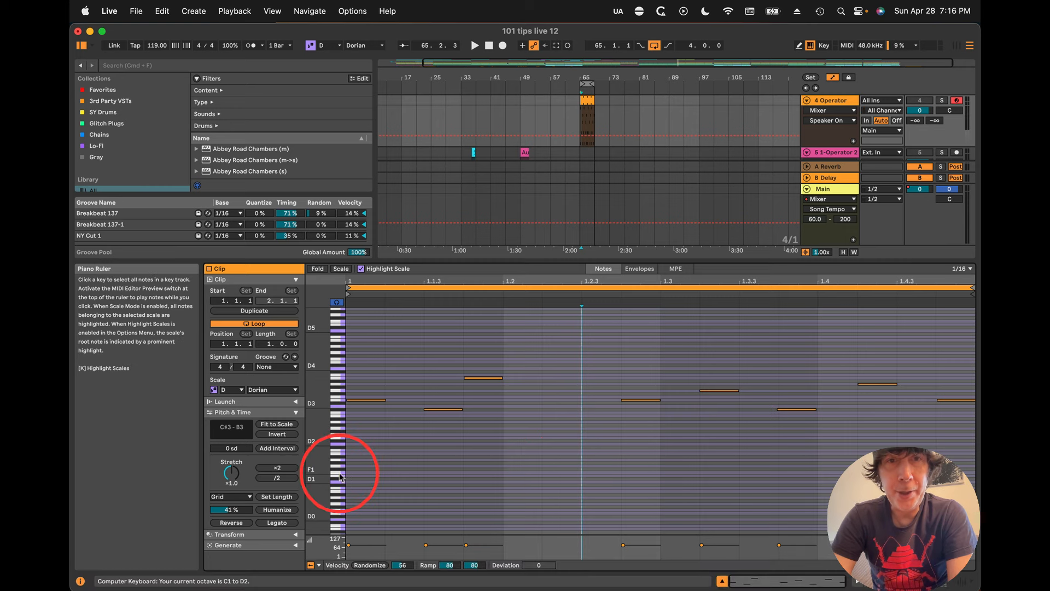
pyautogui.press('z')
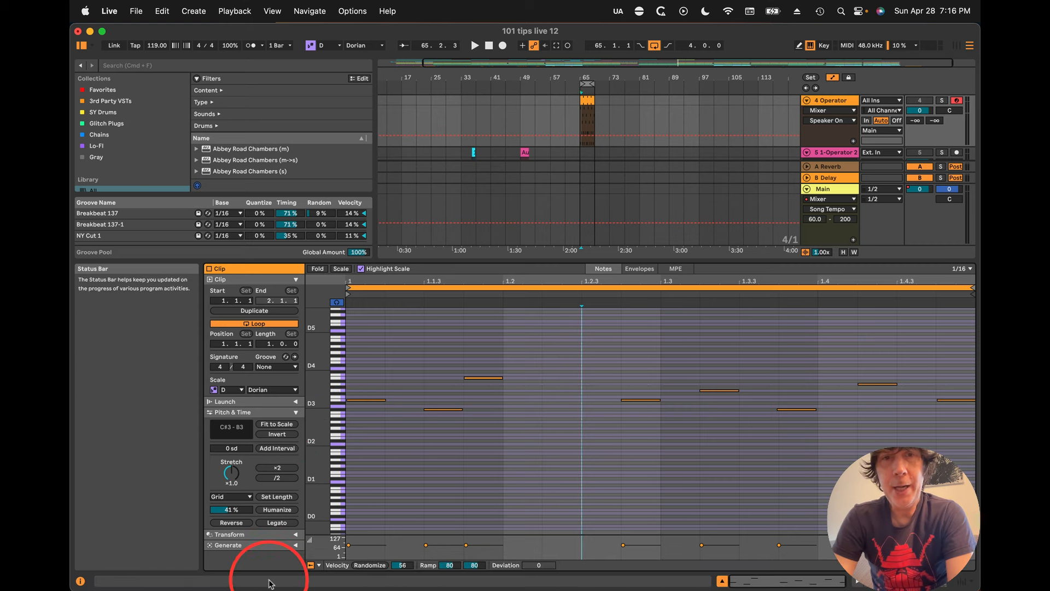
# Step: Add a trial A#3 note at 1.2.2 and replace it with a 1/16 C#4 note at velocity 80
pyautogui.doubleClick(549, 381)
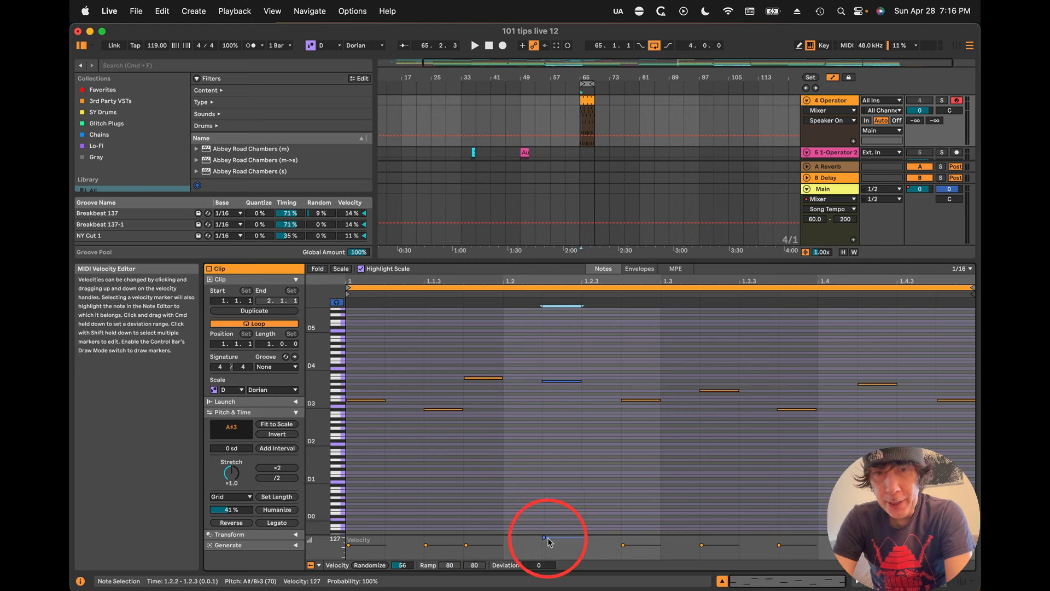
pyautogui.doubleClick(558, 381)
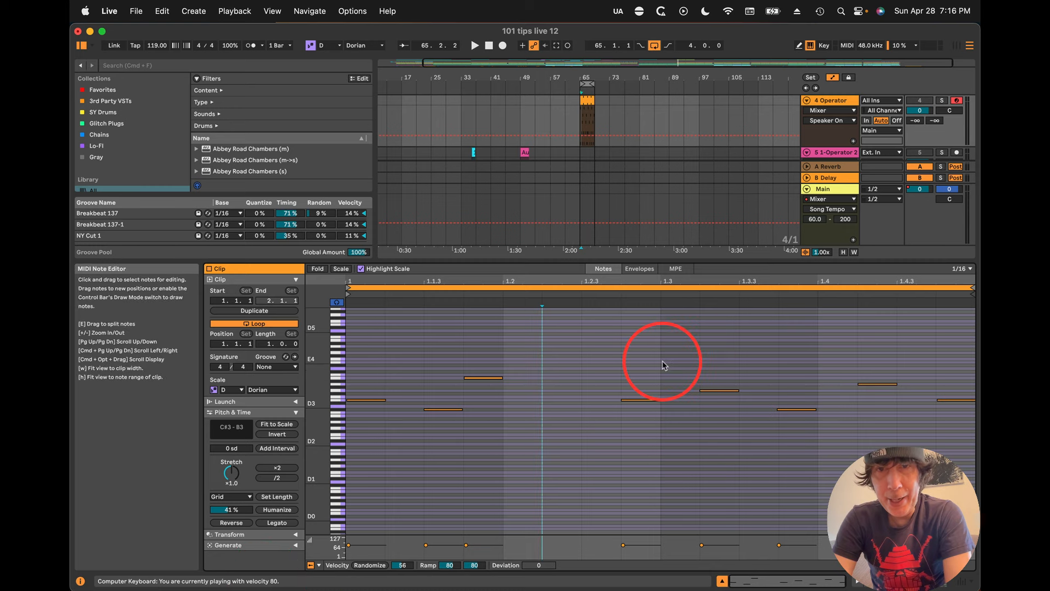
pyautogui.doubleClick(573, 372)
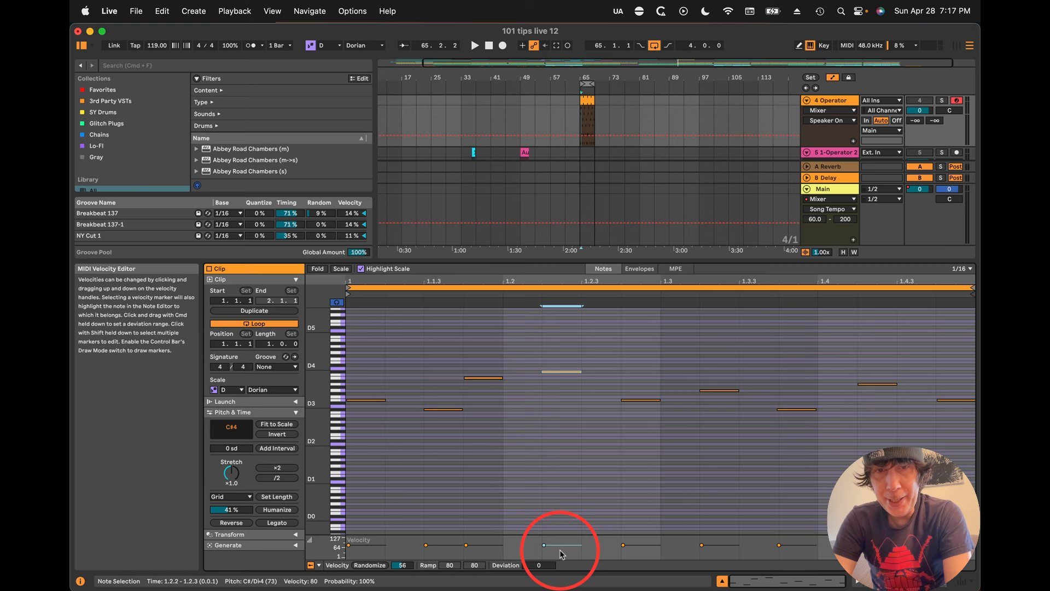
# Step: Select the B3 and C#4 notes, shift them two sixteenths later, and move them back
pyautogui.moveTo(492, 358); pyautogui.dragTo(586, 419)
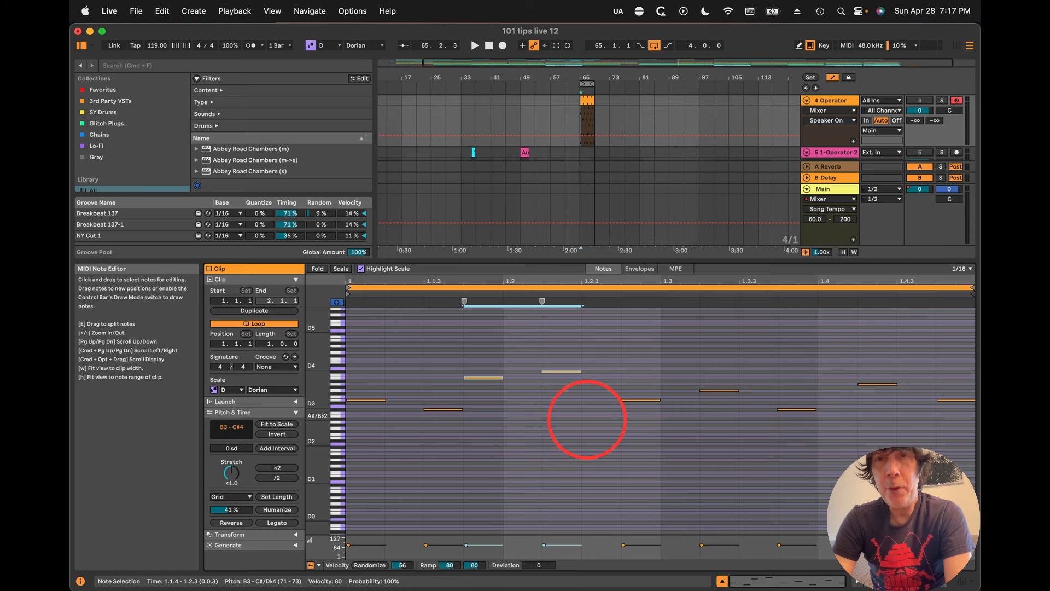
pyautogui.press('Right')
pyautogui.press('Right')
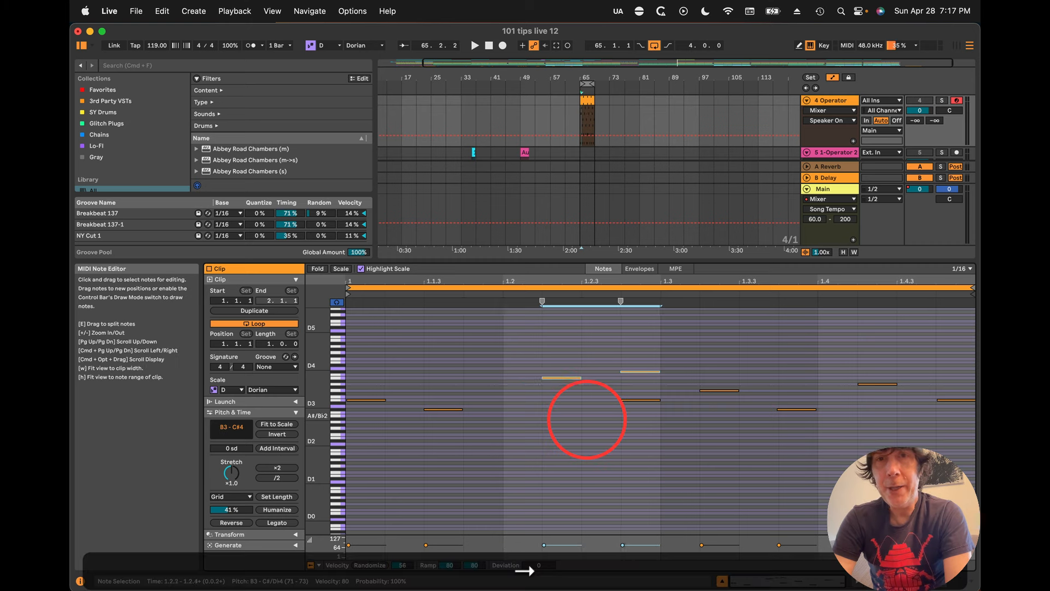
pyautogui.press('Left')
pyautogui.press('Left')
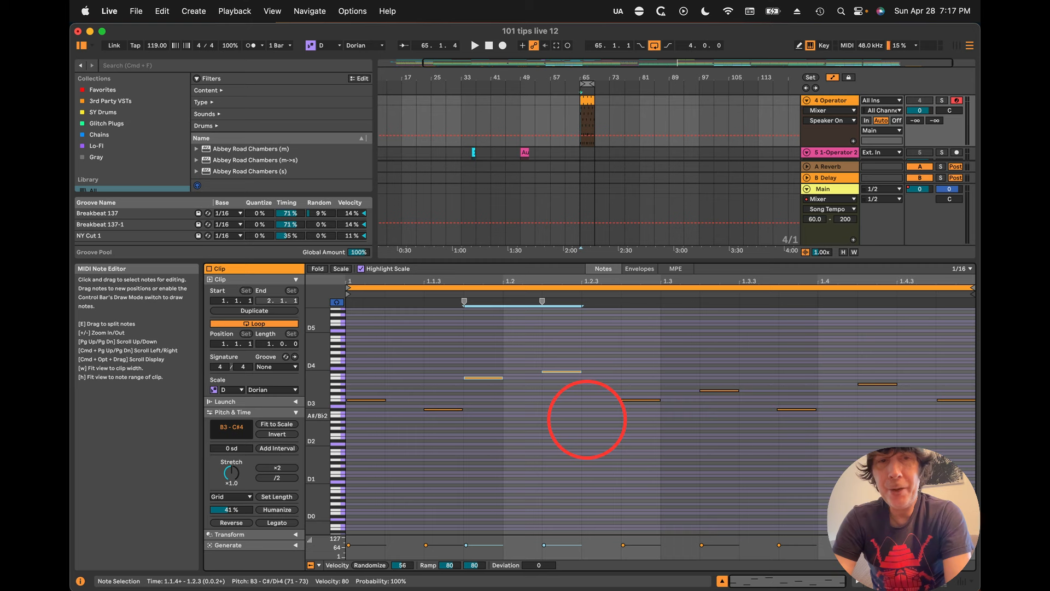
# Step: Lengthen the selected B3 and C#4 notes by two sixteenths and shorten them back
pyautogui.press('shift')
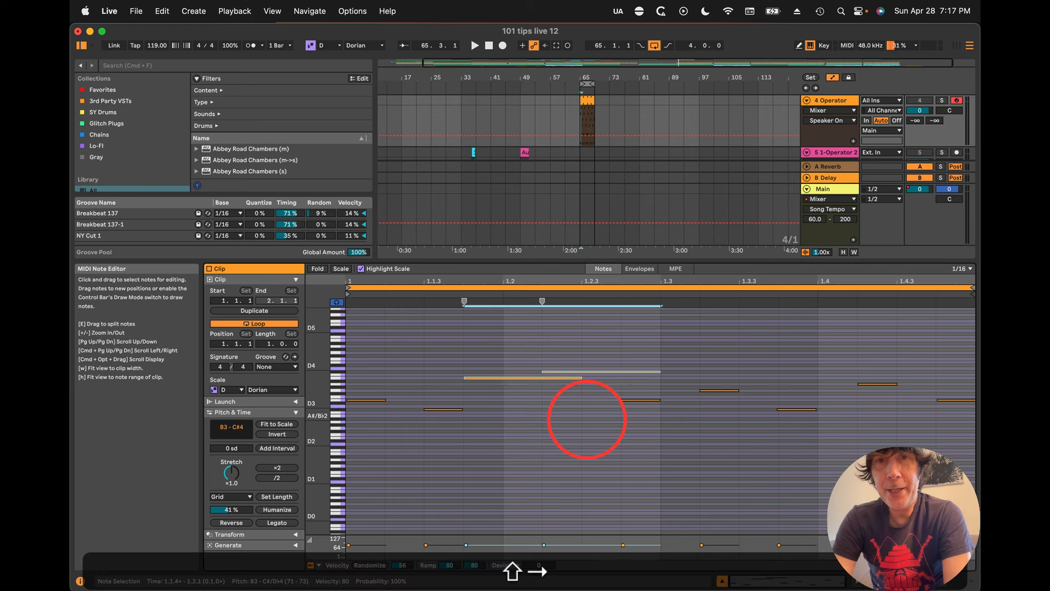
pyautogui.hotkey('shift', 'Left')
pyautogui.hotkey('shift', 'Left')
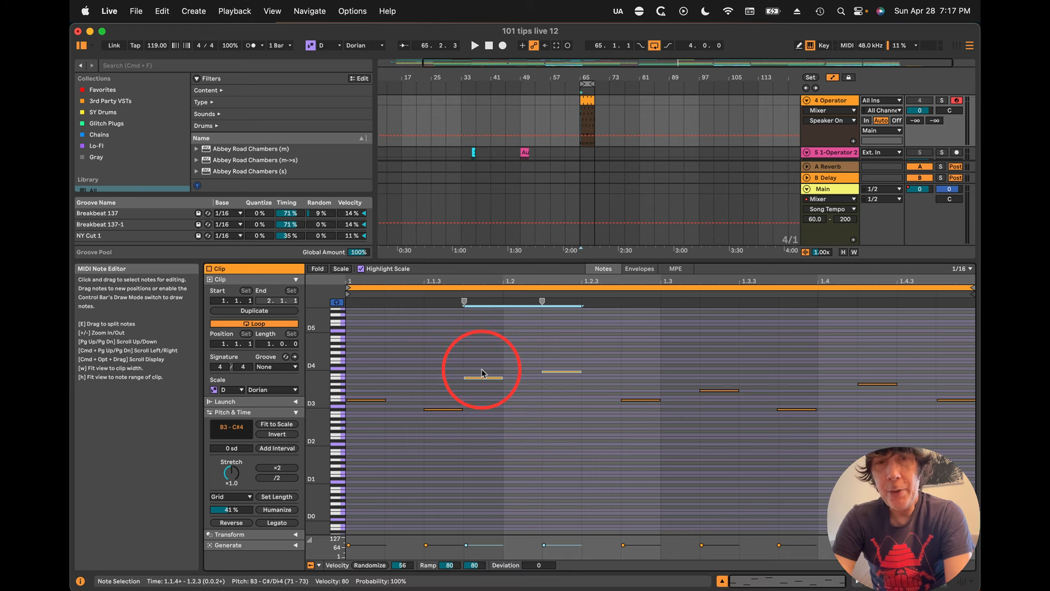
pyautogui.press('shift')
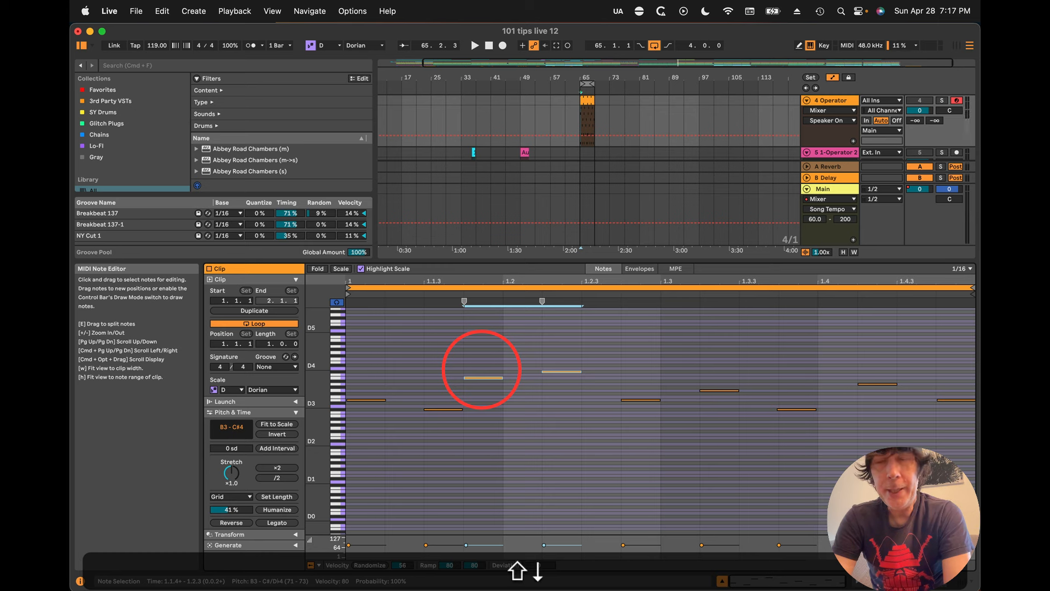
# Step: Select the first E3 note, step the selection forward to the C#3 note at 1.3.3, and step back towards the start
pyautogui.click(362, 400)
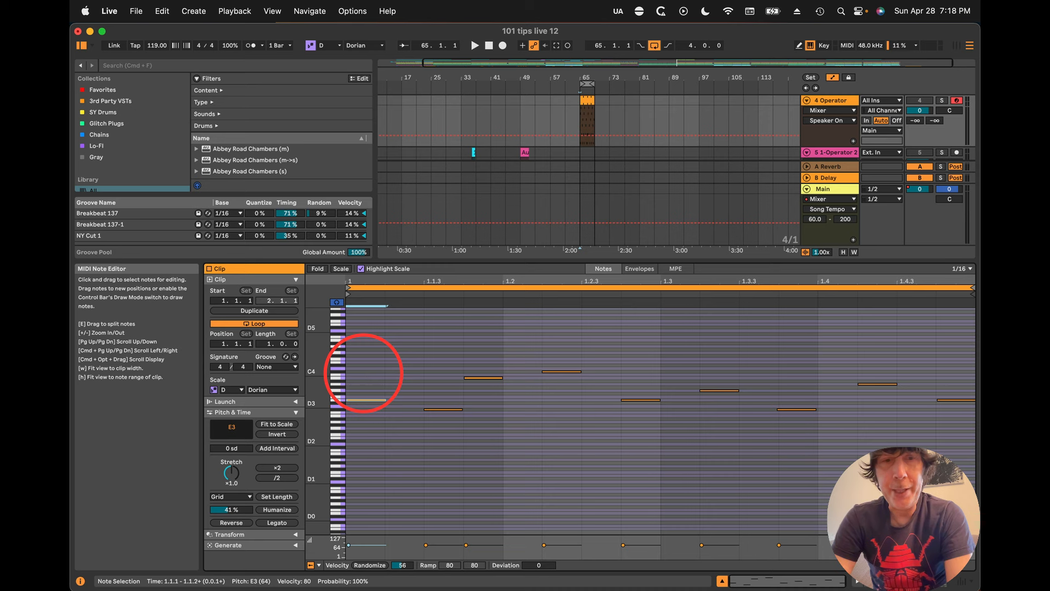
pyautogui.press('alt')
pyautogui.hotkey('alt', 'Up')
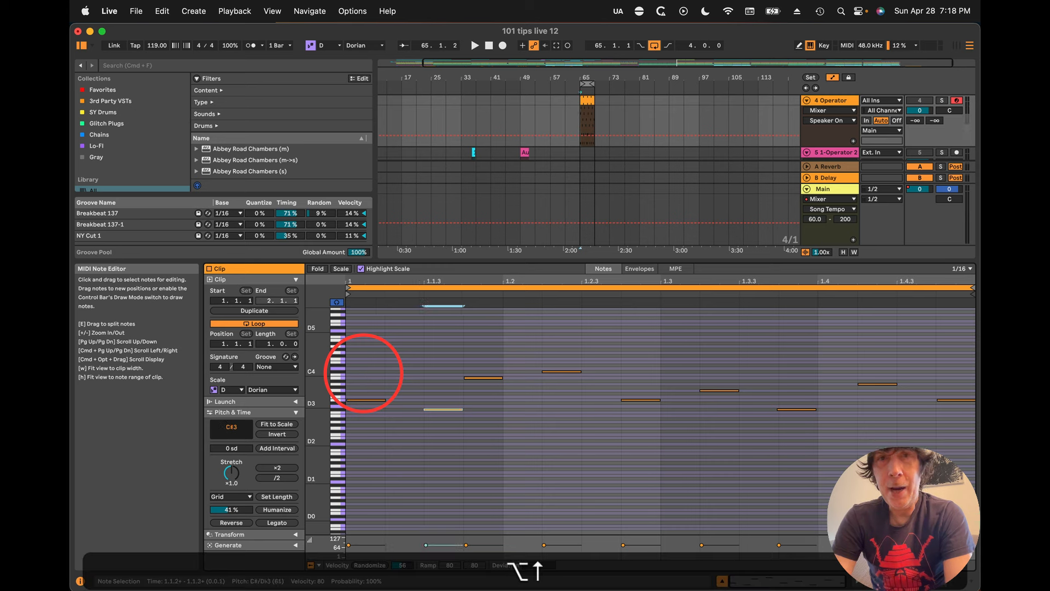
pyautogui.hotkey('alt', 'Up')
pyautogui.hotkey('alt', 'Up')
pyautogui.hotkey('alt', 'Up')
pyautogui.hotkey('alt', 'Up')
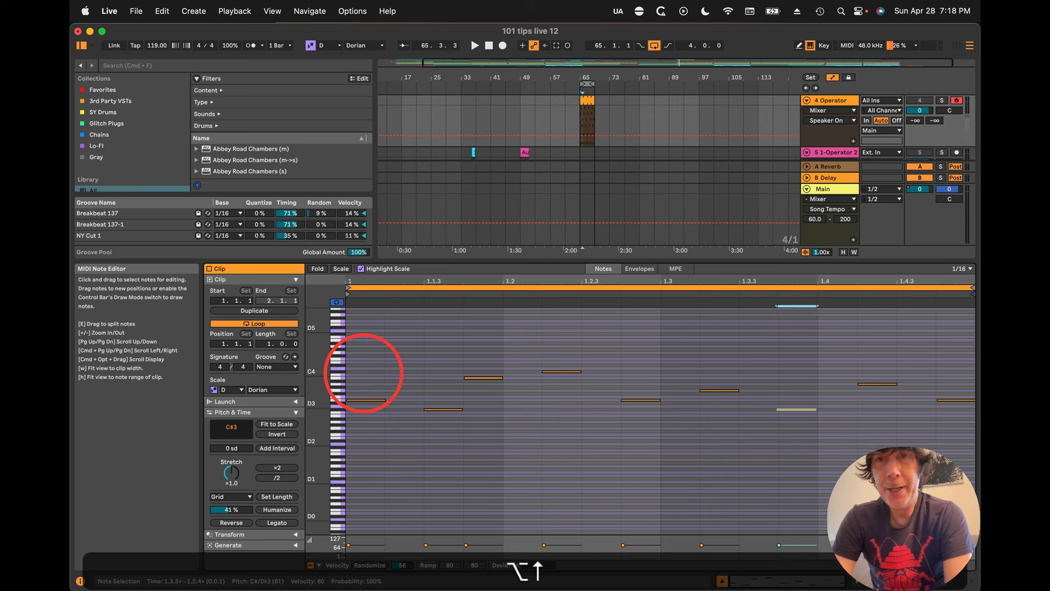
pyautogui.hotkey('alt', 'Down')
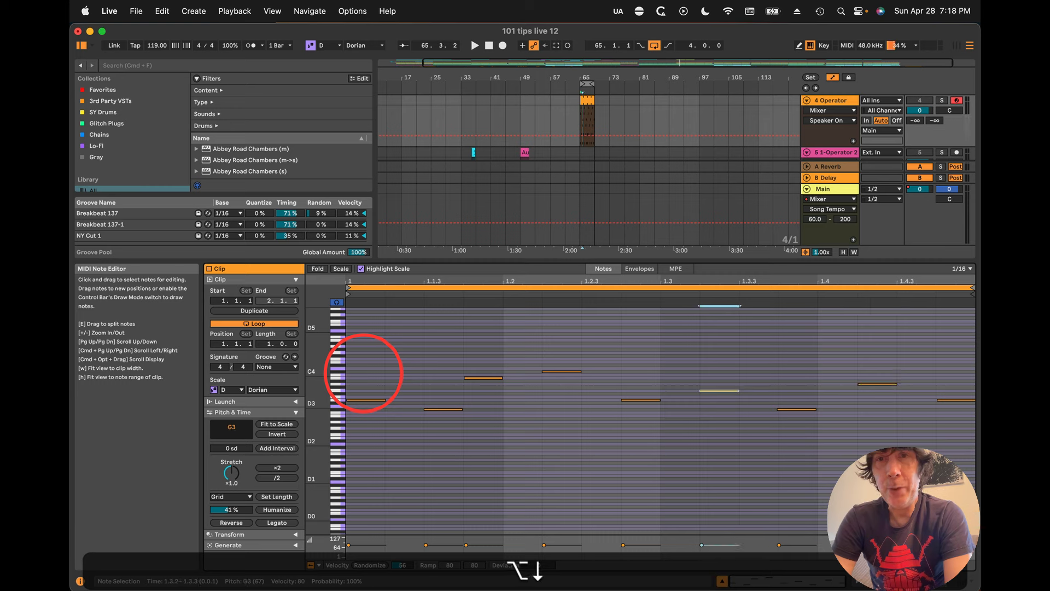
pyautogui.hotkey('alt', 'Down')
pyautogui.hotkey('alt', 'Down')
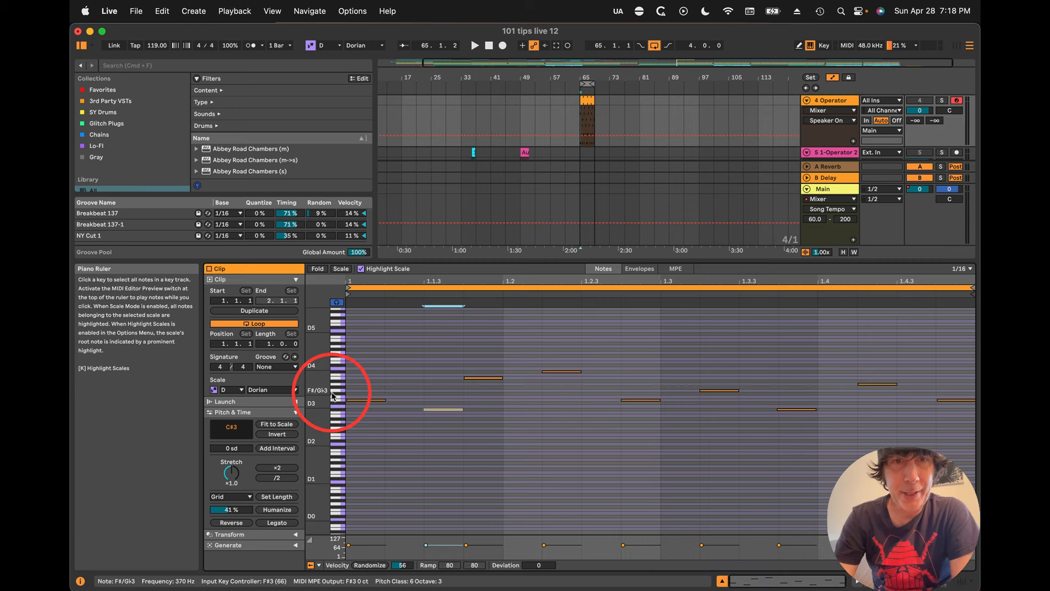
# Step: Set the piano ruler's accidentals to display as Flats (♭)
pyautogui.rightClick(333, 395)
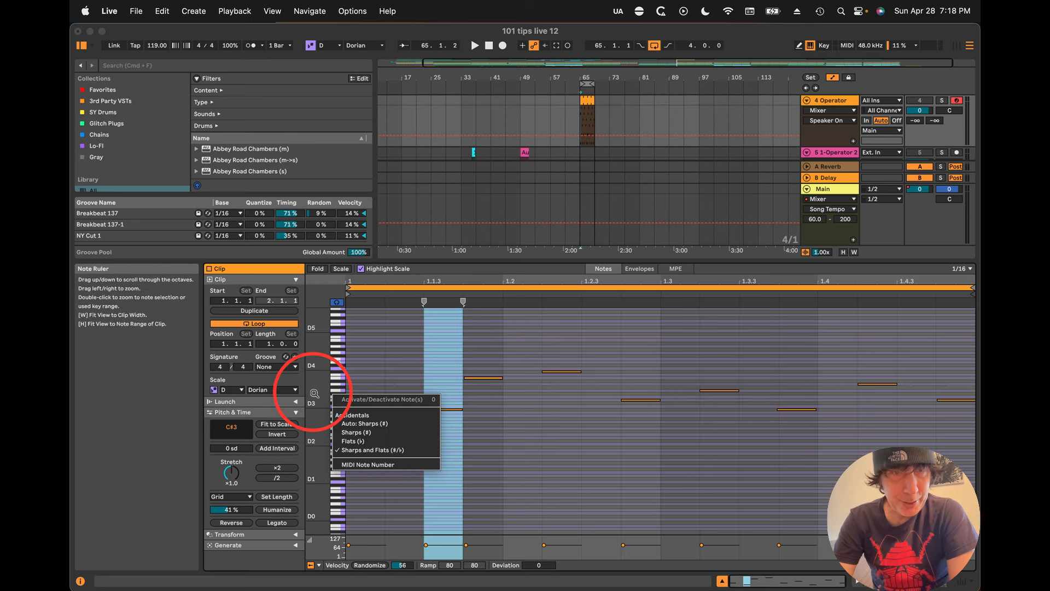
pyautogui.click(314, 394)
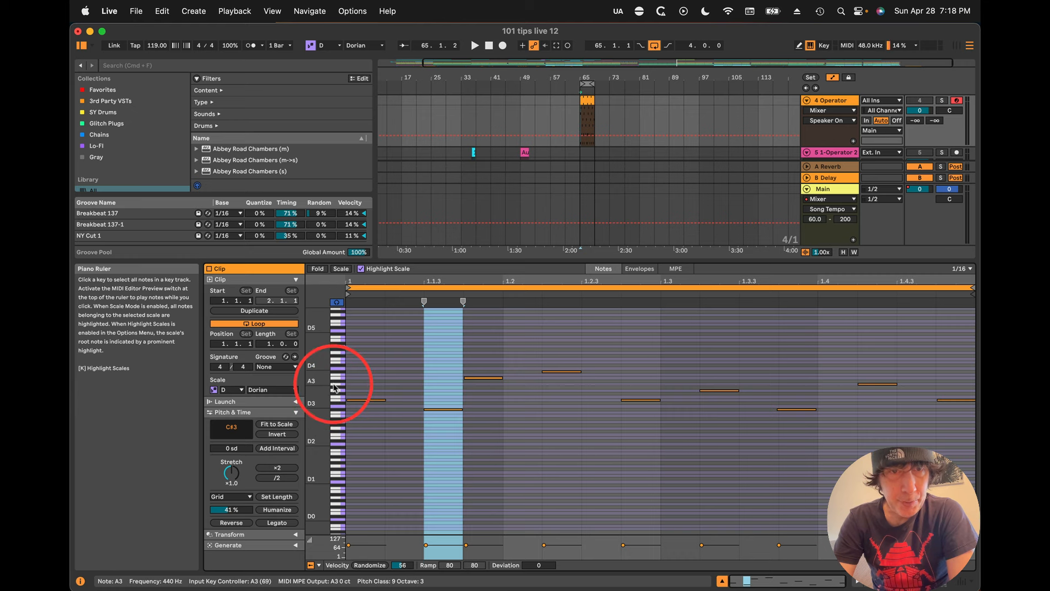
pyautogui.rightClick(334, 365)
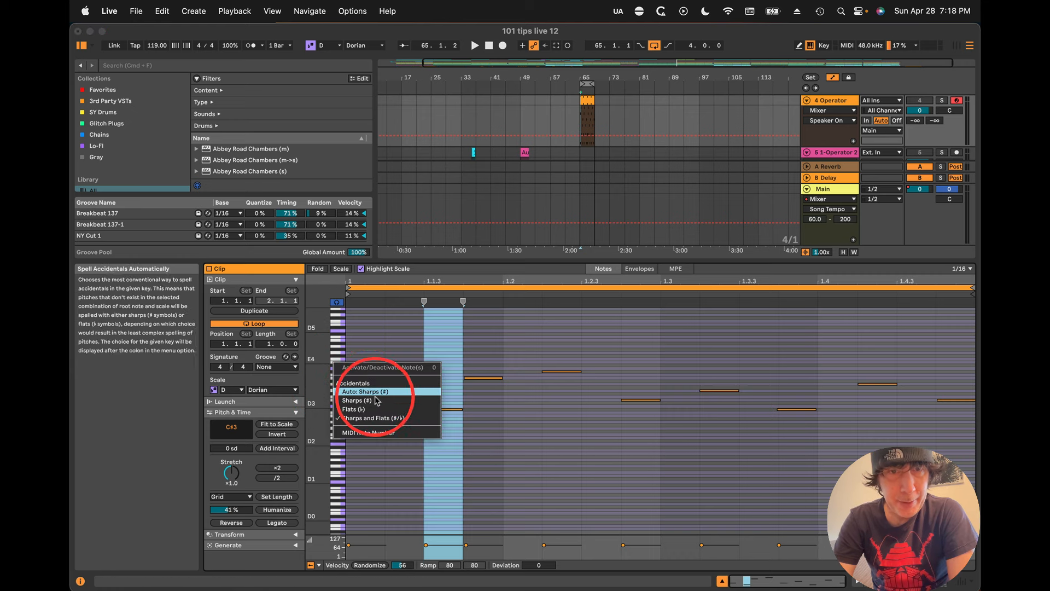
pyautogui.click(362, 409)
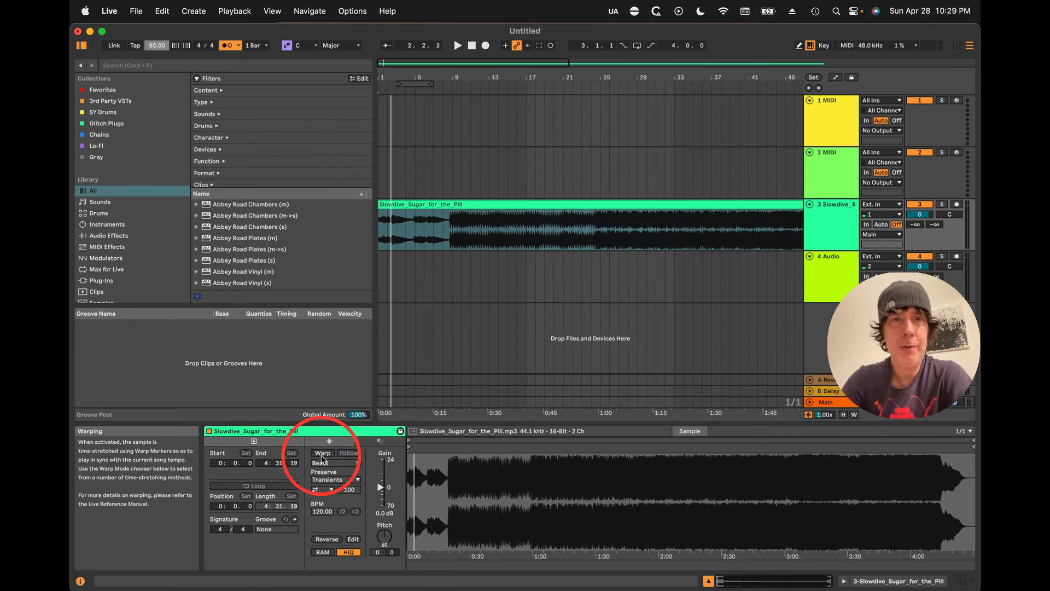
# Step: Turn on Warp for the Slowdive_Sugar_for_the_Pill clip, audition the loud section's start just before bar 9, and switch off the metronome
pyautogui.click(323, 453)
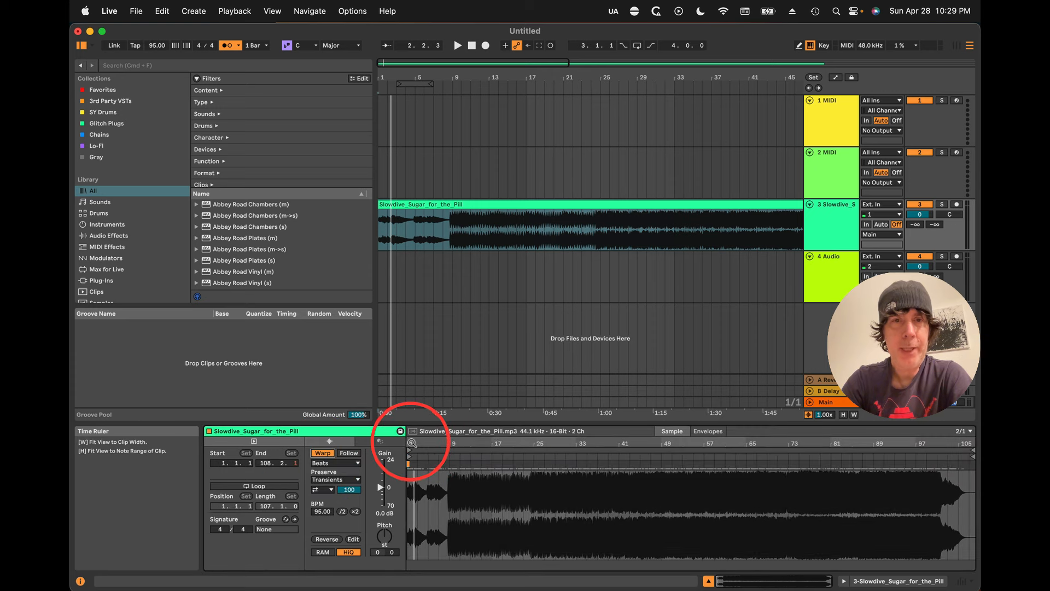
pyautogui.moveTo(412, 444); pyautogui.dragTo(412, 484)
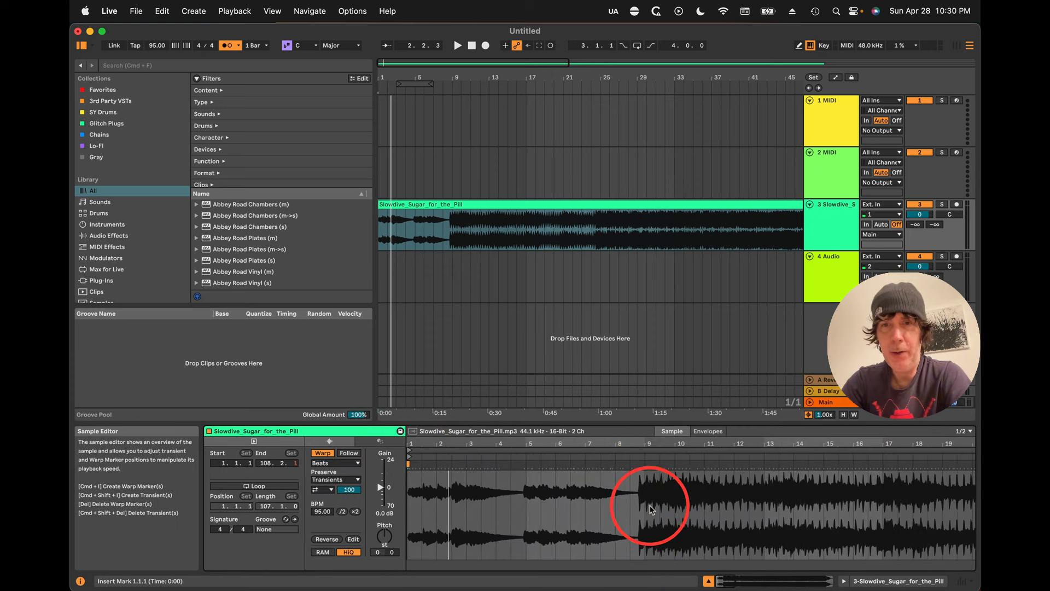
pyautogui.moveTo(640, 442); pyautogui.dragTo(640, 477)
pyautogui.click(640, 489)
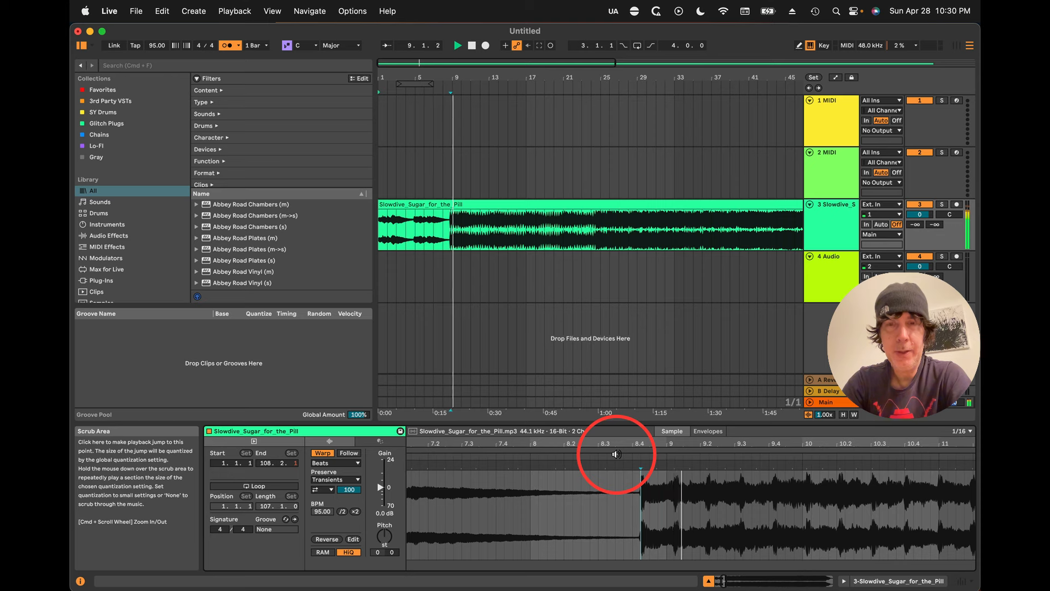
pyautogui.press('space')
pyautogui.click(229, 45)
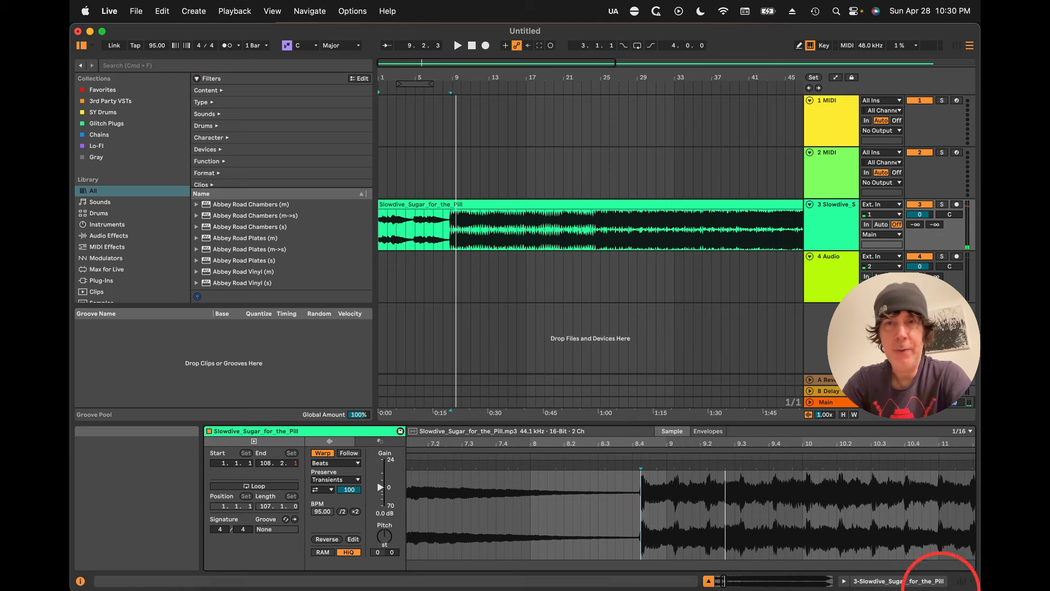
# Step: Add a warp marker on the first transient of the loud section and set 1.1.1 there
pyautogui.moveTo(619, 443)
pyautogui.mouseDown()
pyautogui.moveTo(499, 441)
pyautogui.moveTo(563, 456)
pyautogui.mouseUp()
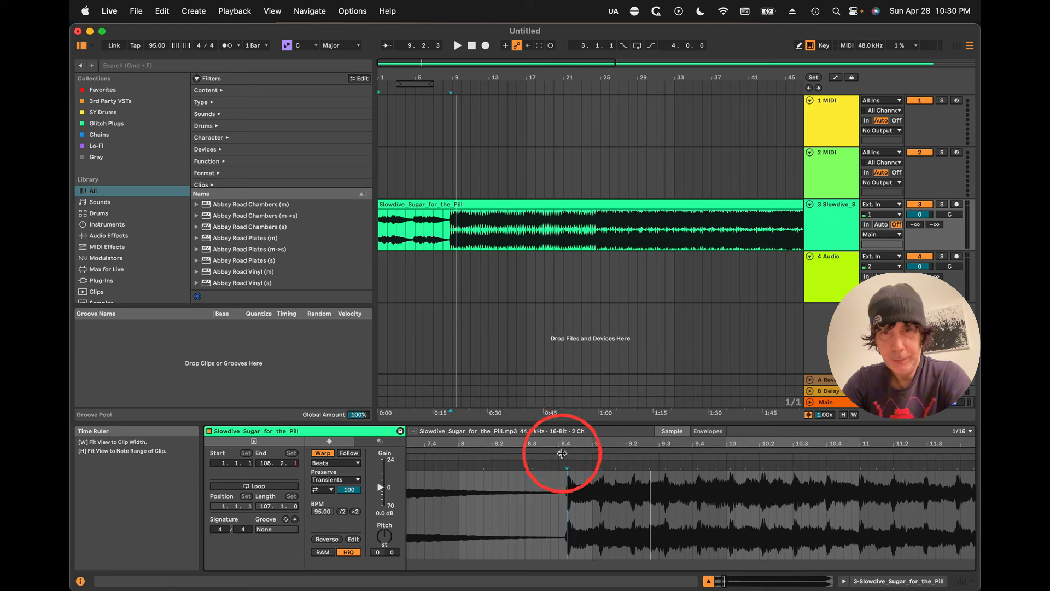
pyautogui.doubleClick(567, 464)
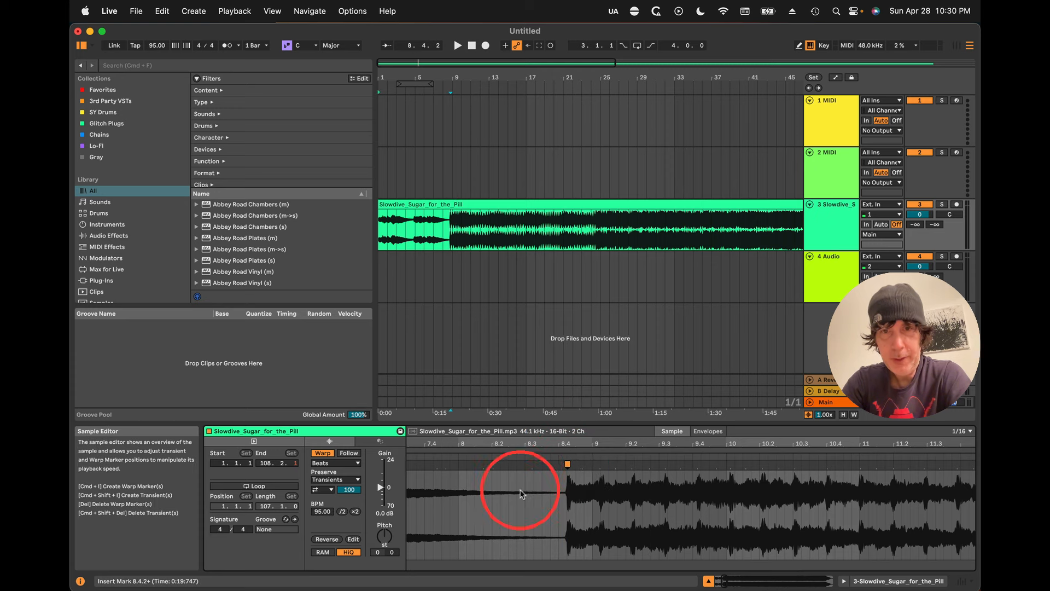
pyautogui.rightClick(567, 464)
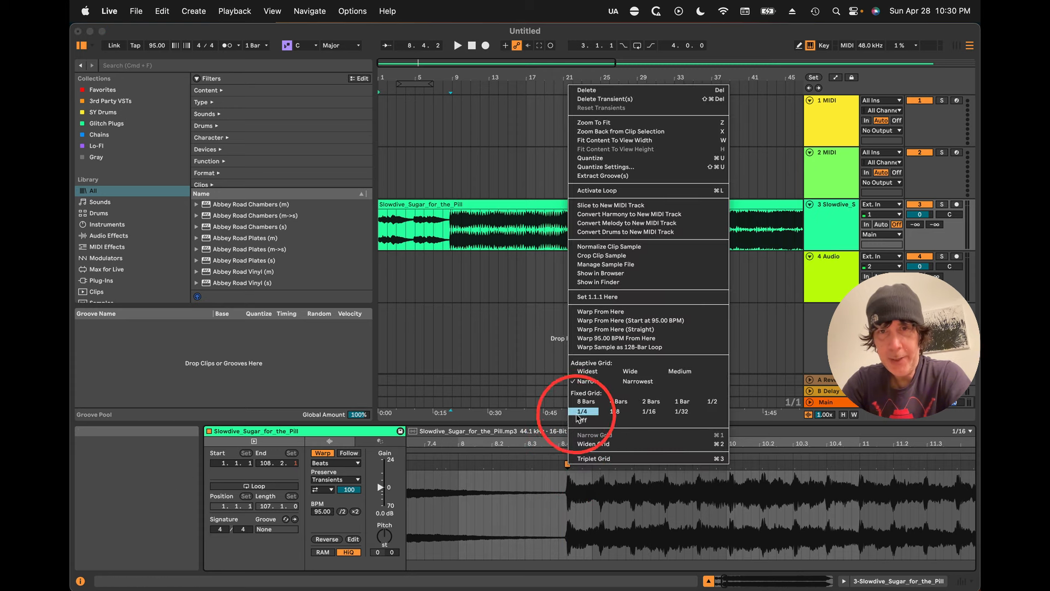
pyautogui.click(584, 299)
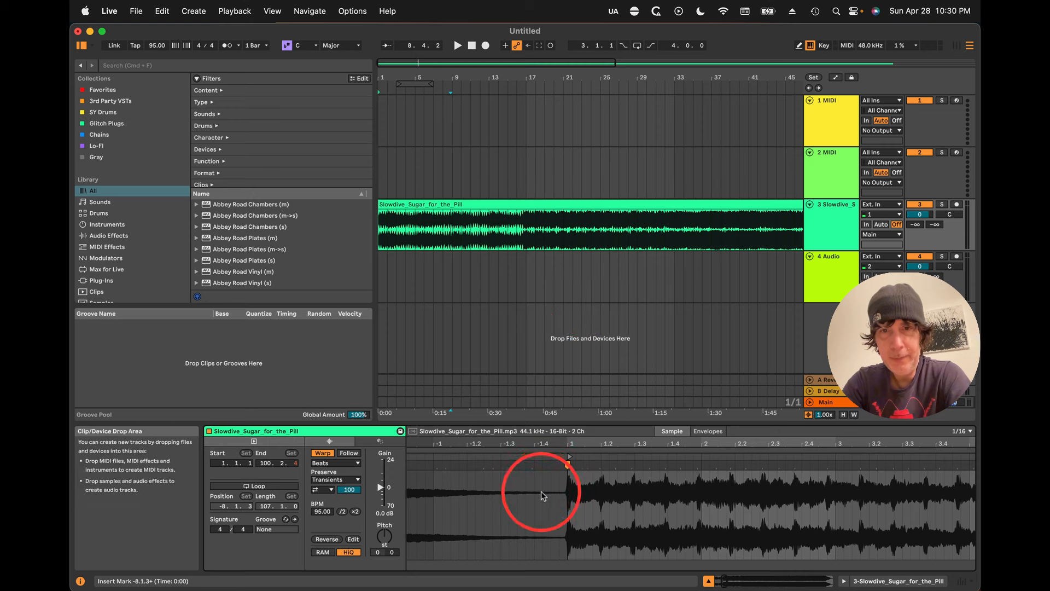
# Step: Play the clip from its new start, add a warp marker on the downbeat just before bar 3, and align it to bar 3
pyautogui.moveTo(538, 442); pyautogui.dragTo(539, 413)
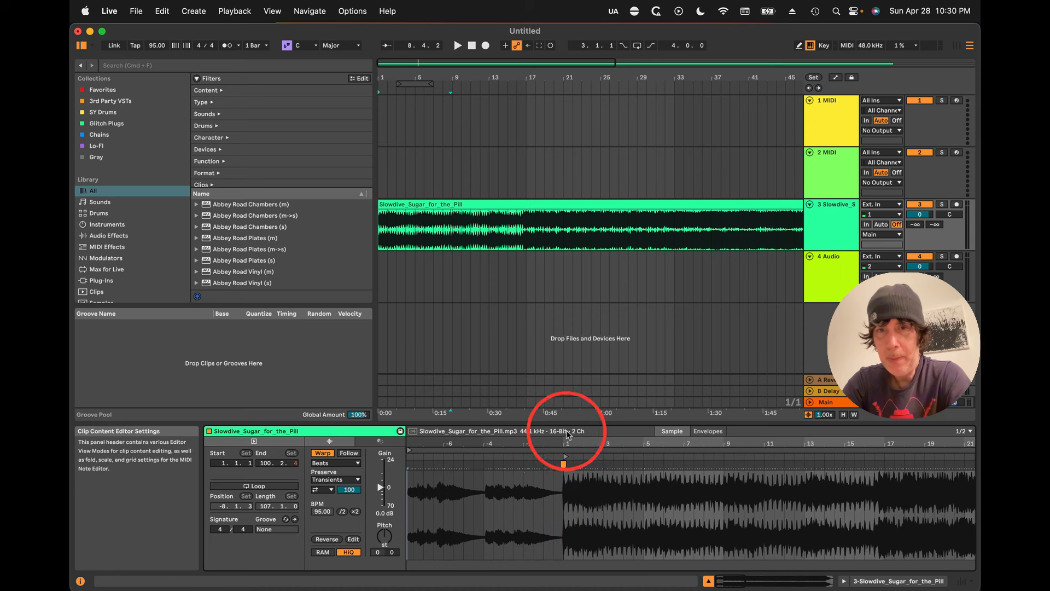
pyautogui.moveTo(568, 437); pyautogui.dragTo(569, 440)
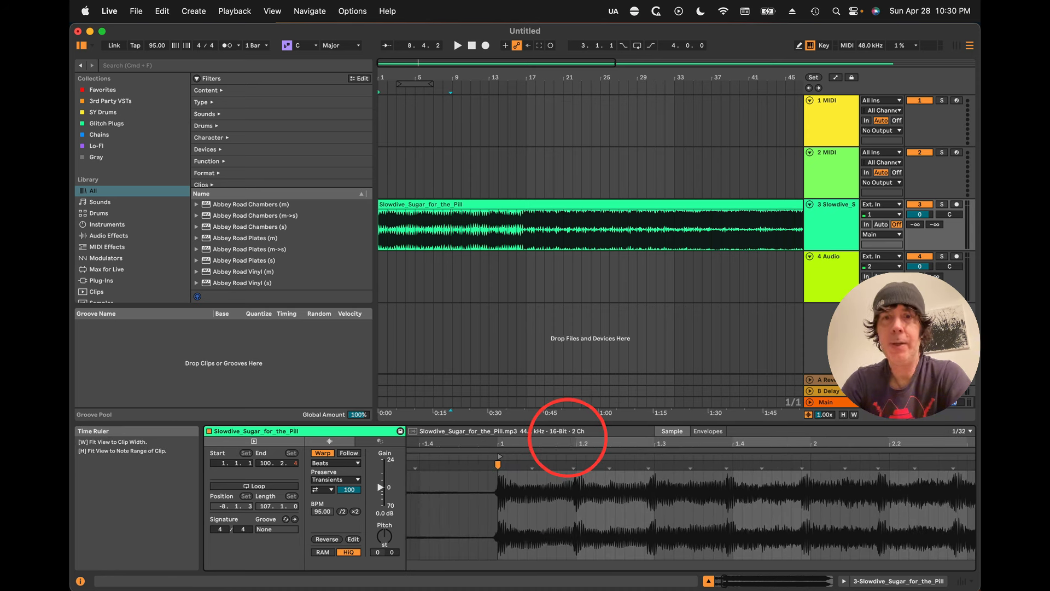
pyautogui.press('space')
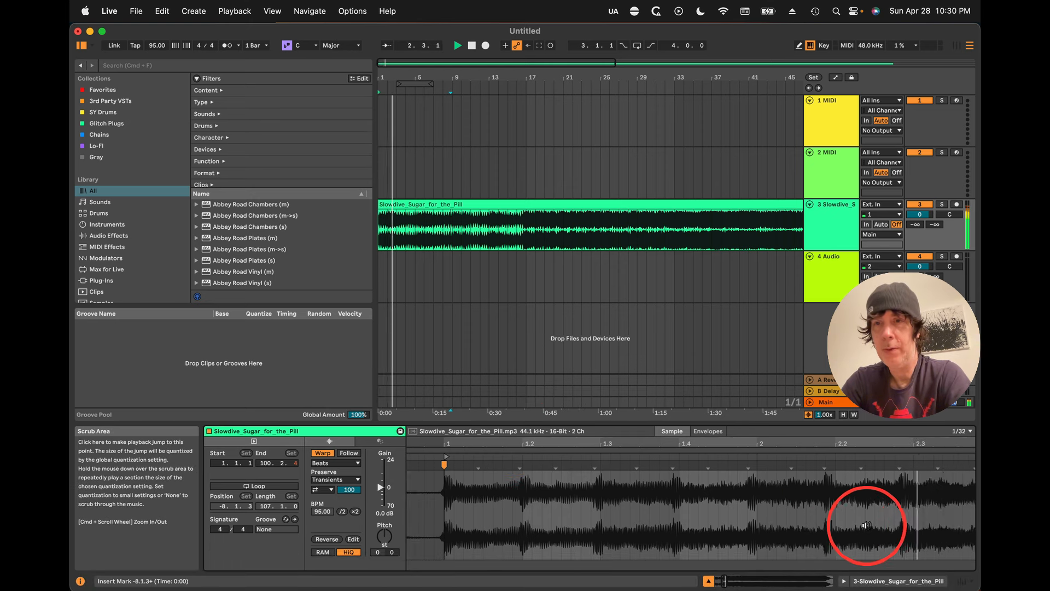
pyautogui.press('space')
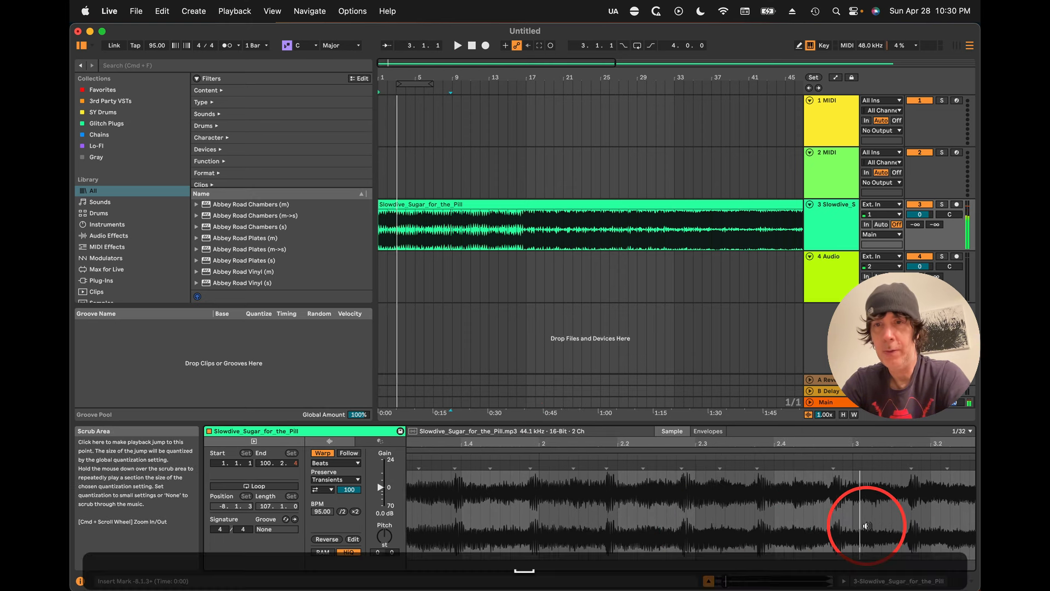
pyautogui.click(833, 465)
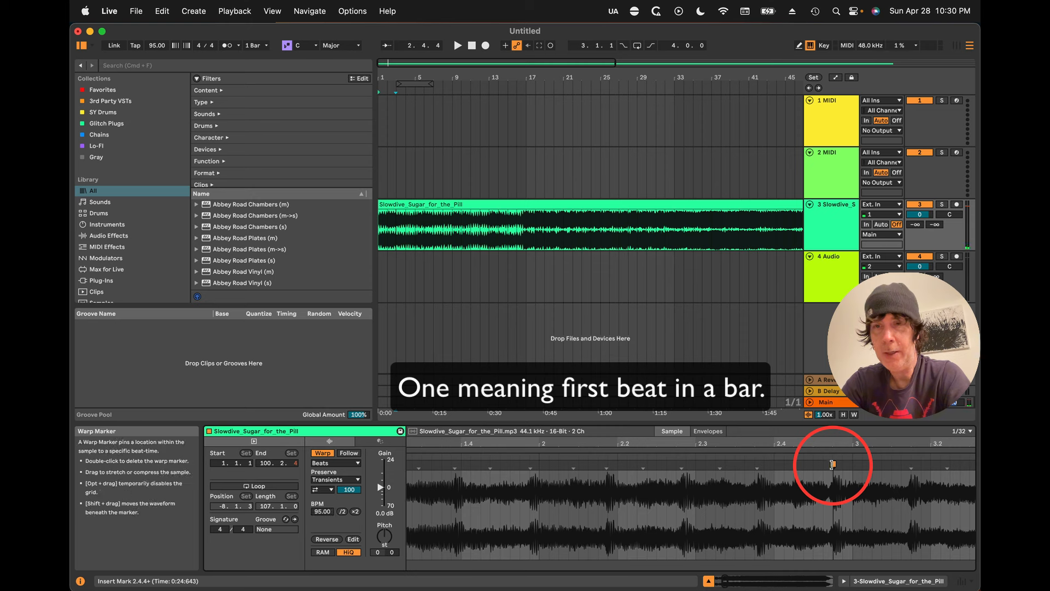
pyautogui.moveTo(832, 464); pyautogui.dragTo(852, 464)
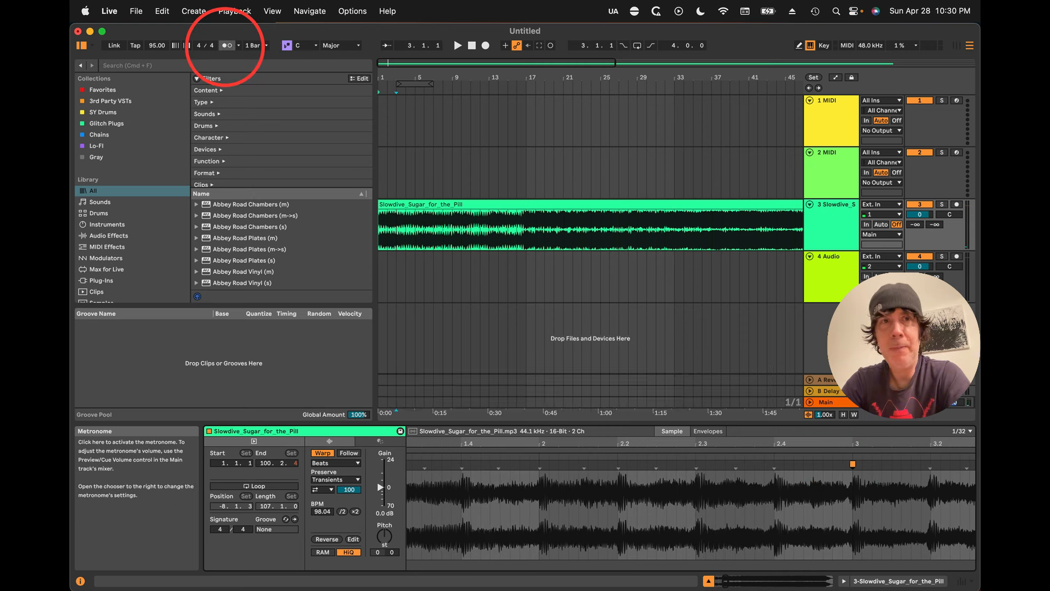
# Step: Play the clip with the metronome on, then add a warp marker on the downbeat just before bar 5 and align it to bar 5
pyautogui.click(226, 48)
pyautogui.press('space')
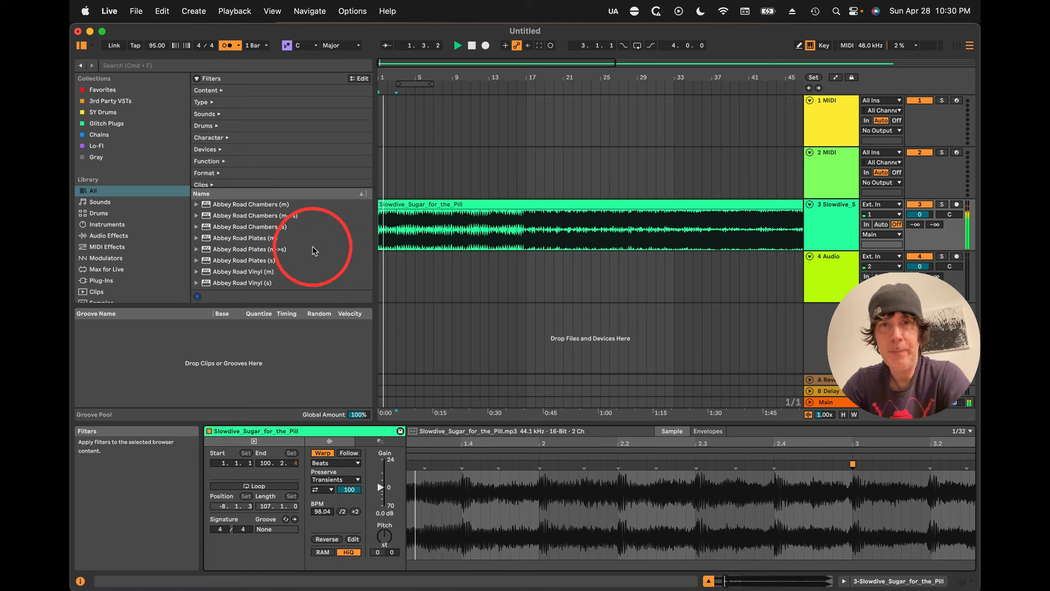
pyautogui.moveTo(545, 443); pyautogui.dragTo(545, 421)
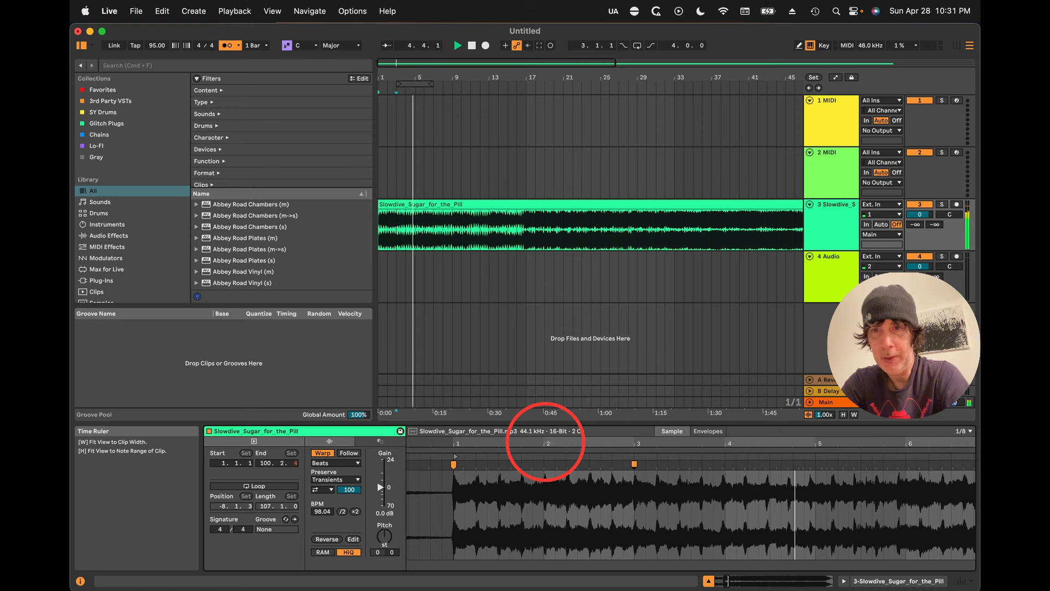
pyautogui.doubleClick(813, 465)
pyautogui.press('space')
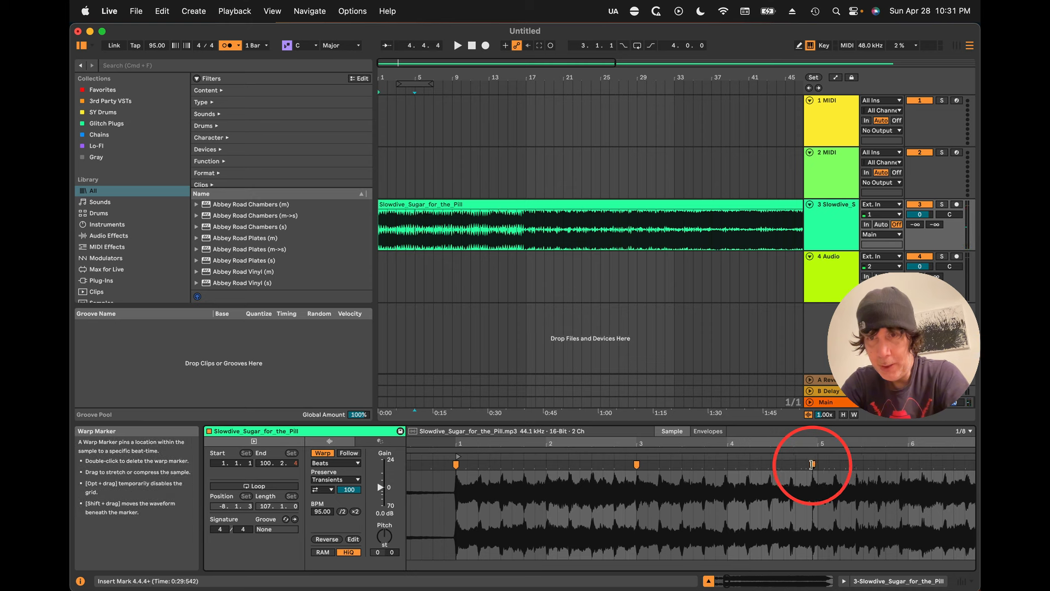
pyautogui.moveTo(812, 464); pyautogui.dragTo(817, 465)
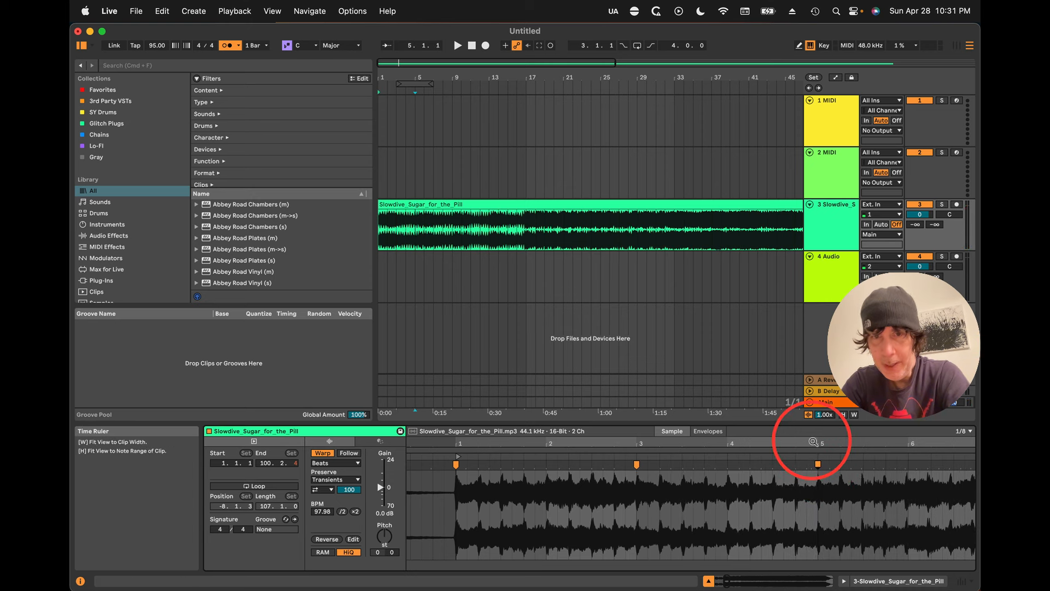
# Step: Add a warp marker on the downbeat transient just before bar 7 and align it to bar 7
pyautogui.moveTo(867, 438); pyautogui.dragTo(558, 441)
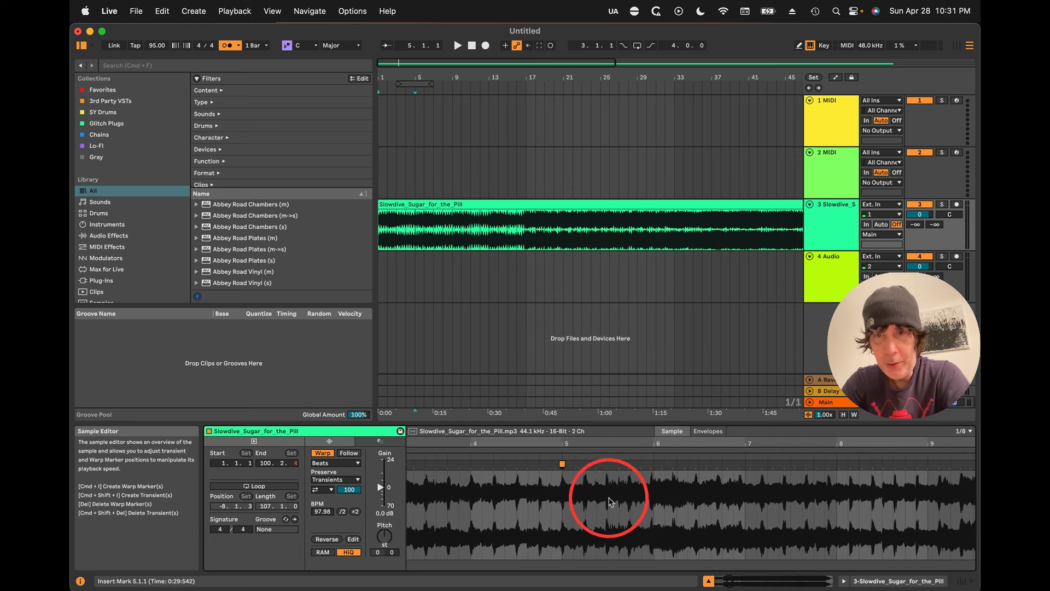
pyautogui.doubleClick(738, 463)
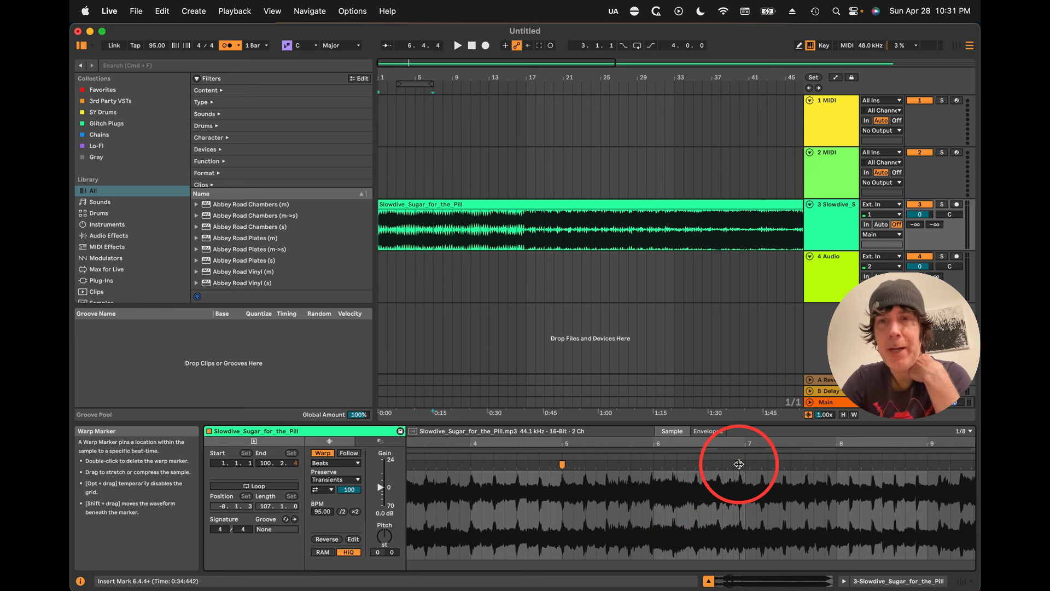
pyautogui.moveTo(738, 464); pyautogui.dragTo(745, 463)
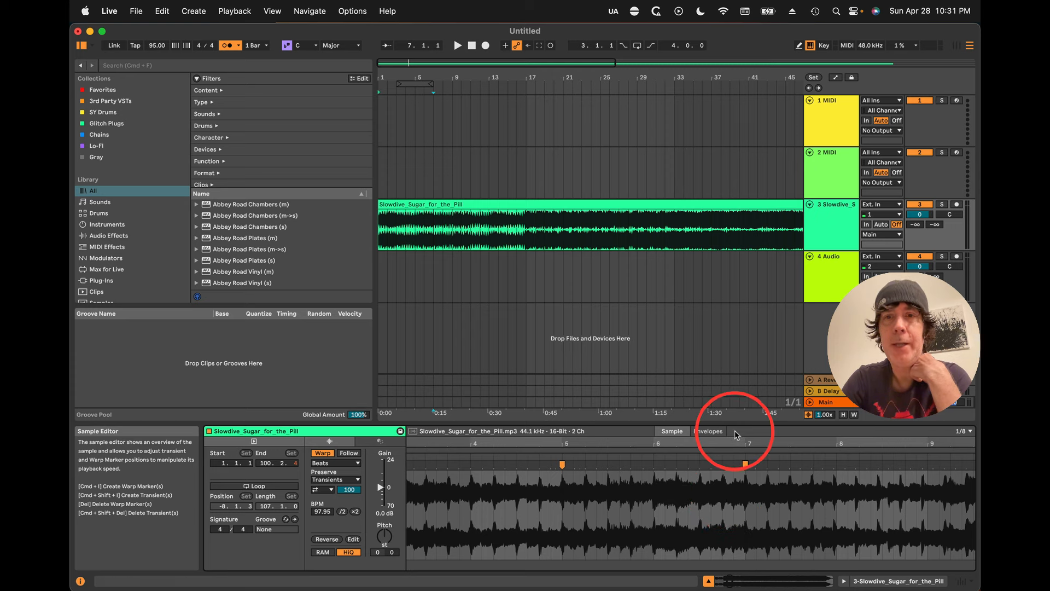
# Step: Play the clip from bar 7, then pull the downbeat transient just before bar 9 onto bar 9 with a warp marker
pyautogui.moveTo(737, 440)
pyautogui.mouseDown()
pyautogui.moveTo(745, 436)
pyautogui.moveTo(553, 436)
pyautogui.mouseUp()
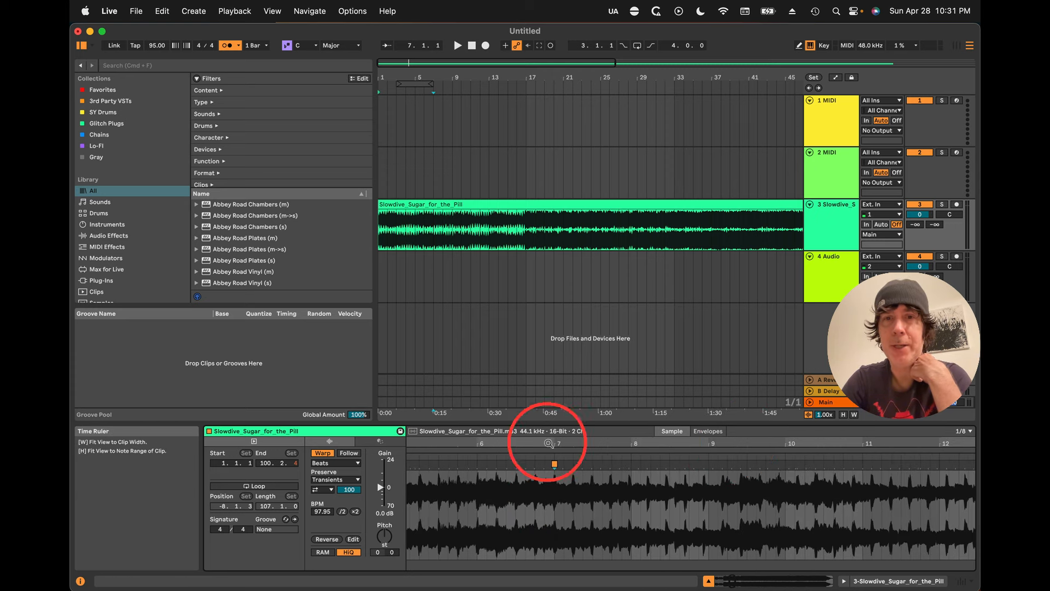
pyautogui.moveTo(720, 441); pyautogui.dragTo(720, 441)
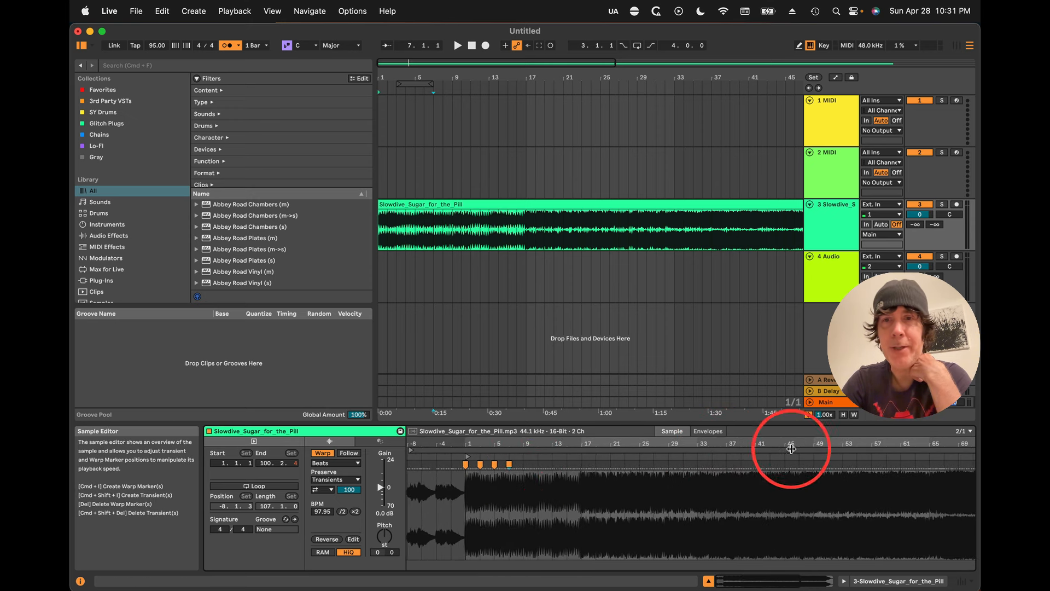
pyautogui.moveTo(823, 441); pyautogui.dragTo(826, 439)
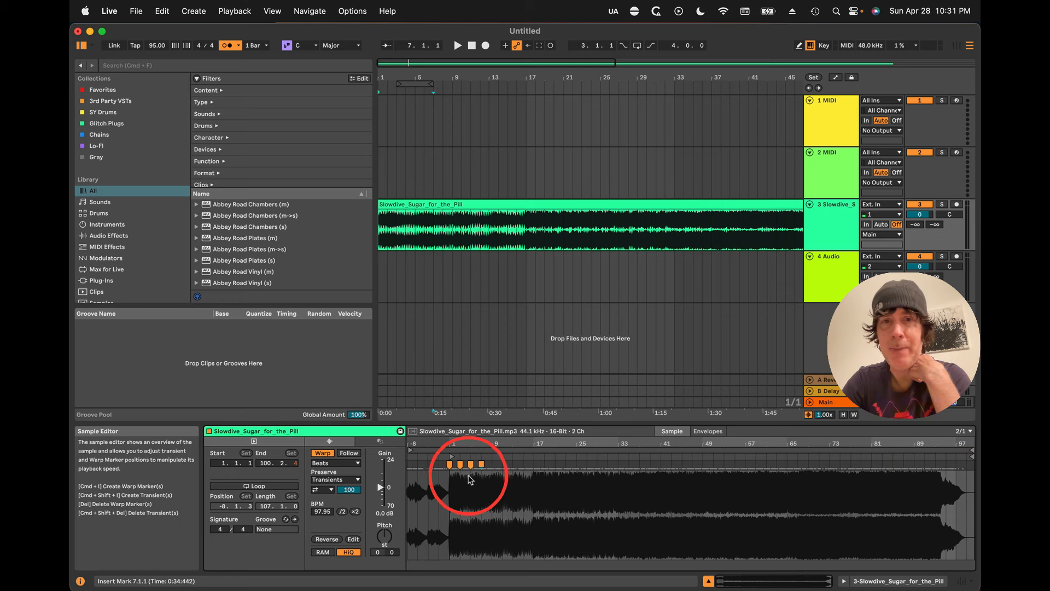
pyautogui.moveTo(491, 443); pyautogui.dragTo(492, 444)
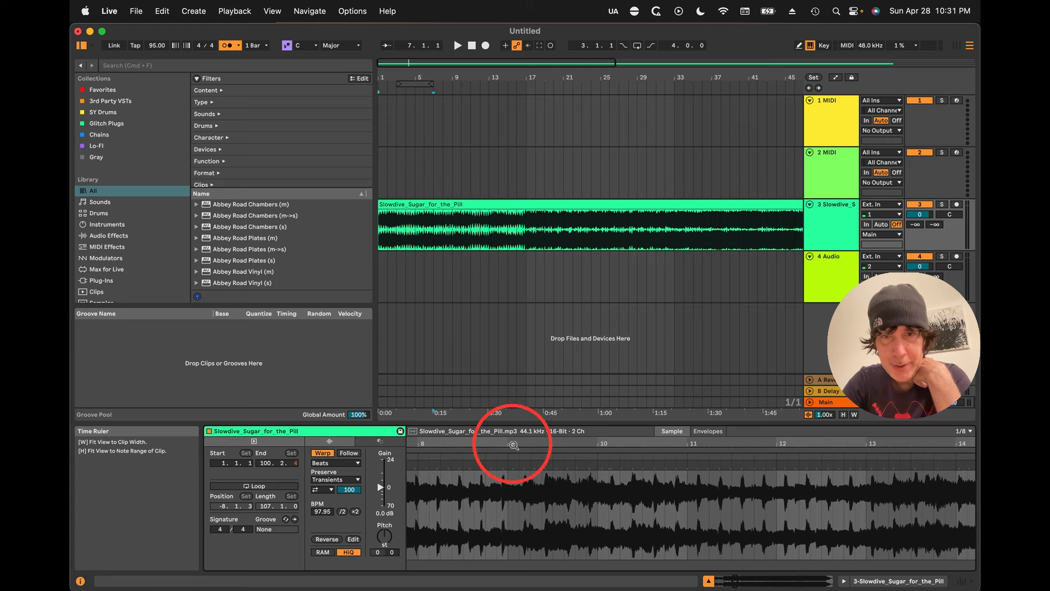
pyautogui.moveTo(513, 442); pyautogui.dragTo(811, 448)
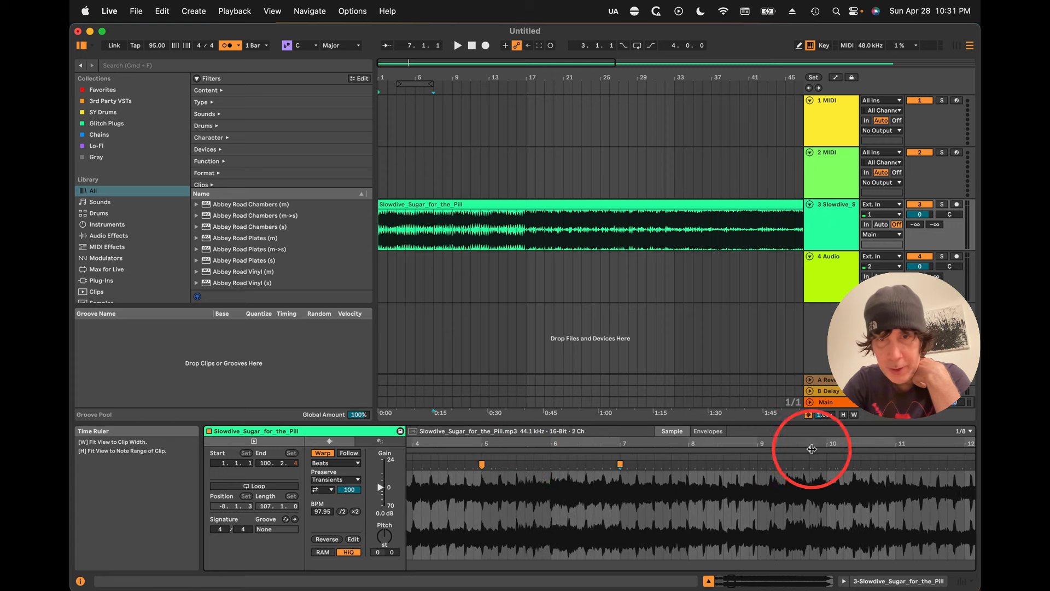
pyautogui.click(622, 456)
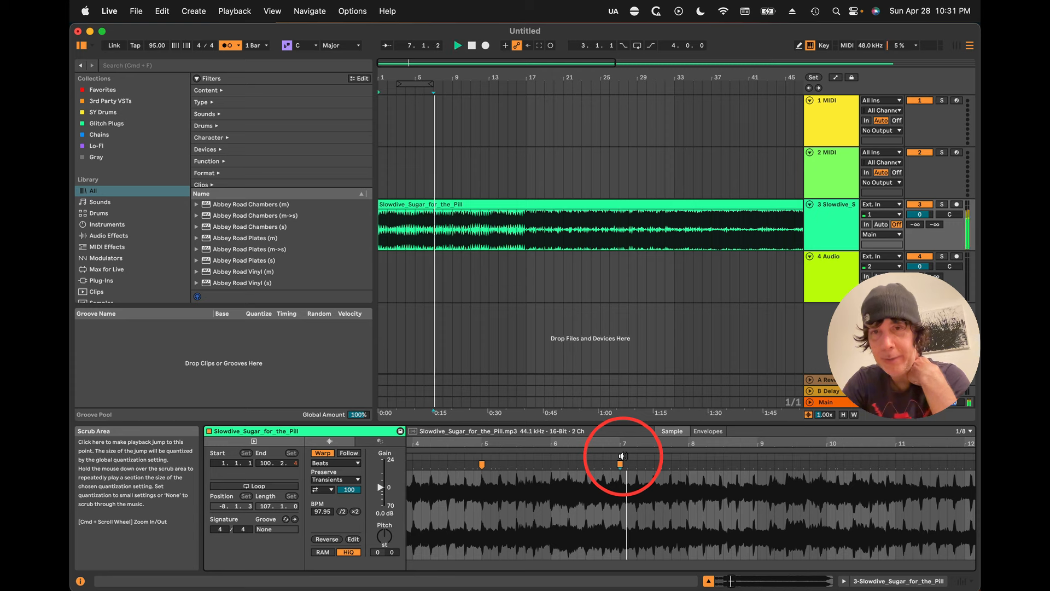
pyautogui.scroll(5, 745, 442)
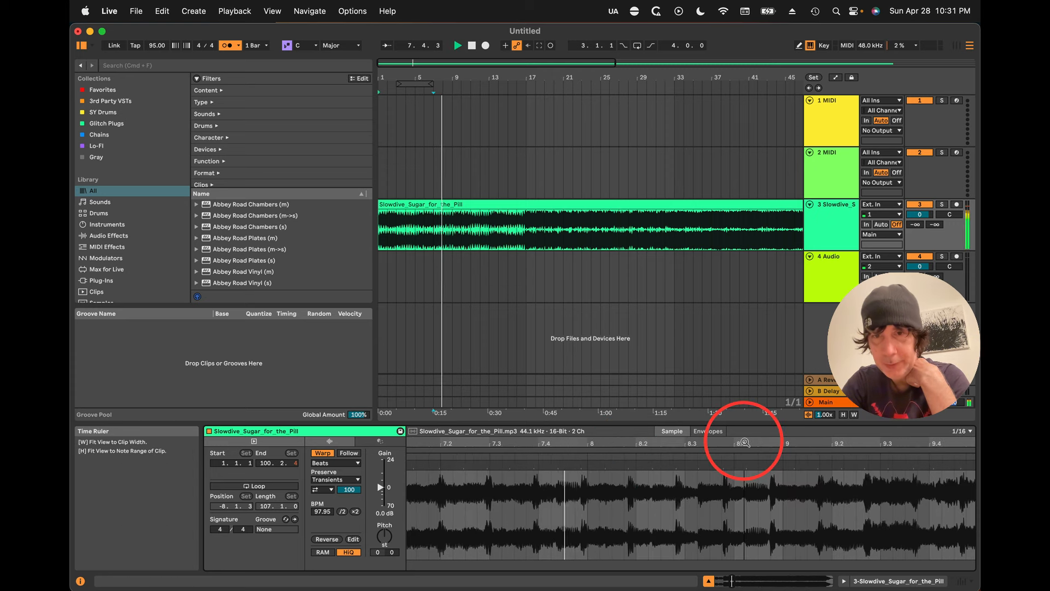
pyautogui.press('space')
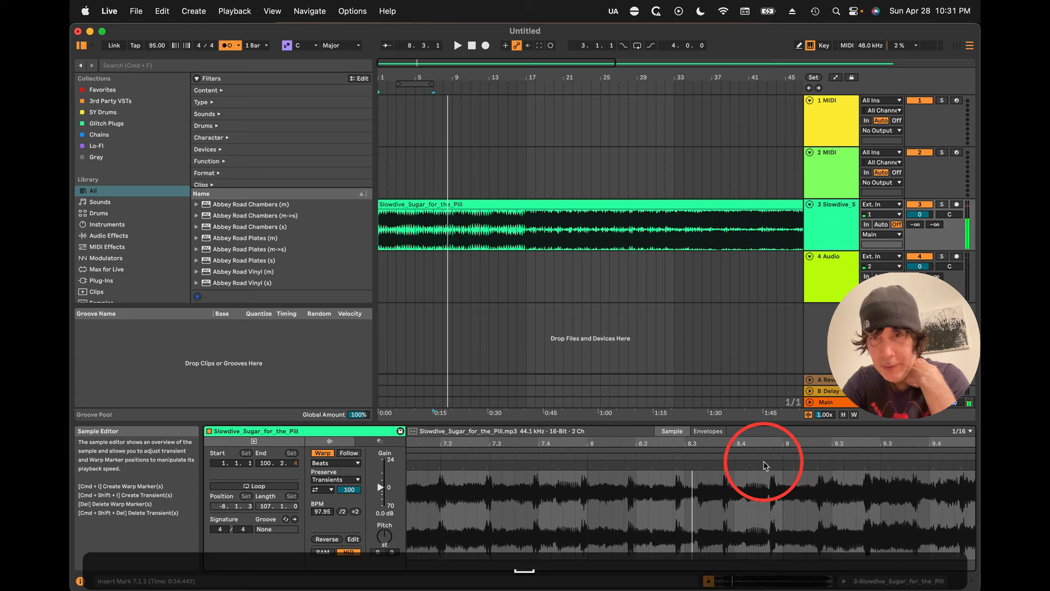
pyautogui.moveTo(771, 464); pyautogui.dragTo(782, 465)
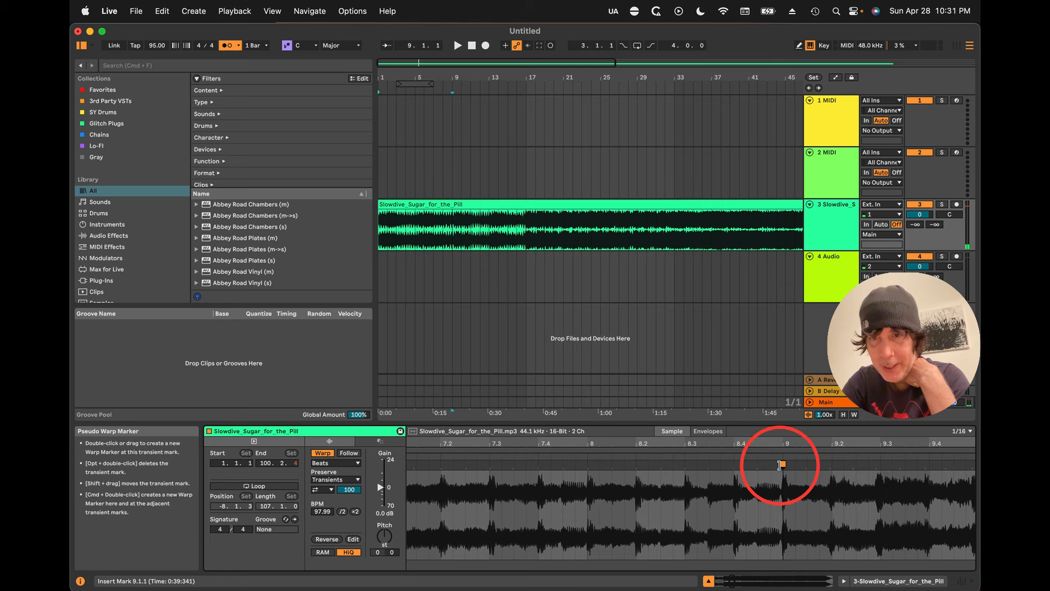
# Step: Pull the downbeat transient just before bar 11 onto bar 11, and align the next early downbeat with another warp marker
pyautogui.hscroll(5, 850, 504)
pyautogui.hscroll(5, 851, 504)
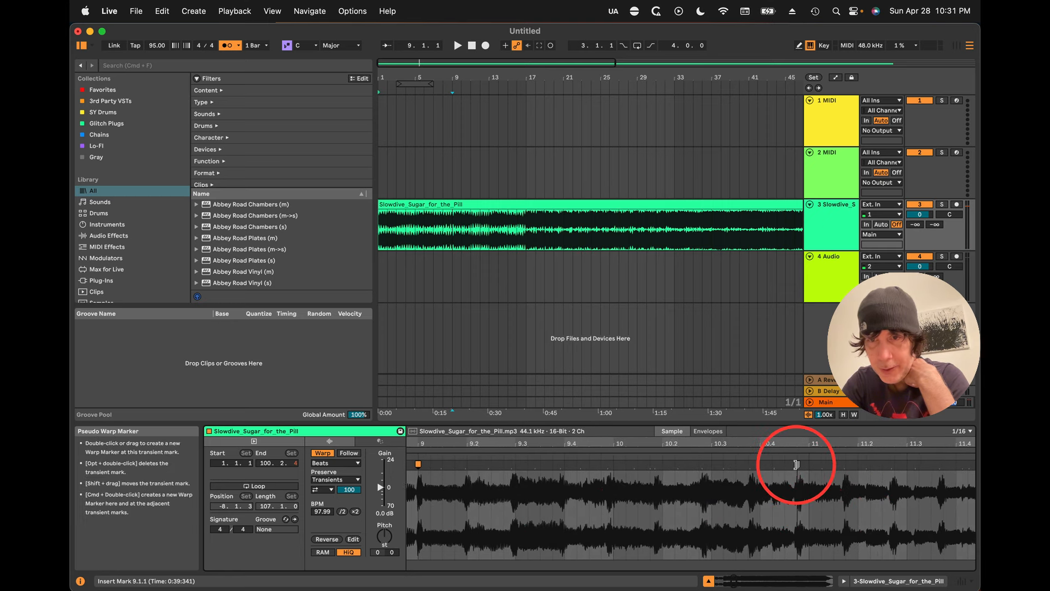
pyautogui.moveTo(796, 463); pyautogui.dragTo(809, 464)
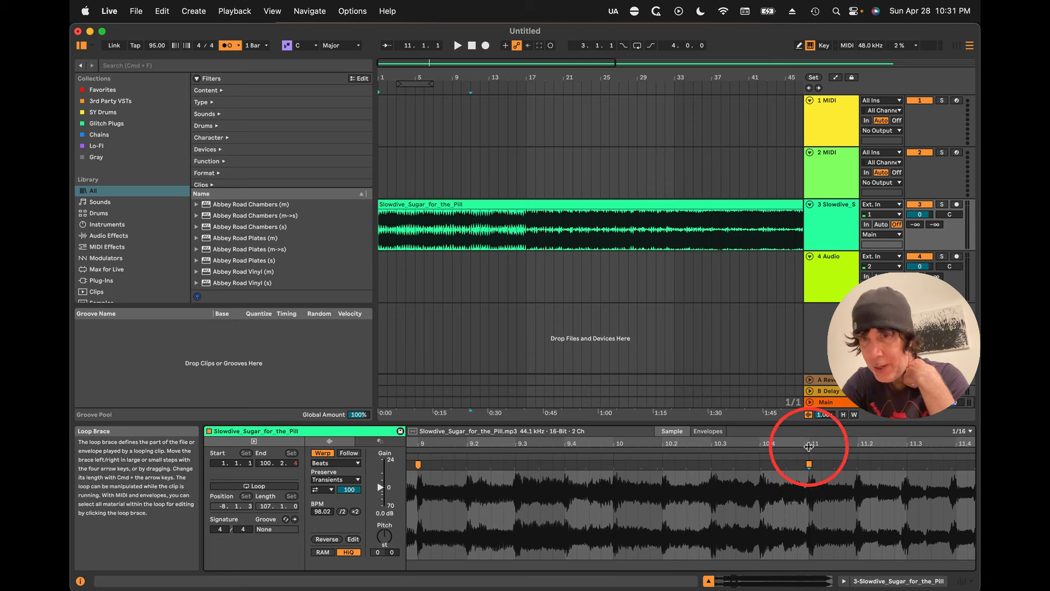
pyautogui.hscroll(7, 808, 488)
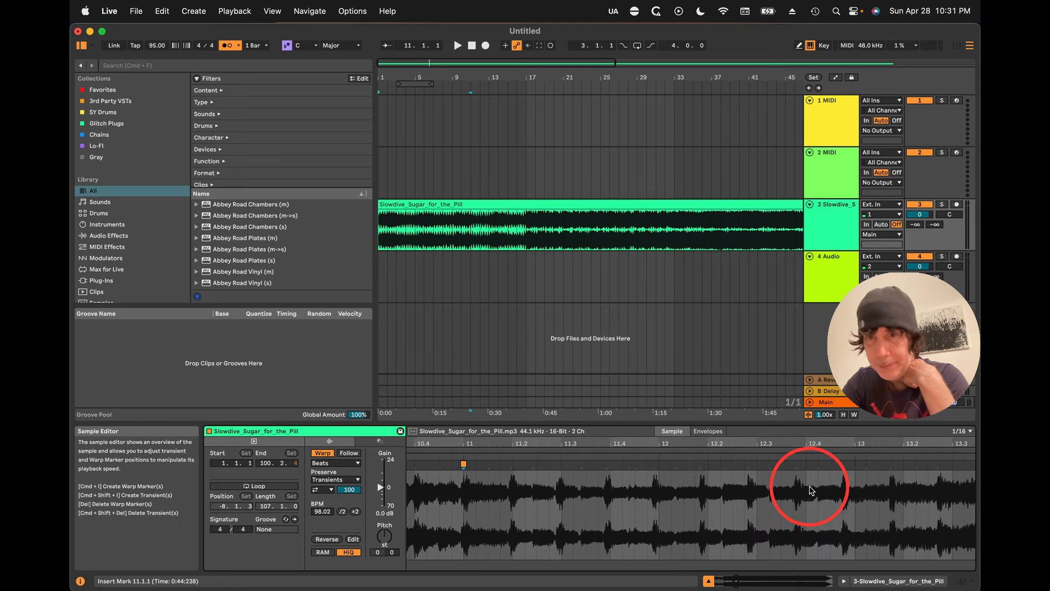
pyautogui.doubleClick(747, 464)
pyautogui.moveTo(748, 465); pyautogui.dragTo(757, 464)
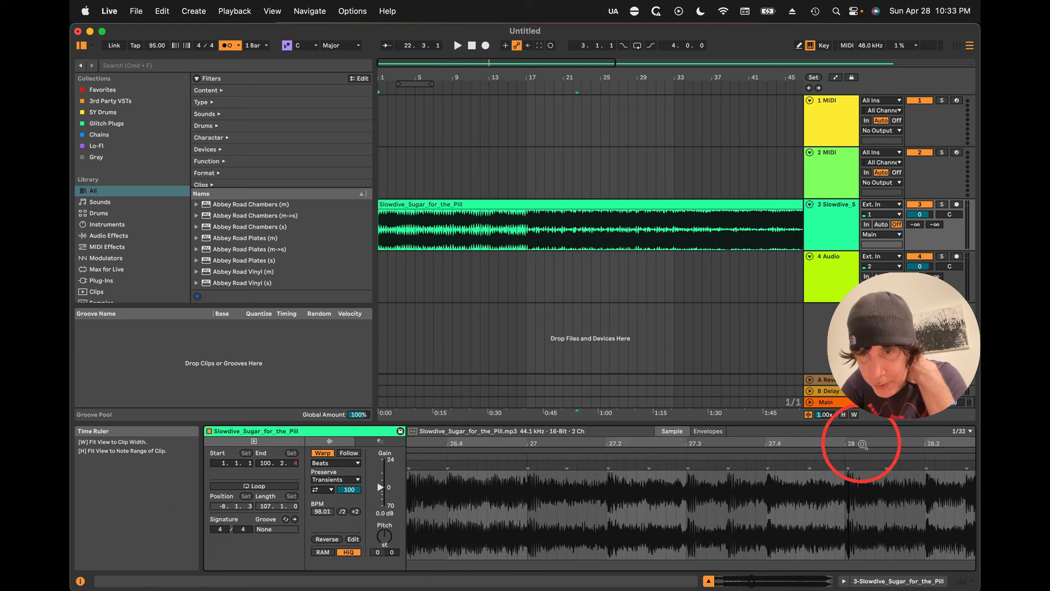
# Step: Play the clip from bar 27 to bar 34, then pull the downbeat transient near bar 34 onto bar 34
pyautogui.hscroll(2, 863, 444)
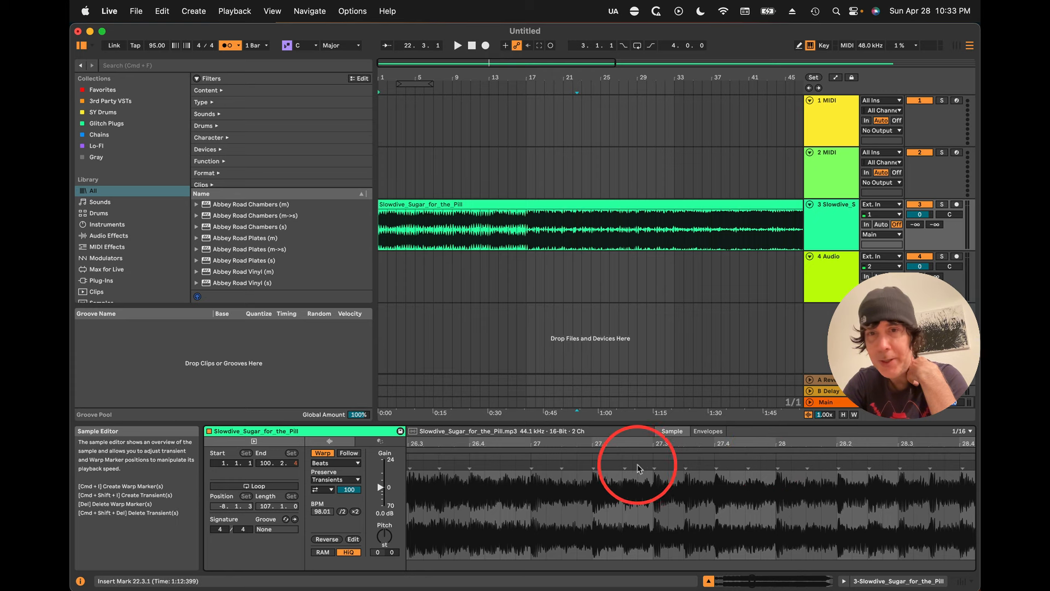
pyautogui.click(598, 455)
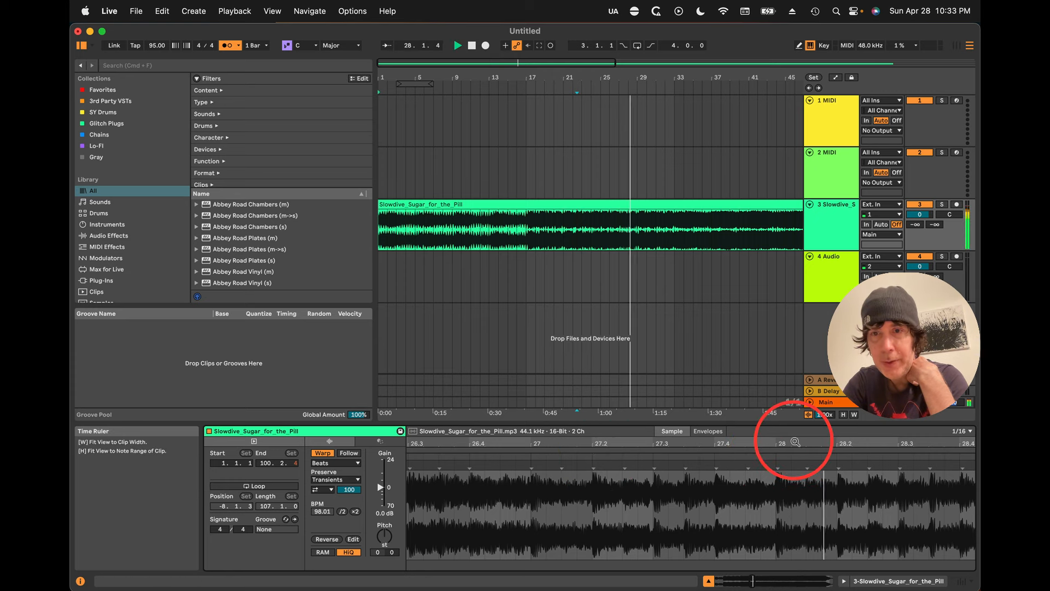
pyautogui.moveTo(794, 442); pyautogui.dragTo(407, 441)
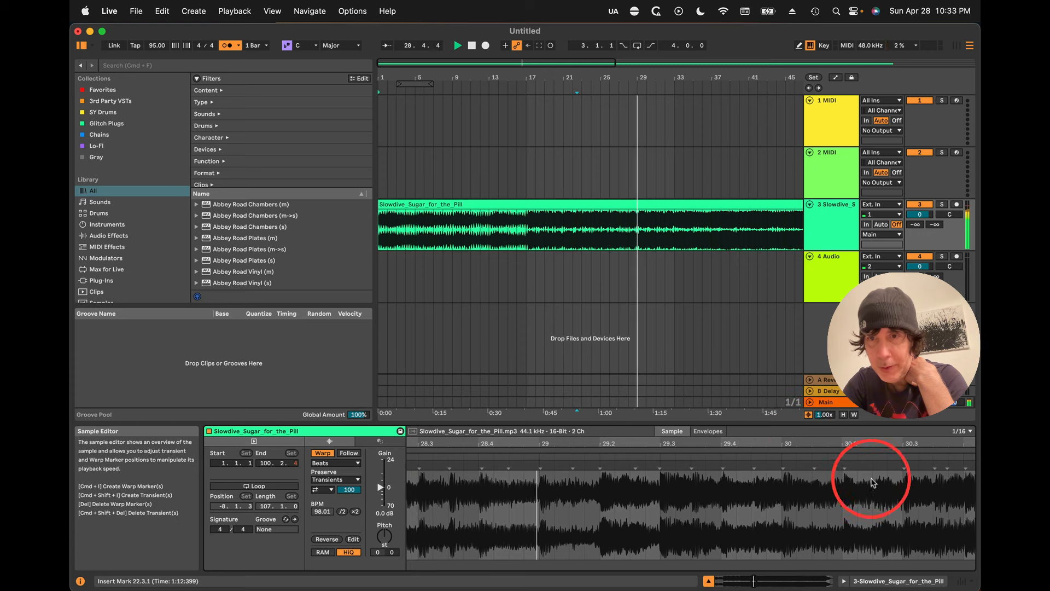
pyautogui.moveTo(861, 440); pyautogui.dragTo(816, 439)
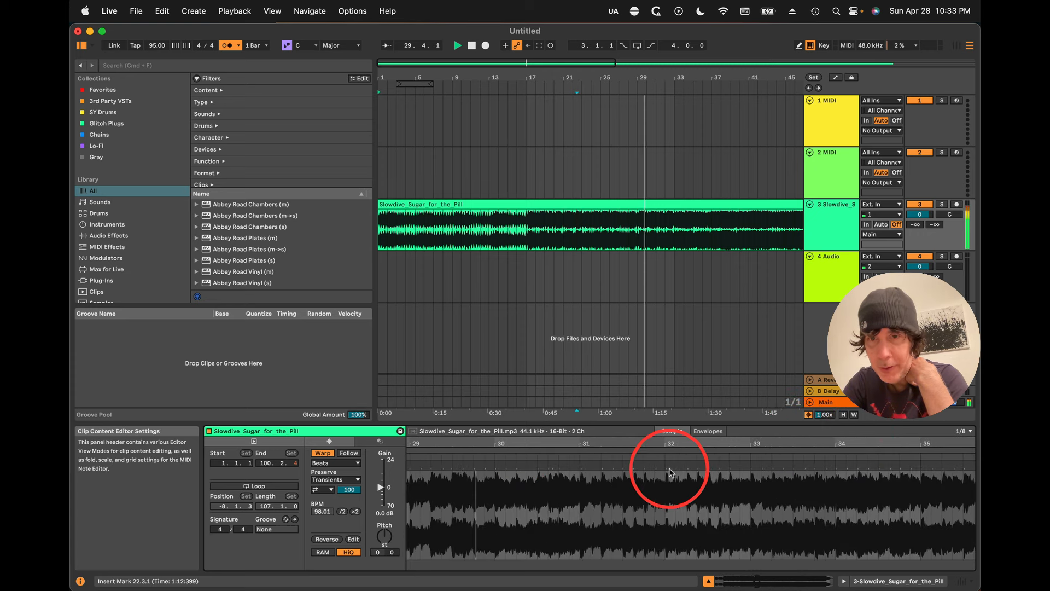
pyautogui.click(796, 459)
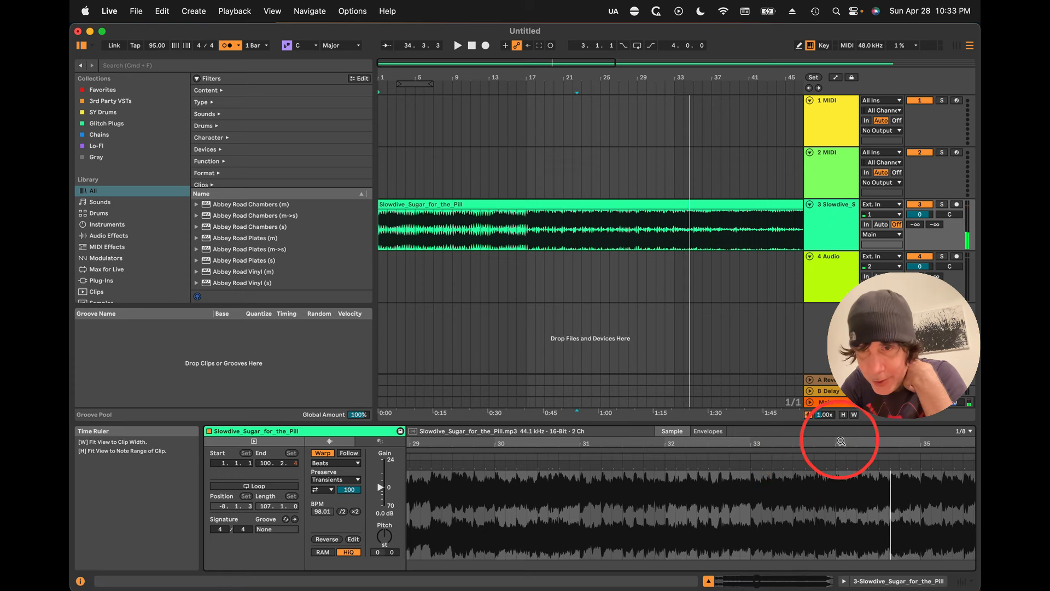
pyautogui.moveTo(840, 440); pyautogui.dragTo(839, 446)
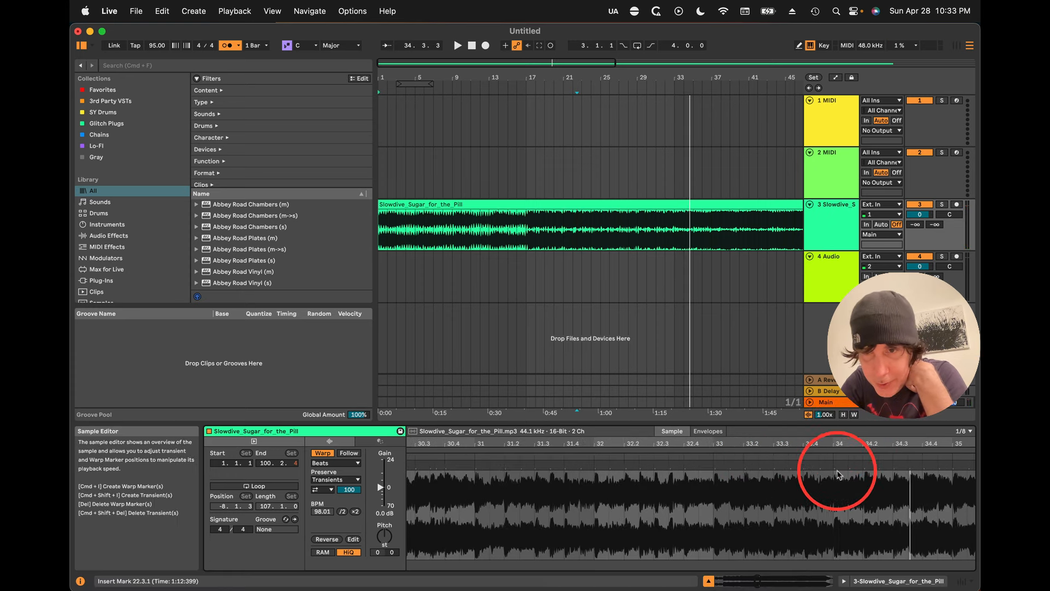
pyautogui.moveTo(834, 466); pyautogui.dragTo(832, 466)
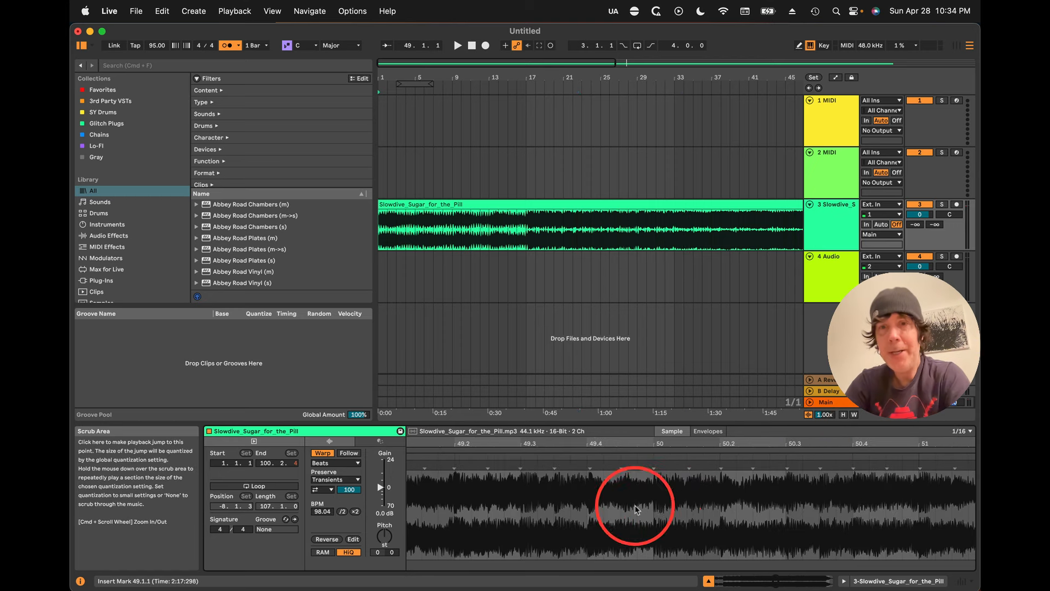
# Step: Align the first transient of the song's intro with bar -8 by pulling it with a warp marker
pyautogui.click(666, 477)
pyautogui.moveTo(580, 444); pyautogui.dragTo(411, 444)
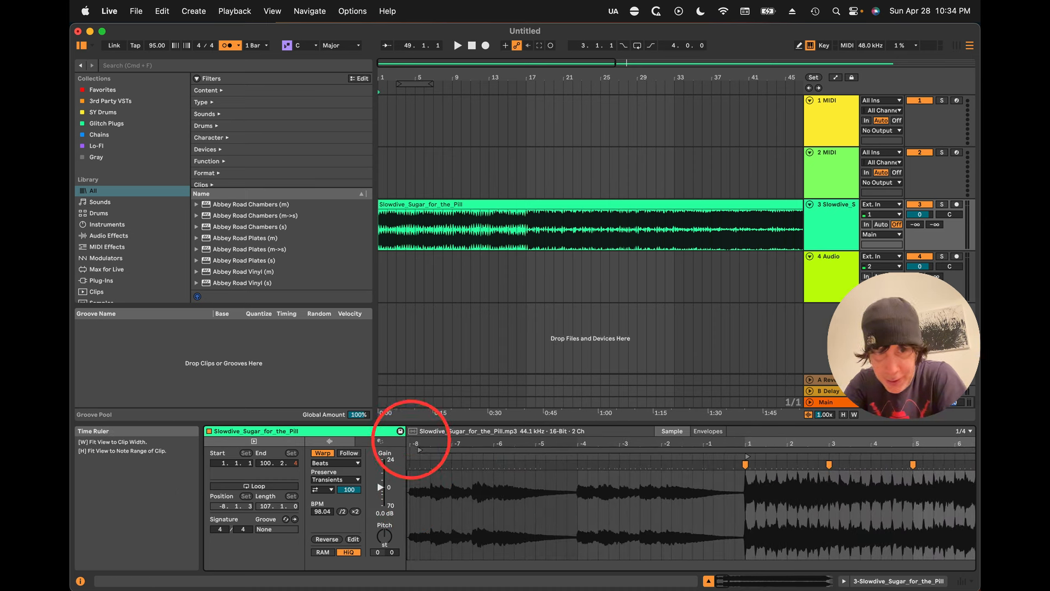
pyautogui.moveTo(412, 440); pyautogui.dragTo(411, 441)
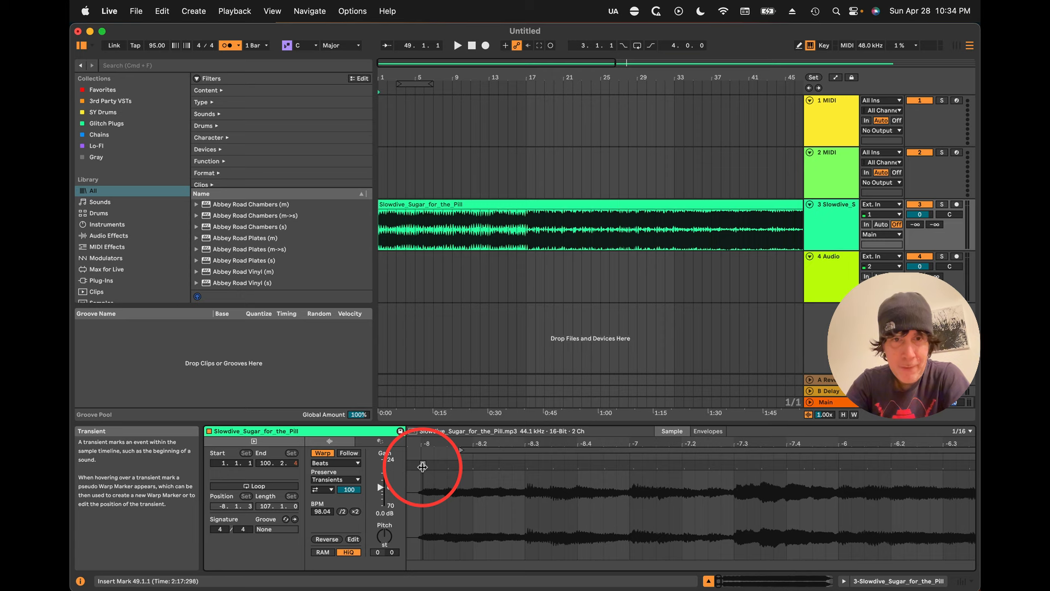
pyautogui.moveTo(423, 466); pyautogui.dragTo(417, 462)
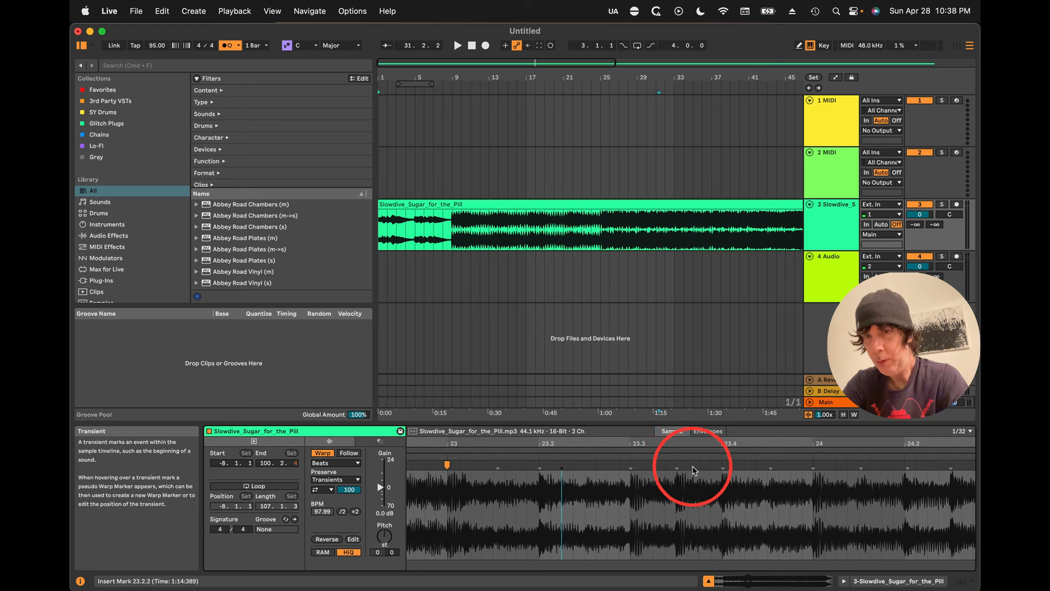
# Step: Try to pull the offbeat transient between 23.3 and 23.4 later with a single warp marker, and undo it
pyautogui.moveTo(677, 464); pyautogui.dragTo(688, 465)
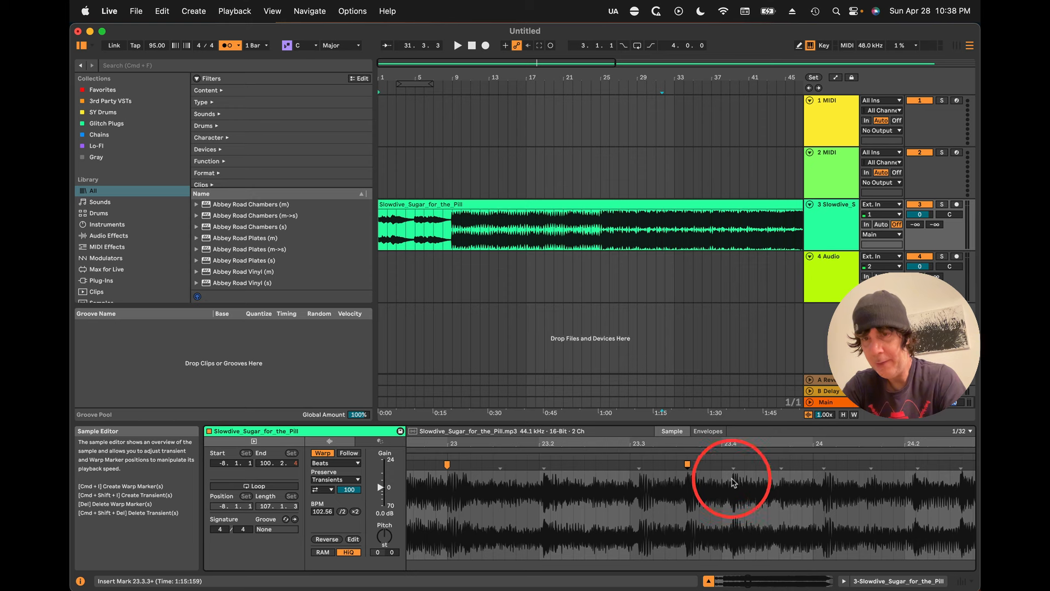
pyautogui.press('cmd+z')
pyautogui.press('cmd+z')
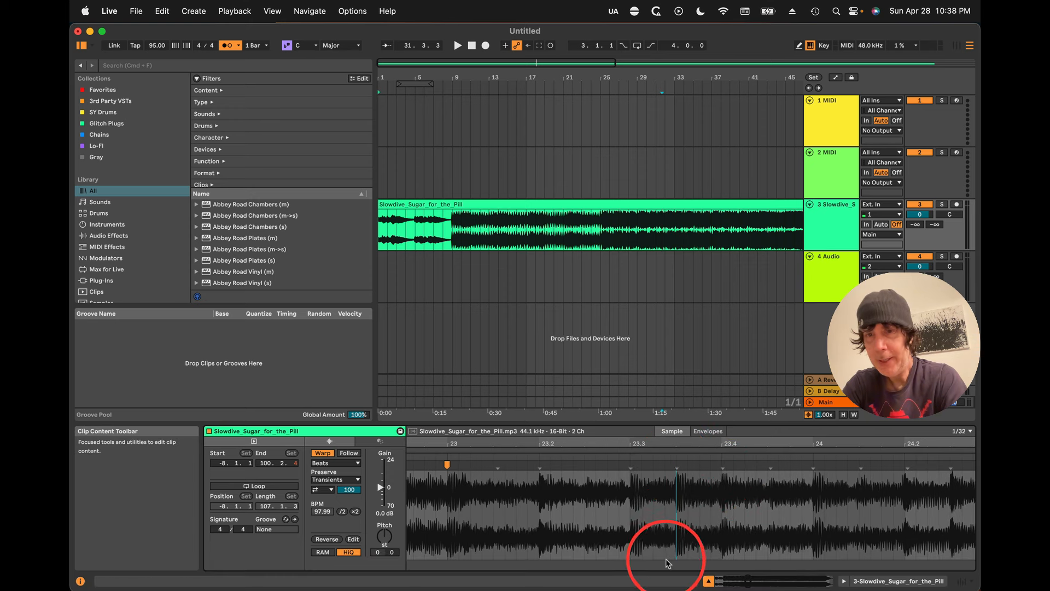
# Step: Add warp markers simultaneously on the offbeat transient between 23.3 and 23.4 and on its two neighbouring transients
pyautogui.press('super')
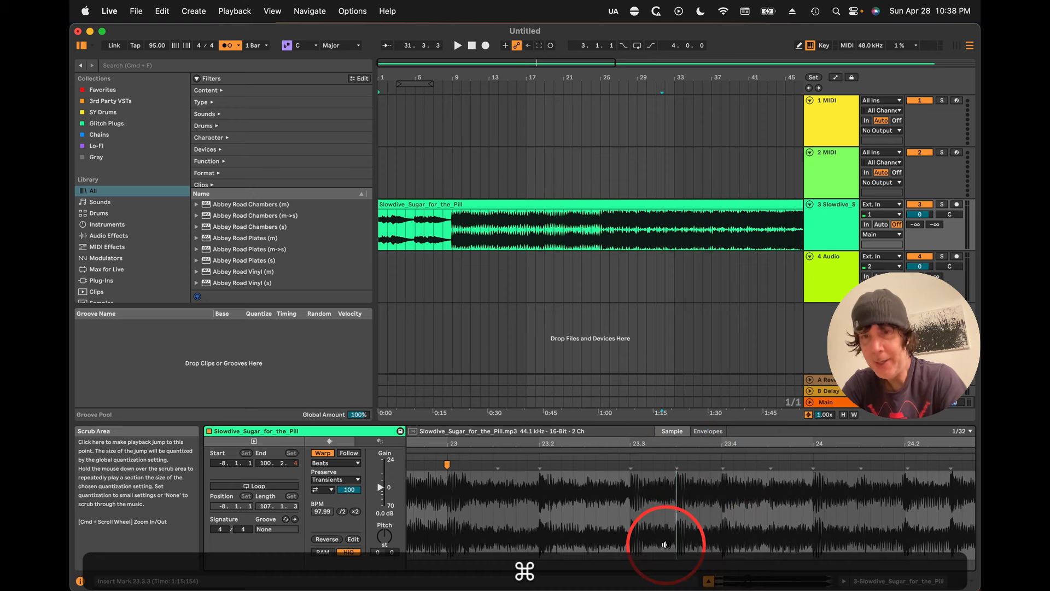
pyautogui.keyDown('super'); pyautogui.doubleClick(677, 464); pyautogui.keyUp('super')
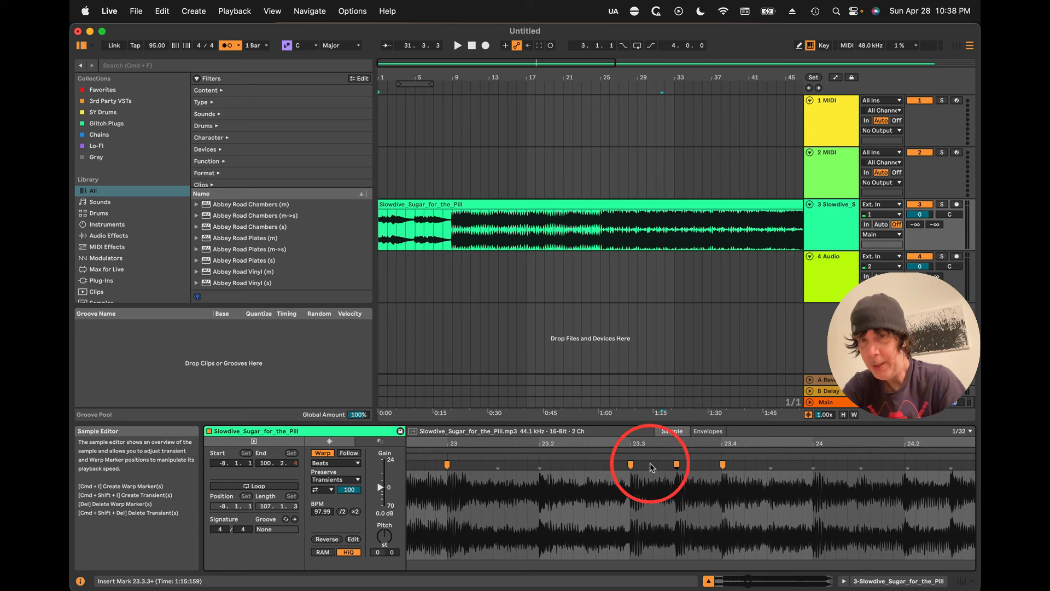
pyautogui.press('super+z')
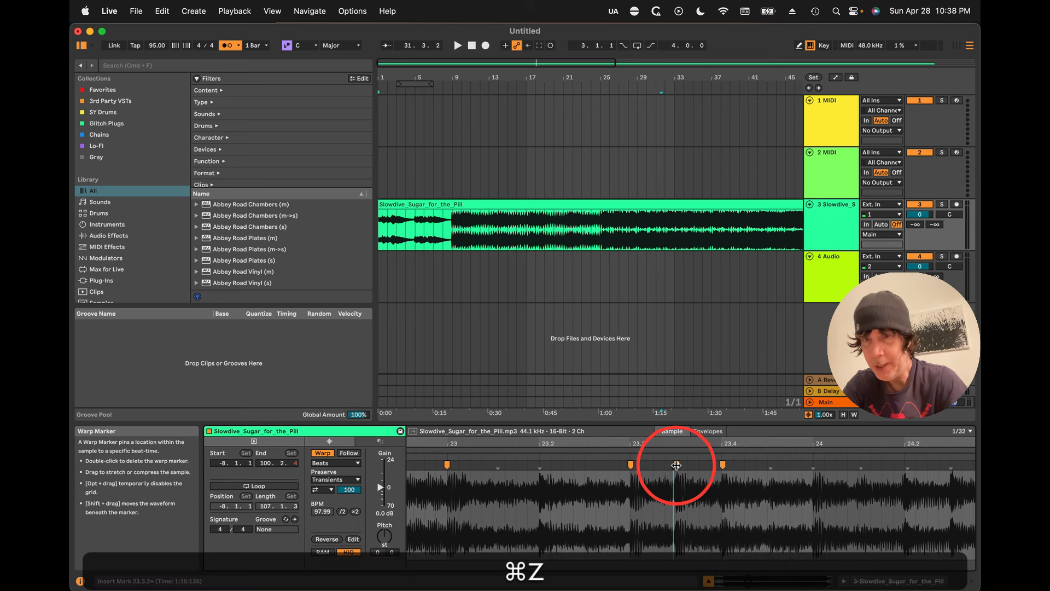
pyautogui.doubleClick(677, 465)
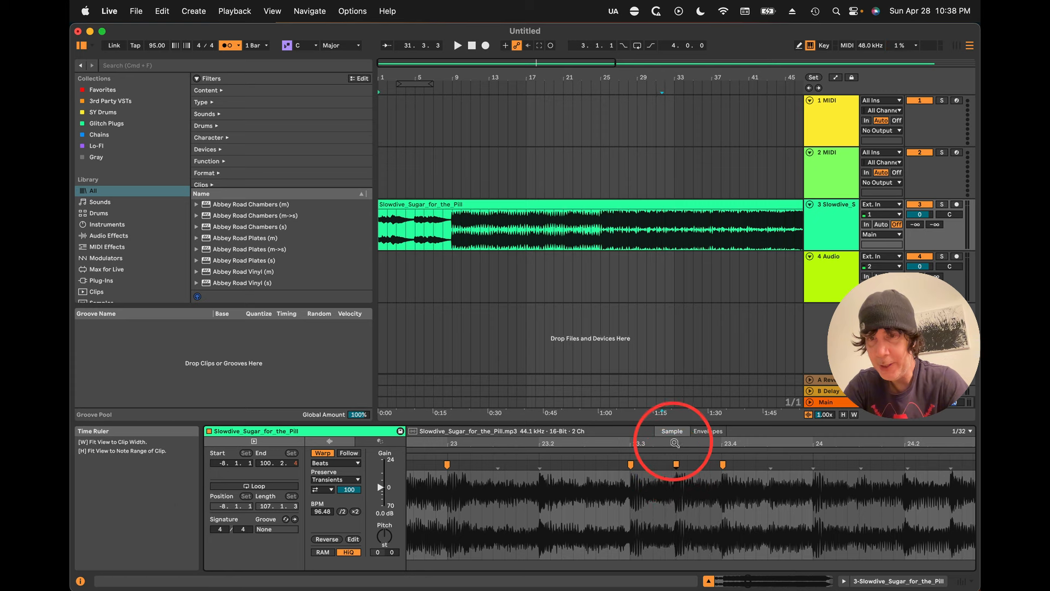
# Step: Shift the waveform beneath the middle warp marker near 23.3.3, and move that transient mark later without warping the audio
pyautogui.moveTo(673, 442); pyautogui.dragTo(673, 459)
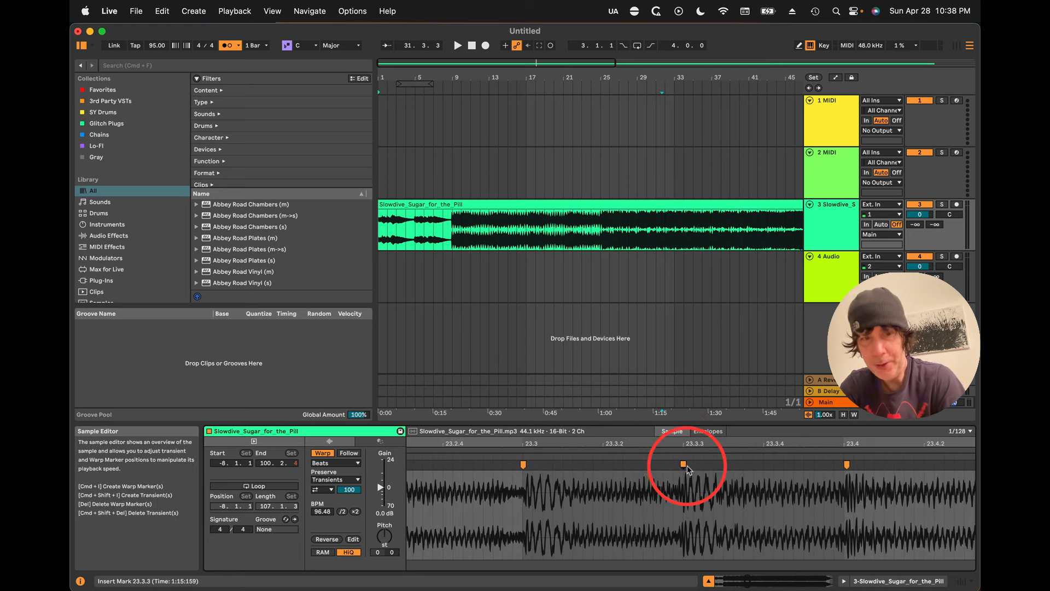
pyautogui.press('shift')
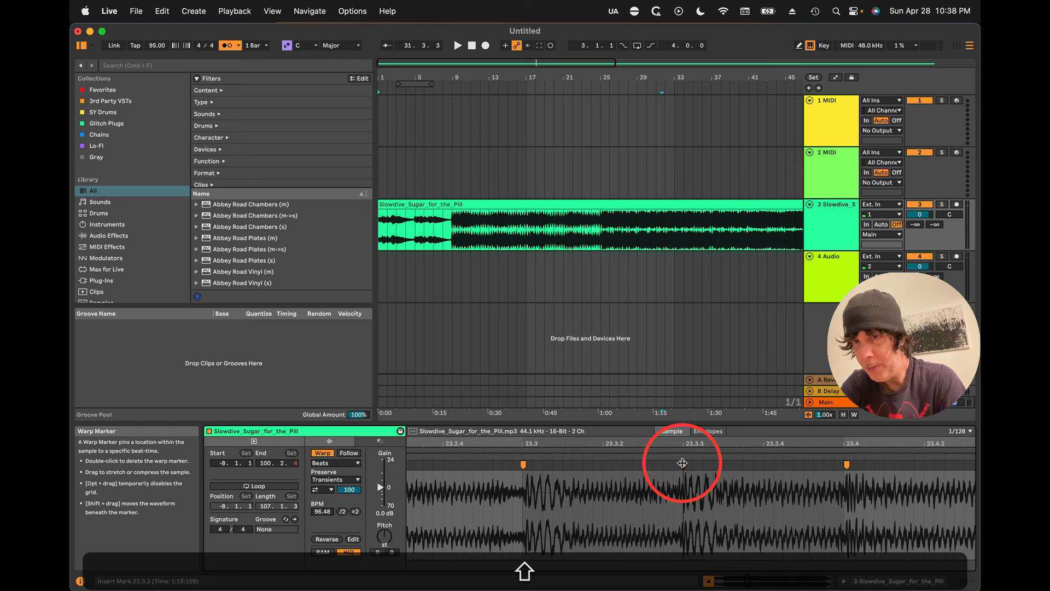
pyautogui.moveTo(682, 463)
pyautogui.mouseDown()
pyautogui.moveTo(671, 465)
pyautogui.moveTo(684, 474)
pyautogui.mouseUp()
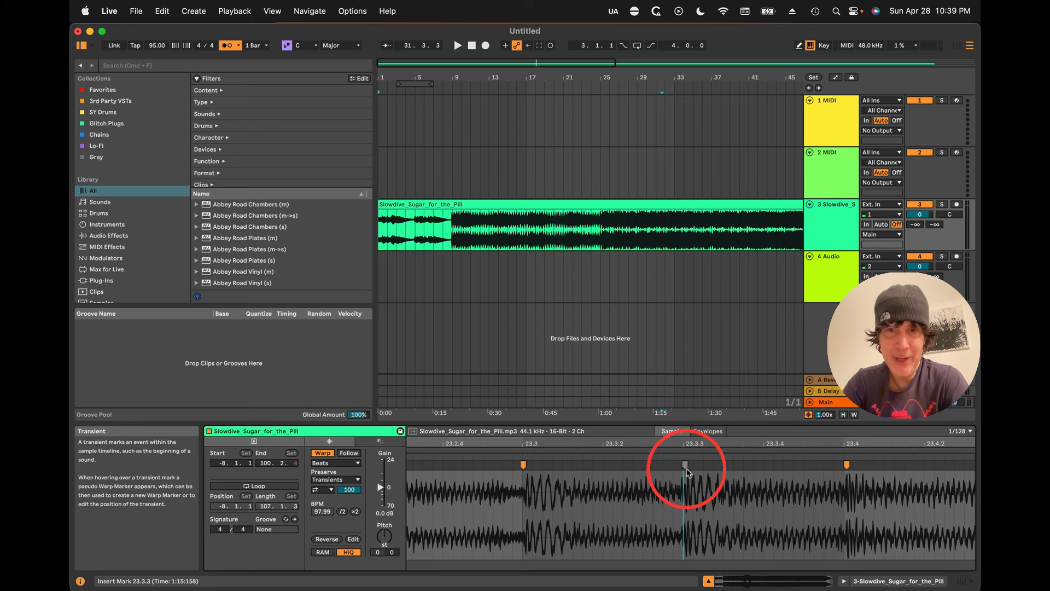
pyautogui.press('shift')
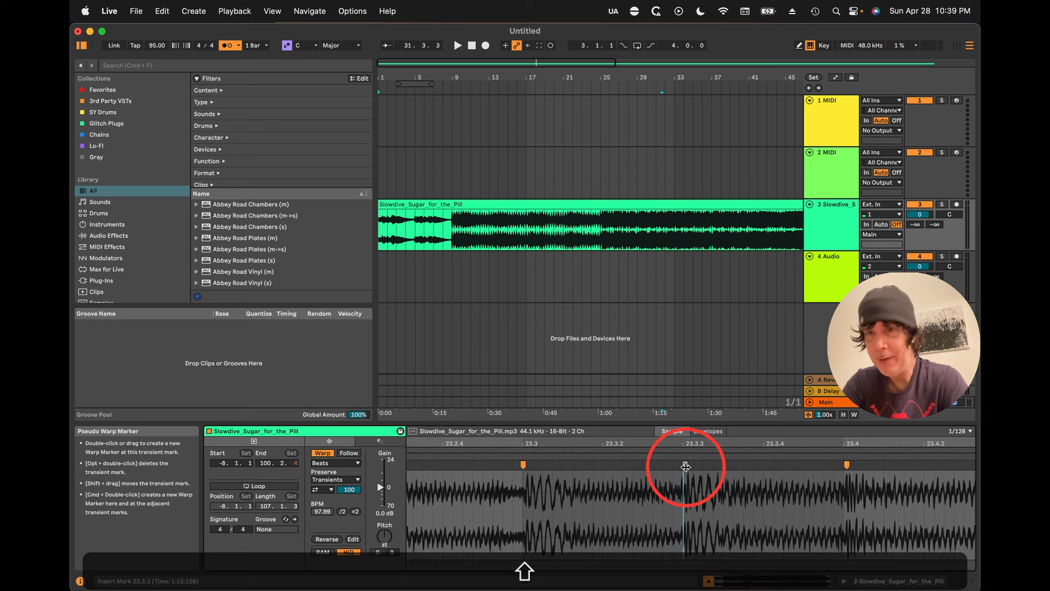
pyautogui.moveTo(686, 467)
pyautogui.mouseDown()
pyautogui.moveTo(621, 469)
pyautogui.moveTo(742, 474)
pyautogui.moveTo(672, 470)
pyautogui.moveTo(714, 470)
pyautogui.mouseUp()
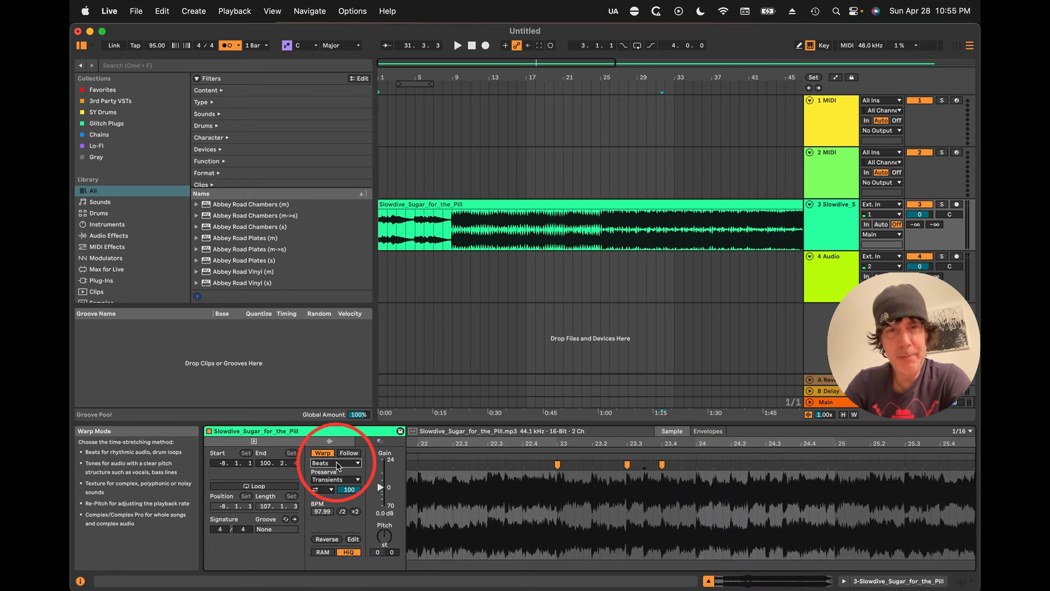
# Step: Change the transient loop mode of the Beats warp mode and adjust the Transient Envelope while playing the song
pyautogui.click(337, 465)
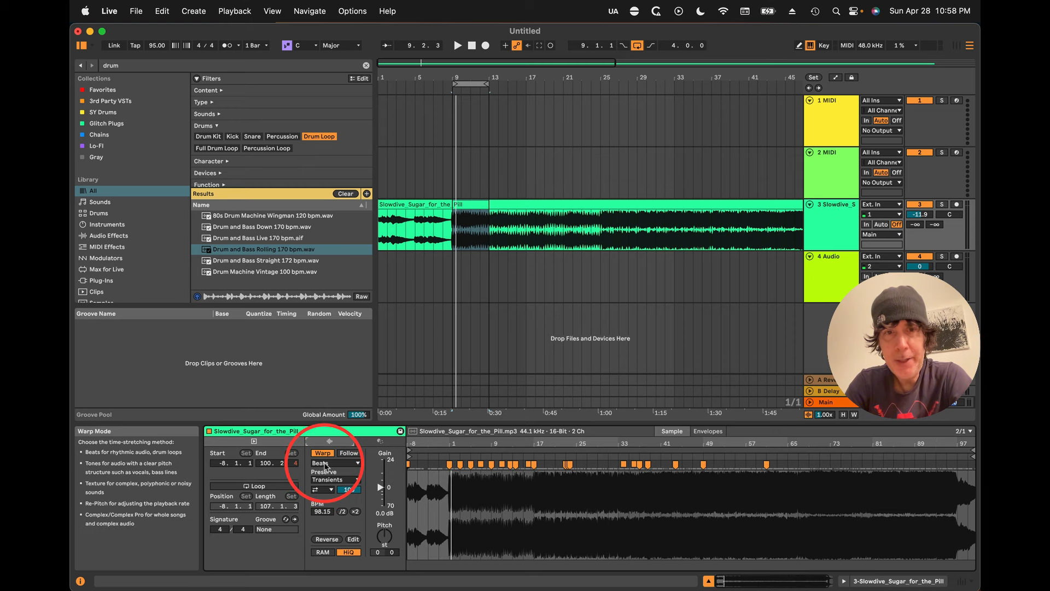
pyautogui.click(323, 489)
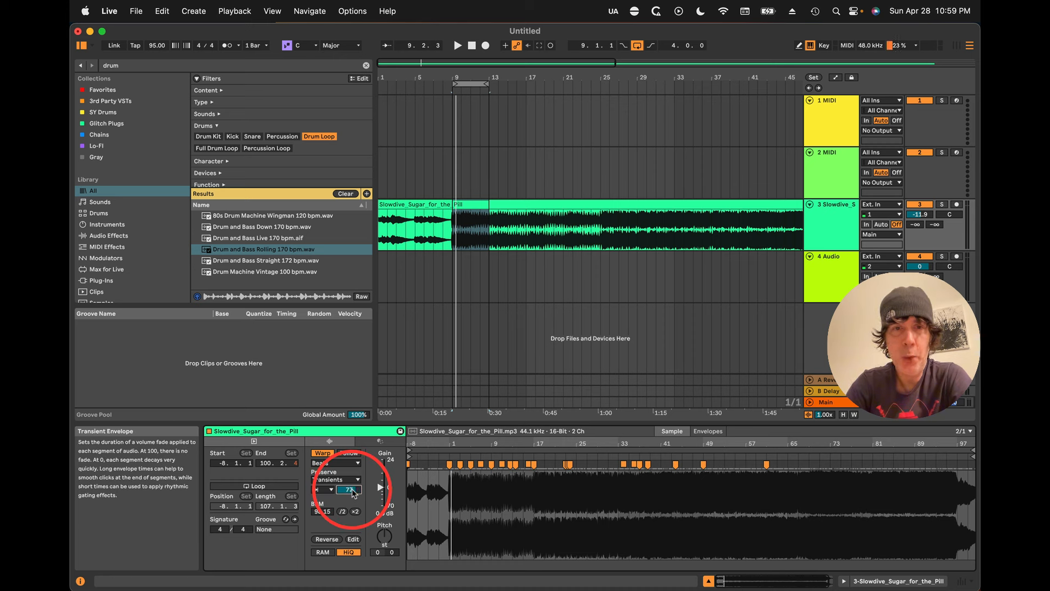
pyautogui.press('space')
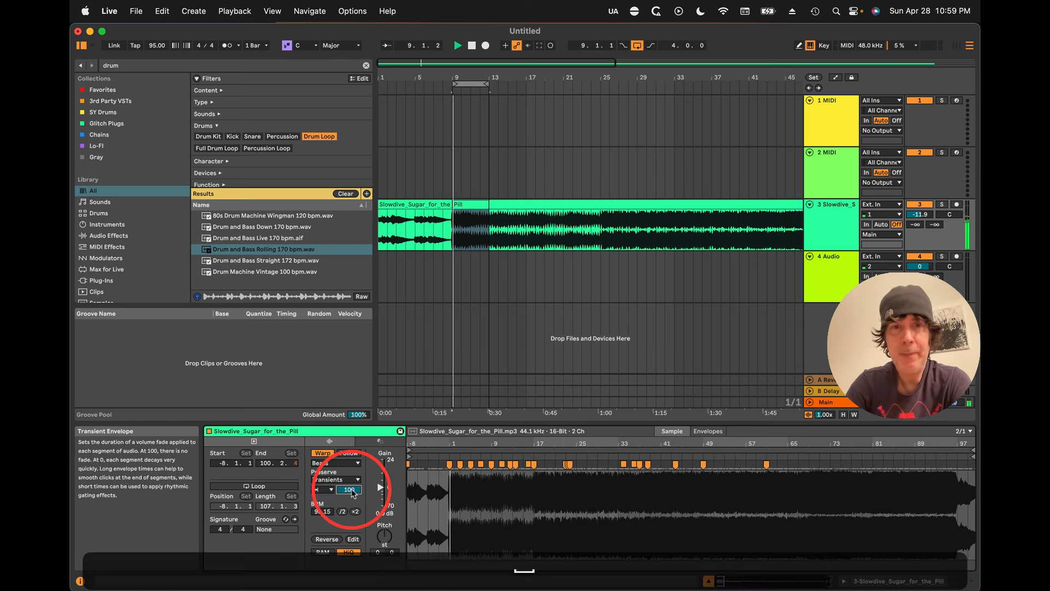
pyautogui.moveTo(349, 493); pyautogui.dragTo(350, 493)
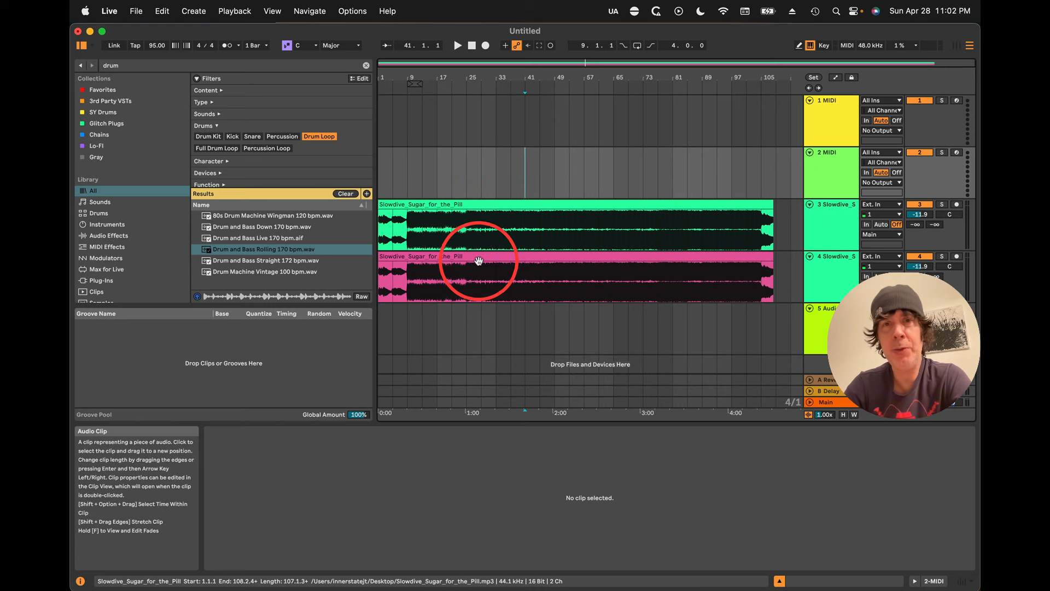
# Step: Select both Slowdive clips, add five warp markers to them together between about bars 9 and 48, and inspect the green clip's markers
pyautogui.click(514, 259)
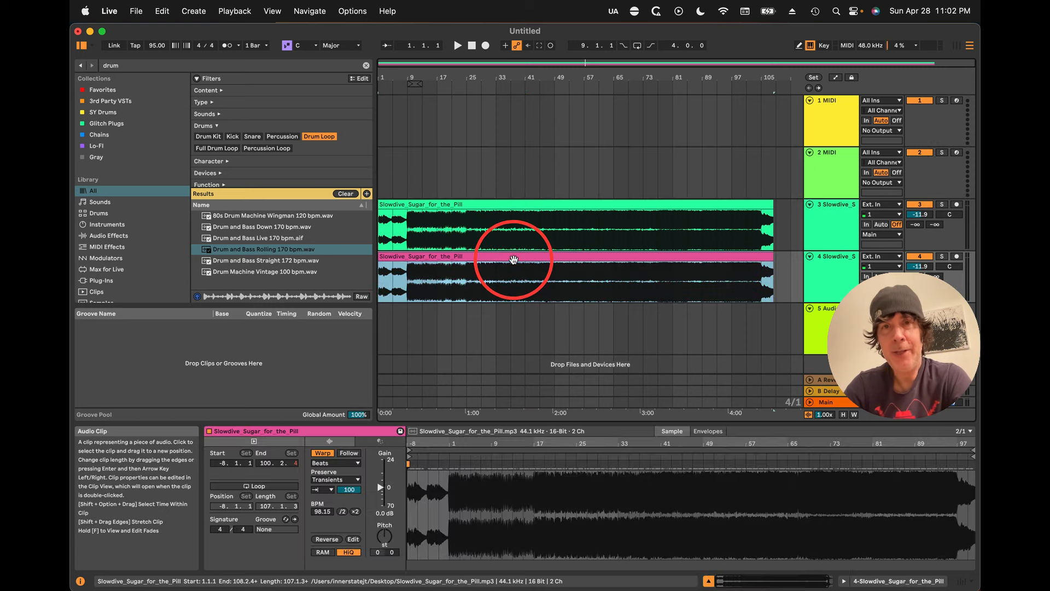
pyautogui.press('shift')
pyautogui.keyDown('shift'); pyautogui.click(495, 204); pyautogui.keyUp('shift')
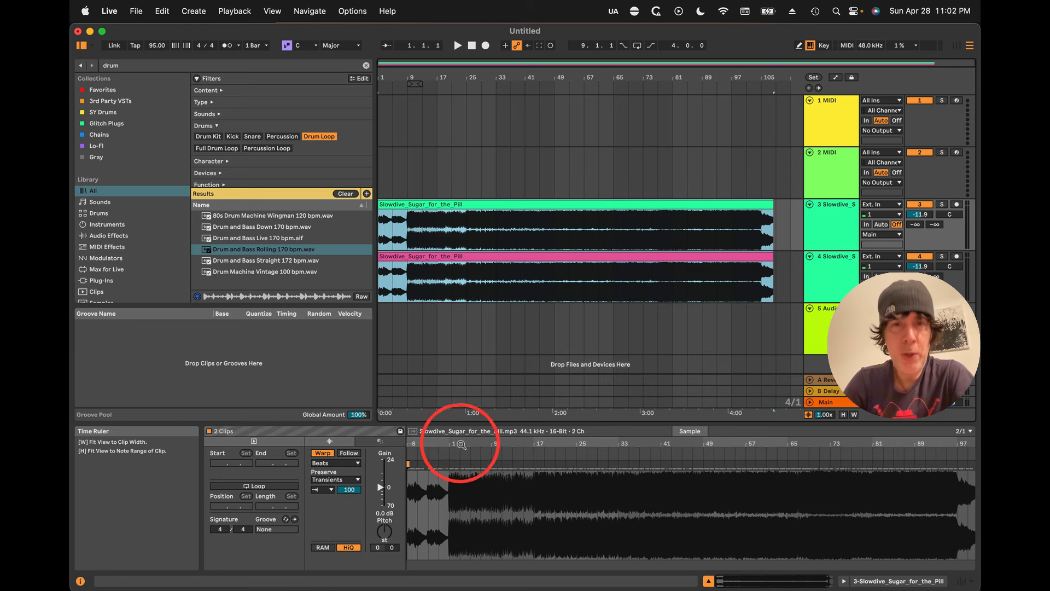
pyautogui.doubleClick(493, 463)
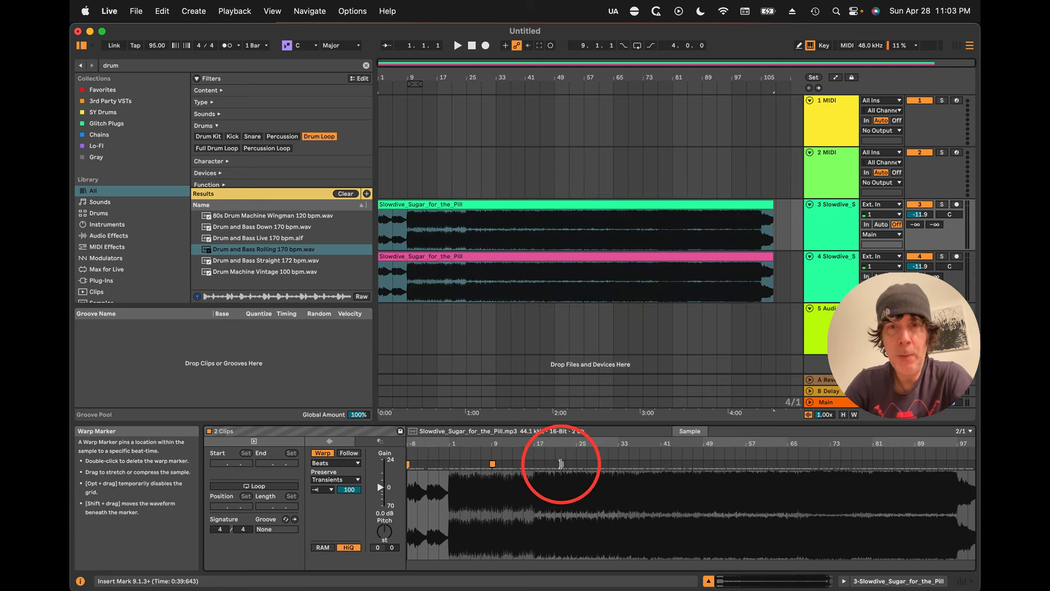
pyautogui.doubleClick(552, 464)
pyautogui.doubleClick(600, 464)
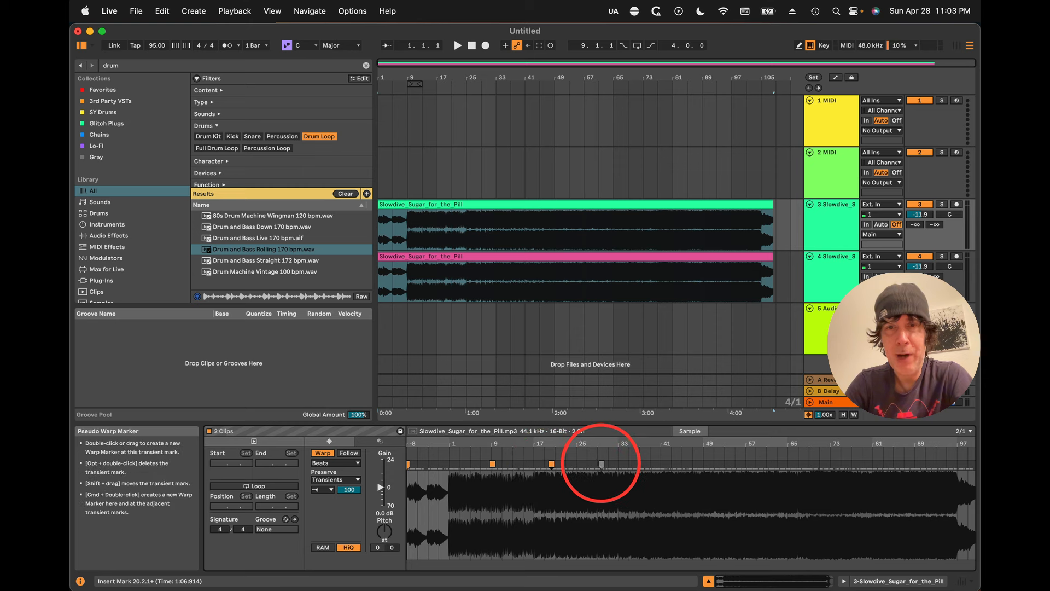
pyautogui.doubleClick(662, 464)
pyautogui.doubleClick(703, 464)
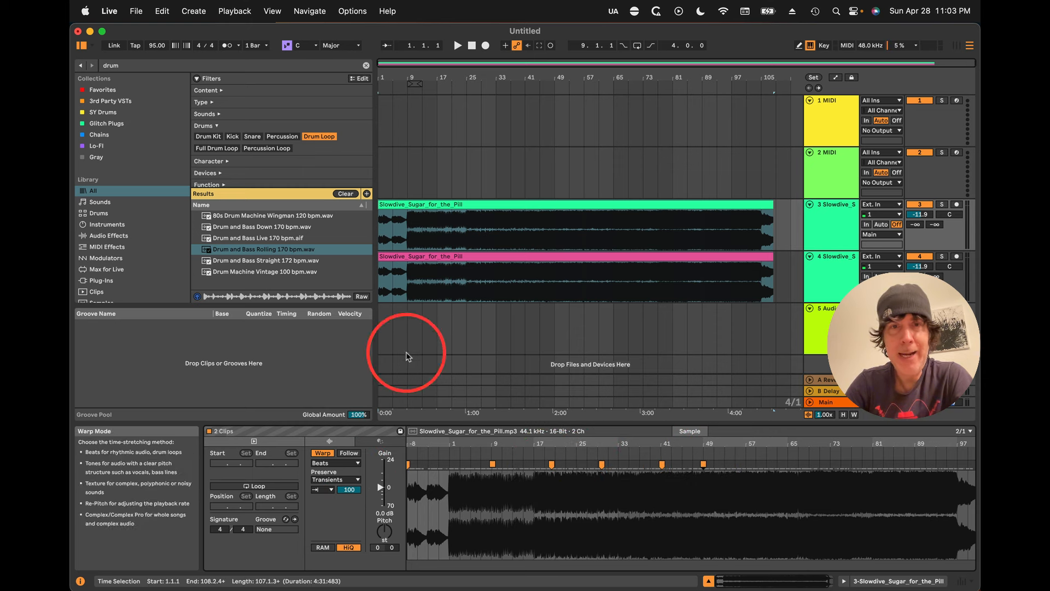
pyautogui.click(463, 205)
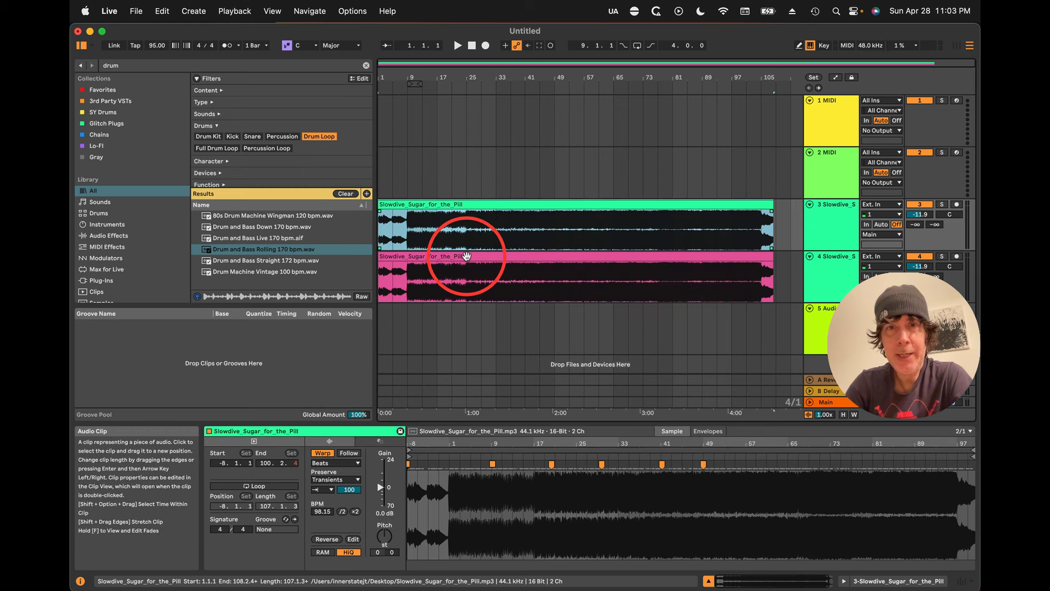
# Step: Select the two Slowdive clips in turn and shorten the end of the green clip to about bar 104
pyautogui.click(465, 256)
pyautogui.click(460, 205)
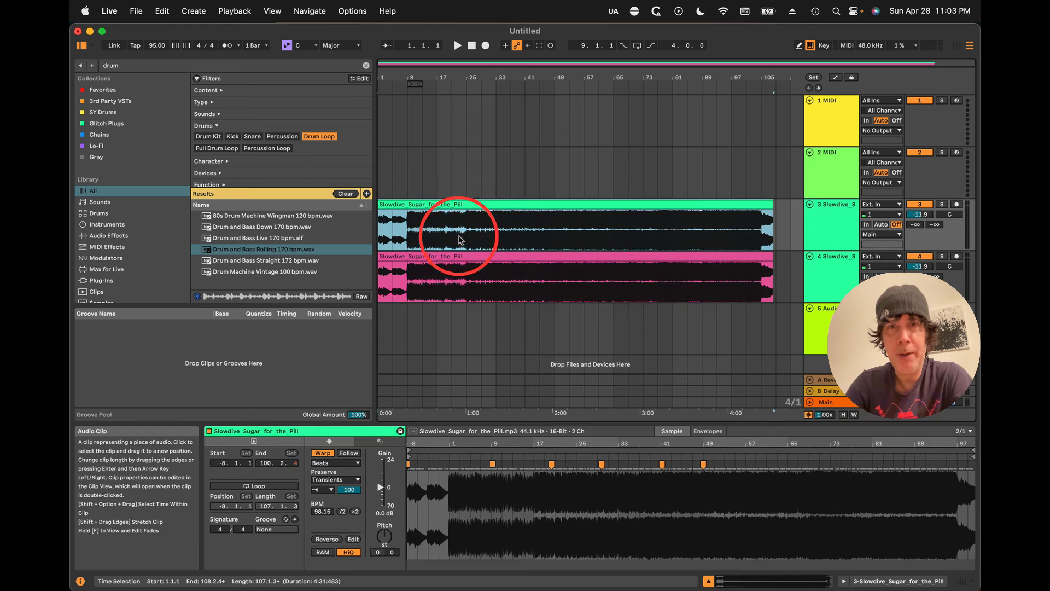
pyautogui.click(459, 256)
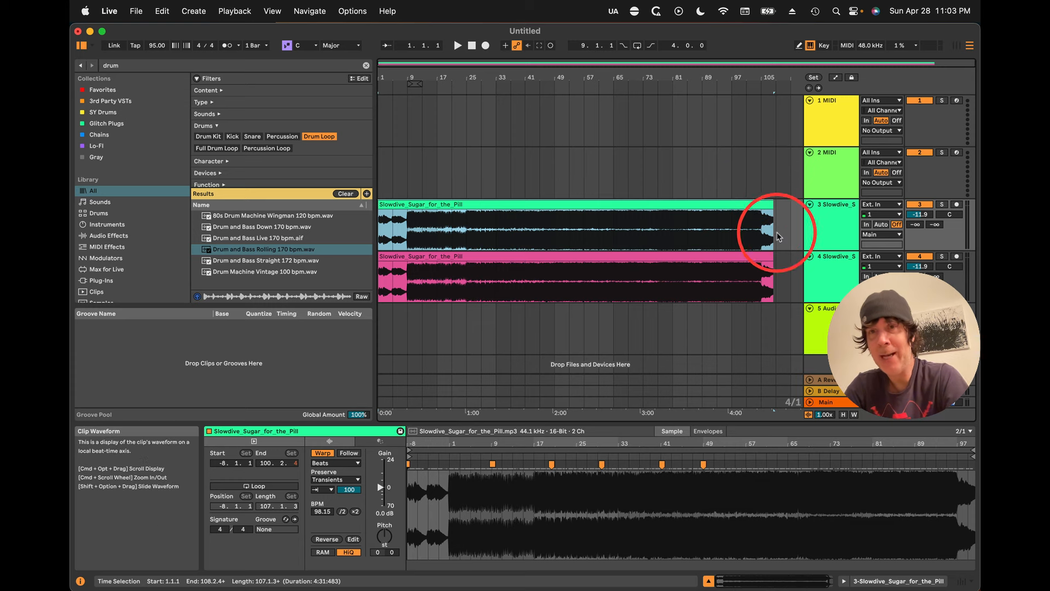
pyautogui.moveTo(773, 205); pyautogui.dragTo(751, 205)
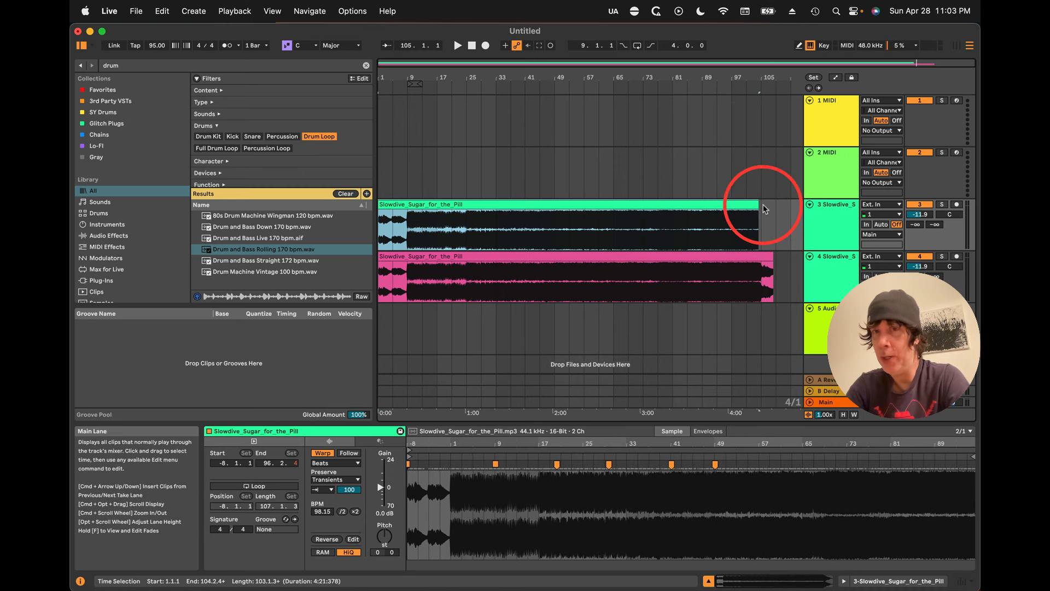
# Step: Select the pink and green Slowdive clips together and consolidate them over the same time range
pyautogui.click(763, 257)
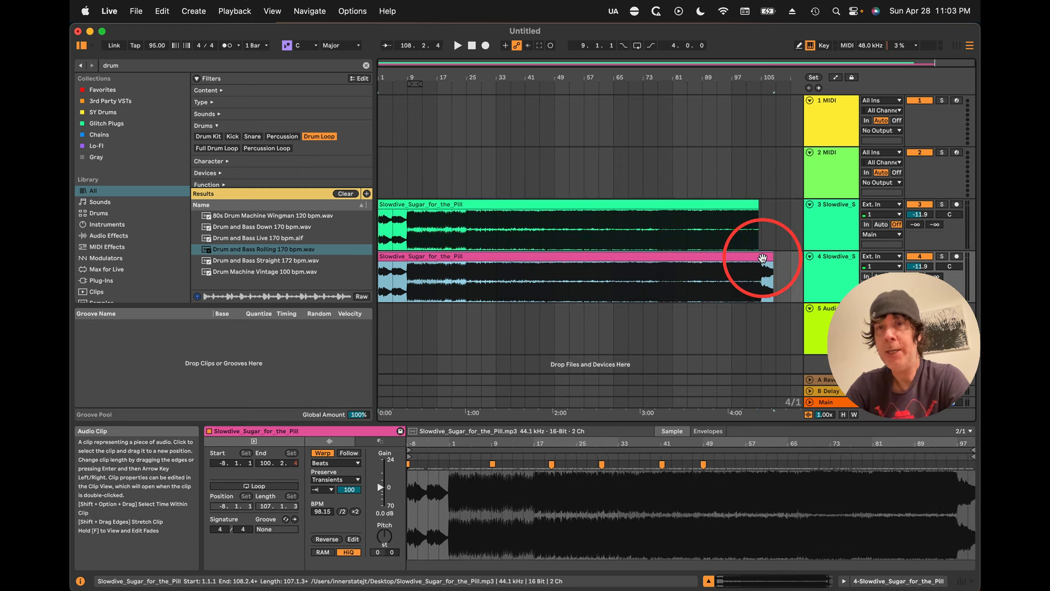
pyautogui.keyDown('shift'); pyautogui.click(723, 205); pyautogui.keyUp('shift')
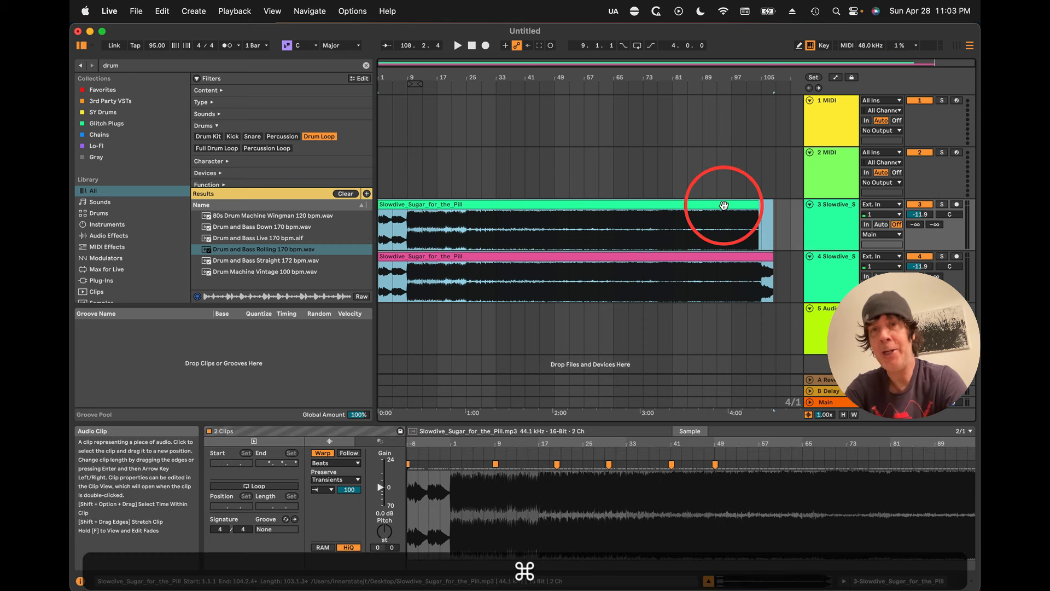
pyautogui.press('super+j')
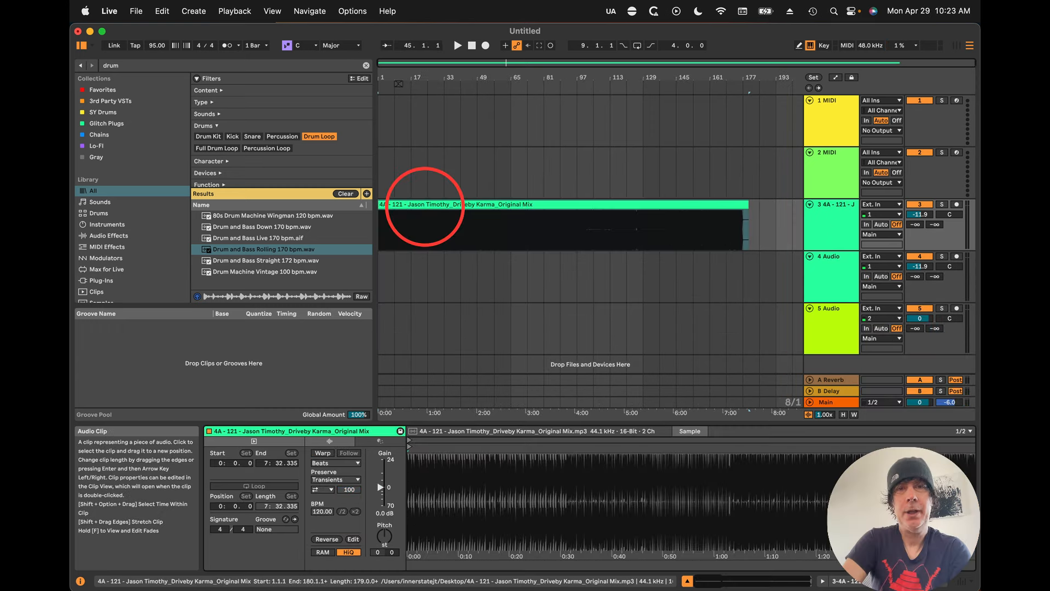
# Step: Turn on warping for the Driveby Karma clip and set the project tempo to 121 BPM
pyautogui.doubleClick(387, 77)
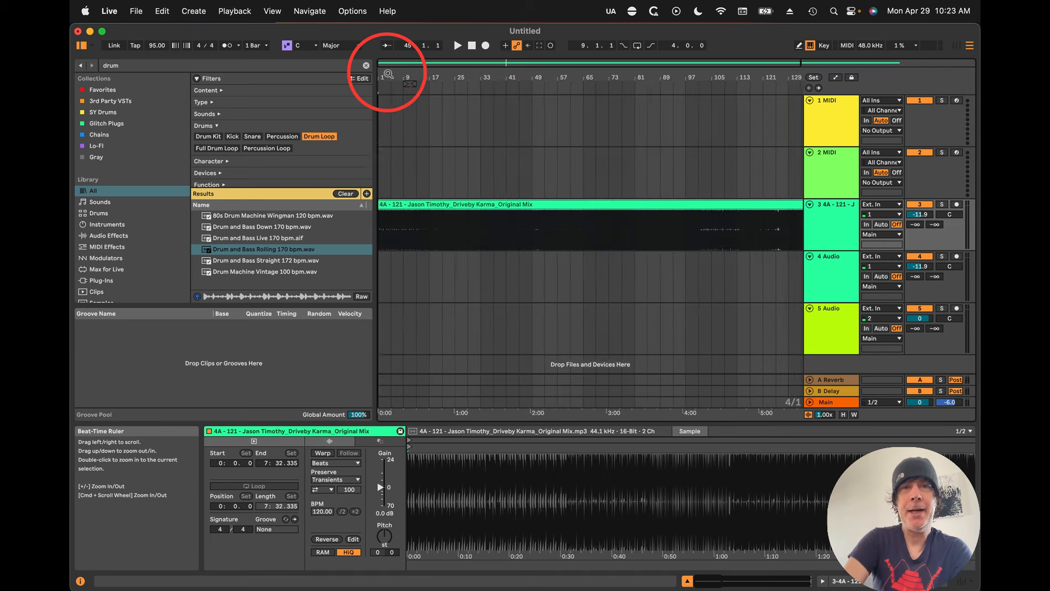
pyautogui.click(465, 205)
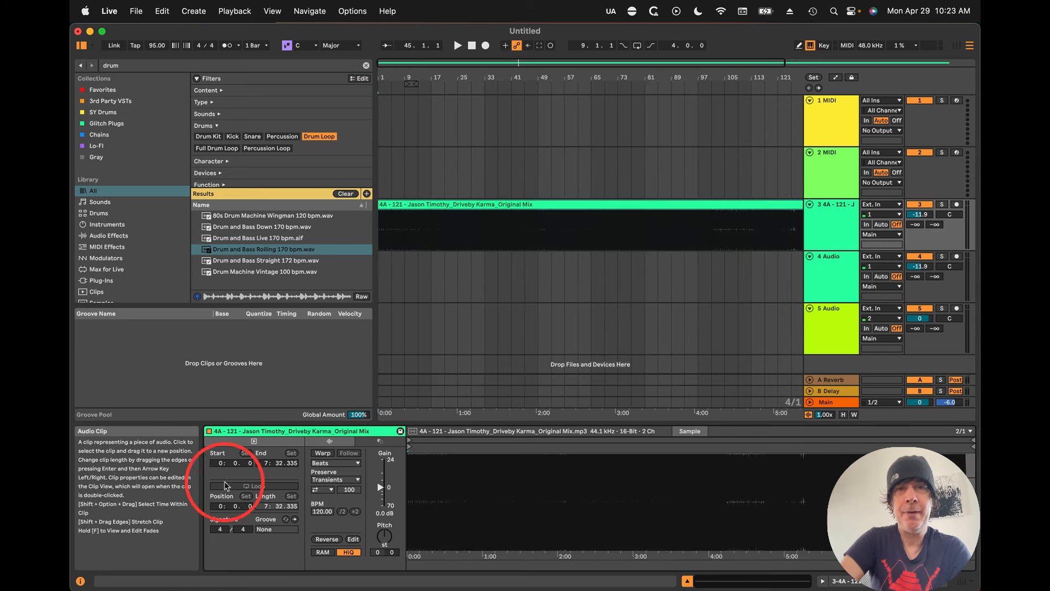
pyautogui.click(313, 457)
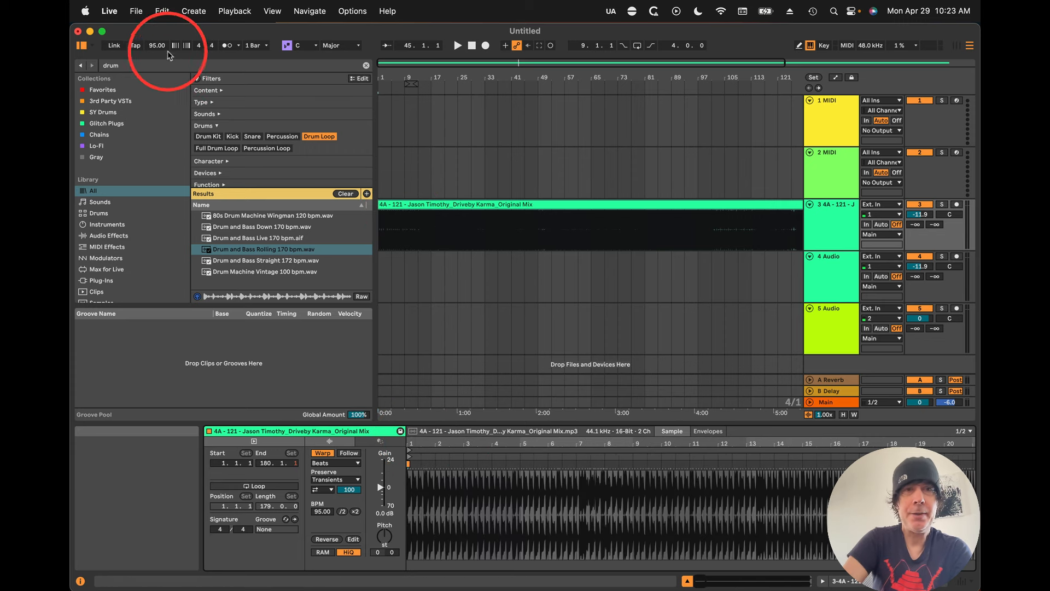
pyautogui.doubleClick(151, 48)
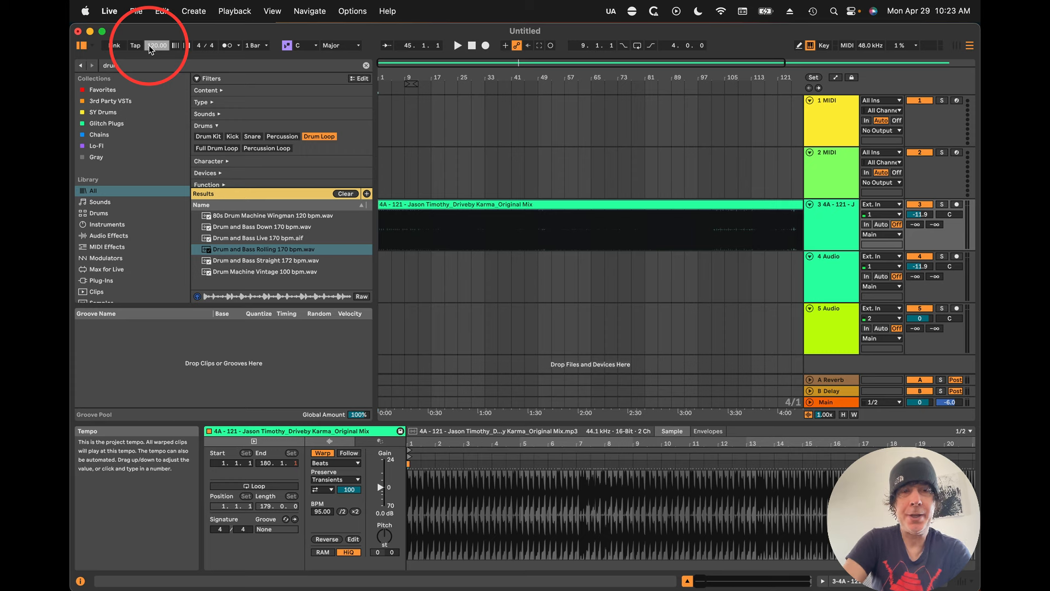
pyautogui.write('2')
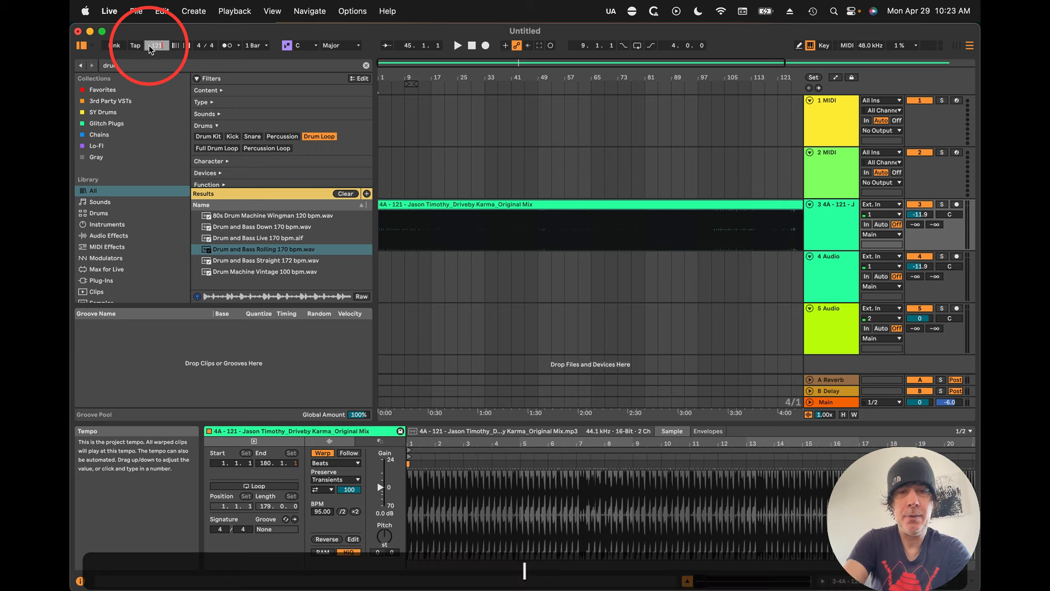
# Step: Set the segment BPM of the Driveby Karma clip to 121
pyautogui.click(320, 513)
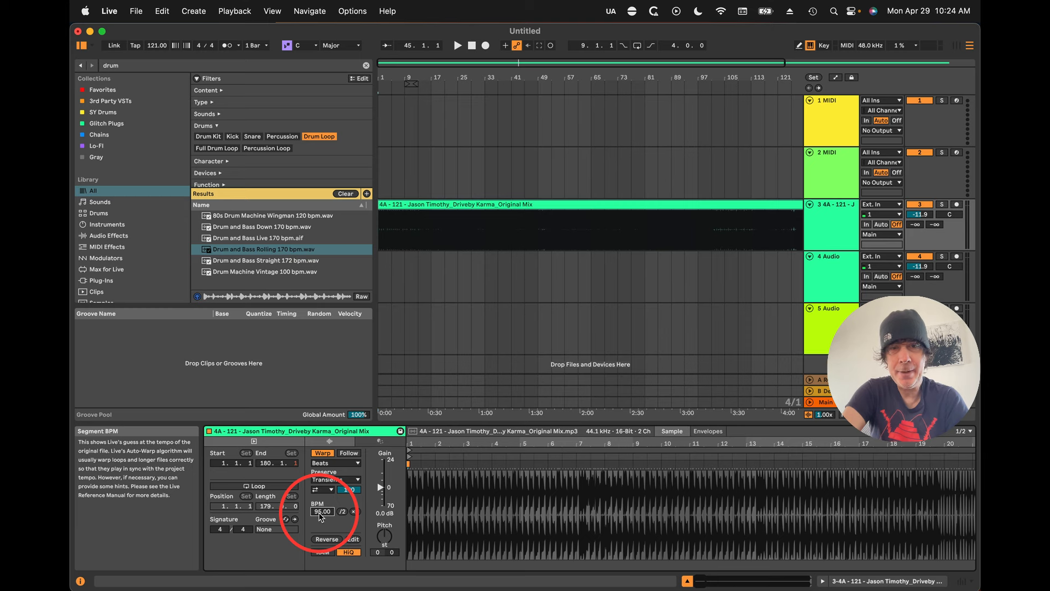
pyautogui.write('12')
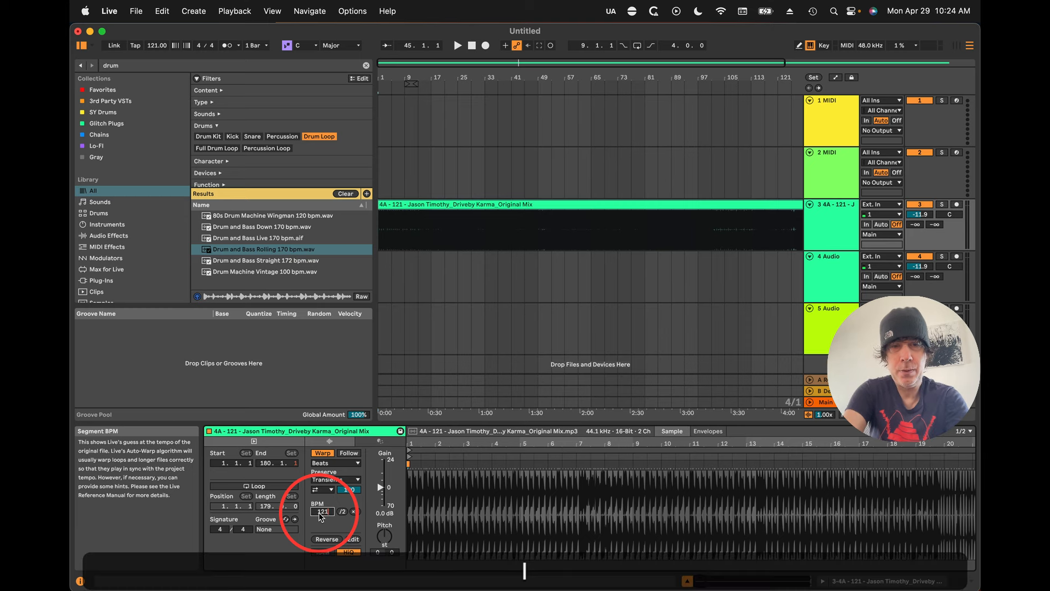
pyautogui.write('1')
pyautogui.press('Return')
# Step: Add a warp marker on the song's first kick transient and make that point 1.1.1
pyautogui.moveTo(411, 441); pyautogui.dragTo(412, 444)
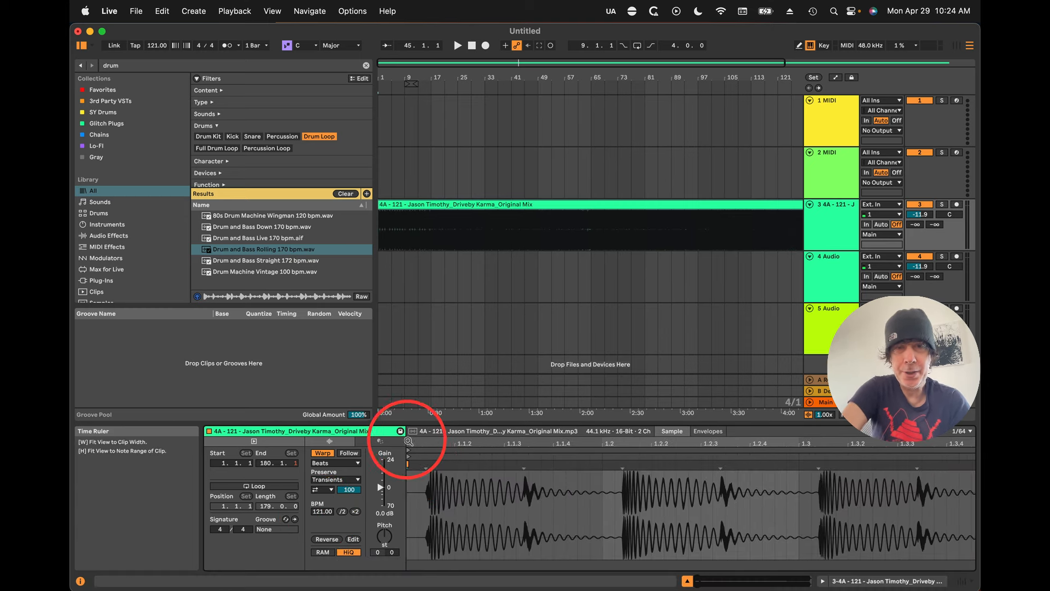
pyautogui.click(424, 466)
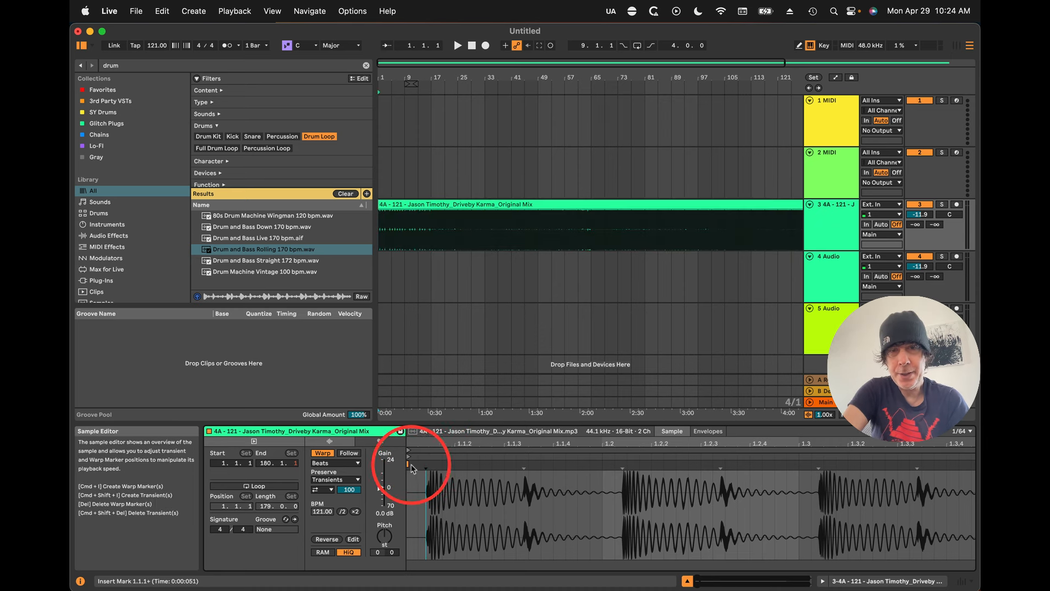
pyautogui.doubleClick(426, 463)
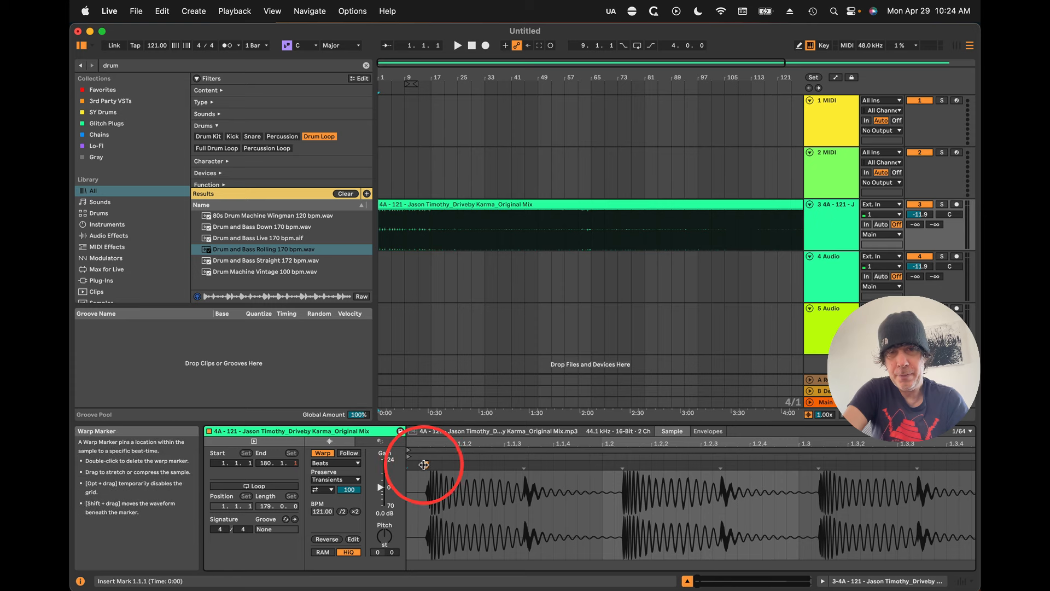
pyautogui.rightClick(424, 463)
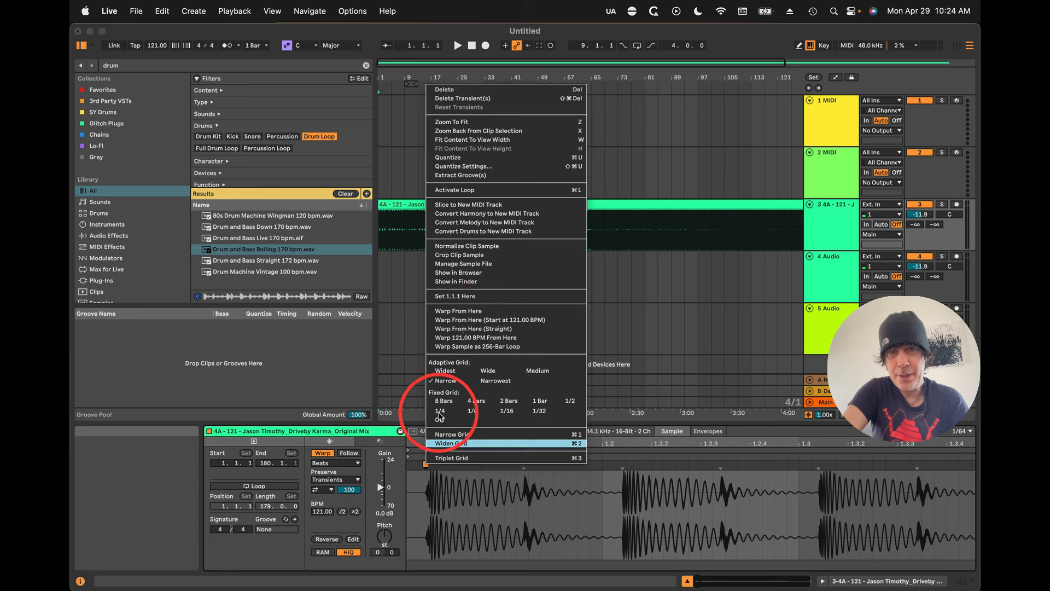
pyautogui.click(473, 297)
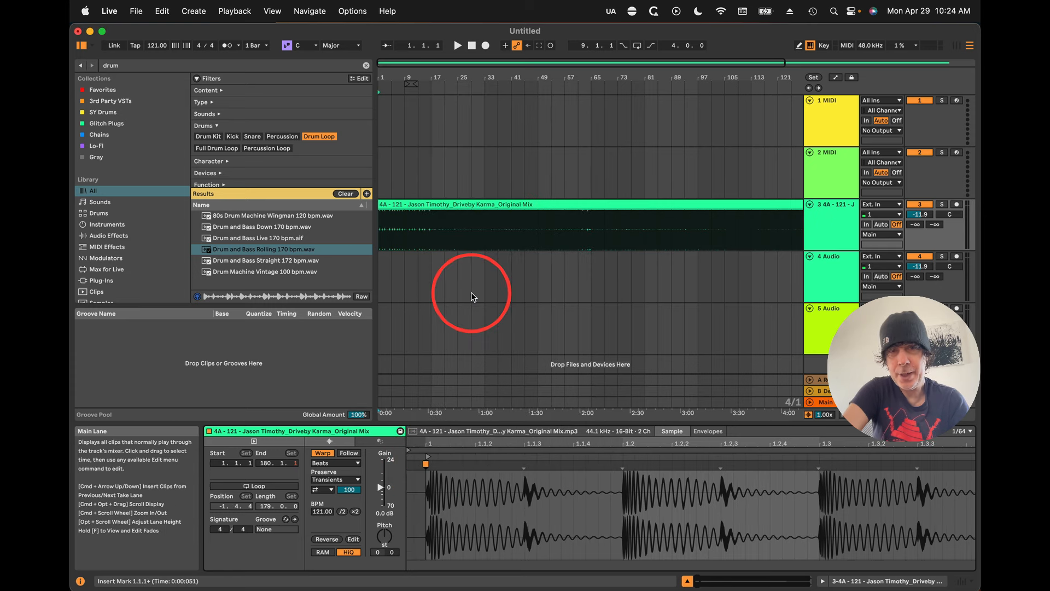
# Step: Move the clip's loop start to 1.1.1 and extend its loop end and end marker to 229.1.1
pyautogui.click(406, 449)
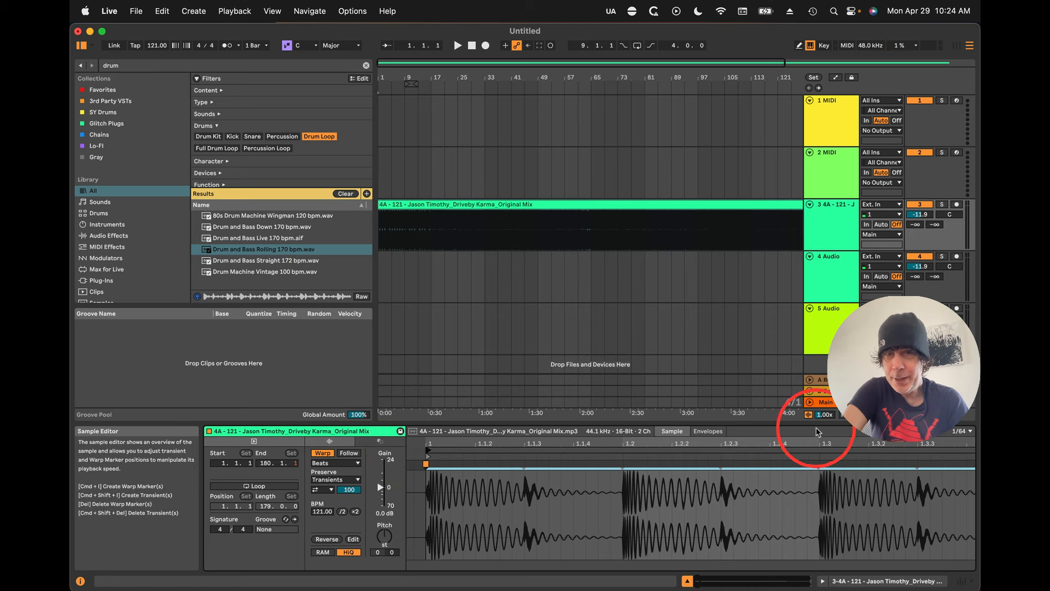
pyautogui.moveTo(814, 437); pyautogui.dragTo(408, 449)
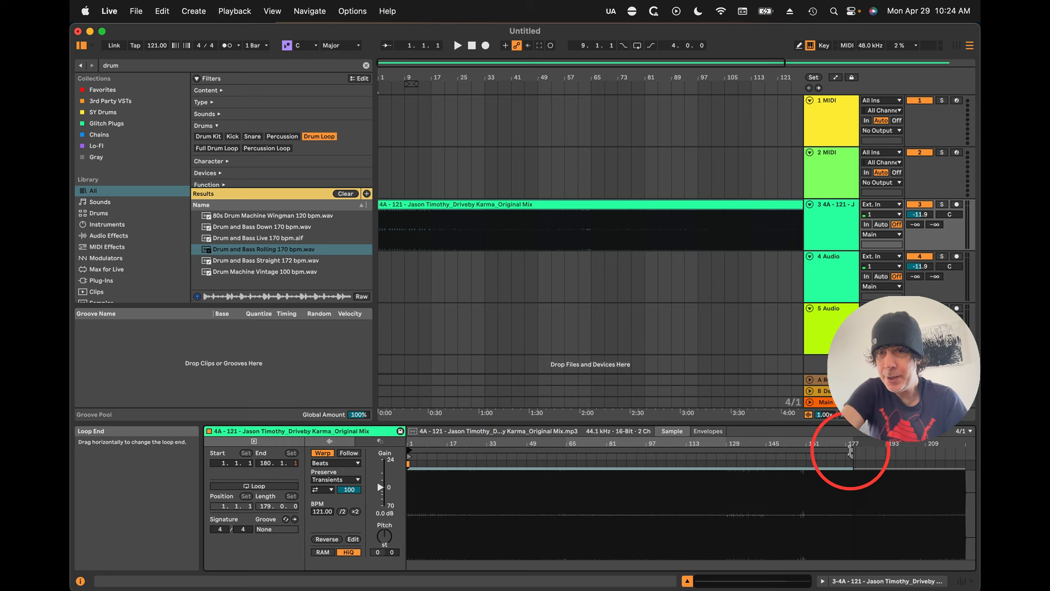
pyautogui.moveTo(851, 463); pyautogui.dragTo(953, 464)
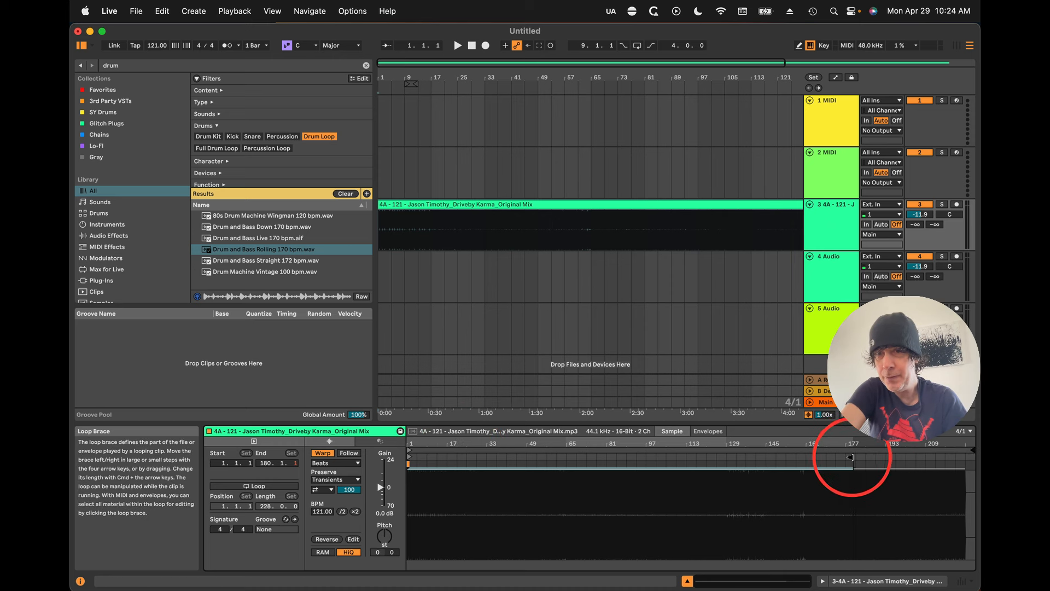
pyautogui.moveTo(852, 455)
pyautogui.mouseDown()
pyautogui.moveTo(970, 455)
pyautogui.moveTo(960, 441)
pyautogui.mouseUp()
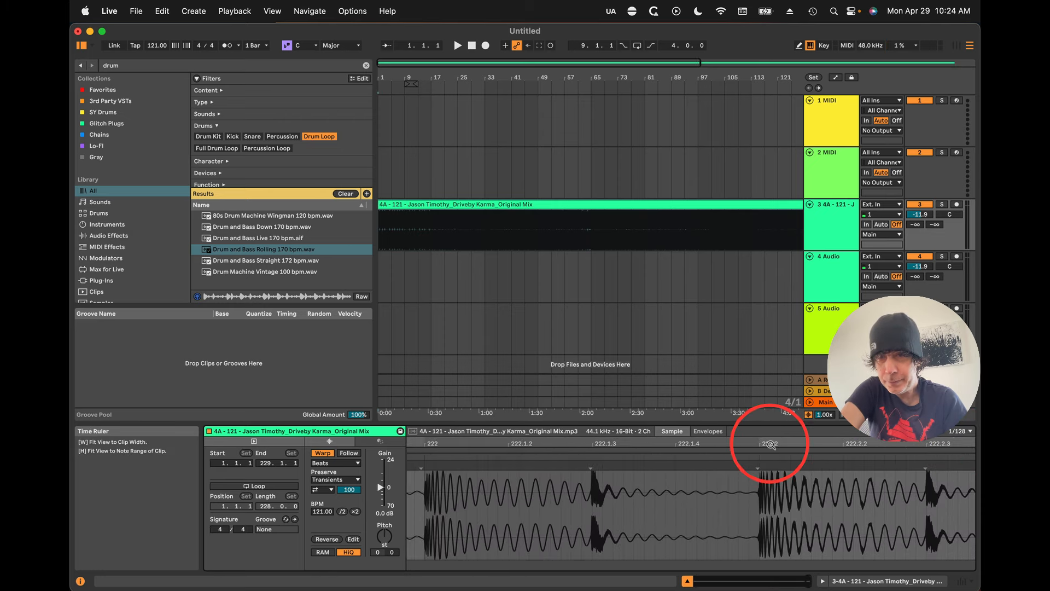
# Step: Add a warp marker at the start of the last kick near the end of the song, at 224.4
pyautogui.moveTo(759, 441); pyautogui.dragTo(758, 442)
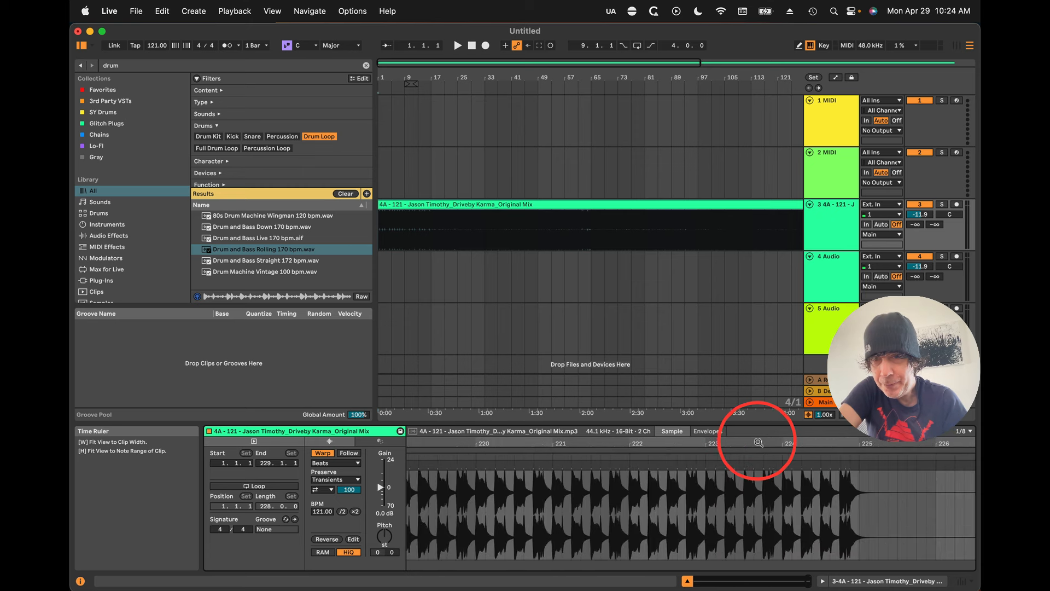
pyautogui.moveTo(840, 438); pyautogui.dragTo(841, 444)
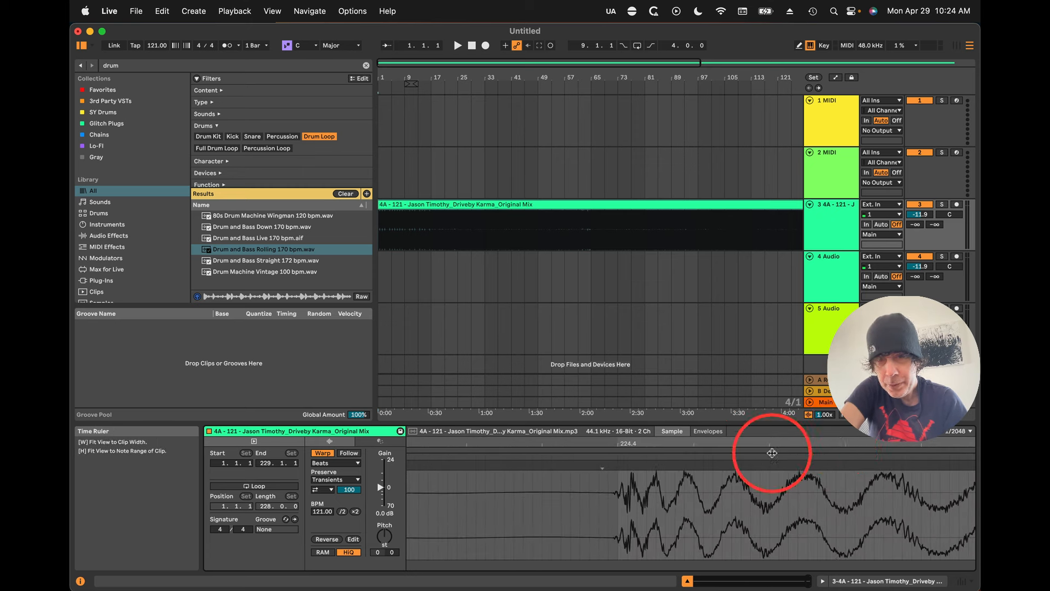
pyautogui.click(618, 463)
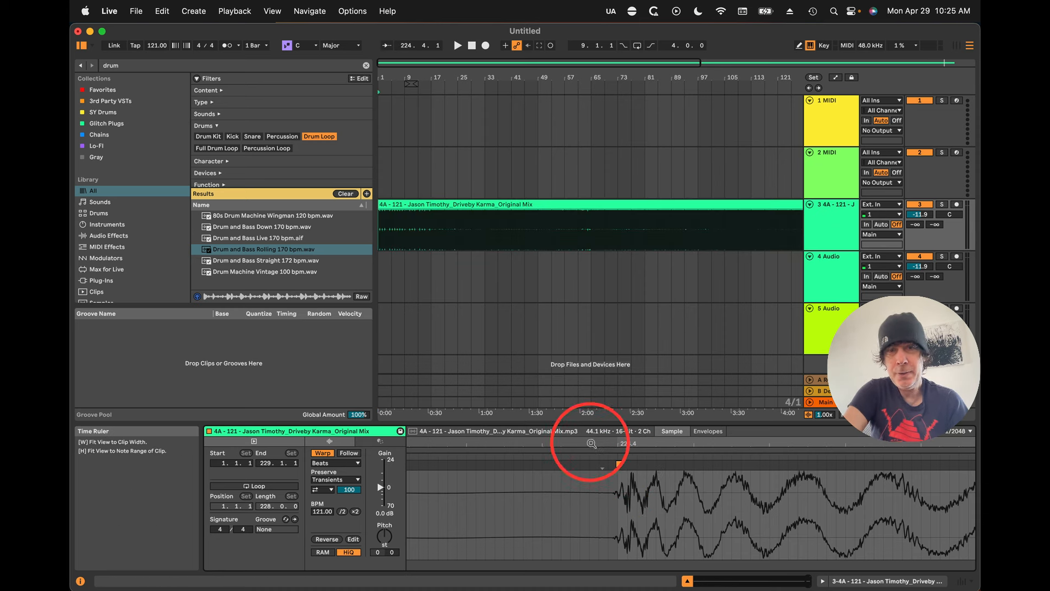
pyautogui.moveTo(591, 443)
pyautogui.mouseDown()
pyautogui.moveTo(585, 388)
pyautogui.moveTo(591, 441)
pyautogui.mouseUp()
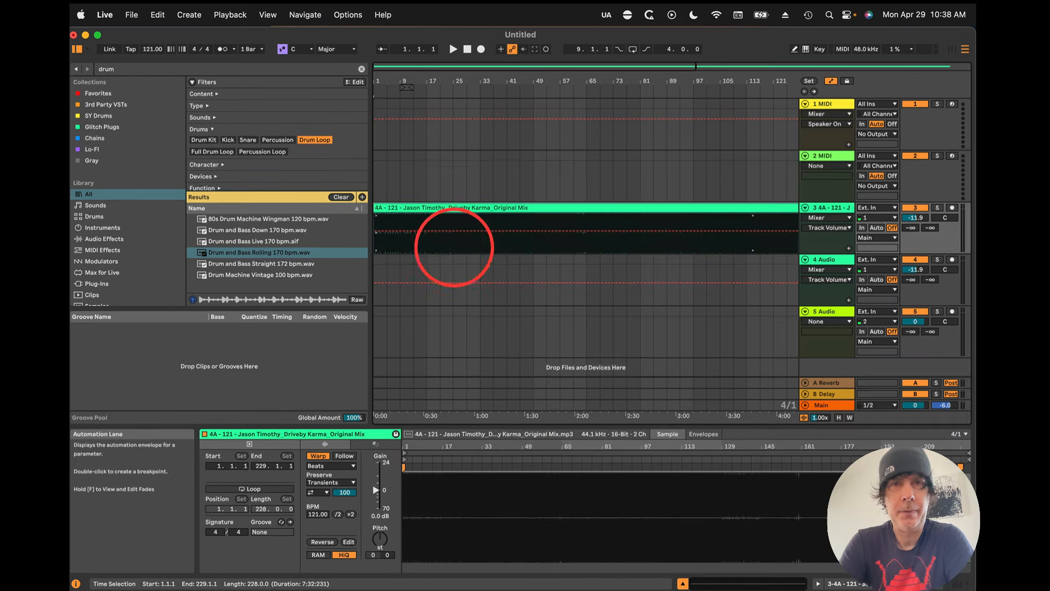
# Step: Create four track volume breakpoints between about bars 32 and 66, setting the second to -21.0 dB, raising the third and lowering the fourth to about -27 dB
pyautogui.click(480, 231)
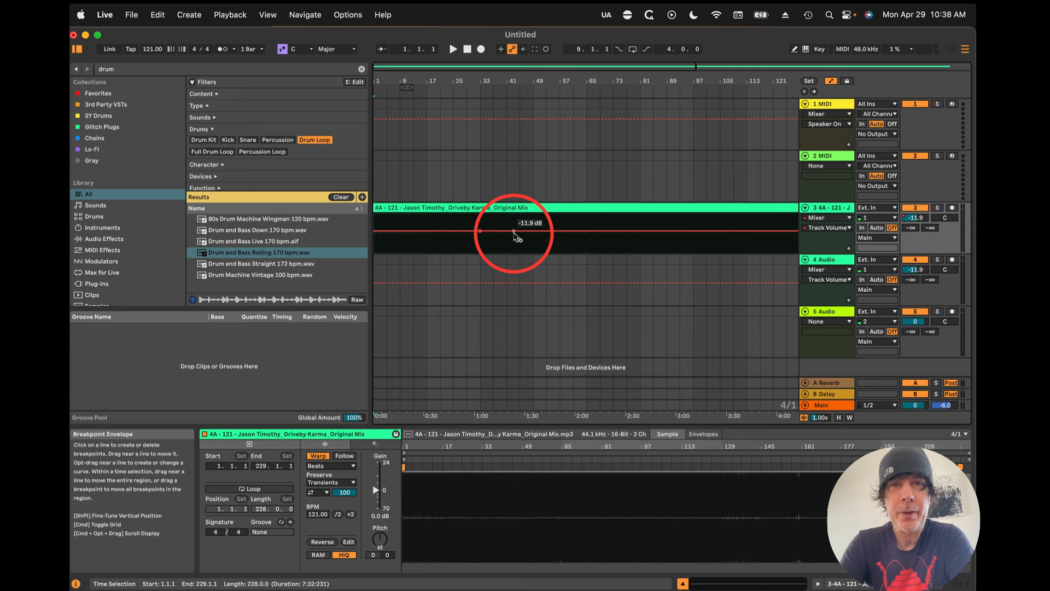
pyautogui.moveTo(513, 231); pyautogui.dragTo(514, 239)
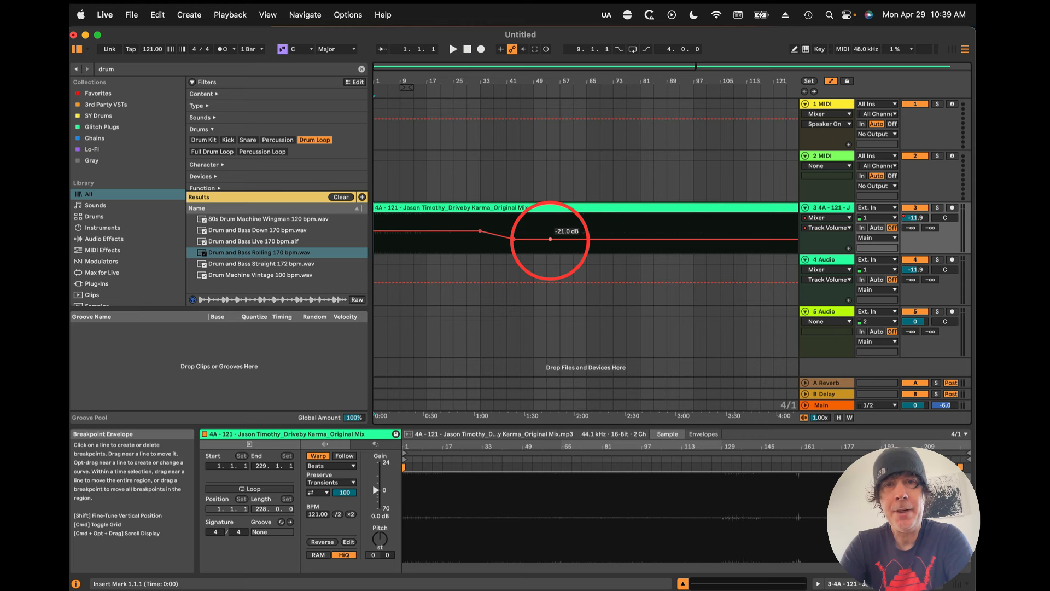
pyautogui.moveTo(551, 239); pyautogui.dragTo(596, 239)
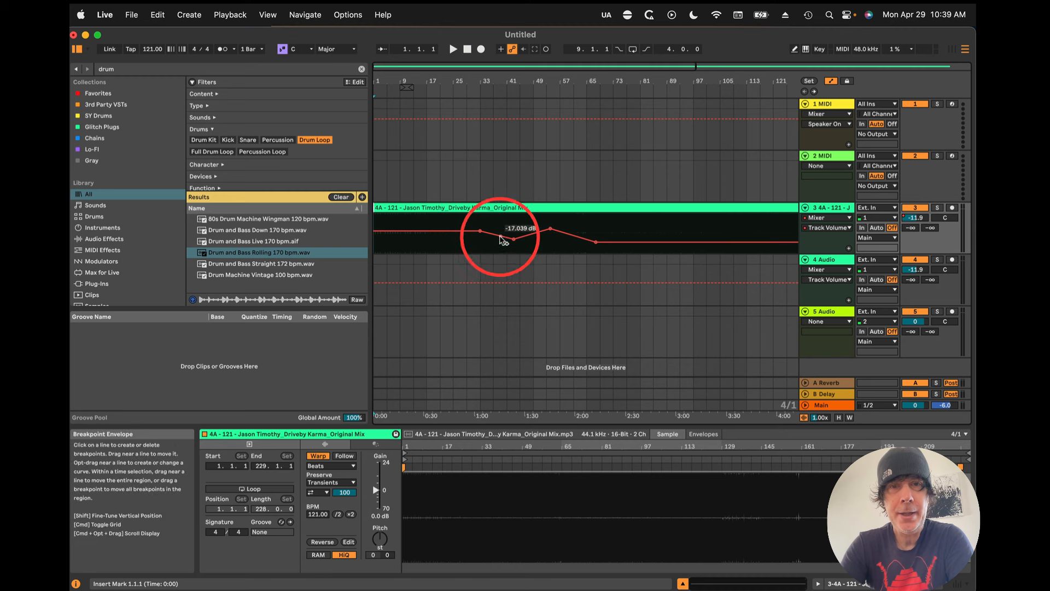
pyautogui.press('alt')
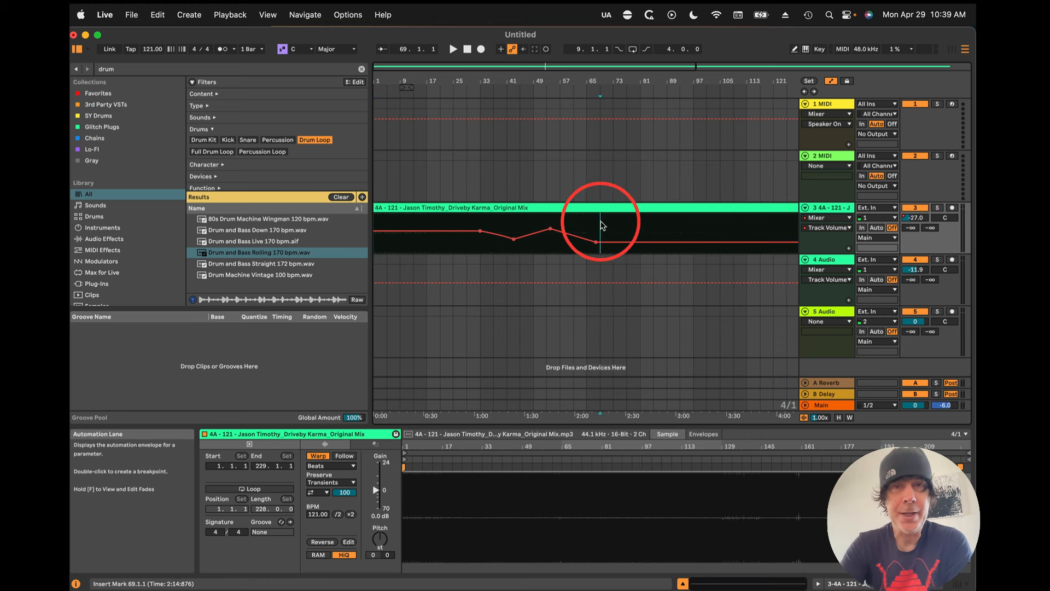
# Step: Select bars 69 to 81 of the track volume automation, try the square shape, and insert the descending ramp shape instead
pyautogui.moveTo(601, 225); pyautogui.dragTo(643, 226)
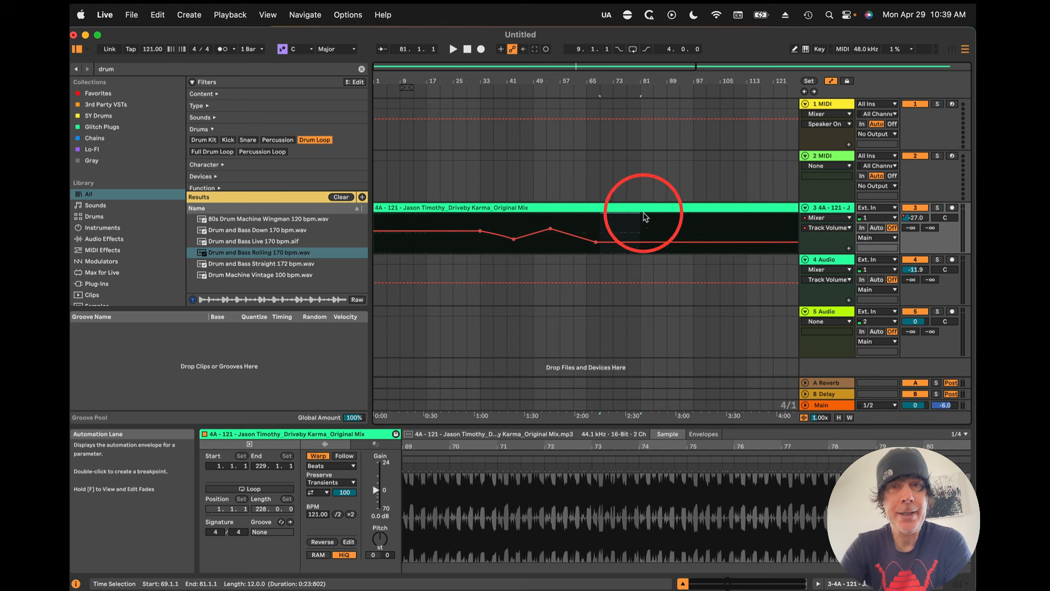
pyautogui.rightClick(623, 232)
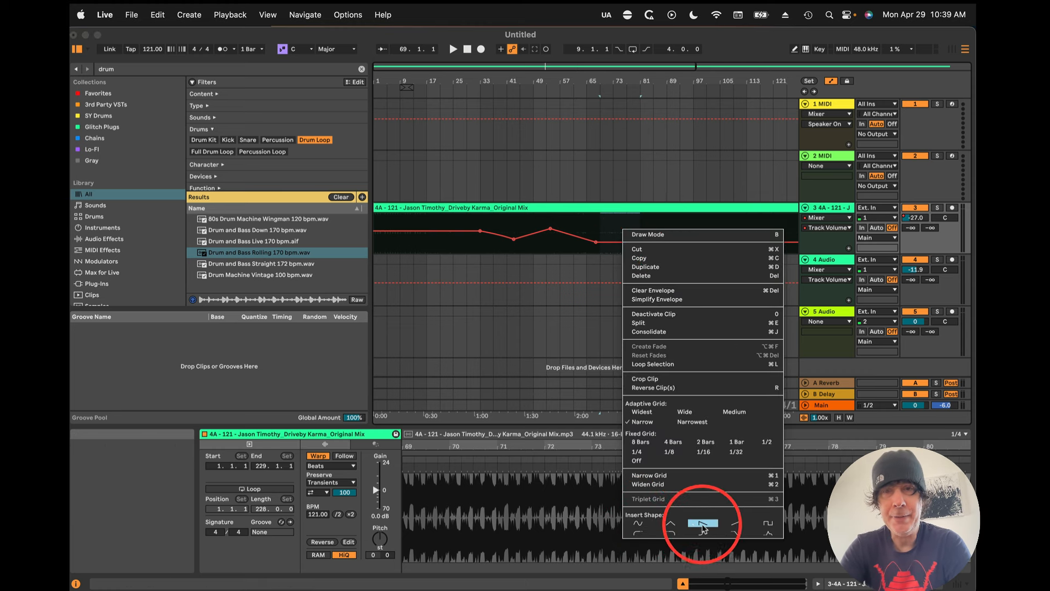
pyautogui.click(772, 524)
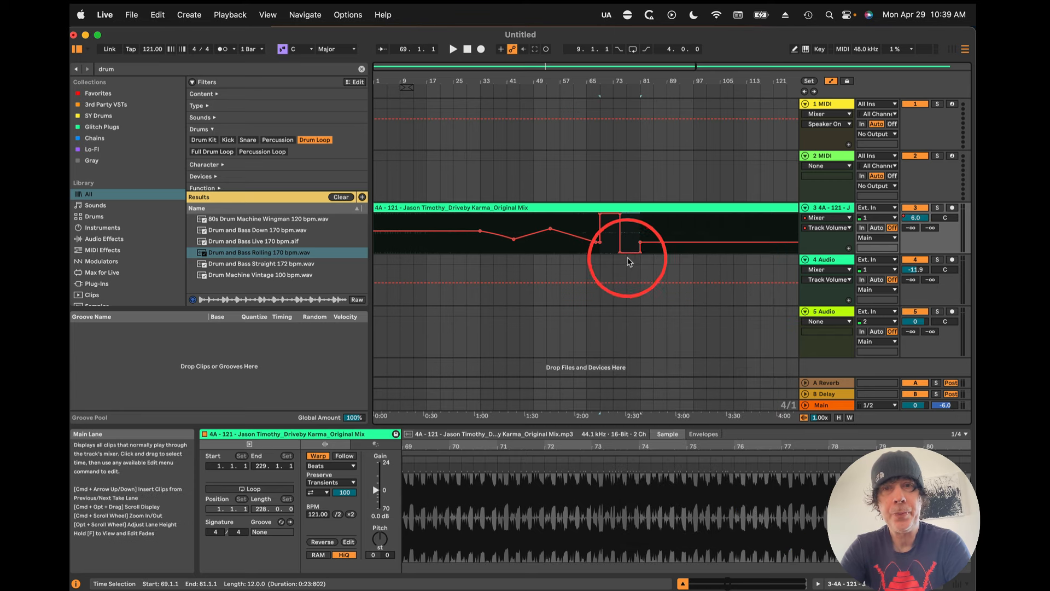
pyautogui.rightClick(614, 230)
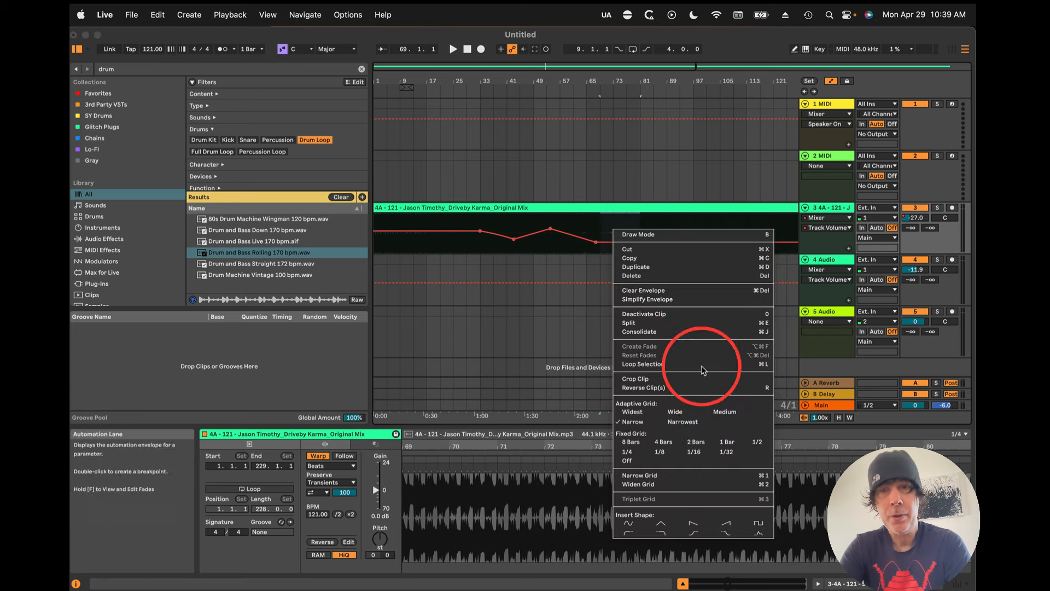
pyautogui.click(693, 523)
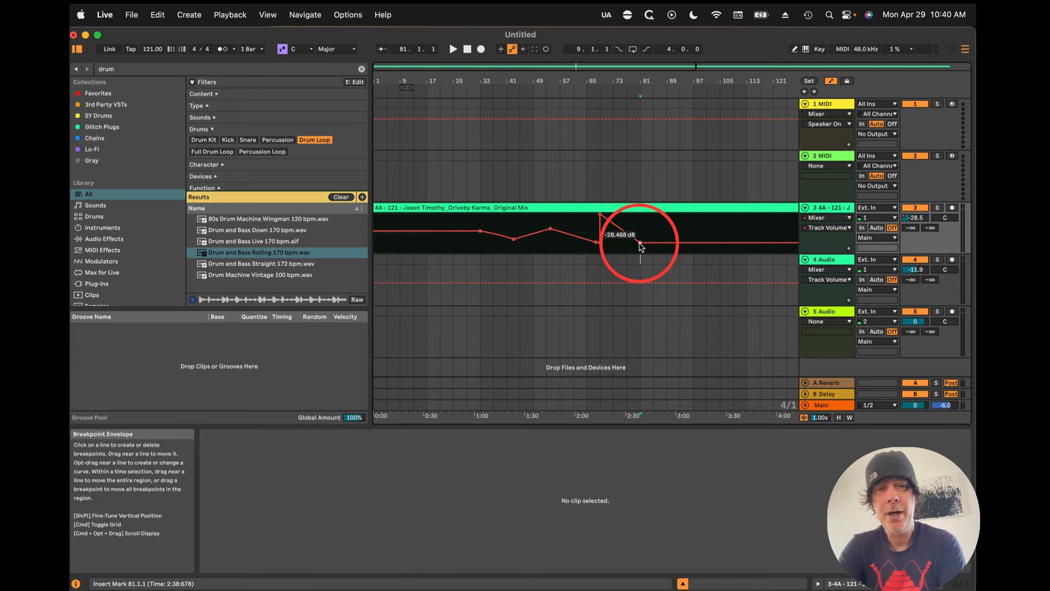
# Step: Remove the descending ramp from the track volume automation and delete the breakpoints inside the bar 33 to 61 selection
pyautogui.press('shift')
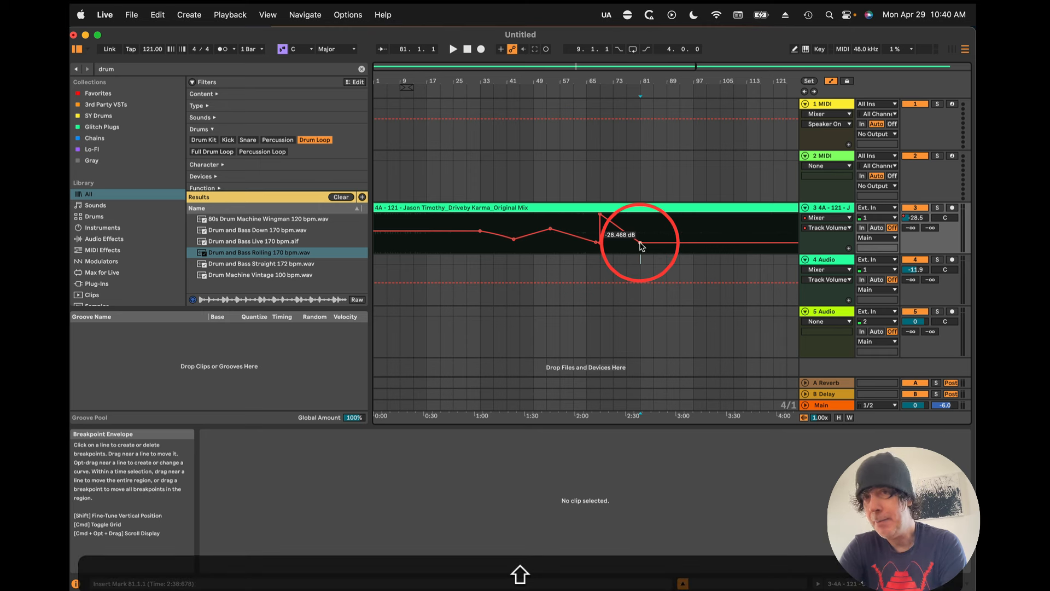
pyautogui.moveTo(627, 242); pyautogui.dragTo(600, 242)
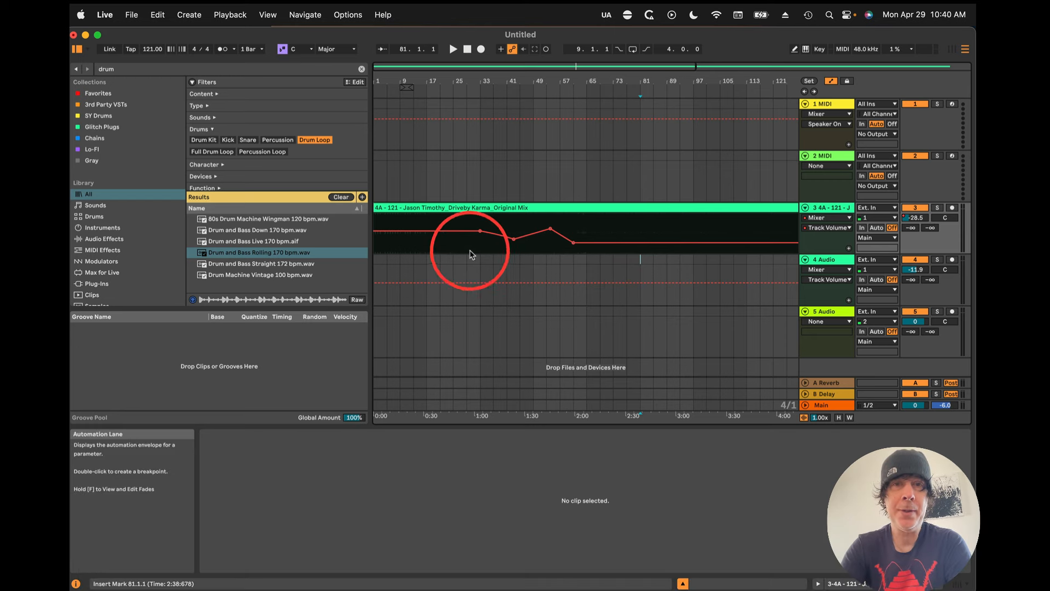
pyautogui.moveTo(483, 247); pyautogui.dragTo(570, 249)
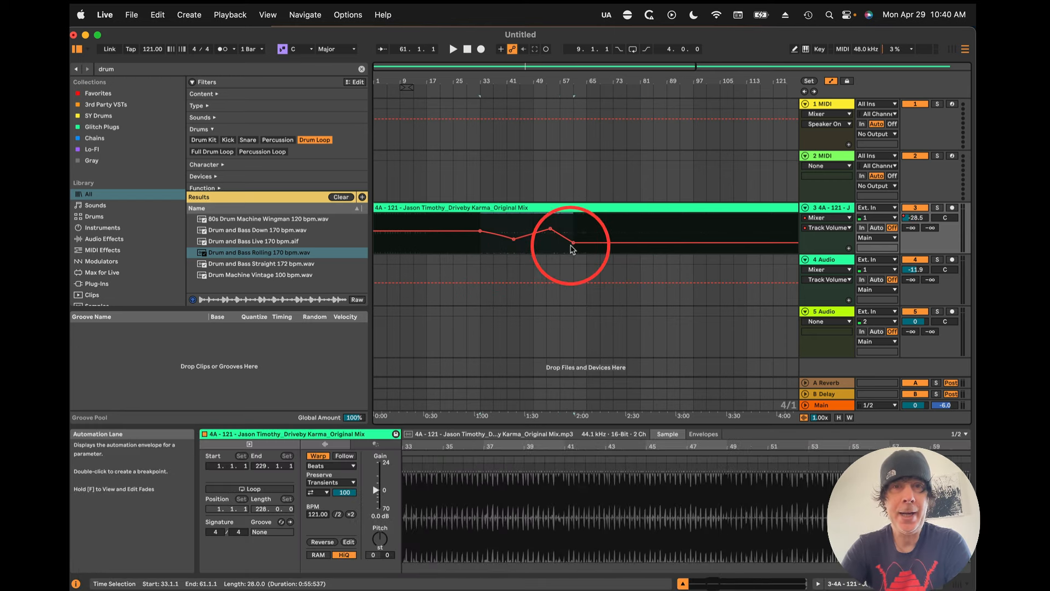
pyautogui.press('BackSpace')
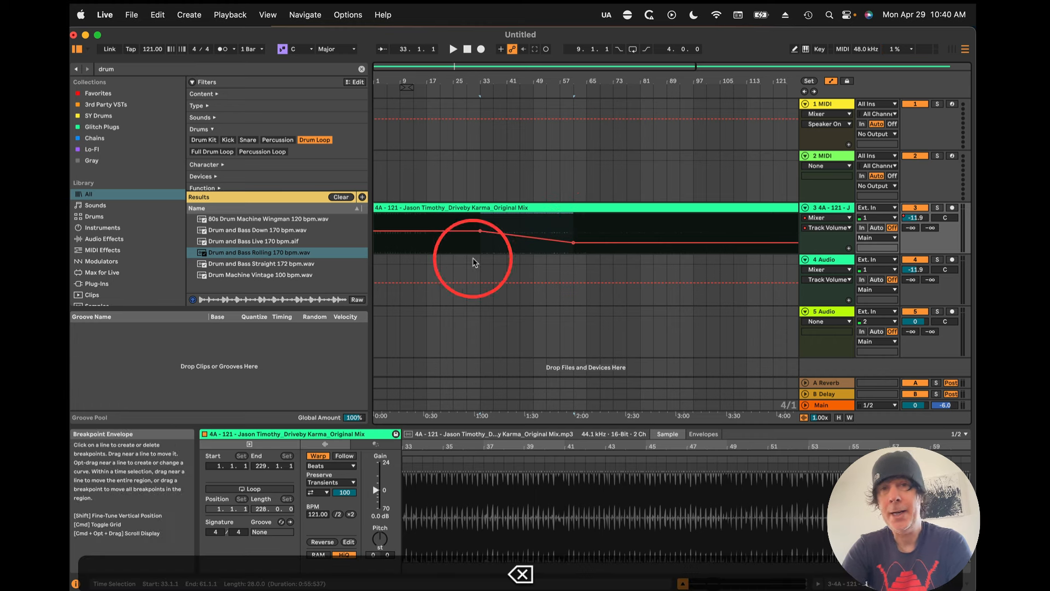
# Step: Draw stepped track volume automation freehand in 4-bar blocks between bars 69 and 89
pyautogui.press('b')
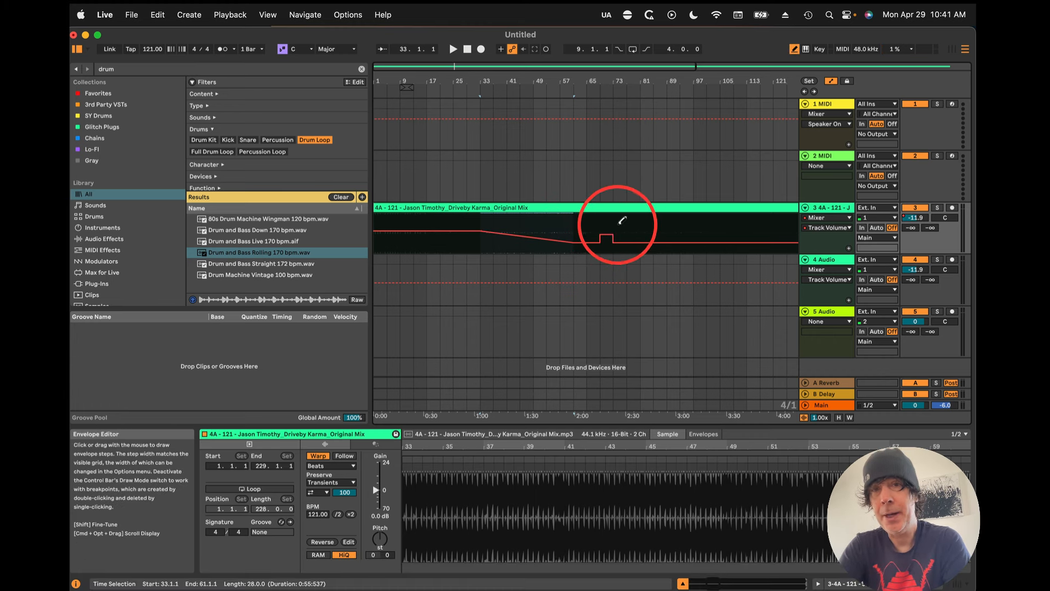
pyautogui.click(637, 234)
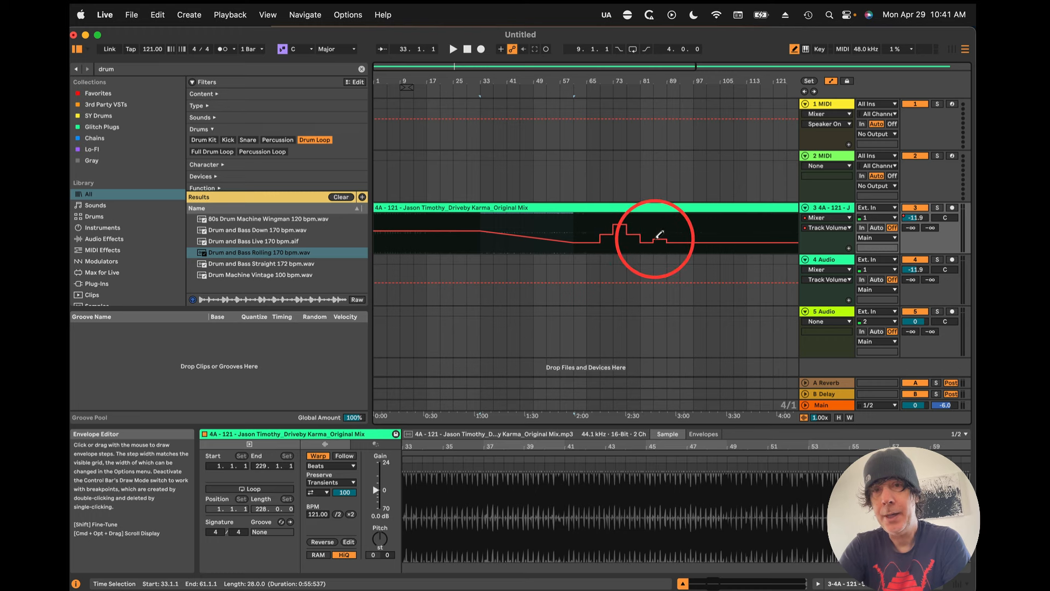
pyautogui.click(673, 251)
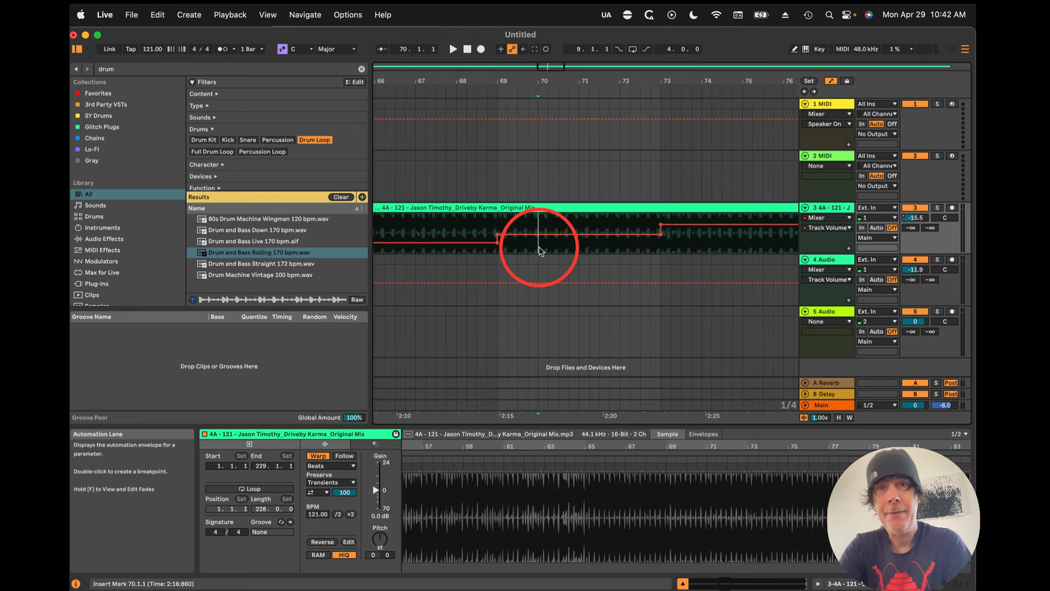
# Step: Select 70.1.1 to 71.3.1 of the song's volume automation, raise that section, and fine-tune it to about -8.7 dB
pyautogui.moveTo(539, 247); pyautogui.dragTo(605, 246)
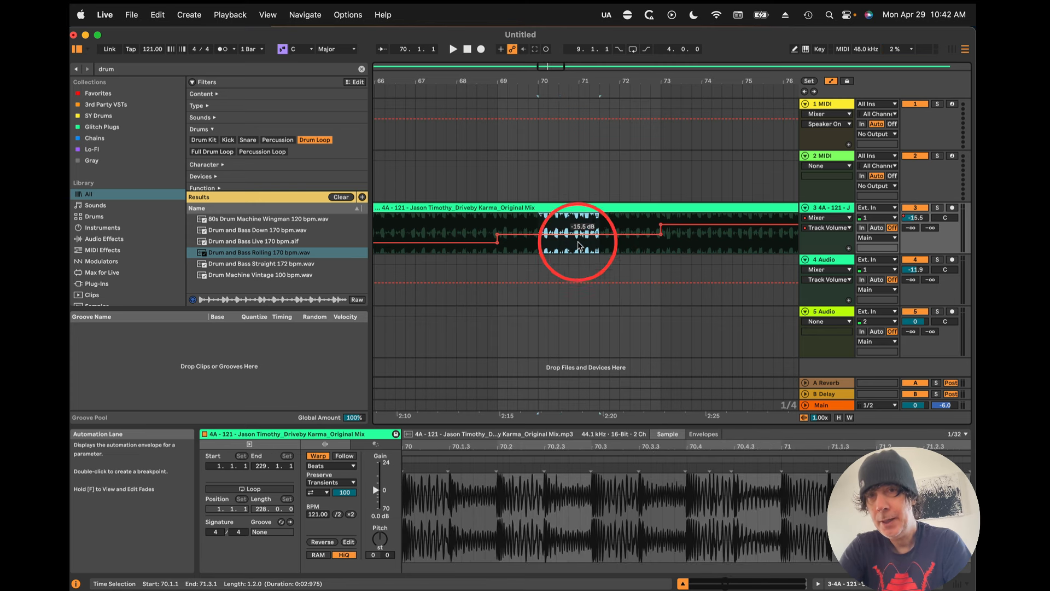
pyautogui.press('shift')
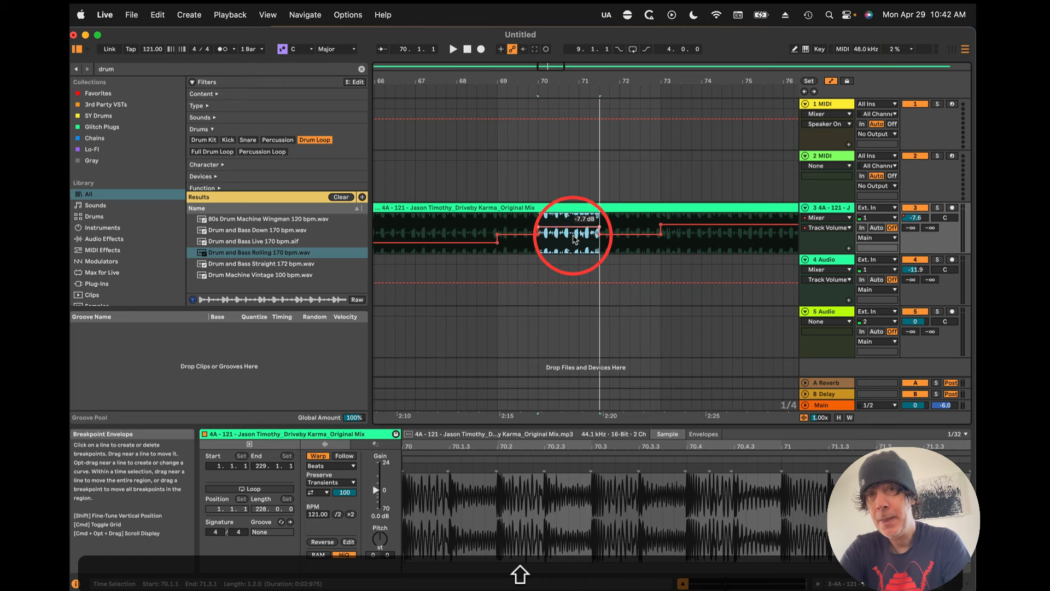
pyautogui.moveTo(574, 239); pyautogui.dragTo(575, 241)
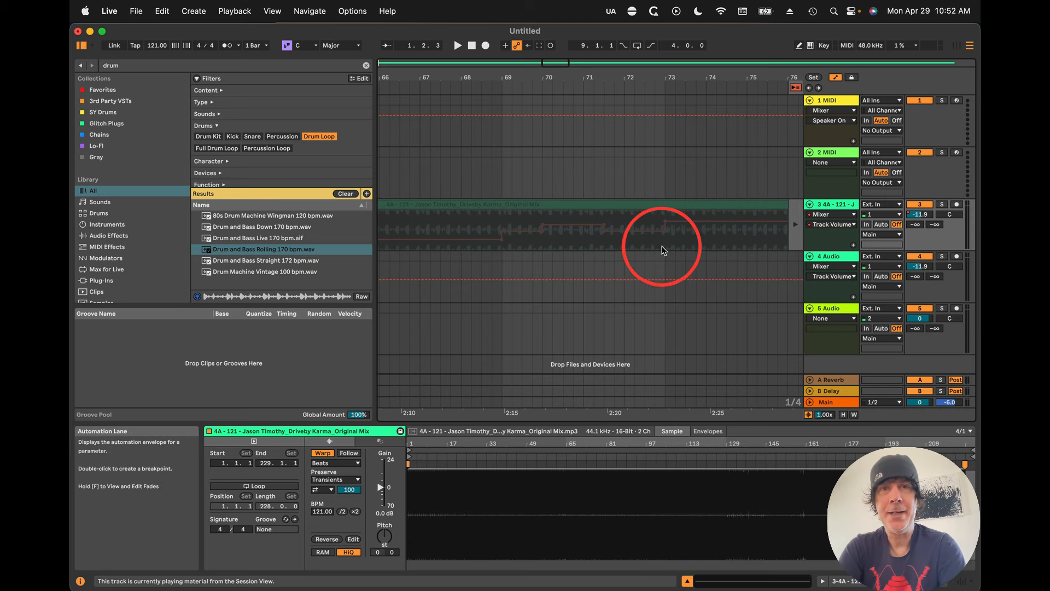
# Step: View the song clip in Session View, return to the Arrangement, and switch all tracks back to arrangement playback
pyautogui.press('Tab')
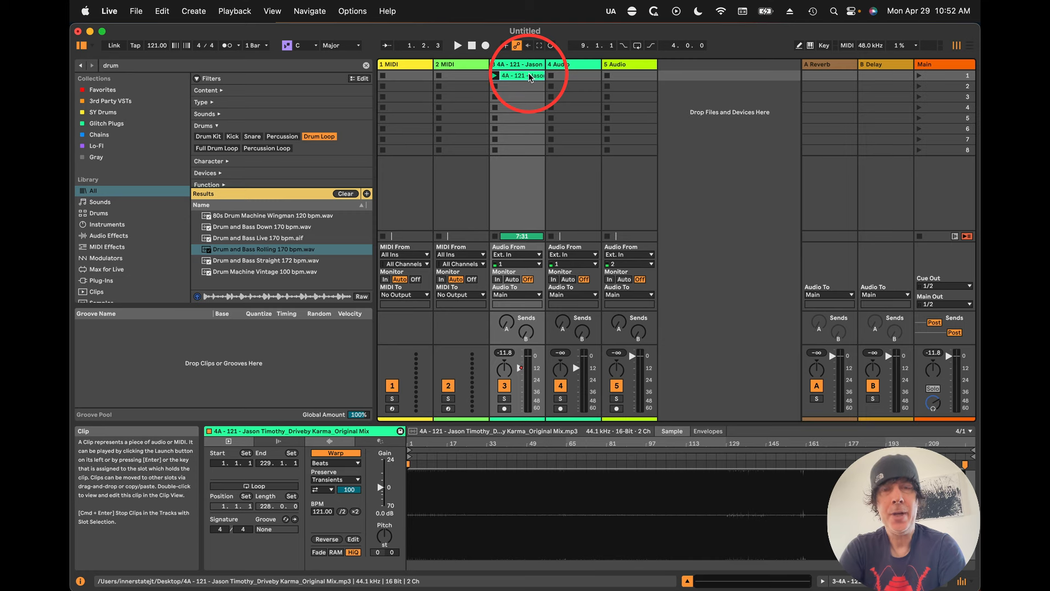
pyautogui.press('Tab')
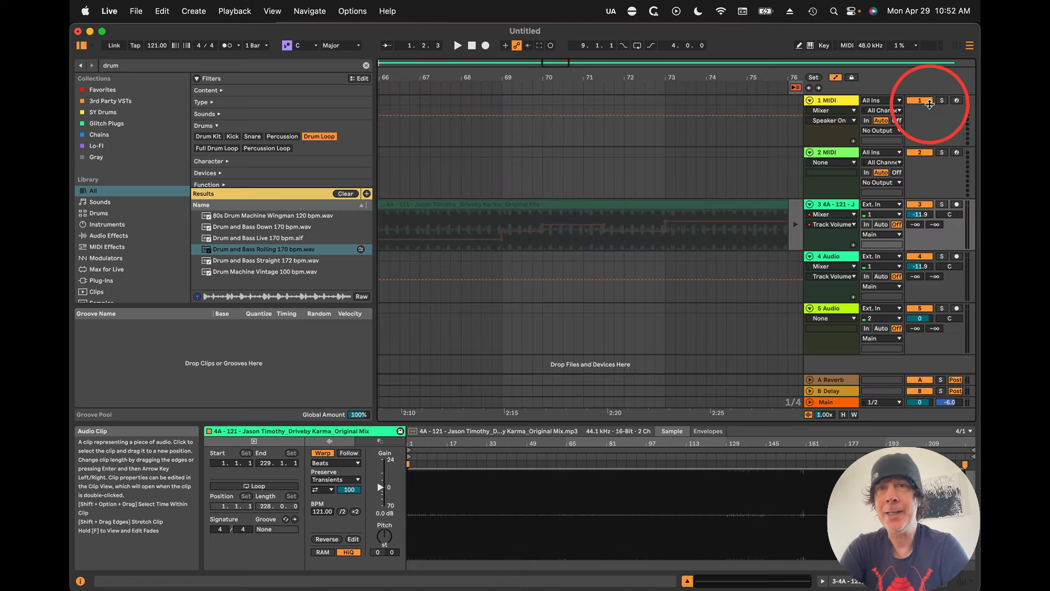
pyautogui.click(794, 89)
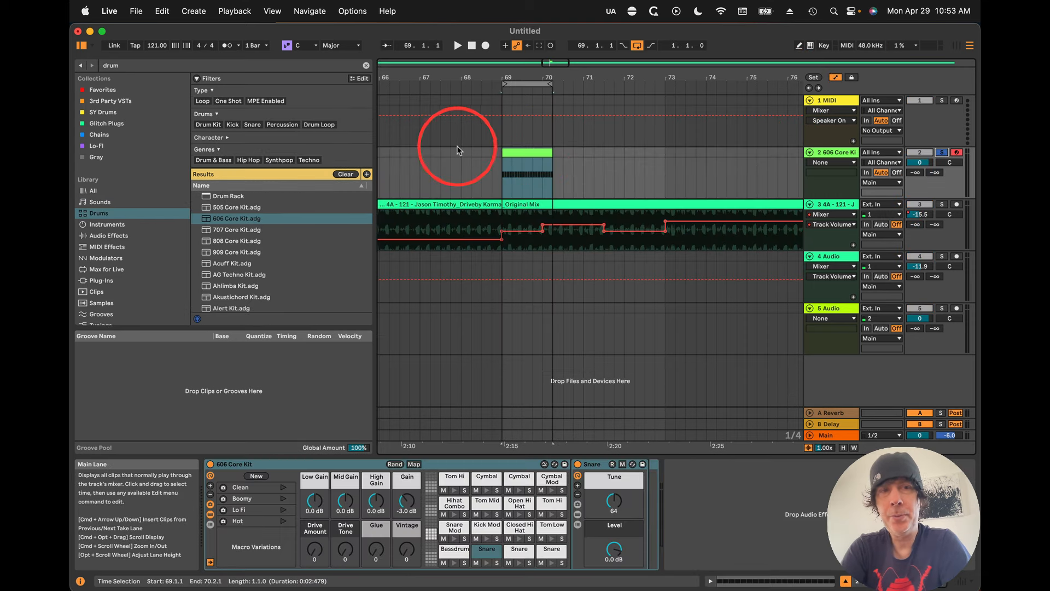
# Step: Show the library's Grooves in the browser and clear the drum search term
pyautogui.scroll(-3, 150, 277)
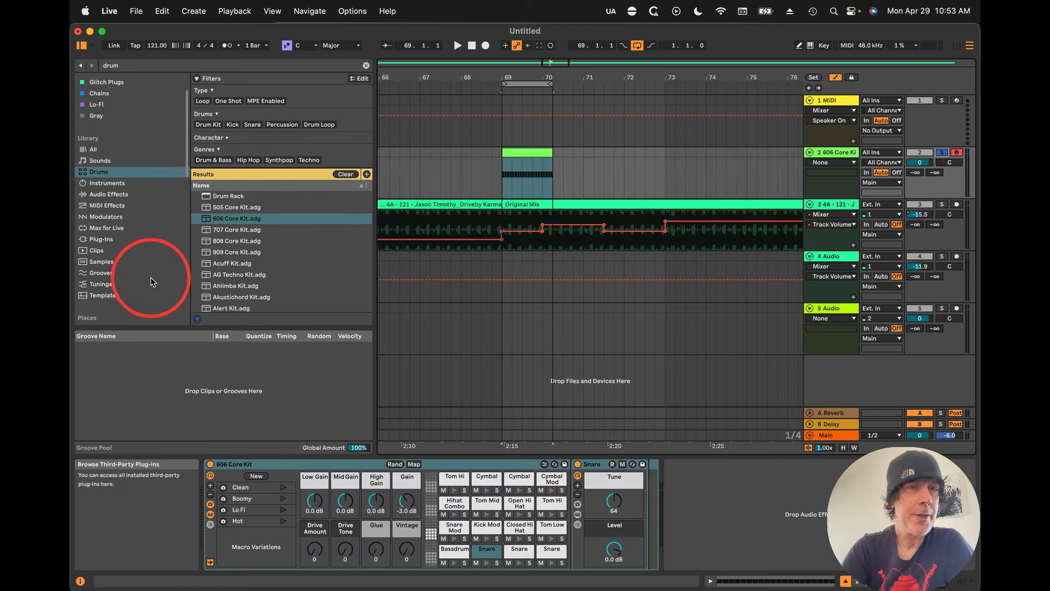
pyautogui.click(102, 272)
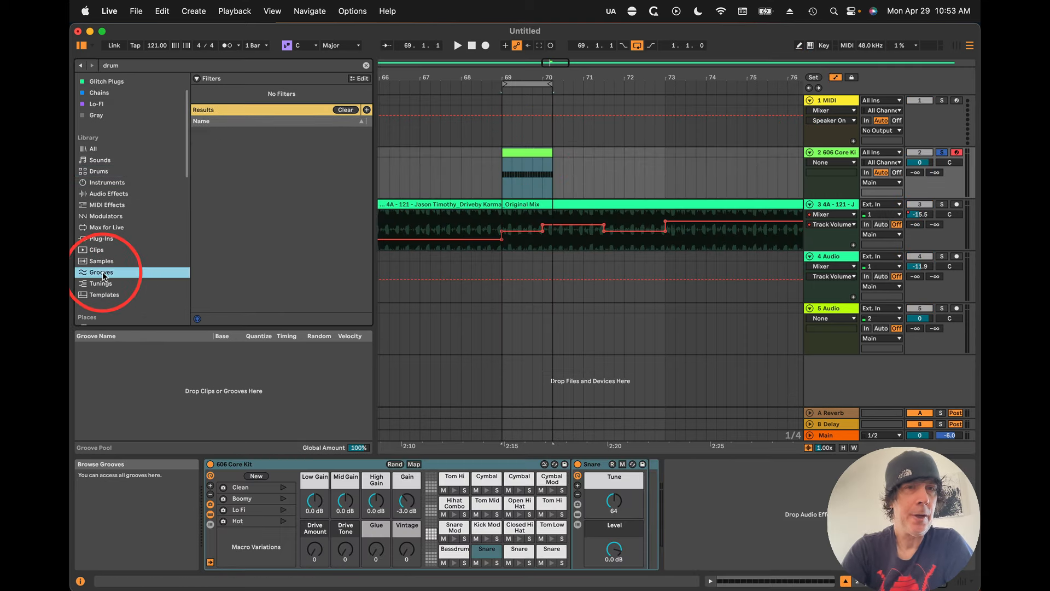
pyautogui.click(366, 66)
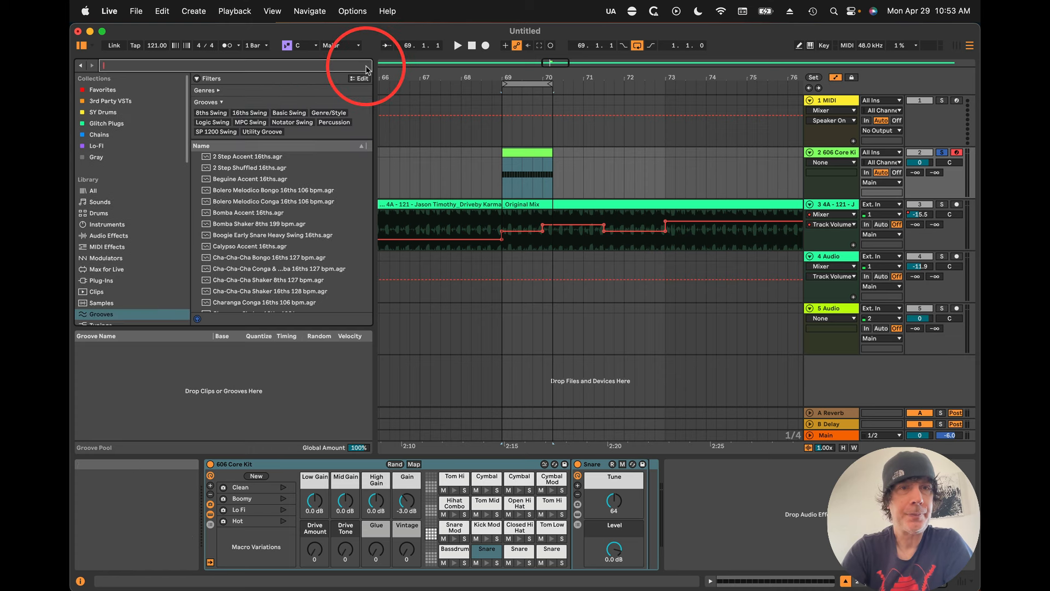
# Step: Preview the first few grooves and add Beguine Accent 16ths to the Groove Pool
pyautogui.click(241, 159)
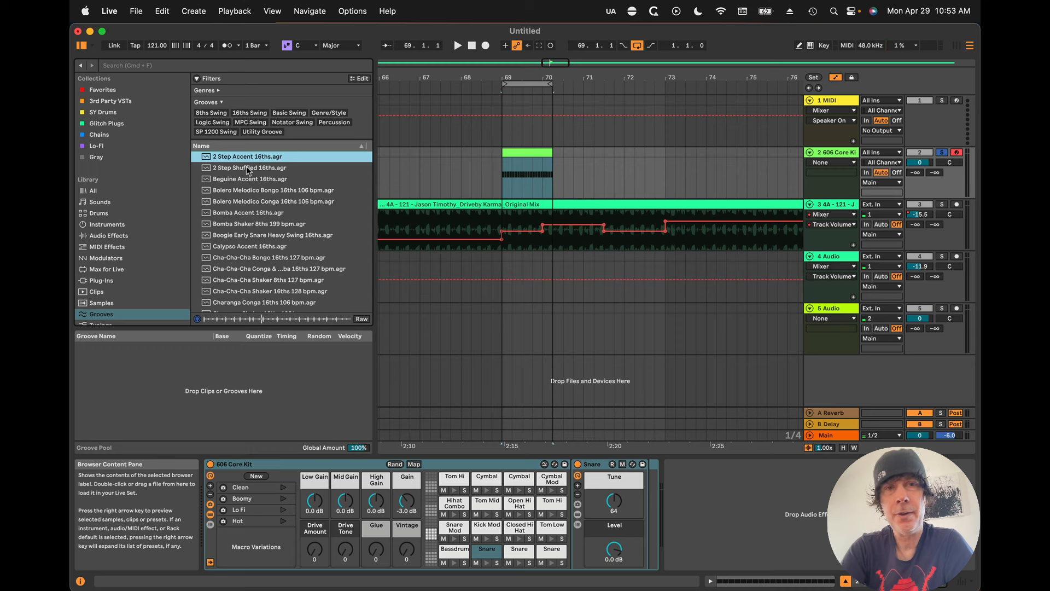
pyautogui.click(248, 168)
pyautogui.press('Down')
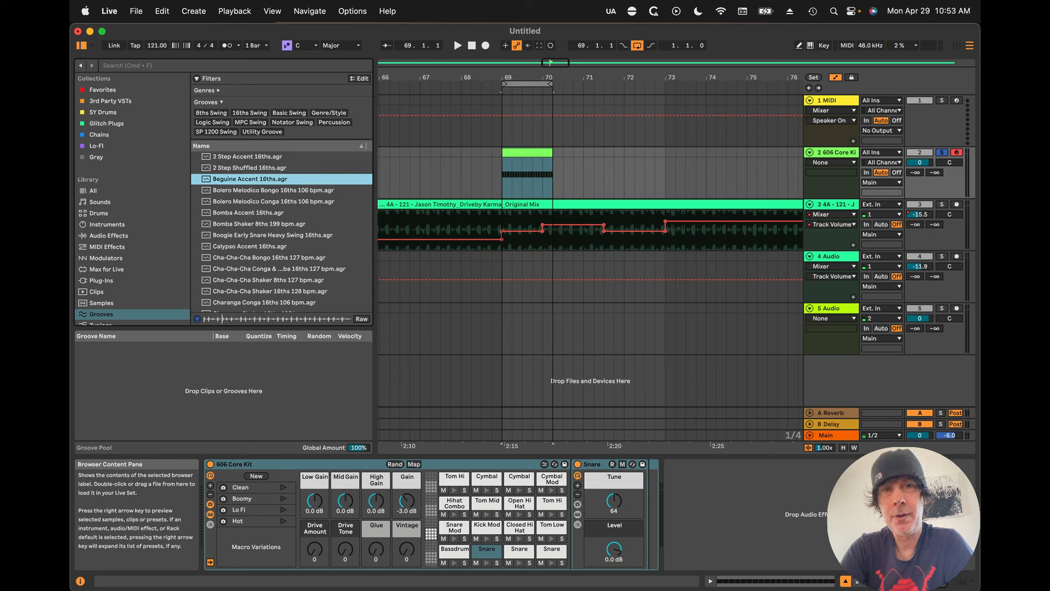
pyautogui.moveTo(227, 178); pyautogui.dragTo(173, 365)
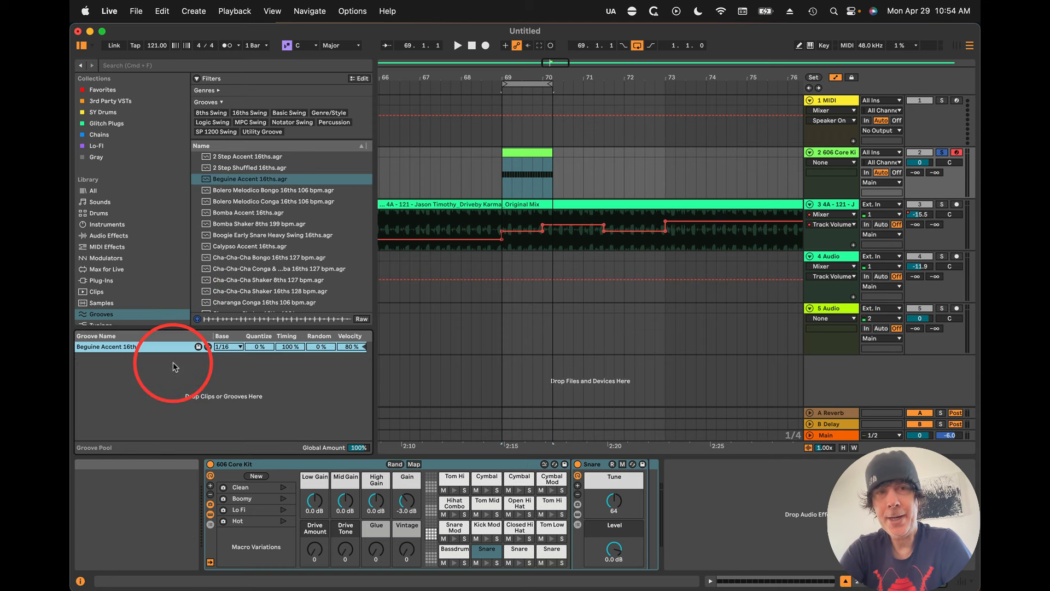
# Step: Open the 606 Core Kit drum clip and listen to its closed hi-hat pattern without a groove
pyautogui.click(521, 153)
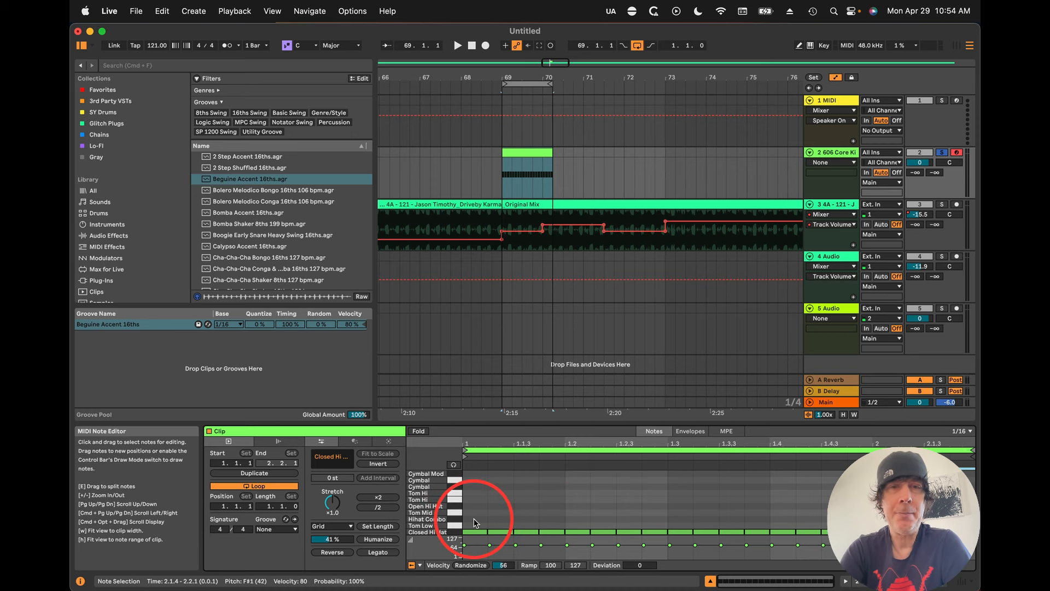
pyautogui.press('space')
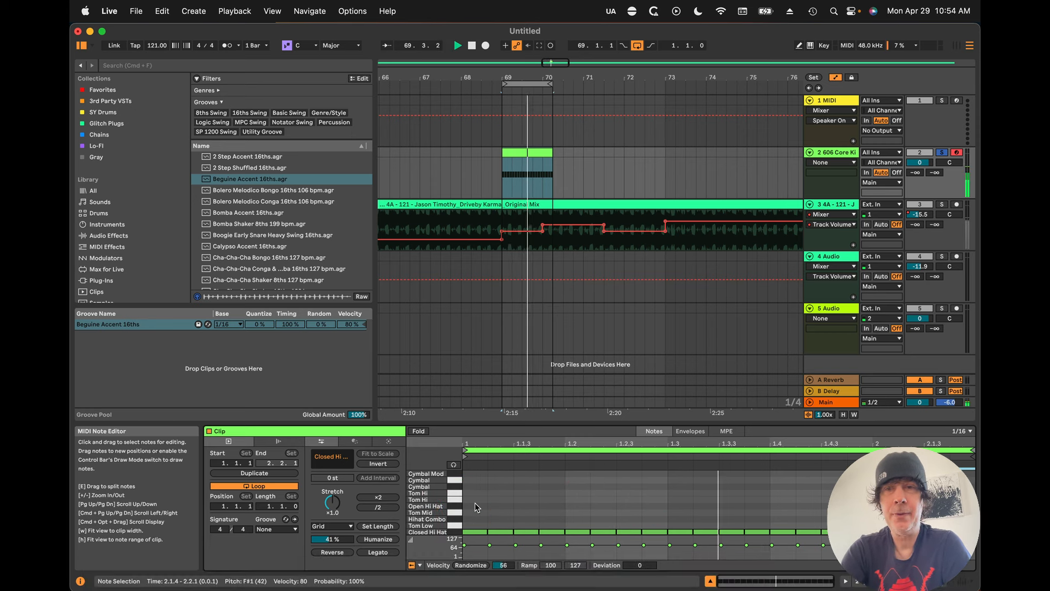
pyautogui.press('space')
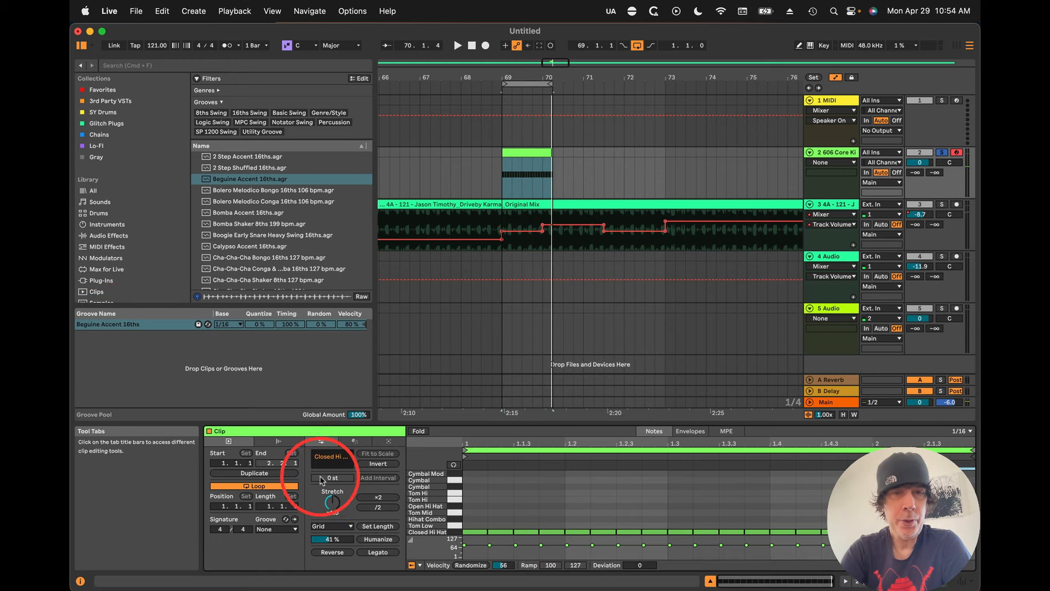
# Step: Apply the Beguine Accent 16ths groove from the Groove Pool to the drum clip at bar 69
pyautogui.click(270, 529)
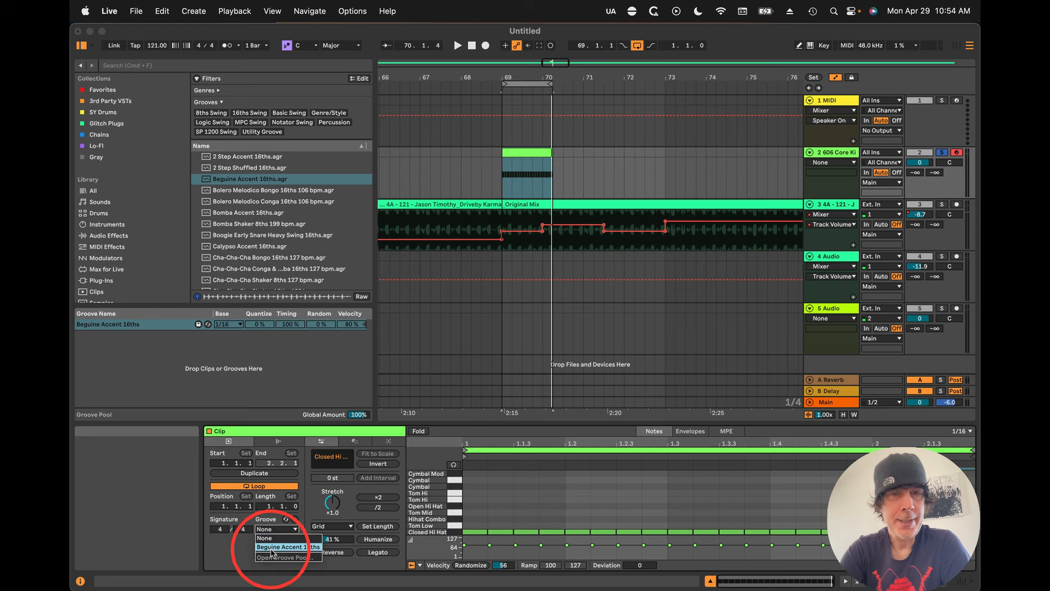
pyautogui.click(227, 552)
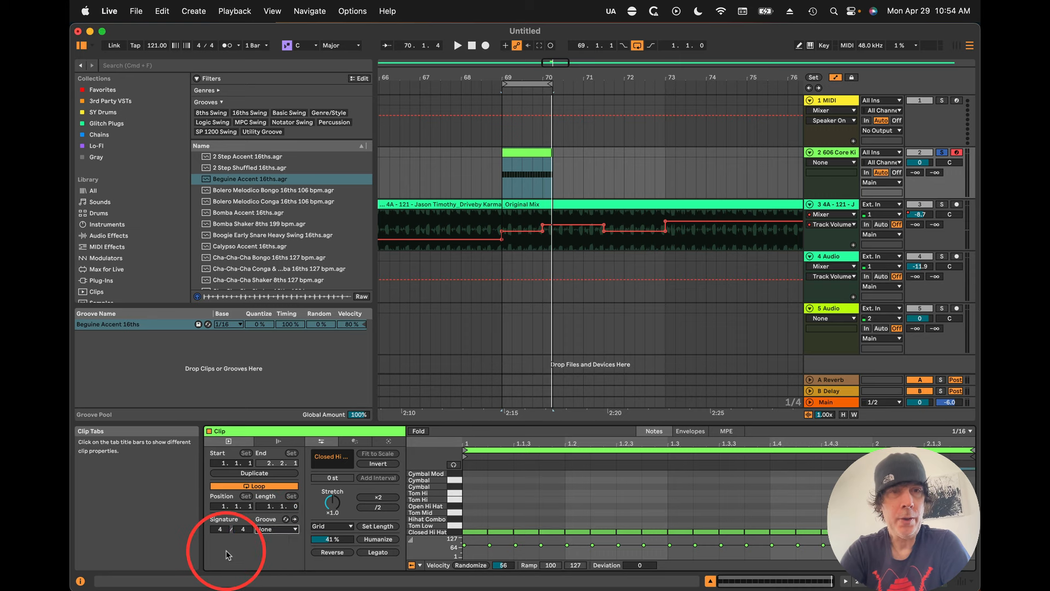
pyautogui.click(133, 329)
pyautogui.moveTo(133, 329); pyautogui.dragTo(516, 150)
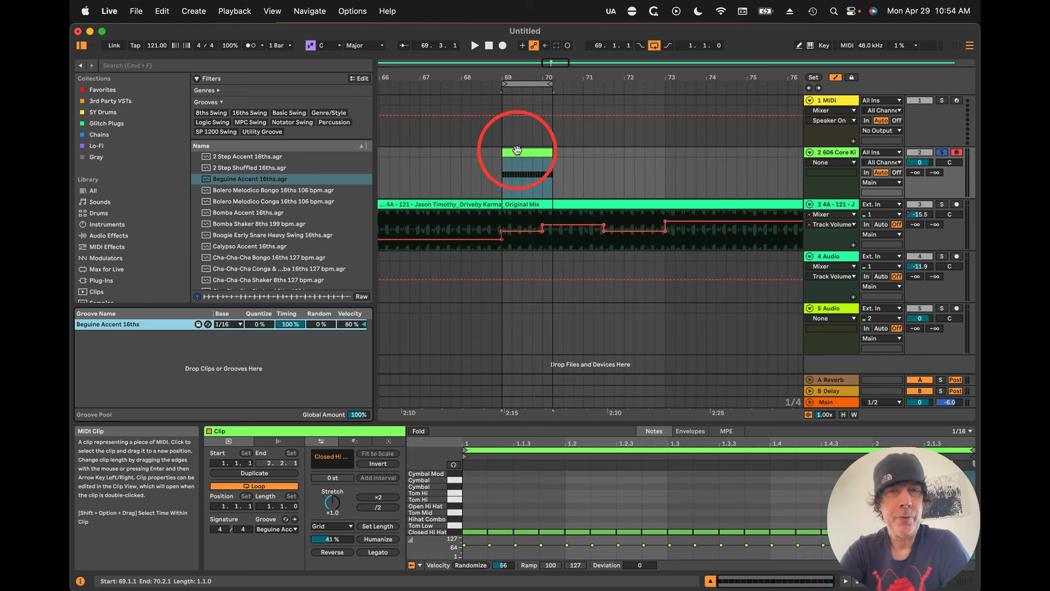
# Step: Audition the grooved drum clip, try groove velocity at 0%, and set its velocity to 66% and random to 15%
pyautogui.click(495, 501)
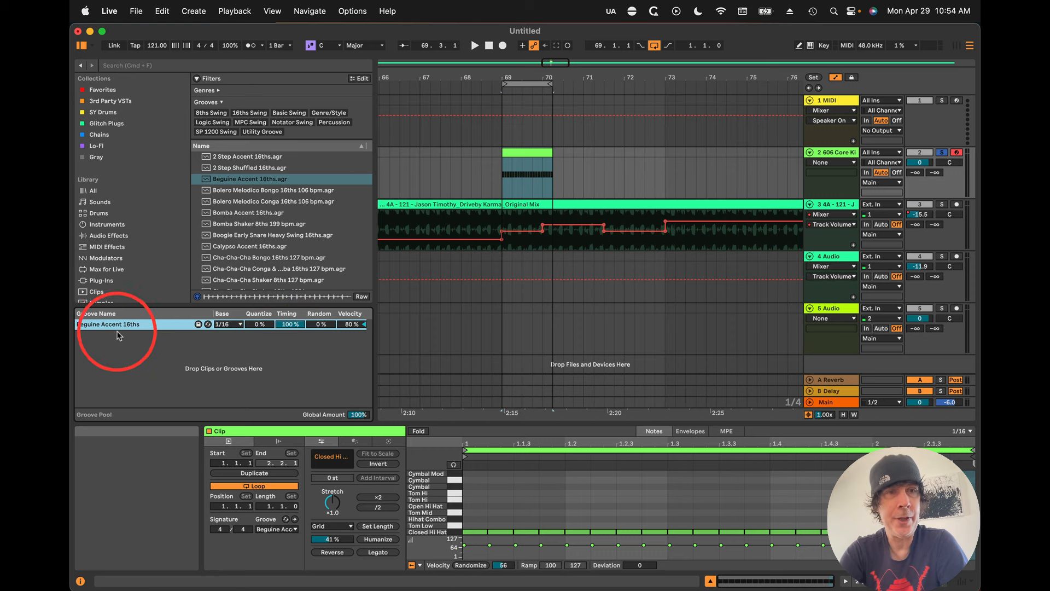
pyautogui.press('space')
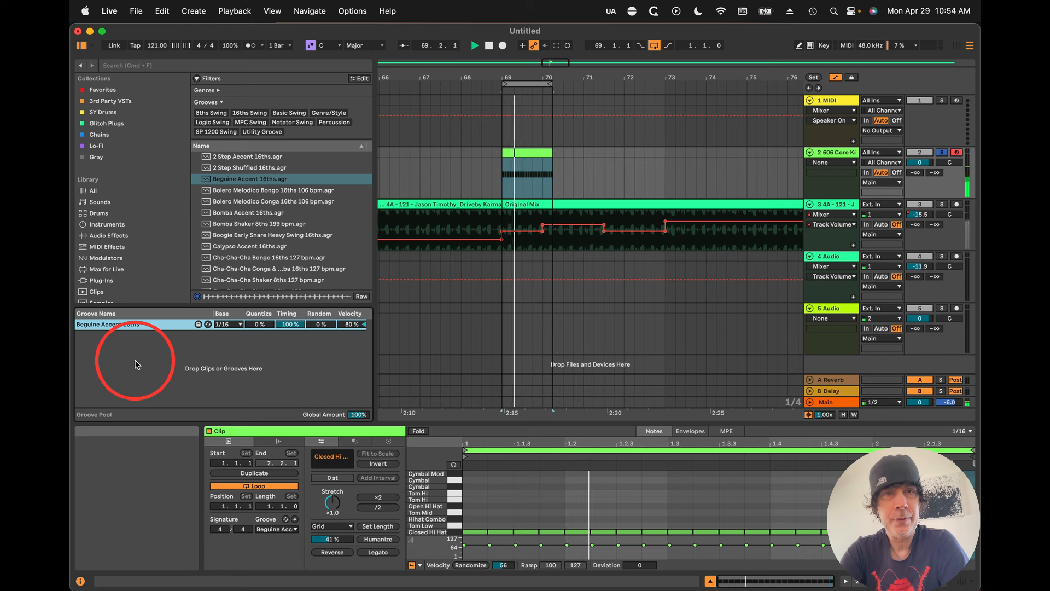
pyautogui.press('space')
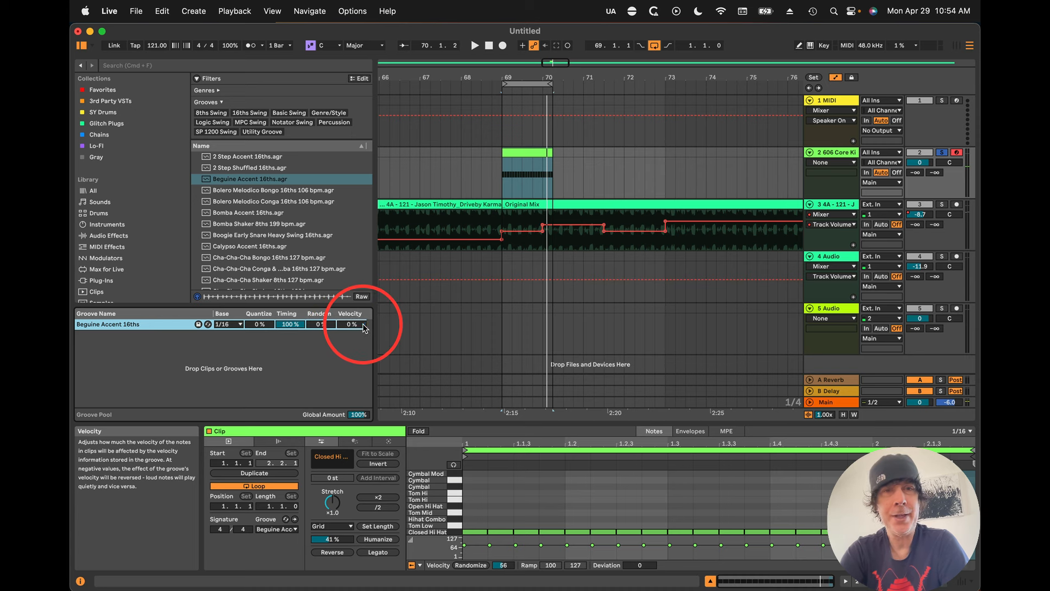
pyautogui.press('space')
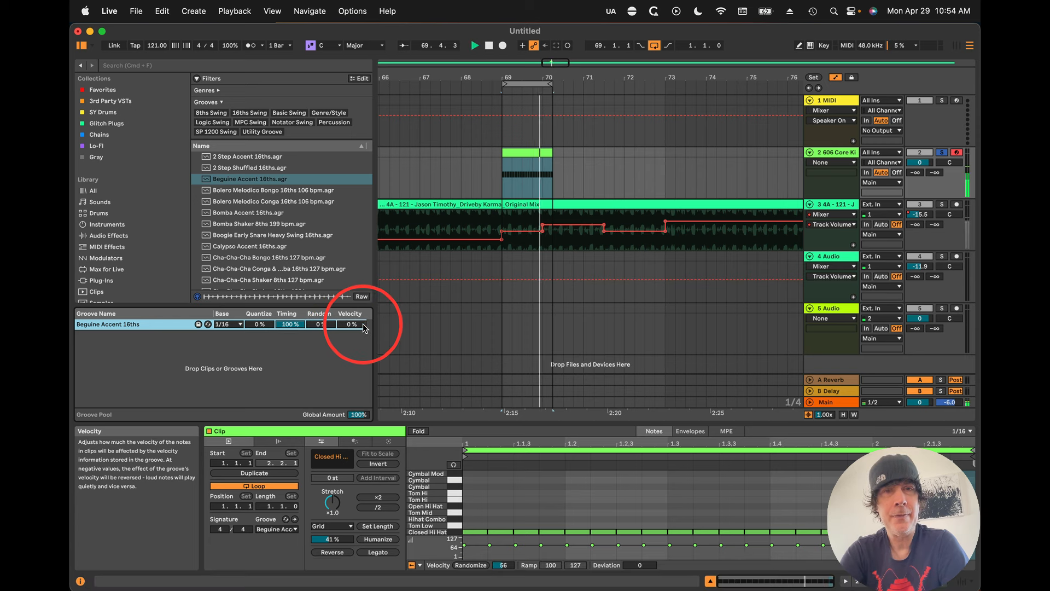
pyautogui.press('space')
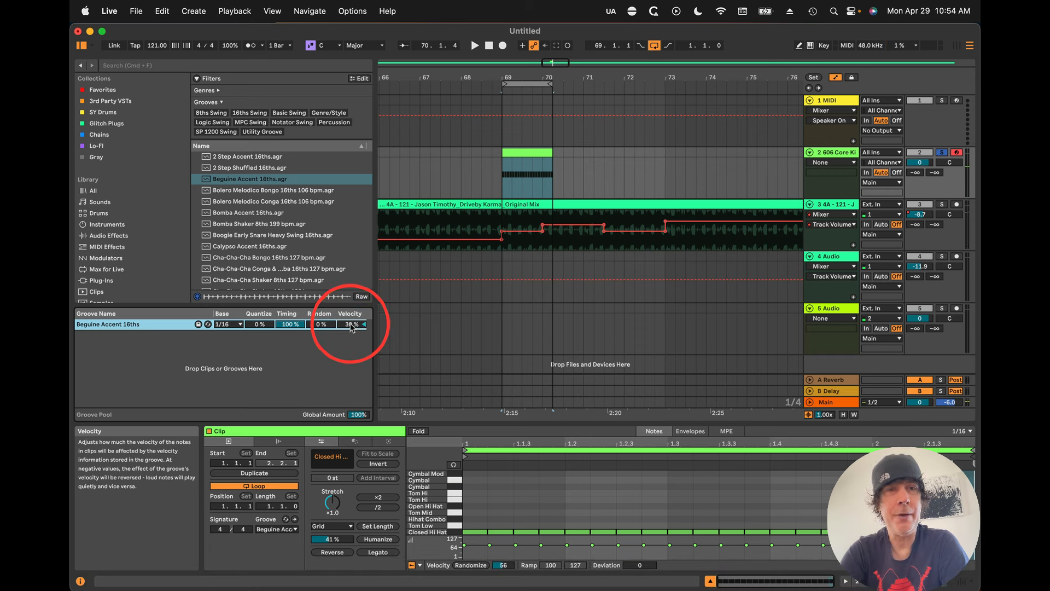
pyautogui.press('space')
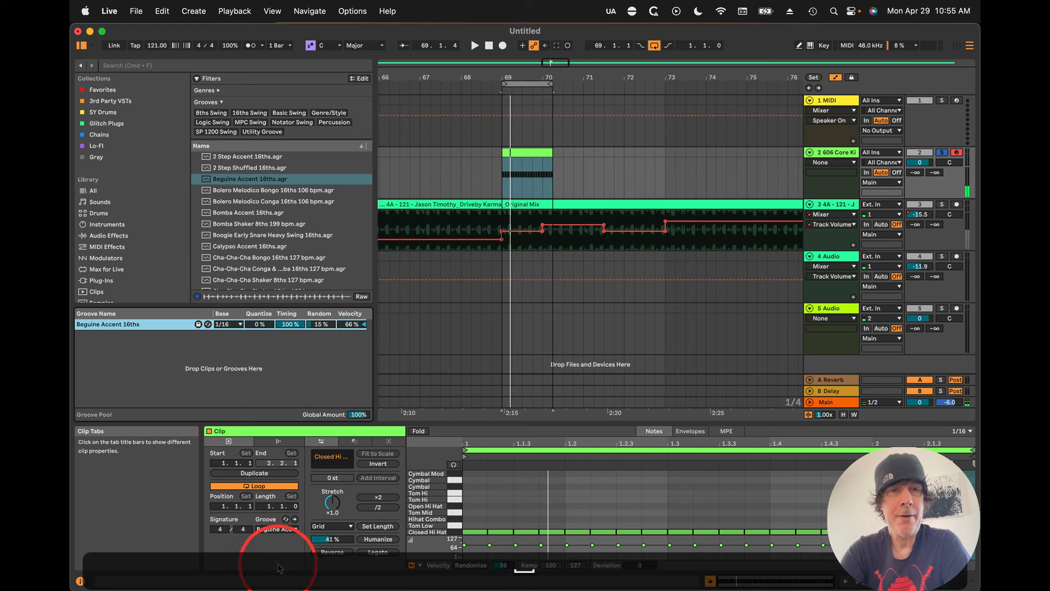
# Step: Set the drum clip's groove back to None
pyautogui.click(291, 529)
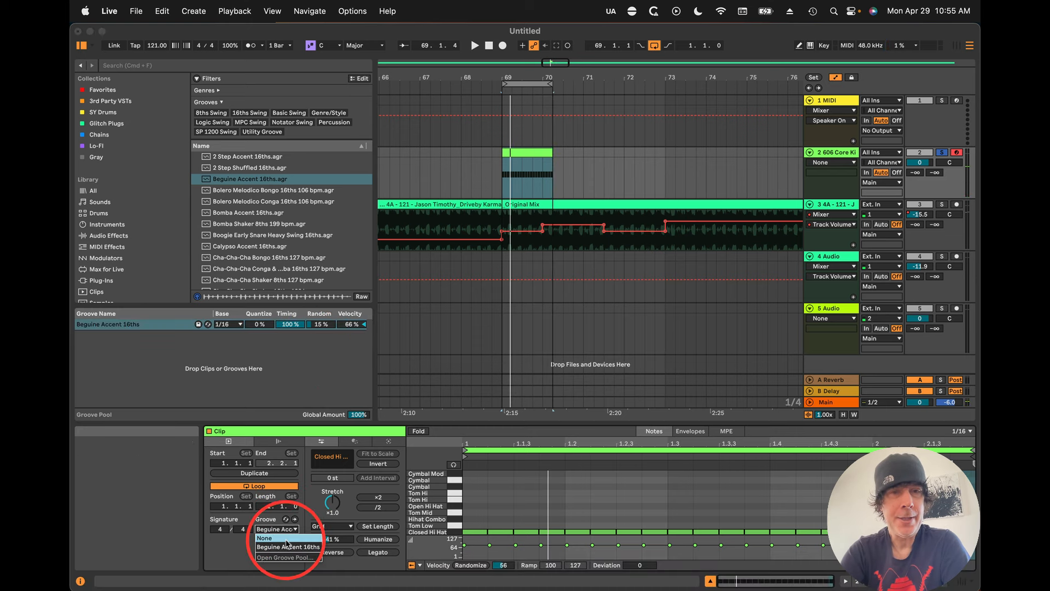
pyautogui.click(289, 538)
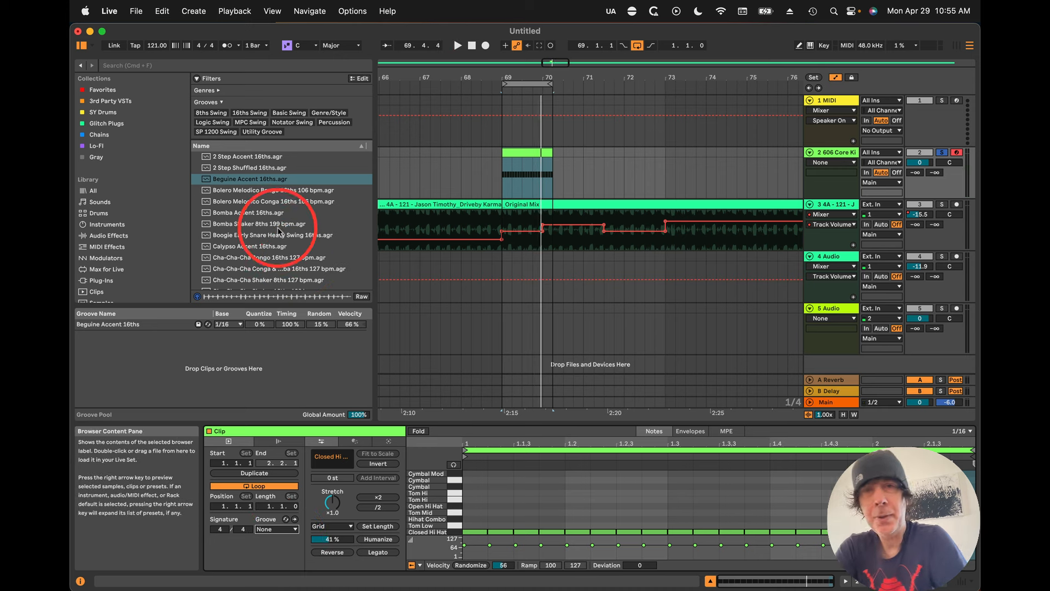
# Step: Search the library's Samples for "loop"
pyautogui.scroll(-3, 98, 241)
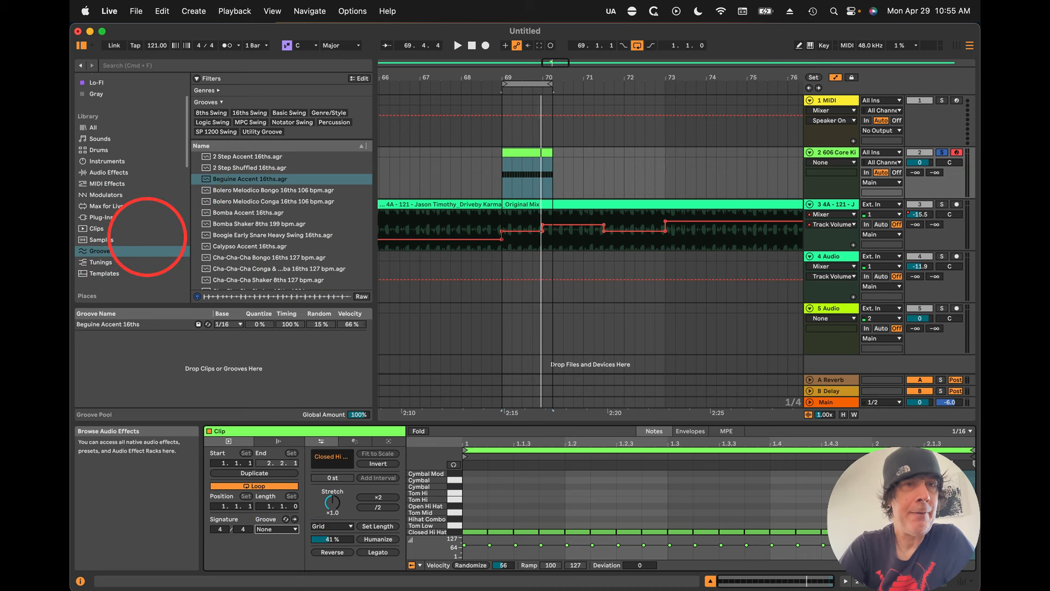
pyautogui.click(99, 240)
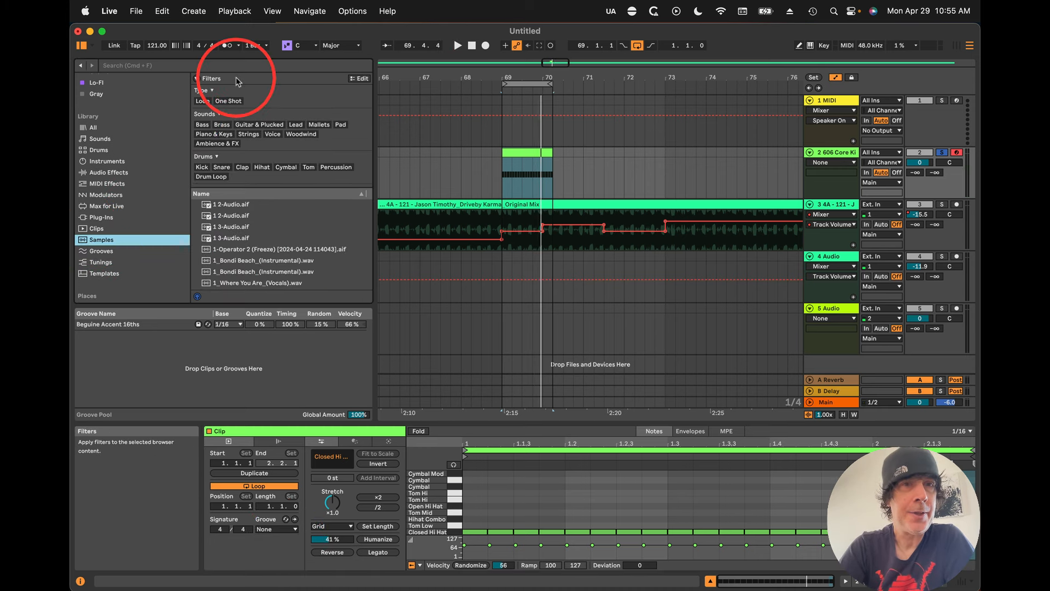
pyautogui.click(221, 63)
pyautogui.write('loop')
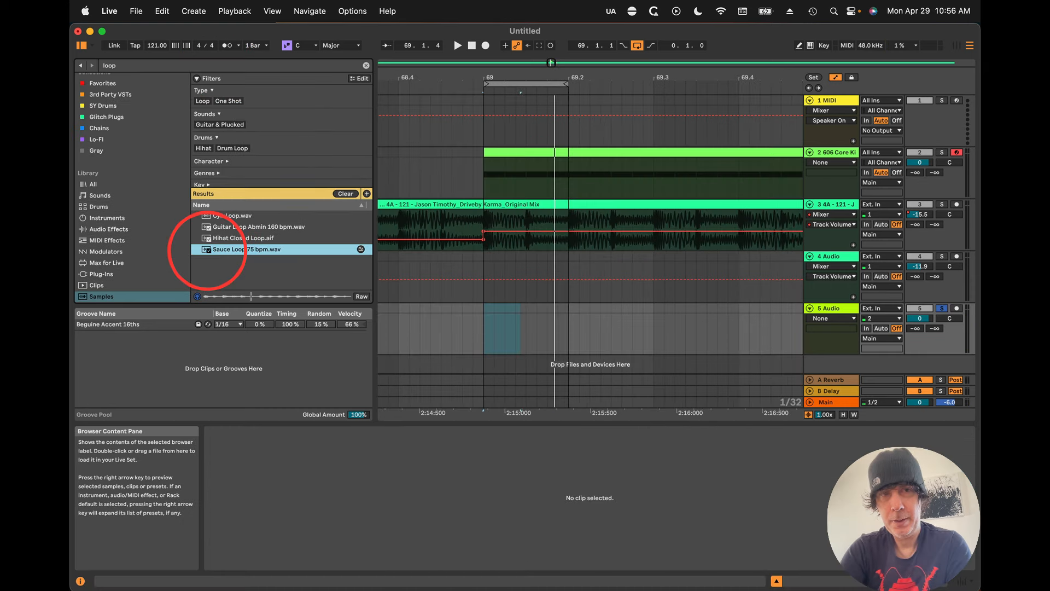
# Step: Place Sauce Loop 75 bpm.wav on the 5 Audio track at bar 69, and play it with the arrangement loop extended to one bar
pyautogui.press('space')
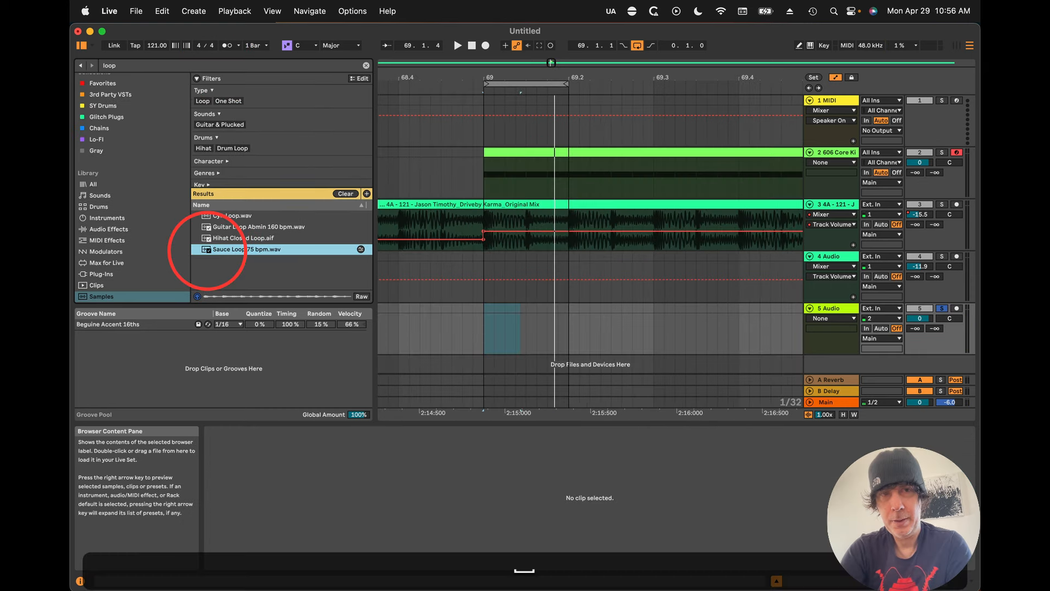
pyautogui.moveTo(207, 245); pyautogui.dragTo(487, 327)
pyautogui.moveTo(486, 324); pyautogui.dragTo(486, 324)
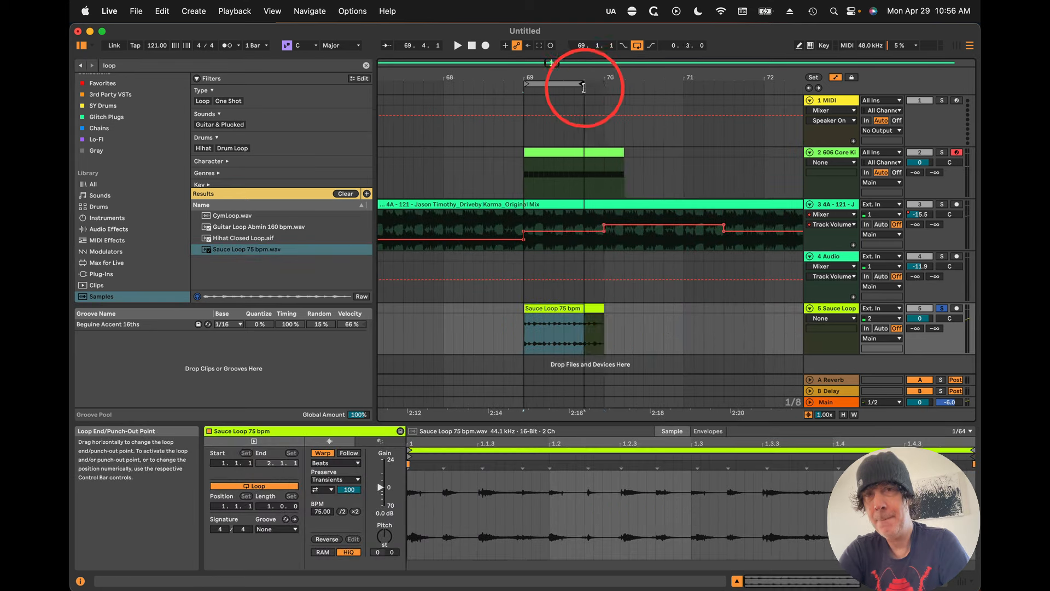
pyautogui.moveTo(585, 89); pyautogui.dragTo(606, 89)
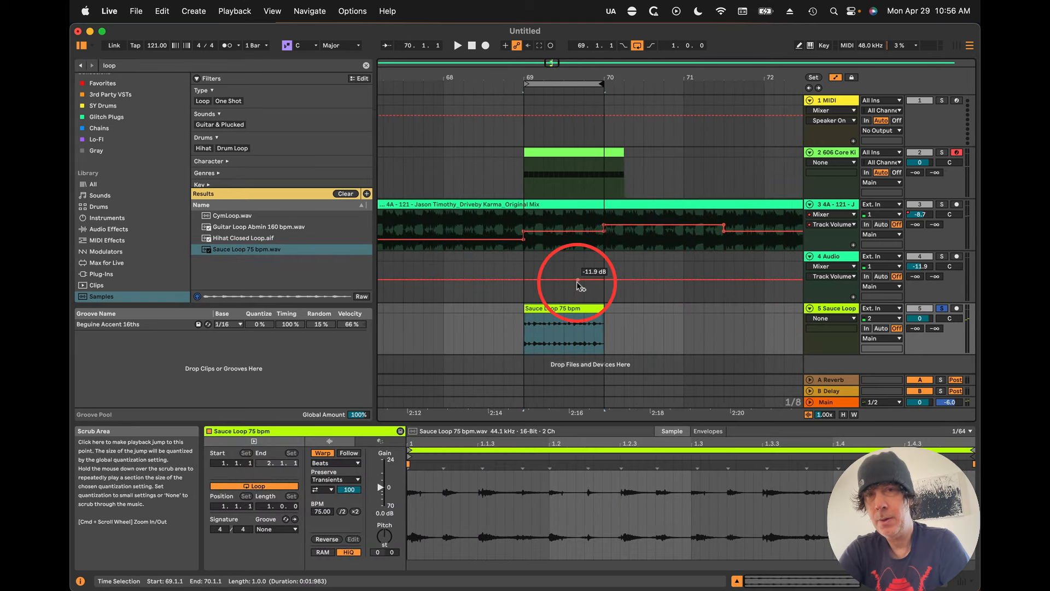
pyautogui.press('space')
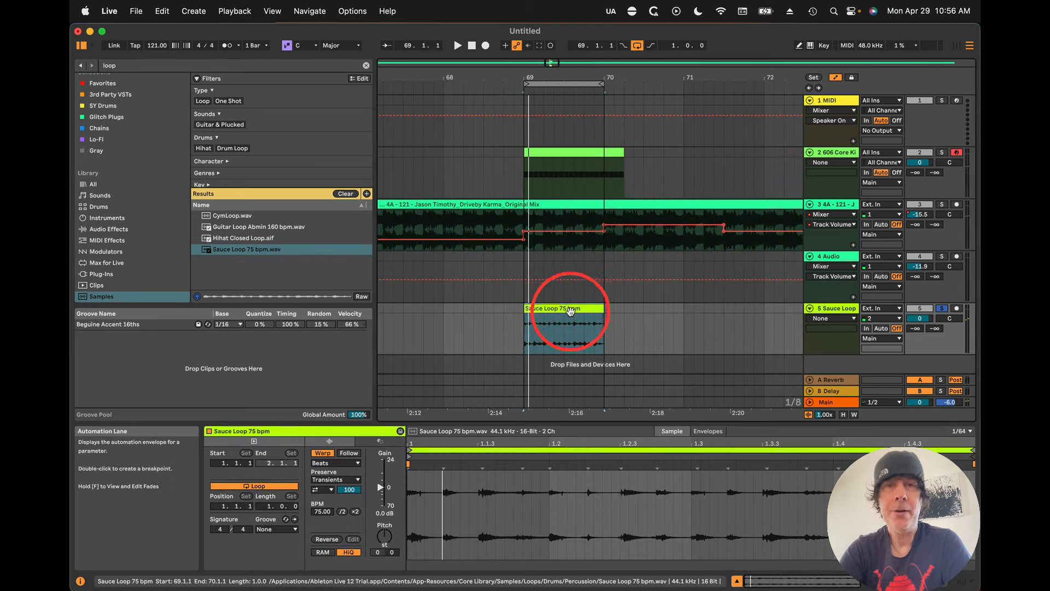
# Step: Extract the groove from the Sauce Loop 75 bpm clip into the Groove Pool and apply it to the 606 Core Kit clip
pyautogui.moveTo(573, 308); pyautogui.dragTo(268, 356)
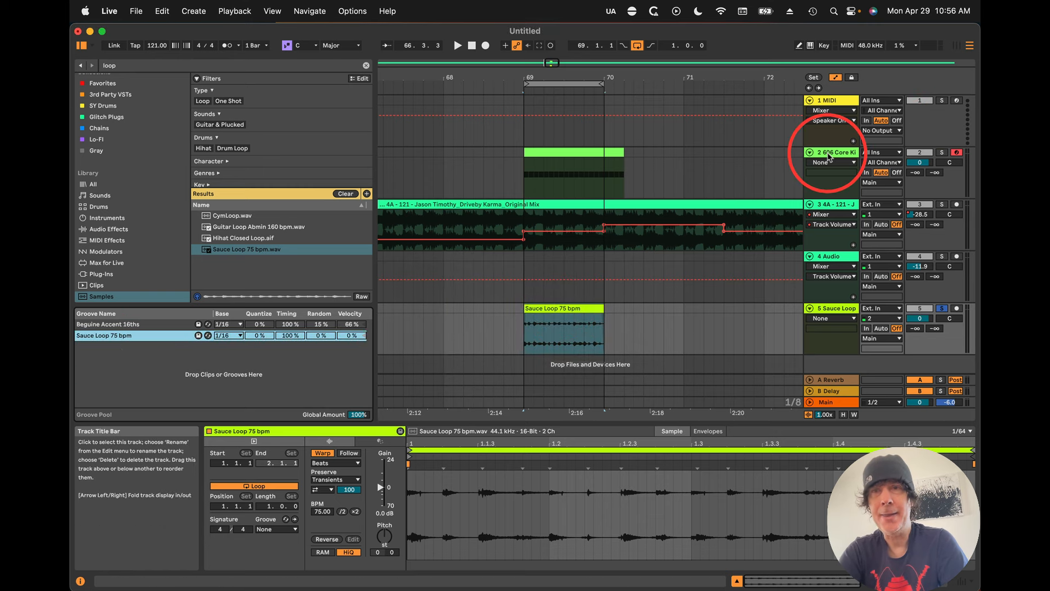
pyautogui.click(829, 157)
pyautogui.click(577, 151)
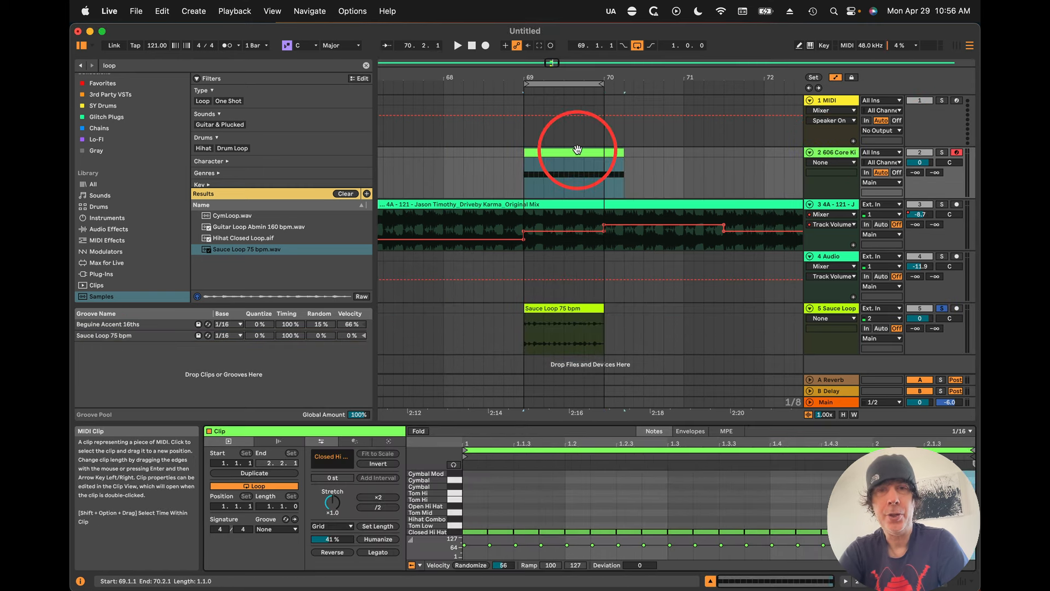
pyautogui.click(275, 529)
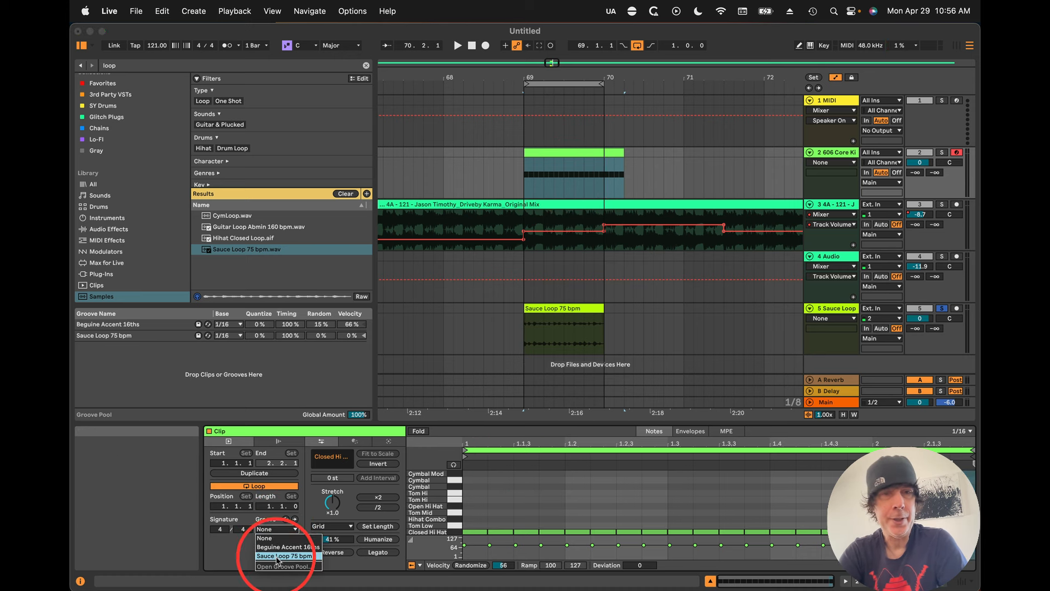
pyautogui.click(275, 556)
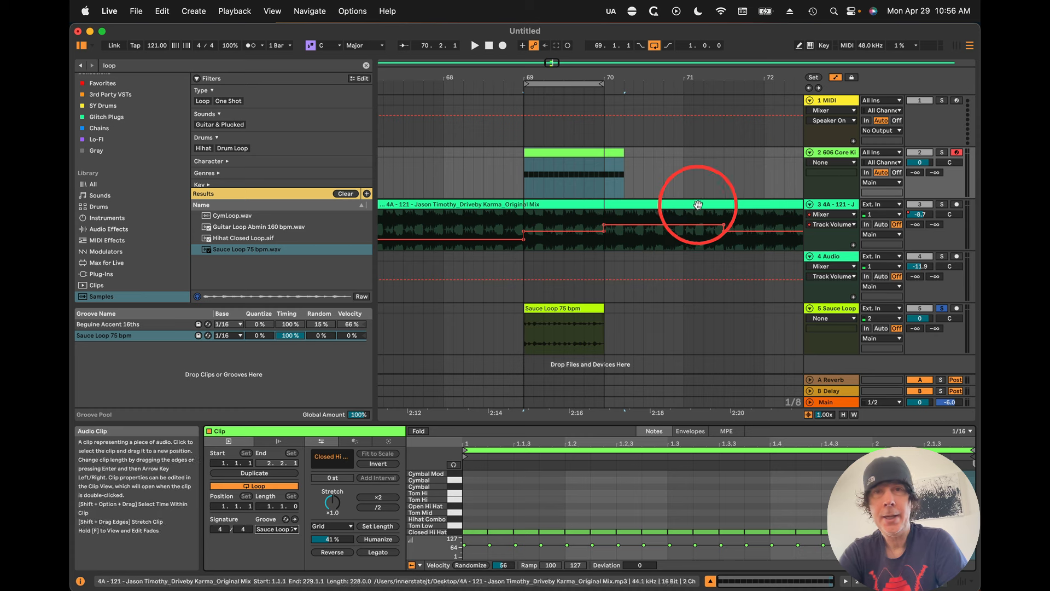
# Step: Solo the 606 Core Kit track and play back its grooved closed hi-hat clip
pyautogui.click(941, 152)
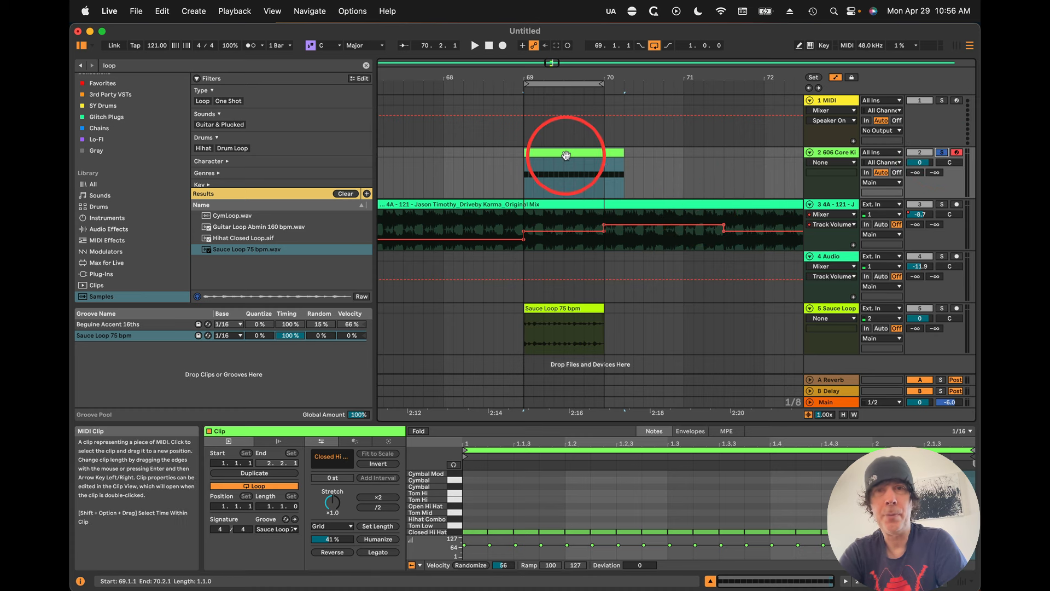
pyautogui.press('space')
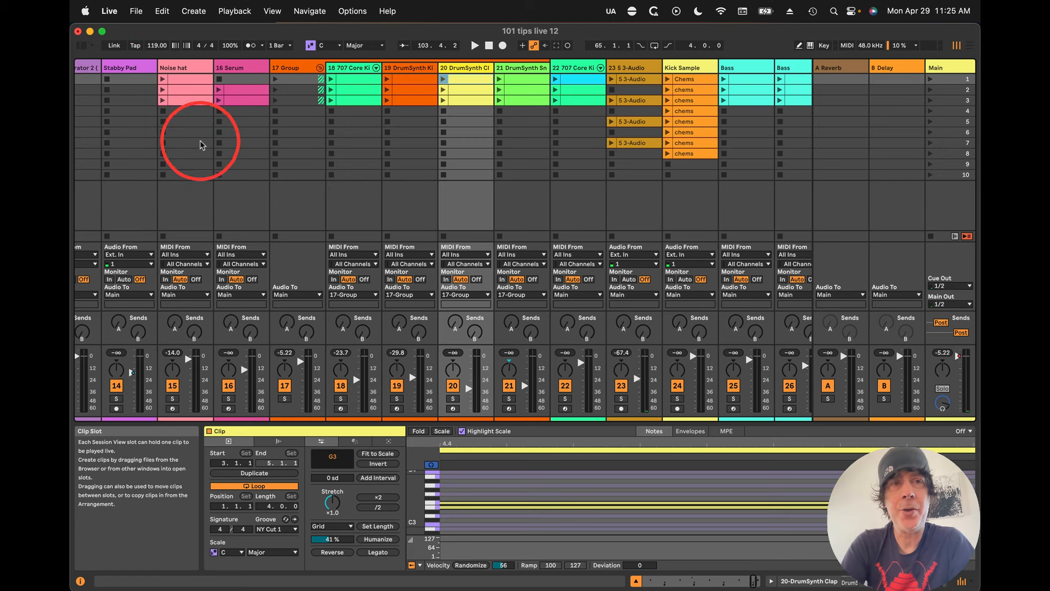
# Step: Look at the Noise hat track in both the Session View and the Arrangement View
pyautogui.click(182, 81)
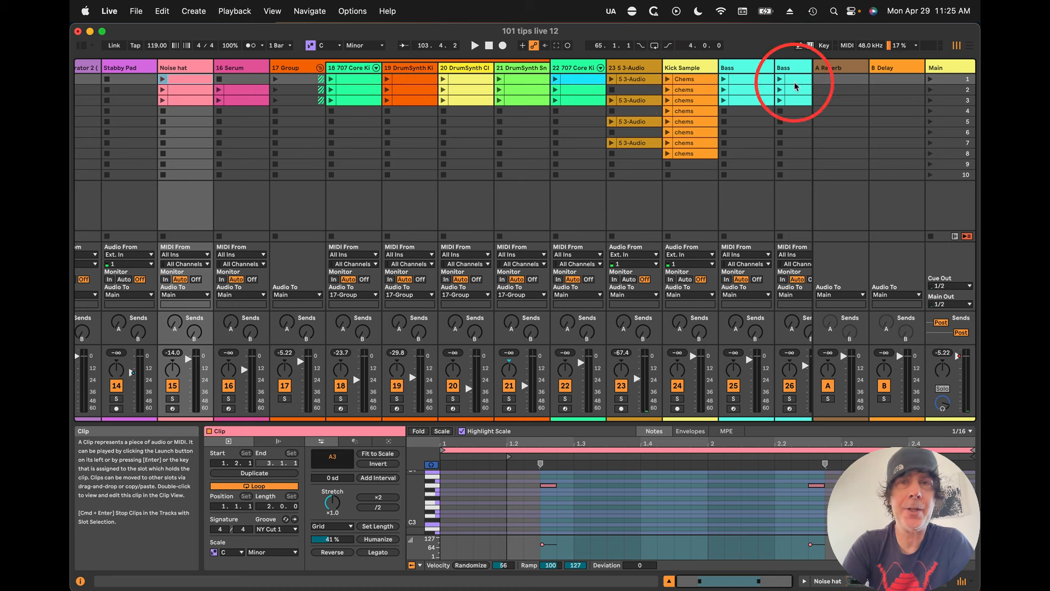
pyautogui.click(197, 69)
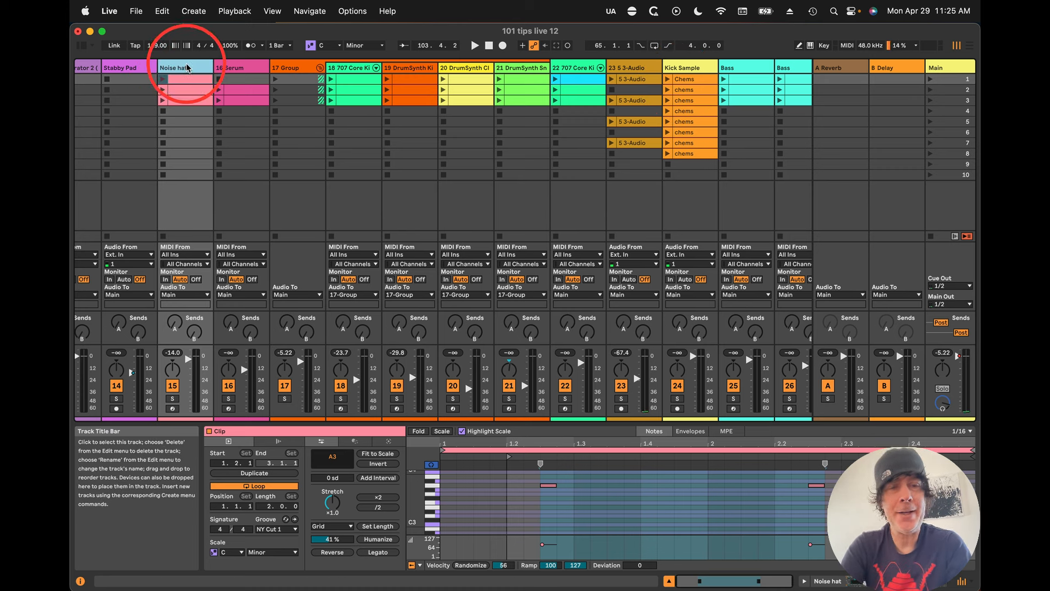
pyautogui.press('Tab')
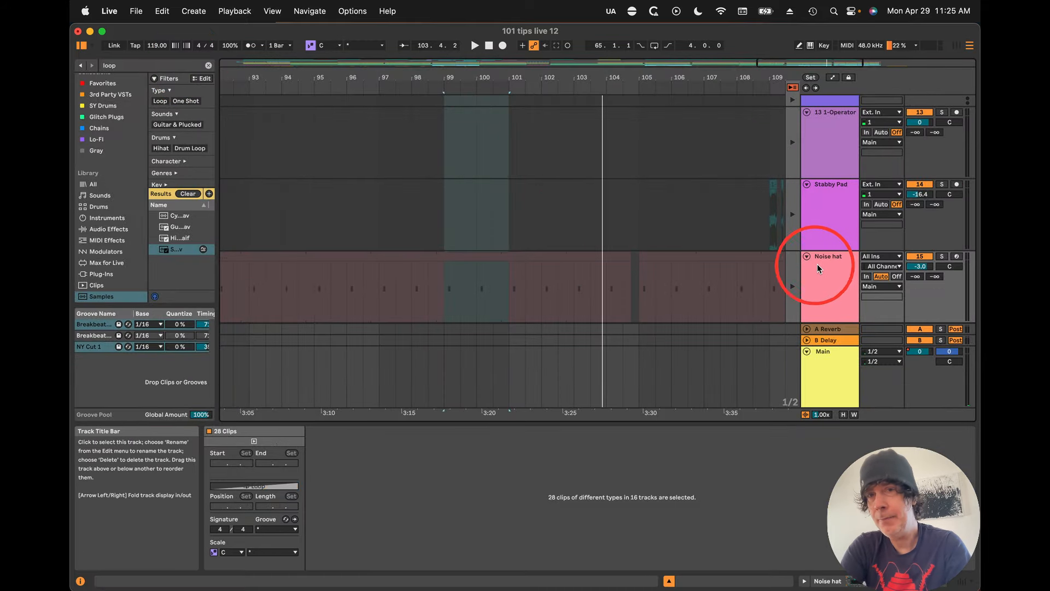
pyautogui.press('Tab')
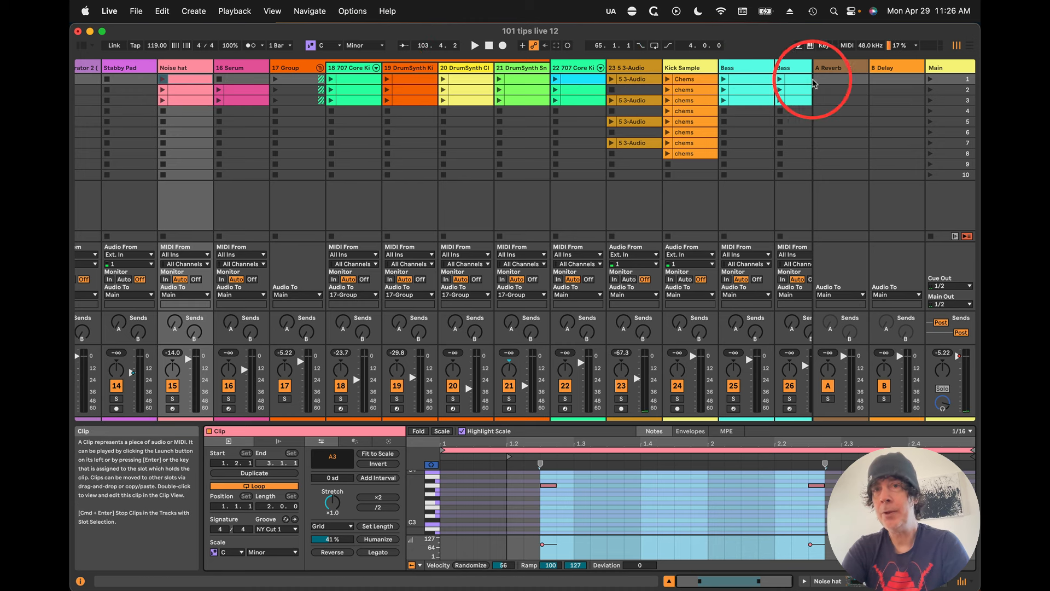
# Step: Audition scenes 1, 2 and 3 in turn and stop all clips
pyautogui.click(929, 79)
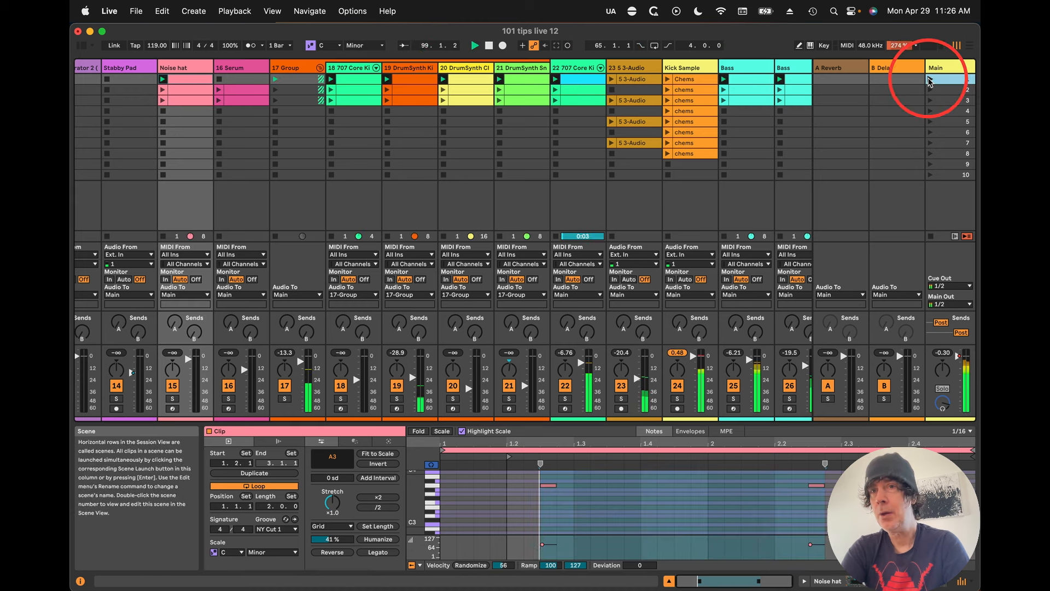
pyautogui.press('space')
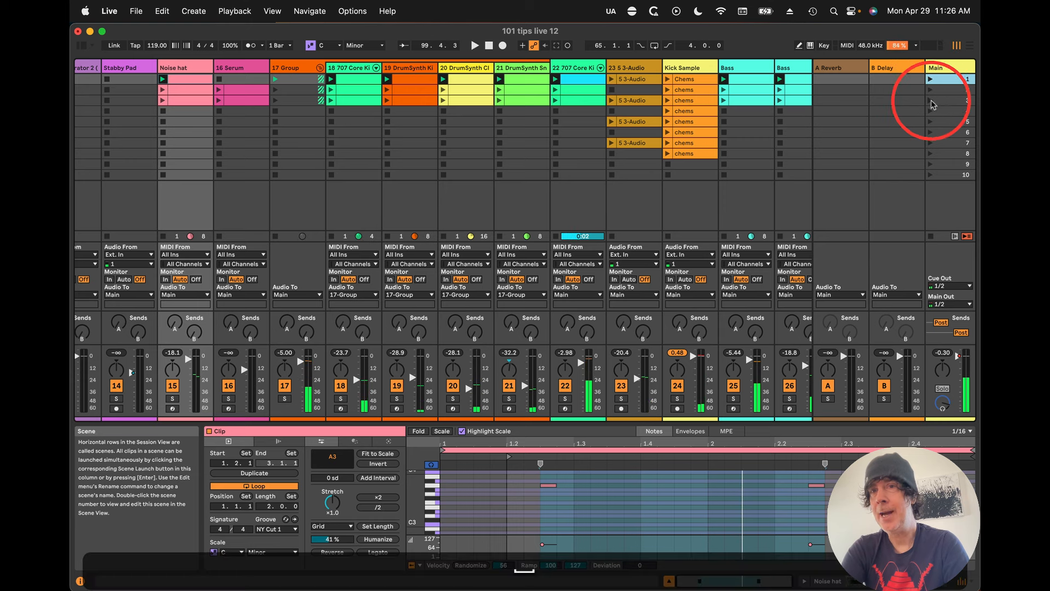
pyautogui.click(929, 90)
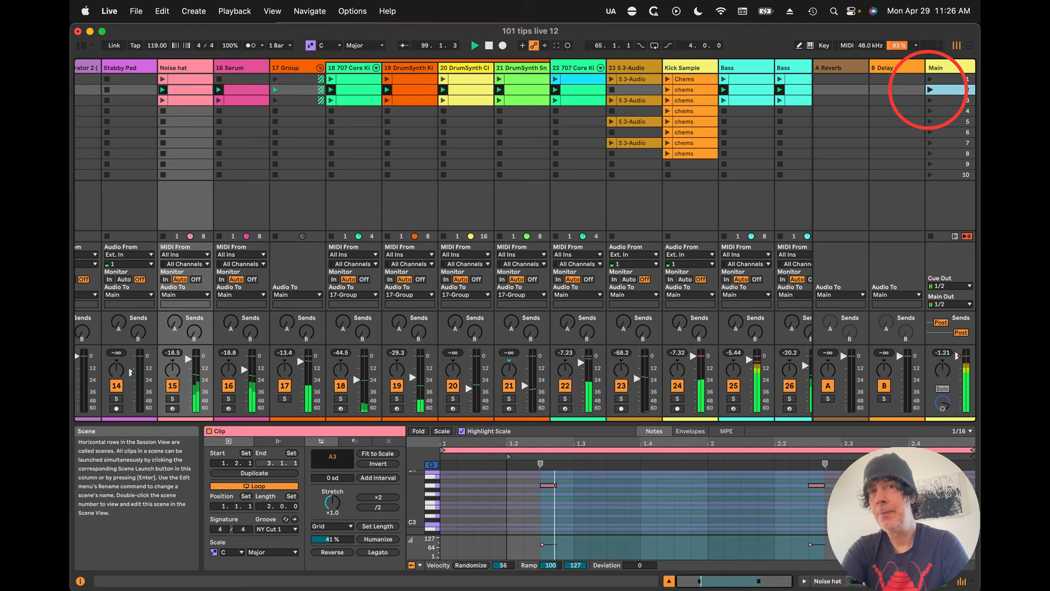
pyautogui.click(929, 100)
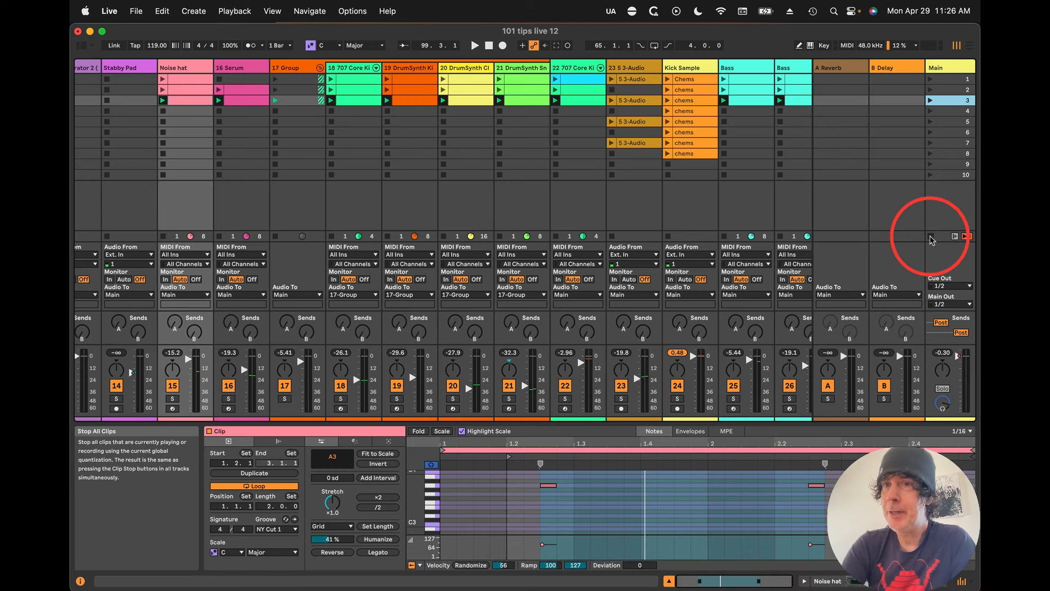
pyautogui.click(932, 241)
# Step: Launch the scene 1 clips of the Noise hat, 18 707 Core Kit and 19 DrumSynth tracks one after another
pyautogui.click(161, 81)
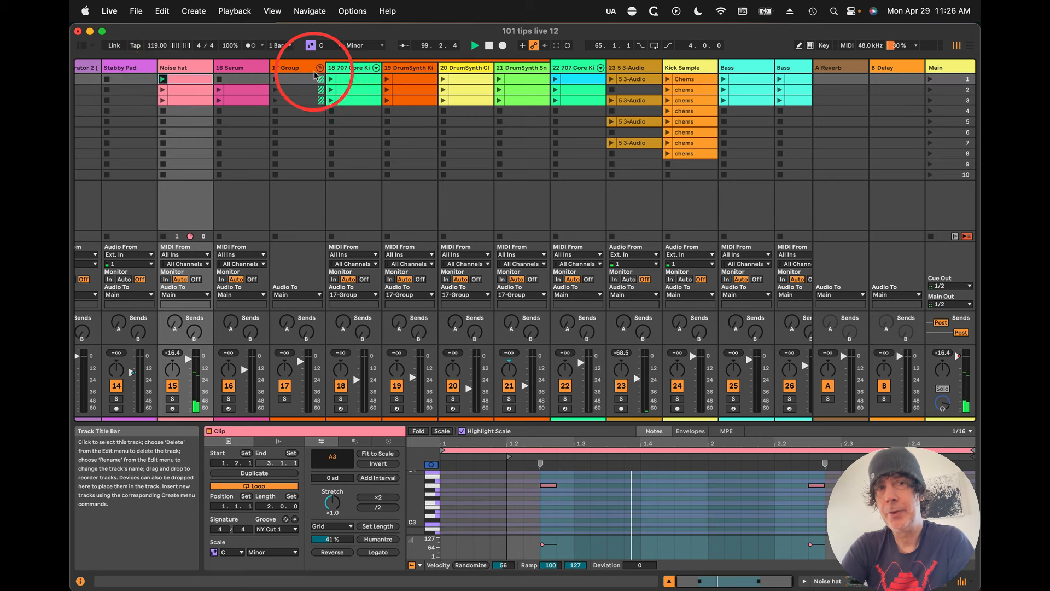
pyautogui.click(331, 81)
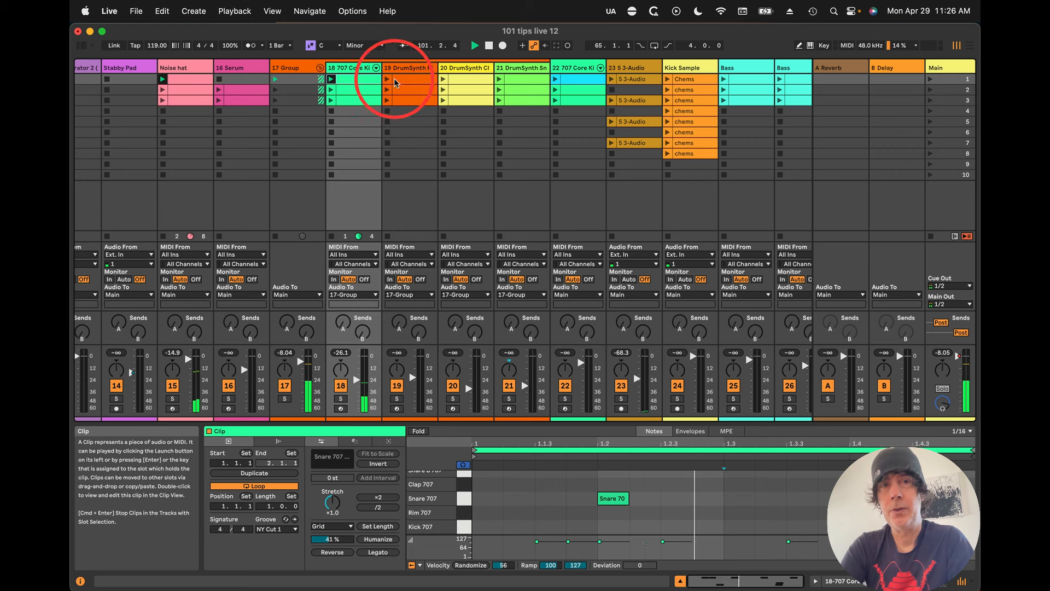
pyautogui.click(386, 81)
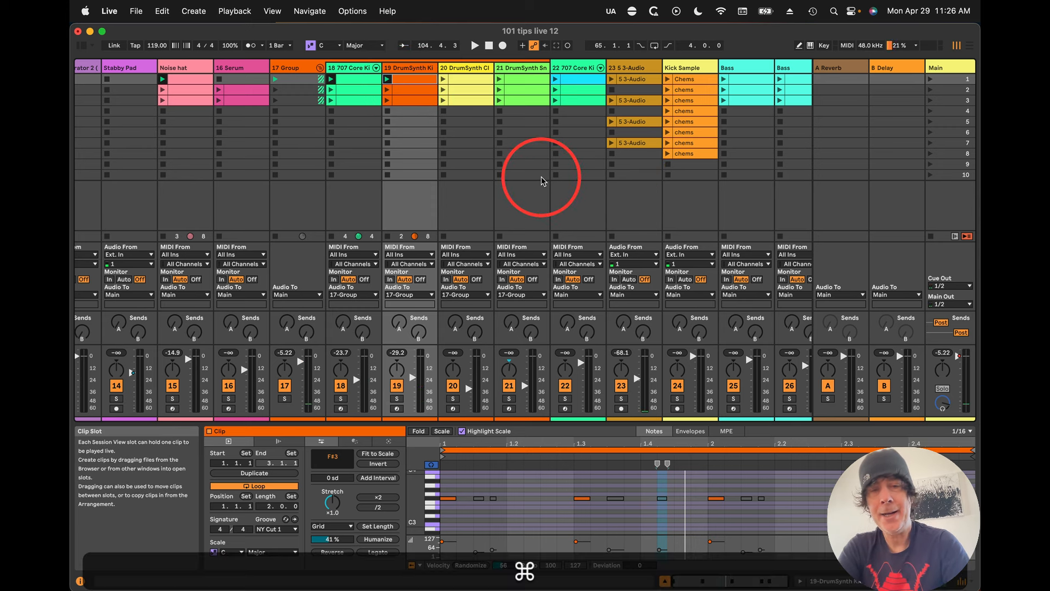
# Step: Insert an empty scene below scene 1 and undo the insertion
pyautogui.press('super+i')
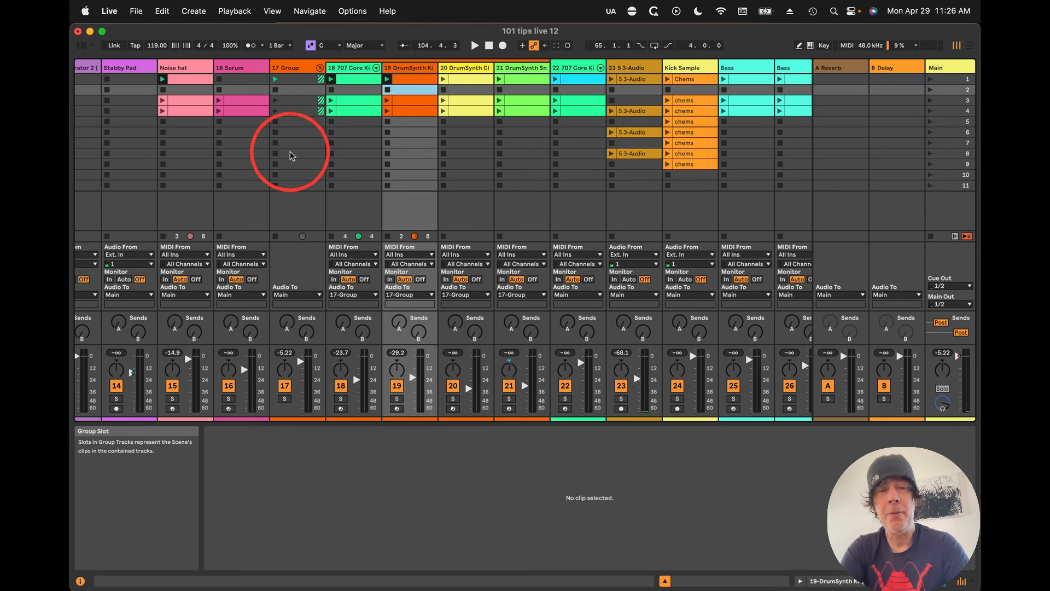
pyautogui.press('super+z')
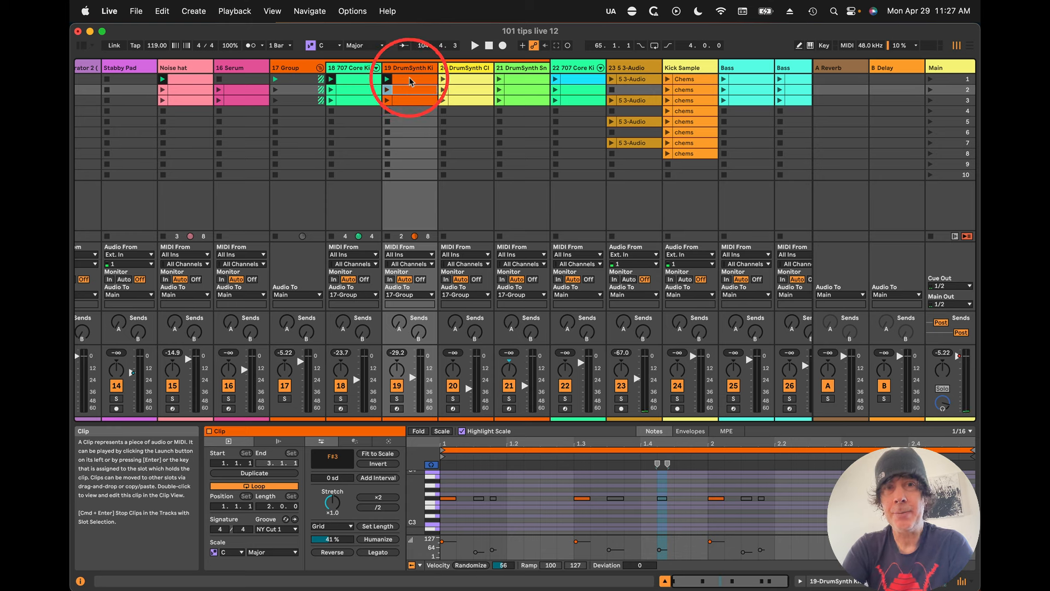
# Step: Capture the currently playing clips as a new scene below scene 2 and play the captured scene briefly
pyautogui.press('space')
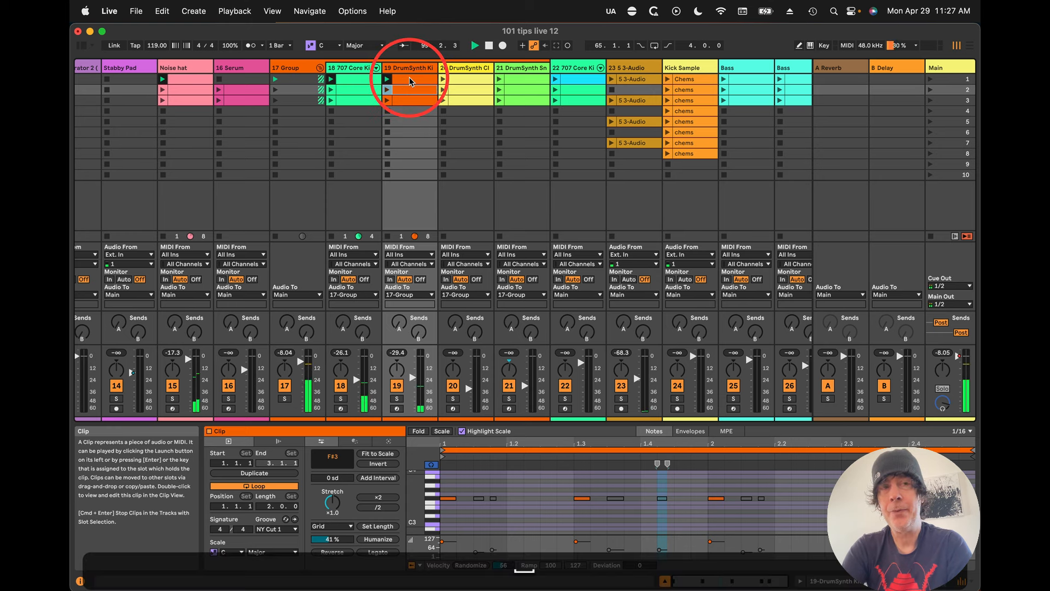
pyautogui.press('space')
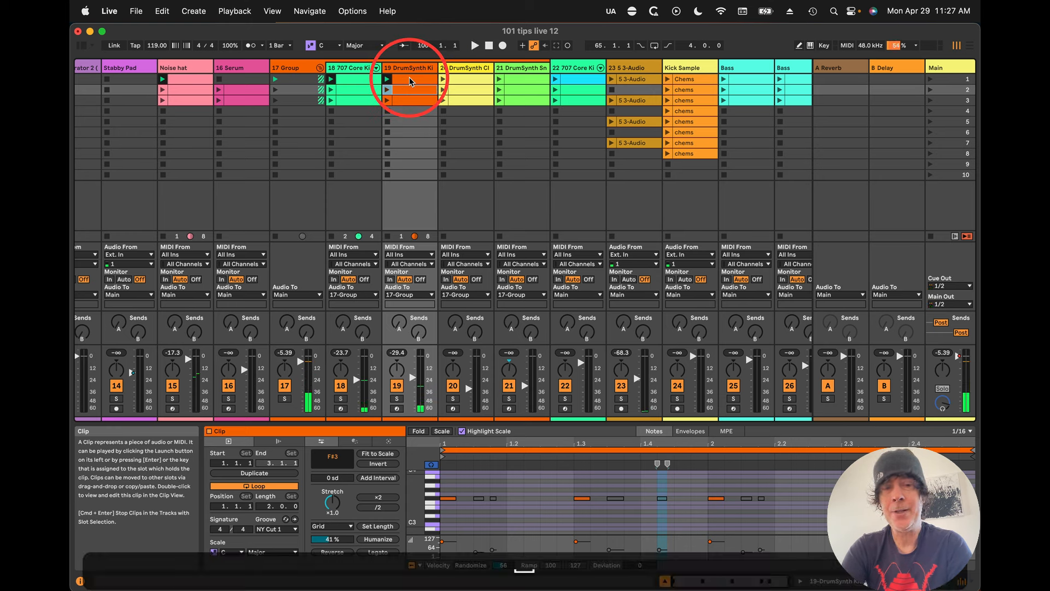
pyautogui.press('super')
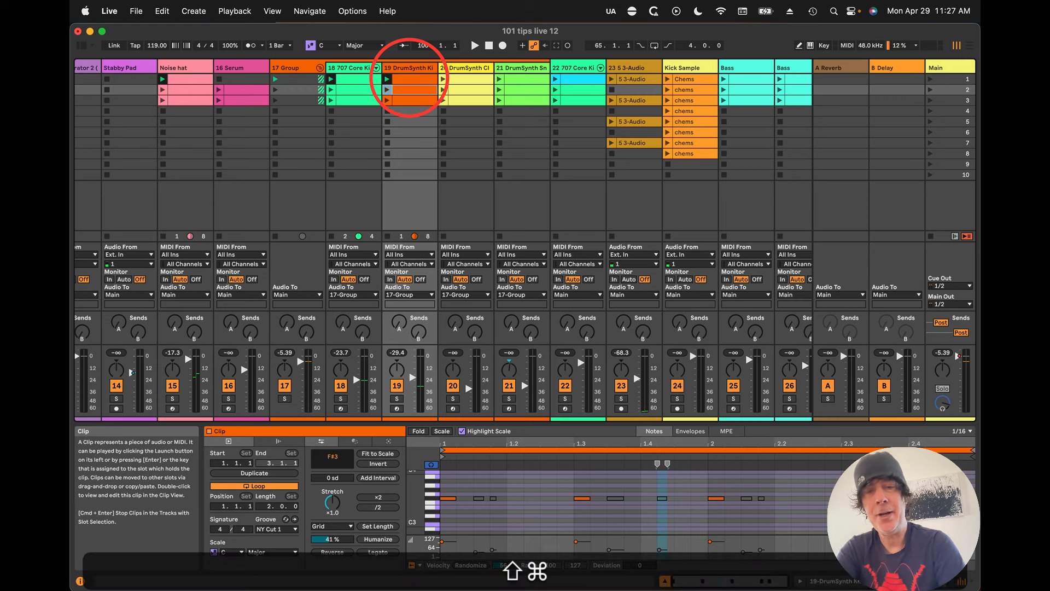
pyautogui.press('super+shift+k')
pyautogui.press('super+shift+i')
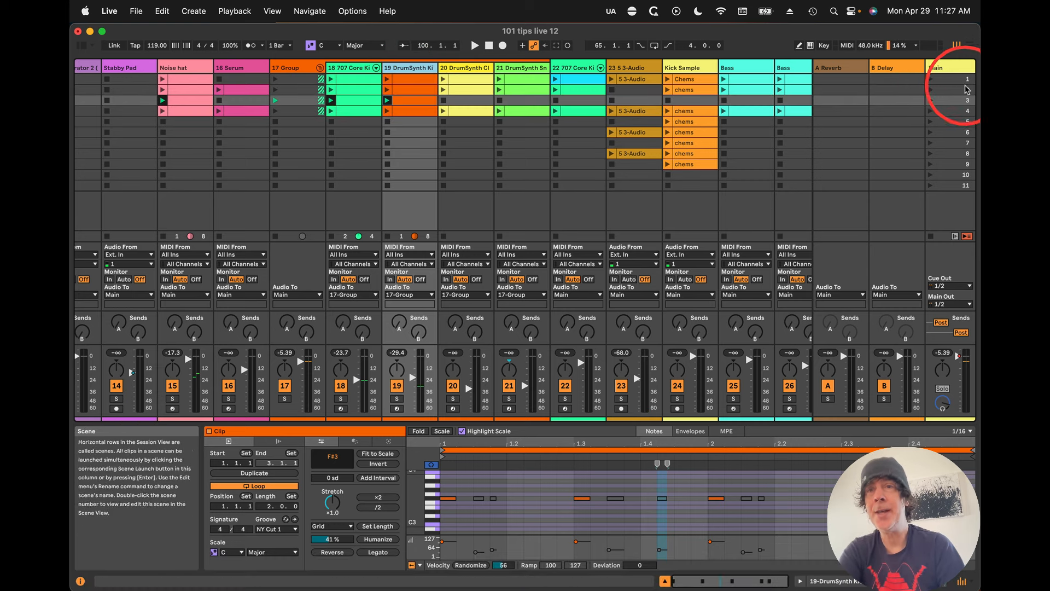
pyautogui.click(930, 102)
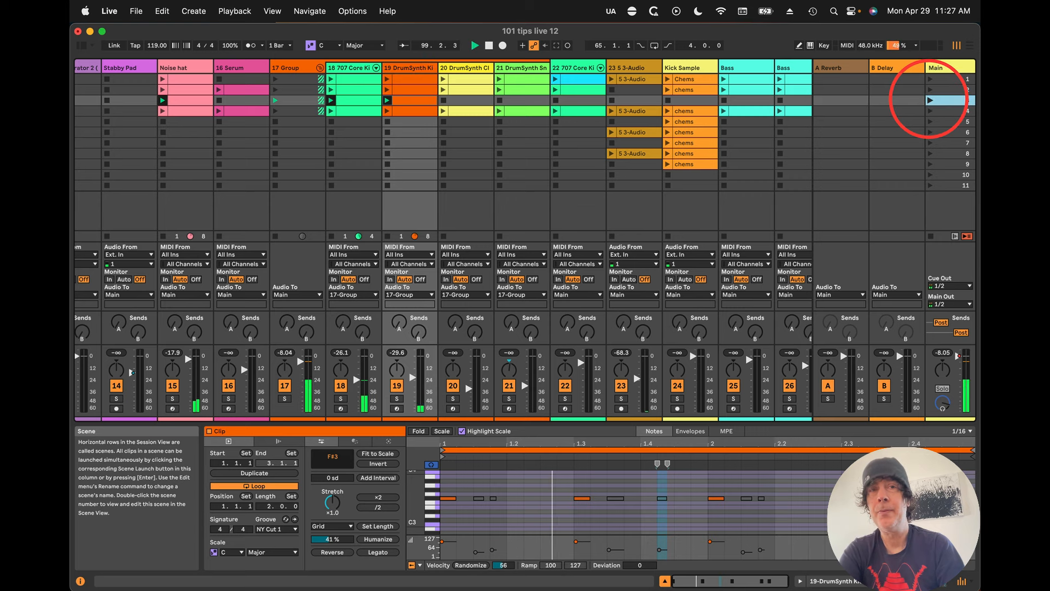
pyautogui.press('space')
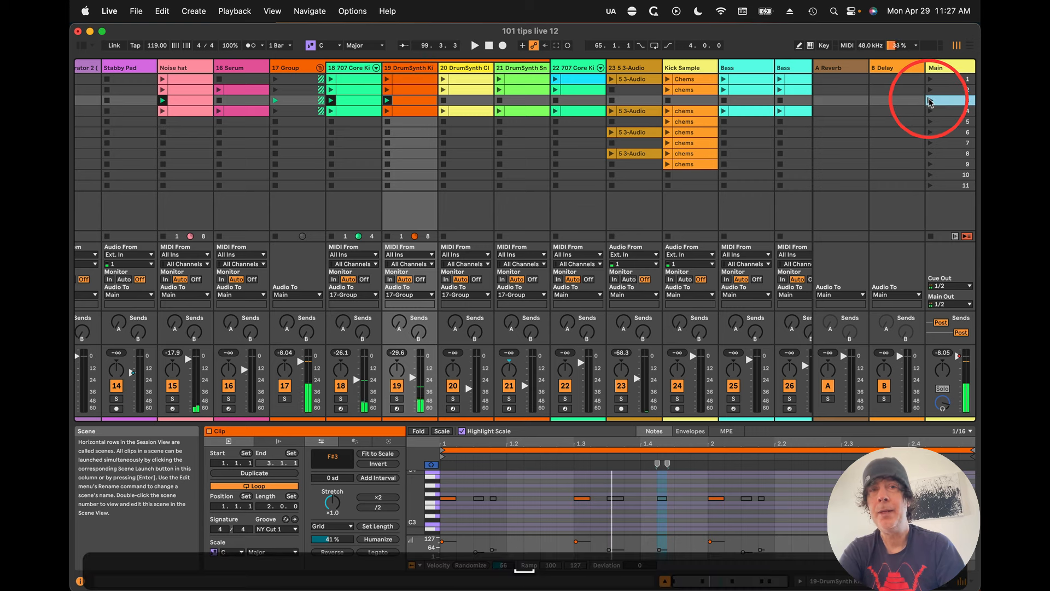
# Step: Add the scene 1 clips of the DrumSynth Clap and Snare tracks to the playing clips and capture them all as a new scene
pyautogui.click(443, 80)
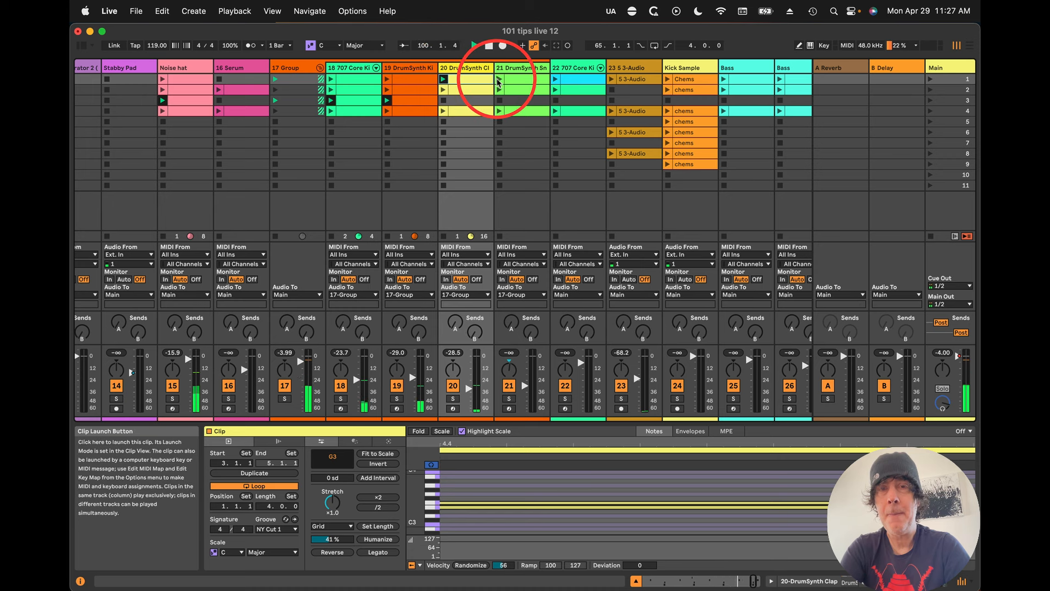
pyautogui.click(498, 80)
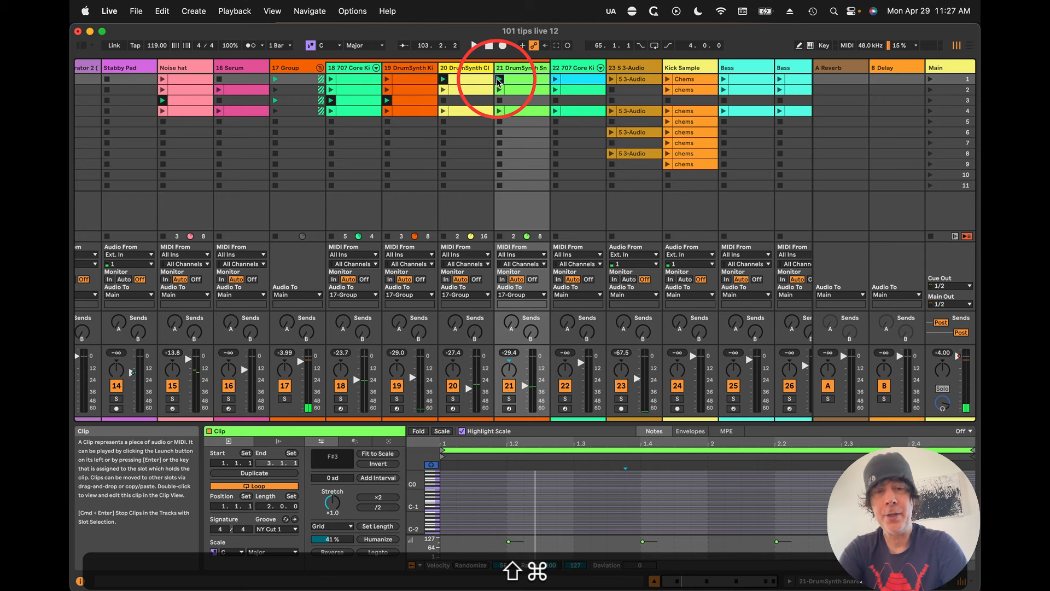
pyautogui.press('super+shift+i')
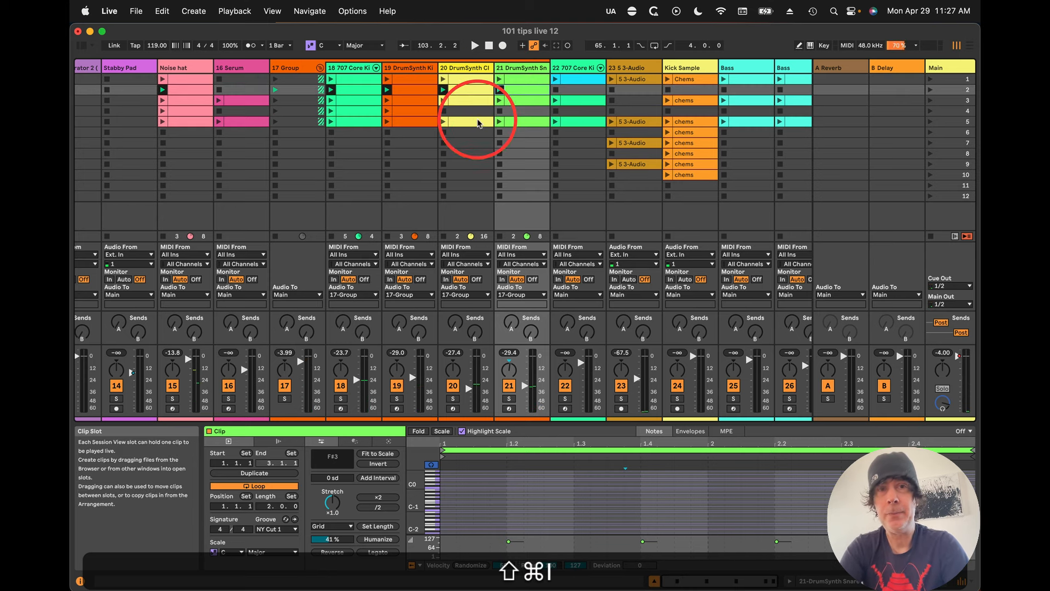
# Step: Launch the captured scene 4 and switch to the captured scene 2 to compare them
pyautogui.hscroll(-1, 550, 94)
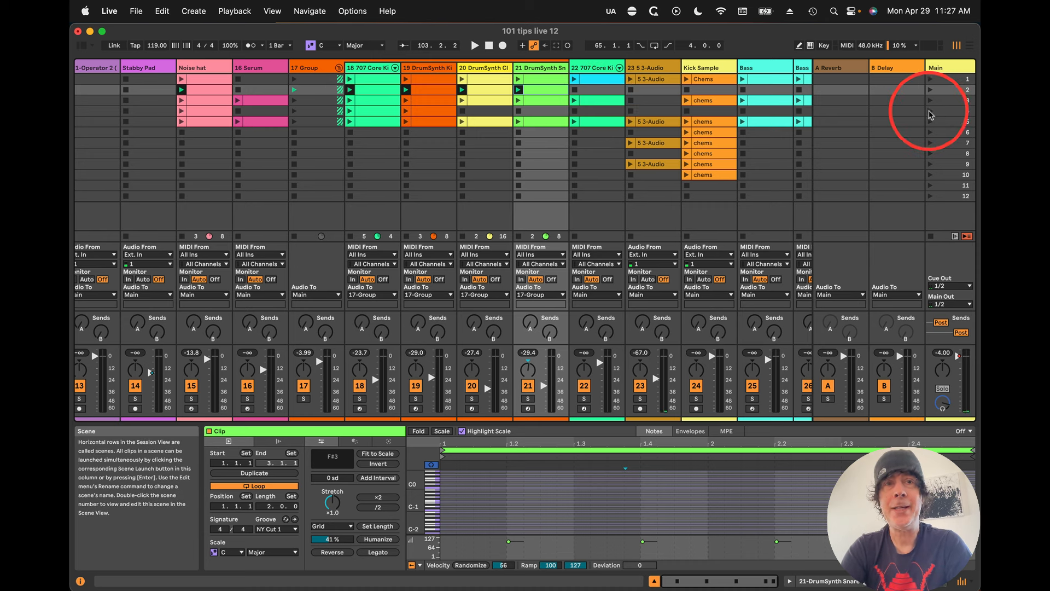
pyautogui.click(930, 111)
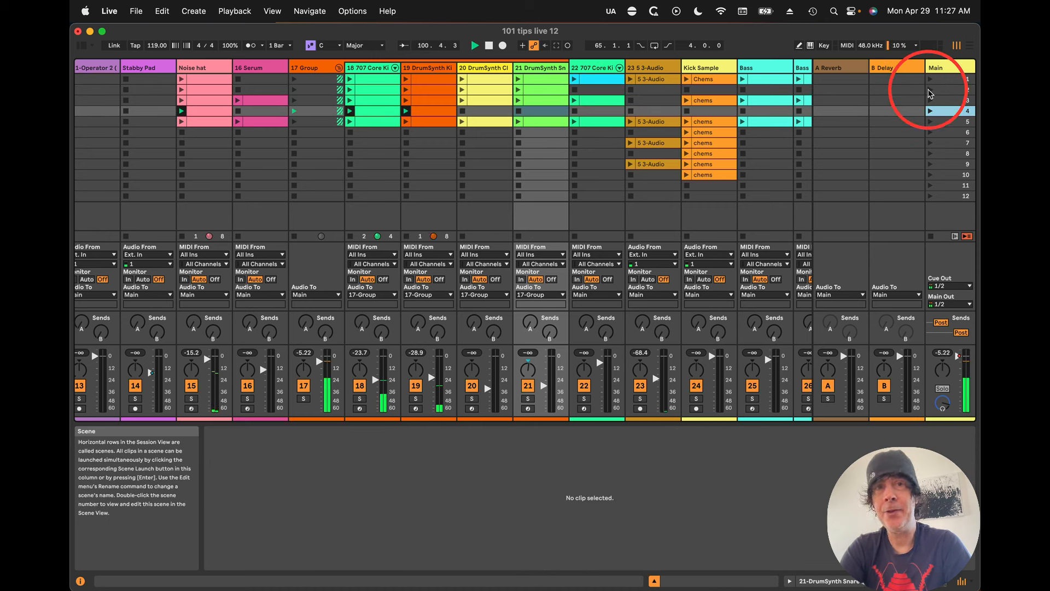
pyautogui.click(930, 89)
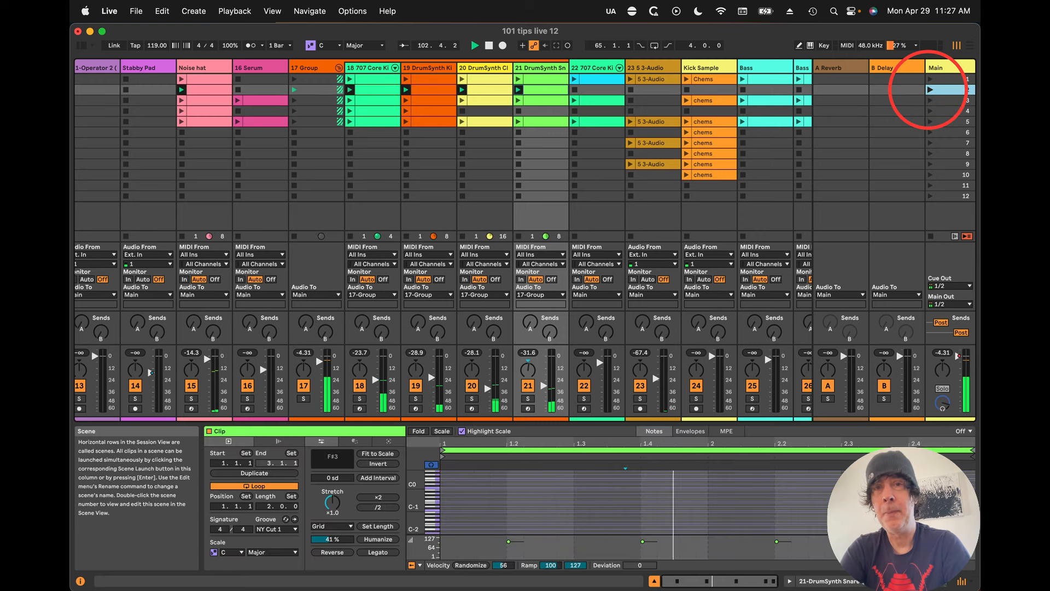
# Step: Launch the scene 5 clips of the Noise hat and 16 Serum tracks over the playing drums
pyautogui.click(182, 121)
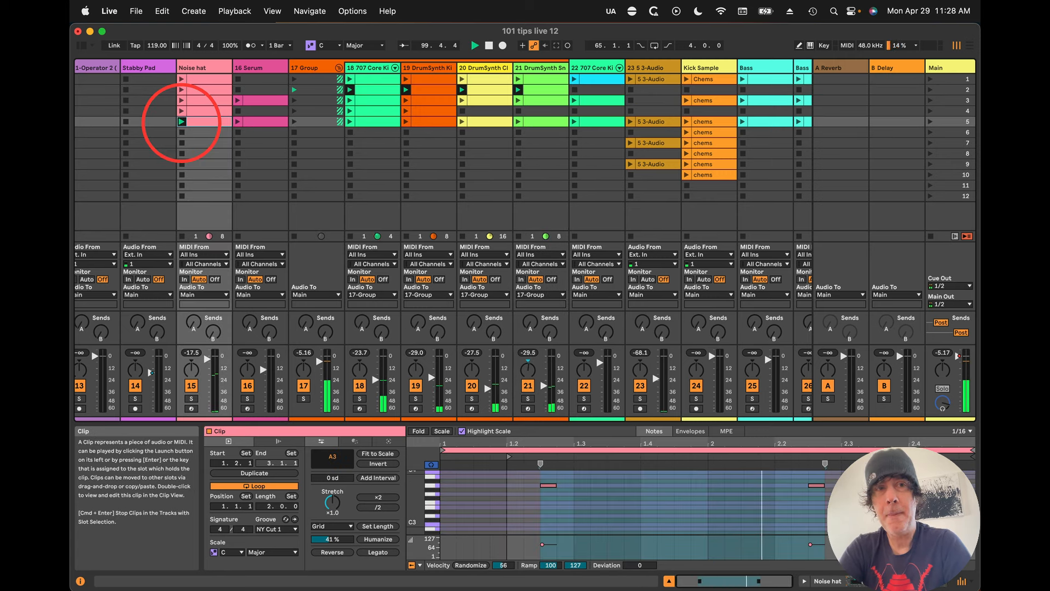
pyautogui.click(238, 122)
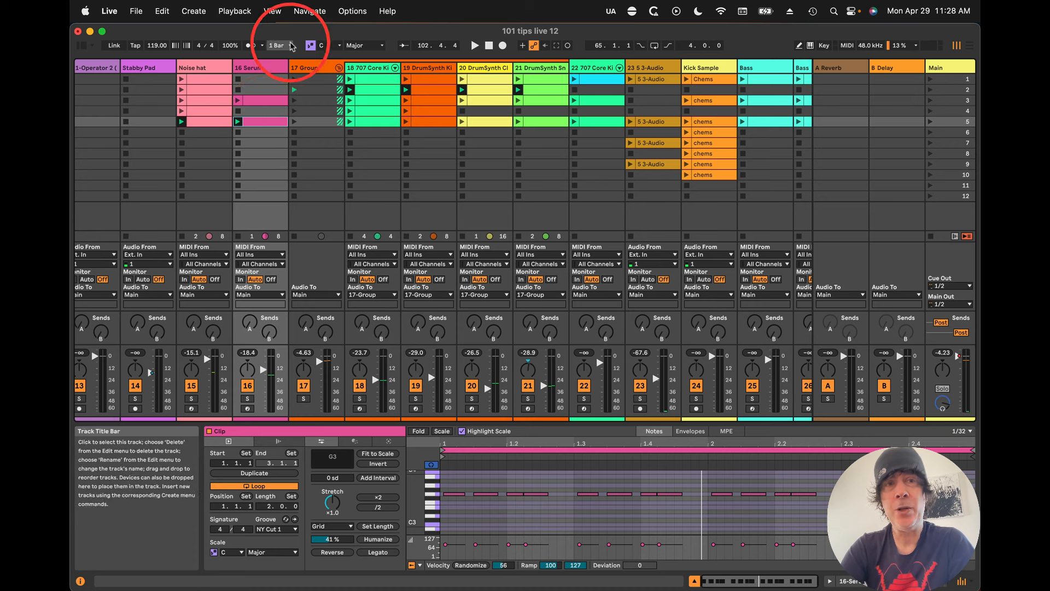
# Step: Set the global launch quantization to None
pyautogui.click(290, 47)
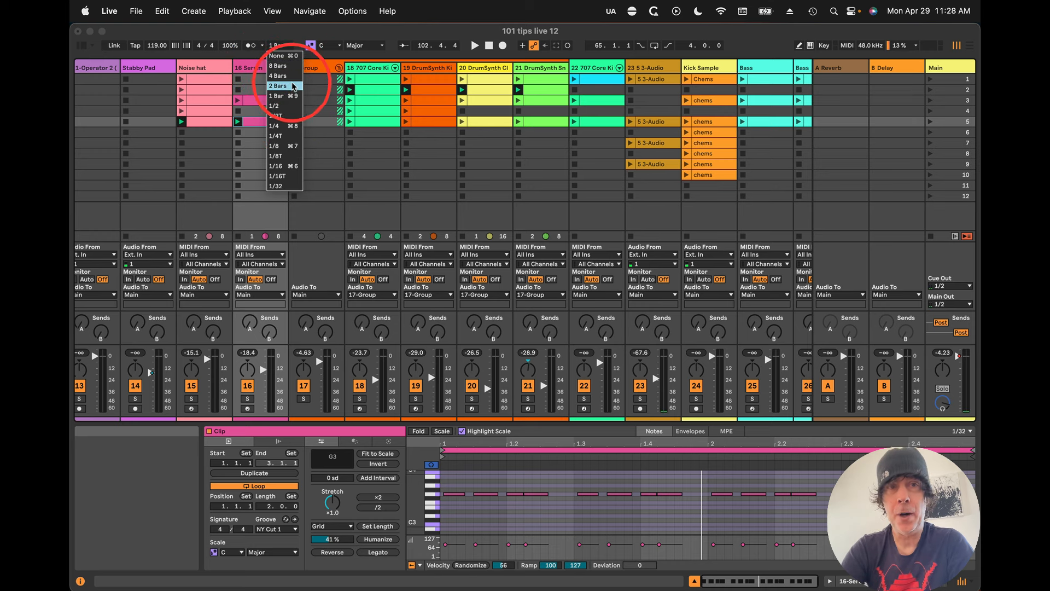
pyautogui.click(291, 56)
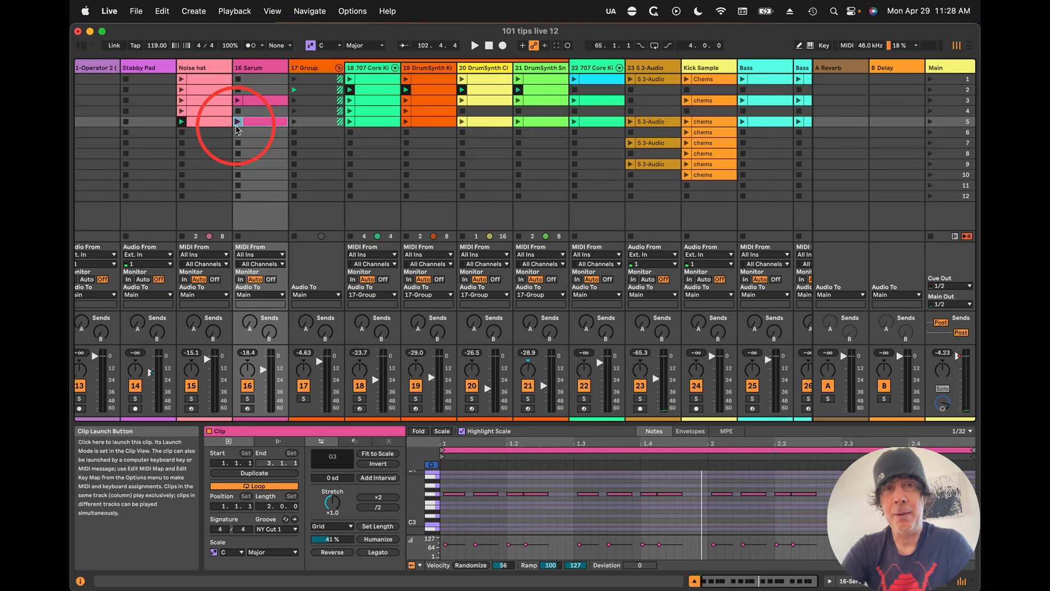
# Step: Play the drum clips with the Noise hat clip and launch the 16 Serum track's scene 5 clip over them
pyautogui.click(203, 125)
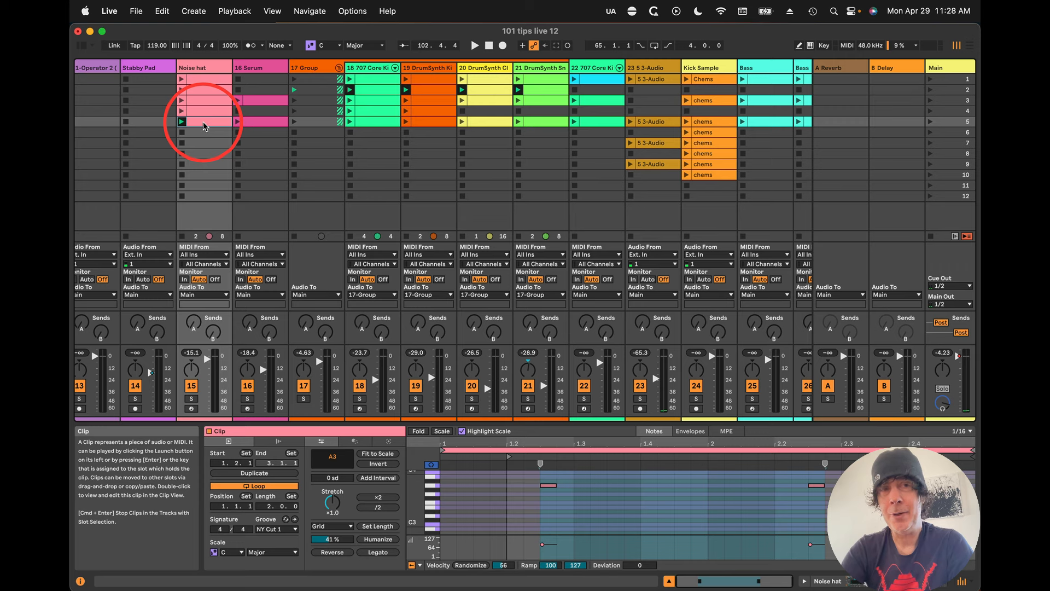
pyautogui.press('space')
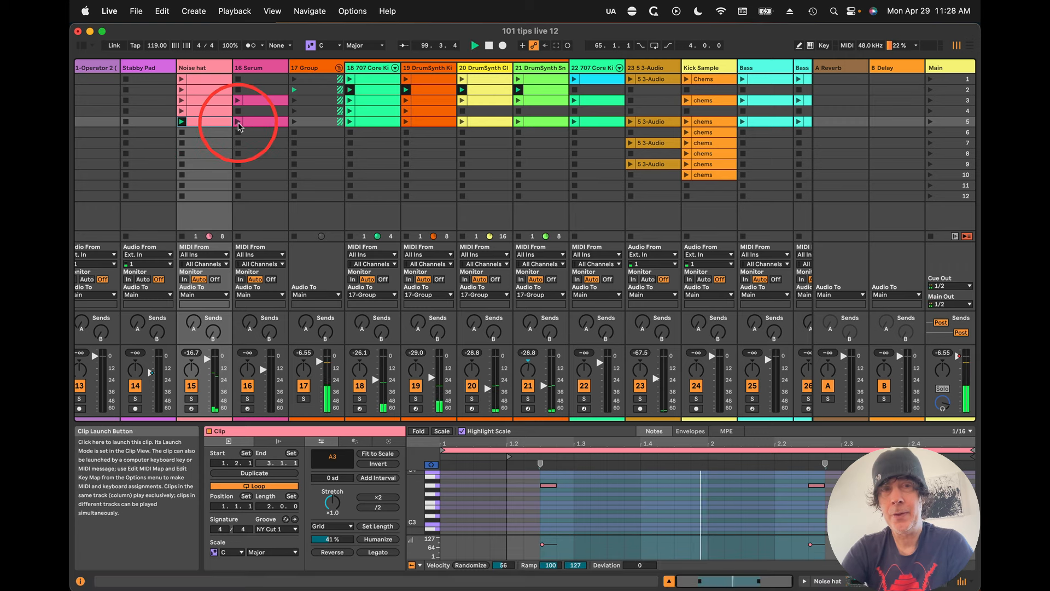
pyautogui.click(238, 122)
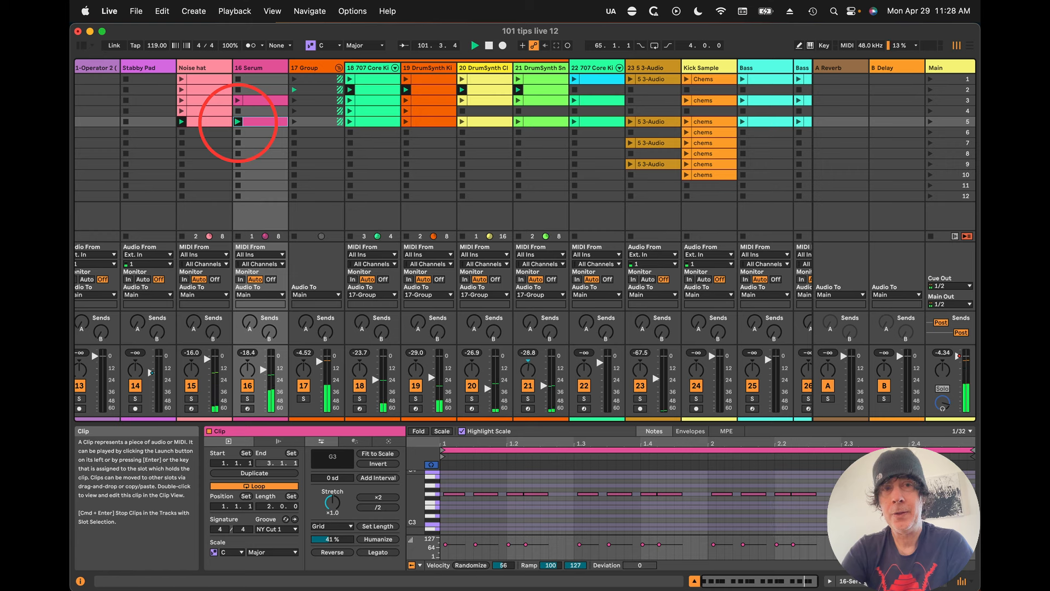
# Step: Set the global launch quantization to 1 Bar
pyautogui.click(285, 46)
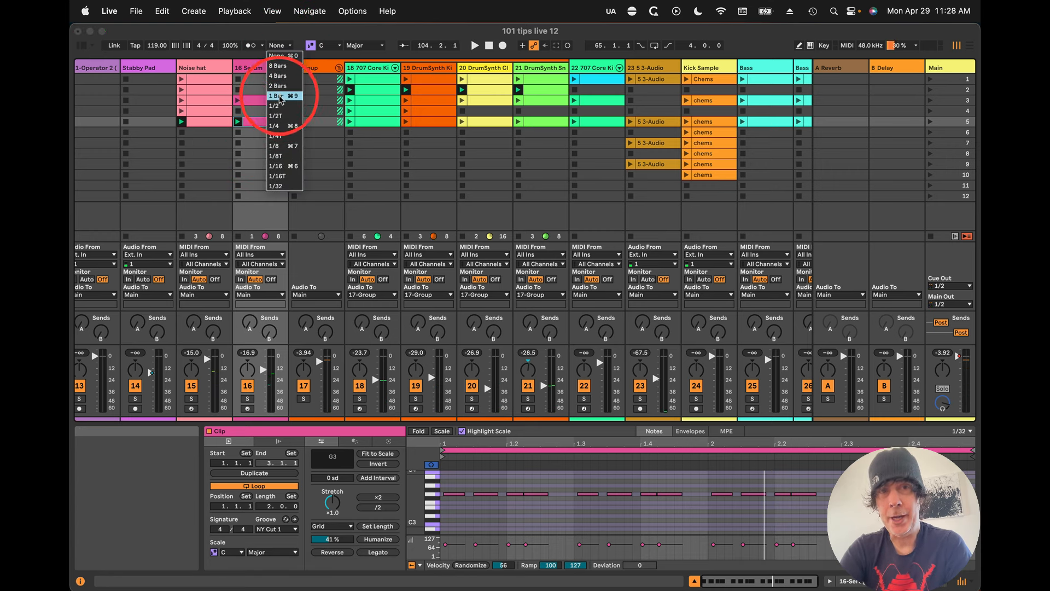
pyautogui.click(277, 96)
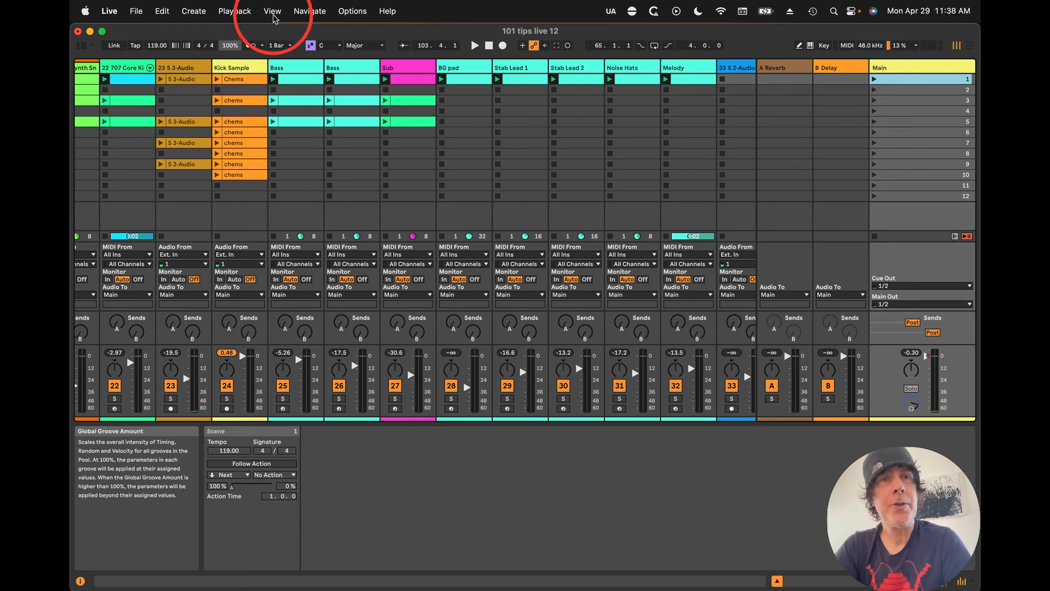
# Step: Show the Scene Tempo and Time Signature fields for the scenes on the Main track
pyautogui.click(273, 12)
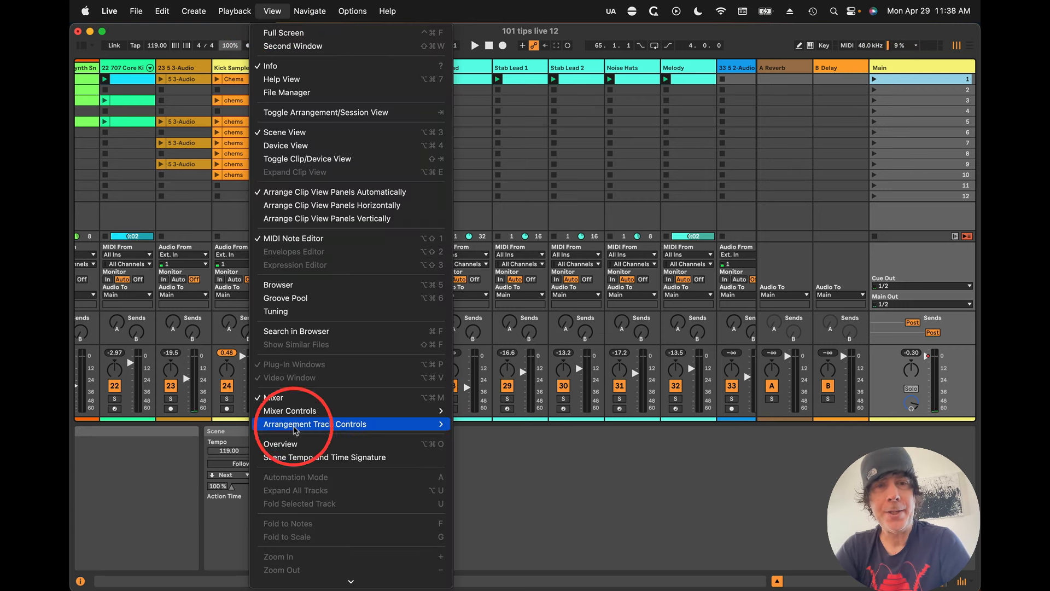
pyautogui.click(301, 457)
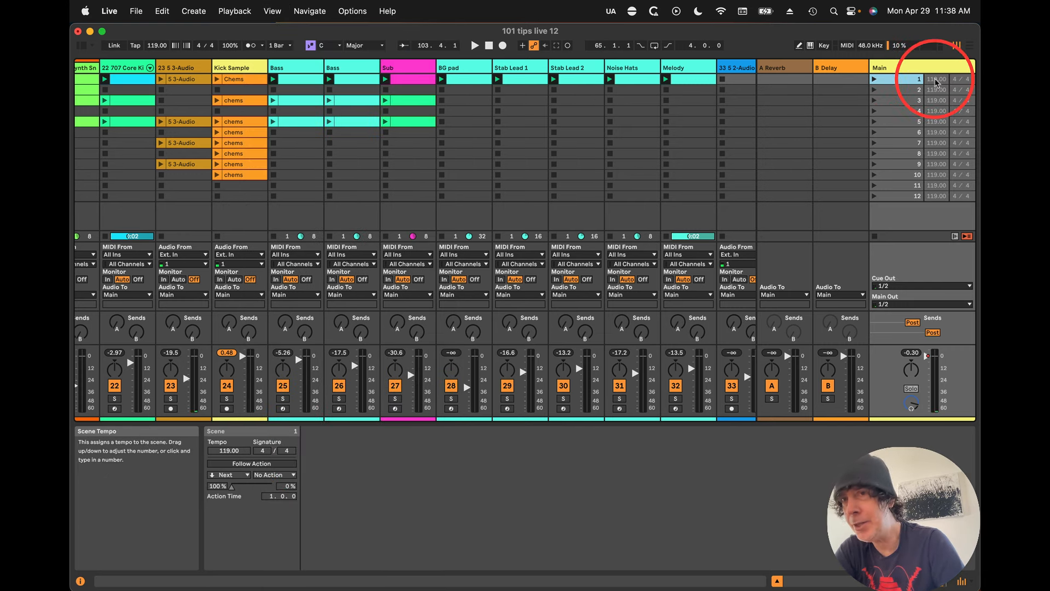
# Step: Assign a tempo of 135 to scene 1, and launch the scene briefly to hear it
pyautogui.write('135')
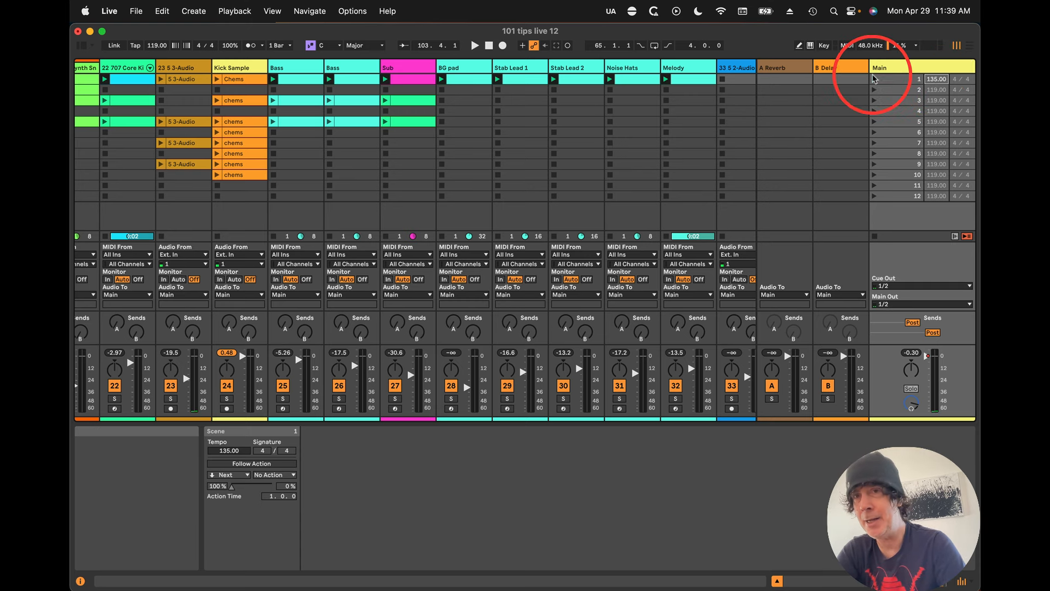
pyautogui.click(874, 80)
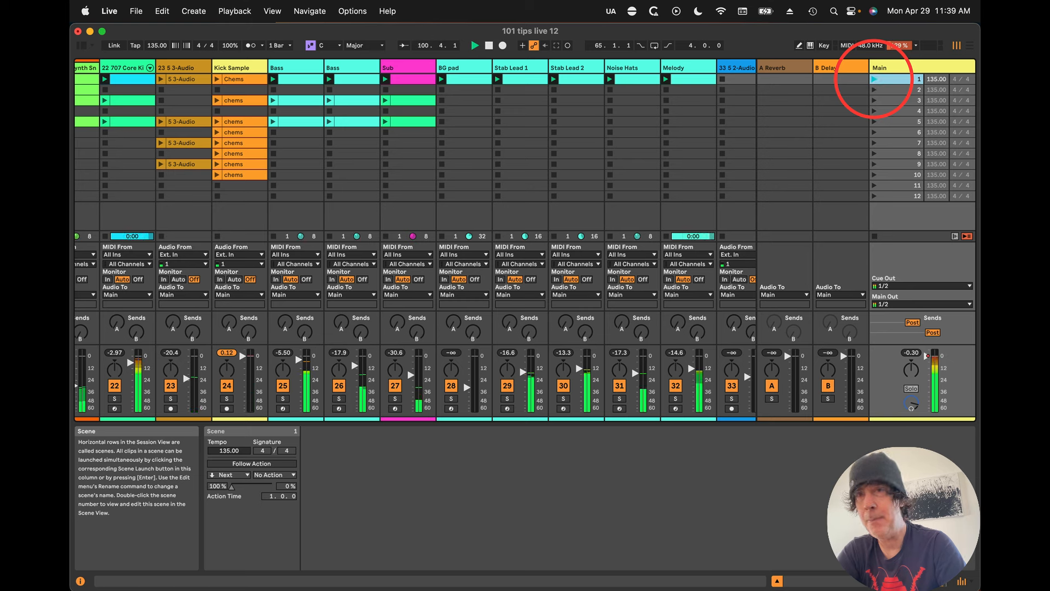
pyautogui.press('space')
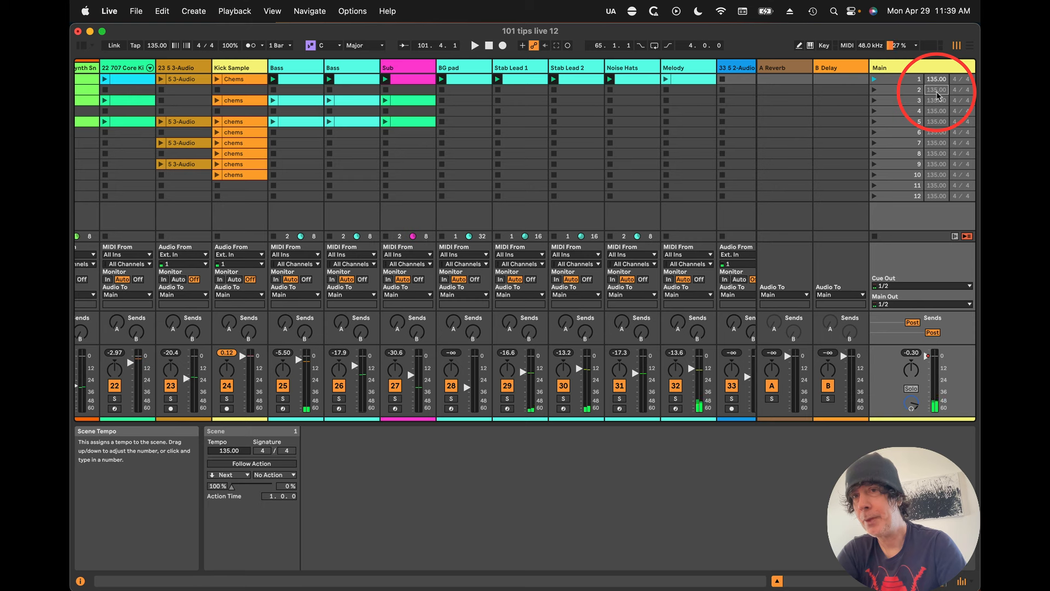
# Step: Assign a tempo of 119 to scene 2, and launch the scene to hear the tempo change
pyautogui.write('1')
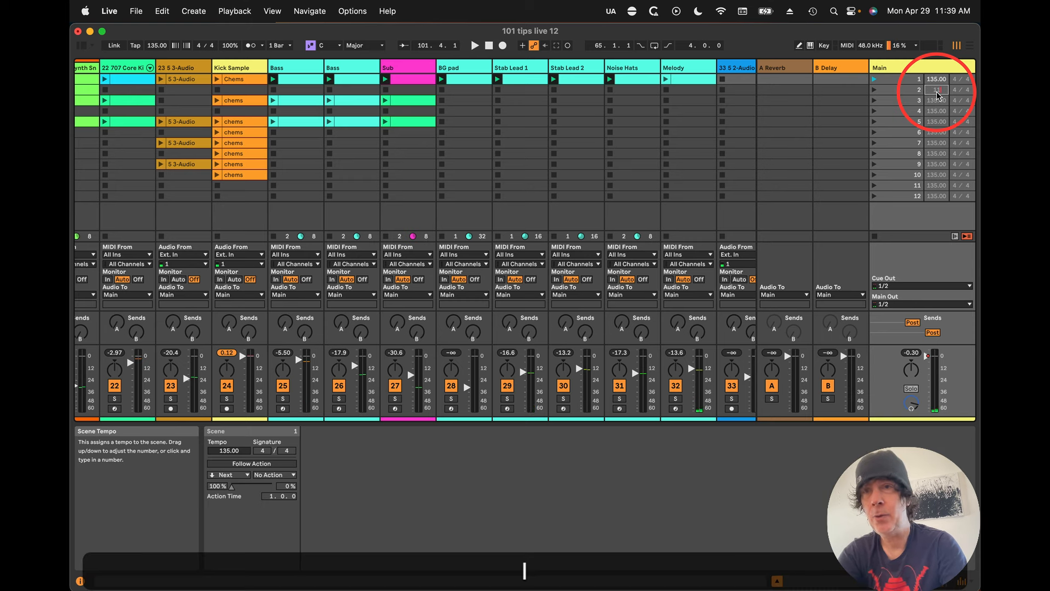
pyautogui.write('19')
pyautogui.press('Return')
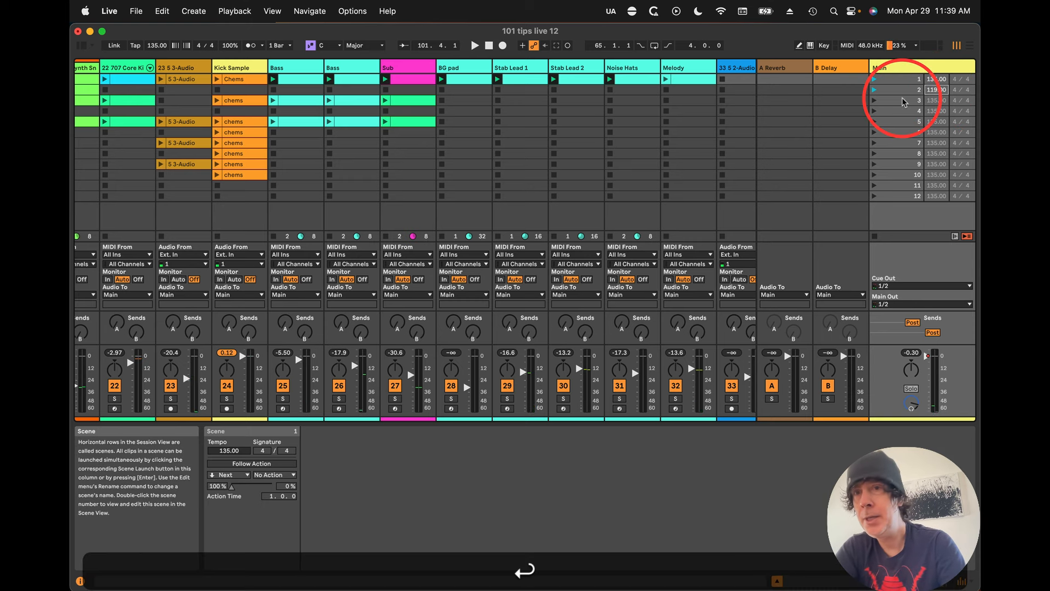
pyautogui.click(874, 90)
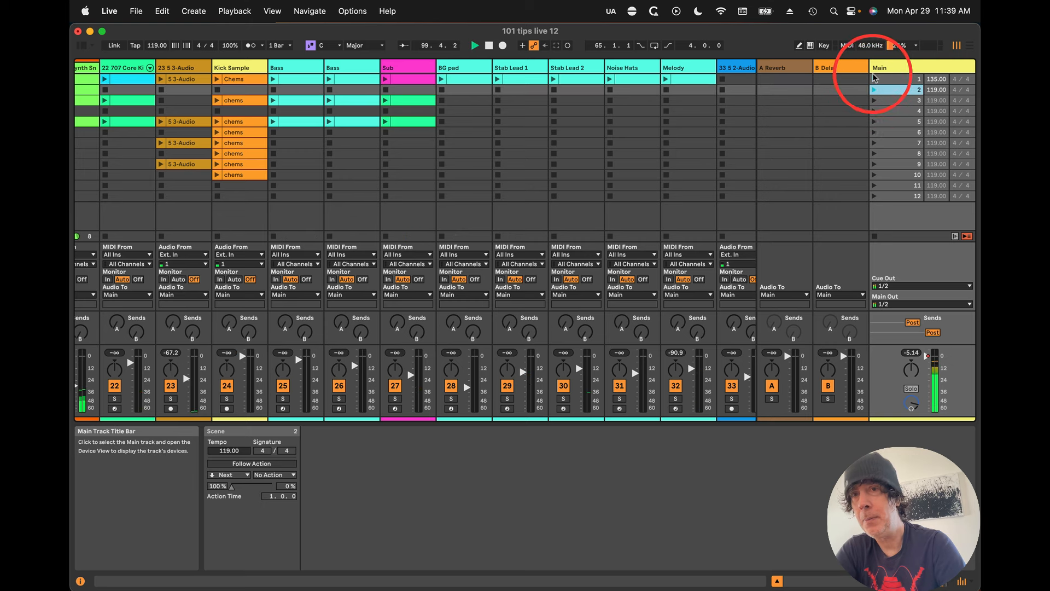
pyautogui.press('space')
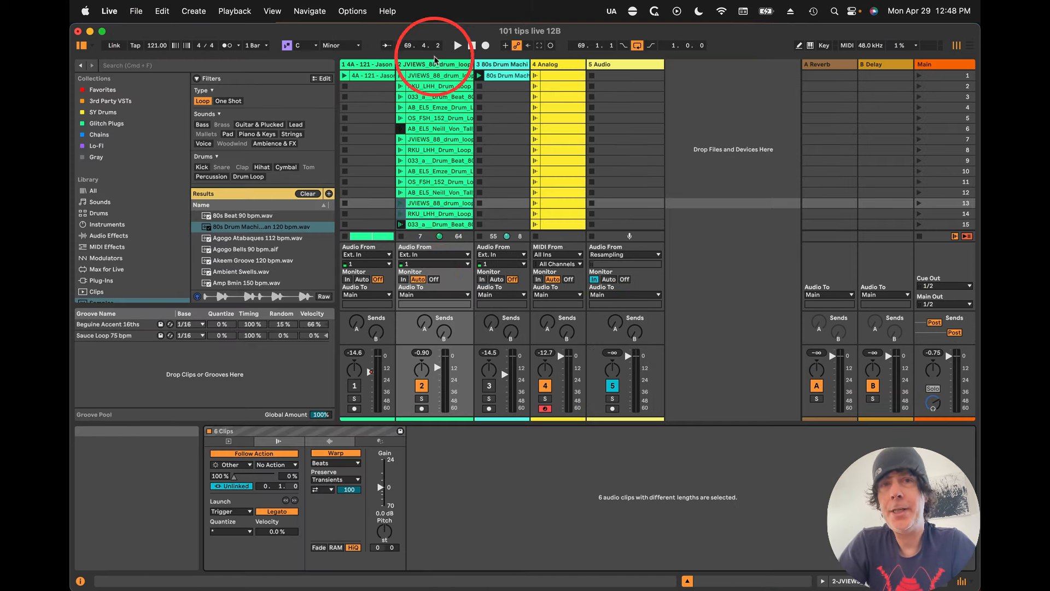
# Step: Select the scene 1 drum loop clip on track 2 and play the set to hear the clips' Follow Actions
pyautogui.click(437, 76)
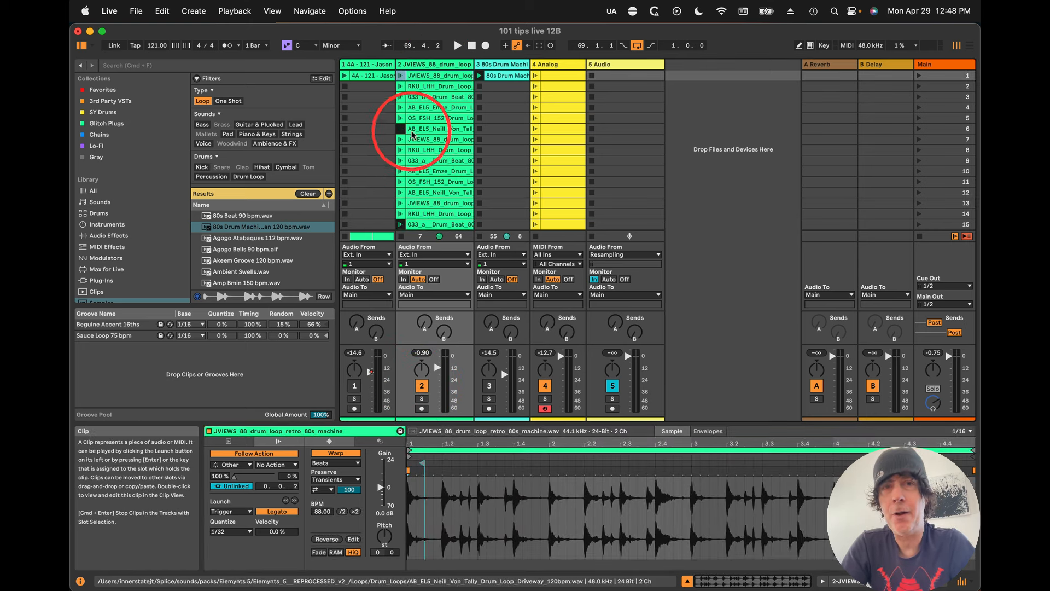
pyautogui.press('space')
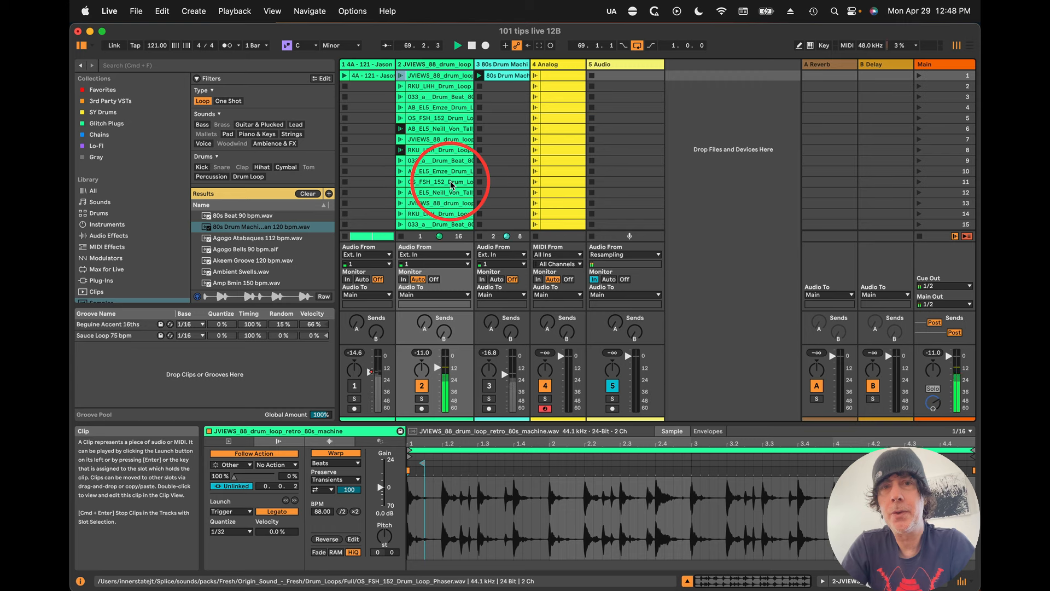
pyautogui.press('space')
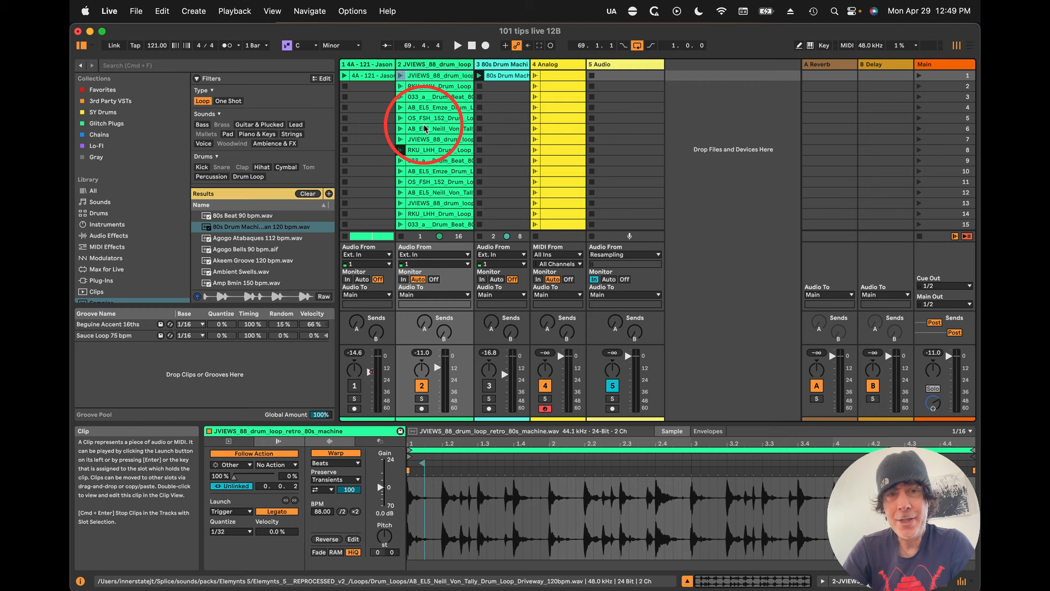
# Step: Try Next as the second Follow Action of the scene 18 drum loop clip, adjust its chance, and restore No Action with 100% on Other
pyautogui.scroll(-4, 427, 169)
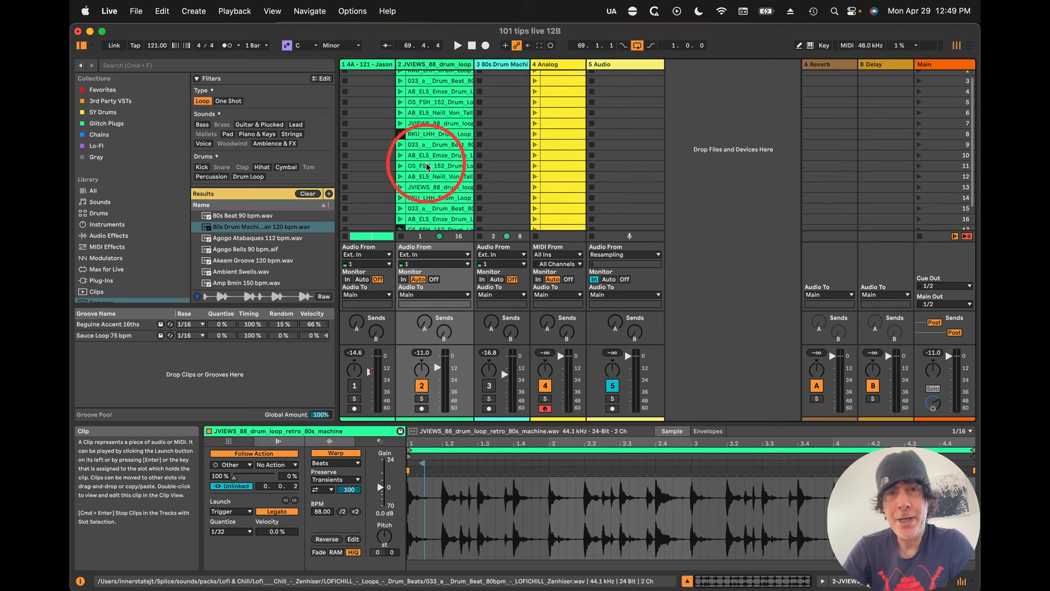
pyautogui.scroll(-3, 428, 171)
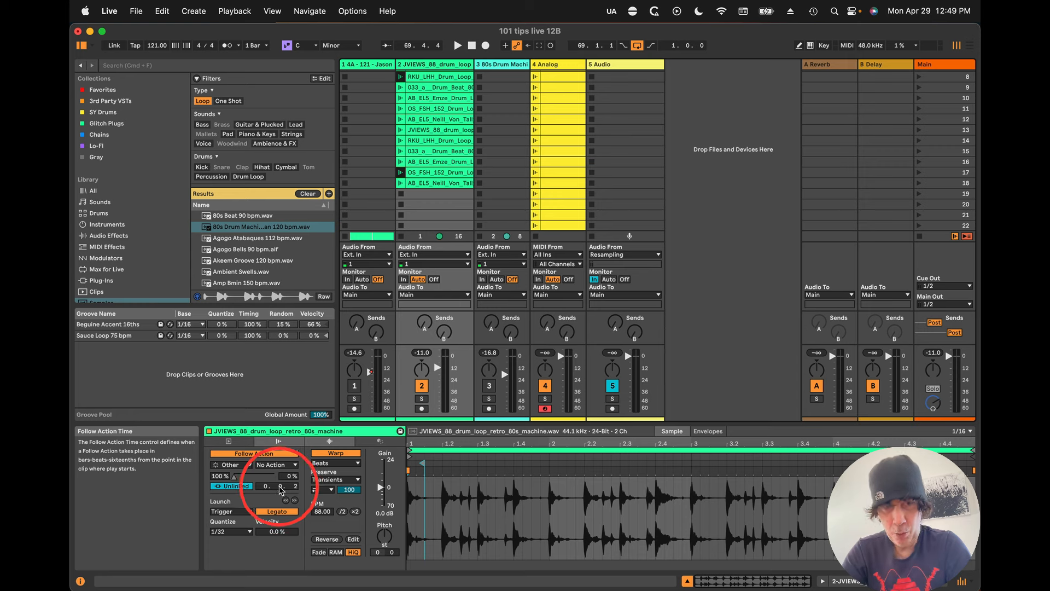
pyautogui.click(434, 182)
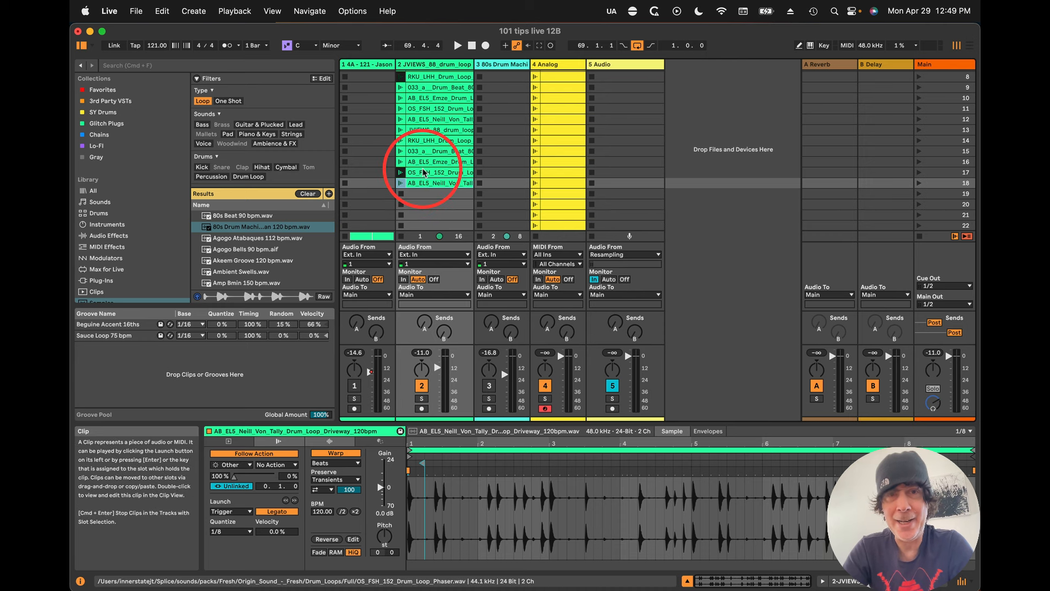
pyautogui.click(250, 466)
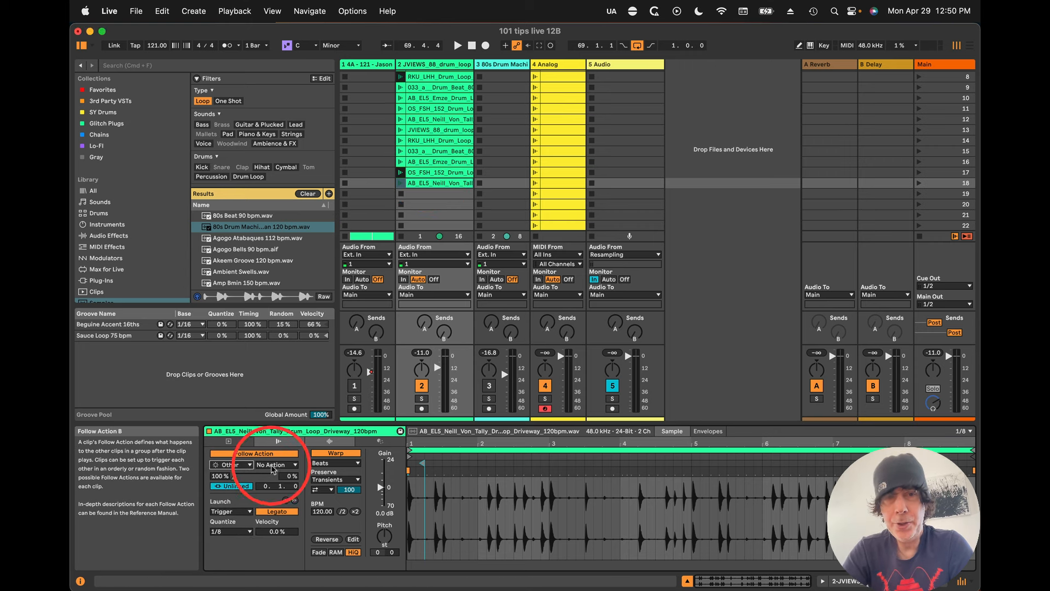
pyautogui.click(276, 464)
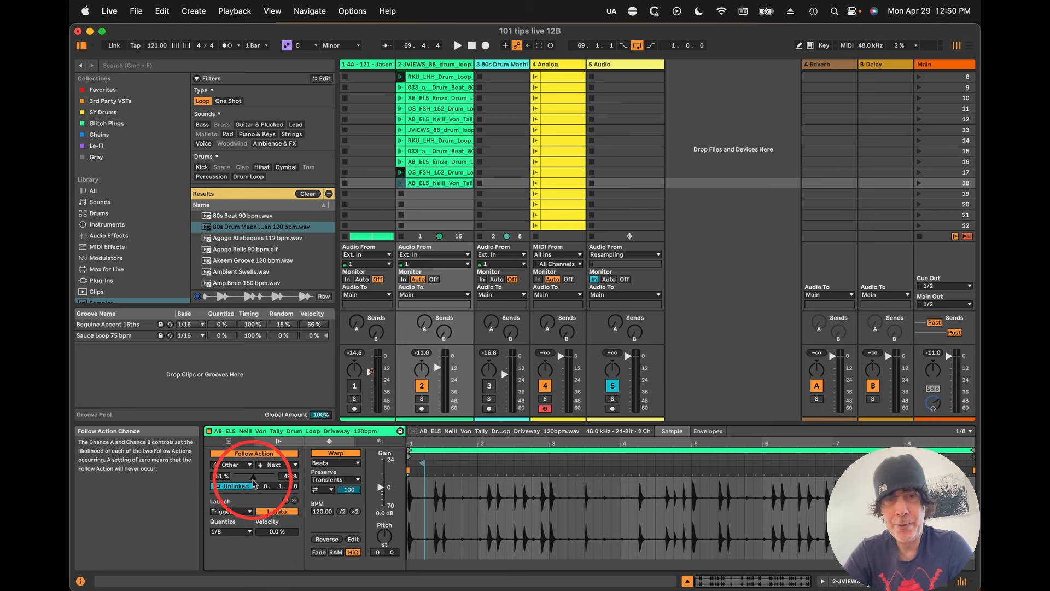
pyautogui.moveTo(253, 483); pyautogui.dragTo(234, 479)
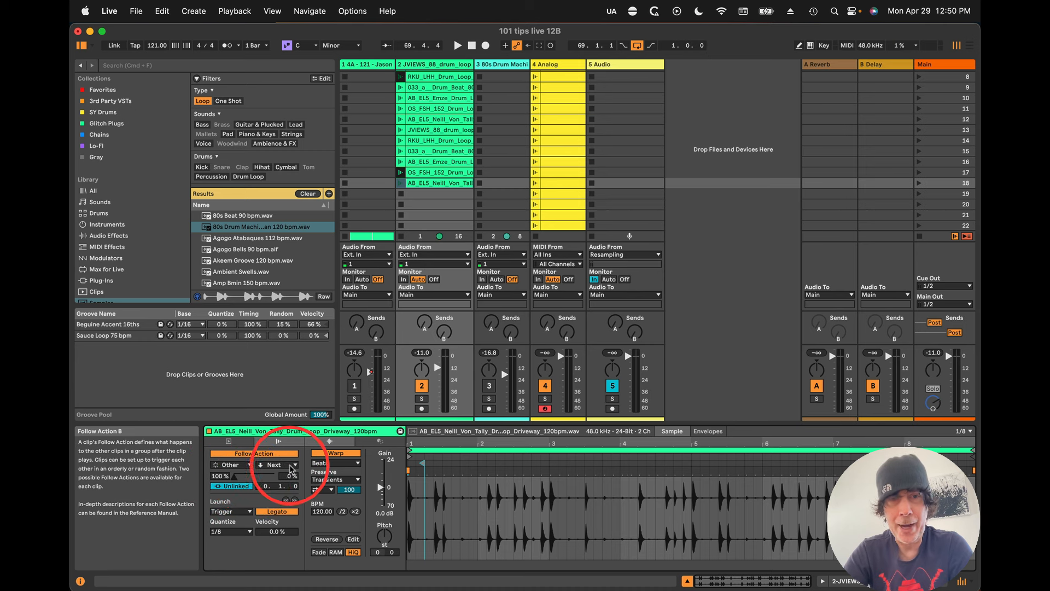
pyautogui.click(291, 464)
pyautogui.click(276, 460)
pyautogui.click(231, 486)
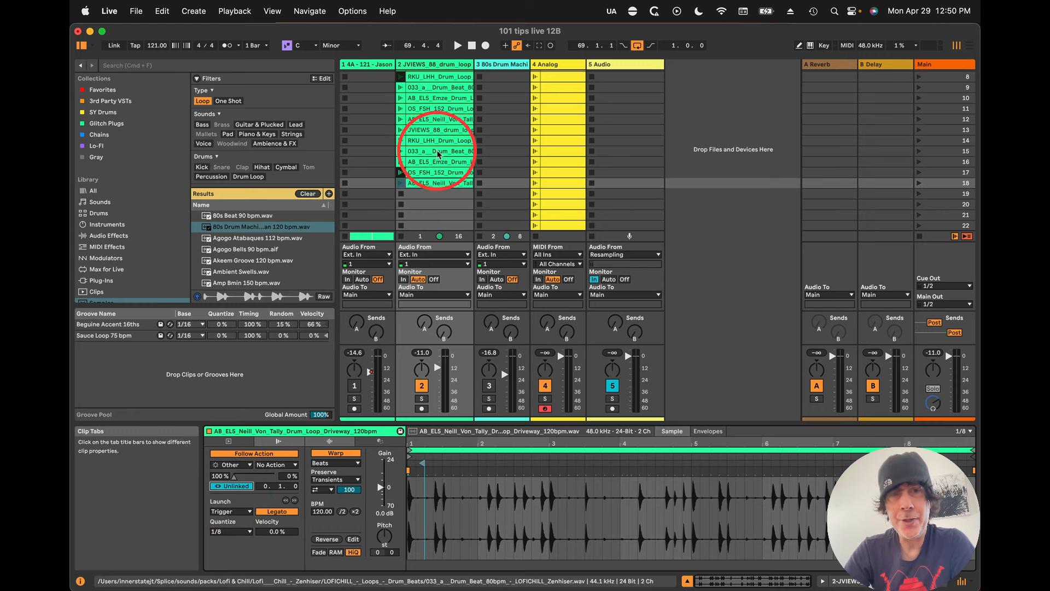
# Step: Turn off Follow Action for the drum loop clips on track 2
pyautogui.click(253, 454)
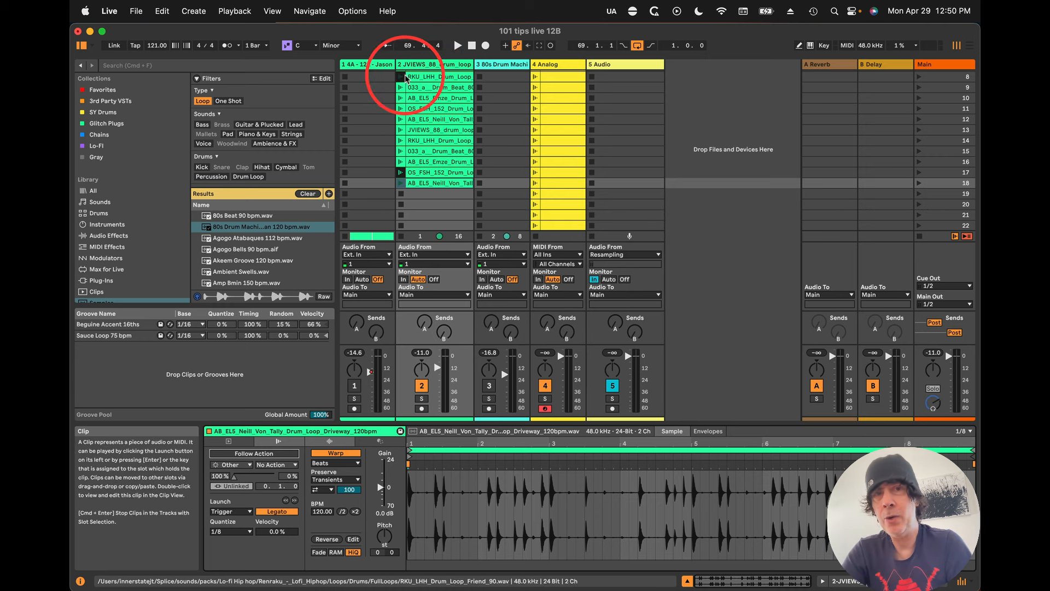
pyautogui.scroll(5, 426, 114)
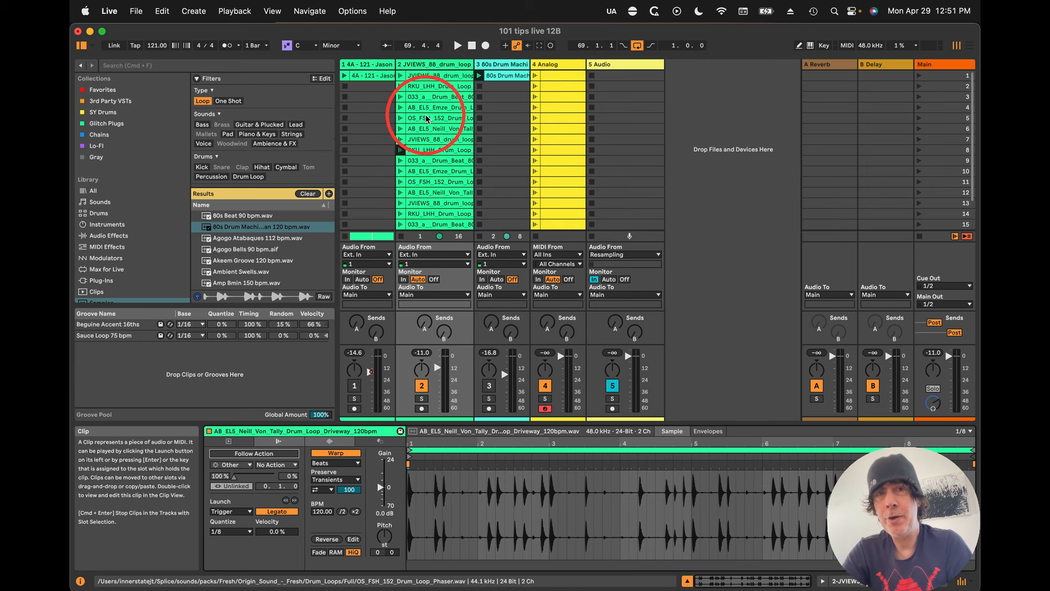
pyautogui.keyDown('shift'); pyautogui.click(400, 75); pyautogui.keyUp('shift')
# Step: Launch the drum loop clips of scenes 1 to 4 on track 2 one after another to hear Legato switching
pyautogui.click(400, 76)
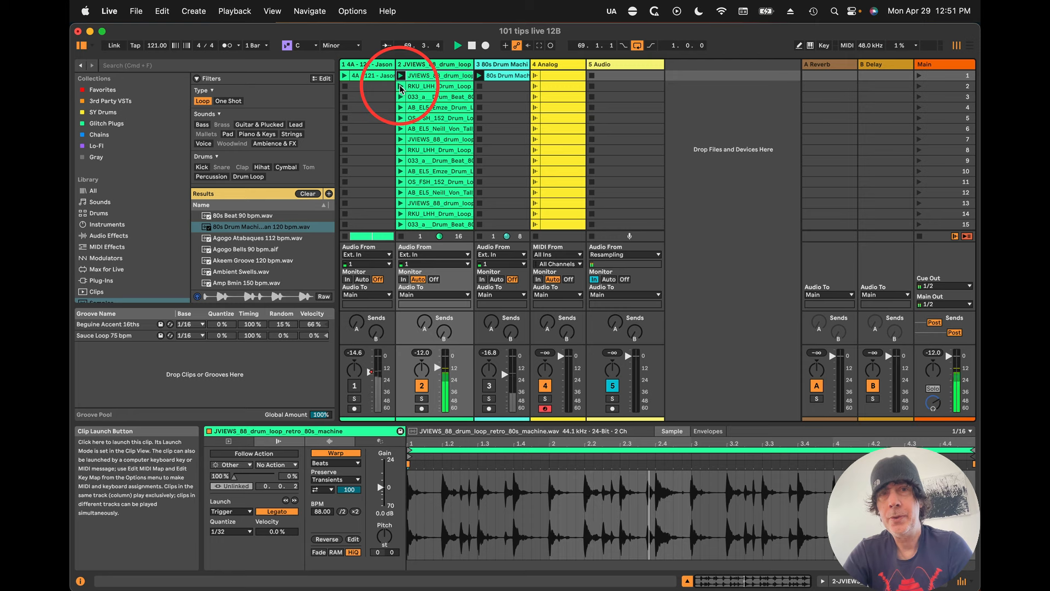
pyautogui.click(400, 86)
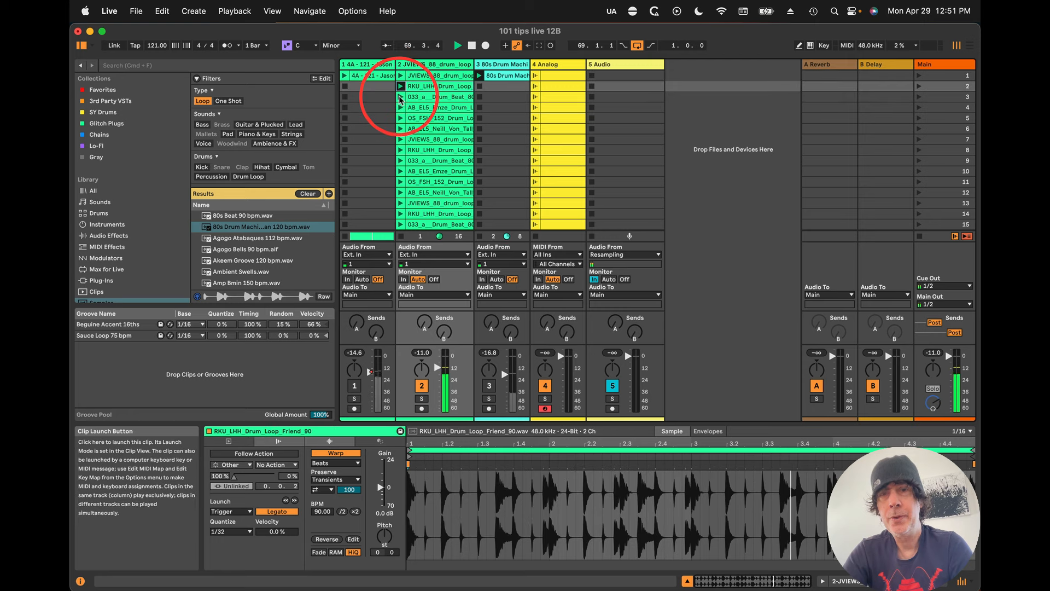
pyautogui.click(400, 97)
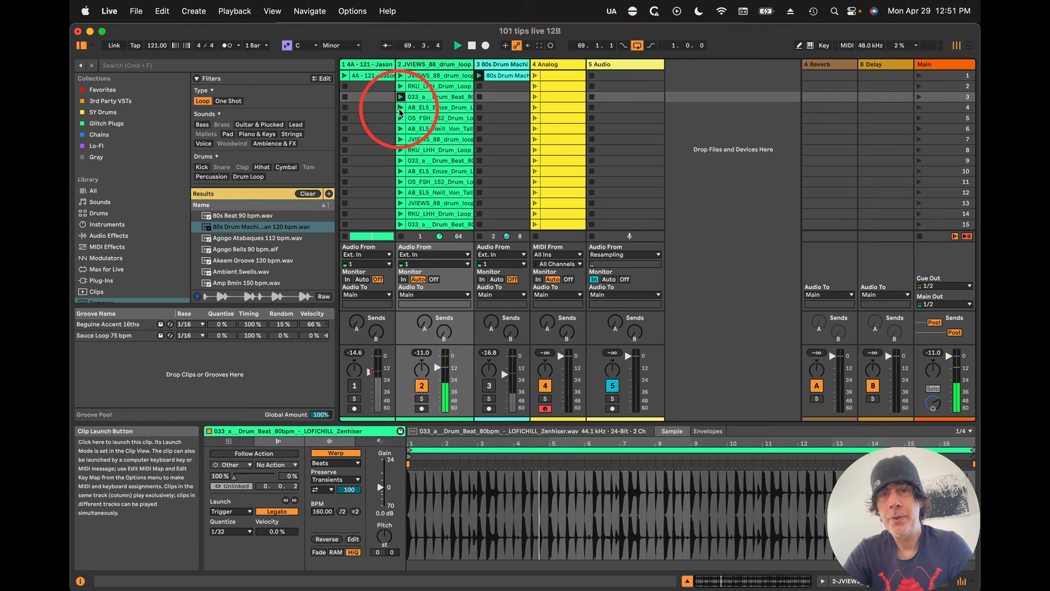
pyautogui.click(400, 112)
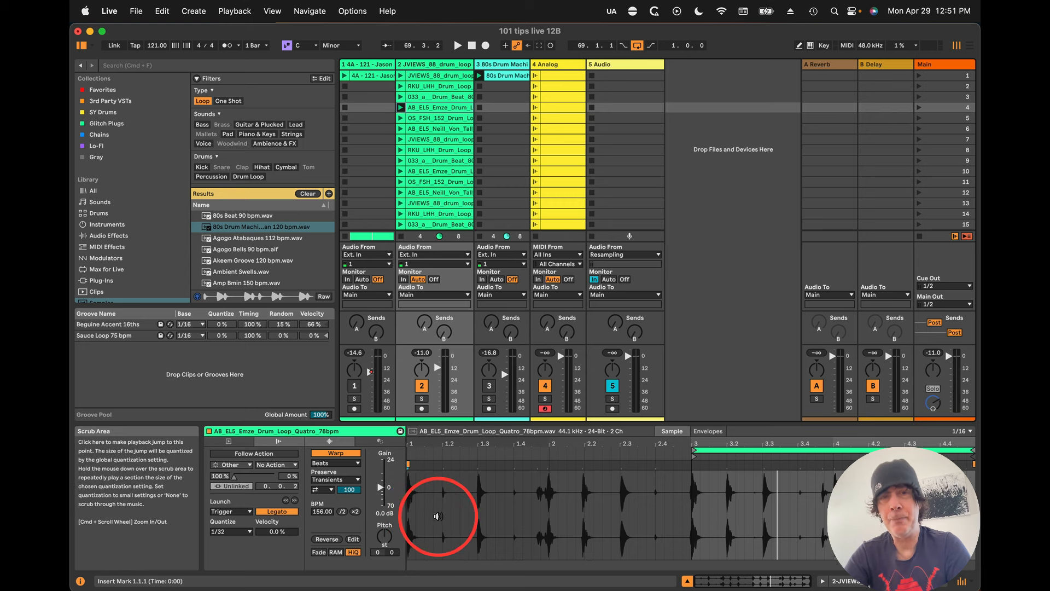
# Step: Turn off Legato for all 18 drum loop clips on track 2
pyautogui.click(274, 511)
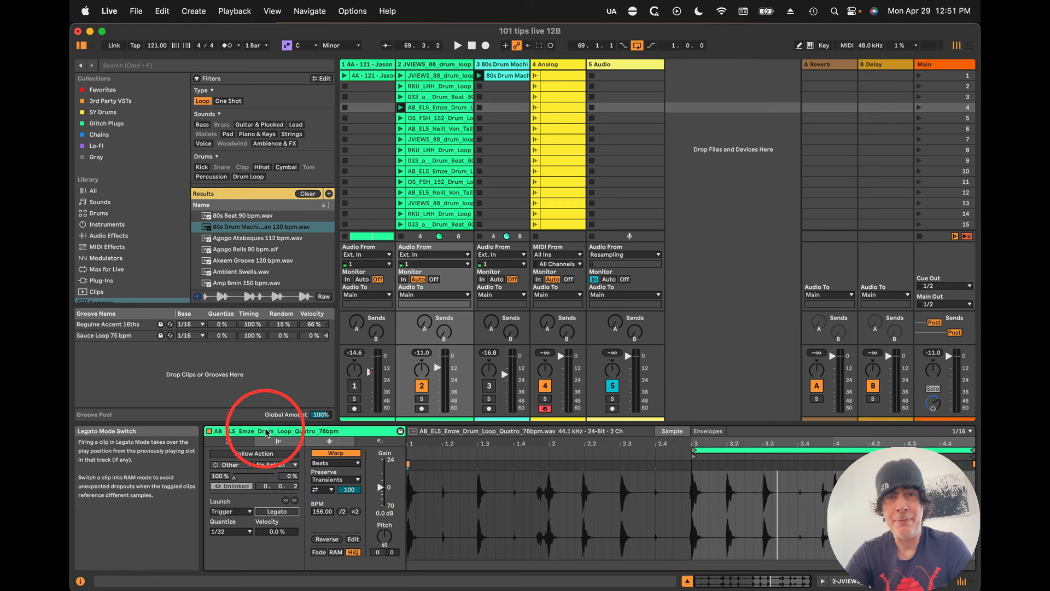
pyautogui.click(442, 225)
pyautogui.scroll(-5, 442, 225)
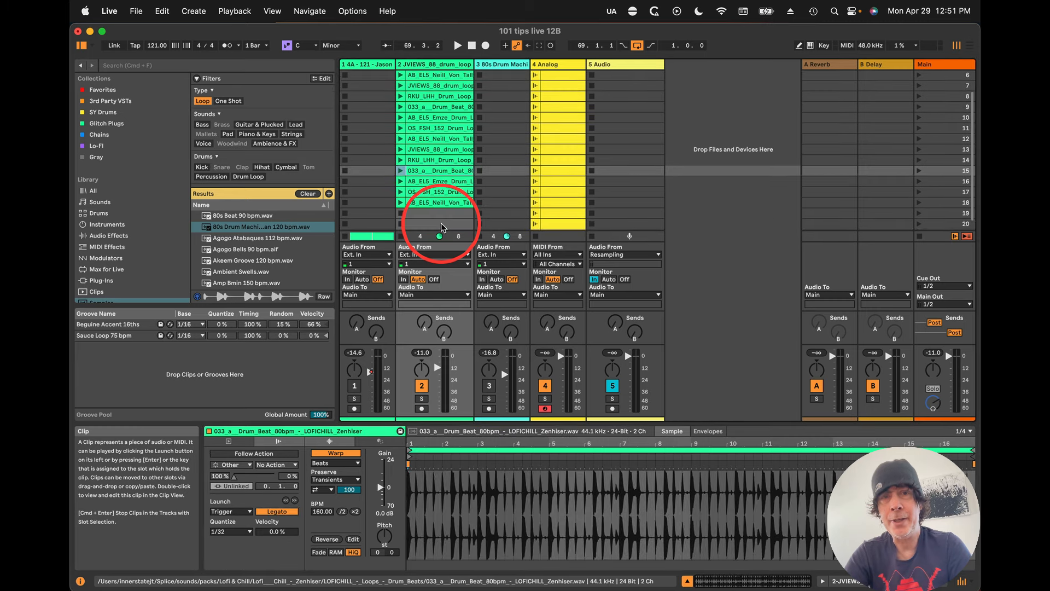
pyautogui.click(441, 204)
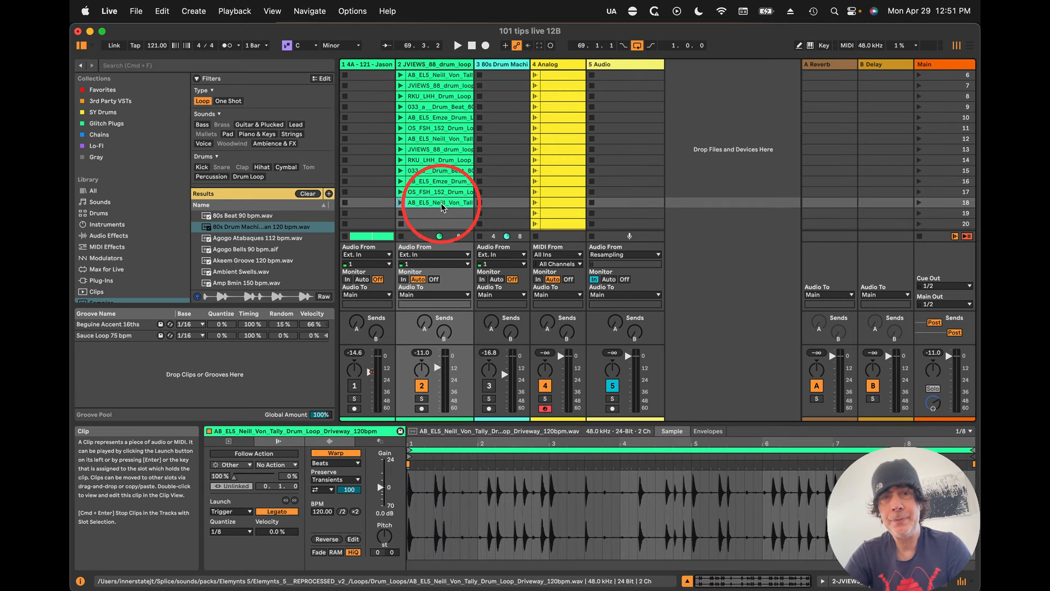
pyautogui.scroll(5, 440, 202)
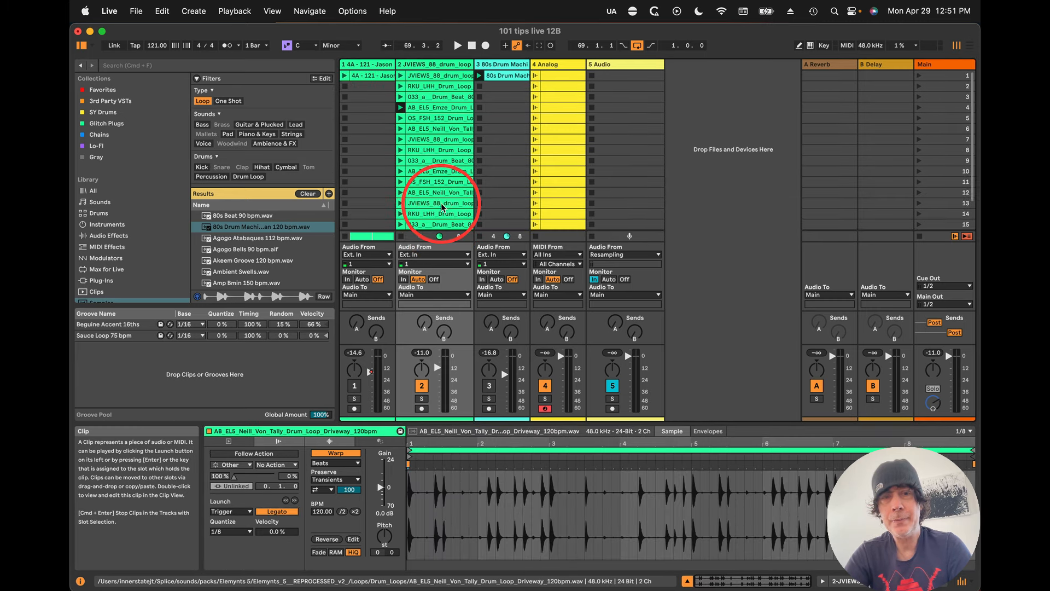
pyautogui.keyDown('shift'); pyautogui.click(439, 78); pyautogui.keyUp('shift')
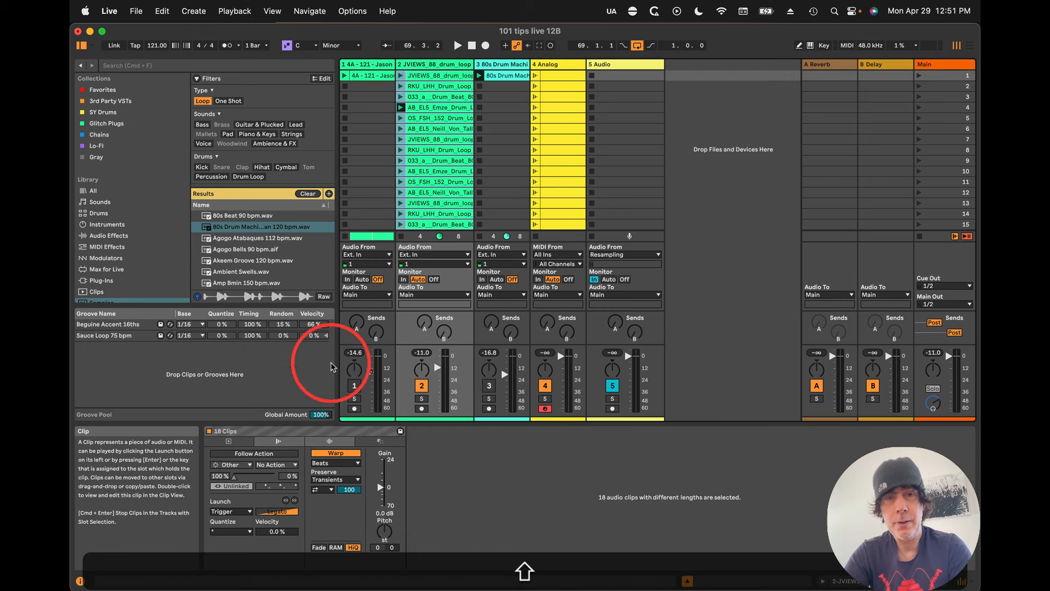
pyautogui.click(272, 511)
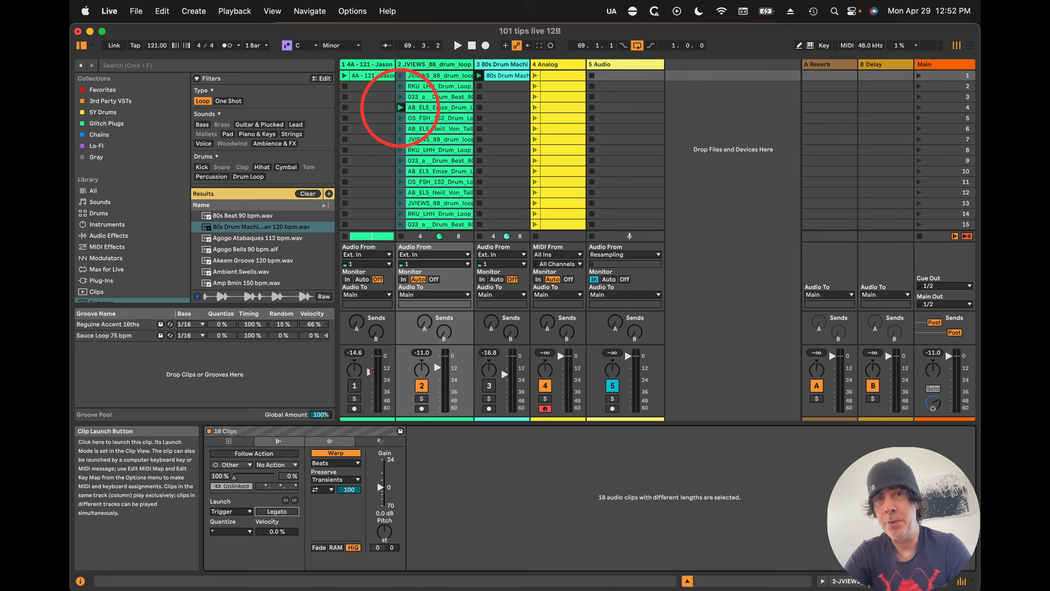
# Step: Turn on Follow Action for the 18 drum loop clips on track 2 and launch the scene 1 clip
pyautogui.click(240, 454)
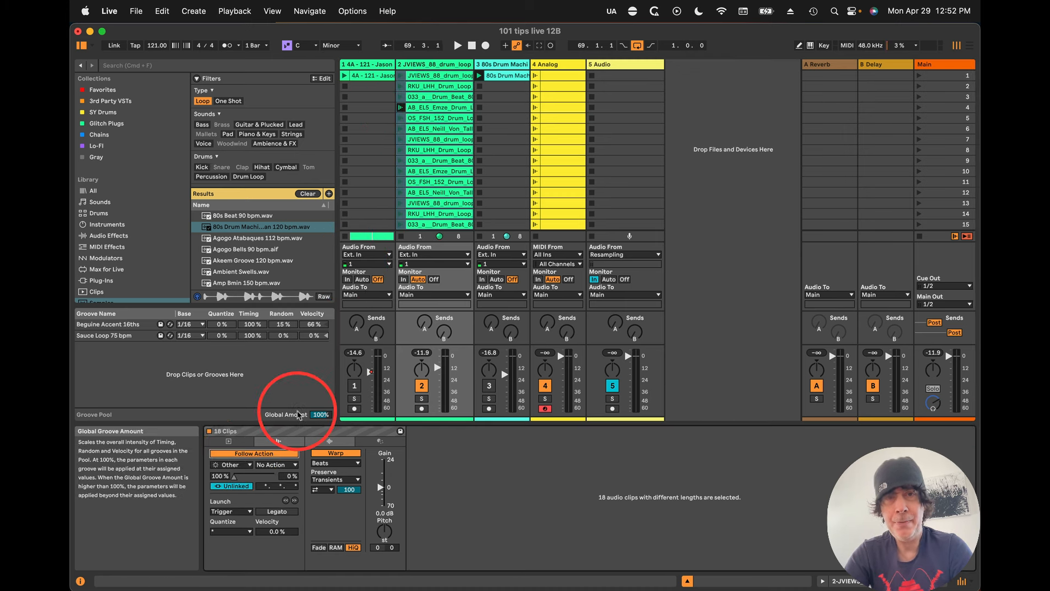
pyautogui.click(400, 76)
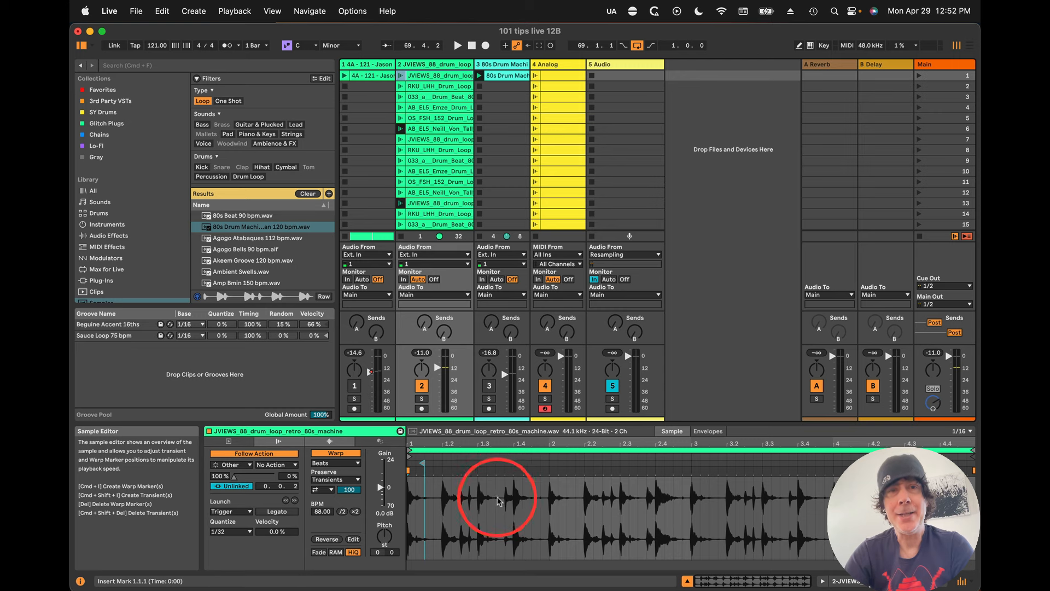
pyautogui.click(275, 512)
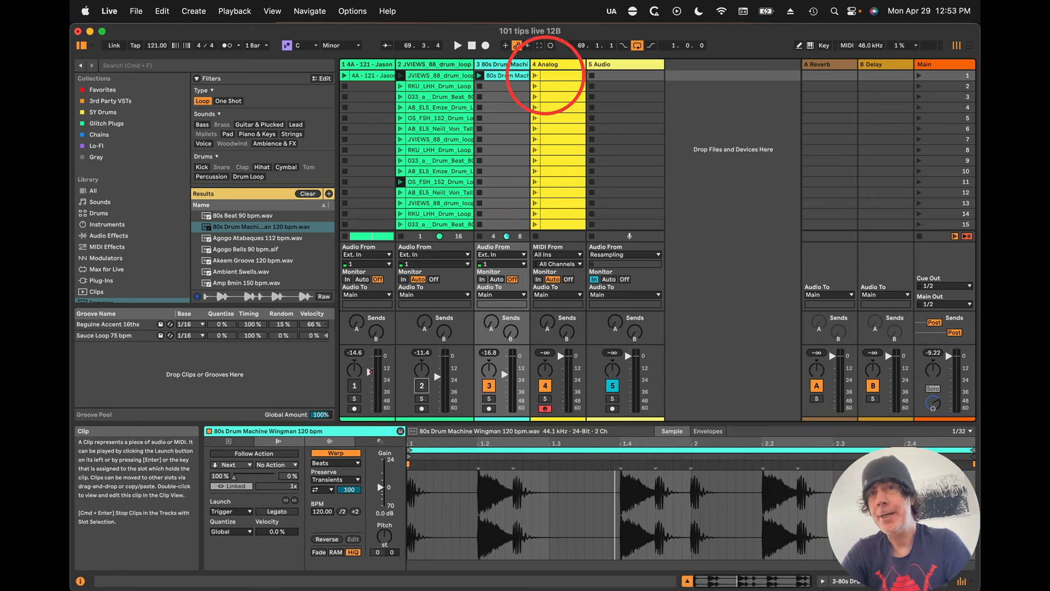
# Step: Review the MIDI clips on the Analog track down to scene 22 and play them from scene 1 to hear their Follow Actions
pyautogui.click(544, 77)
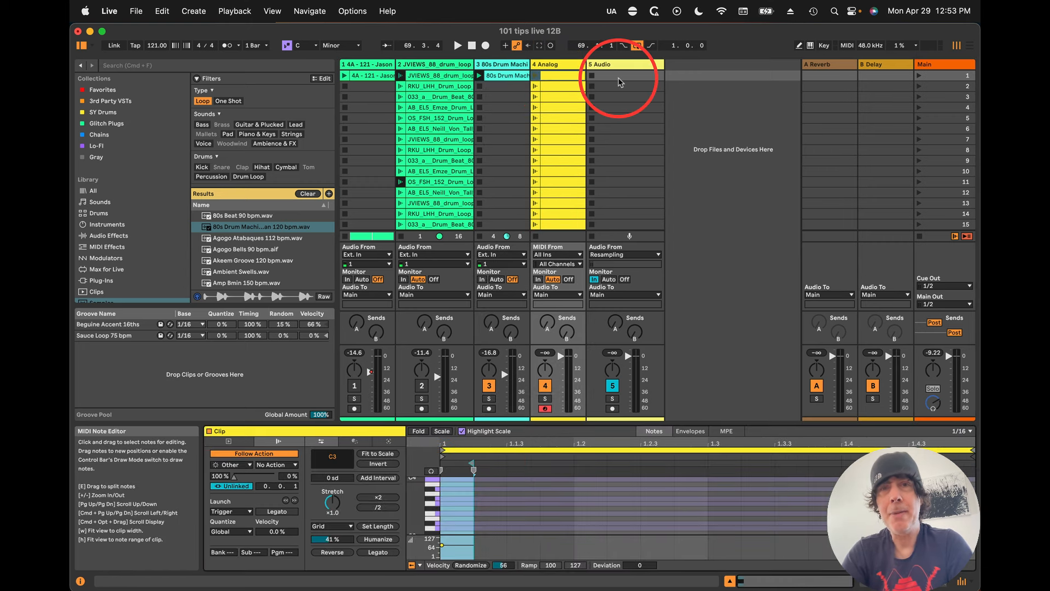
pyautogui.click(559, 78)
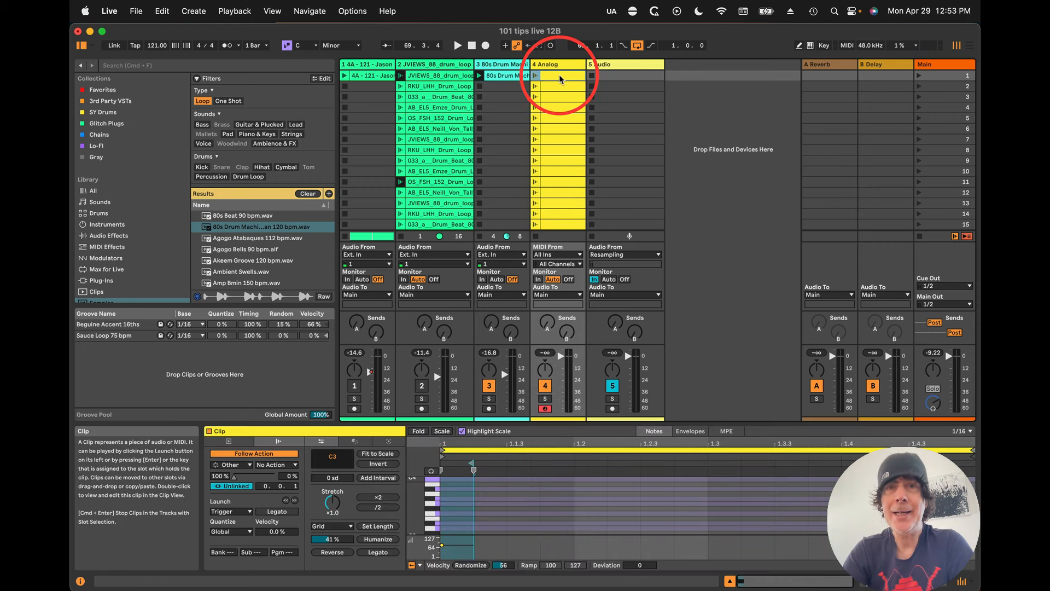
pyautogui.click(552, 75)
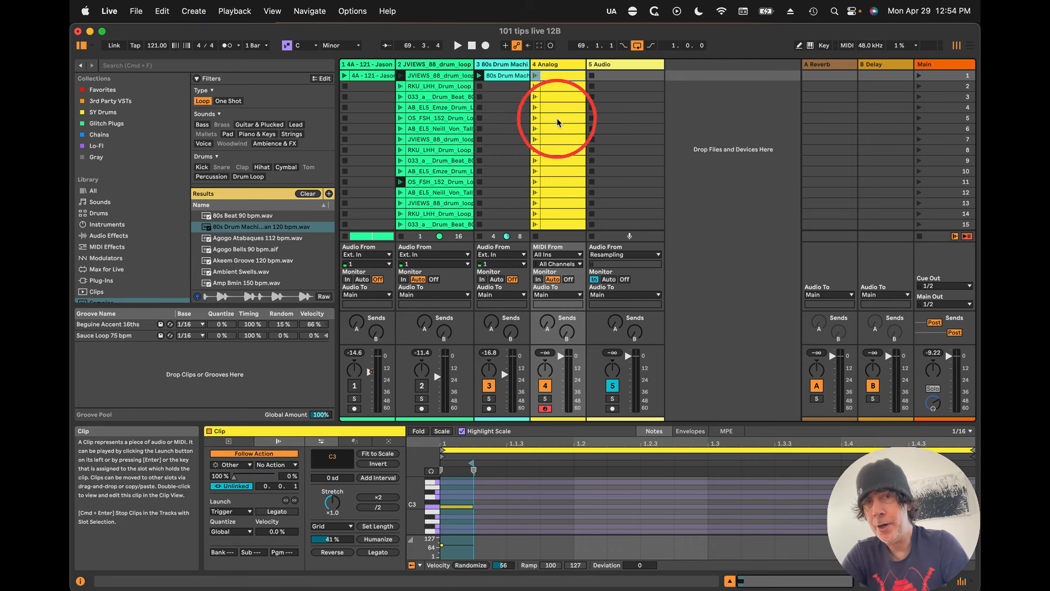
pyautogui.scroll(-3, 557, 163)
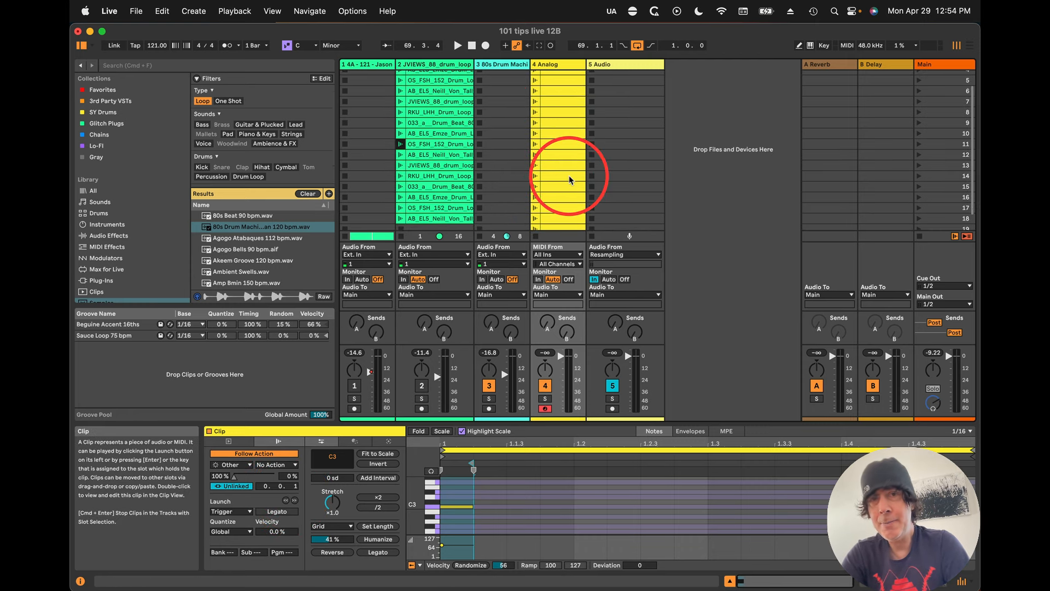
pyautogui.scroll(-3, 569, 175)
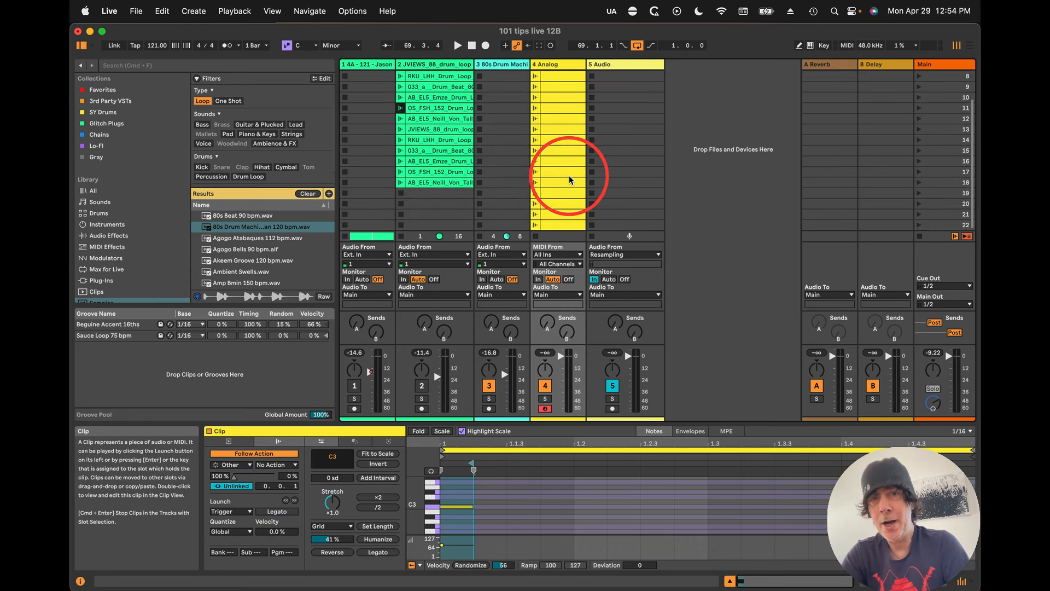
pyautogui.click(555, 224)
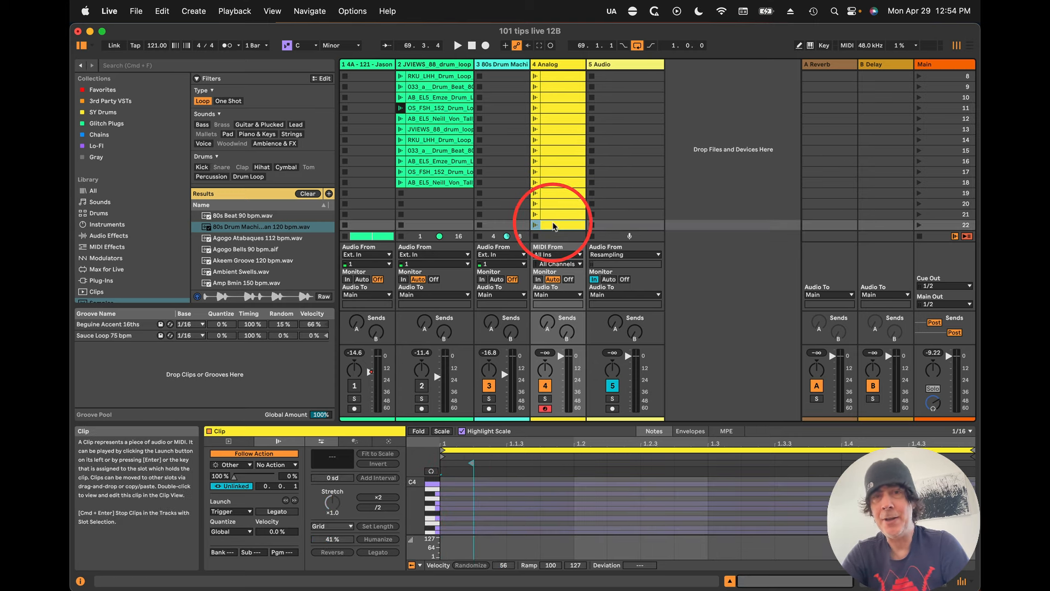
pyautogui.scroll(5, 573, 123)
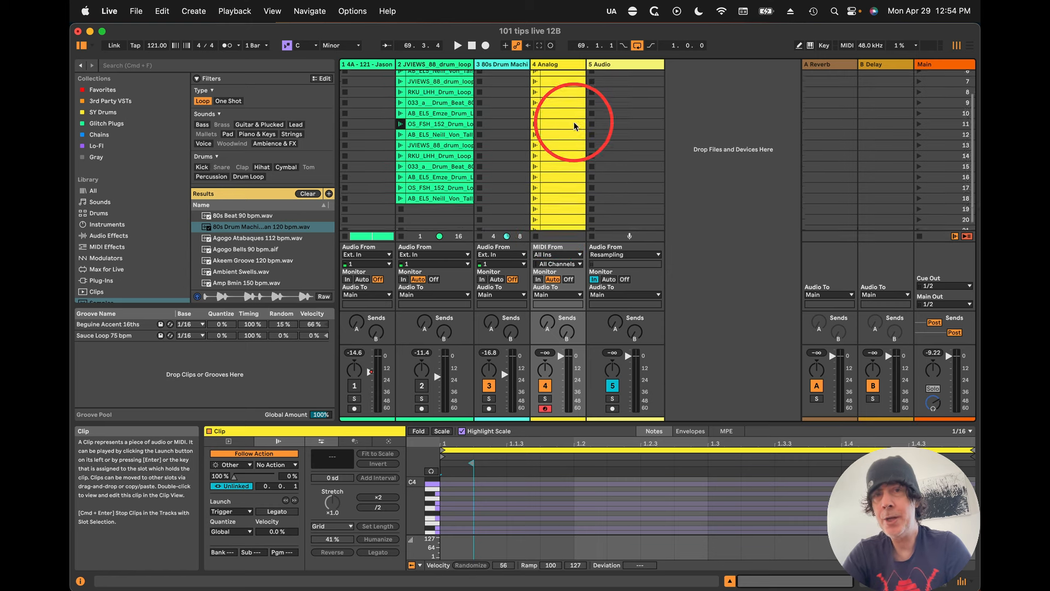
pyautogui.click(535, 76)
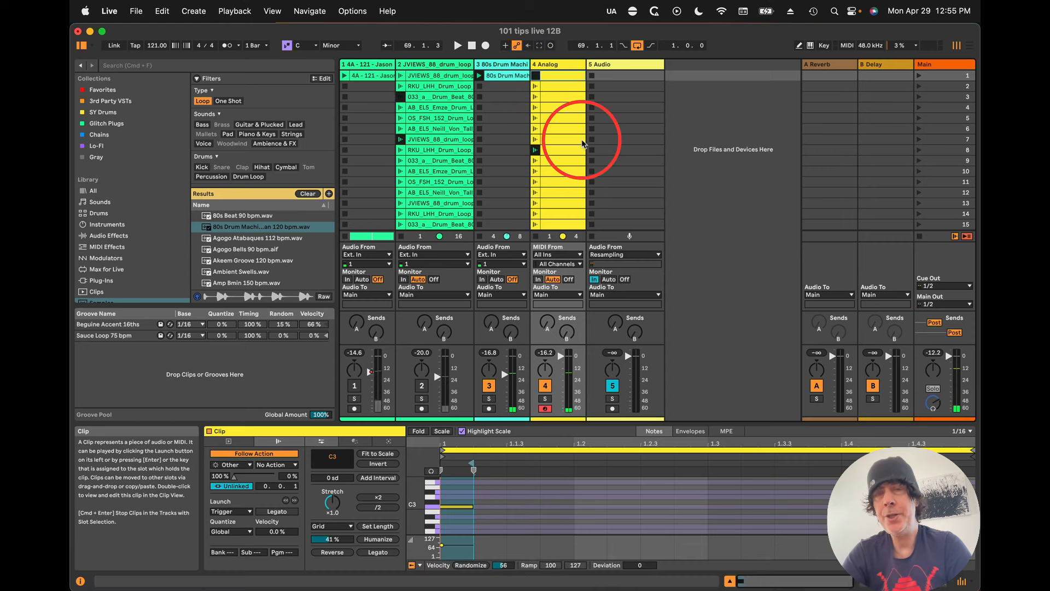
pyautogui.press('space')
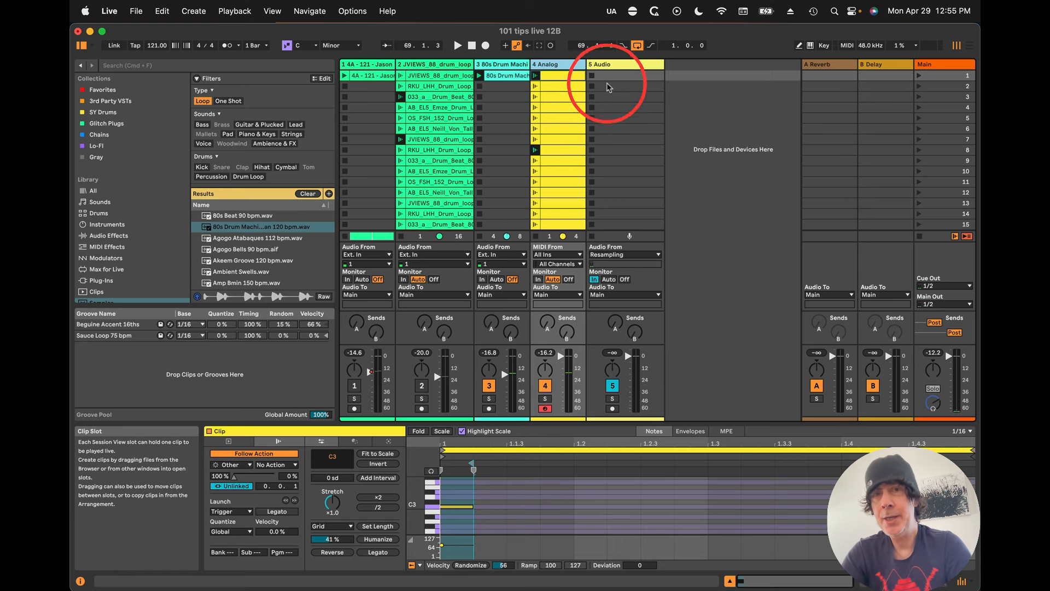
# Step: Solo the Analog track and record its output by resampling into the scene 1 slot of the 5 Audio track
pyautogui.click(607, 75)
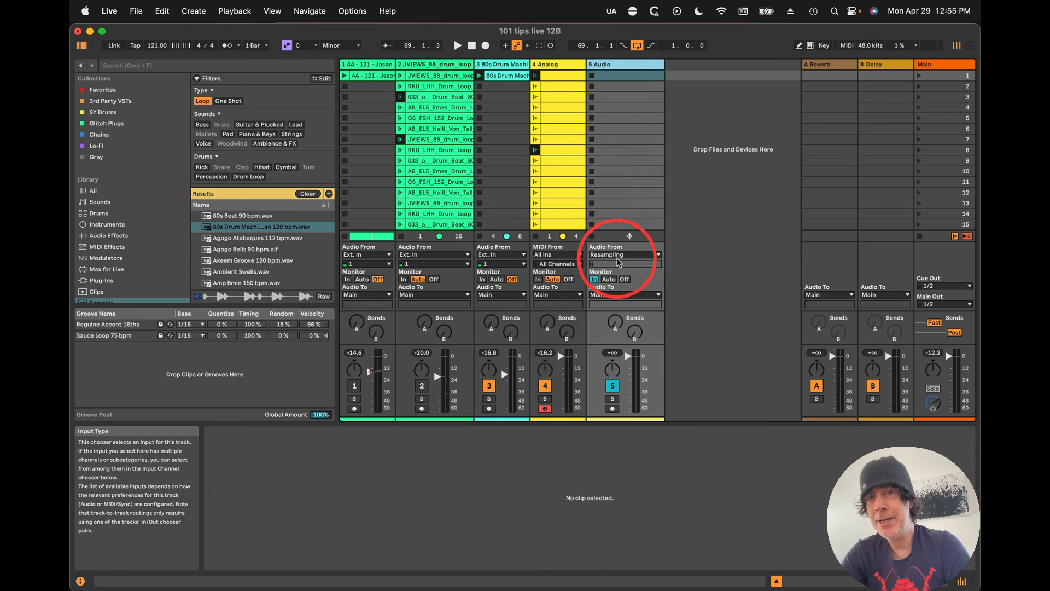
pyautogui.click(545, 398)
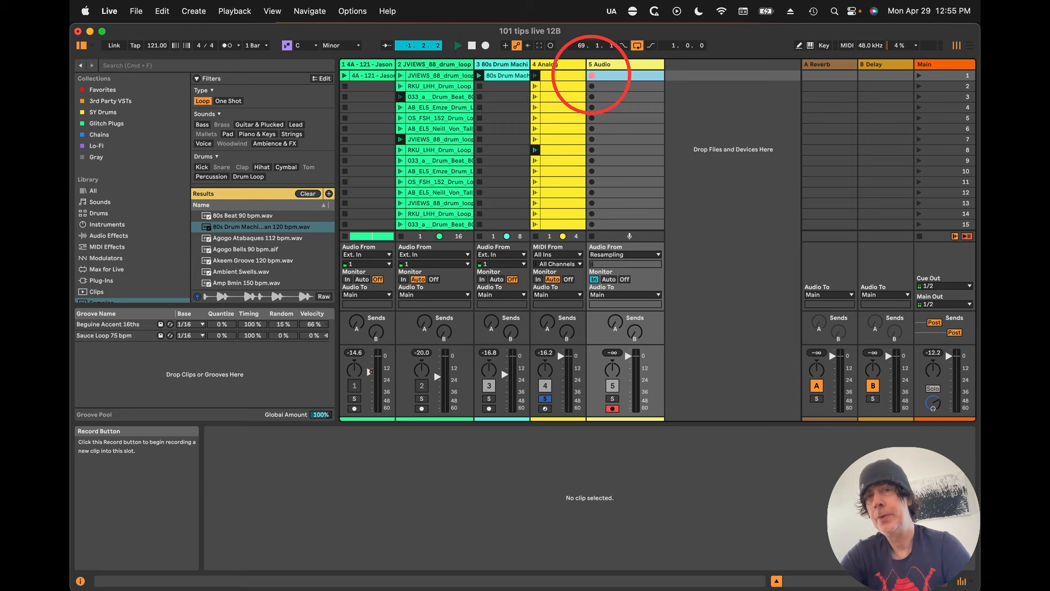
pyautogui.click(591, 75)
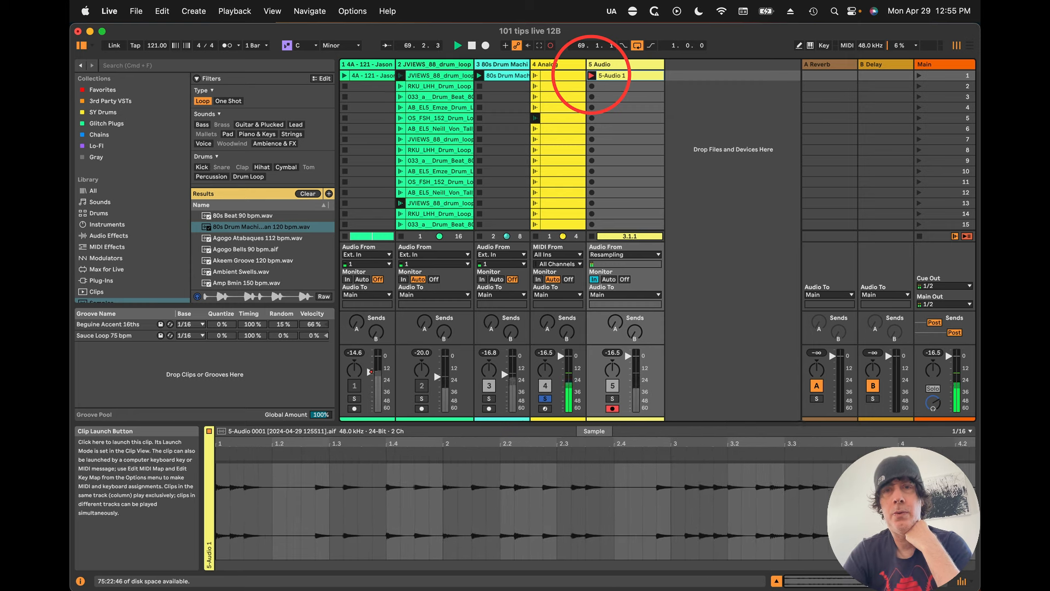
# Step: Set the 5 Audio track's monitoring to Auto and play the recorded 5-Audio 1 clip with only that track soloed
pyautogui.click(613, 76)
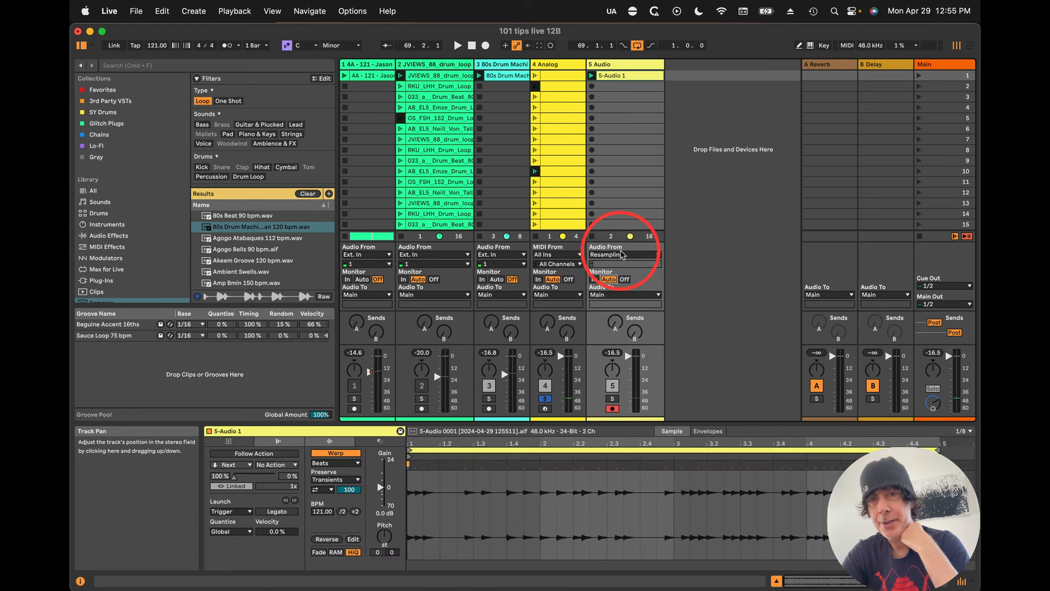
pyautogui.click(609, 279)
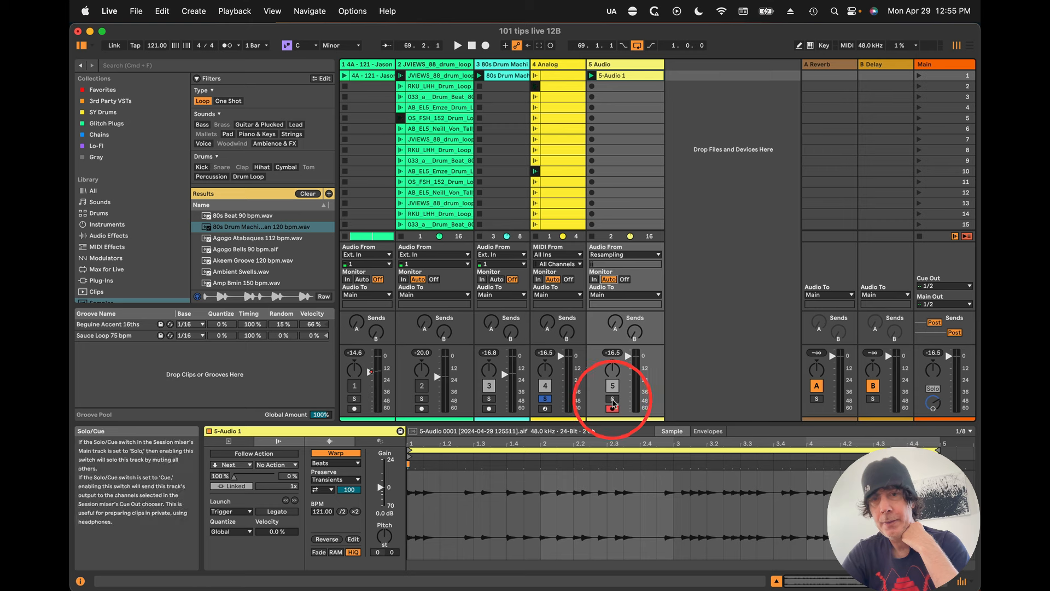
pyautogui.click(592, 75)
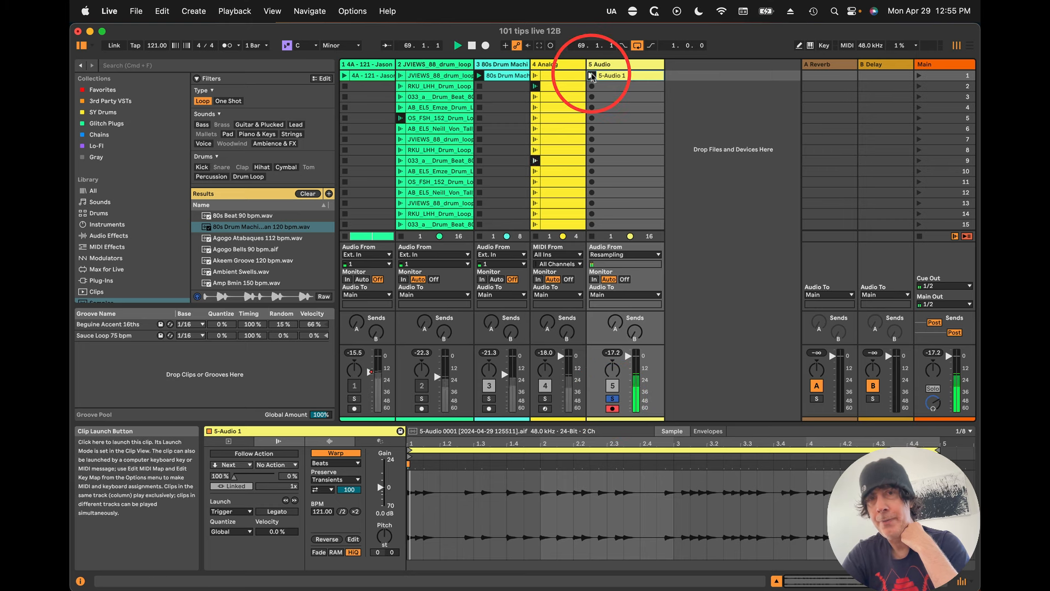
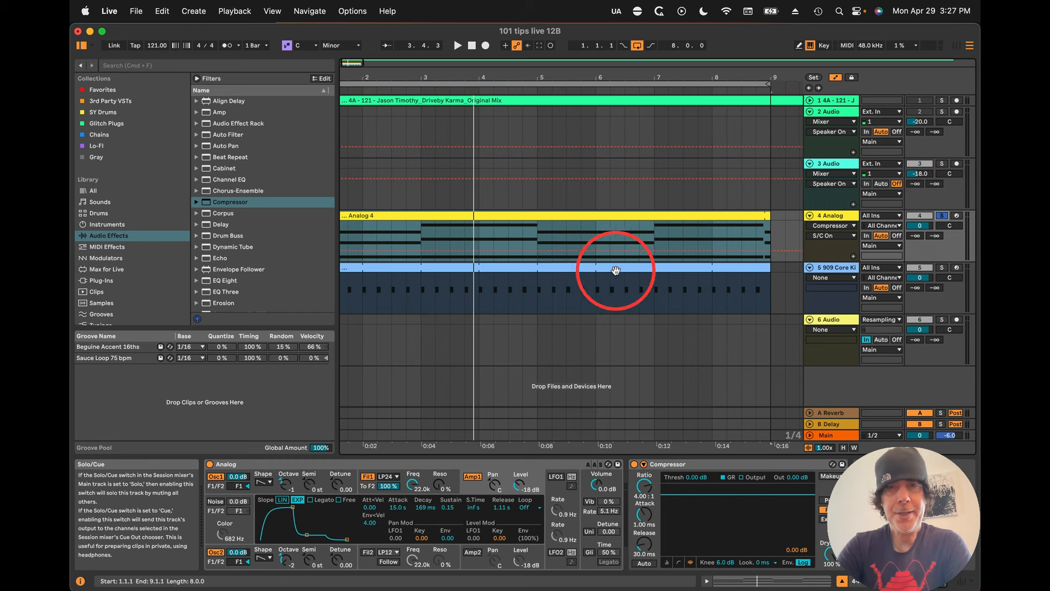
# Step: Play the Analog 4 clip soloed in the arrangement, stop playback and unsolo the Analog track
pyautogui.click(453, 216)
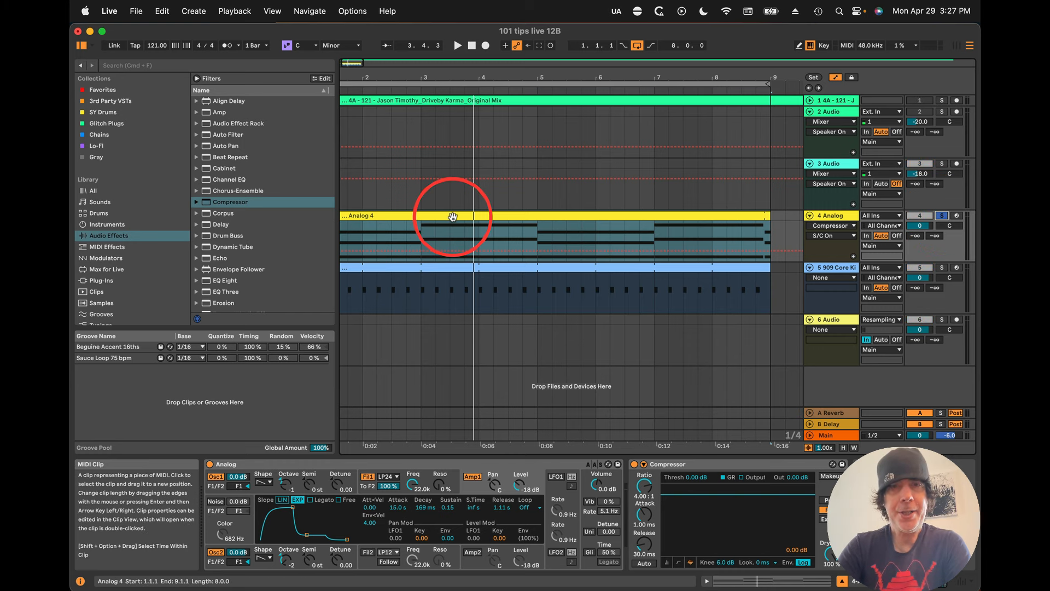
pyautogui.press('space')
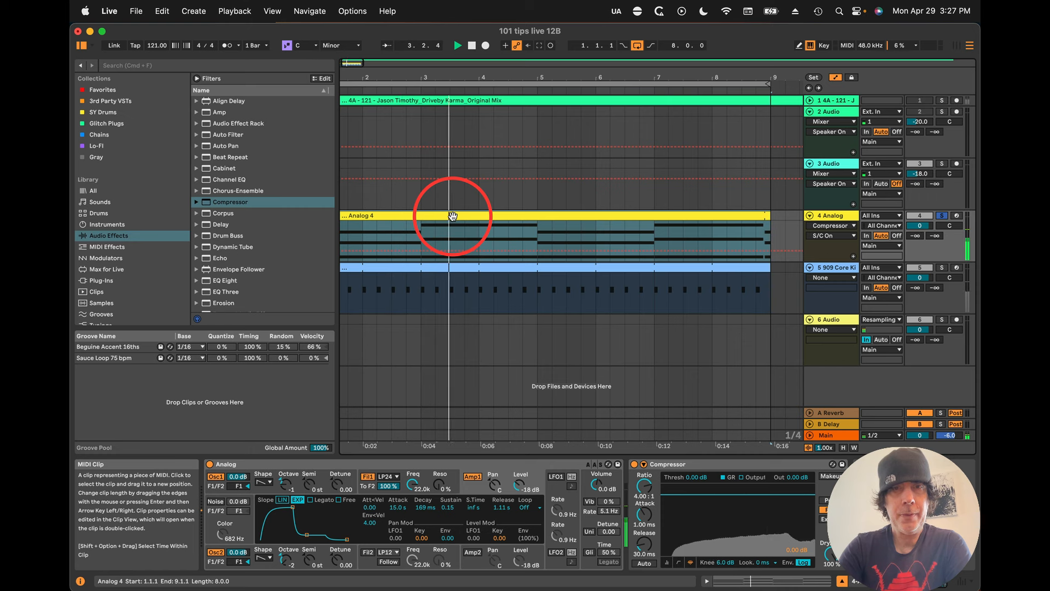
pyautogui.press('space')
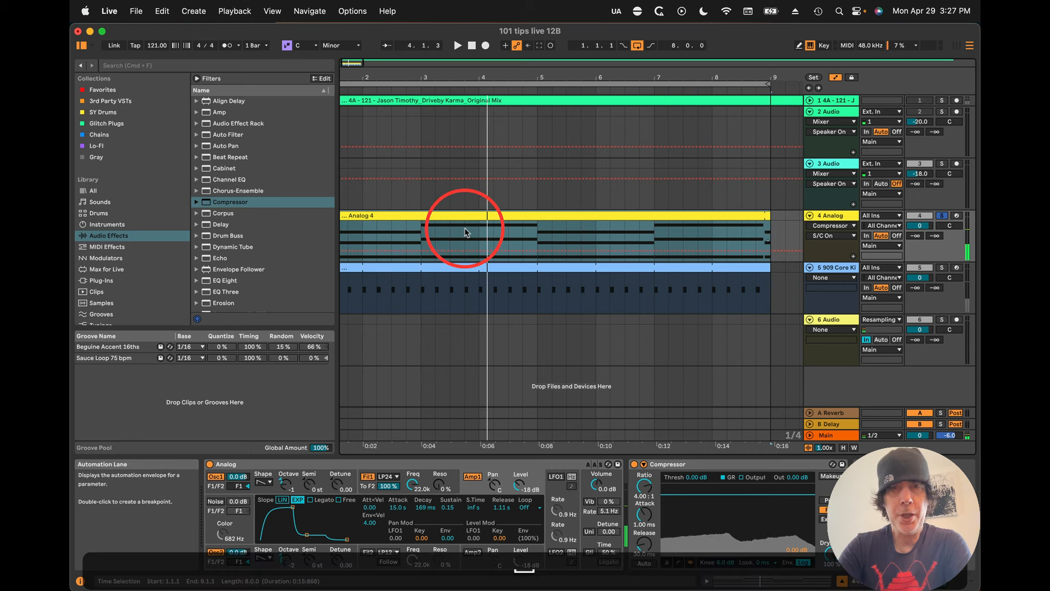
pyautogui.click(441, 272)
pyautogui.click(960, 251)
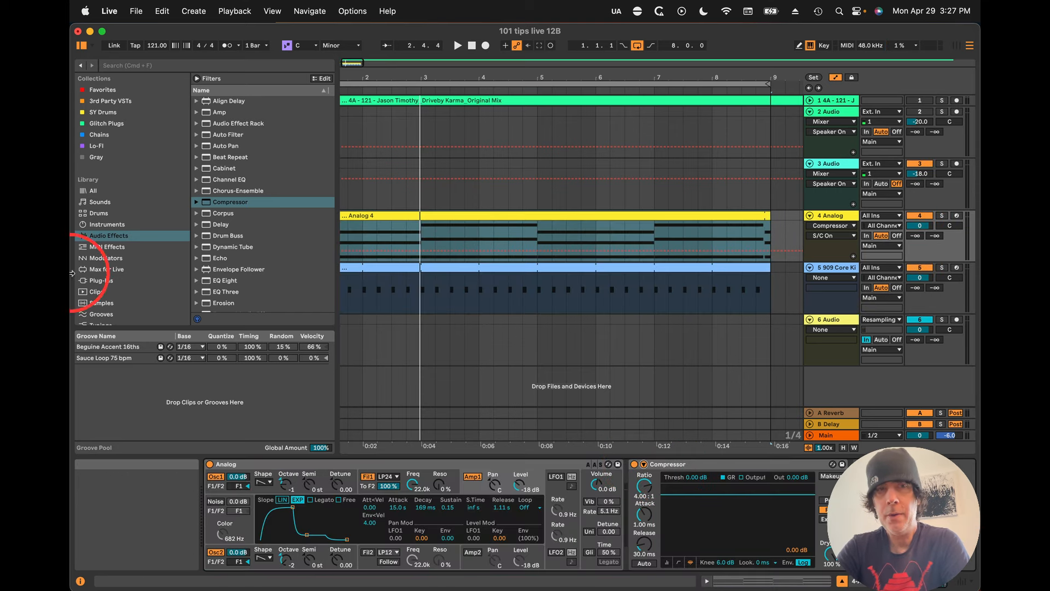
# Step: Enable the external sidechain on the Analog track's Compressor and choose 5-909 Core Kit as its source
pyautogui.click(644, 464)
pyautogui.click(647, 476)
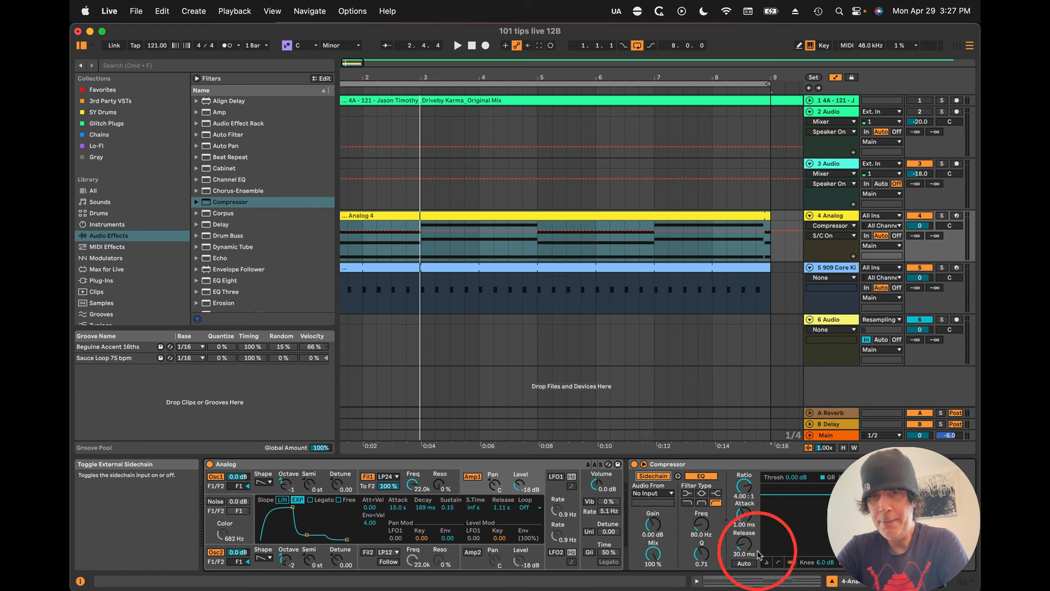
pyautogui.click(641, 494)
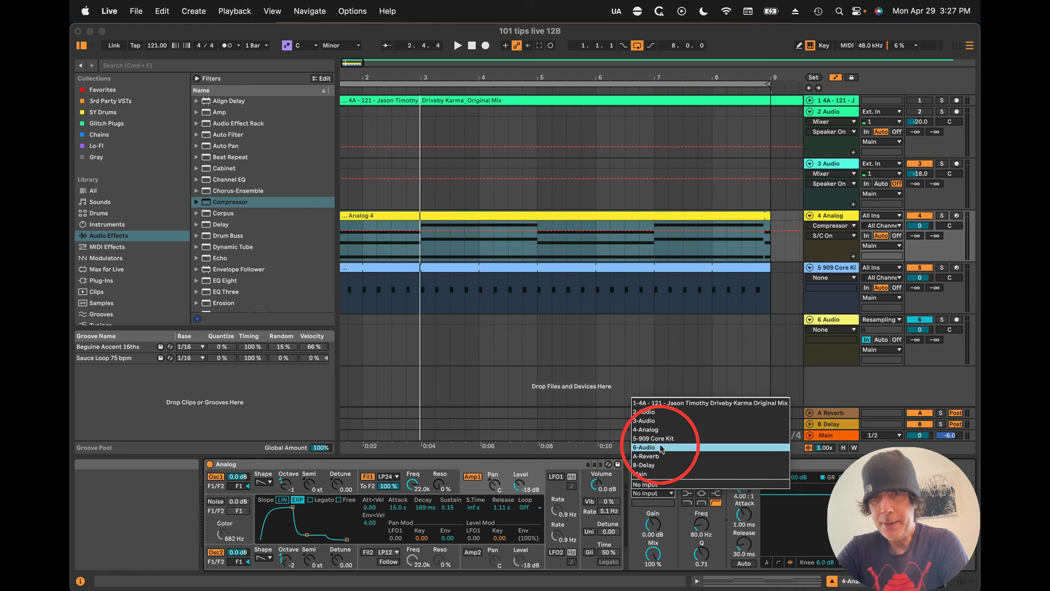
pyautogui.click(654, 438)
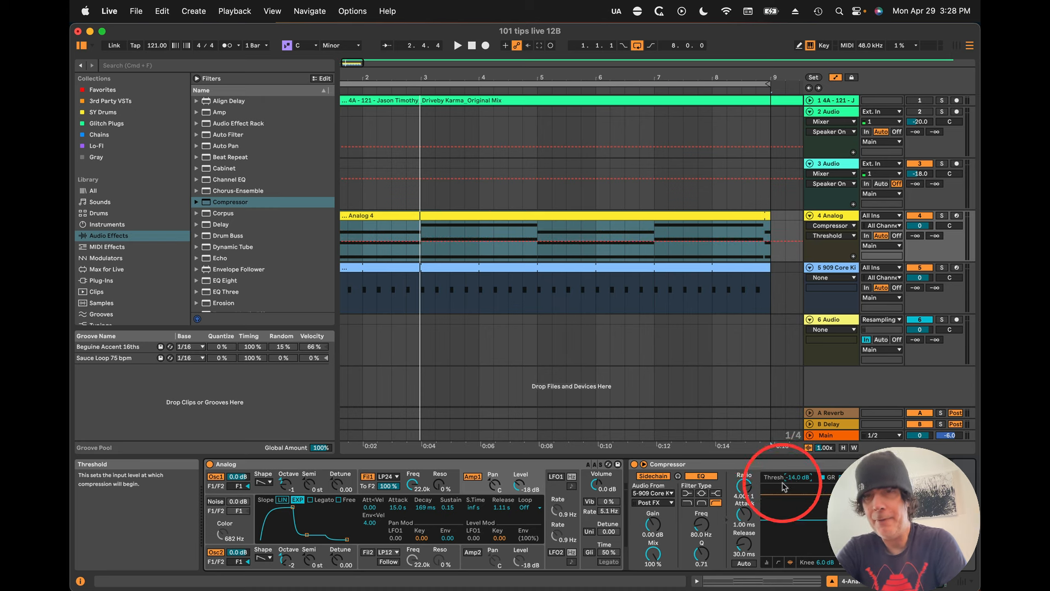
# Step: Set the Compressor's attack to 0.01 ms, then lower its threshold and adjust its release while the loop plays
pyautogui.moveTo(745, 513); pyautogui.dragTo(743, 544)
pyautogui.press('space')
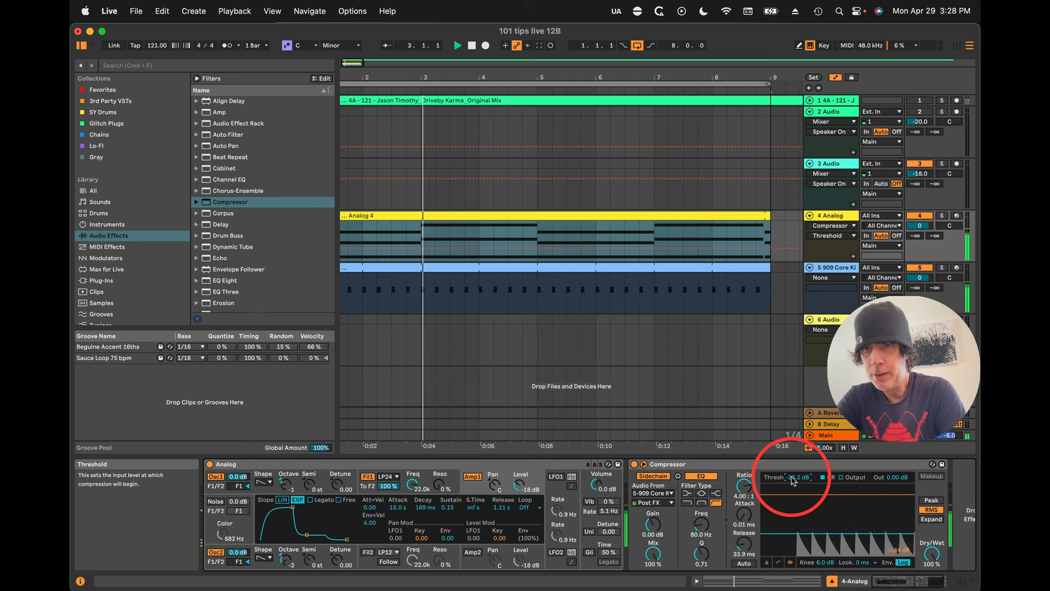
pyautogui.moveTo(789, 477); pyautogui.dragTo(790, 477)
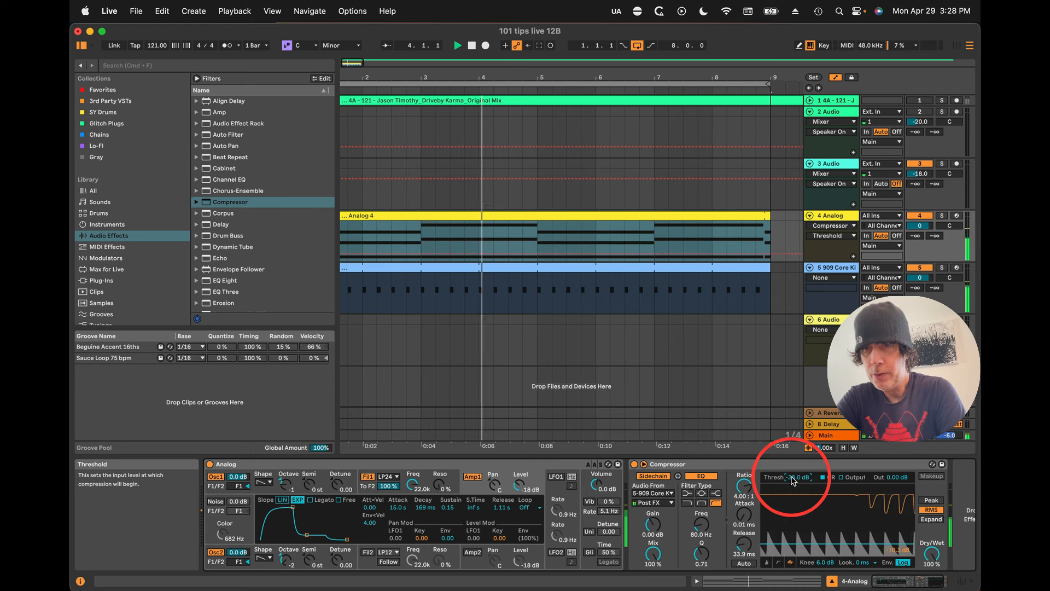
pyautogui.moveTo(744, 547); pyautogui.dragTo(746, 543)
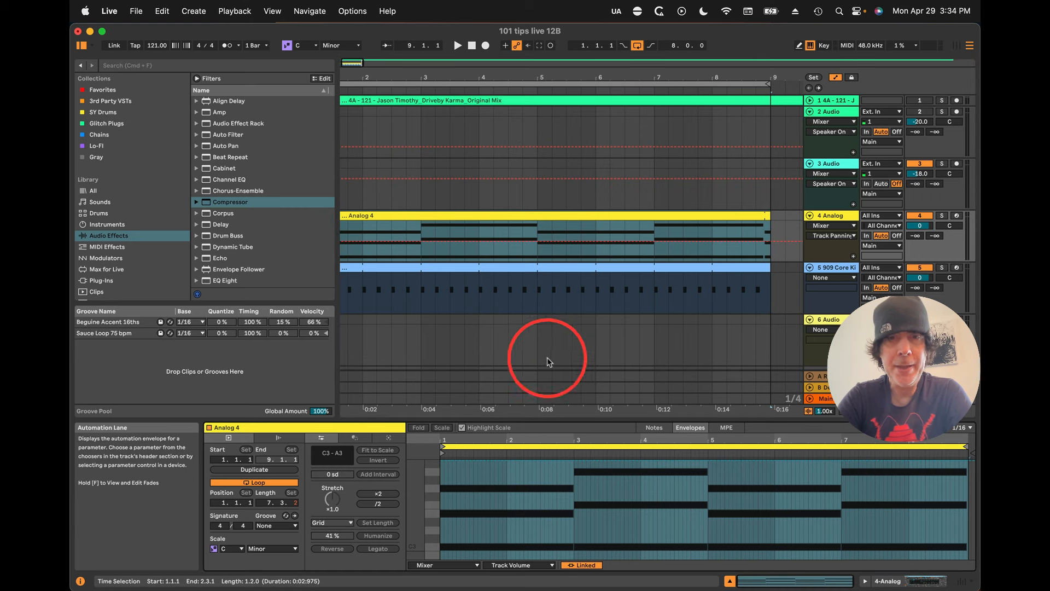
# Step: Unlink the Analog 4 clip's Track Volume envelope and loop only its first sixteenth note, from 1.1.1 to 1.1.2
pyautogui.click(583, 566)
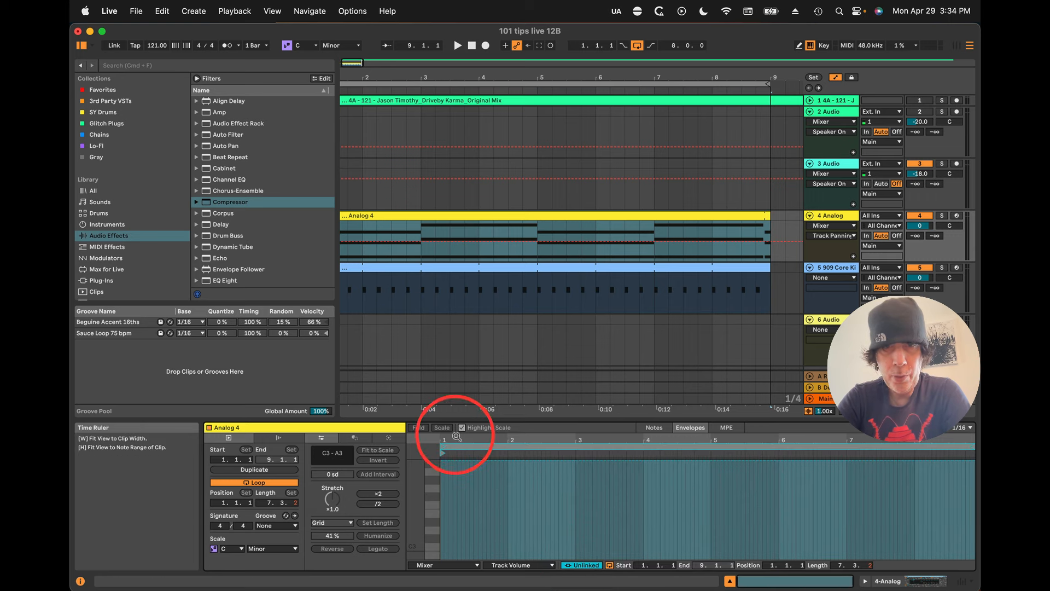
pyautogui.moveTo(447, 439); pyautogui.dragTo(447, 440)
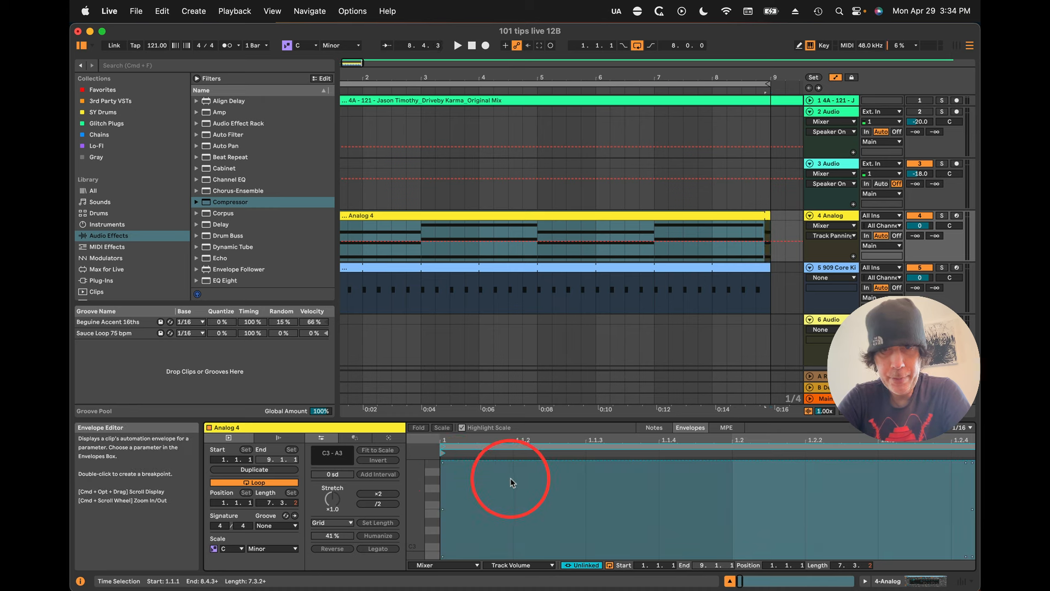
pyautogui.moveTo(512, 483); pyautogui.dragTo(444, 486)
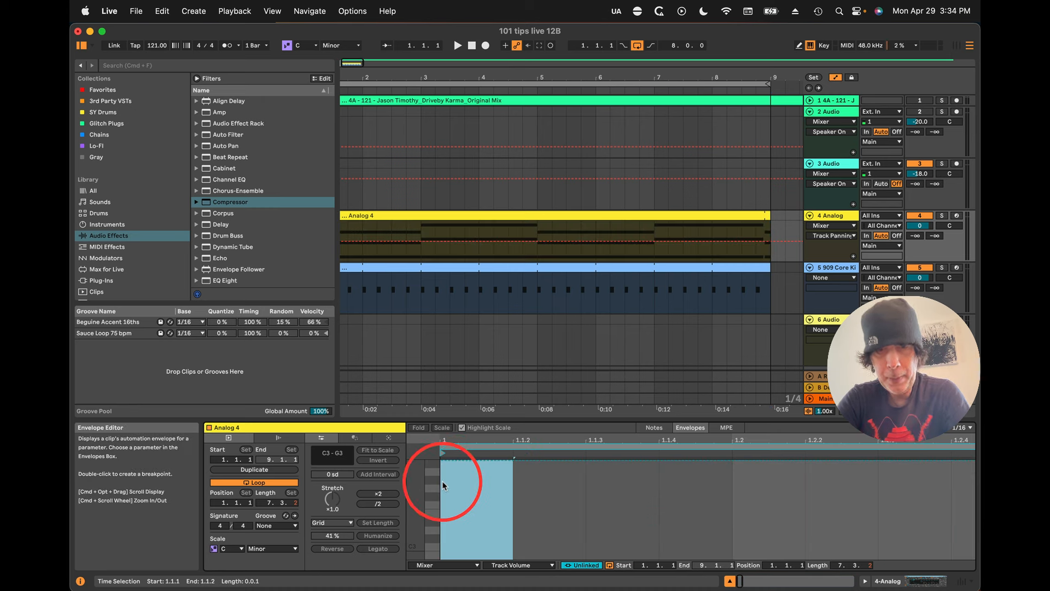
pyautogui.press('super+l')
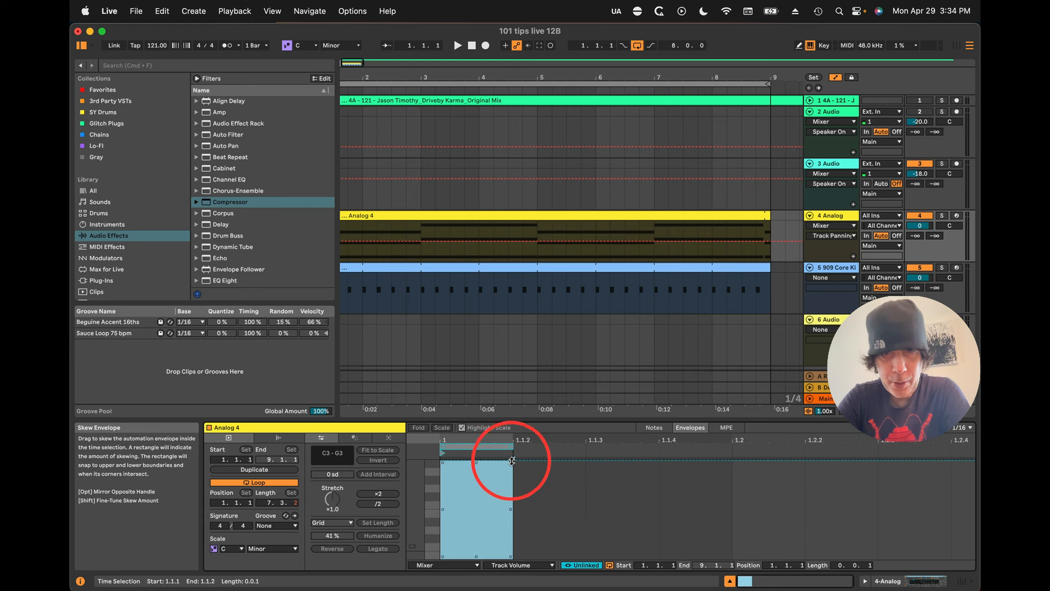
# Step: Shape the Track Volume envelope into a short rise ending at 1.1.2 and extend the envelope loop to one beat
pyautogui.moveTo(513, 459); pyautogui.dragTo(500, 469)
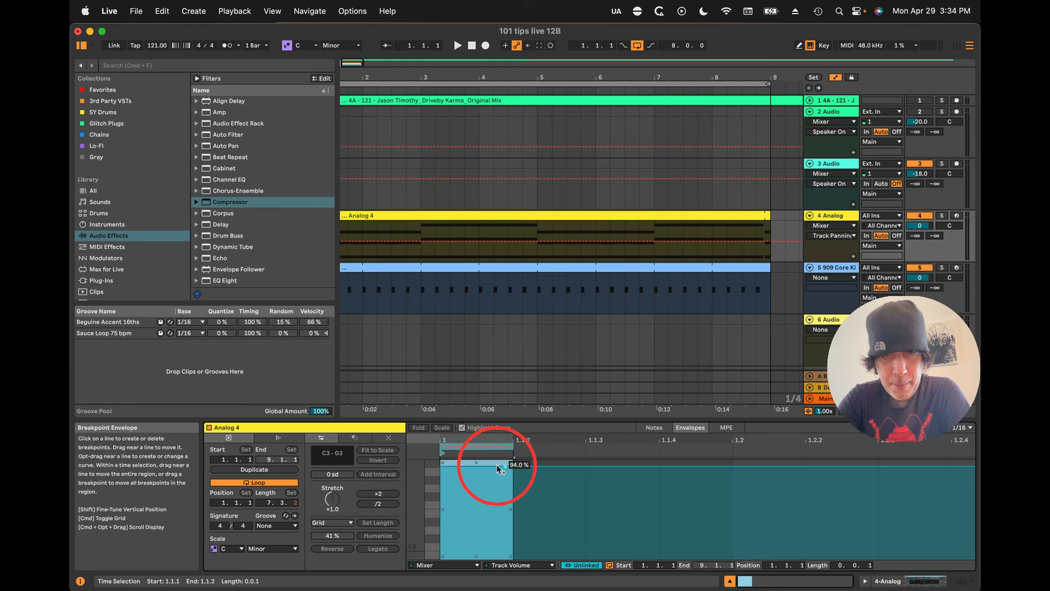
pyautogui.click(444, 464)
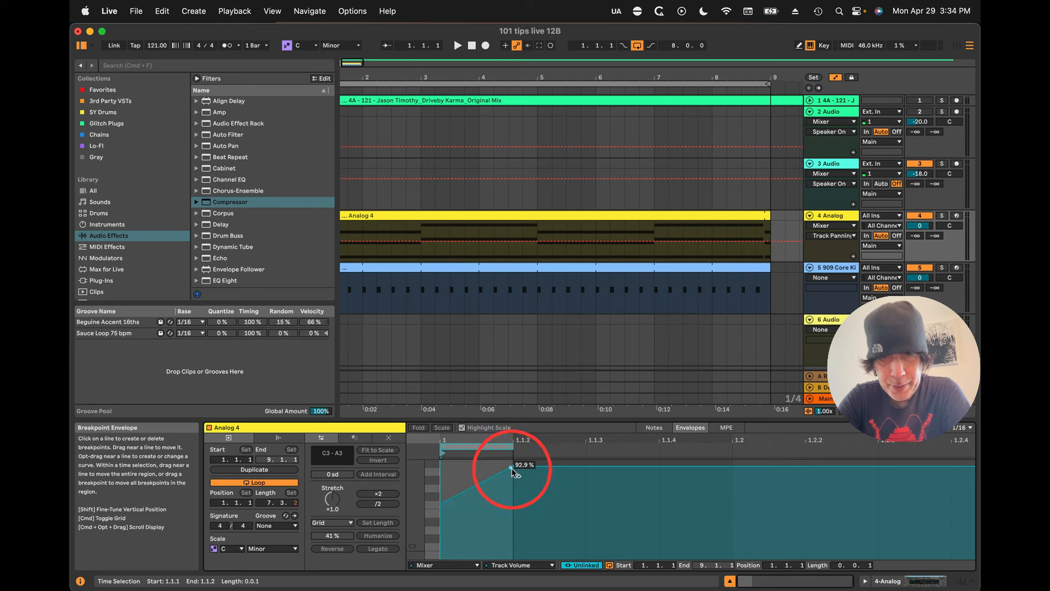
pyautogui.moveTo(514, 469); pyautogui.dragTo(733, 447)
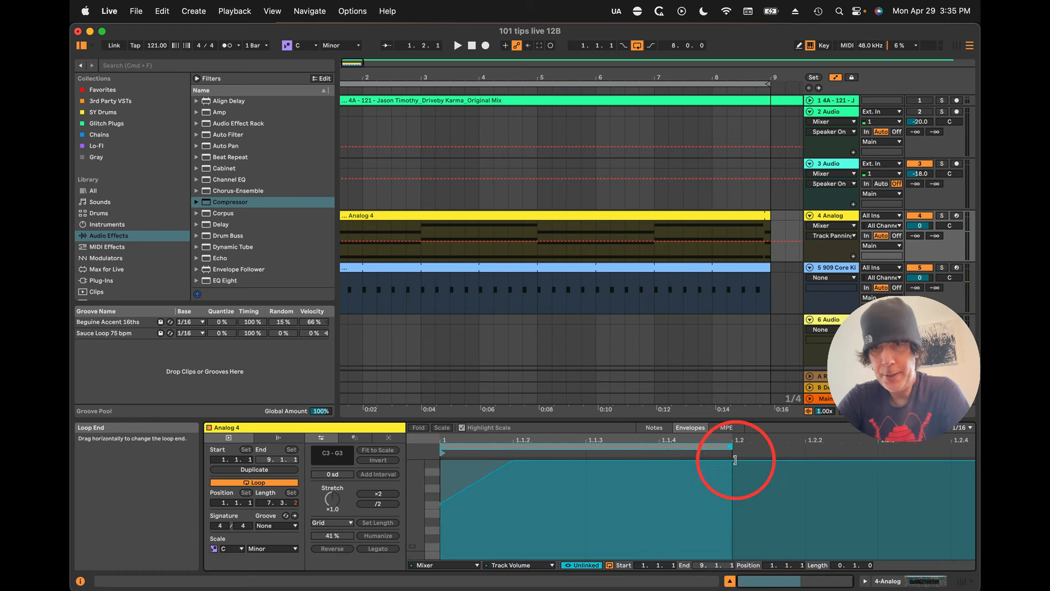
# Step: Stretch the rising volume ramp across the full beat, play the arrangement and lower the ramp's starting point toward zero
pyautogui.click(513, 464)
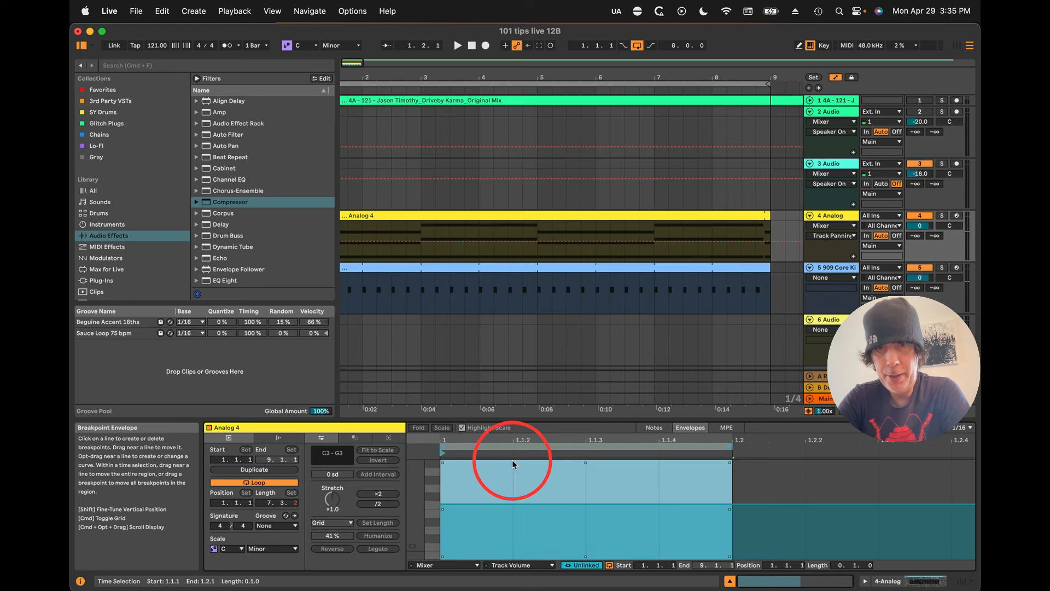
pyautogui.click(734, 508)
pyautogui.moveTo(734, 509); pyautogui.dragTo(734, 465)
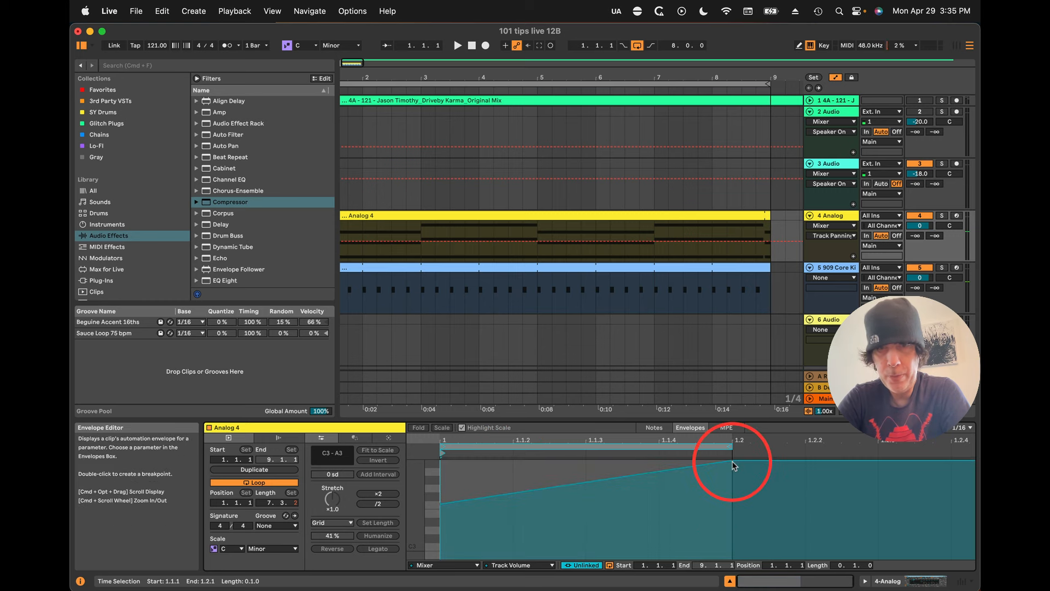
pyautogui.press('space')
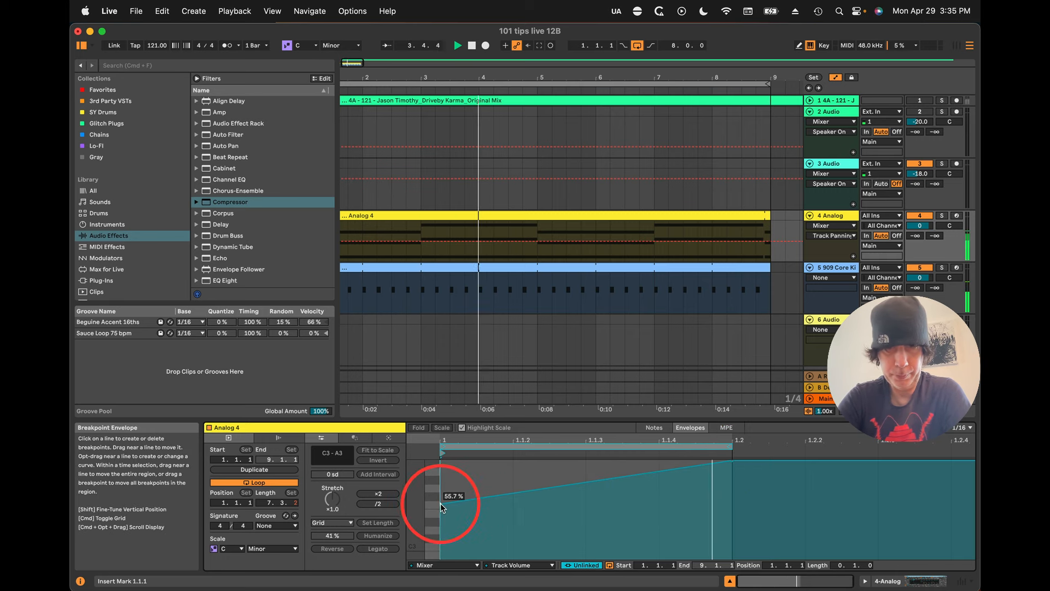
pyautogui.moveTo(441, 506); pyautogui.dragTo(440, 552)
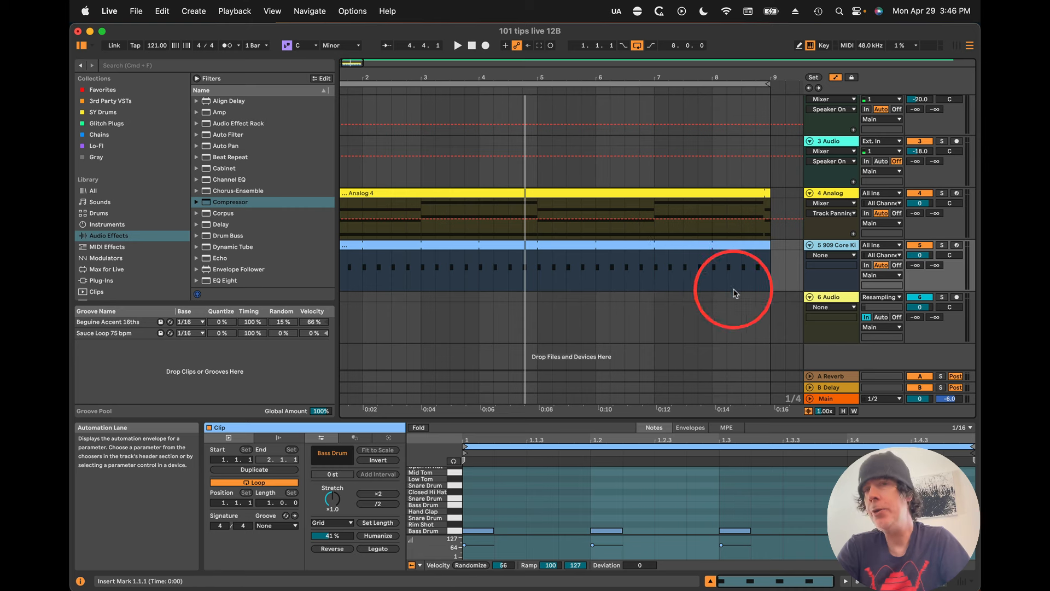
# Step: Freeze the 5-909 Core Kit track and select its frozen clip to inspect the bass drum notes
pyautogui.click(654, 245)
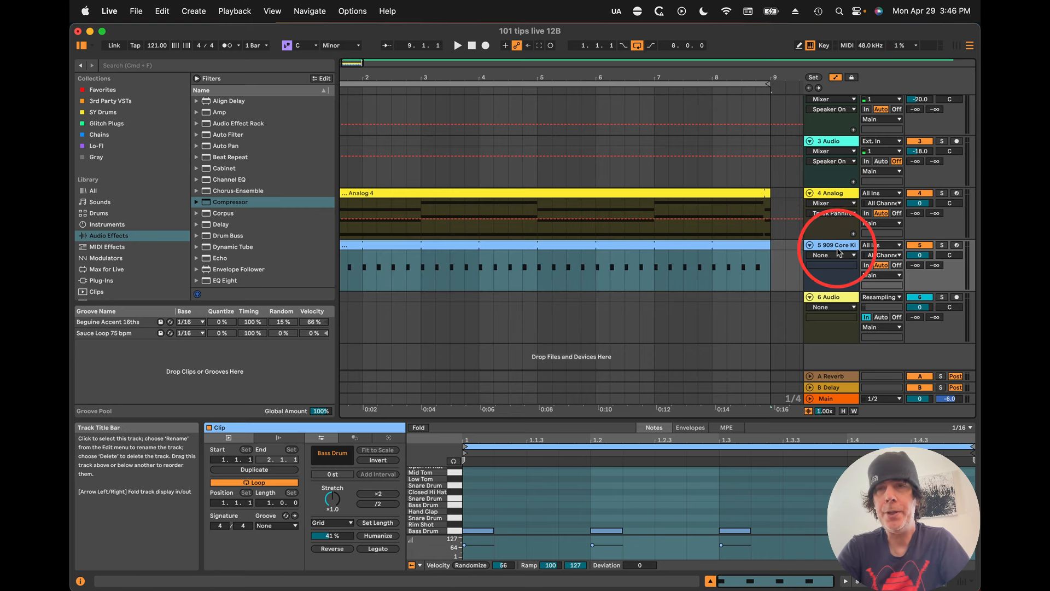
pyautogui.rightClick(832, 249)
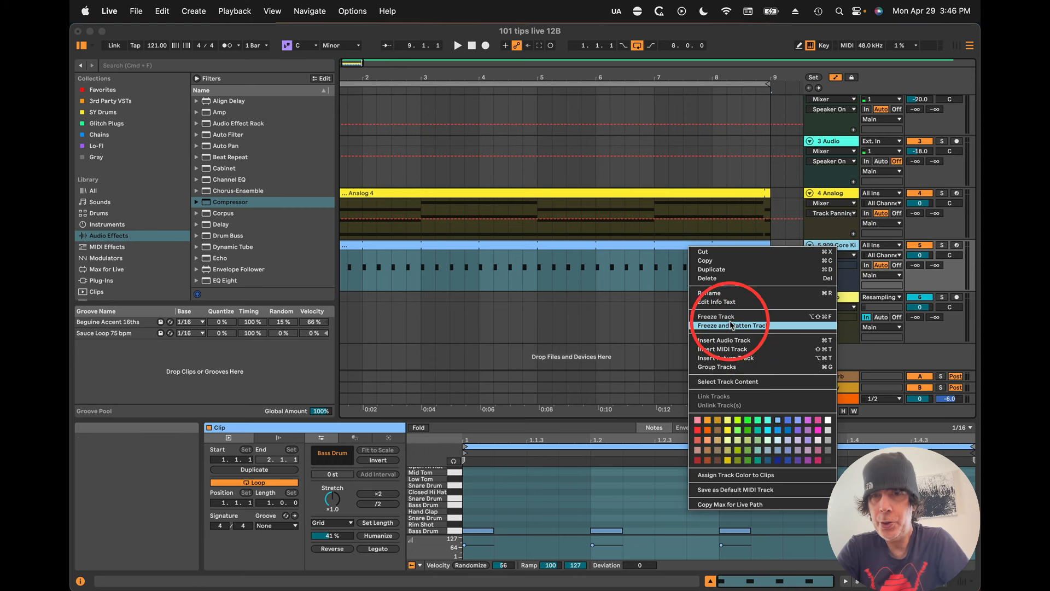
pyautogui.click(728, 326)
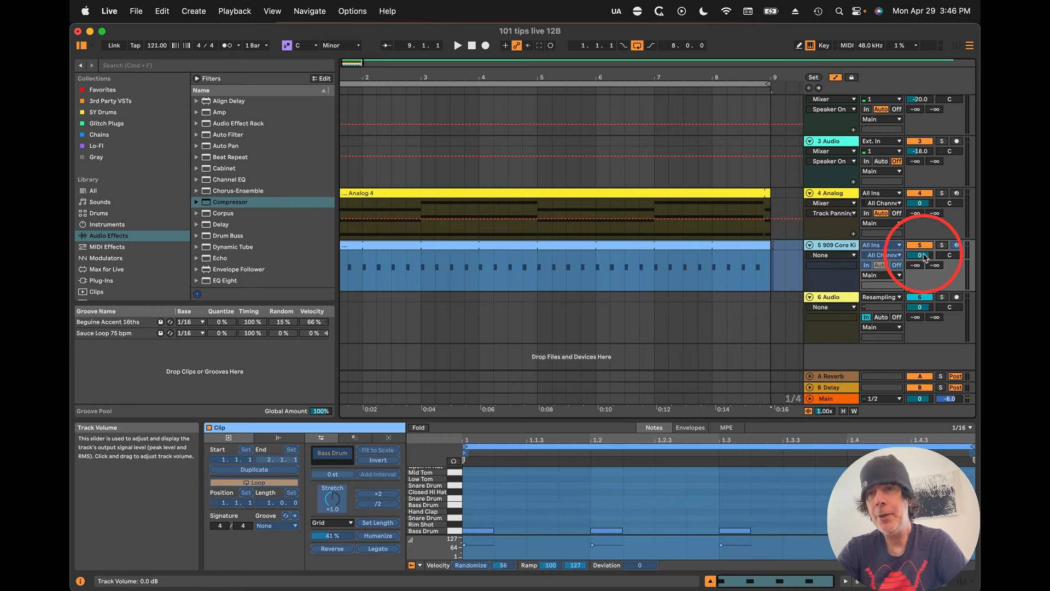
pyautogui.click(629, 273)
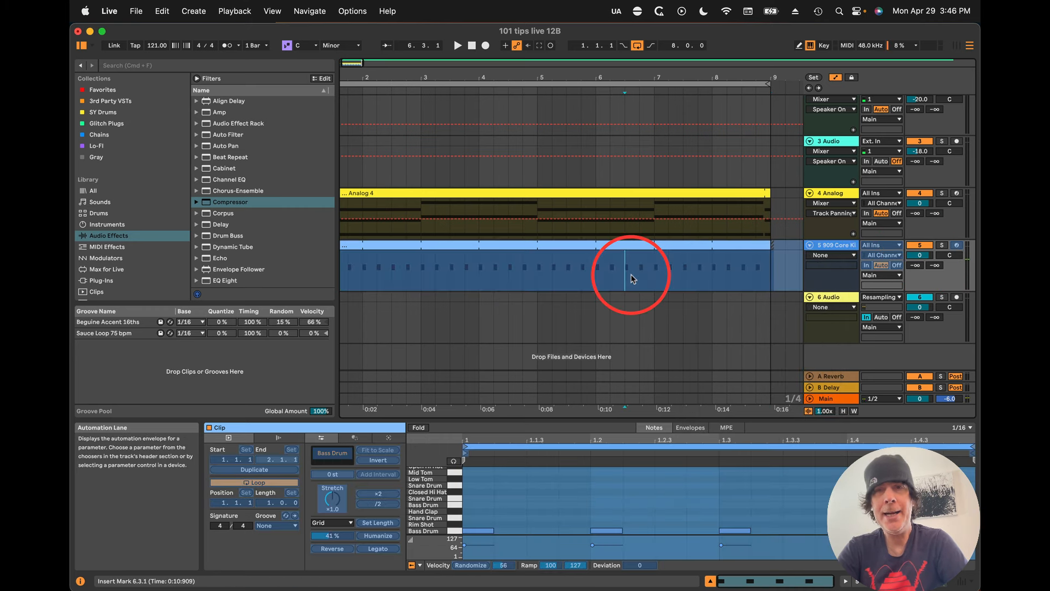
pyautogui.click(623, 245)
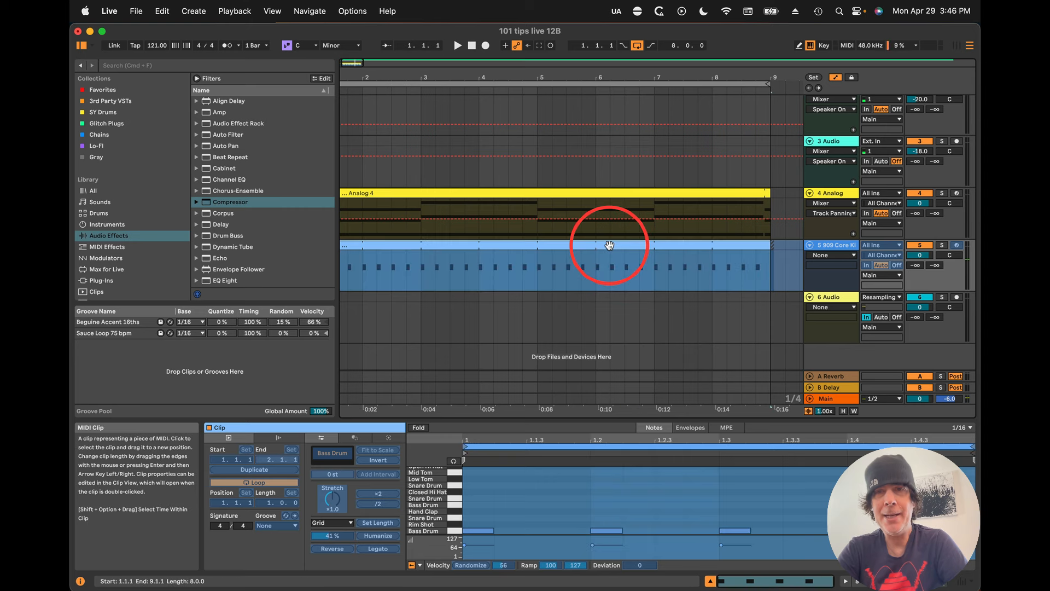
pyautogui.click(536, 281)
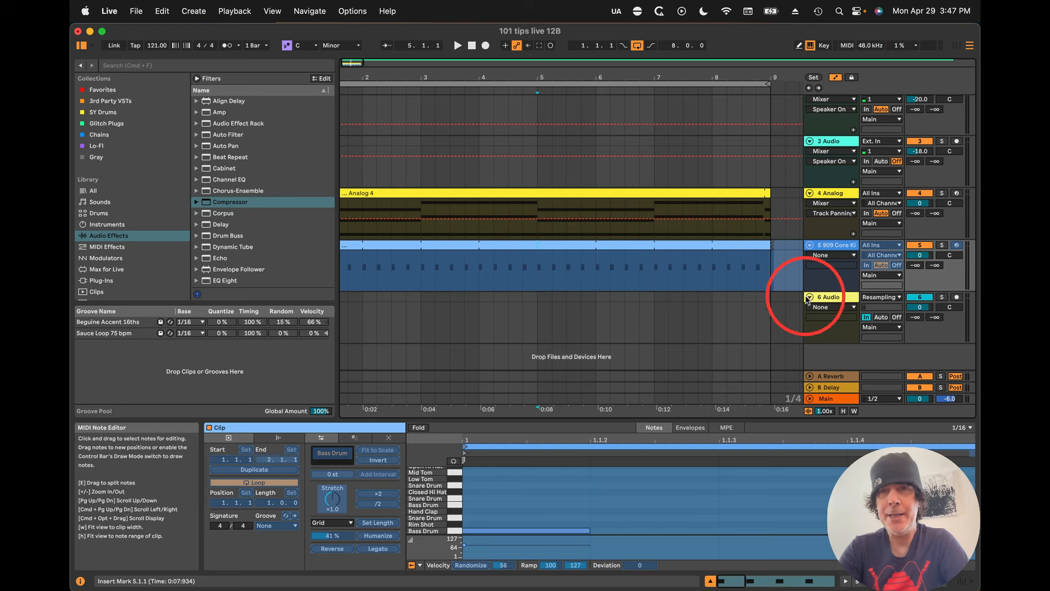
# Step: Copy the frozen 909 Core Kit clip onto the 6 Audio track as audio, compare both clips and undo the copy
pyautogui.rightClick(830, 246)
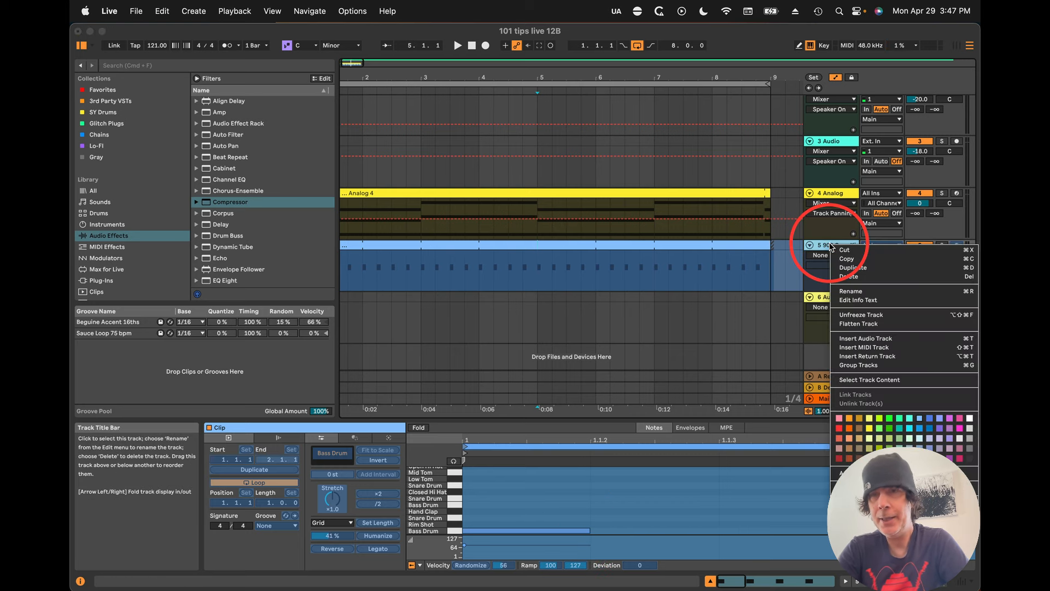
pyautogui.click(862, 317)
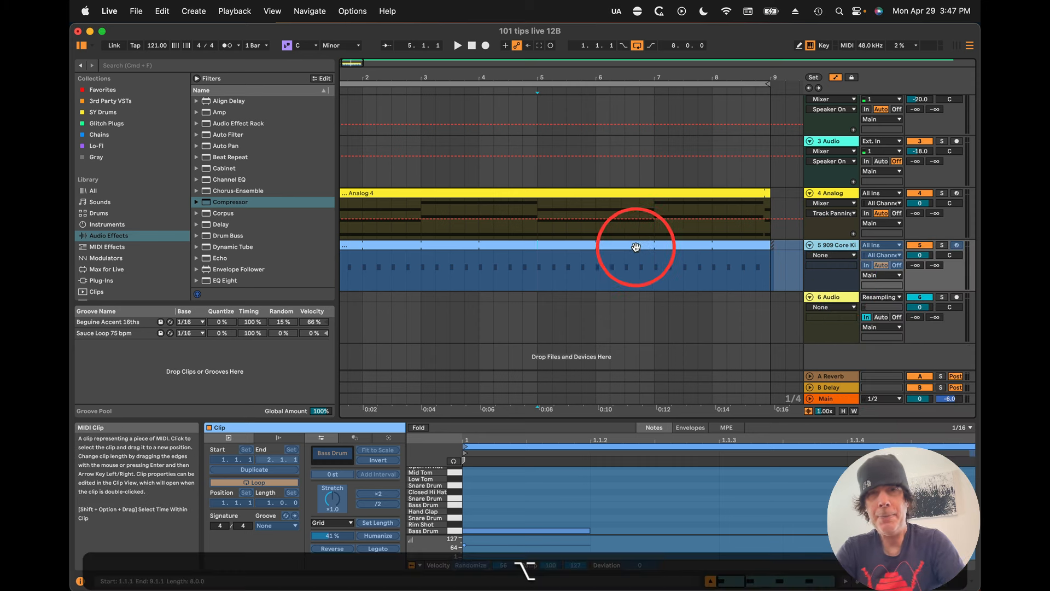
pyautogui.moveTo(636, 247); pyautogui.dragTo(634, 302)
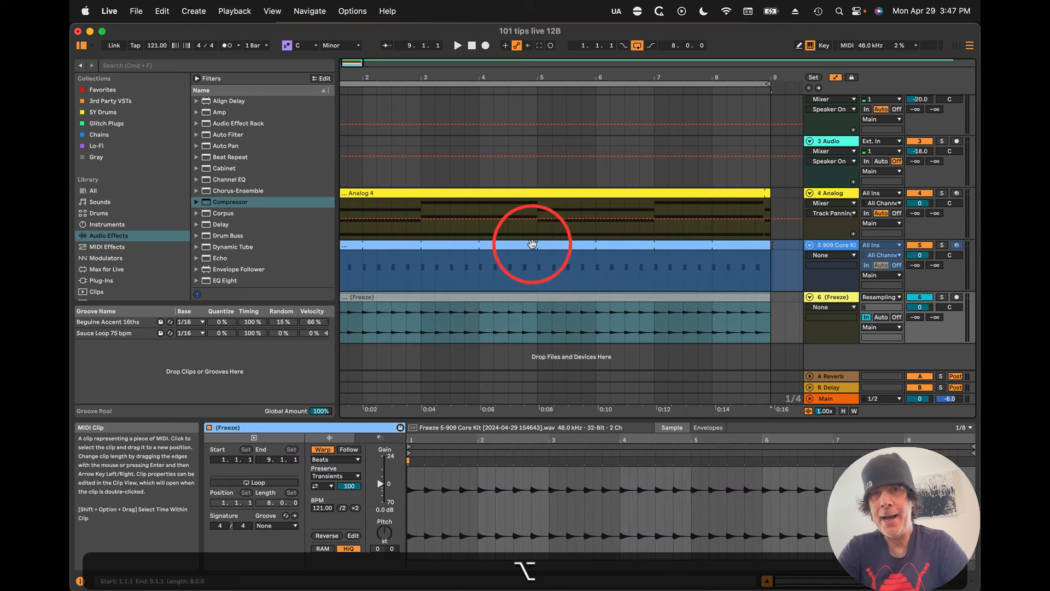
pyautogui.click(560, 247)
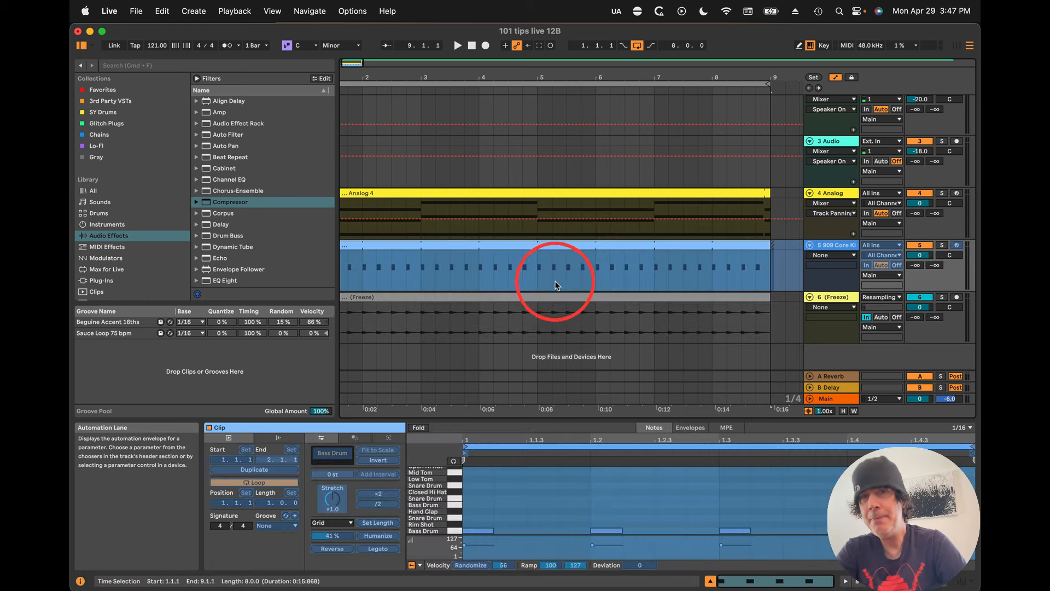
pyautogui.click(549, 300)
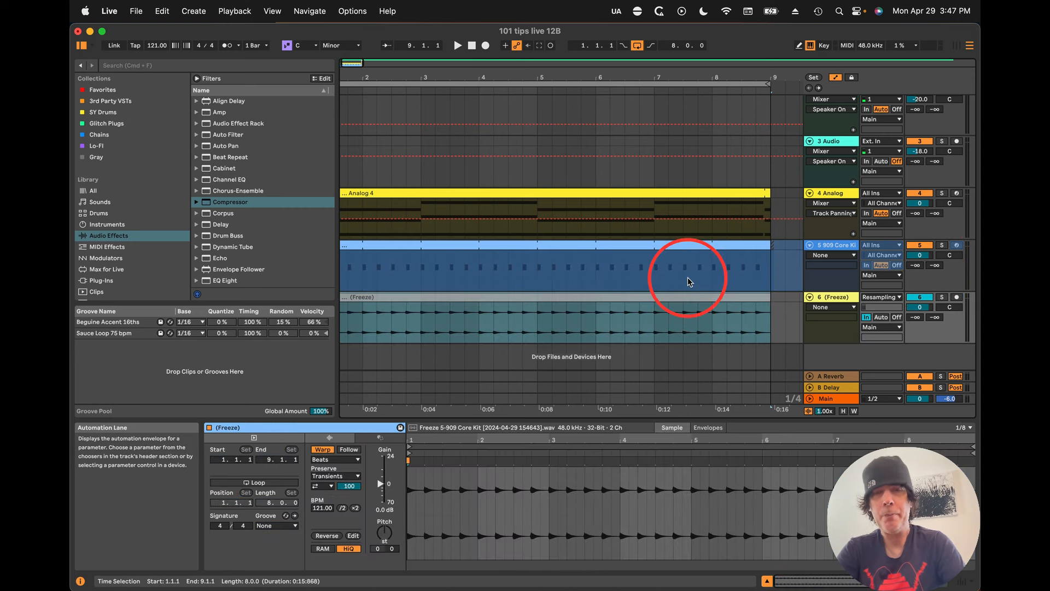
pyautogui.press('super+z')
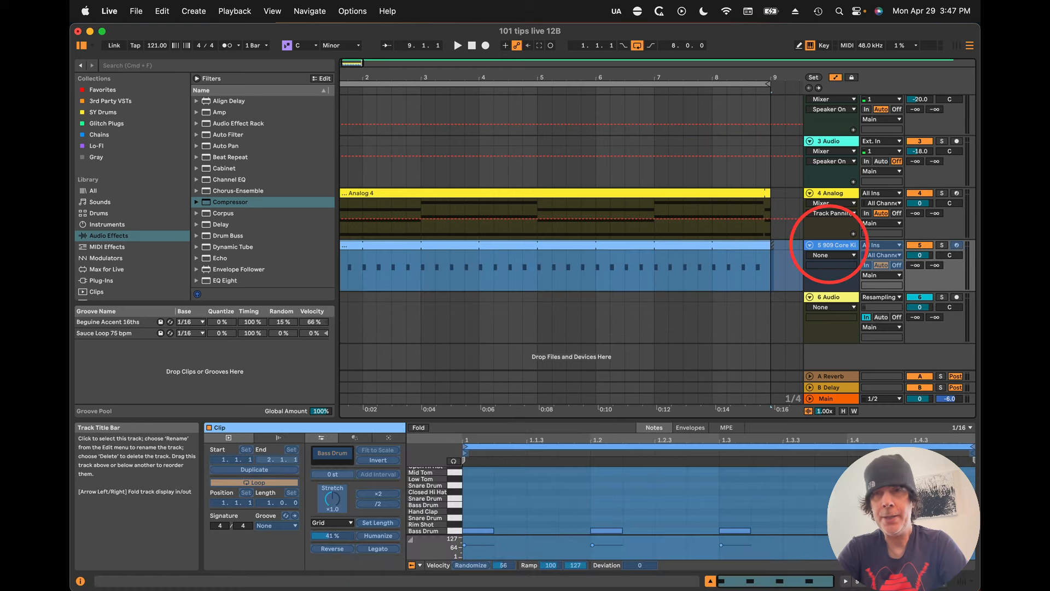
# Step: Flatten the frozen 5-909 Core Kit track to audio
pyautogui.rightClick(833, 246)
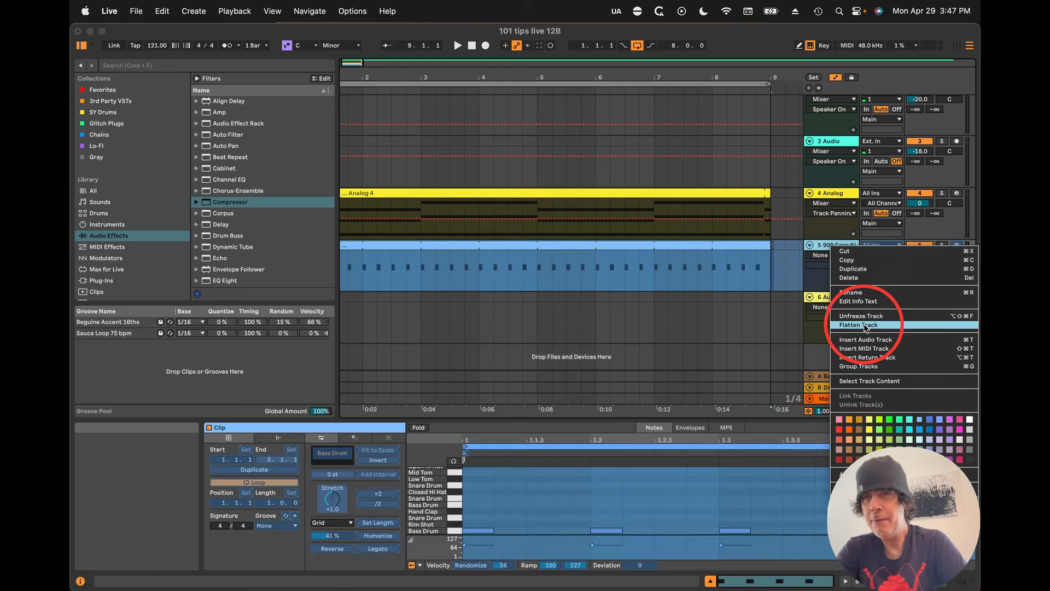
pyautogui.click(865, 325)
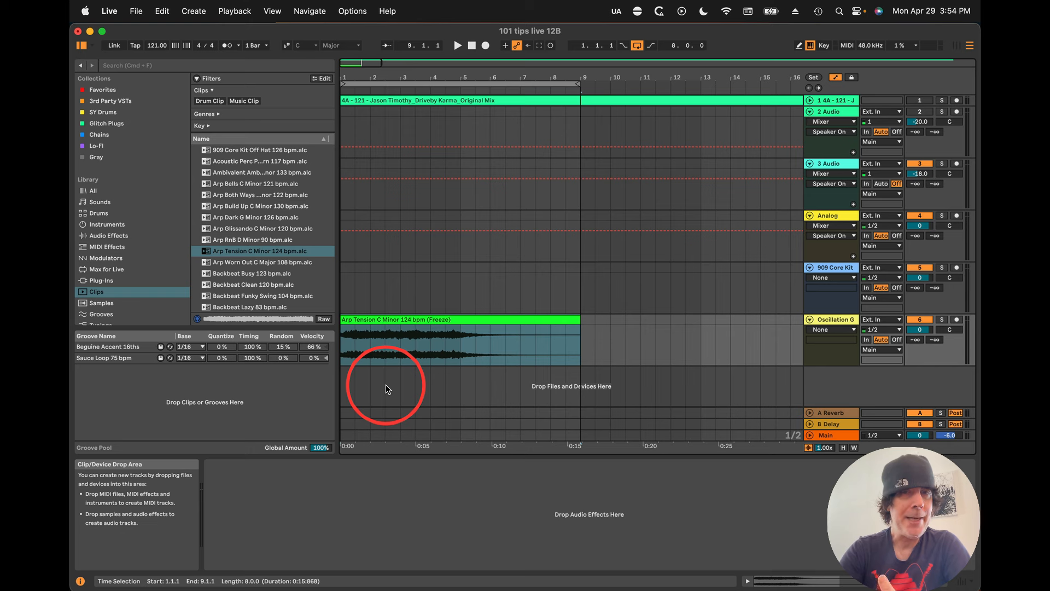
# Step: Convert the Arp Tension clip's harmony to a new MIDI track and compare the source and converted tracks soloed during playback
pyautogui.rightClick(391, 321)
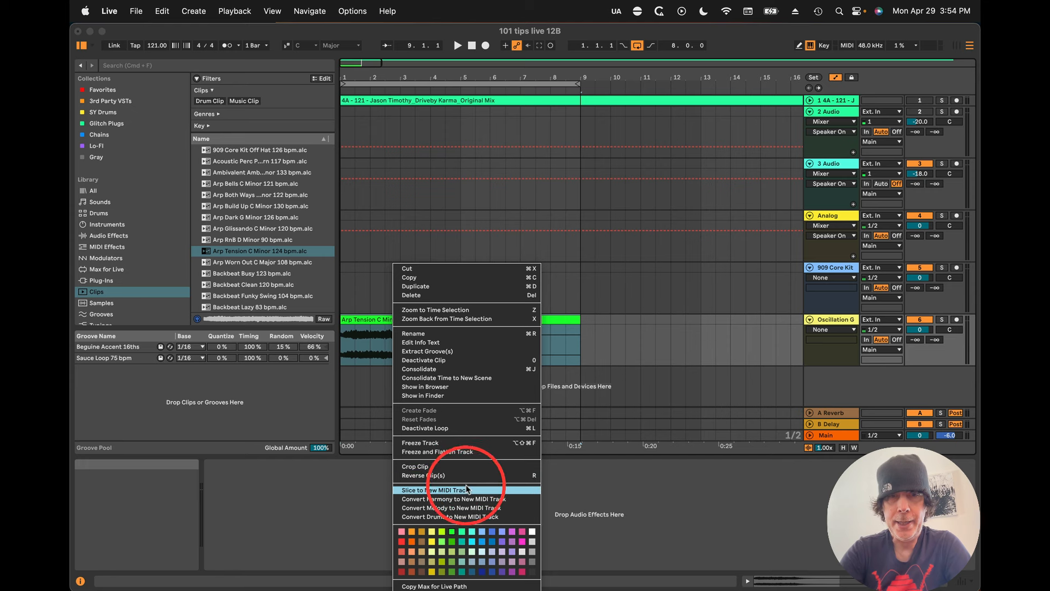
pyautogui.click(427, 500)
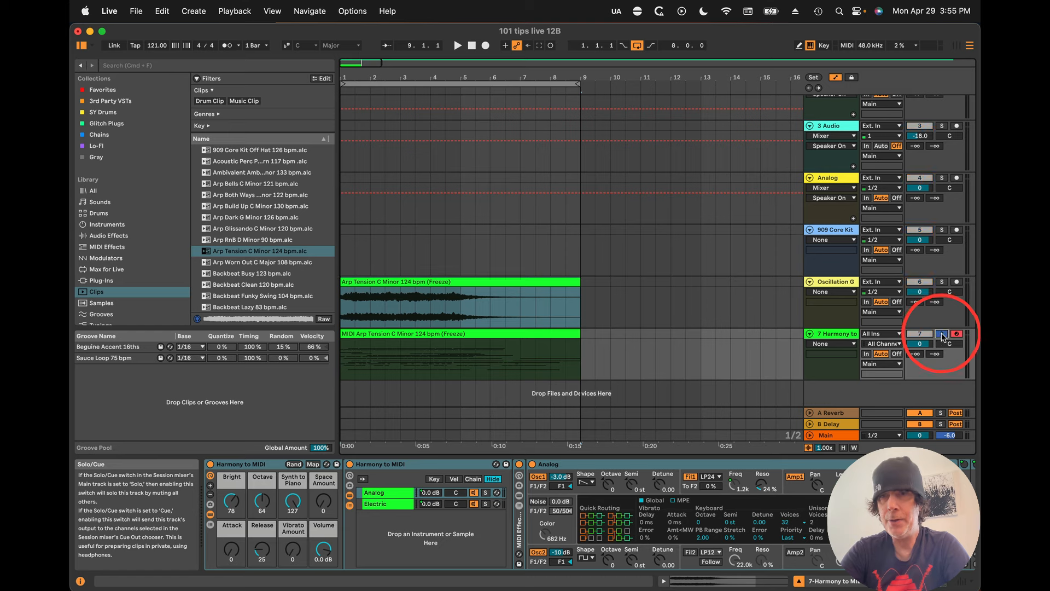
pyautogui.click(493, 334)
pyautogui.press('space')
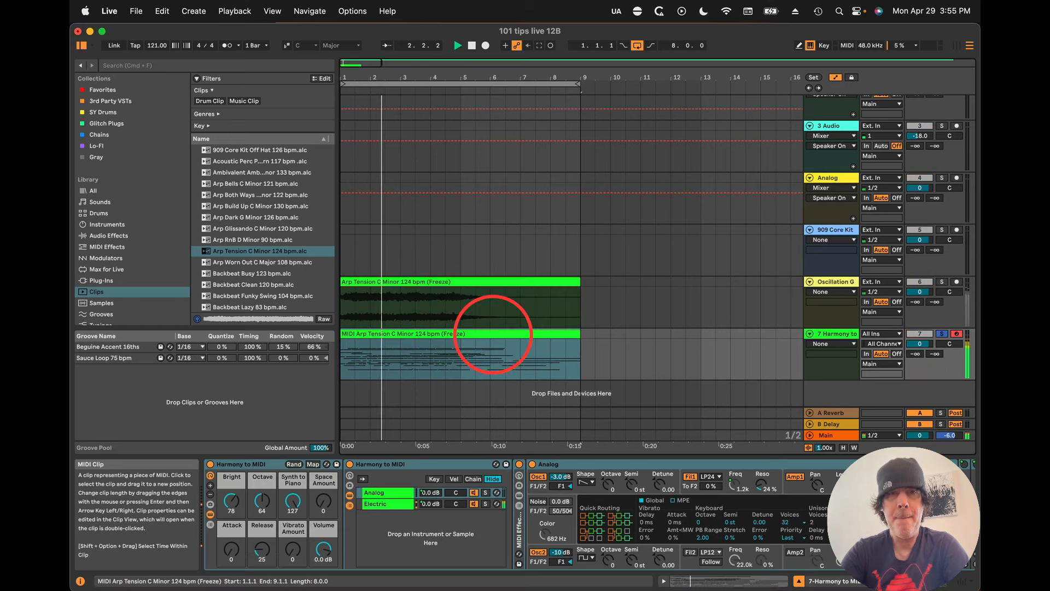
pyautogui.click(941, 282)
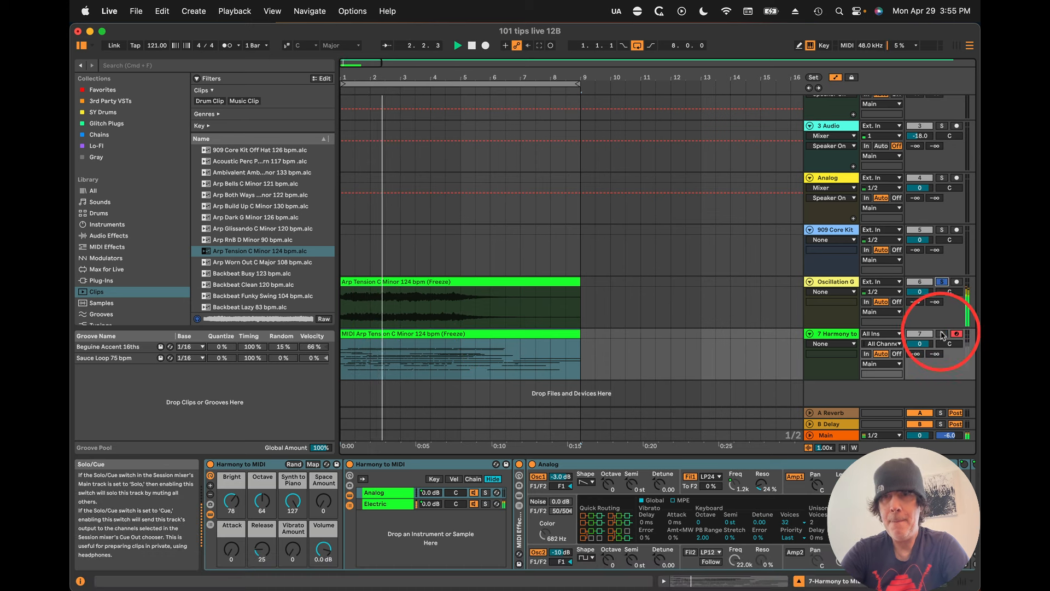
pyautogui.click(942, 334)
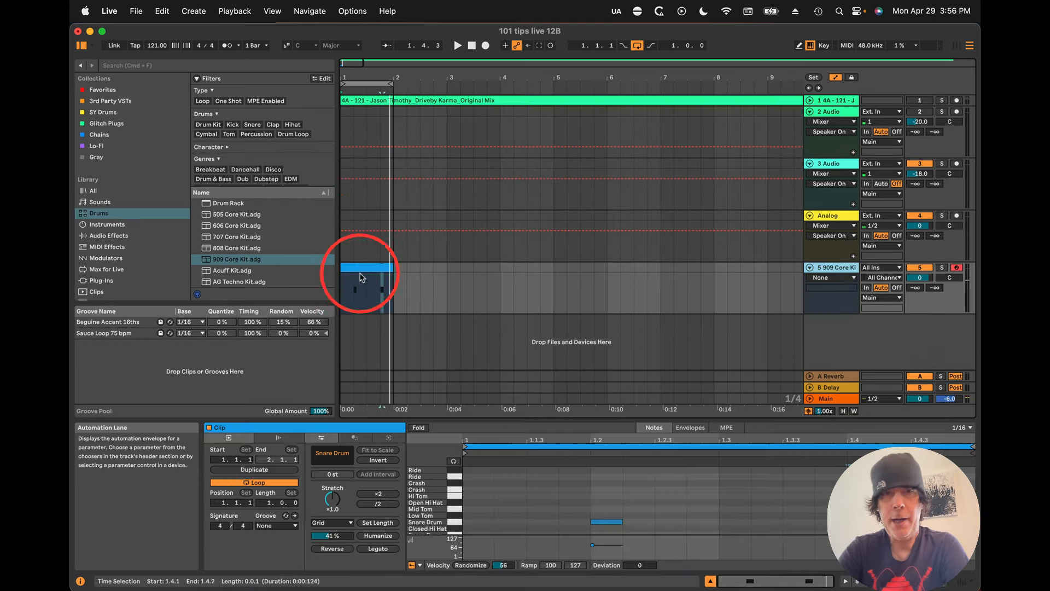
# Step: Select the Snare Drum pad of the 909 Core Kit and adjust its Tune while the one-bar loop plays, then stop playback
pyautogui.click(363, 288)
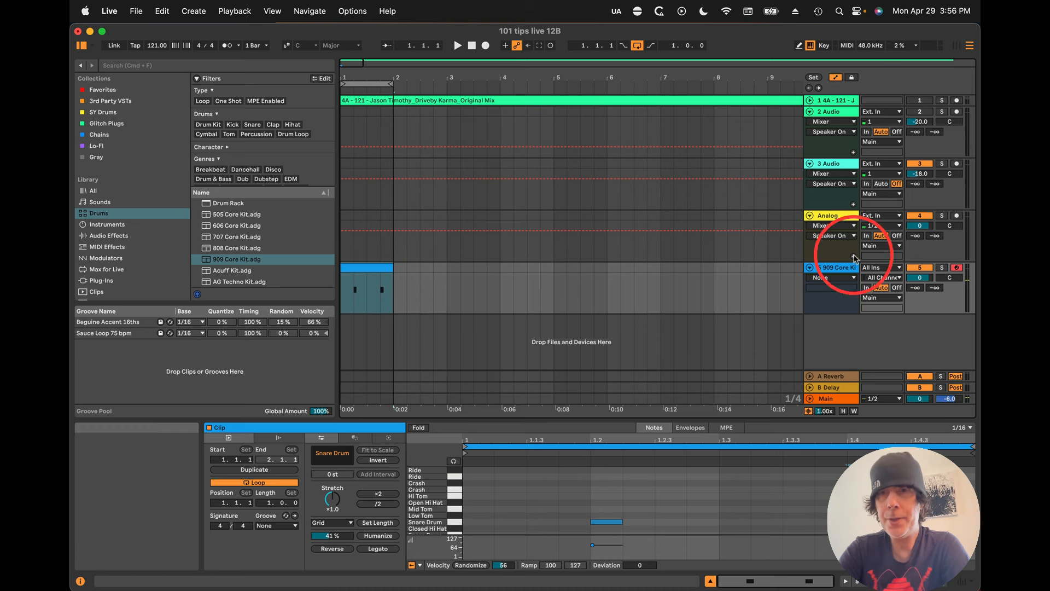
pyautogui.click(830, 268)
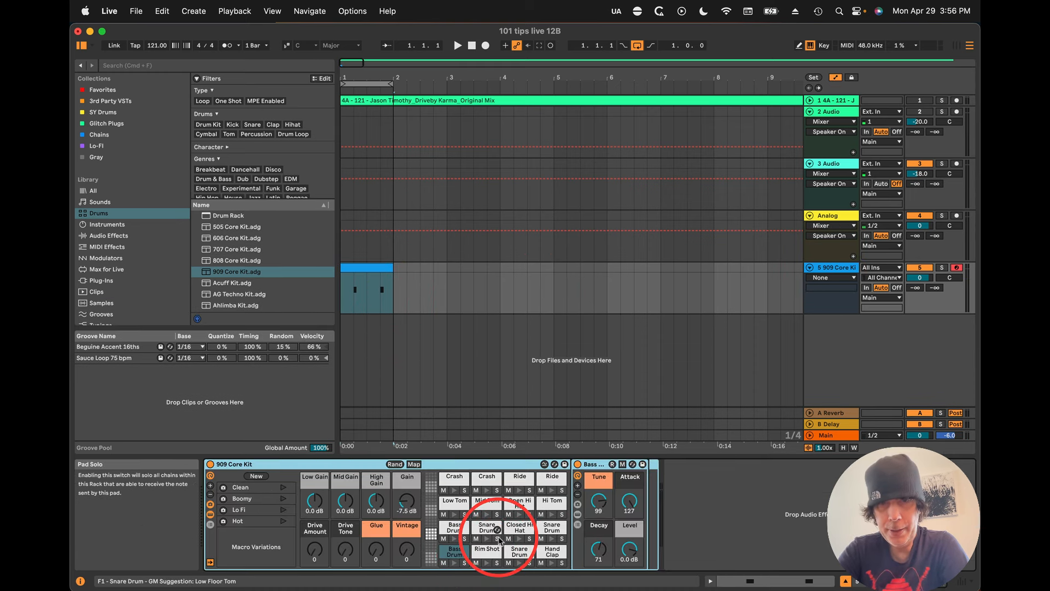
pyautogui.click(549, 528)
pyautogui.press('space')
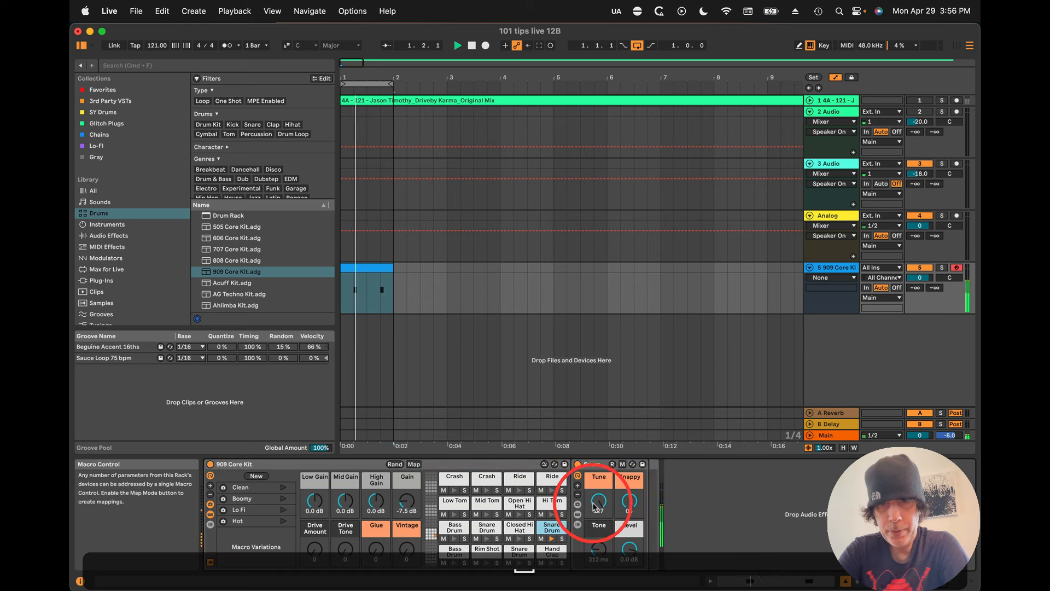
pyautogui.click(599, 506)
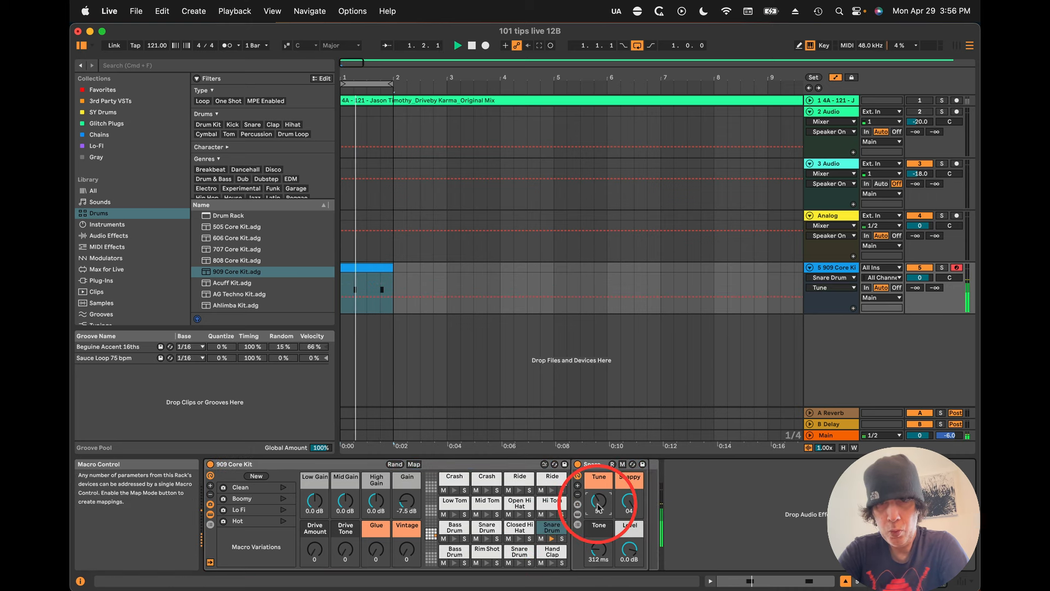
pyautogui.press('space')
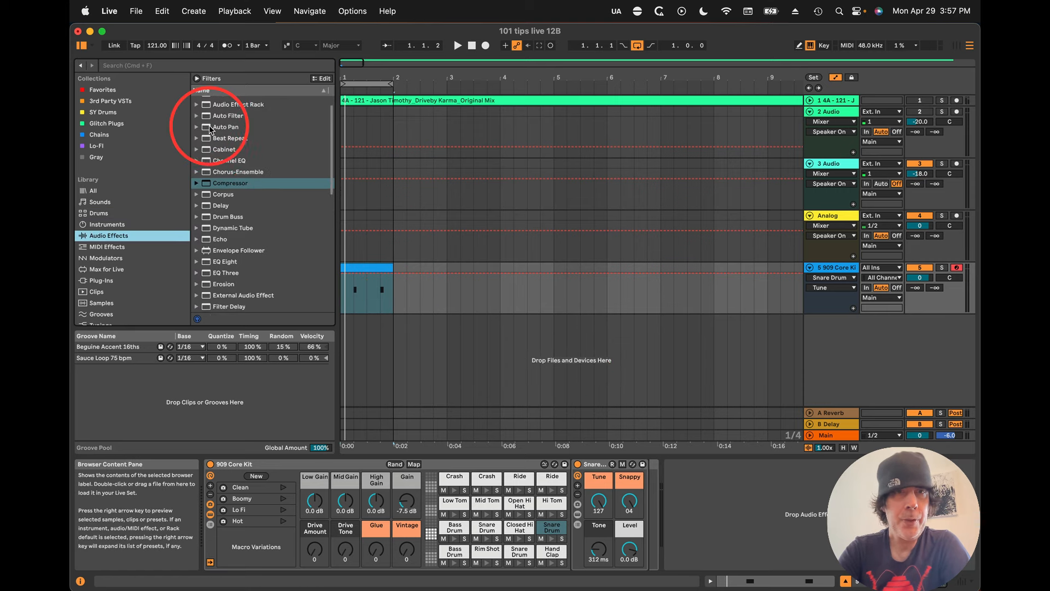
# Step: Add an EQ Eight to the snare chain of the 909 Core Kit and show its expanded frequency display
pyautogui.scroll(-3, 208, 126)
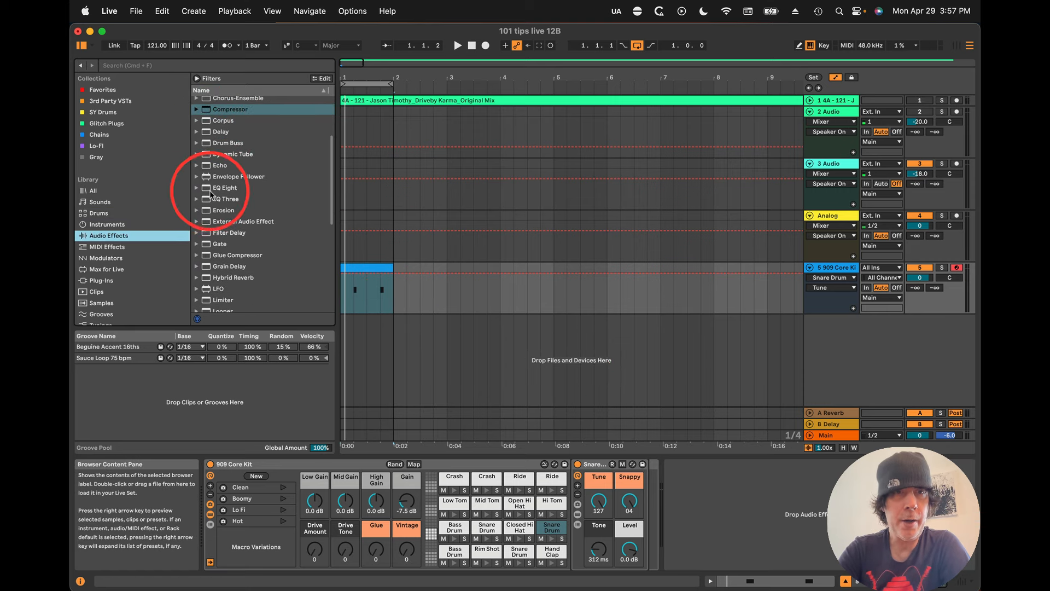
pyautogui.moveTo(205, 190); pyautogui.dragTo(699, 460)
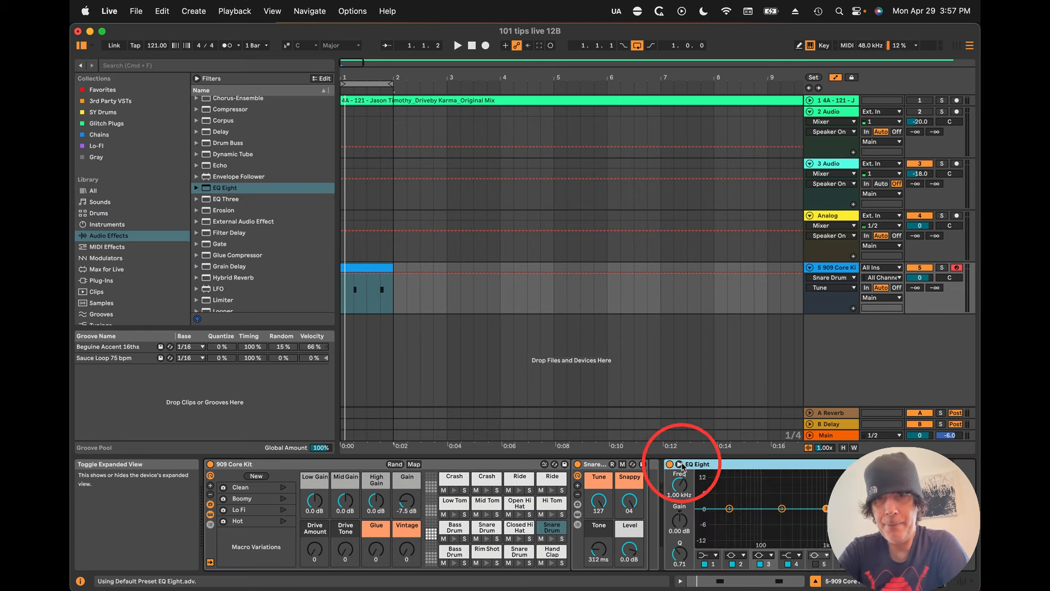
pyautogui.click(679, 463)
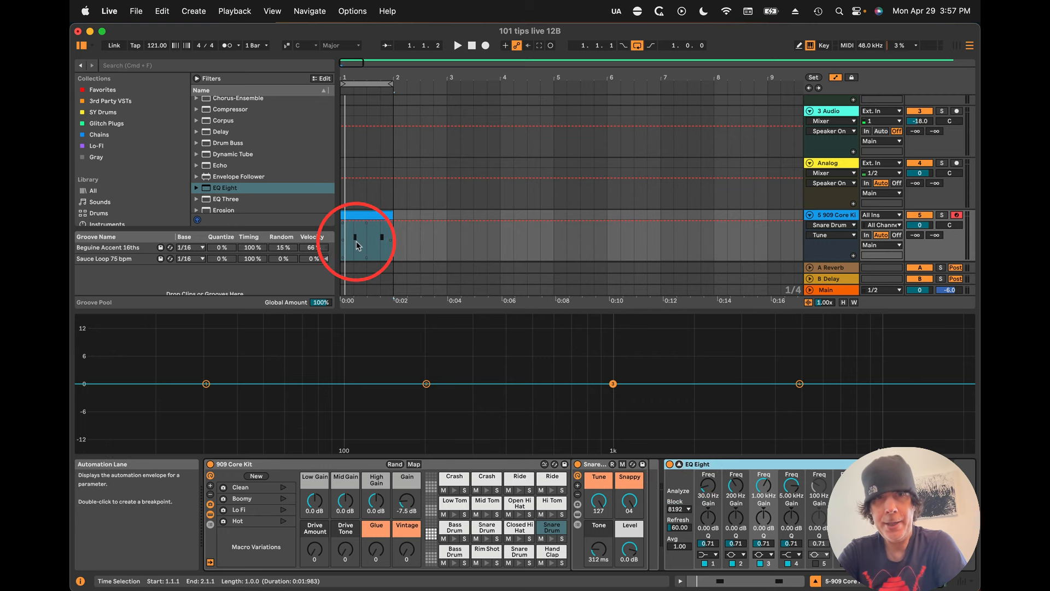
# Step: While the loop plays, boost EQ Eight band 2 to about 14.6 dB at 269 Hz with Q 1.86, compare it bypassed, and stop playback
pyautogui.press('space')
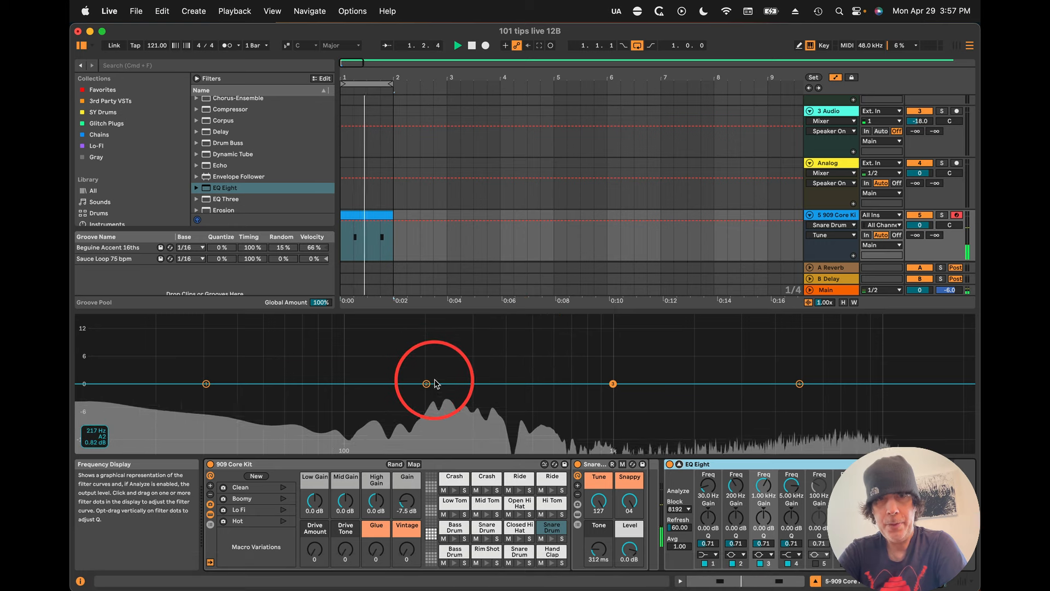
pyautogui.moveTo(427, 384); pyautogui.dragTo(444, 376)
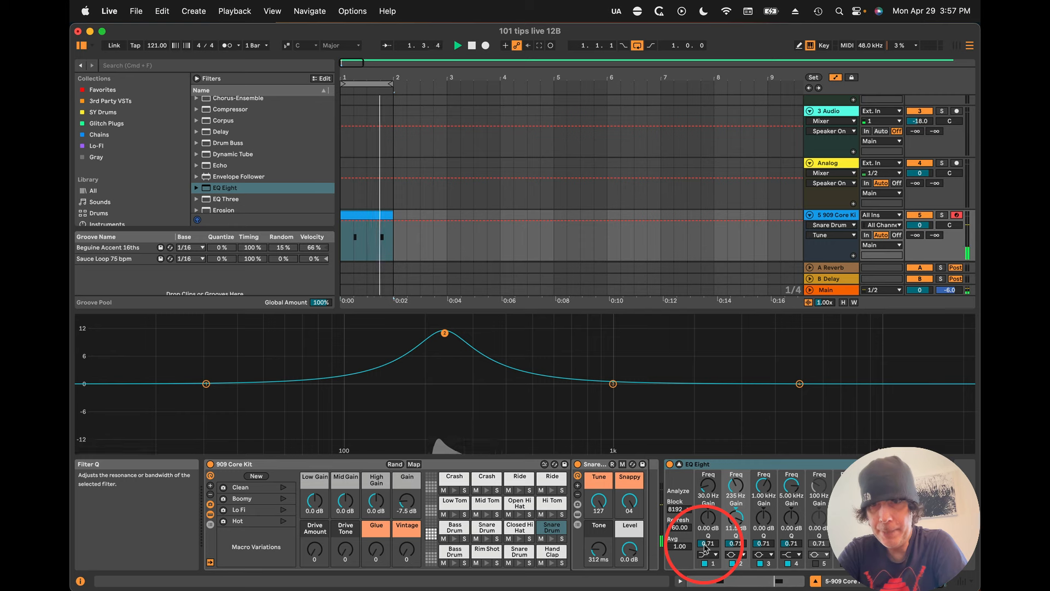
pyautogui.click(728, 544)
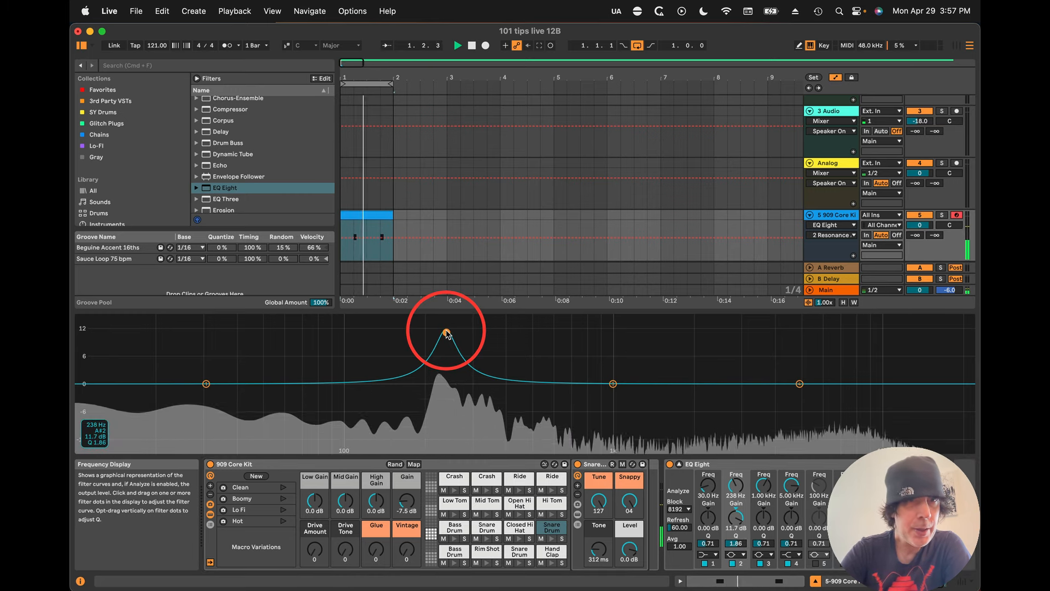
pyautogui.moveTo(451, 332); pyautogui.dragTo(462, 321)
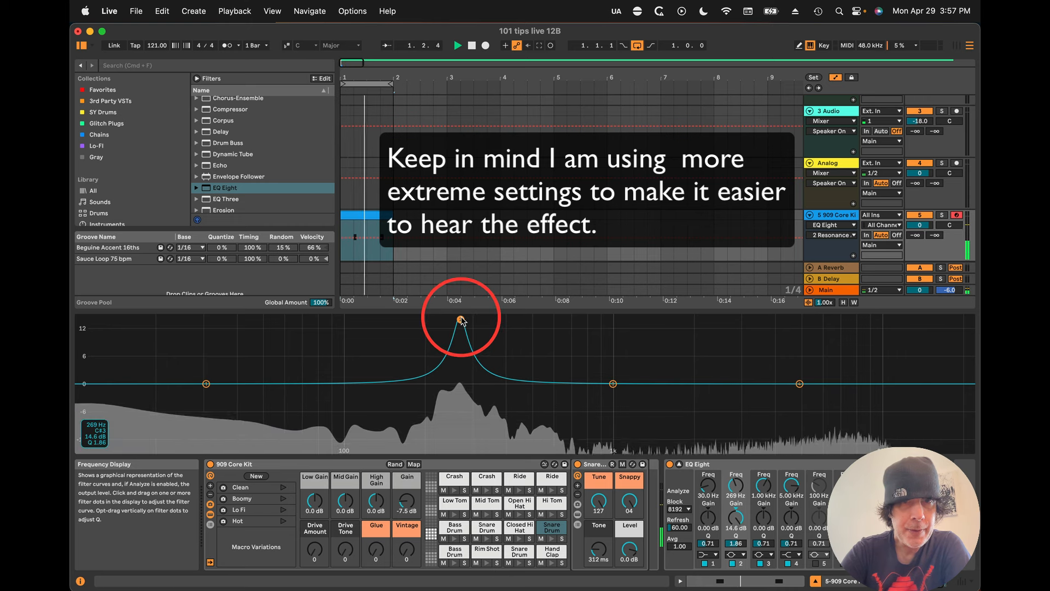
pyautogui.click(670, 465)
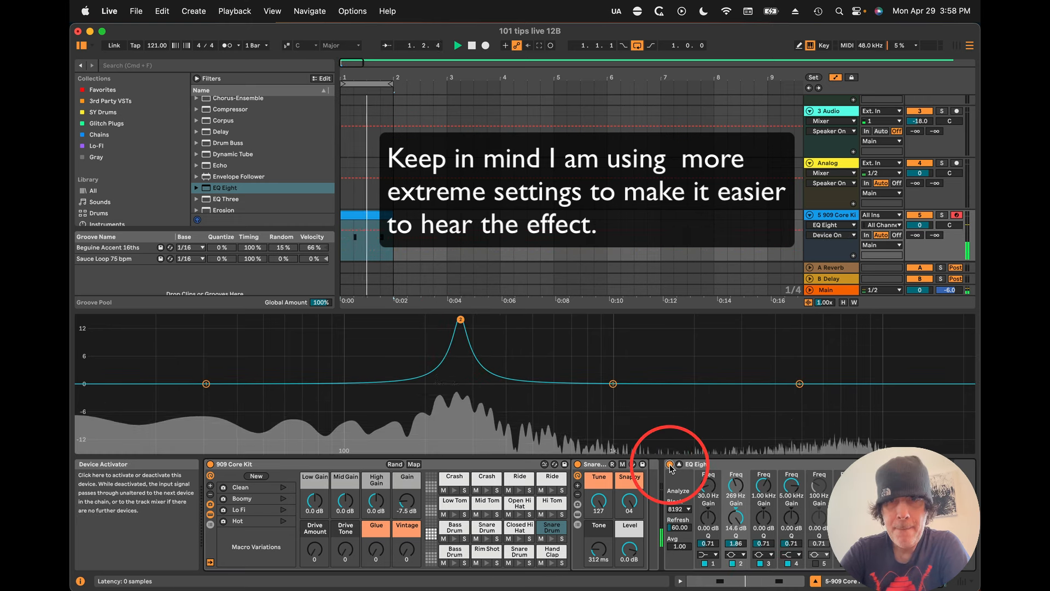
pyautogui.click(670, 465)
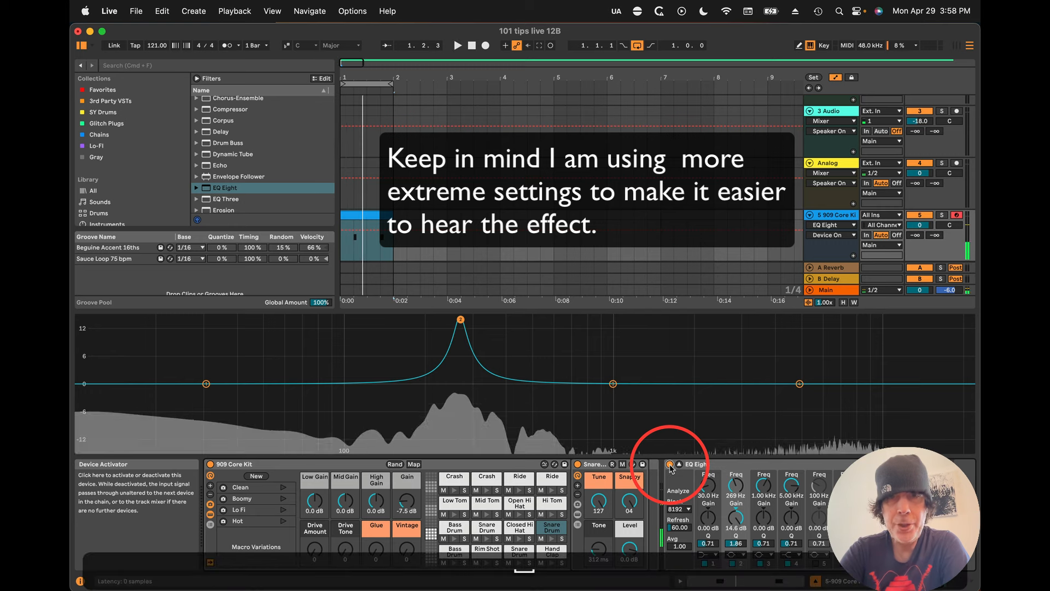
pyautogui.press('space')
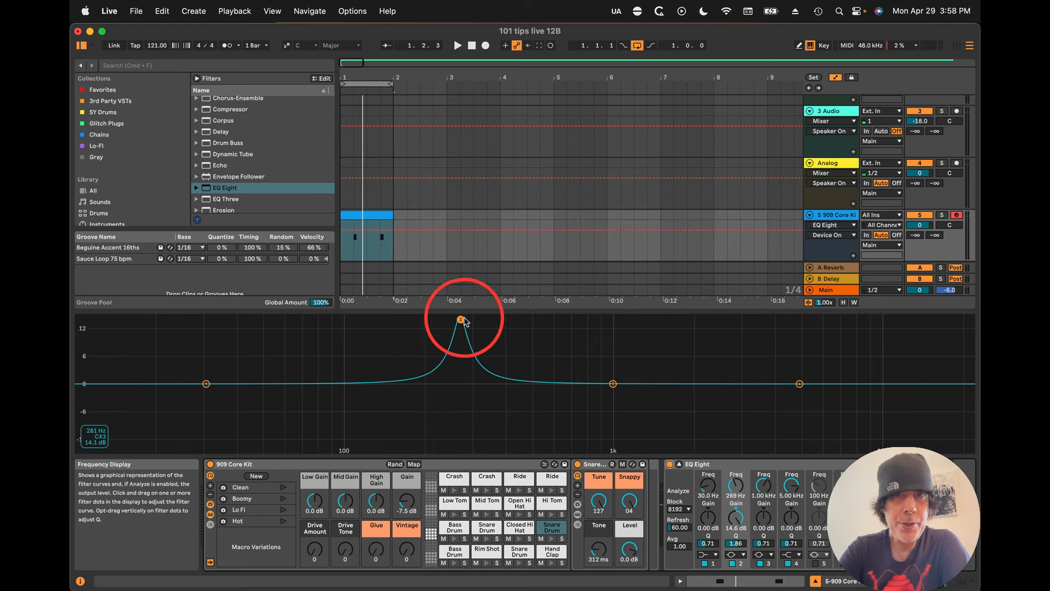
# Step: Boost EQ Eight band 3 to about 11.4 dB at 1.02 kHz with Q 5.78 and audition it in the loop
pyautogui.click(613, 384)
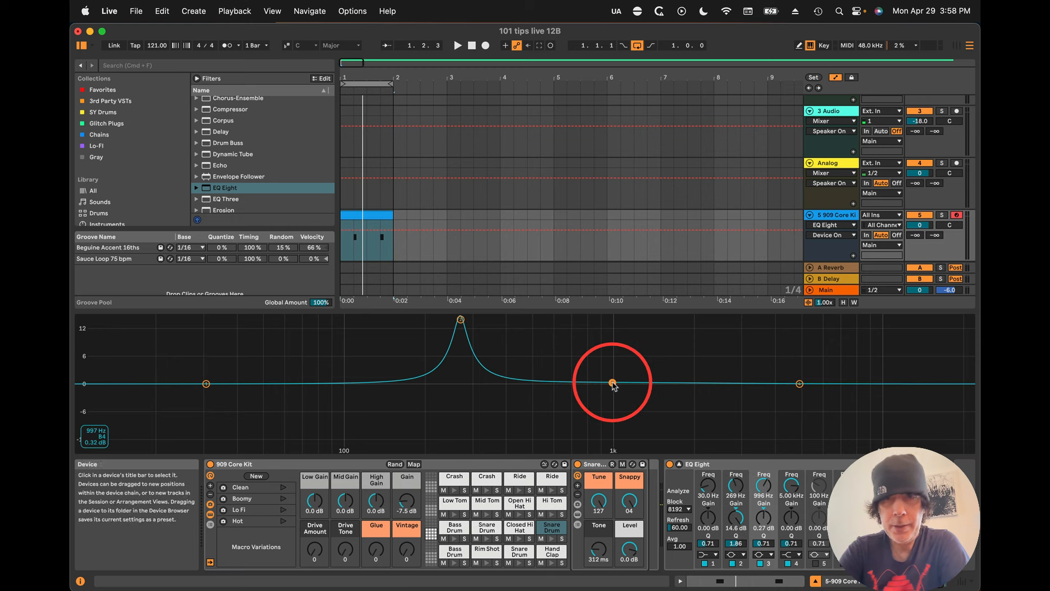
pyautogui.moveTo(765, 543); pyautogui.dragTo(765, 542)
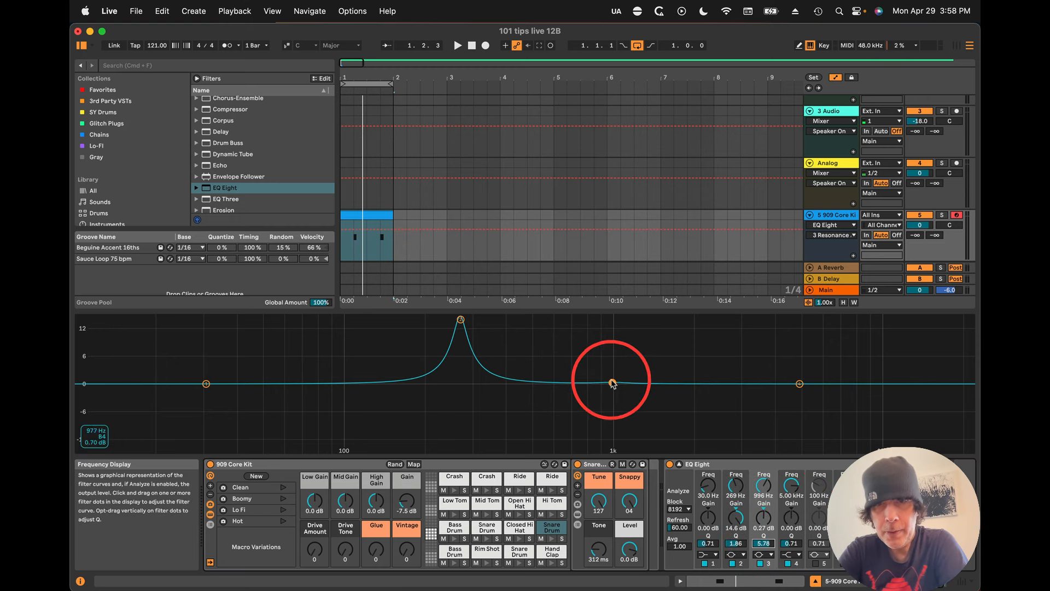
pyautogui.moveTo(613, 382); pyautogui.dragTo(615, 333)
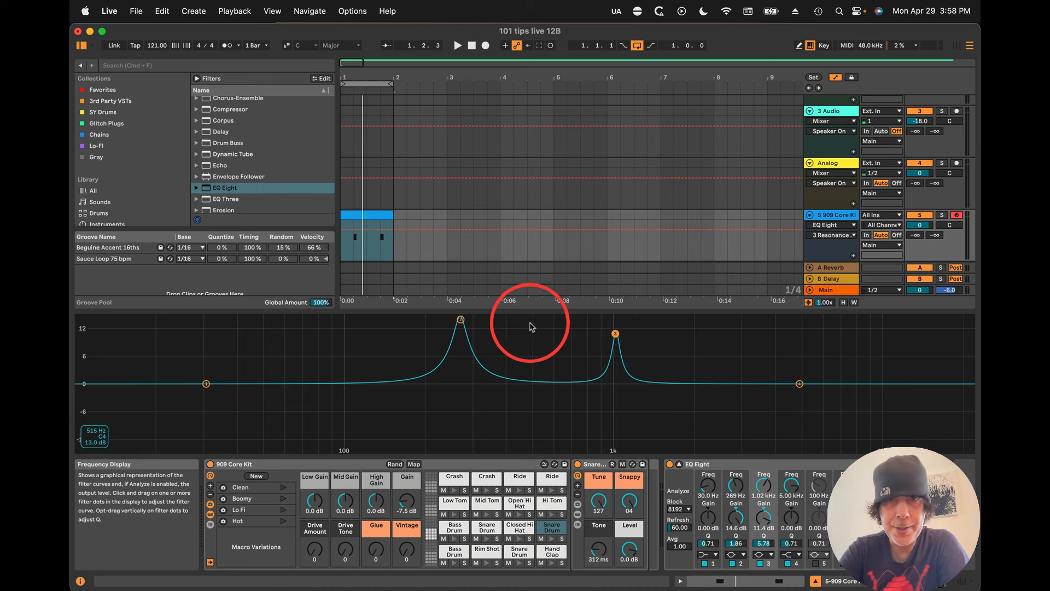
pyautogui.press('space')
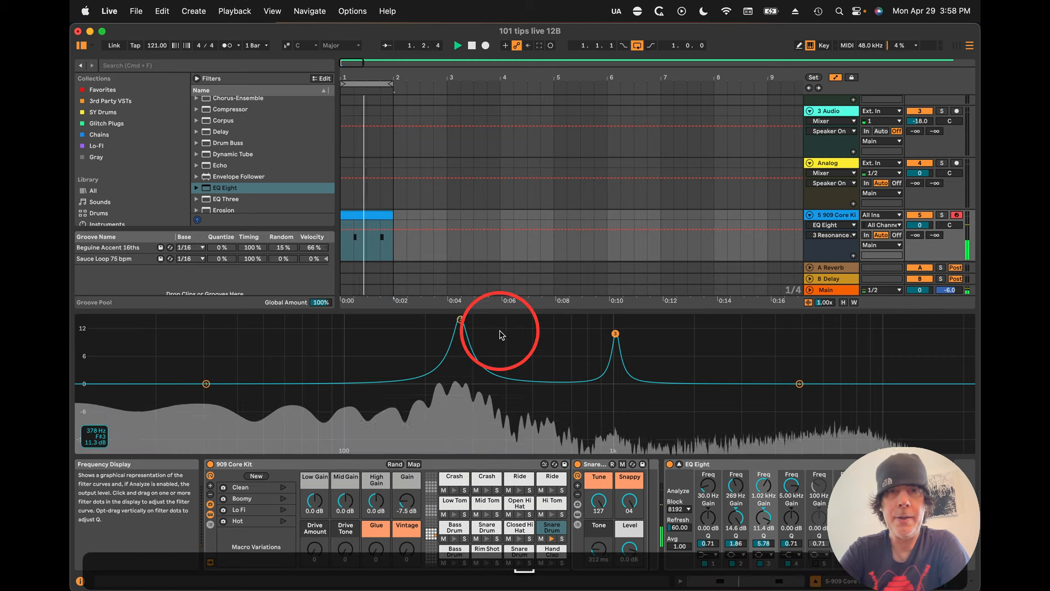
pyautogui.moveTo(614, 334); pyautogui.dragTo(614, 340)
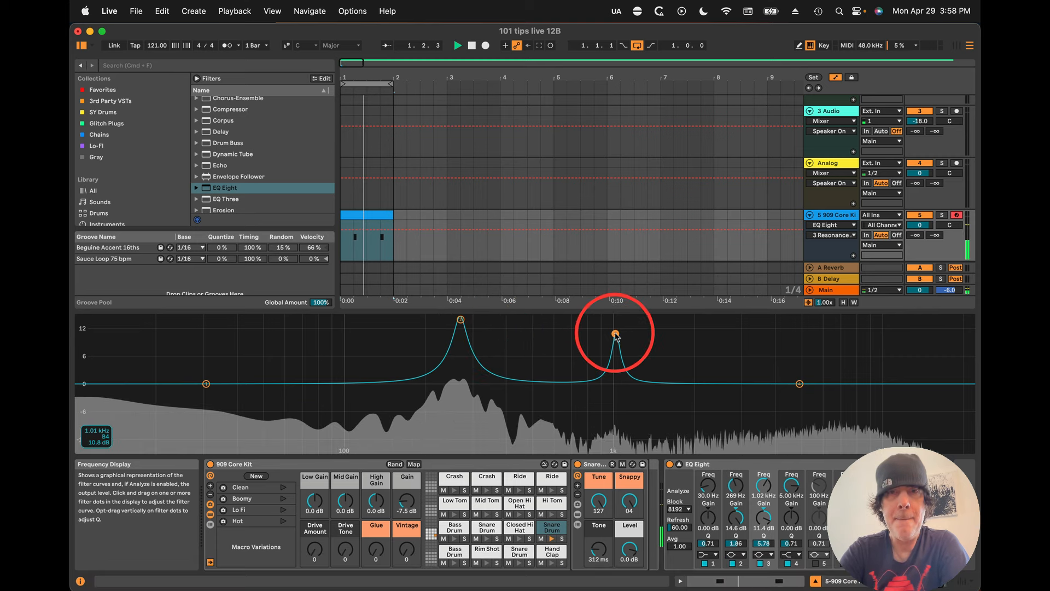
pyautogui.press('space')
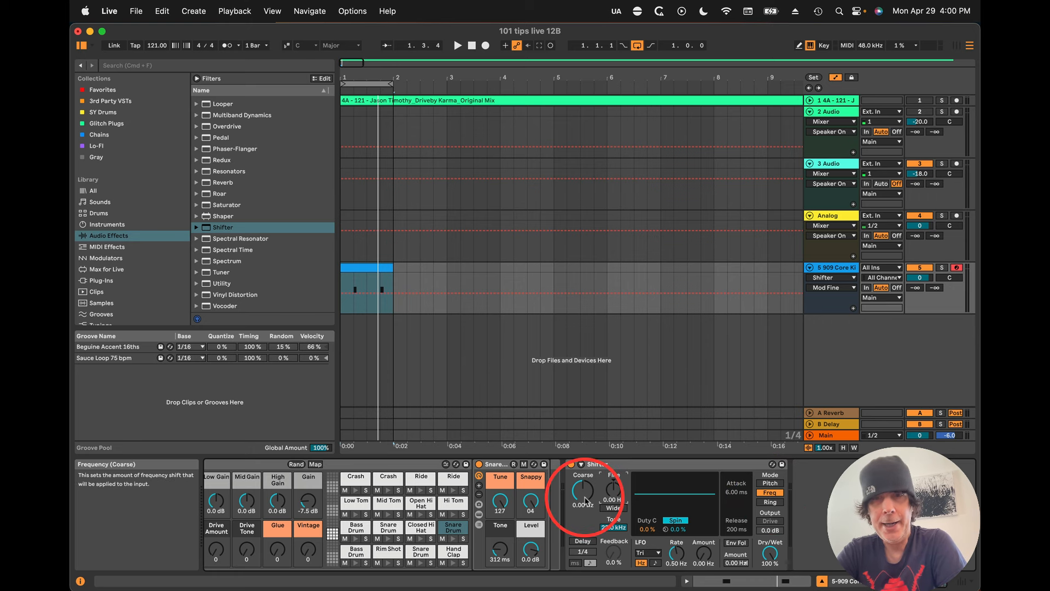
# Step: Play the loop and adjust the Shifter's Fine frequency shift on the snare to about -148 Hz
pyautogui.press('space')
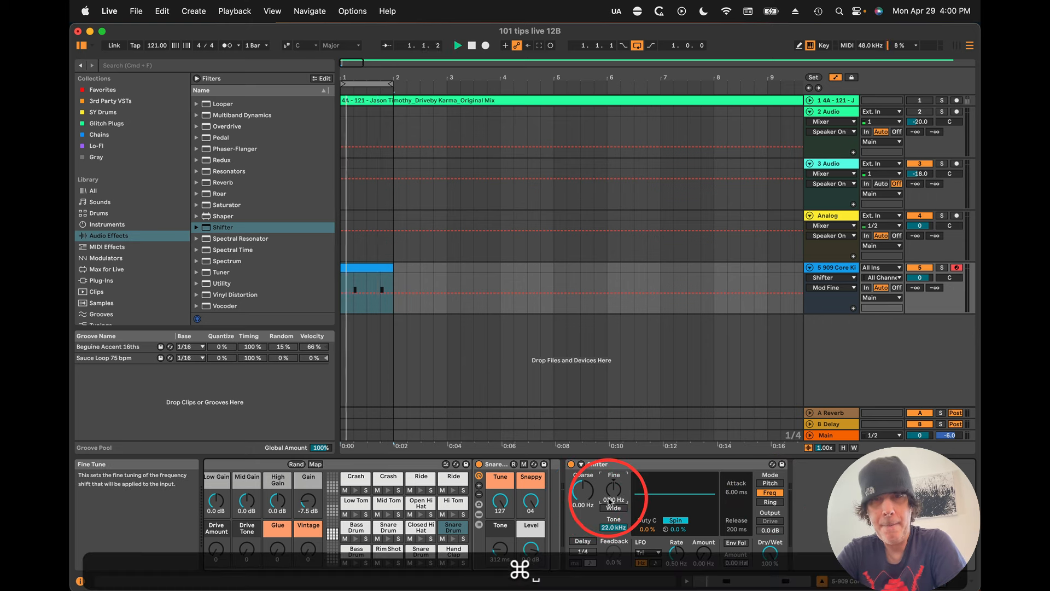
pyautogui.moveTo(614, 495); pyautogui.dragTo(614, 495)
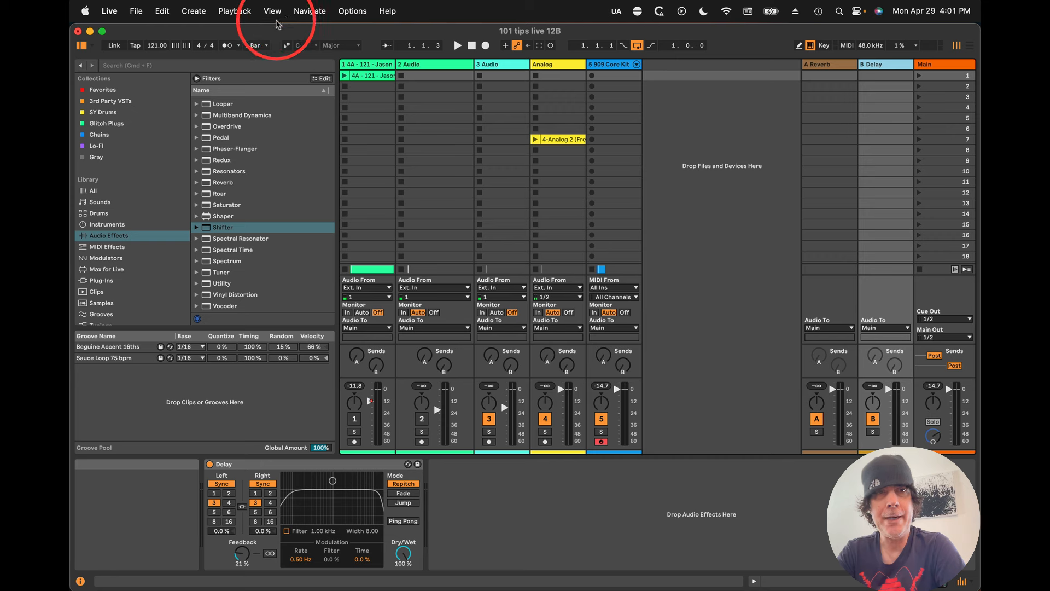
# Step: Insert a new return track and audition the soloed 909 Core Kit loop through the Reverb and Delay sends
pyautogui.click(196, 11)
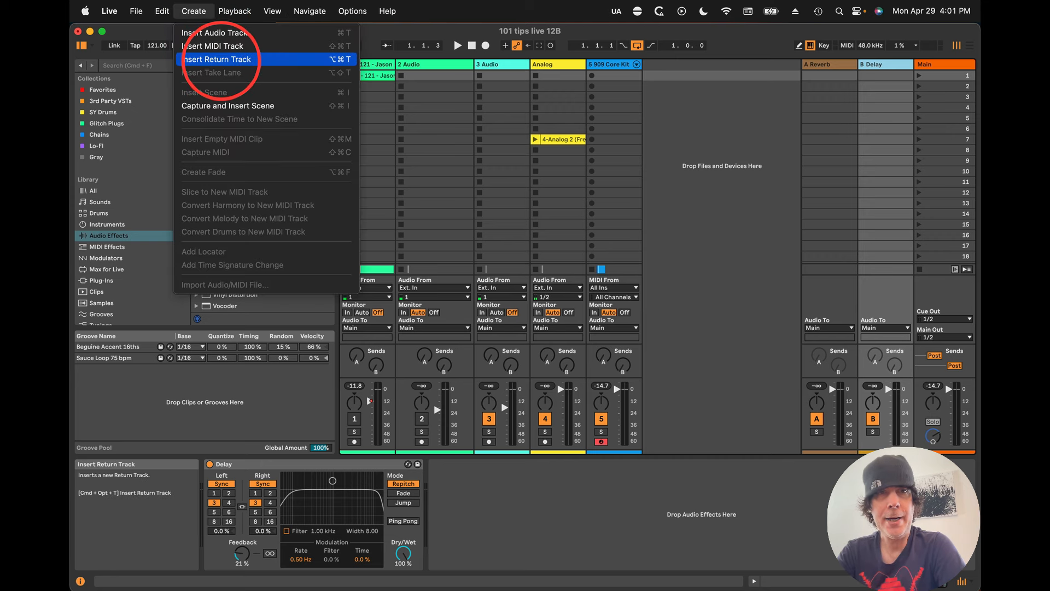
pyautogui.click(219, 59)
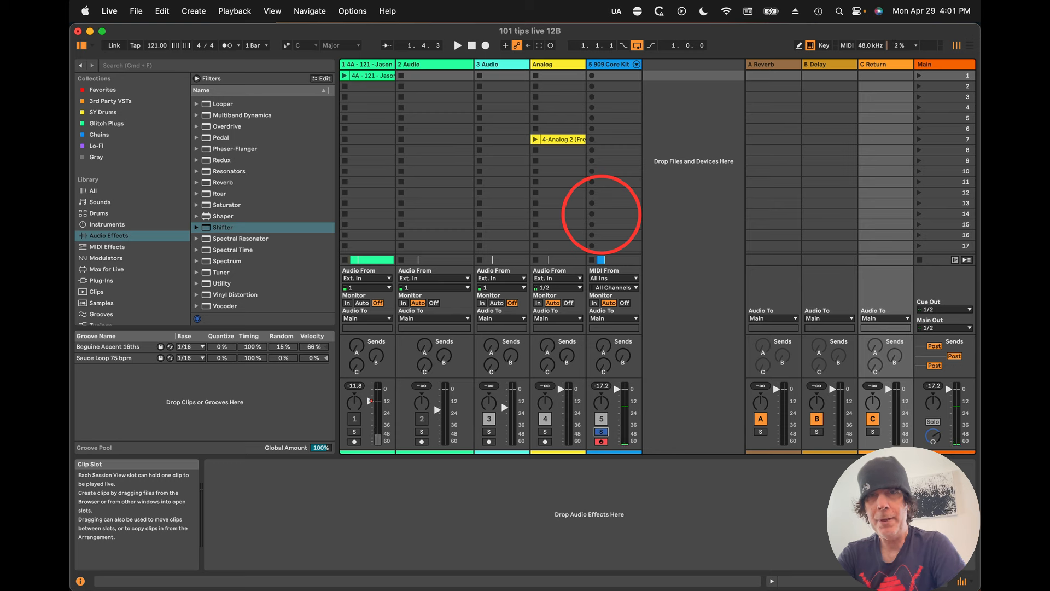
pyautogui.press('space')
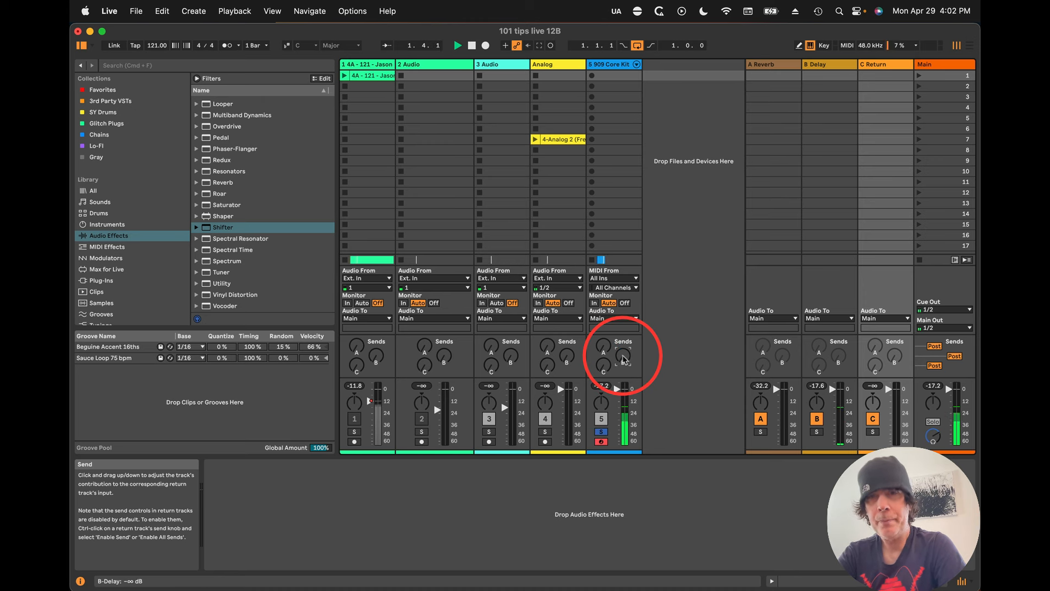
pyautogui.press('space')
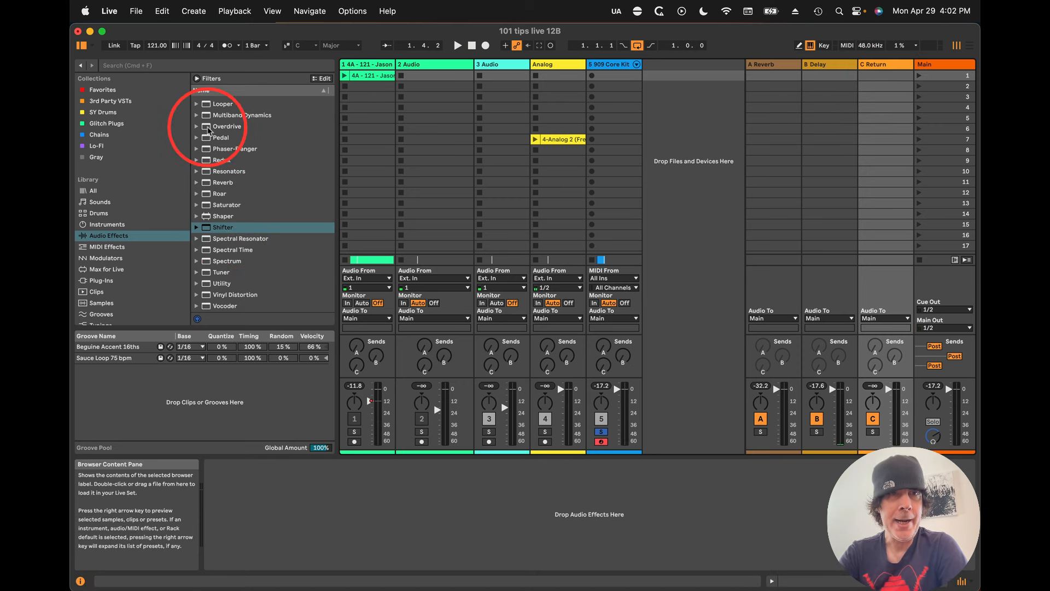
# Step: Load Overdrive on return track C and set the 909 Core Kit's send C to about -19.7 dB during playback
pyautogui.moveTo(208, 129); pyautogui.dragTo(294, 489)
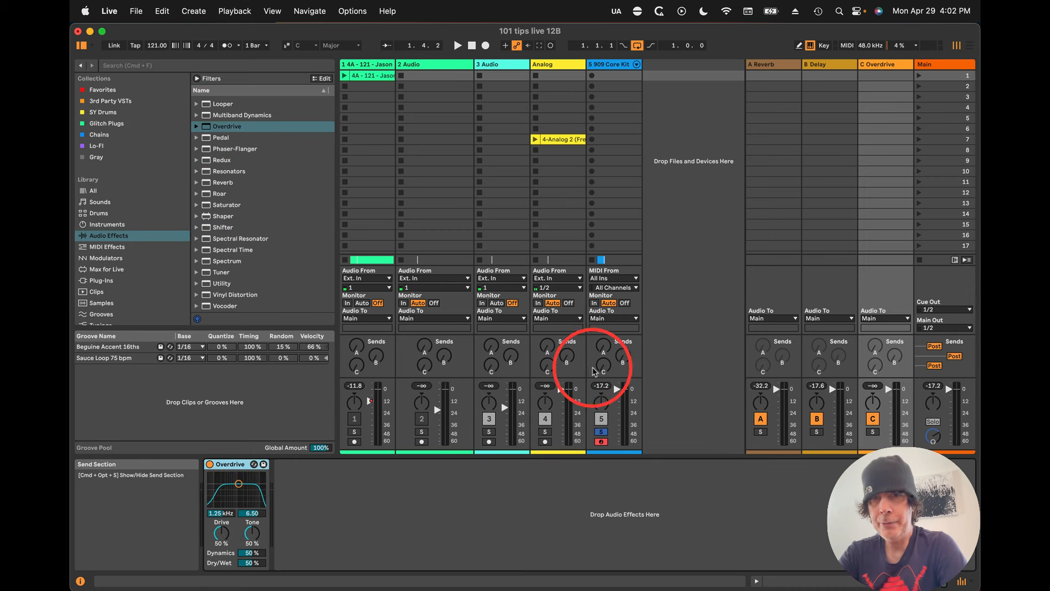
pyautogui.press('space')
pyautogui.moveTo(601, 366); pyautogui.dragTo(600, 364)
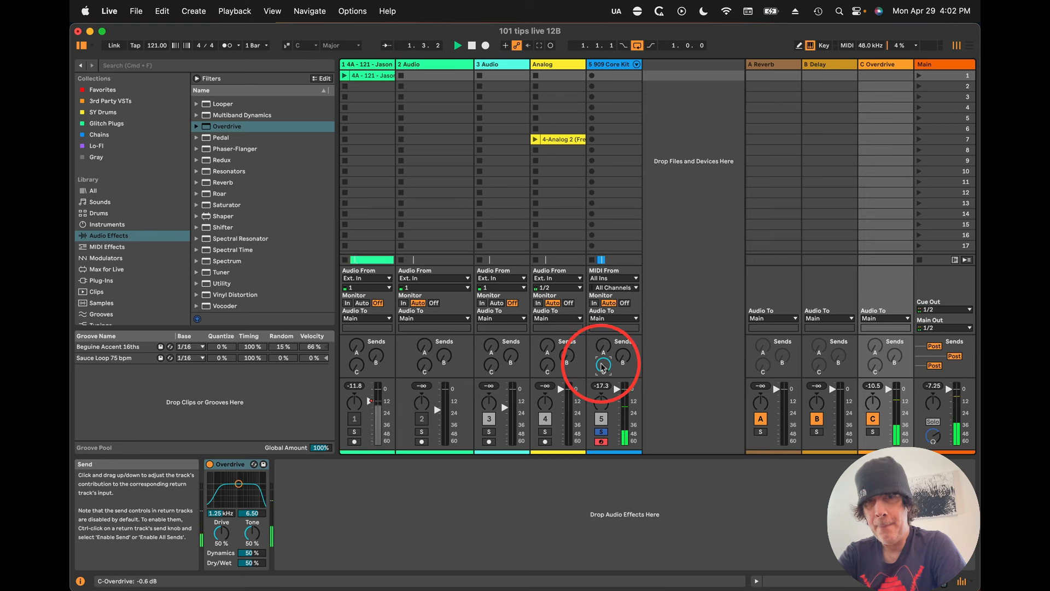
pyautogui.moveTo(603, 366); pyautogui.dragTo(606, 374)
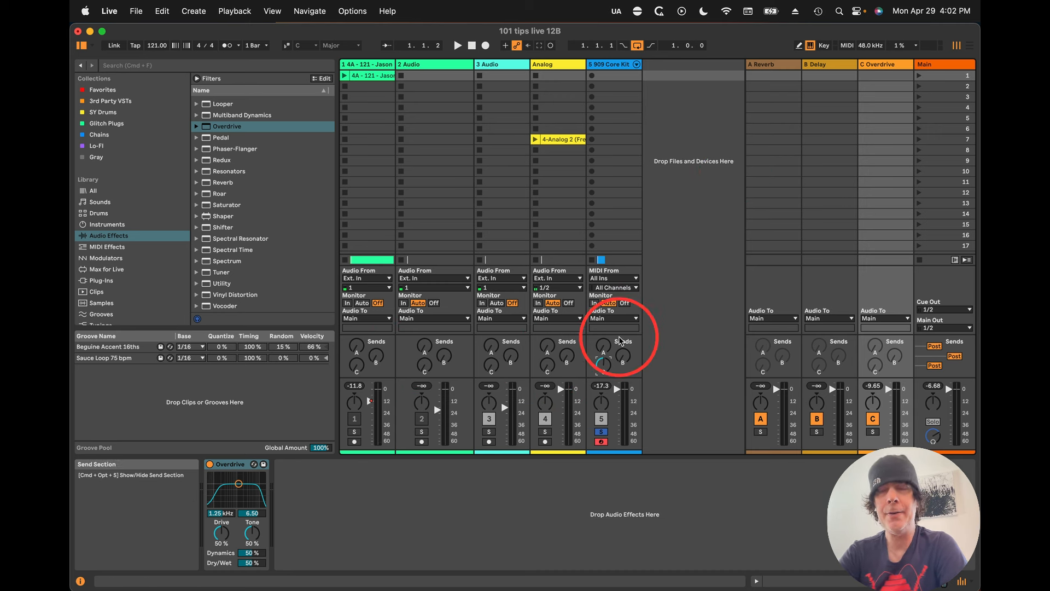
# Step: In Arrangement View, group the 3 Audio, Analog and 909 Core Kit tracks
pyautogui.press('Tab')
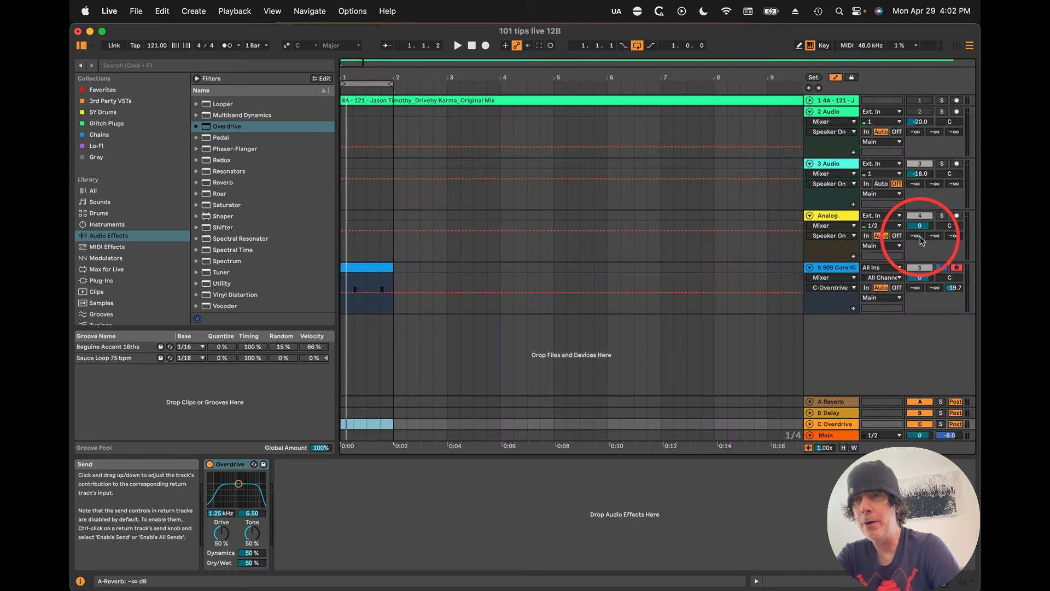
pyautogui.click(835, 268)
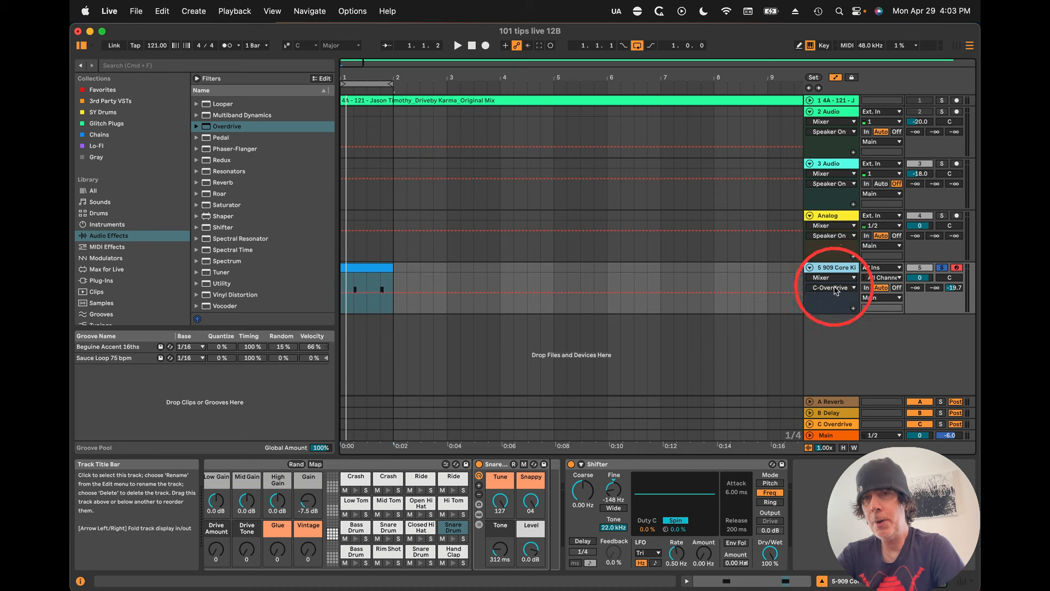
pyautogui.press('shift')
pyautogui.click(837, 164)
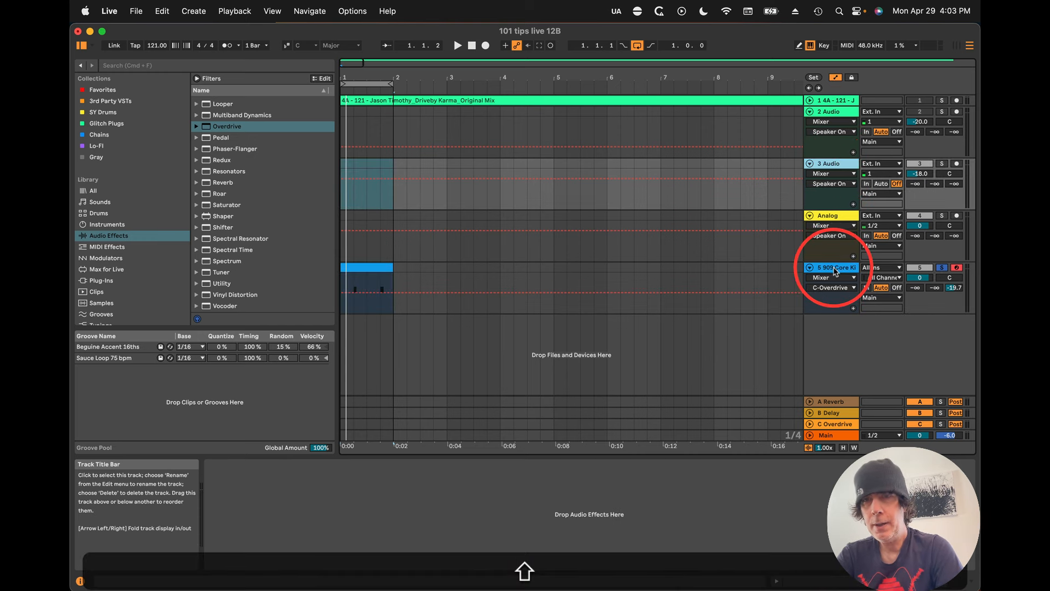
pyautogui.keyDown('shift'); pyautogui.click(835, 268); pyautogui.keyUp('shift')
pyautogui.press('super+g')
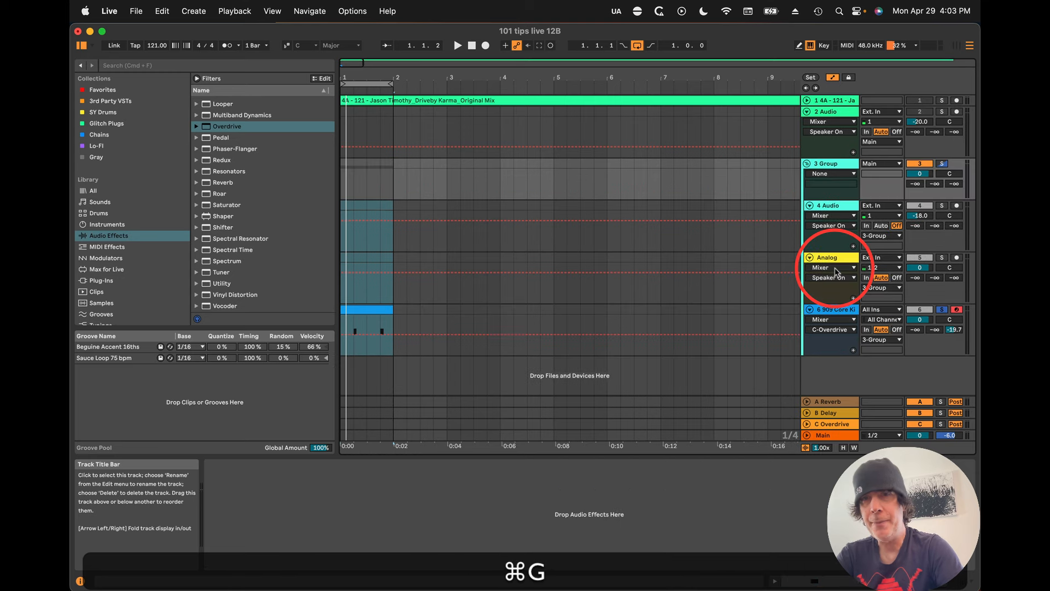
pyautogui.click(831, 181)
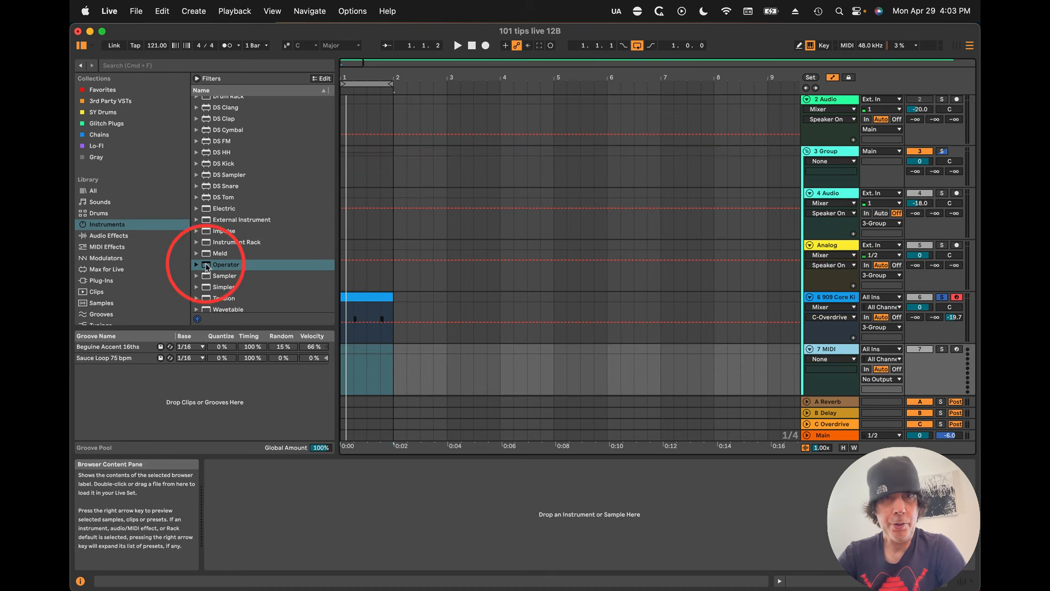
# Step: Load Operator on the 7 MIDI track, followed by the Redux and Shifter effects
pyautogui.moveTo(206, 267); pyautogui.dragTo(382, 363)
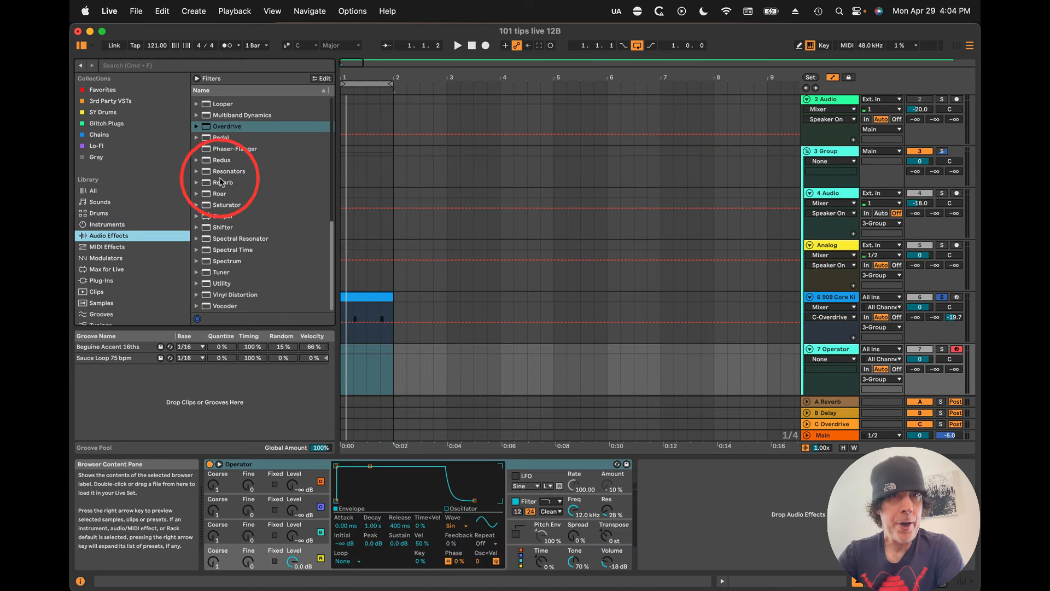
pyautogui.moveTo(222, 160); pyautogui.dragTo(684, 520)
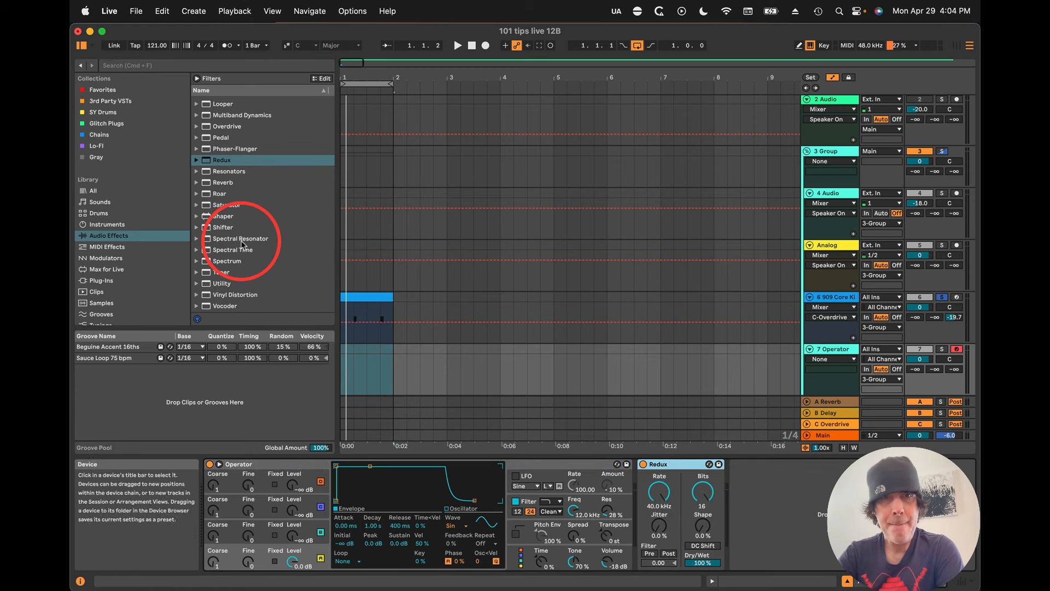
pyautogui.moveTo(205, 229); pyautogui.dragTo(734, 495)
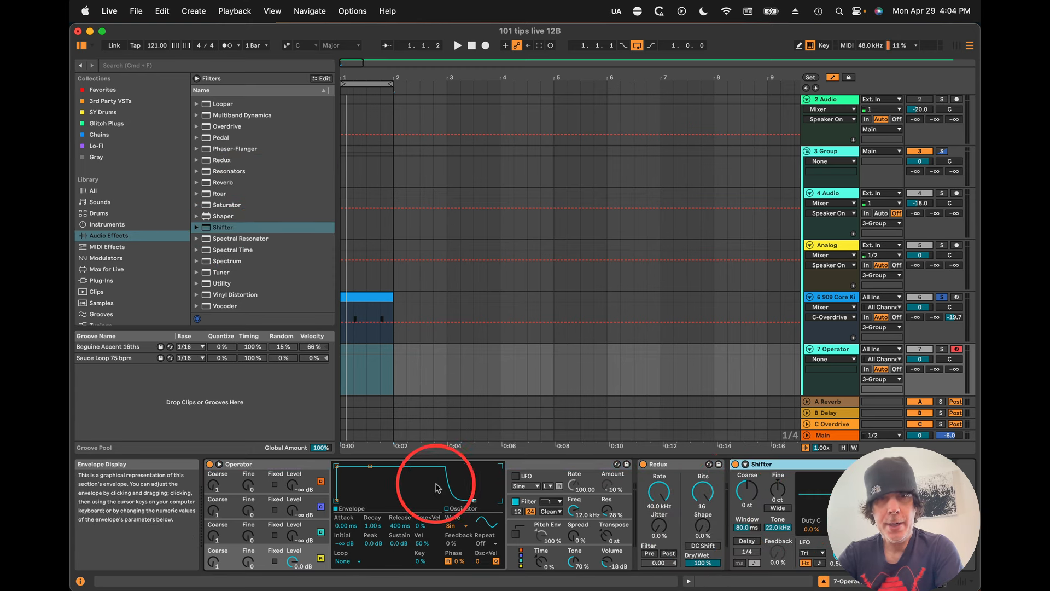
# Step: Group the Operator, Redux and Shifter devices on track 7 into an Instrument Rack
pyautogui.click(290, 467)
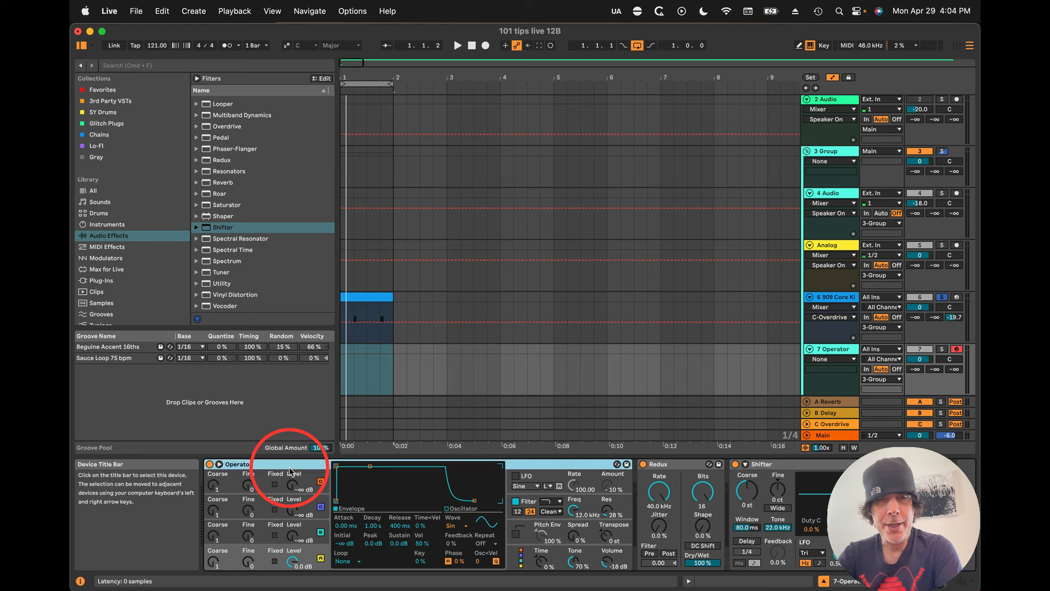
pyautogui.press('super+a')
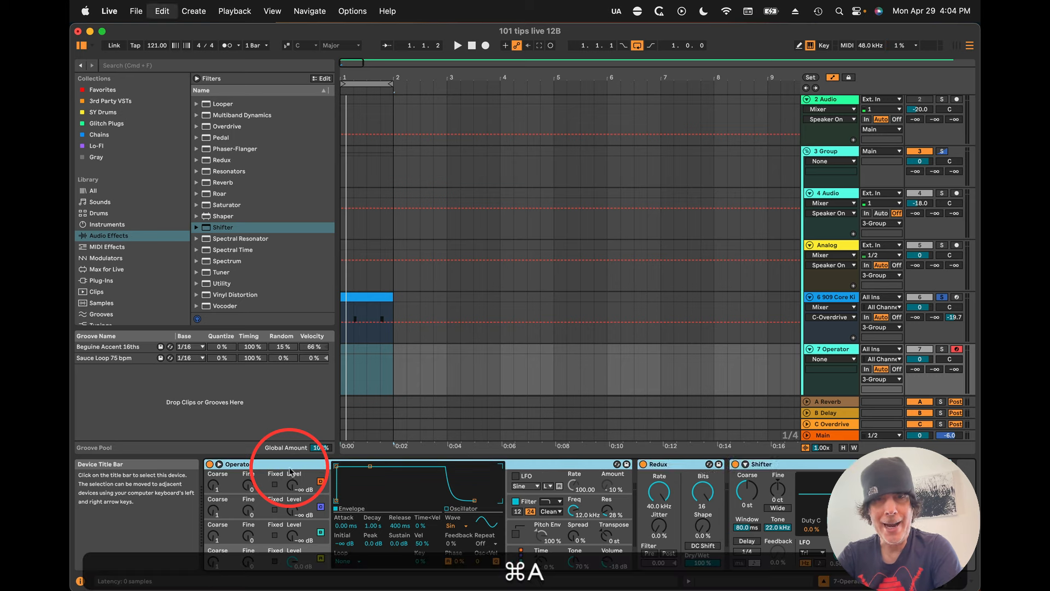
pyautogui.press('super+g')
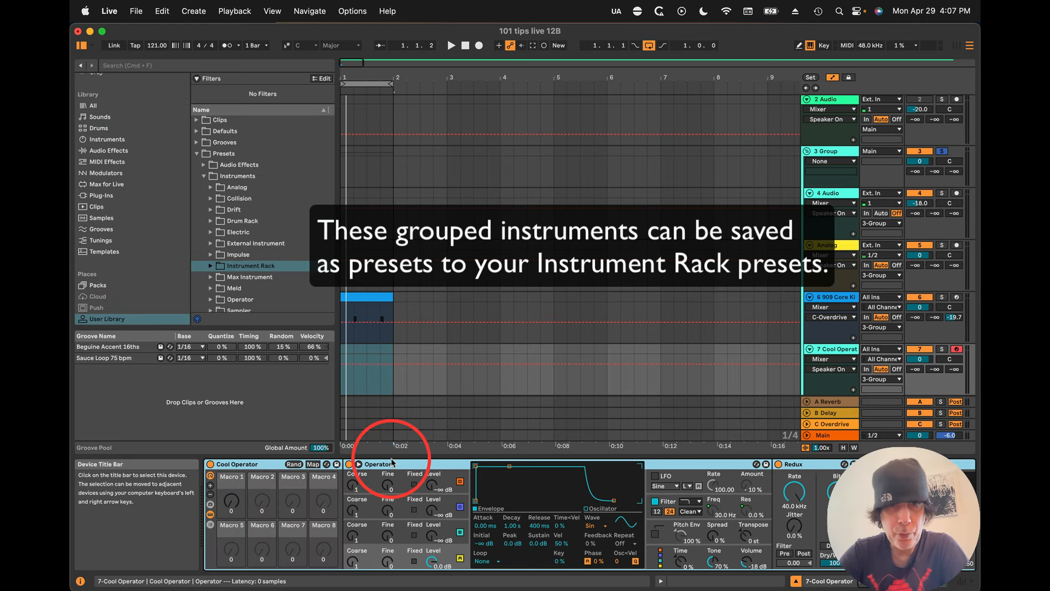
# Step: Add Wavetable as a parallel chain in the Cool Operator rack and place it above the Operator chain
pyautogui.click(210, 524)
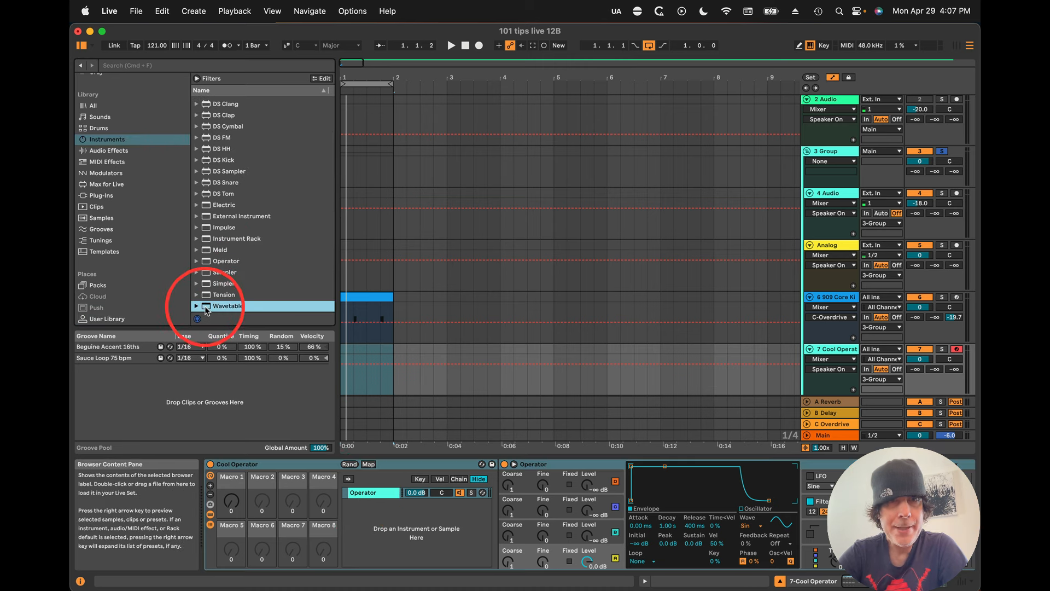
pyautogui.moveTo(207, 305); pyautogui.dragTo(381, 514)
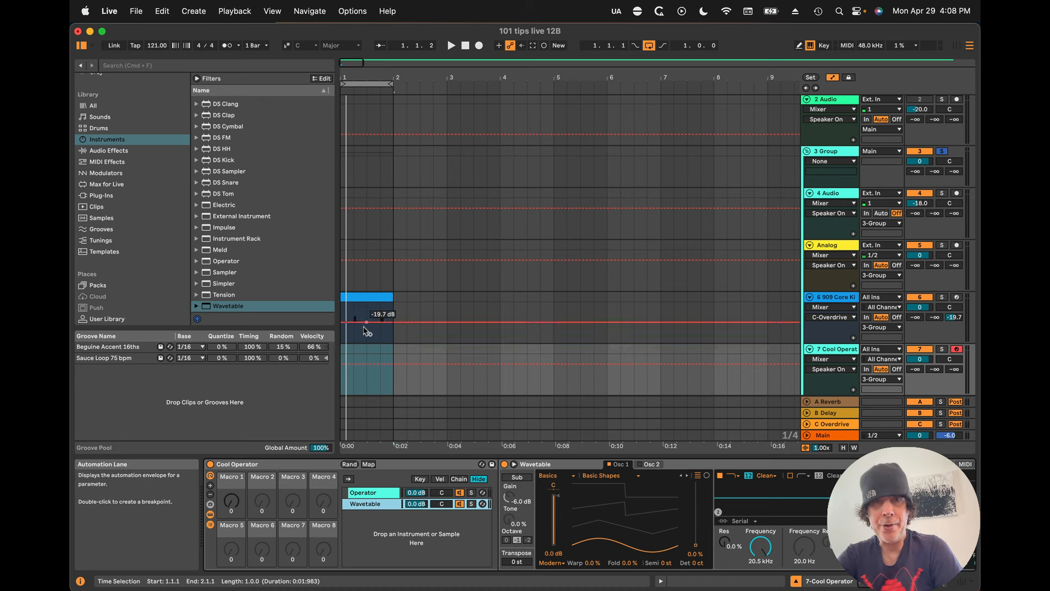
pyautogui.click(377, 493)
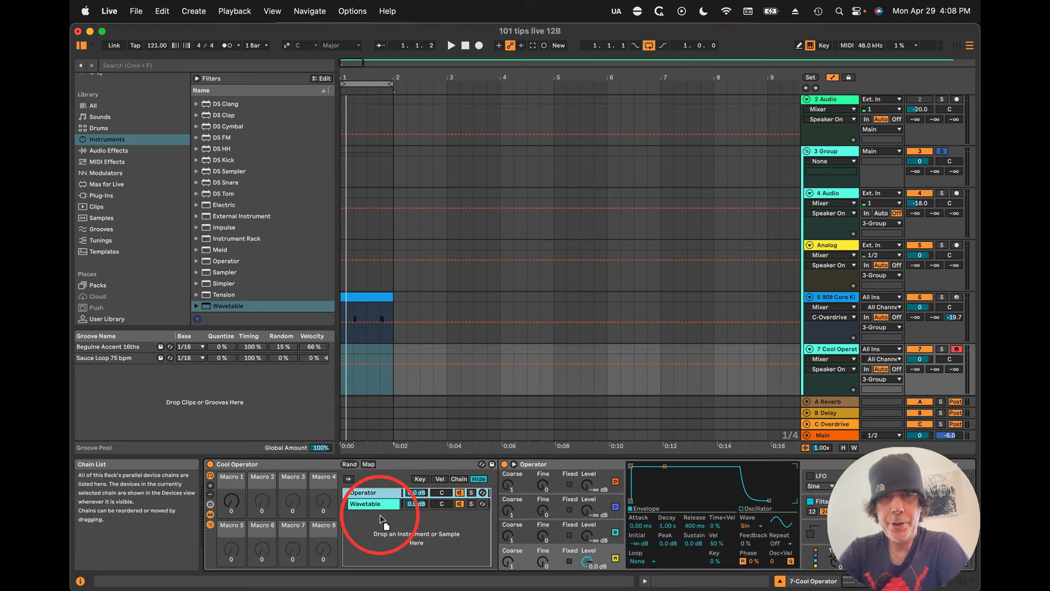
pyautogui.moveTo(380, 515); pyautogui.dragTo(380, 513)
pyautogui.click(370, 492)
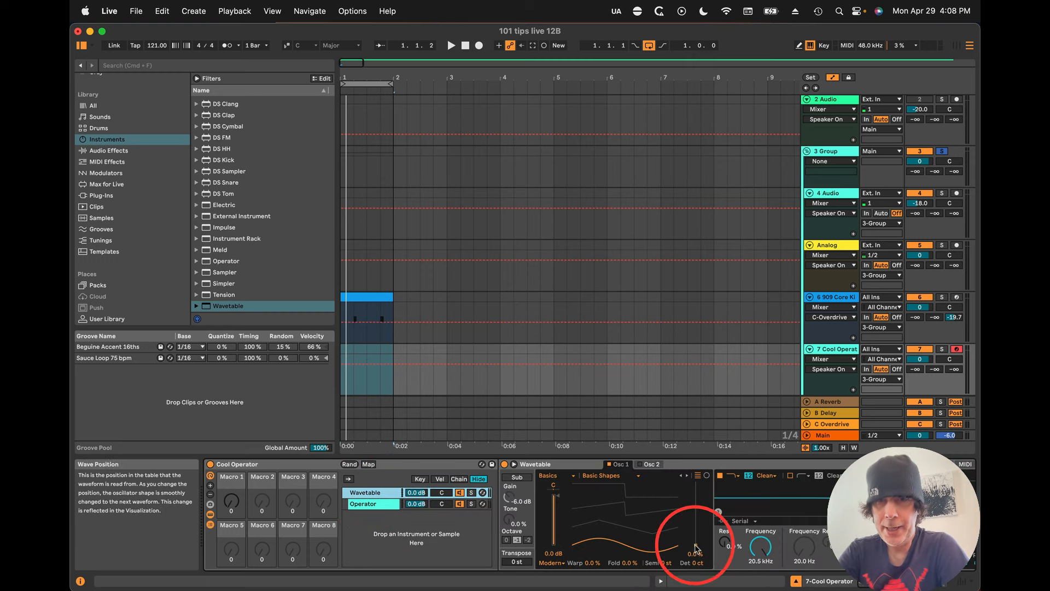
# Step: Set Wavetable's Osc 1 wave position to 67% and its unison mode to Classic while auditioning the soloed chain
pyautogui.moveTo(695, 547); pyautogui.dragTo(696, 519)
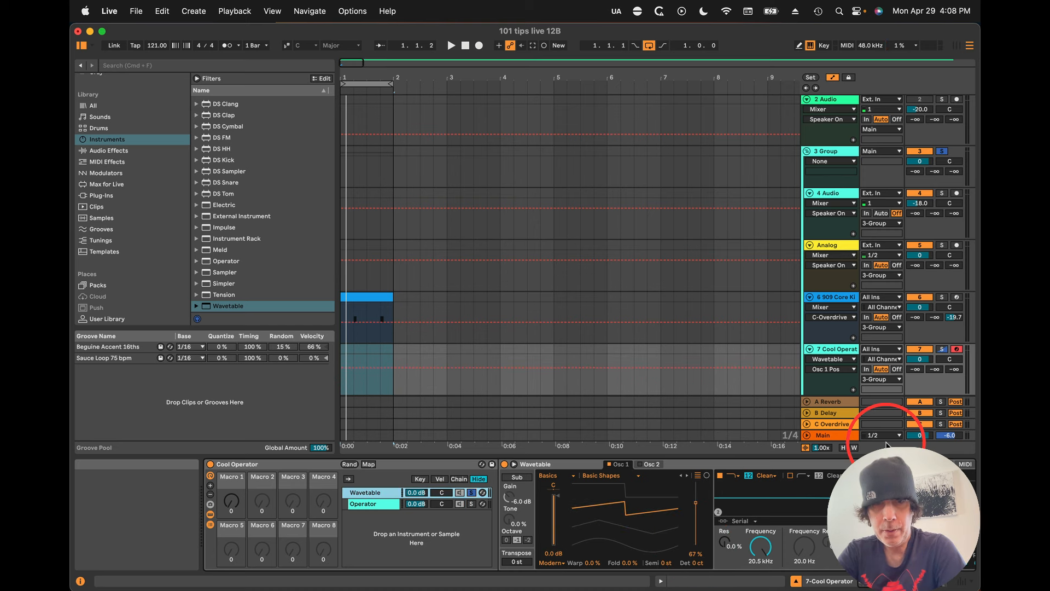
pyautogui.press('d')
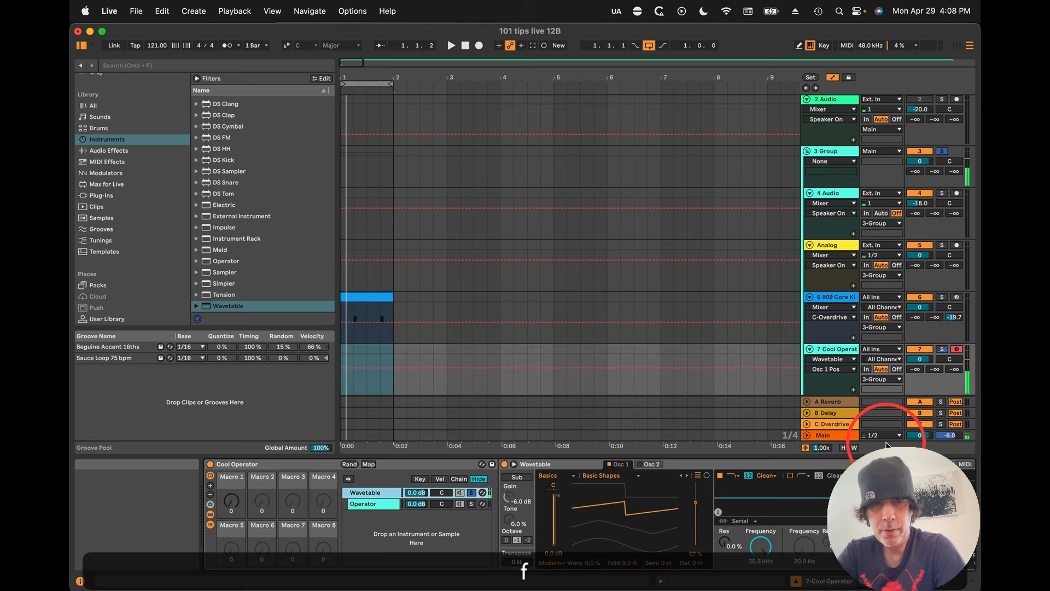
pyautogui.hscroll(4, 695, 519)
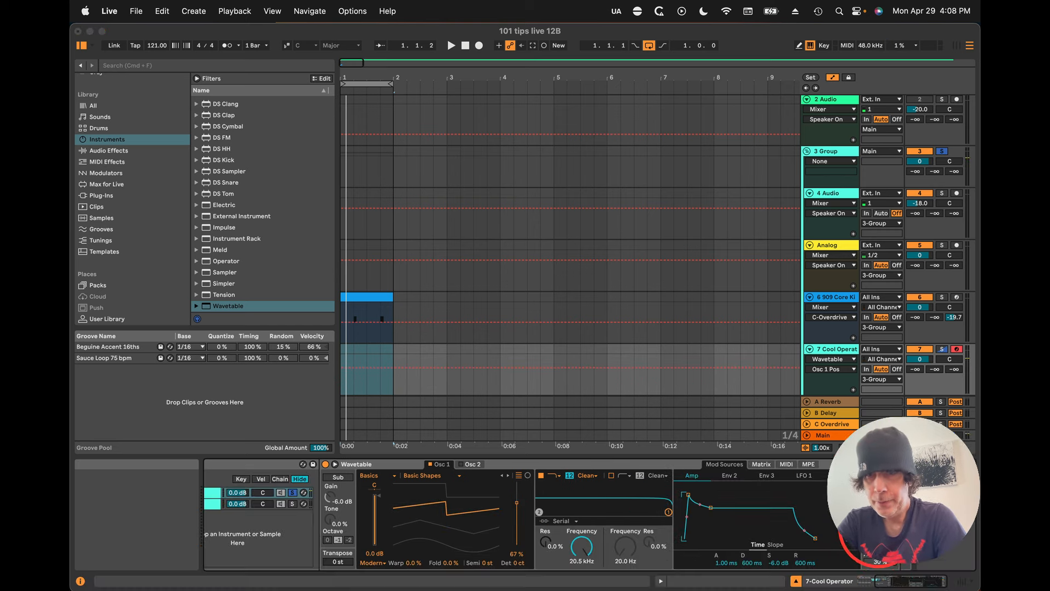
pyautogui.click(879, 531)
pyautogui.click(878, 478)
pyautogui.press('a')
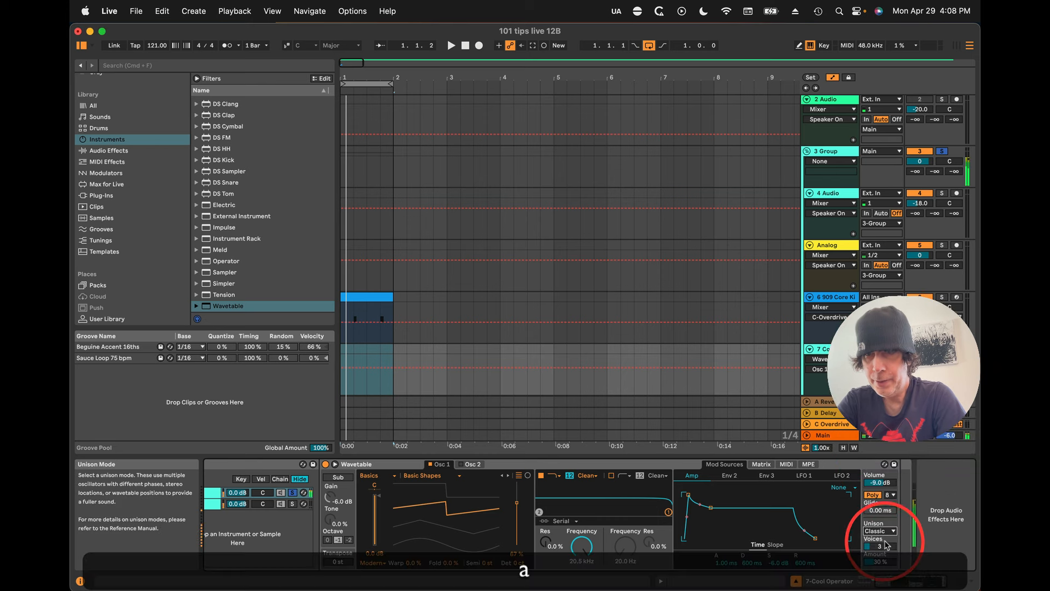
pyautogui.hscroll(-4, 284, 526)
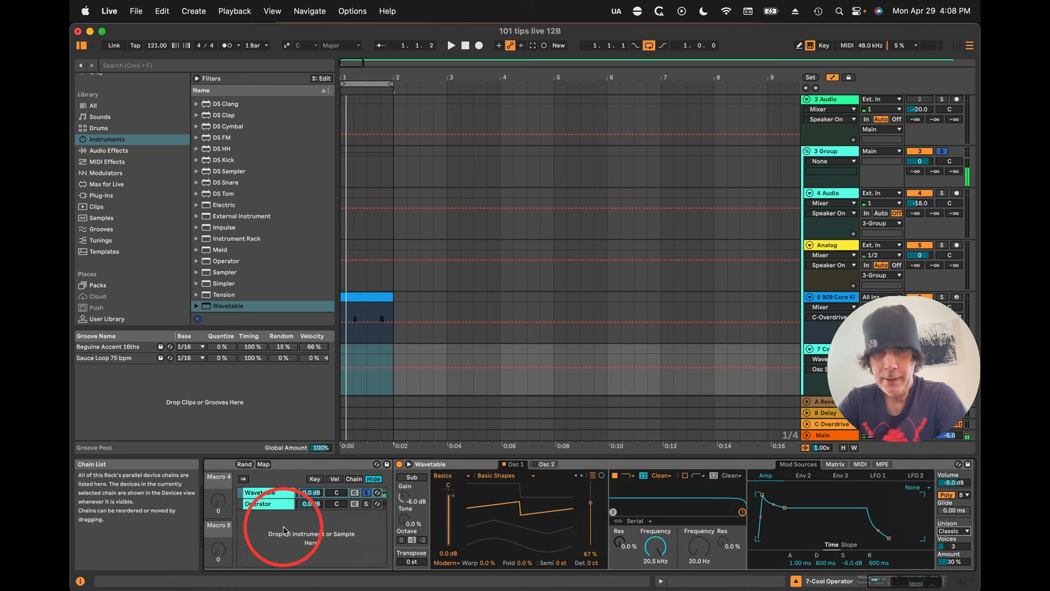
# Step: Load EQ Eight after Wavetable and set its band 1 to a steep low cut at about 122 Hz
pyautogui.hscroll(4, 406, 532)
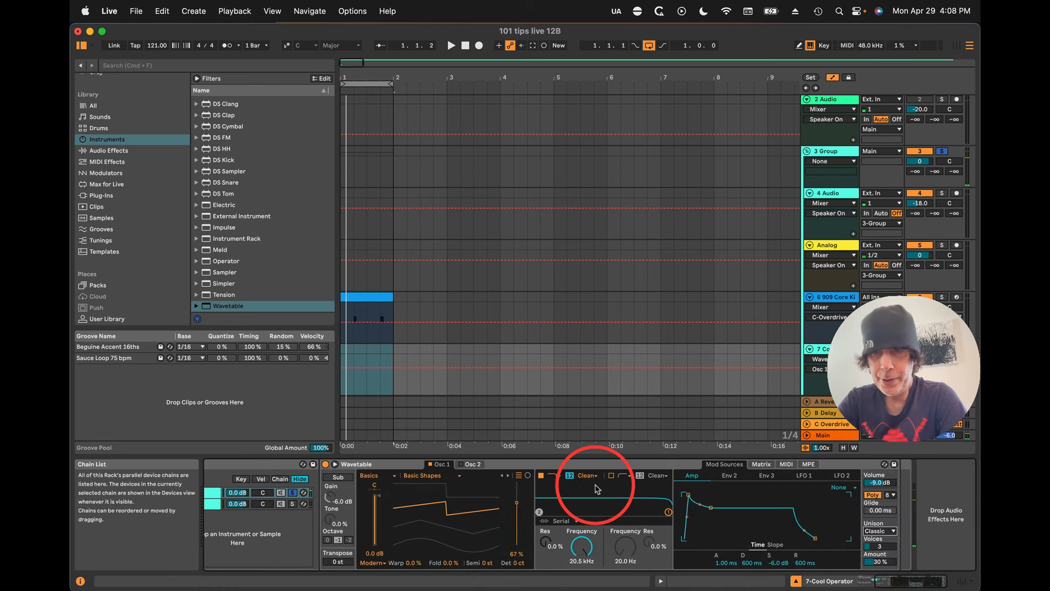
pyautogui.click(112, 151)
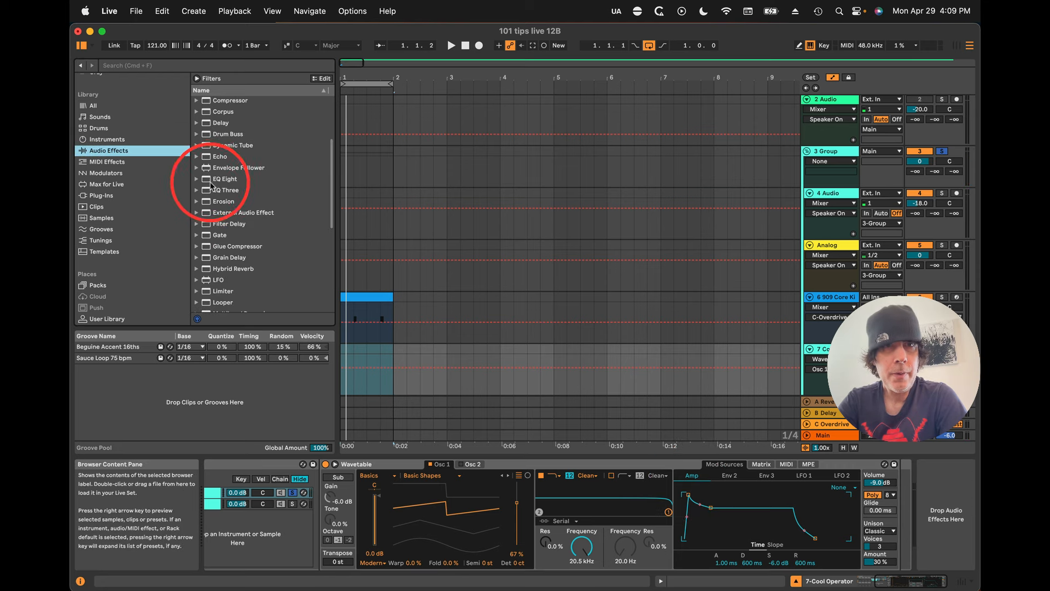
pyautogui.click(208, 183)
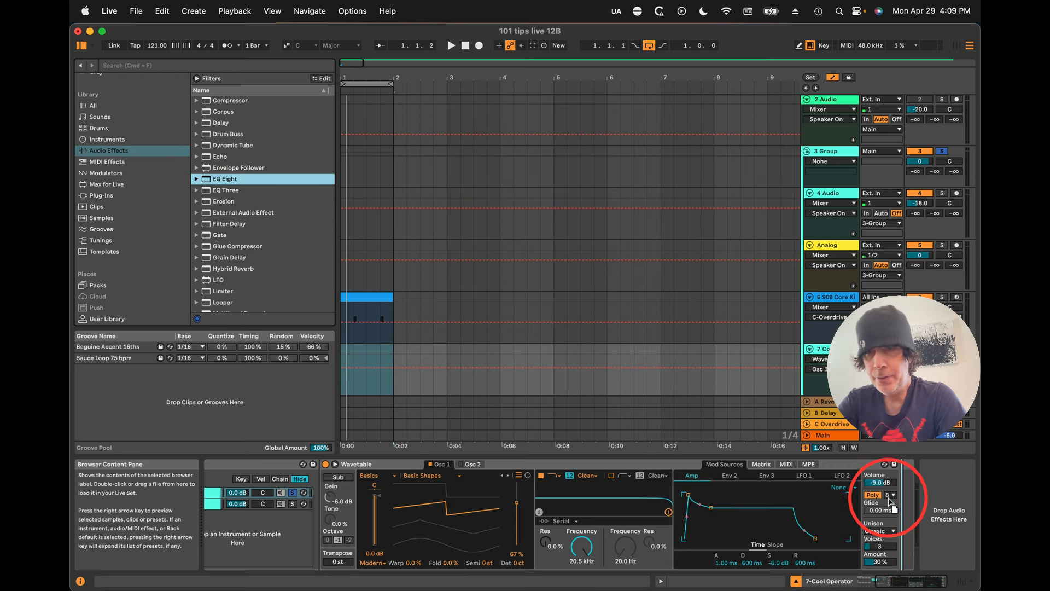
pyautogui.moveTo(894, 504); pyautogui.dragTo(907, 508)
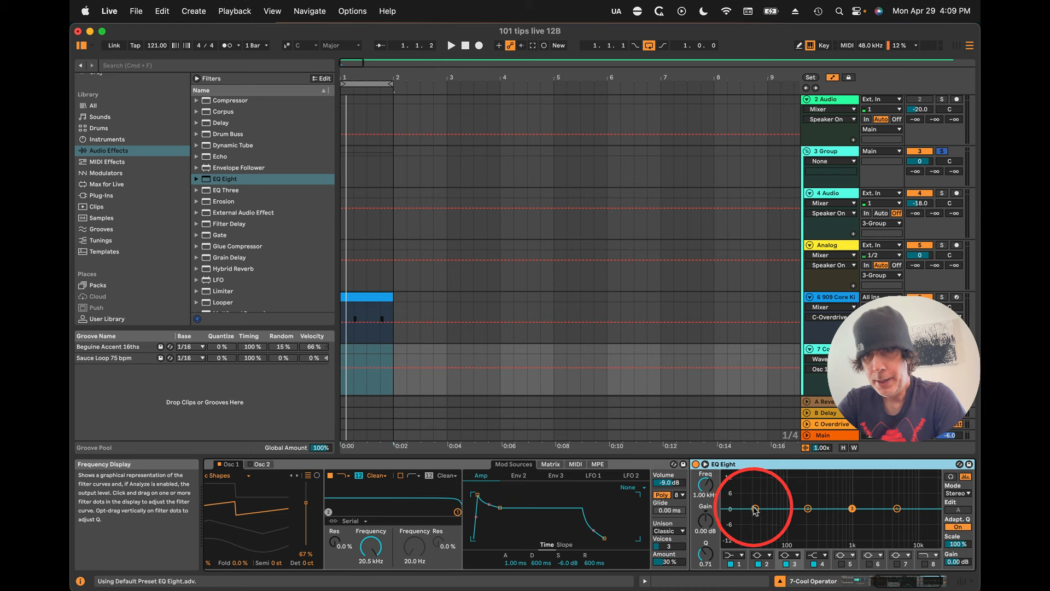
pyautogui.click(735, 555)
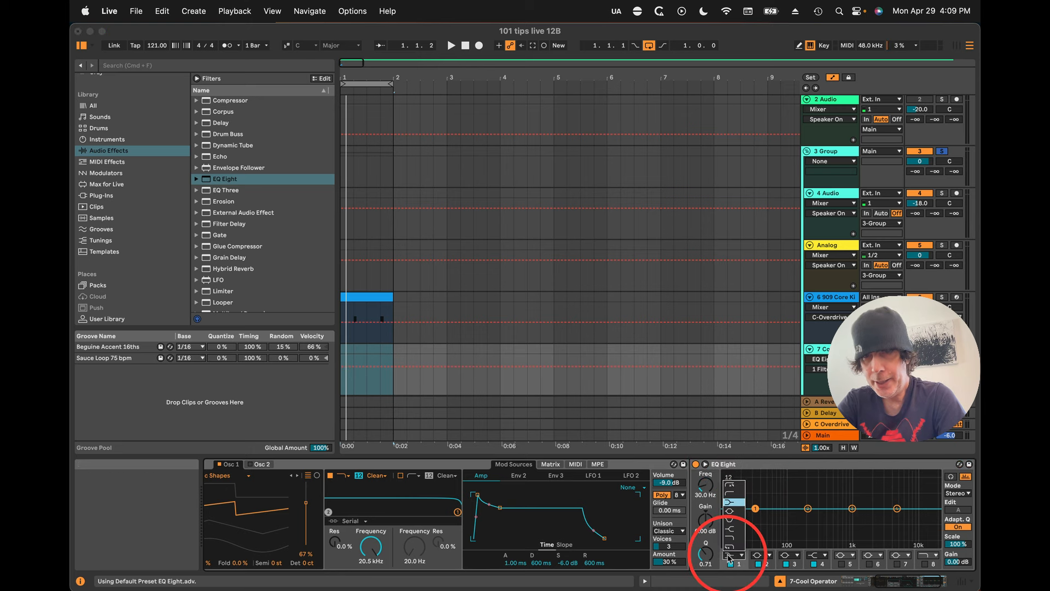
pyautogui.click(729, 486)
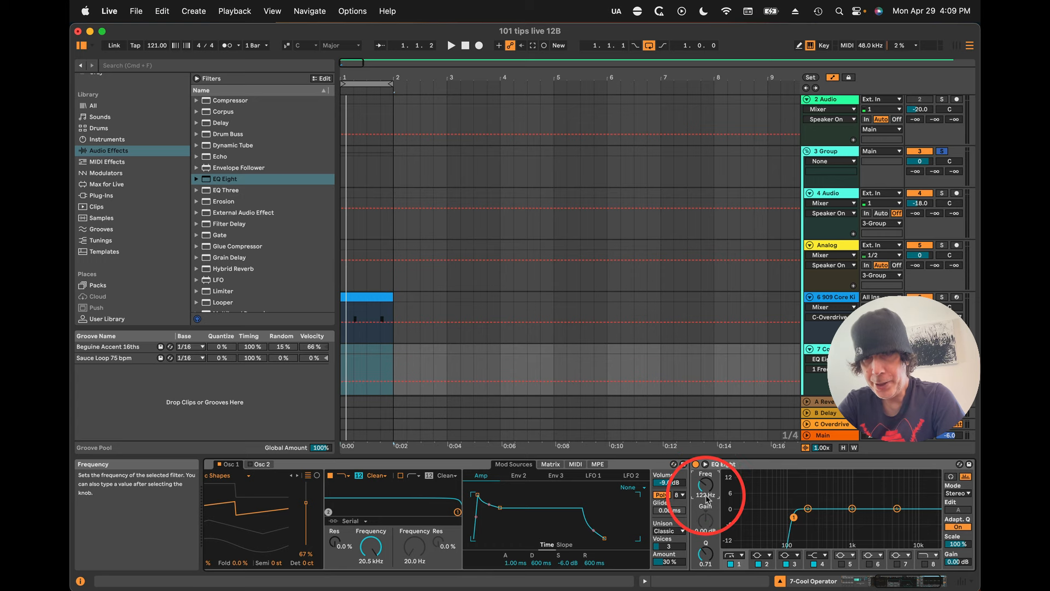
# Step: Copy the Wavetable chain's EQ Eight and paste it in place of Redux and Shifter on the Operator chain
pyautogui.click(775, 469)
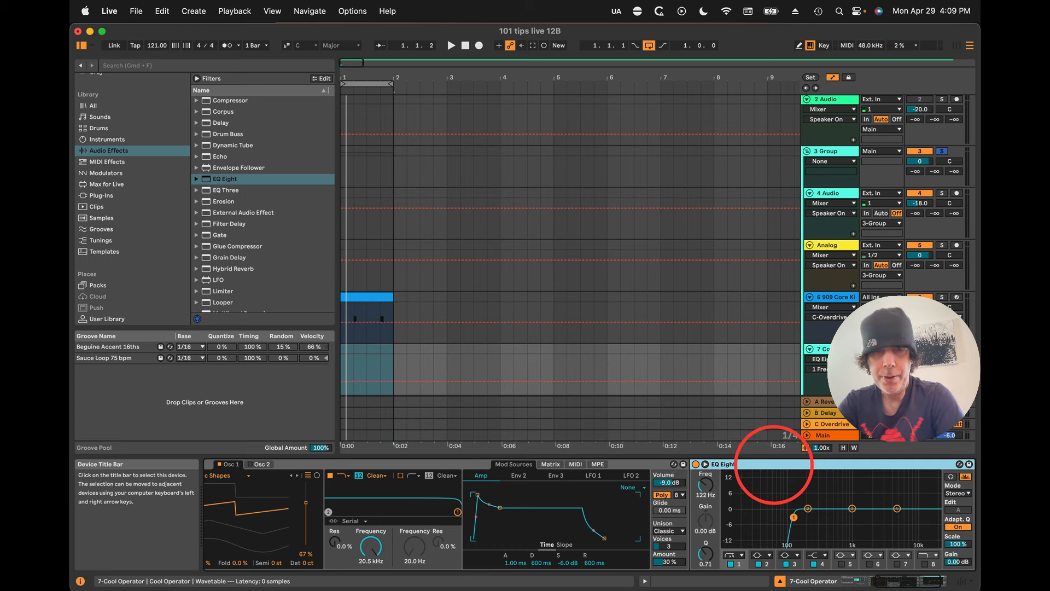
pyautogui.press('super+c')
pyautogui.hscroll(-10, 733, 499)
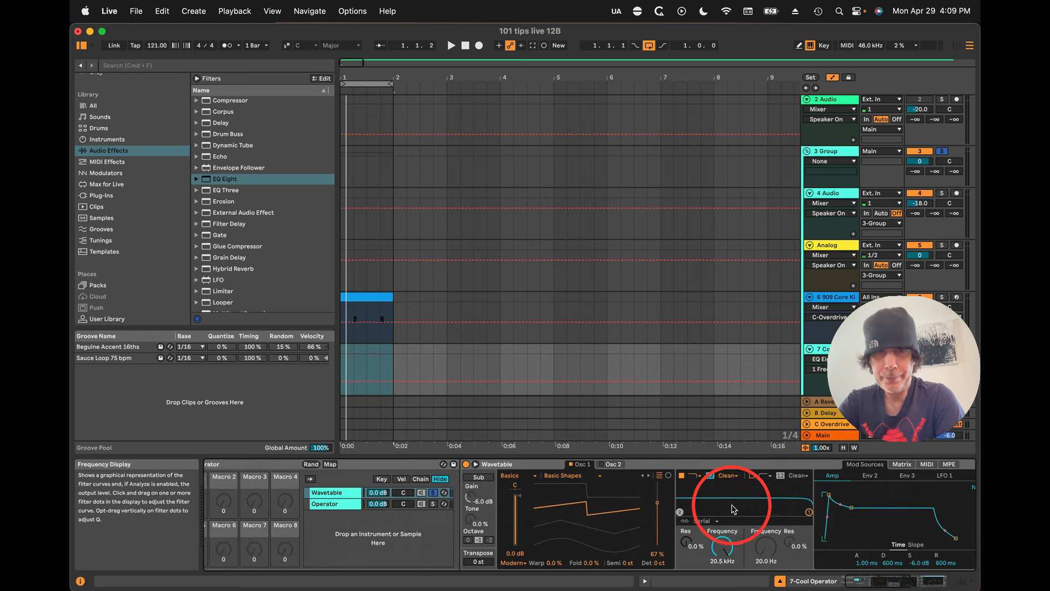
pyautogui.hscroll(3, 547, 515)
pyautogui.click(248, 505)
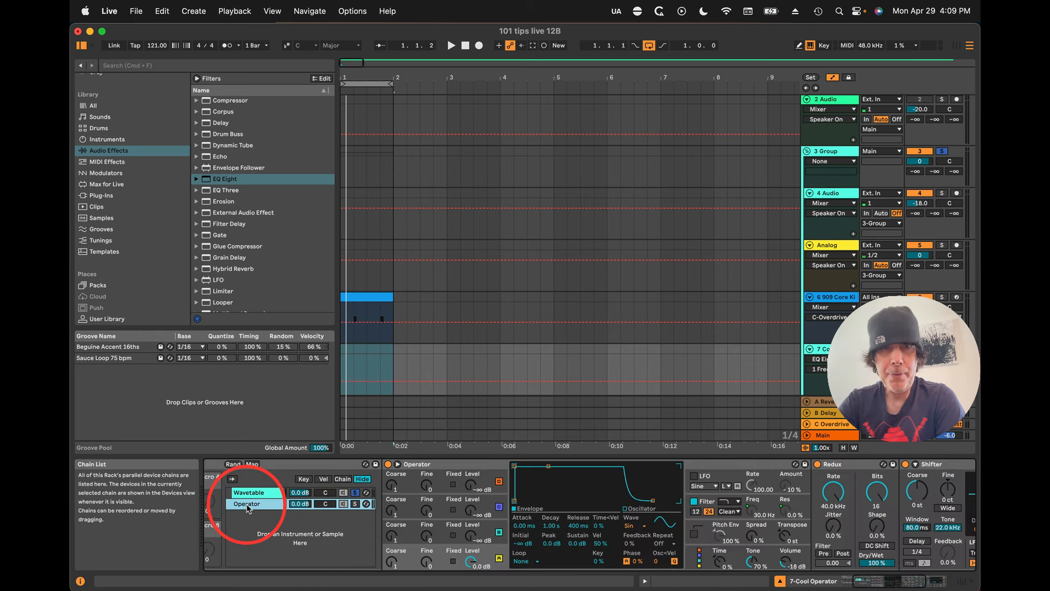
pyautogui.hscroll(8, 547, 476)
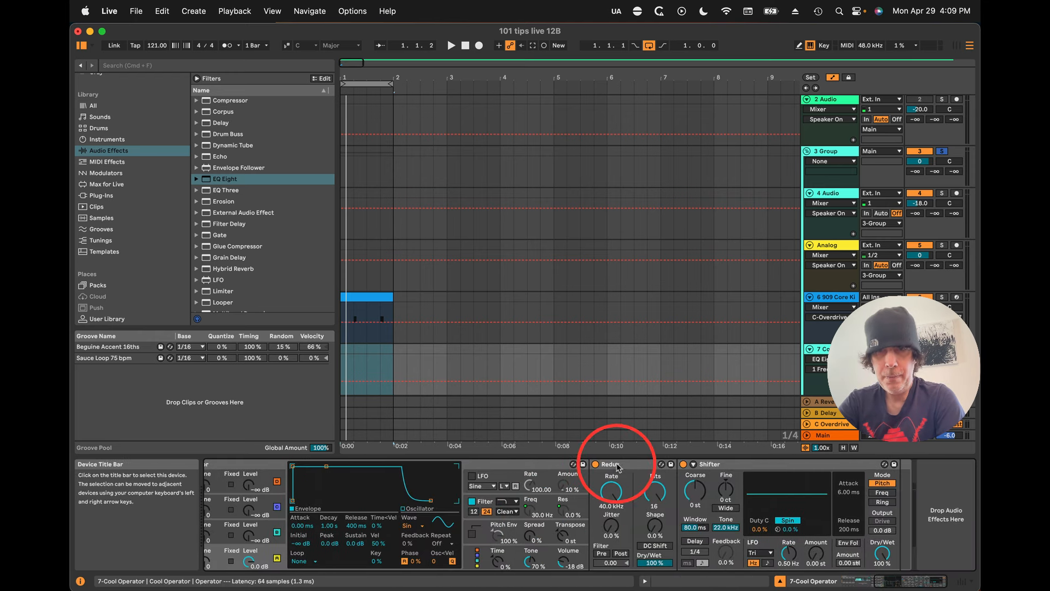
pyautogui.press('BackSpace')
pyautogui.press('BackSpace')
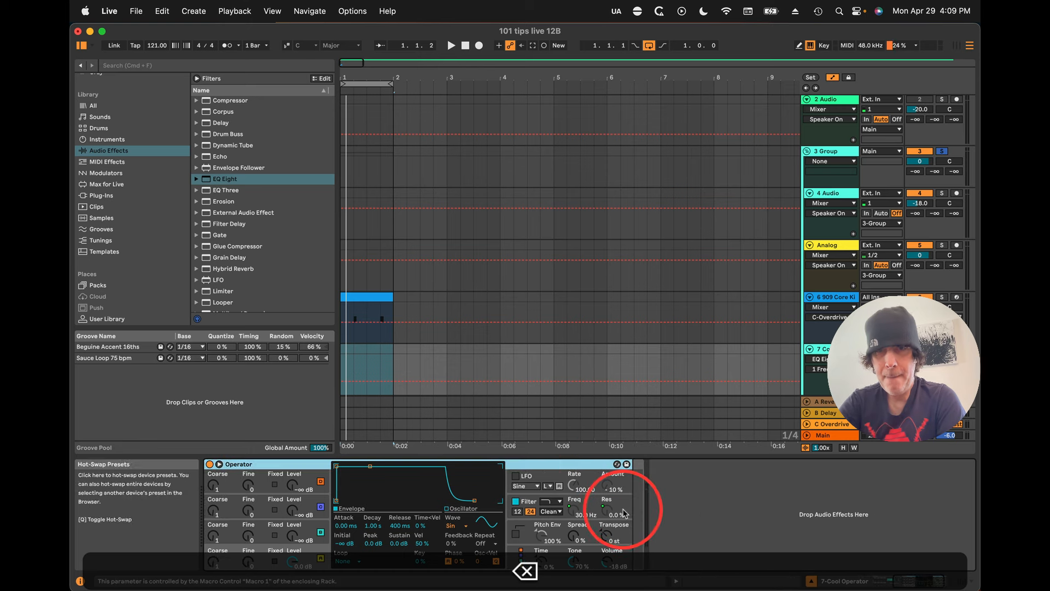
pyautogui.press('super+v')
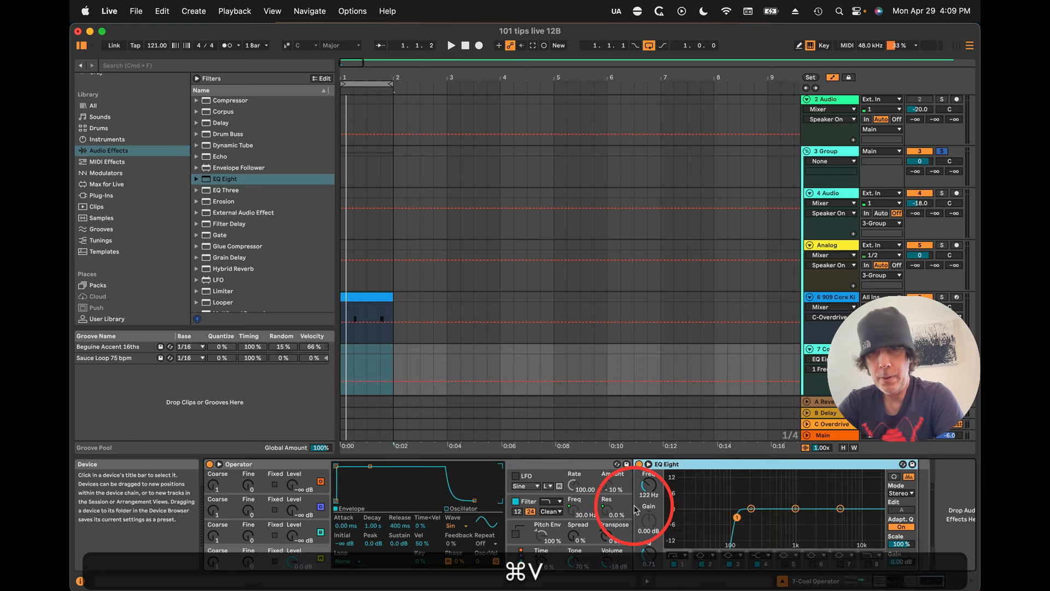
# Step: Set band 1 of the Operator chain's EQ Eight to a steep high cut and audition the layered rack
pyautogui.click(677, 554)
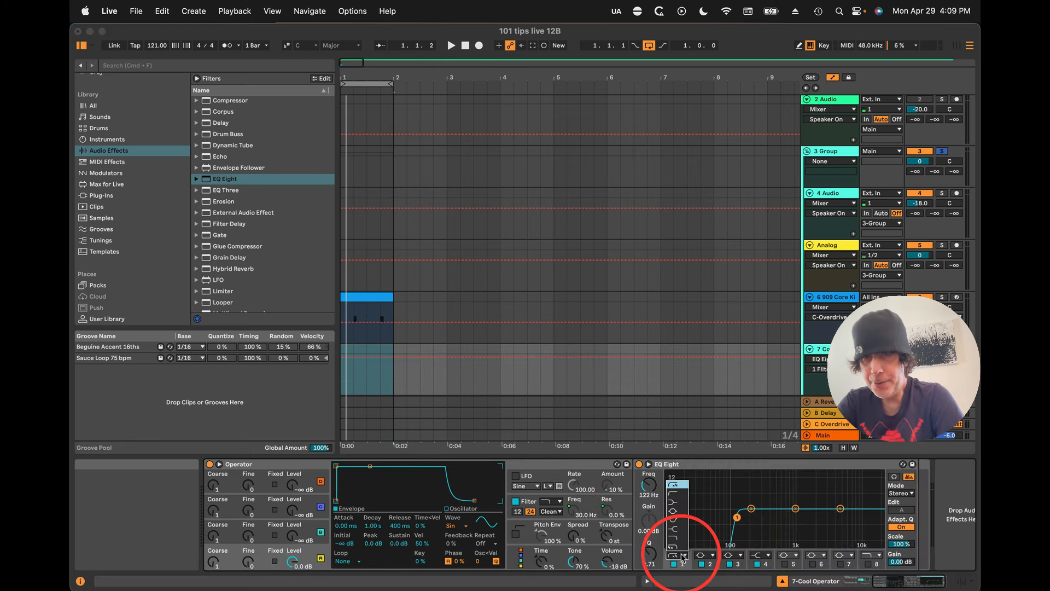
pyautogui.click(674, 546)
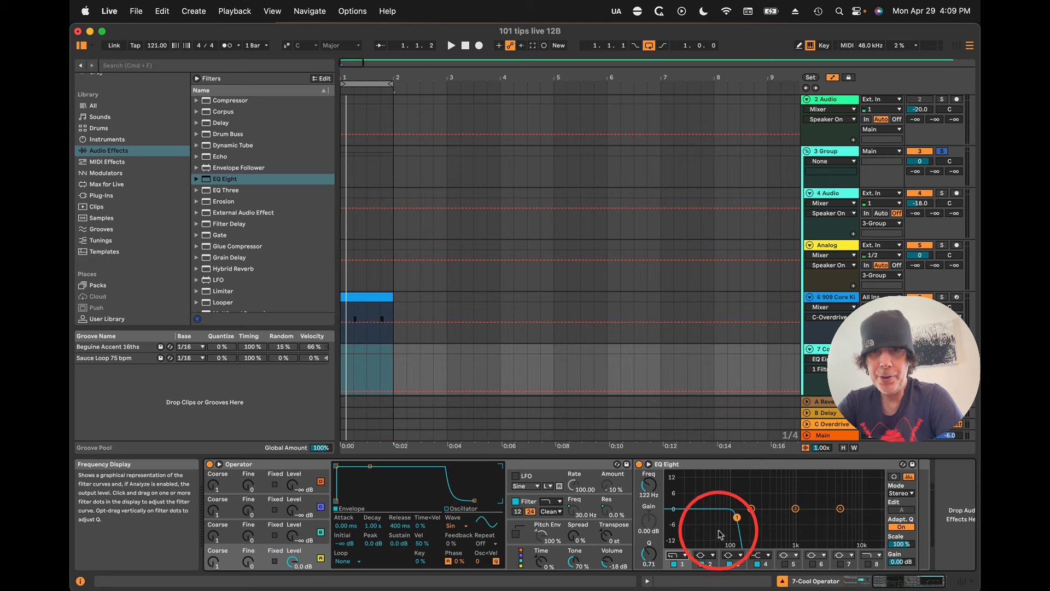
pyautogui.hscroll(-10, 499, 536)
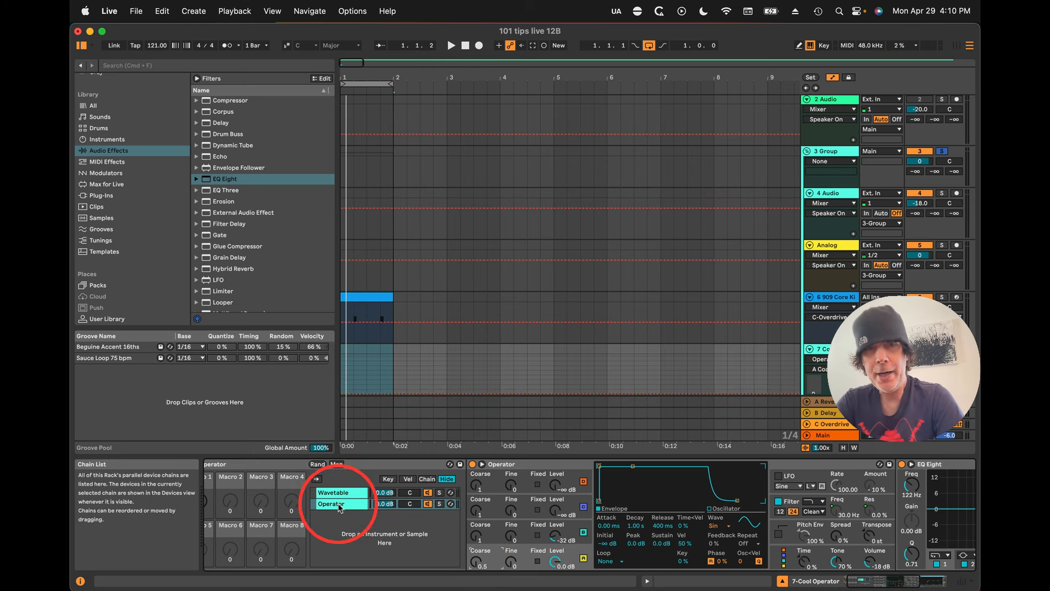
pyautogui.click(339, 495)
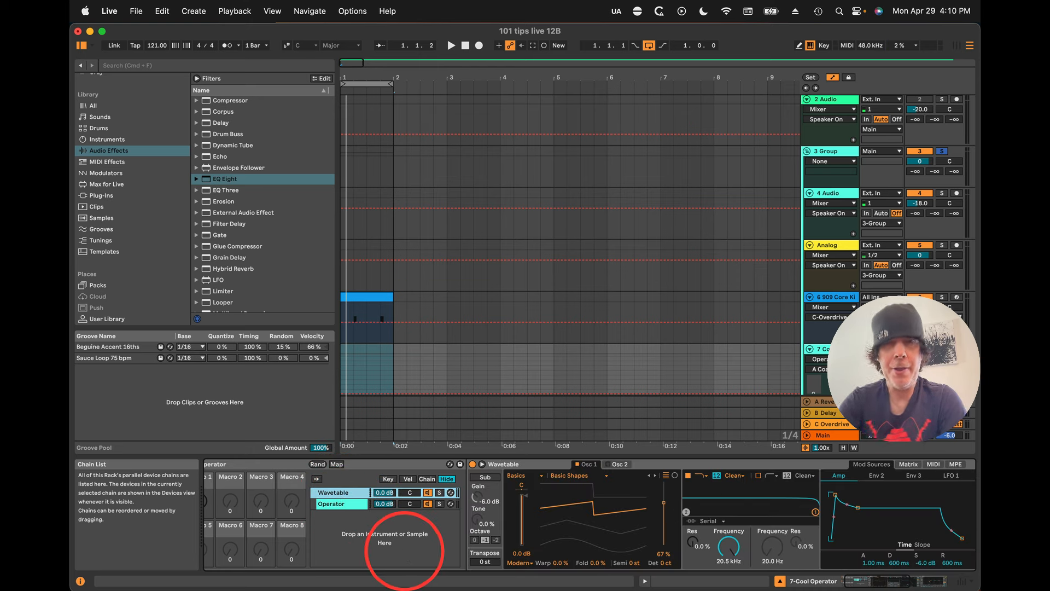
pyautogui.press('d')
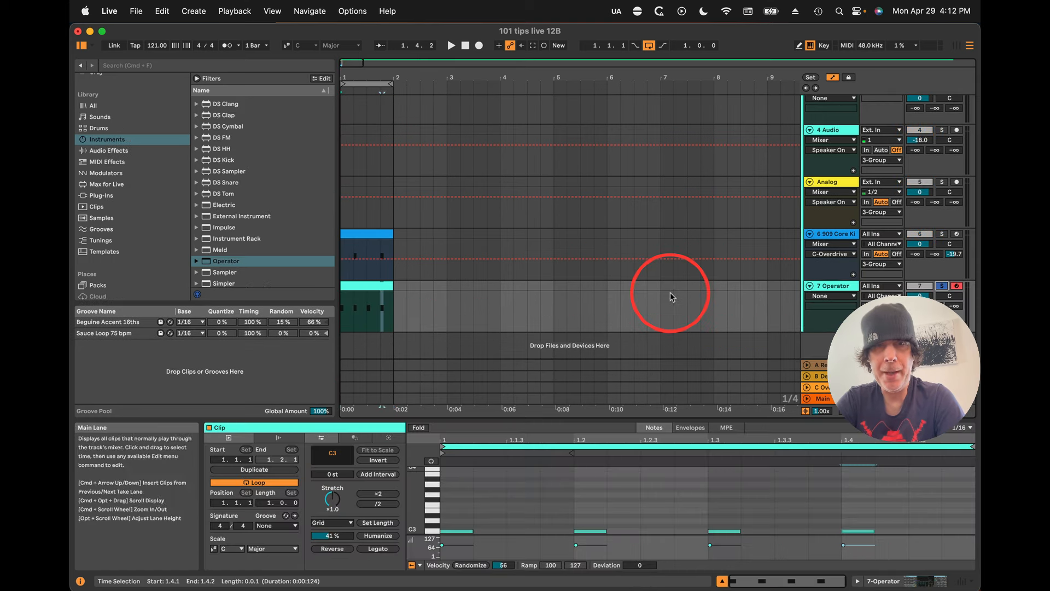
# Step: Play the four-note MIDI clip on the soloed 7 Operator track through the default Operator sound
pyautogui.click(366, 294)
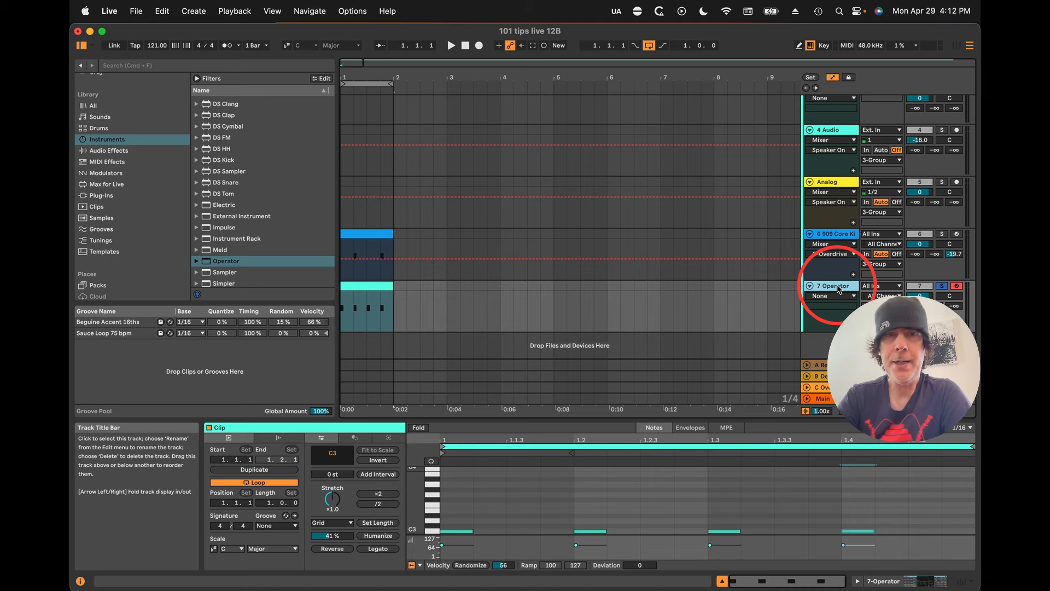
pyautogui.press('space')
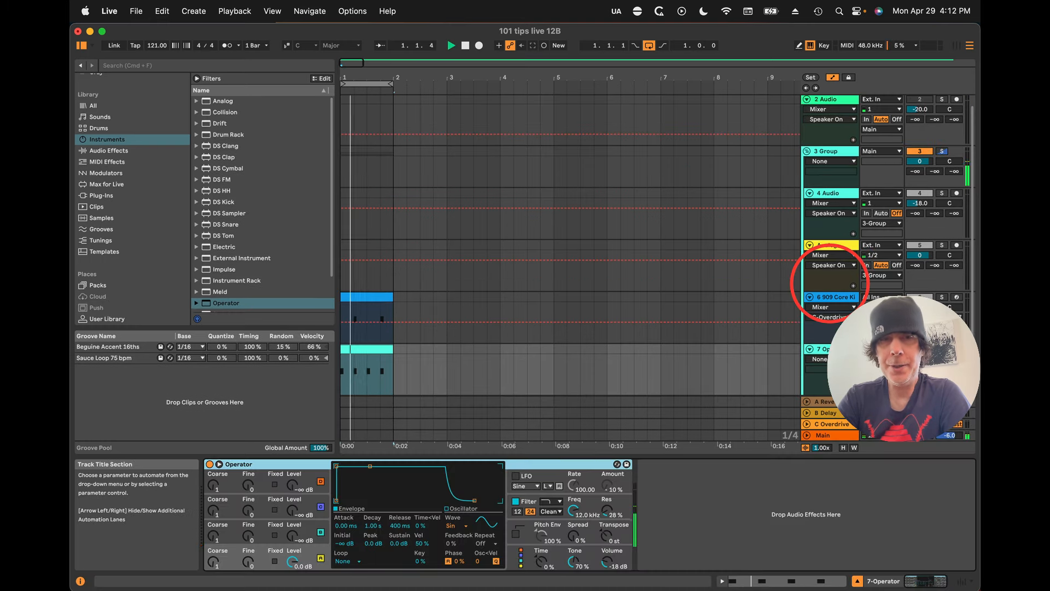
pyautogui.press('space')
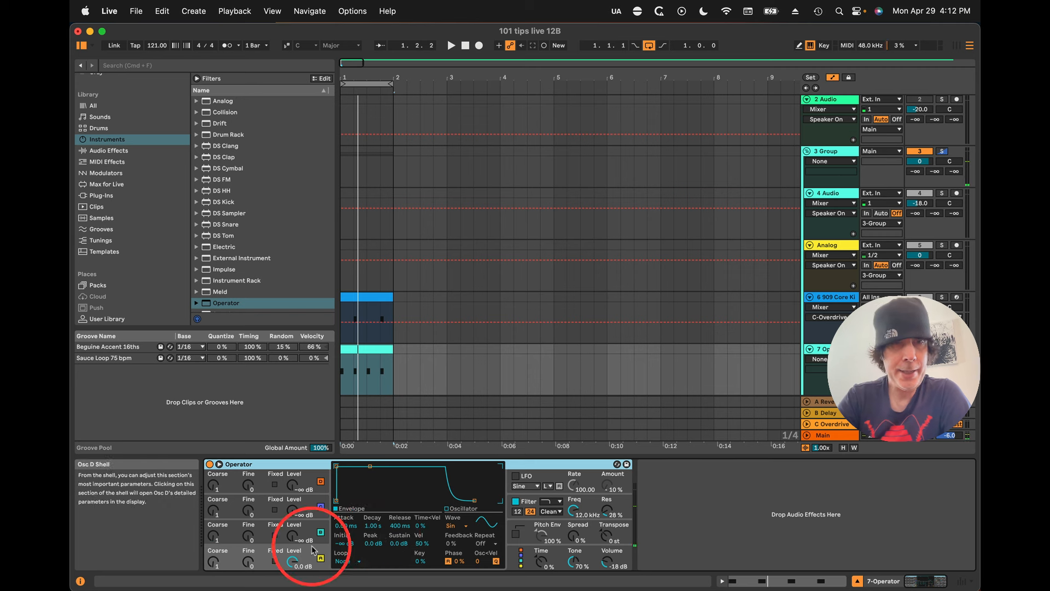
# Step: Fix Operator's oscillator A at 87.8 Hz and set its envelope decay to 171 ms with sustain at minimum during playback
pyautogui.click(275, 563)
pyautogui.press('space')
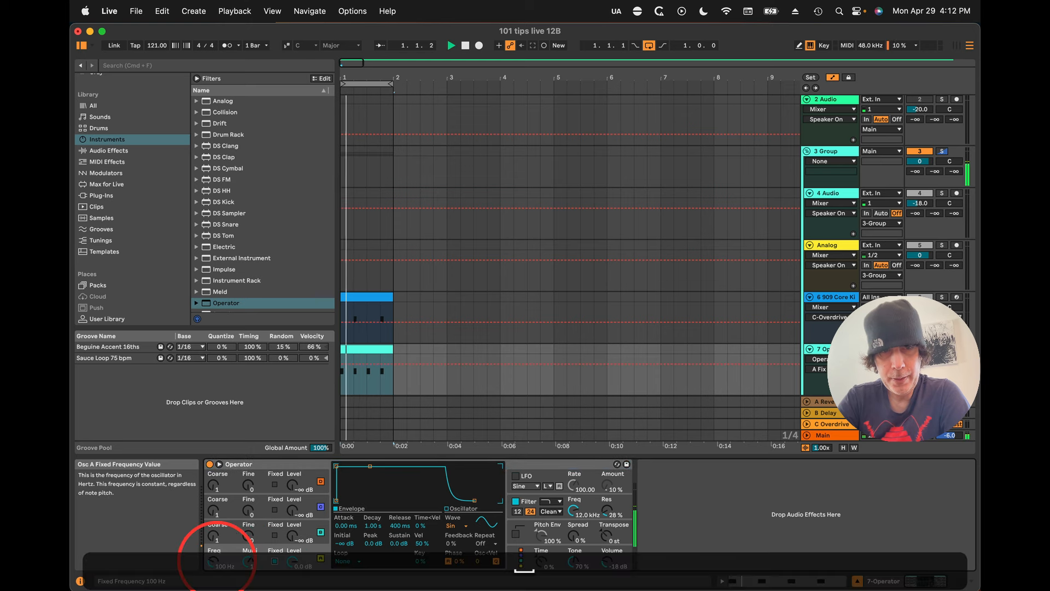
pyautogui.moveTo(209, 560); pyautogui.dragTo(215, 564)
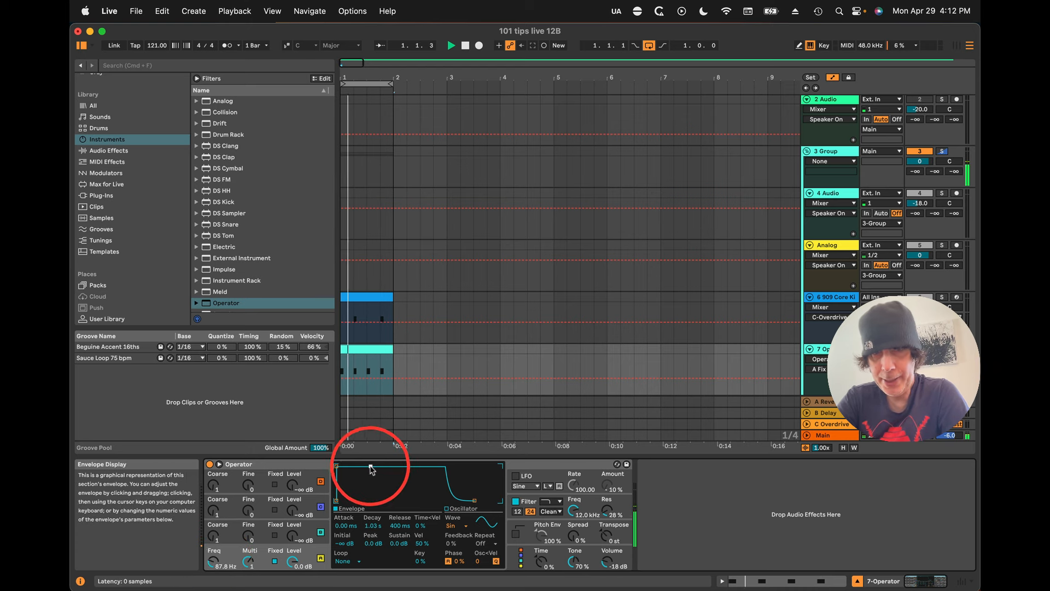
pyautogui.moveTo(371, 468); pyautogui.dragTo(359, 504)
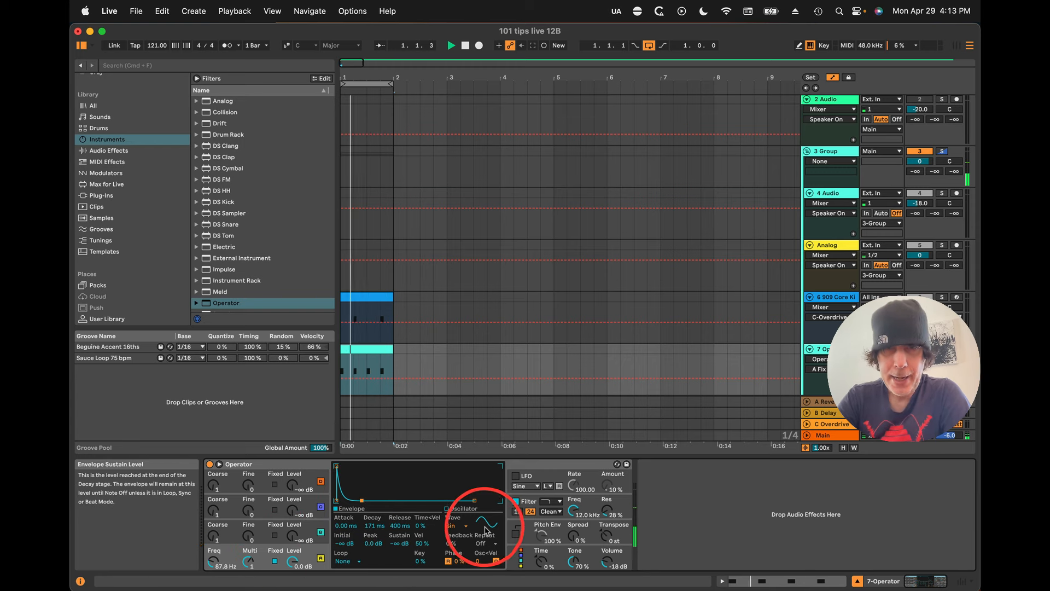
# Step: Set Operator's pitch envelope decay to 7.64 ms and its amount to 44% while auditioning the fixed-frequency sound
pyautogui.click(528, 528)
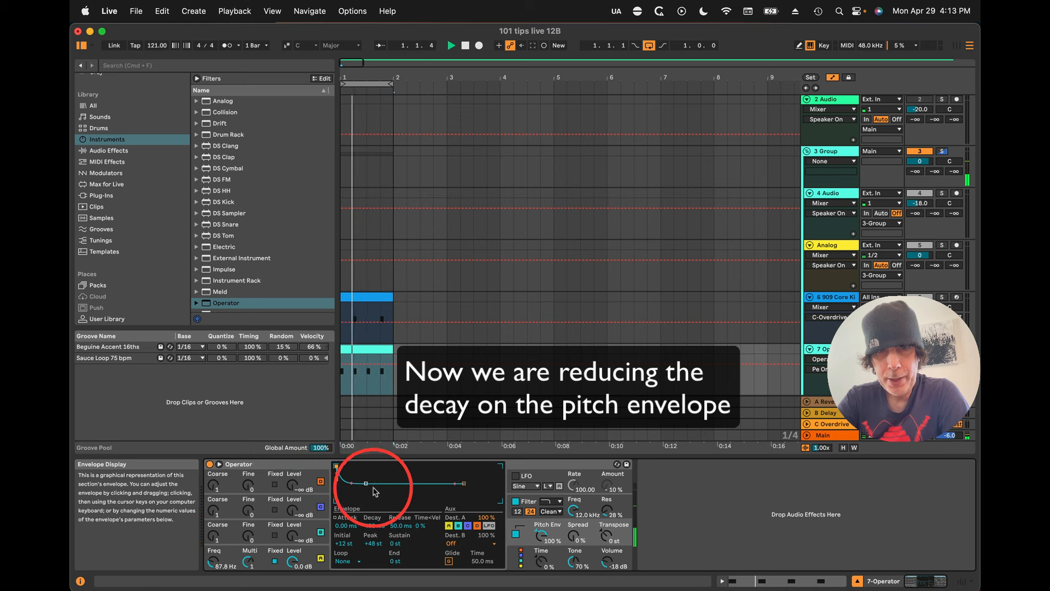
pyautogui.moveTo(363, 484); pyautogui.dragTo(353, 484)
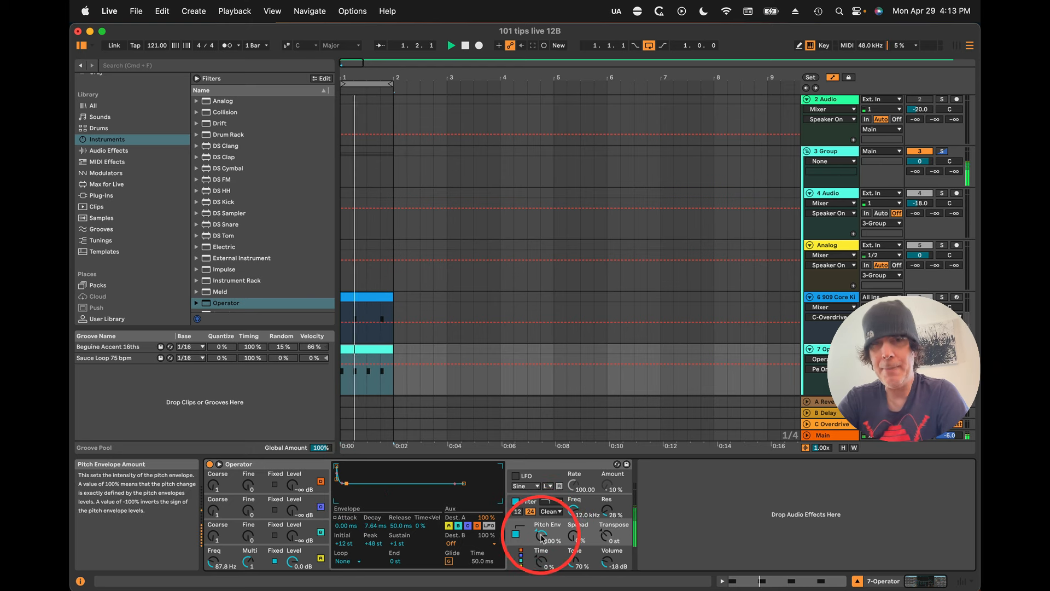
pyautogui.moveTo(542, 538); pyautogui.dragTo(540, 538)
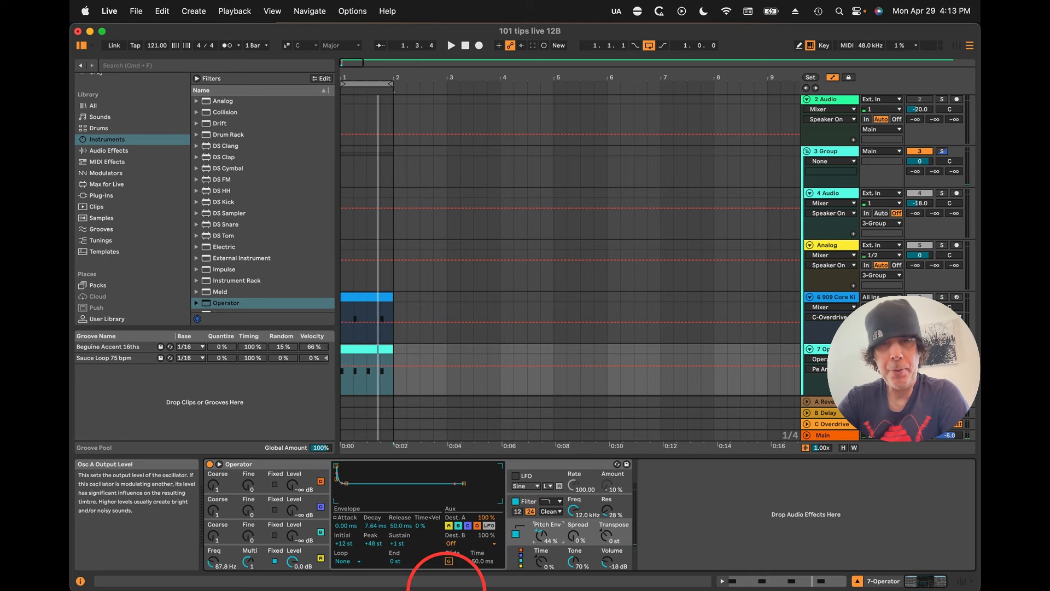
pyautogui.press('space')
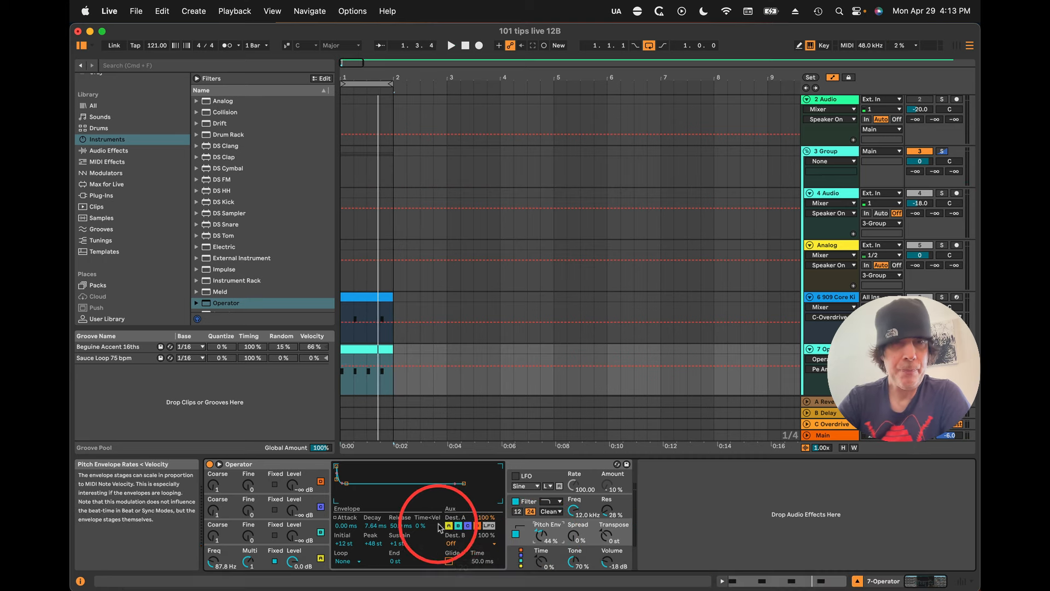
# Step: Change oscillator A's waveform to Noise White and start playback
pyautogui.click(309, 539)
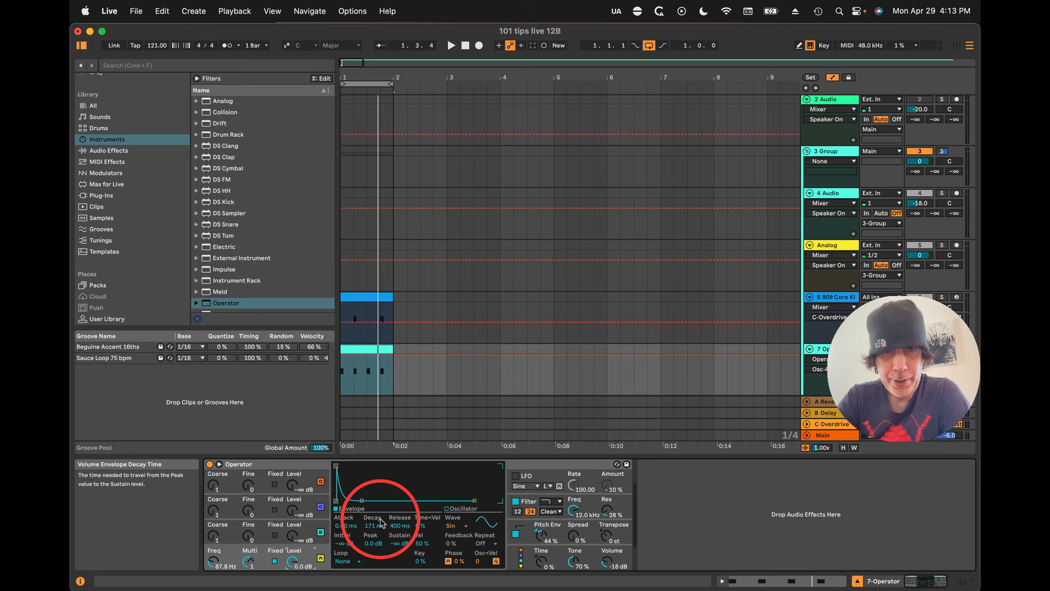
pyautogui.click(468, 528)
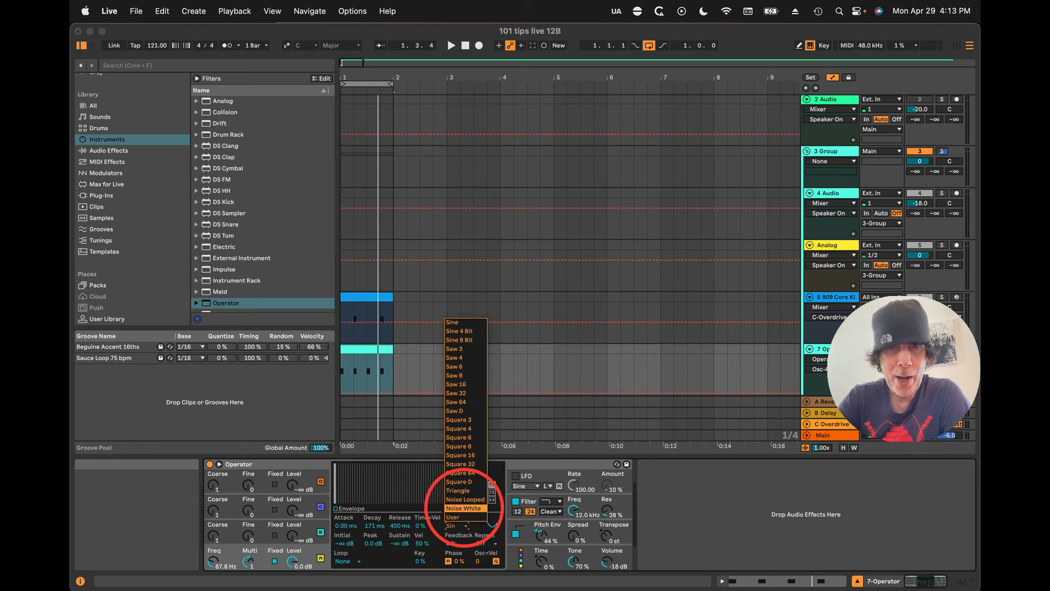
pyautogui.click(464, 508)
pyautogui.press('space')
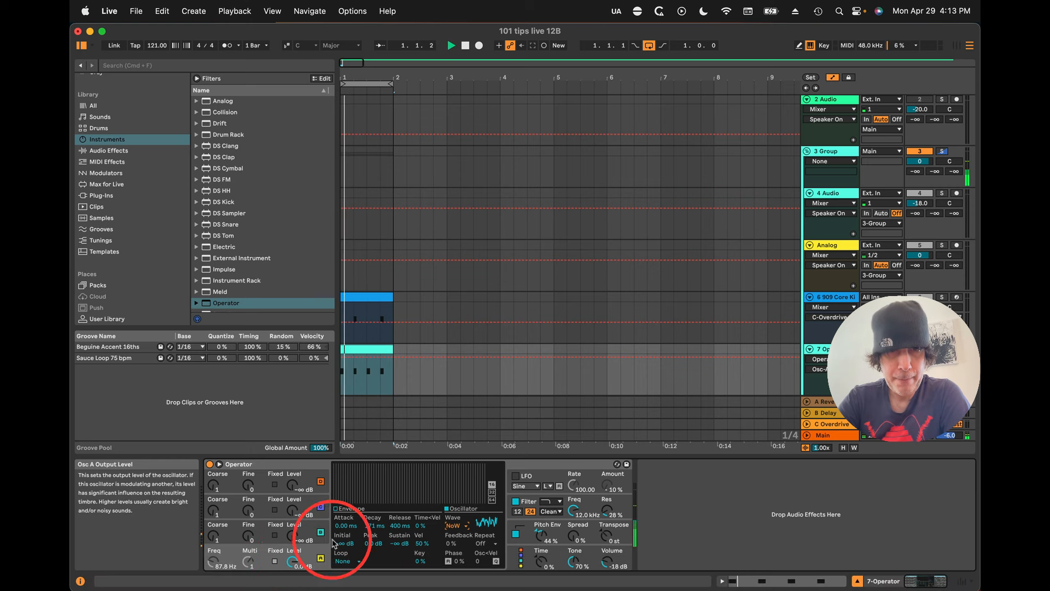
# Step: Set oscillator A's volume envelope to a decay of 566 ms, sustain of -69 dB and release of about 58 ms during playback
pyautogui.click(337, 508)
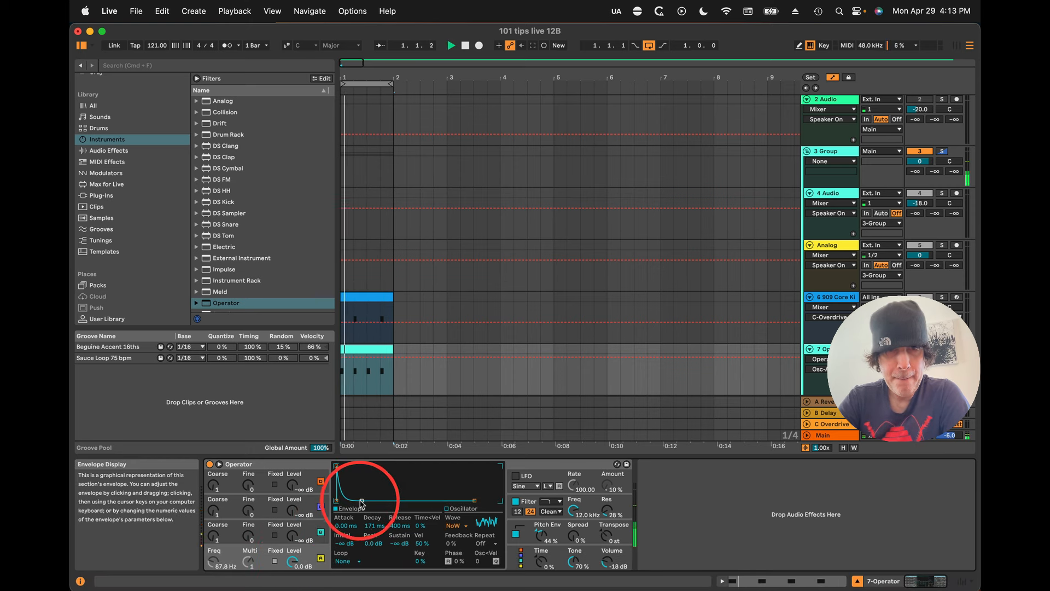
pyautogui.moveTo(361, 501); pyautogui.dragTo(352, 477)
pyautogui.moveTo(473, 499); pyautogui.dragTo(464, 502)
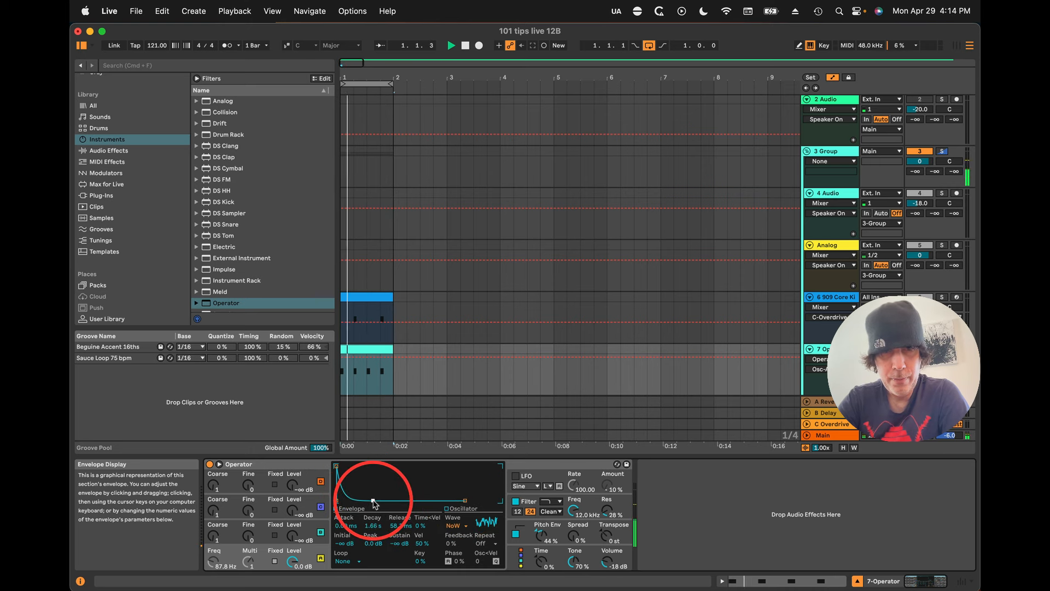
pyautogui.moveTo(368, 503); pyautogui.dragTo(368, 500)
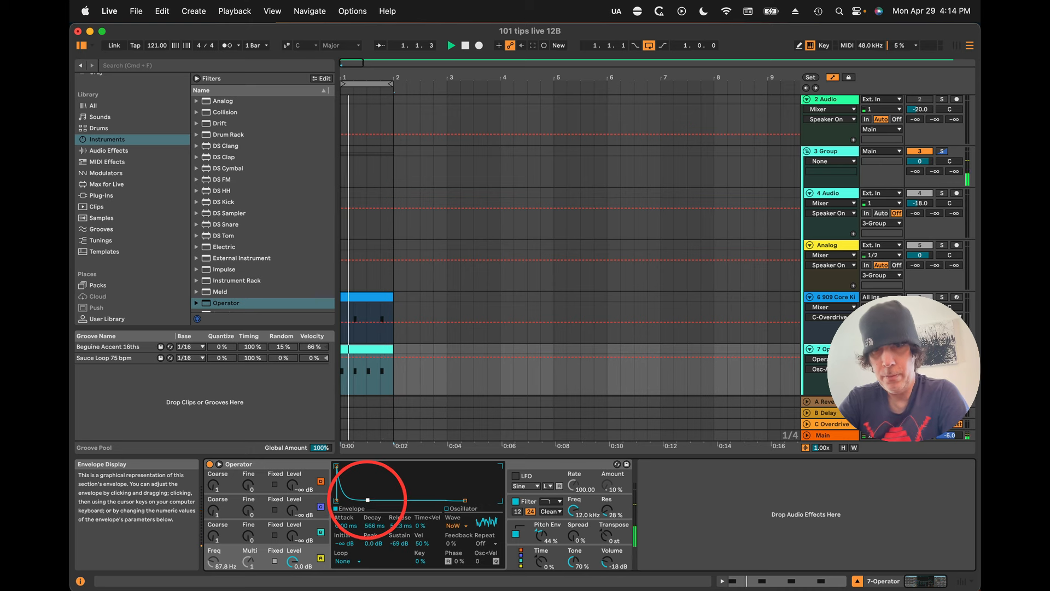
pyautogui.press('space')
# Step: Shape Operator's filter during playback with a 5.17 kHz frequency, 51% resonance and a filter envelope decay of 106 ms
pyautogui.click(549, 501)
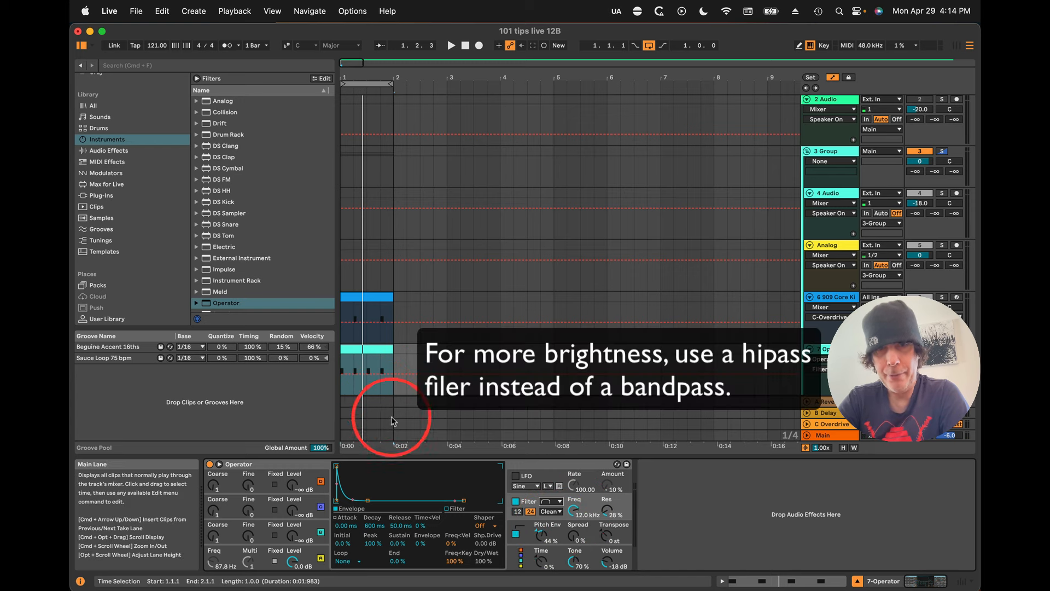
pyautogui.press('space')
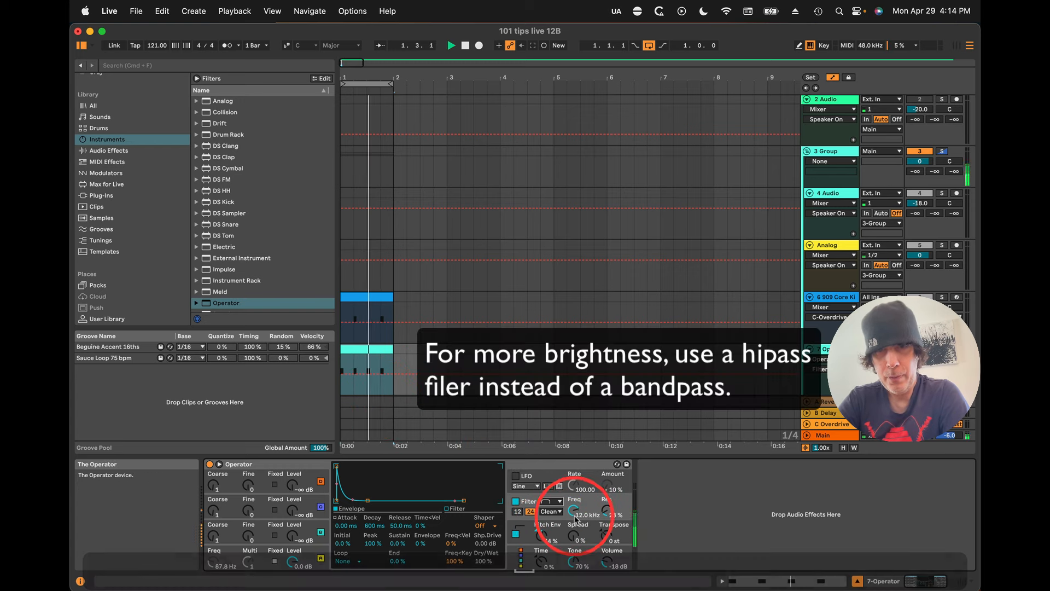
pyautogui.click(575, 514)
pyautogui.moveTo(575, 517); pyautogui.dragTo(575, 517)
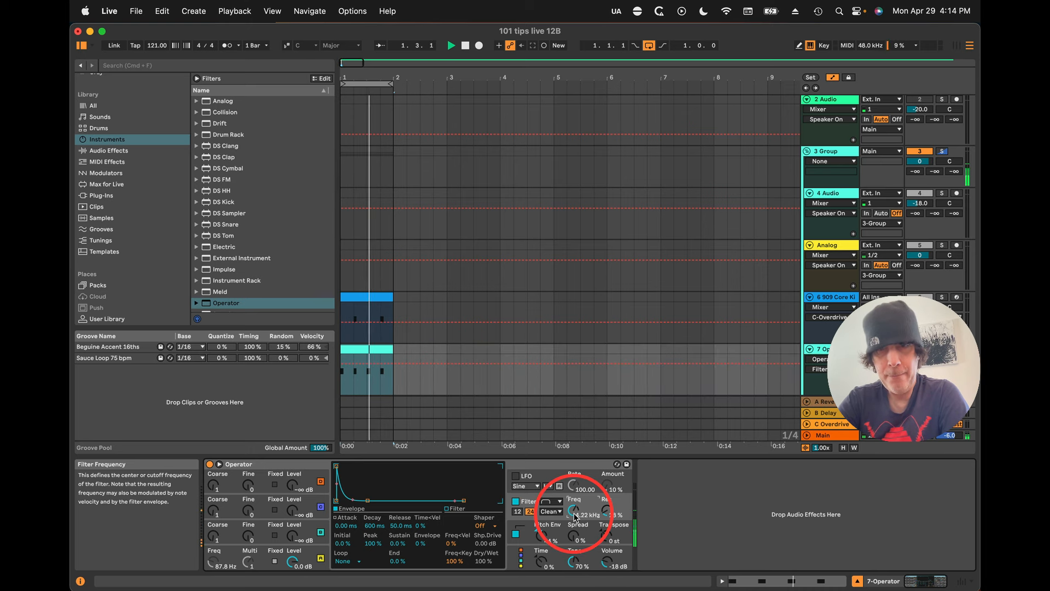
pyautogui.moveTo(574, 514); pyautogui.dragTo(574, 513)
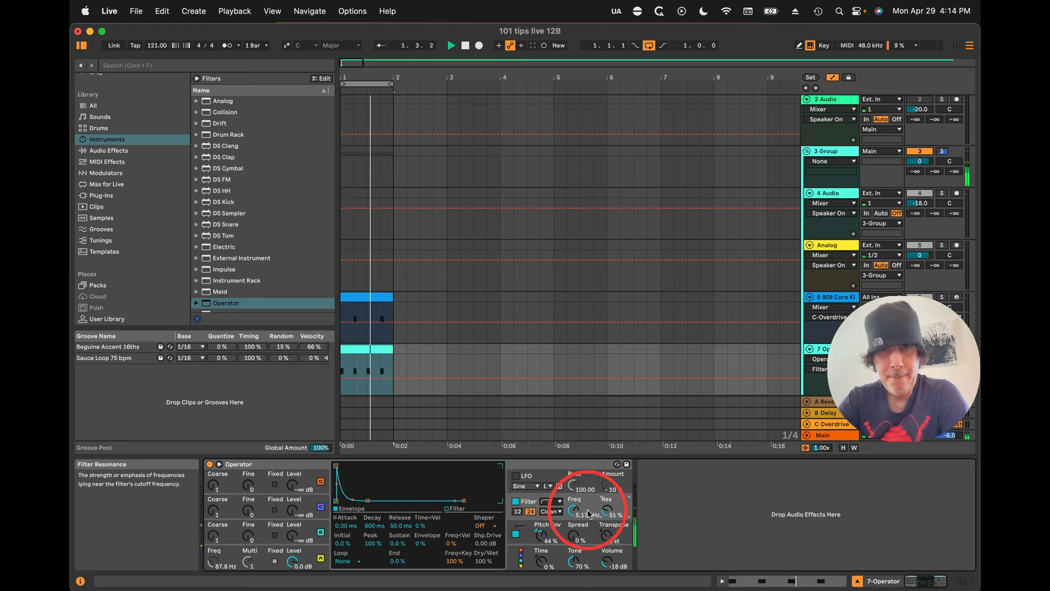
pyautogui.moveTo(368, 501); pyautogui.dragTo(361, 501)
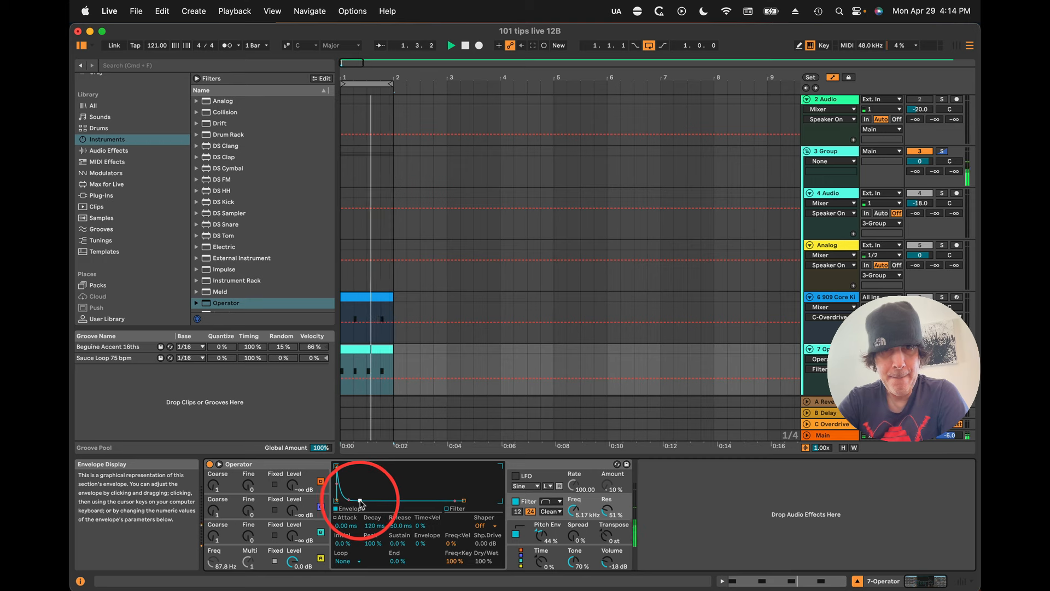
pyautogui.press('space')
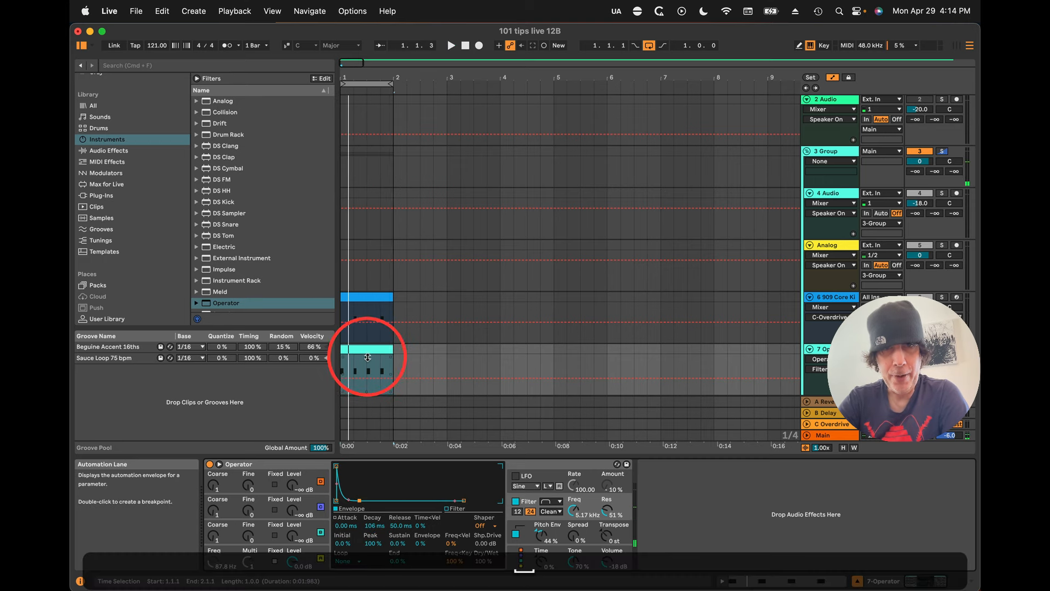
# Step: Duplicate the notes in the 7 Operator clip to make eight evenly spaced C3 hits, and return to the Operator device
pyautogui.doubleClick(368, 368)
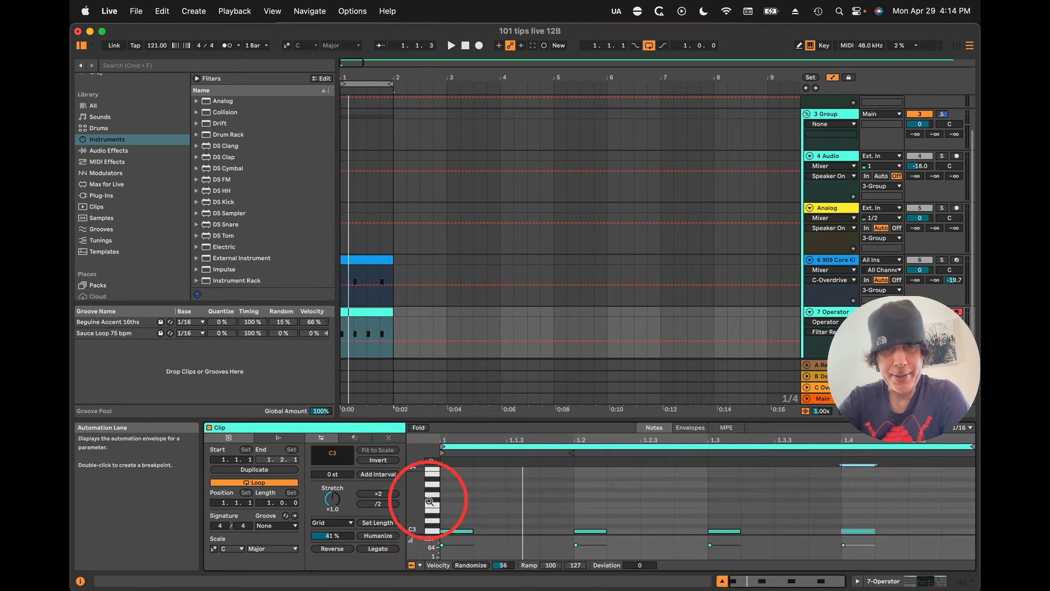
pyautogui.click(528, 529)
pyautogui.press('super+d')
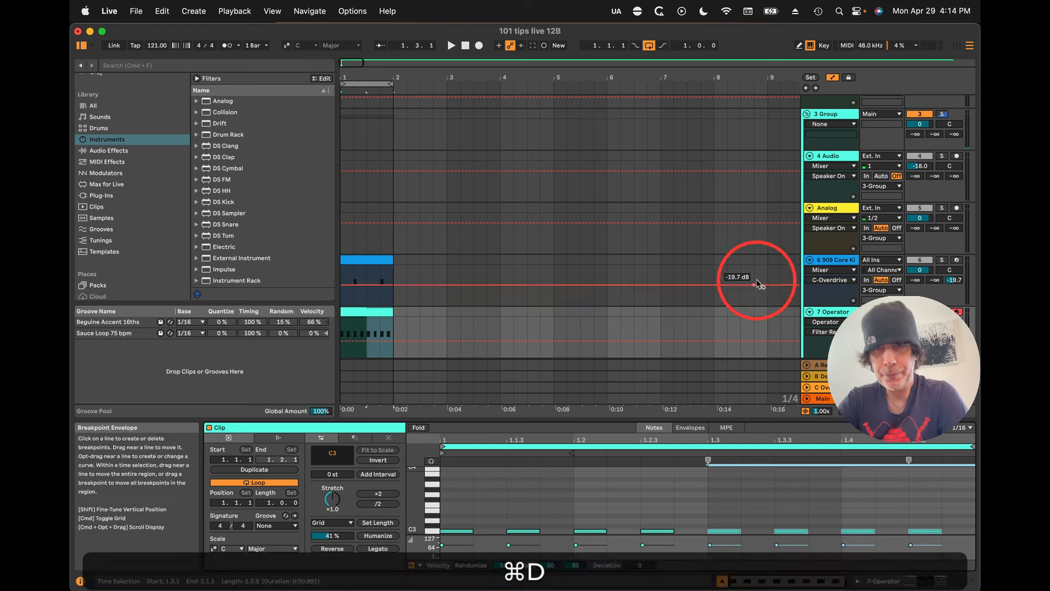
pyautogui.click(829, 312)
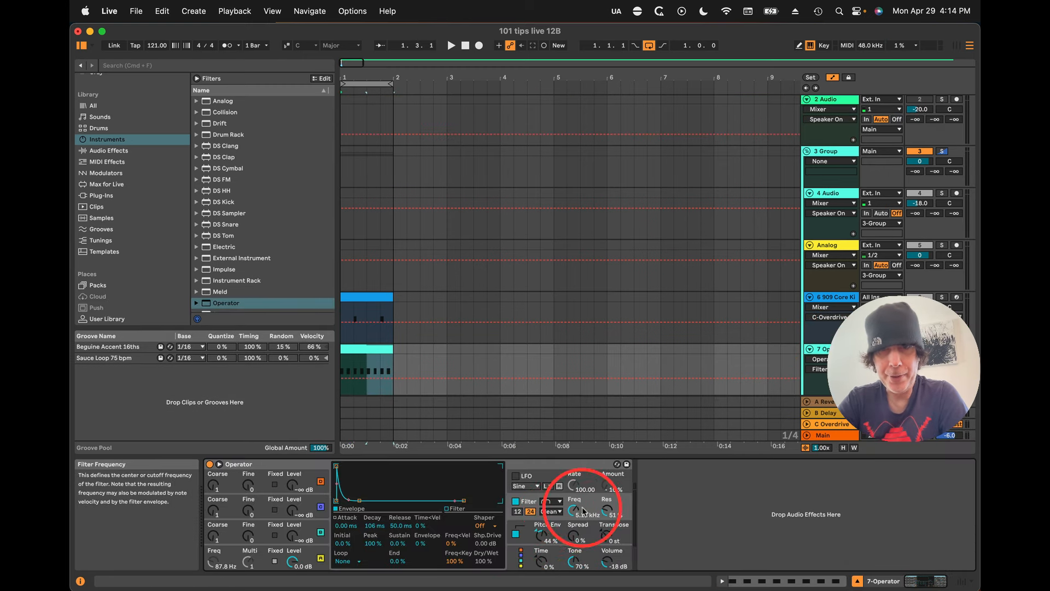
# Step: Raise the filter frequency to 15.1 kHz and shorten the filter envelope decay to about 20 ms during playback for a hi-hat sound
pyautogui.press('space')
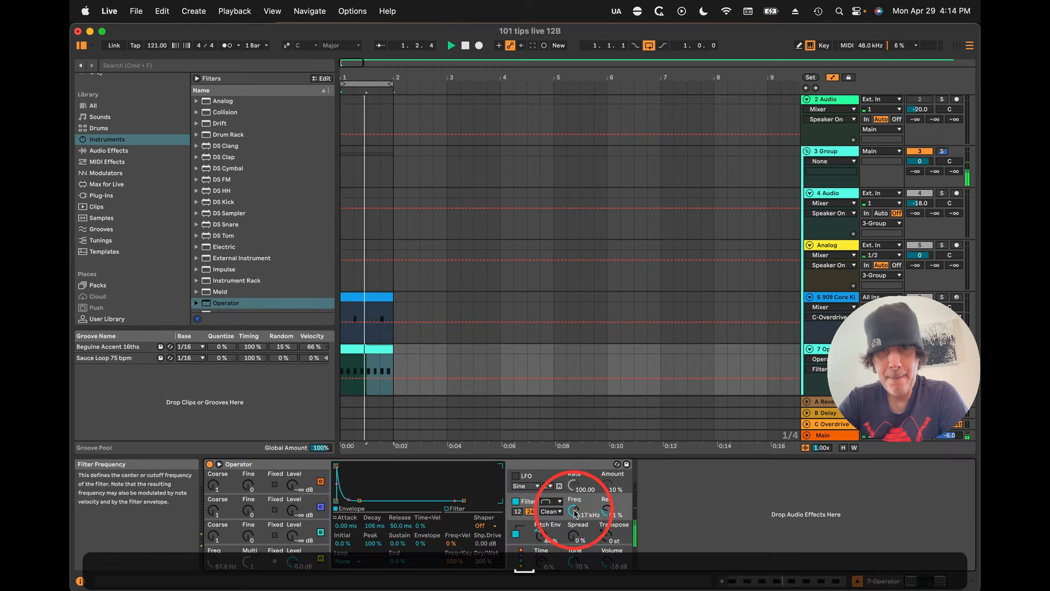
pyautogui.moveTo(574, 512); pyautogui.dragTo(574, 493)
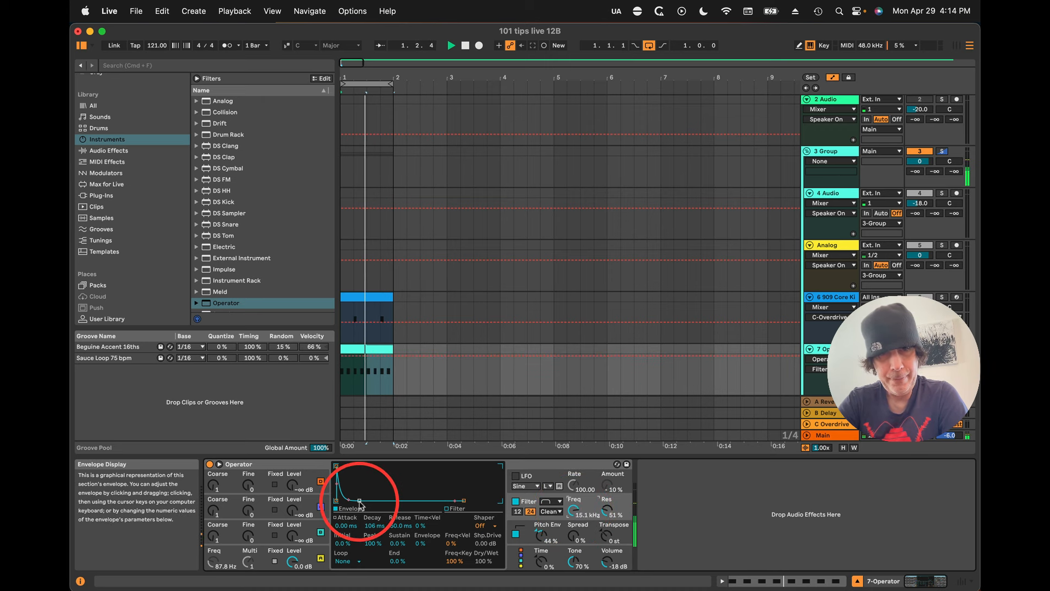
pyautogui.moveTo(360, 502); pyautogui.dragTo(351, 503)
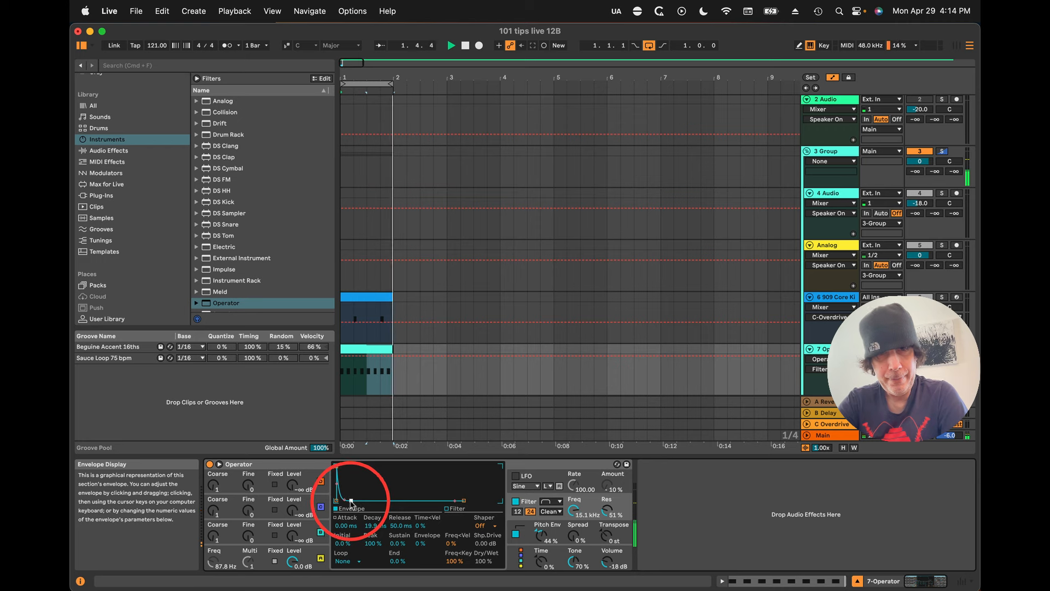
pyautogui.click(309, 555)
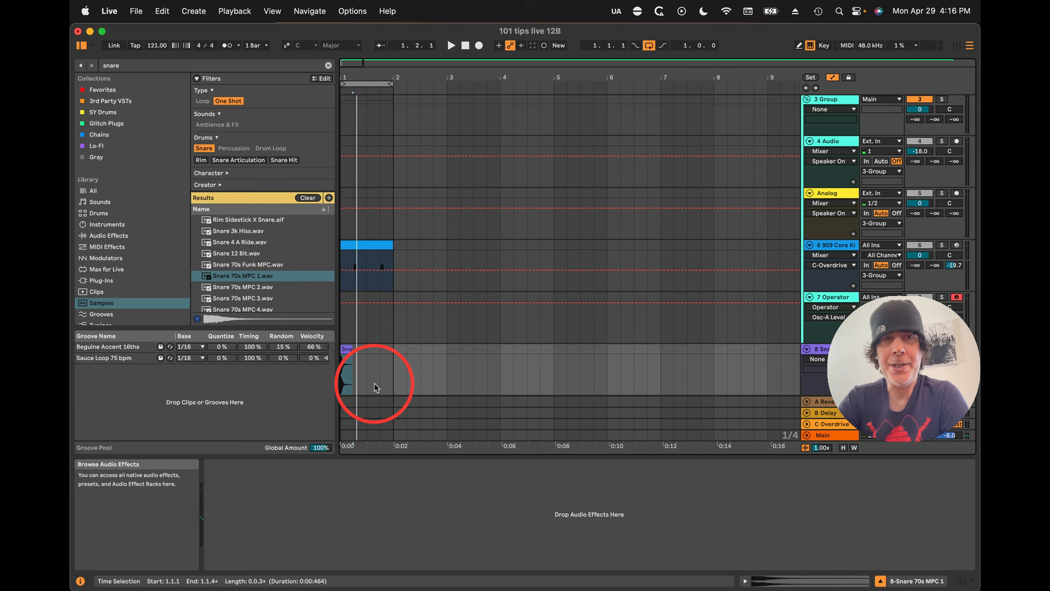
# Step: Audition the Snare 70s MPC 1 sample, clear the browser search and add the Reverb audio effect to the snare track
pyautogui.press('space')
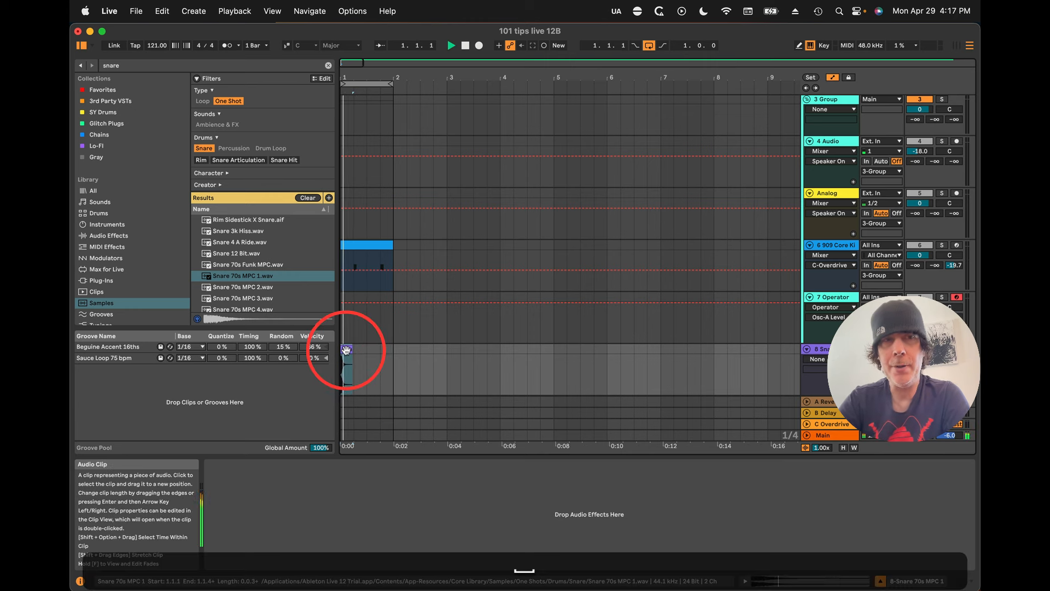
pyautogui.click(108, 236)
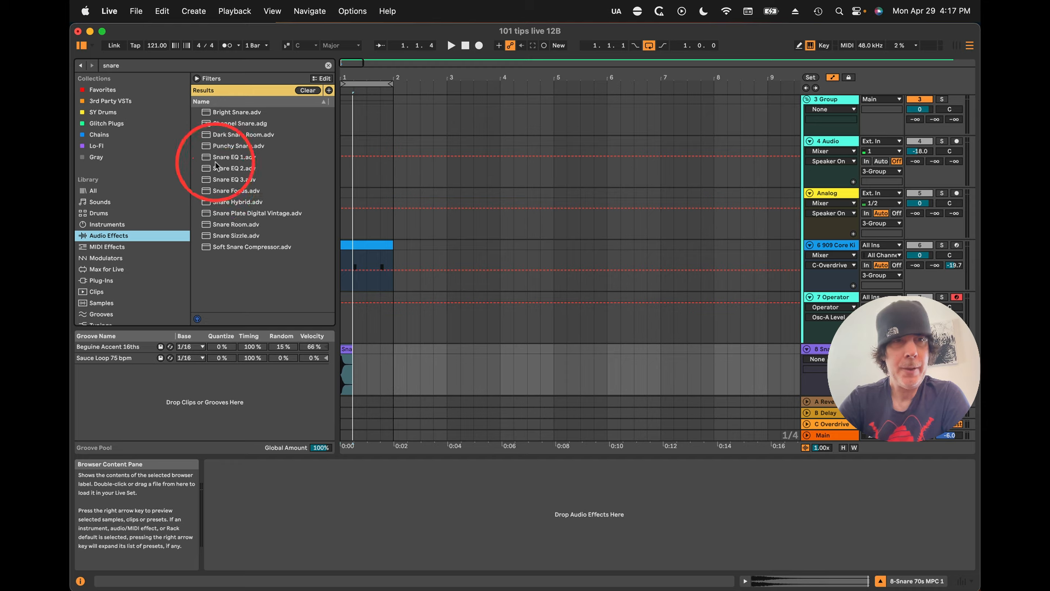
pyautogui.click(314, 89)
pyautogui.moveTo(222, 267); pyautogui.dragTo(397, 383)
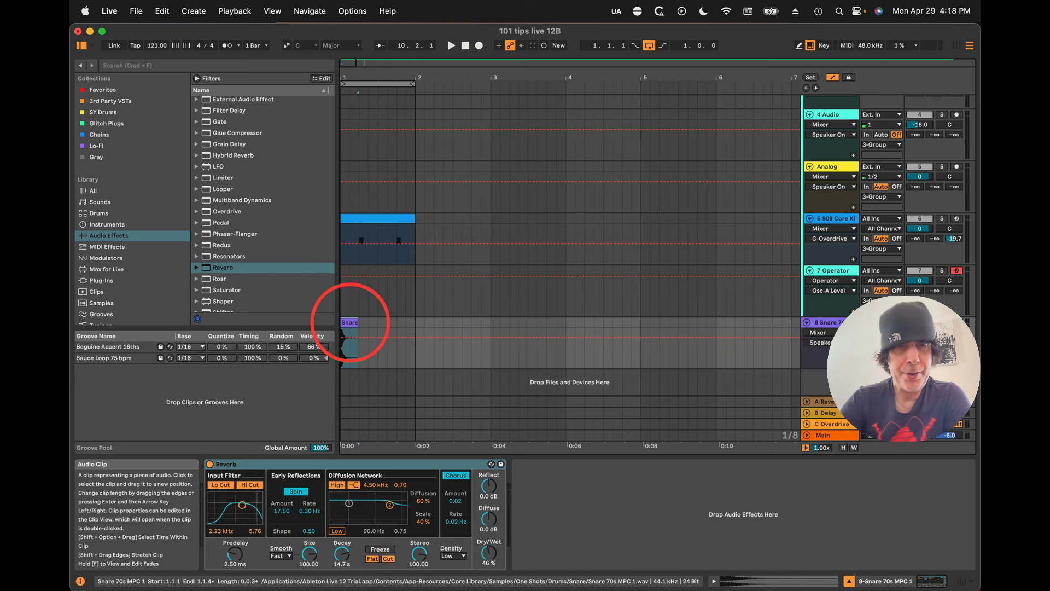
# Step: Reverse the Snare 70s MPC 1 audio clip
pyautogui.doubleClick(350, 323)
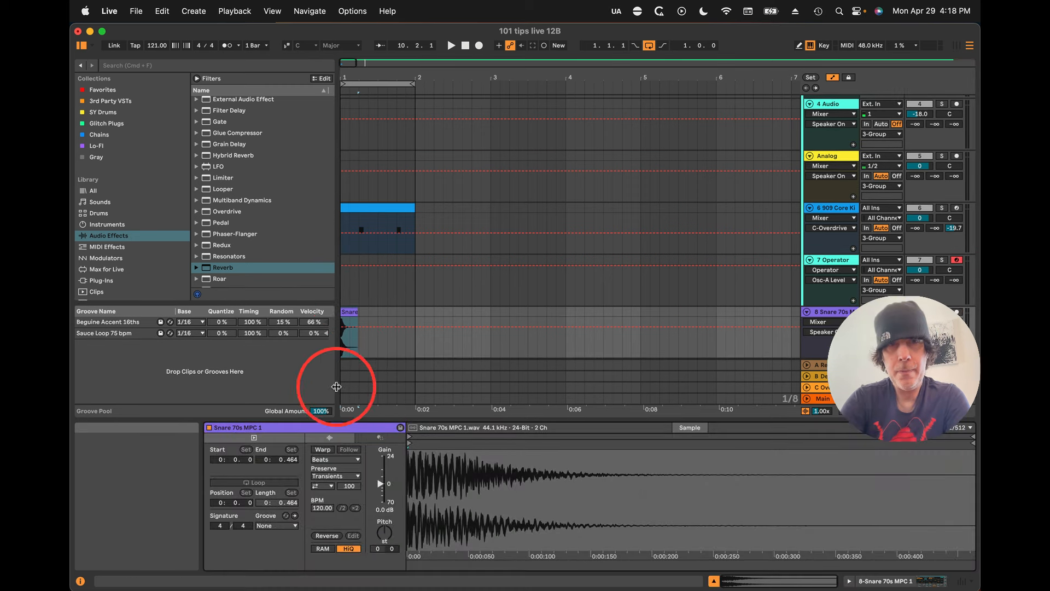
pyautogui.click(368, 314)
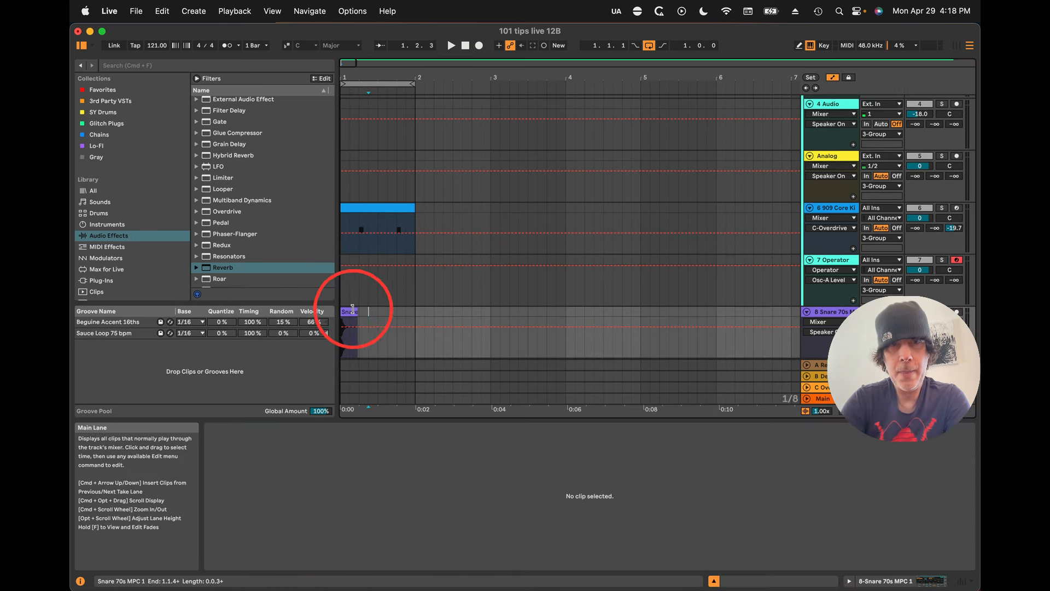
pyautogui.click(350, 312)
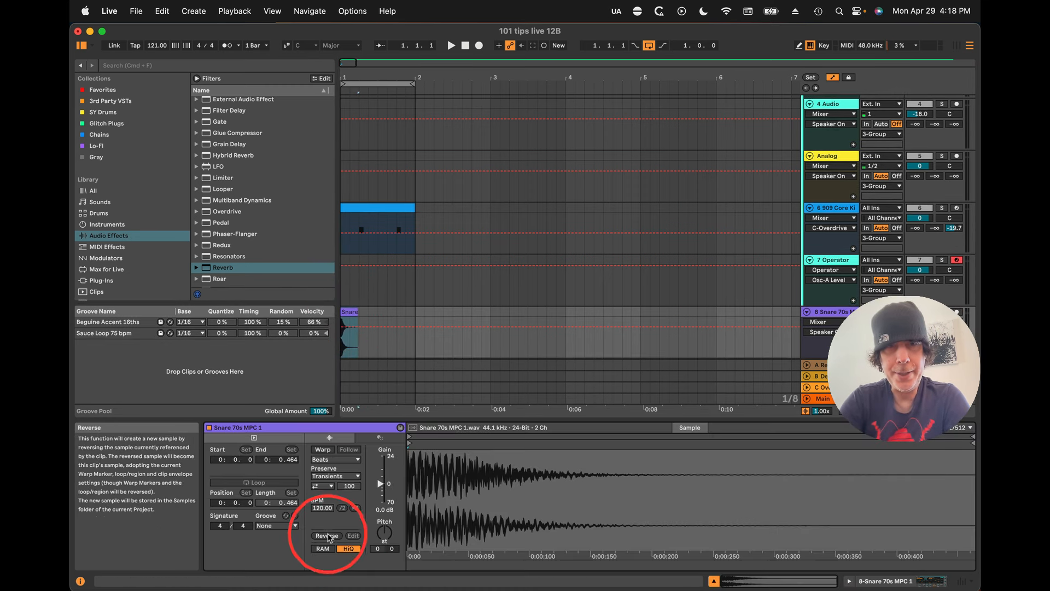
pyautogui.click(327, 536)
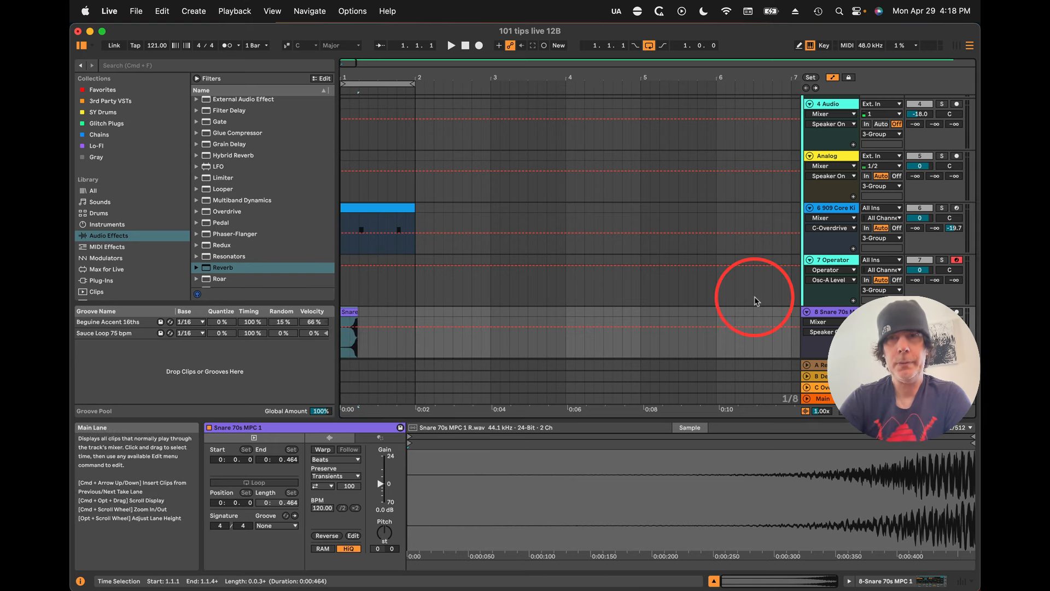
# Step: Play the reversed snare through its Reverb, set the reverb decay to about 6.24 s and play it again
pyautogui.doubleClick(841, 311)
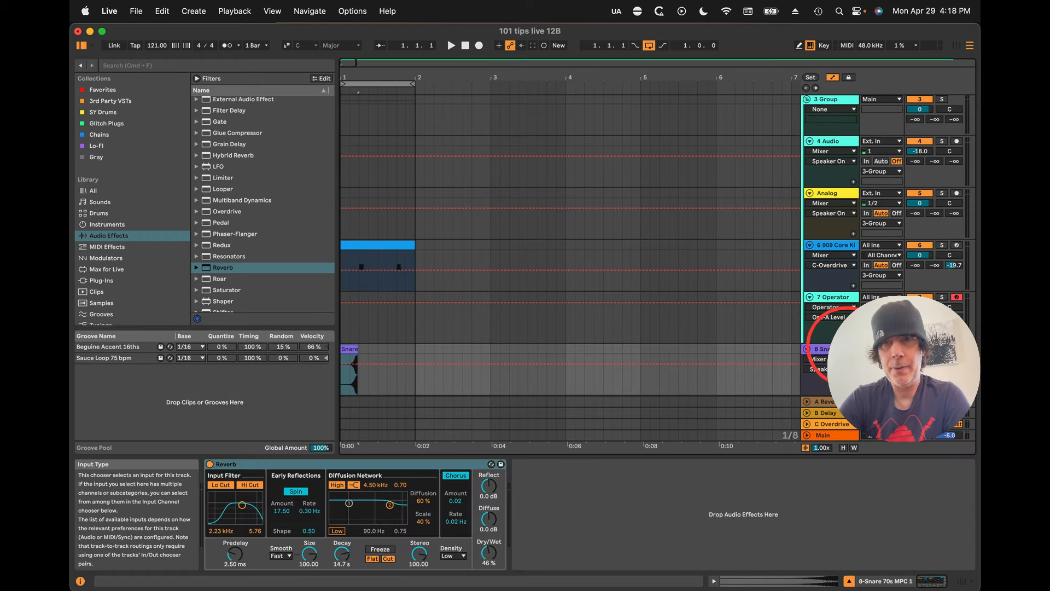
pyautogui.press('space')
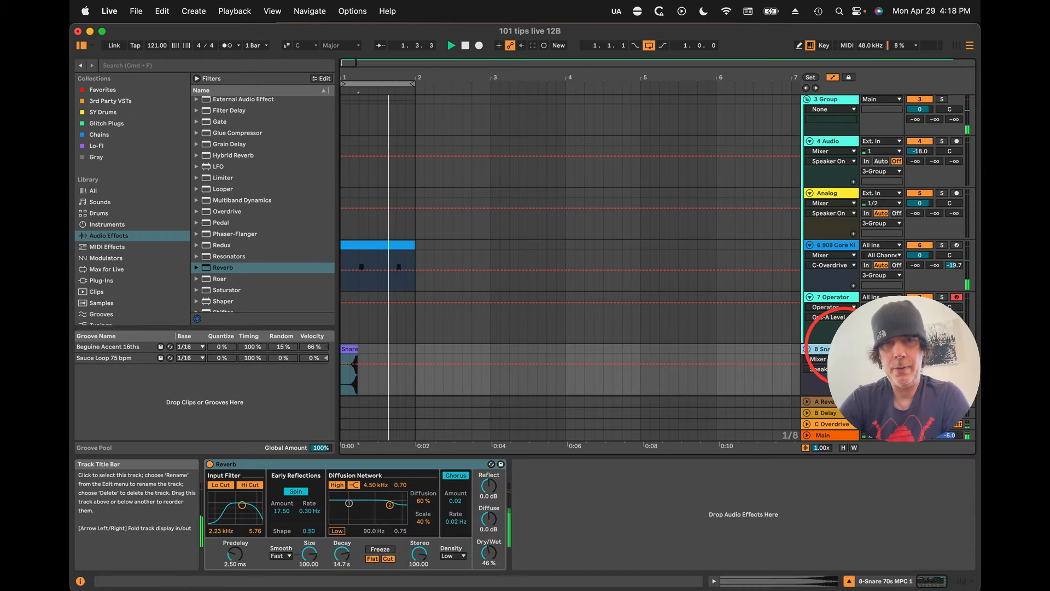
pyautogui.press('space')
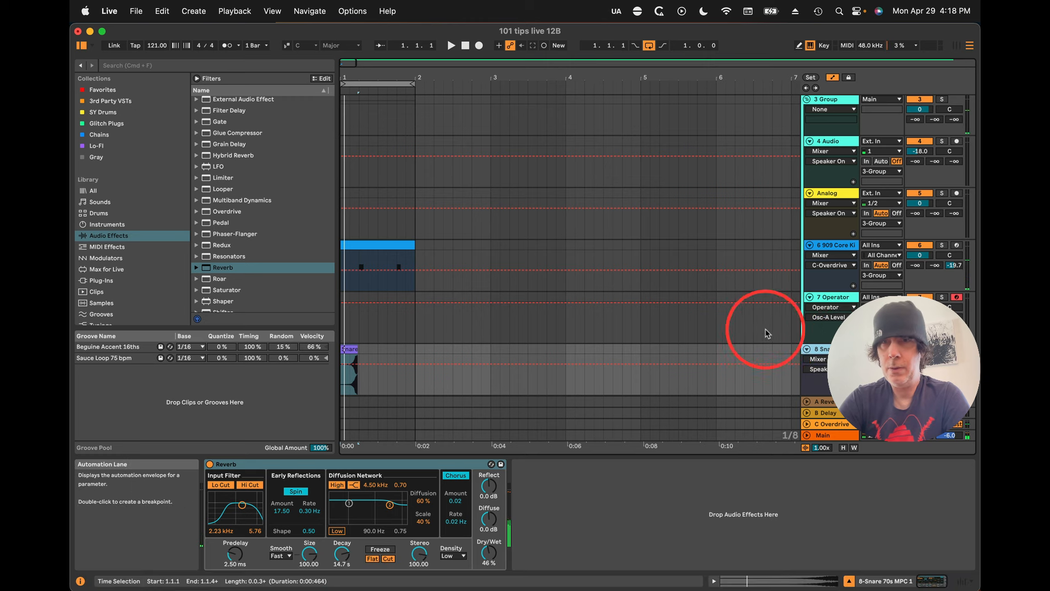
pyautogui.click(348, 557)
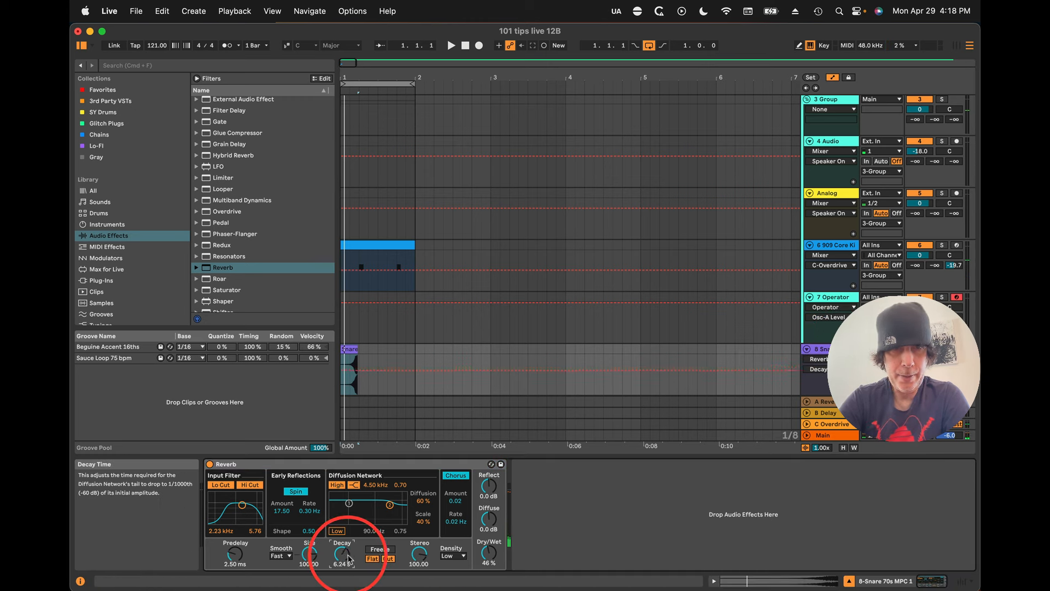
pyautogui.press('space')
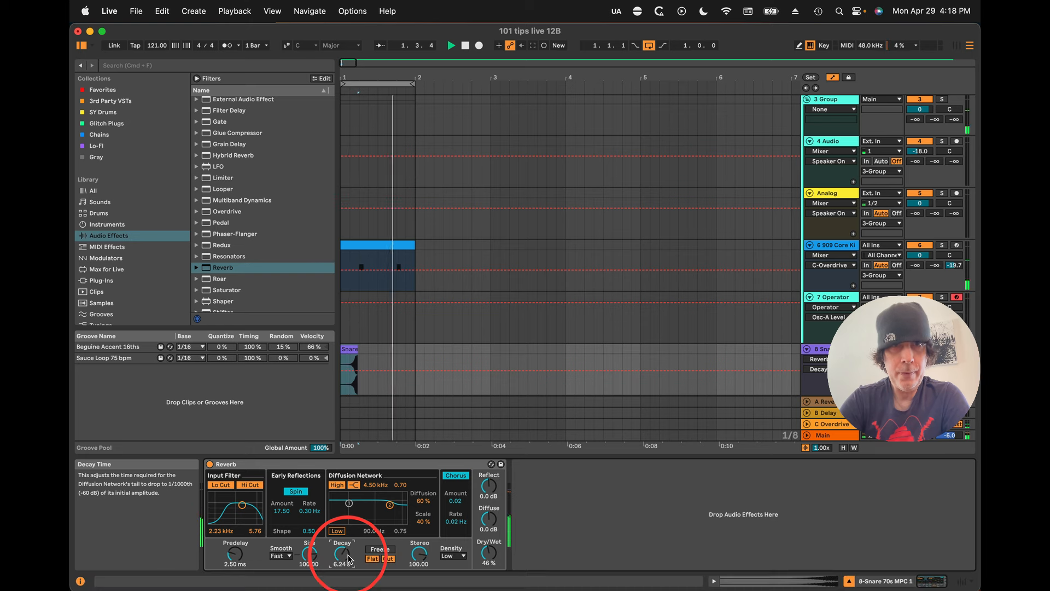
# Step: Turn off the arrangement loop, solo the snare track and play the reversed snare with its full reverb tail
pyautogui.click(649, 45)
pyautogui.click(941, 349)
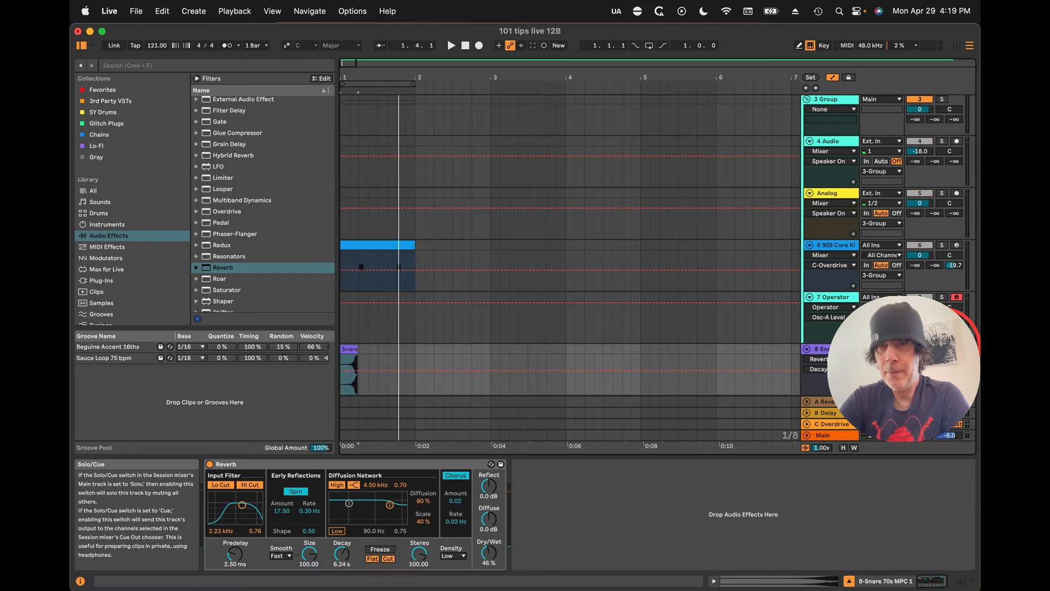
pyautogui.press('space')
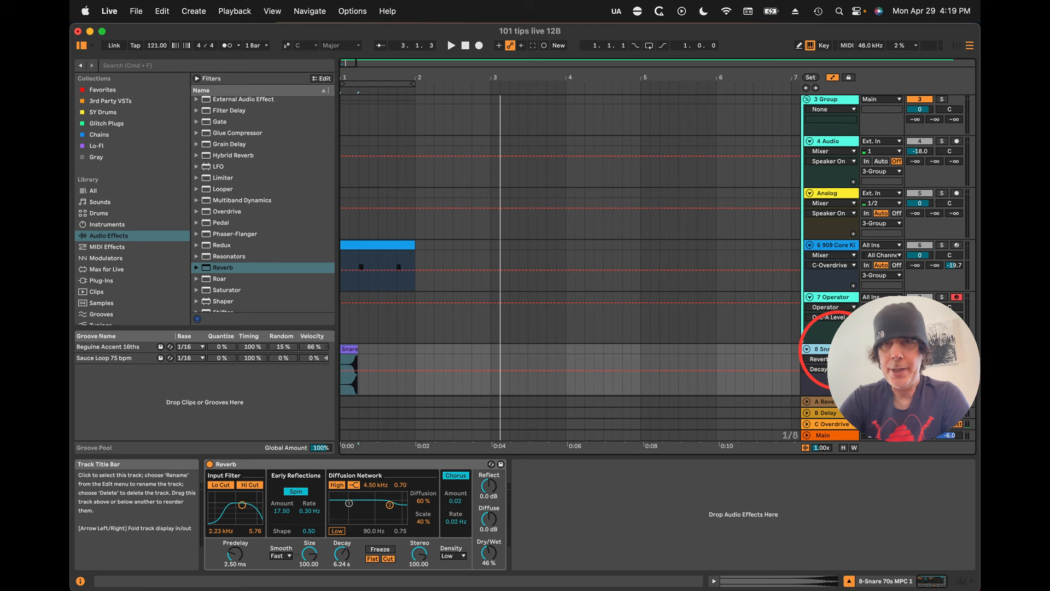
# Step: Freeze and flatten the snare track and extend the frozen snare clip over its reverb tail to about 5.2.2
pyautogui.rightClick(842, 98)
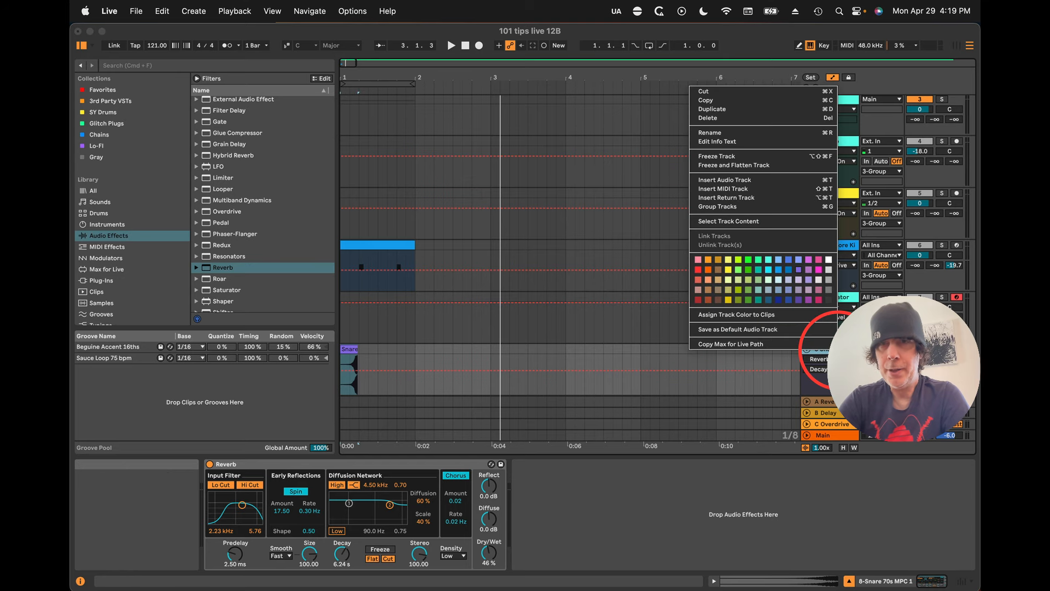
pyautogui.click(722, 165)
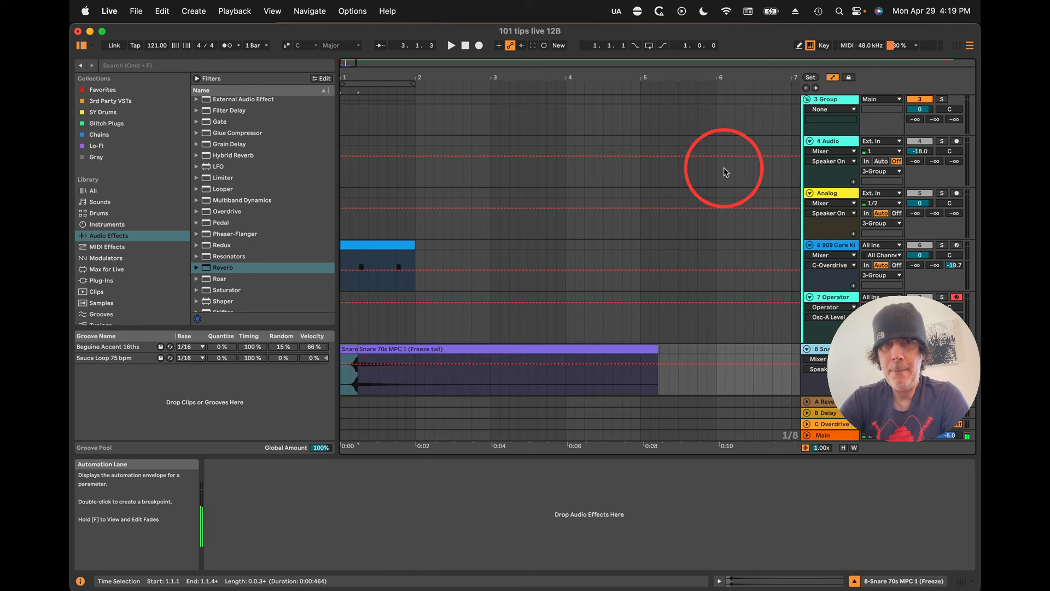
pyautogui.click(355, 349)
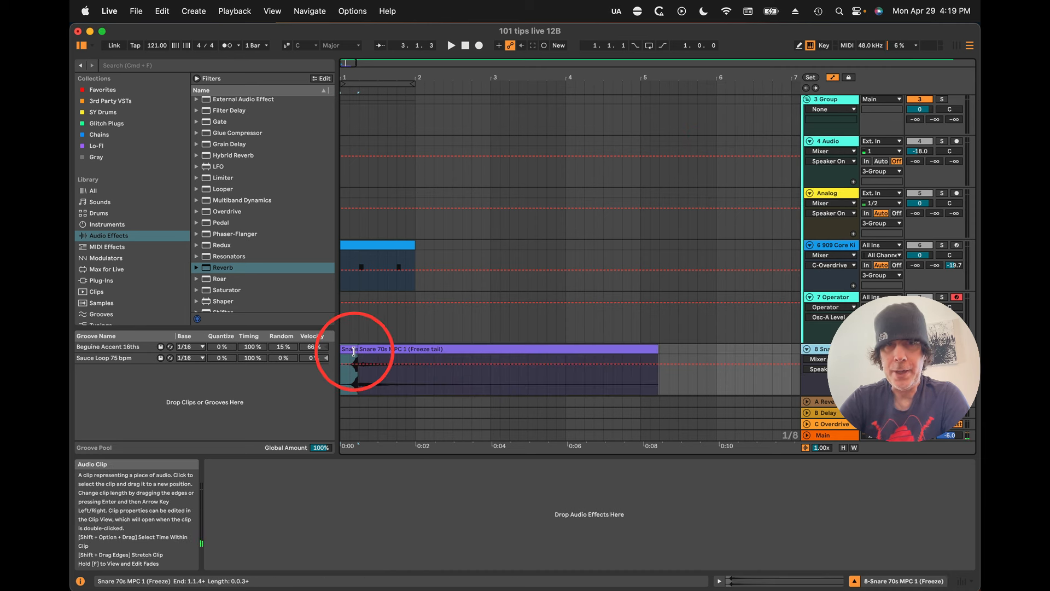
pyautogui.moveTo(353, 350); pyautogui.dragTo(681, 374)
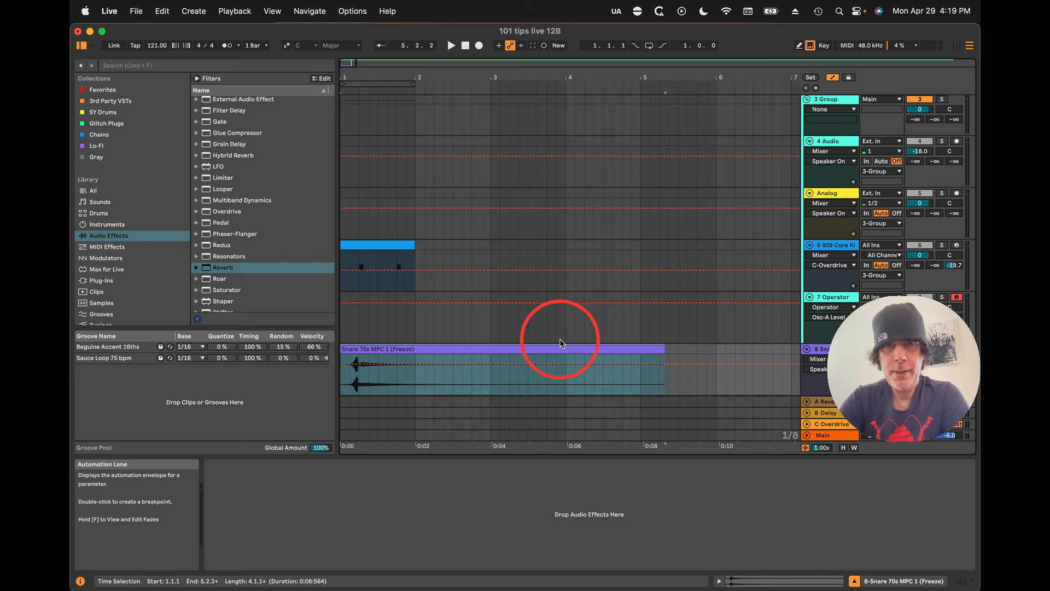
# Step: Reverse the extended snare clip and play it from 3.3.1
pyautogui.doubleClick(560, 347)
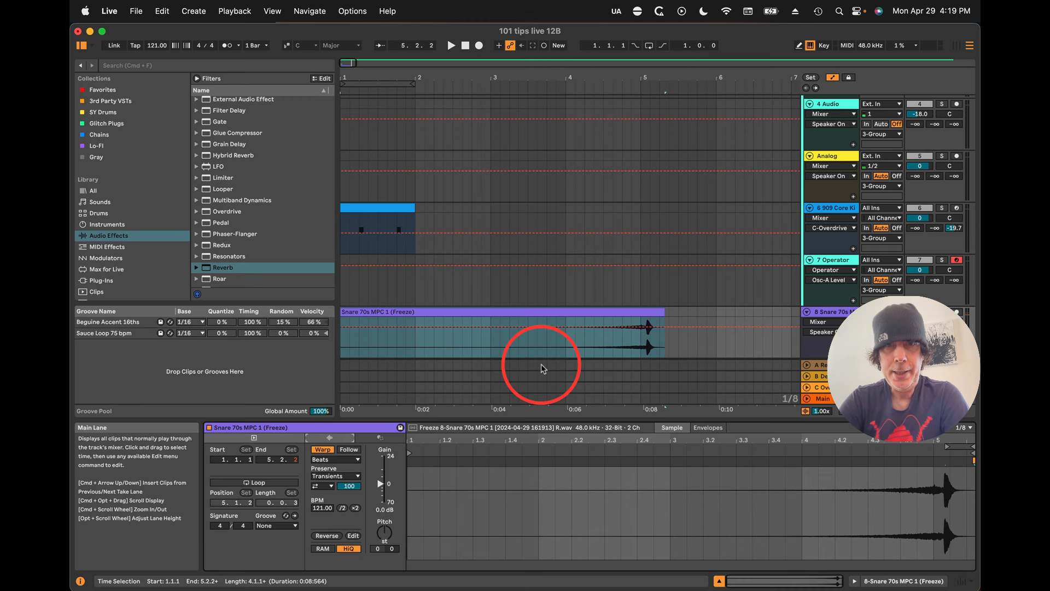
pyautogui.click(531, 349)
pyautogui.press('space')
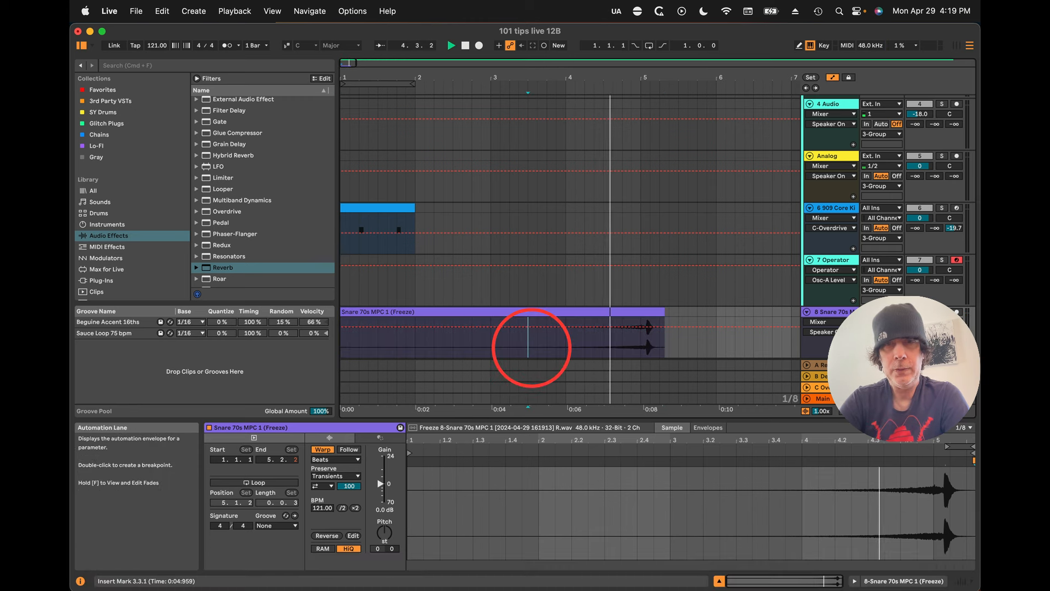
pyautogui.press('space')
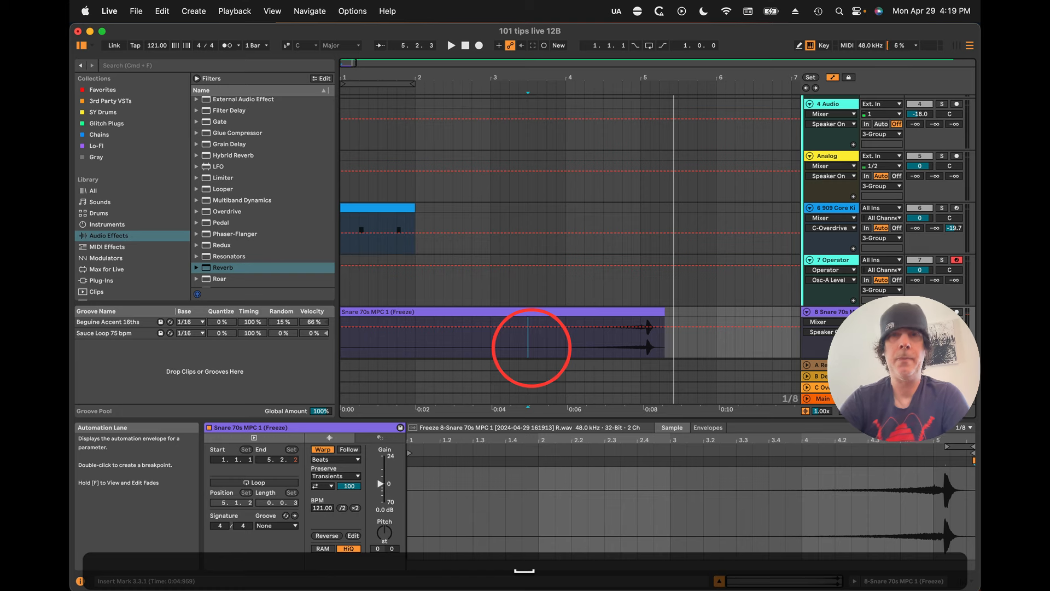
# Step: Trim the reversed snare clip's start to 4.4.3, leave automation mode, add a short fade-in and play it
pyautogui.click(344, 313)
pyautogui.moveTo(345, 313); pyautogui.dragTo(630, 327)
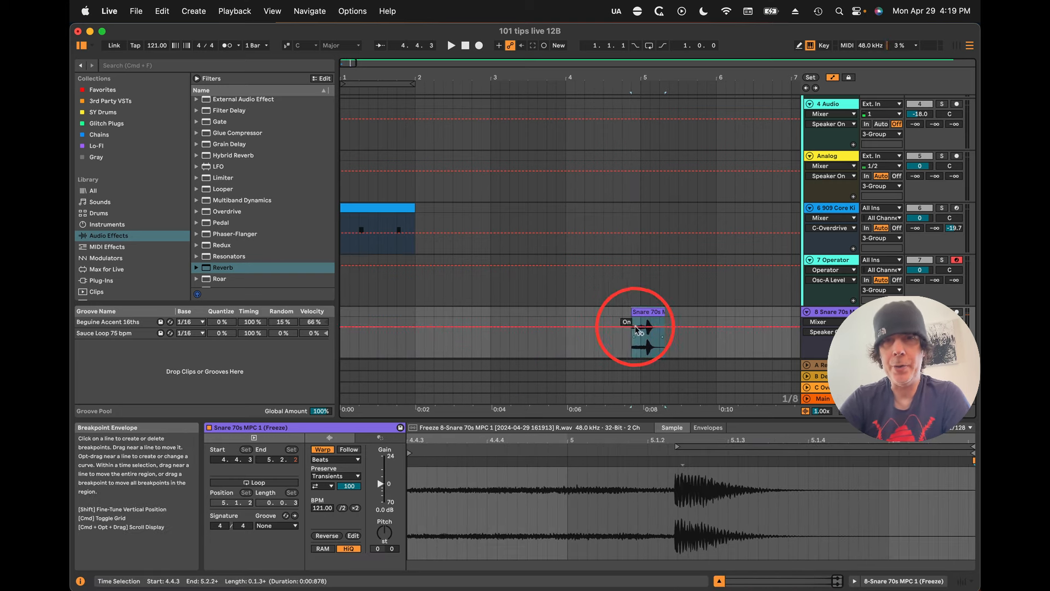
pyautogui.press('super+a')
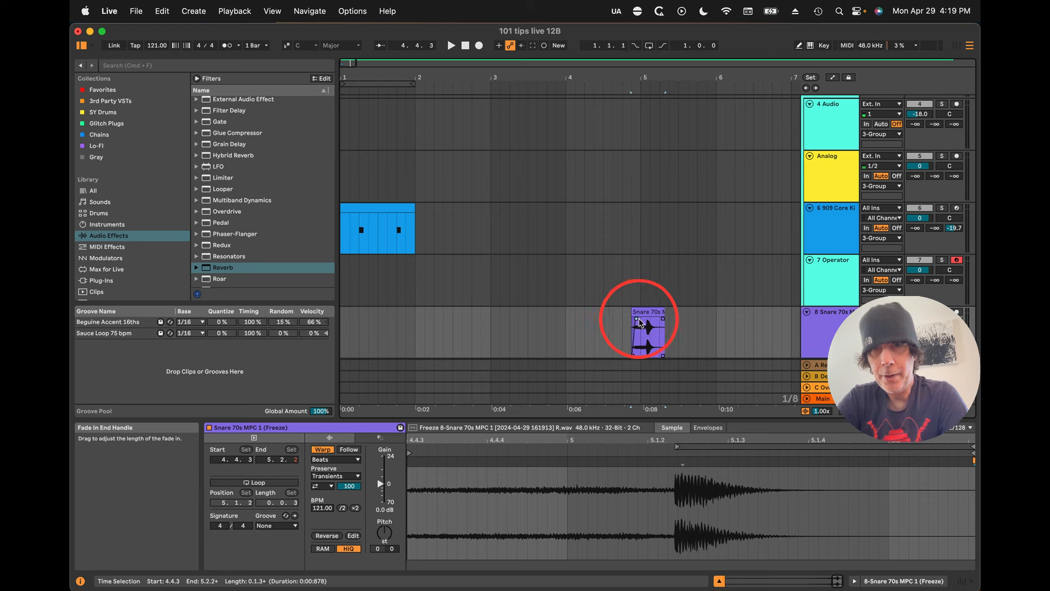
pyautogui.press('space')
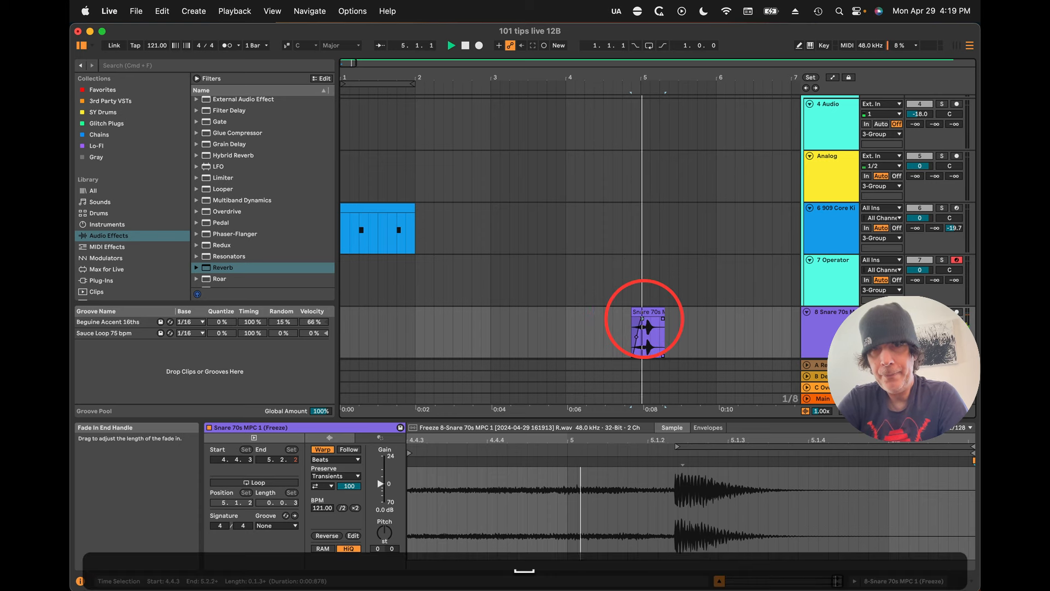
# Step: Trim the snare clip's start further to 5.1.1, play it and unsolo the snare track
pyautogui.click(633, 311)
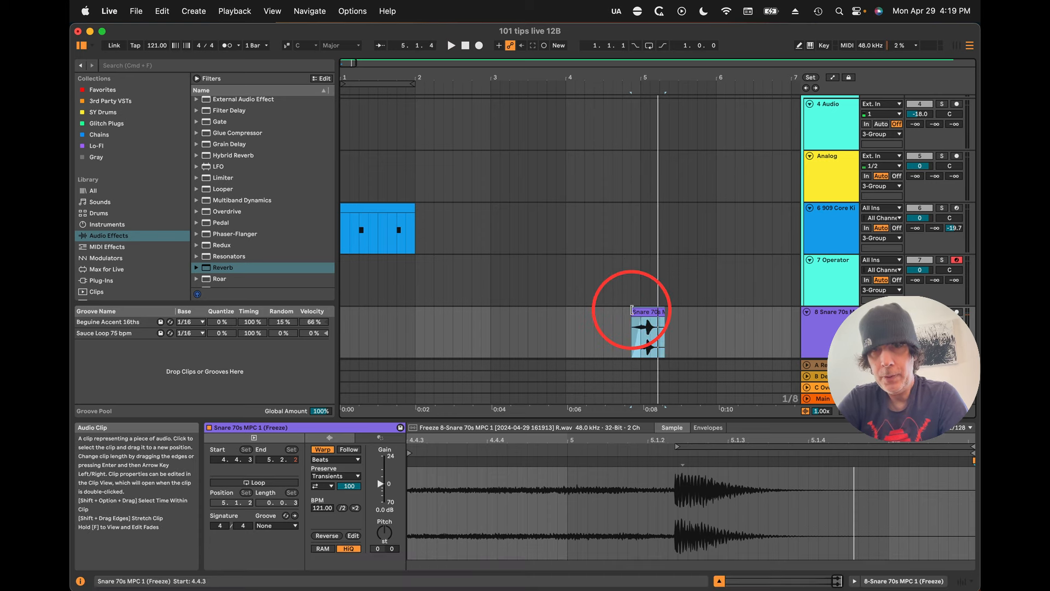
pyautogui.moveTo(633, 311); pyautogui.dragTo(640, 313)
pyautogui.press('space')
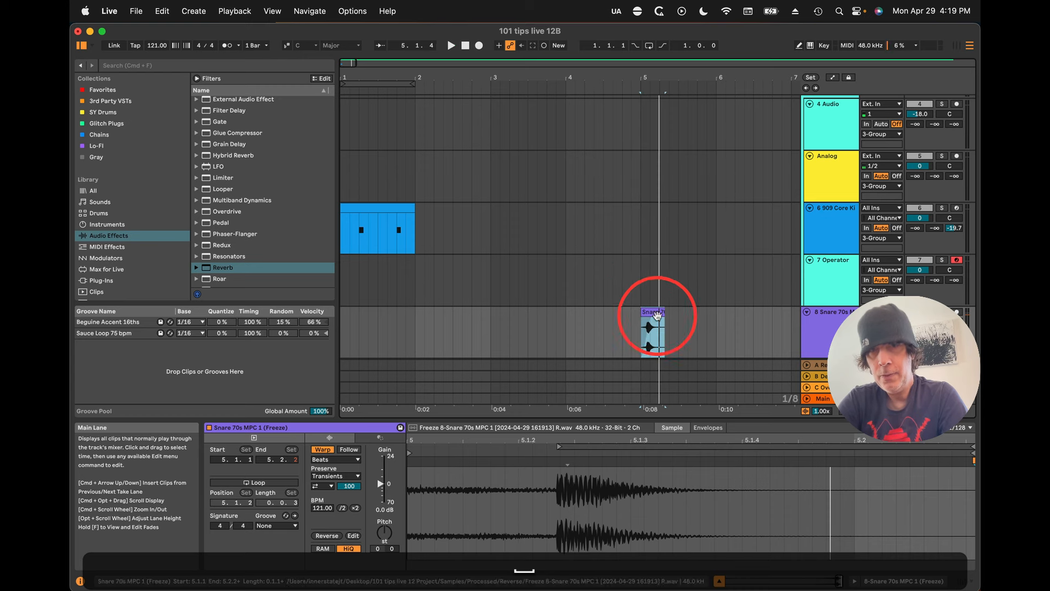
pyautogui.click(942, 311)
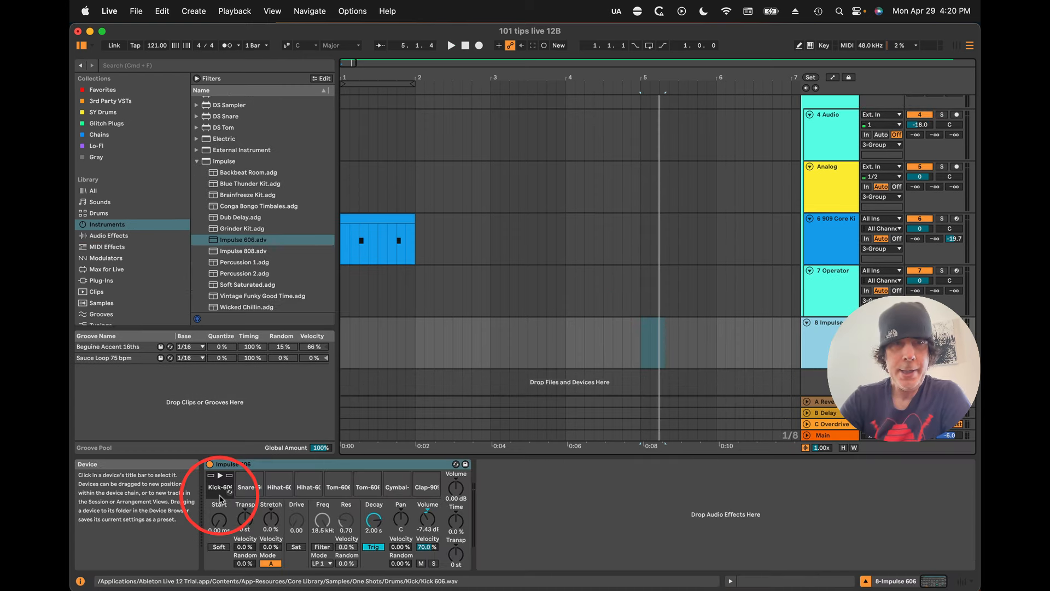
pyautogui.click(233, 494)
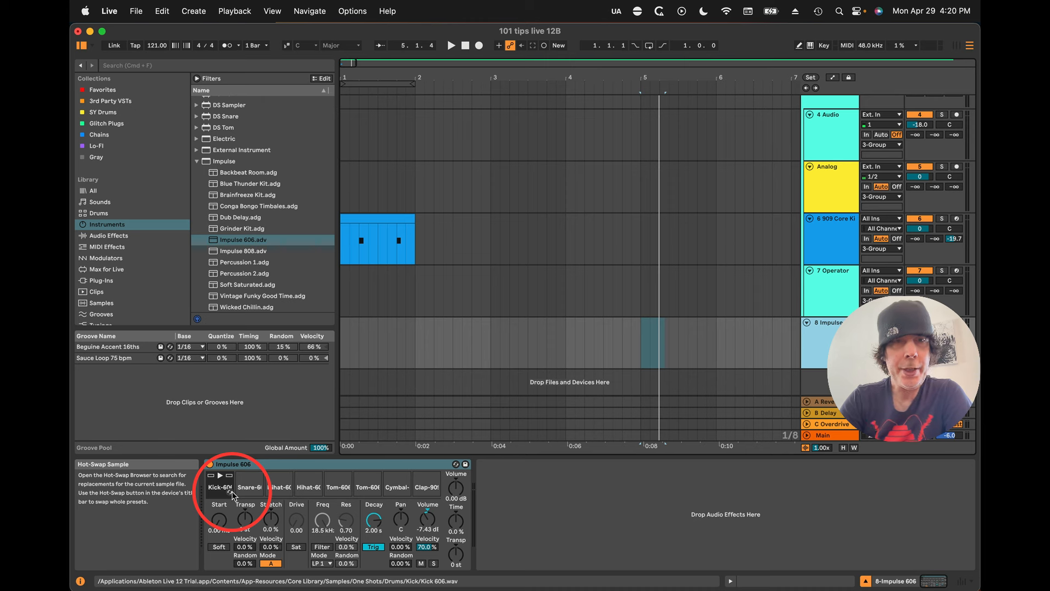
pyautogui.click(288, 494)
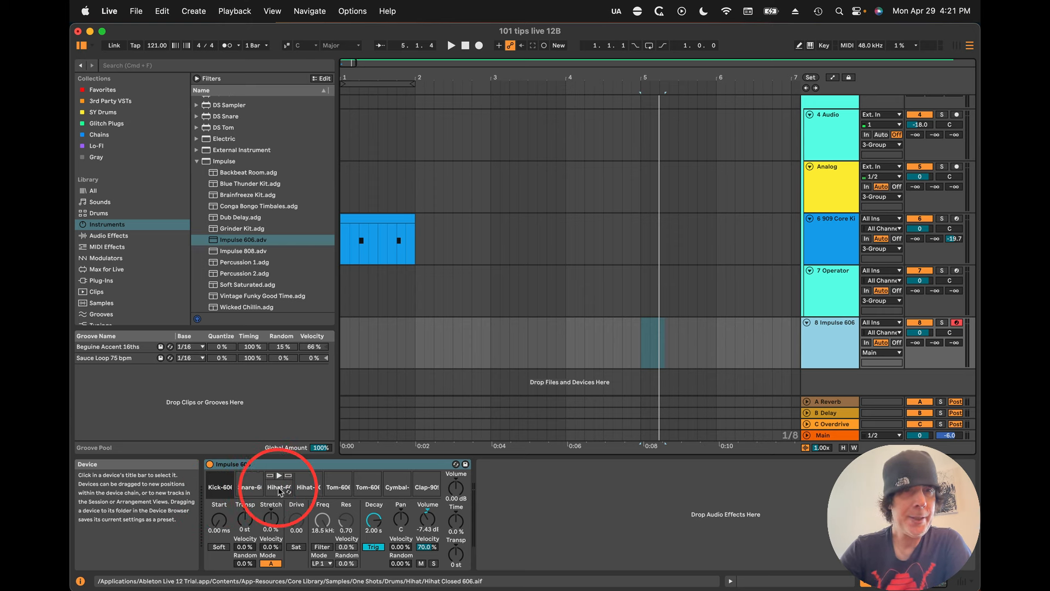
pyautogui.click(388, 464)
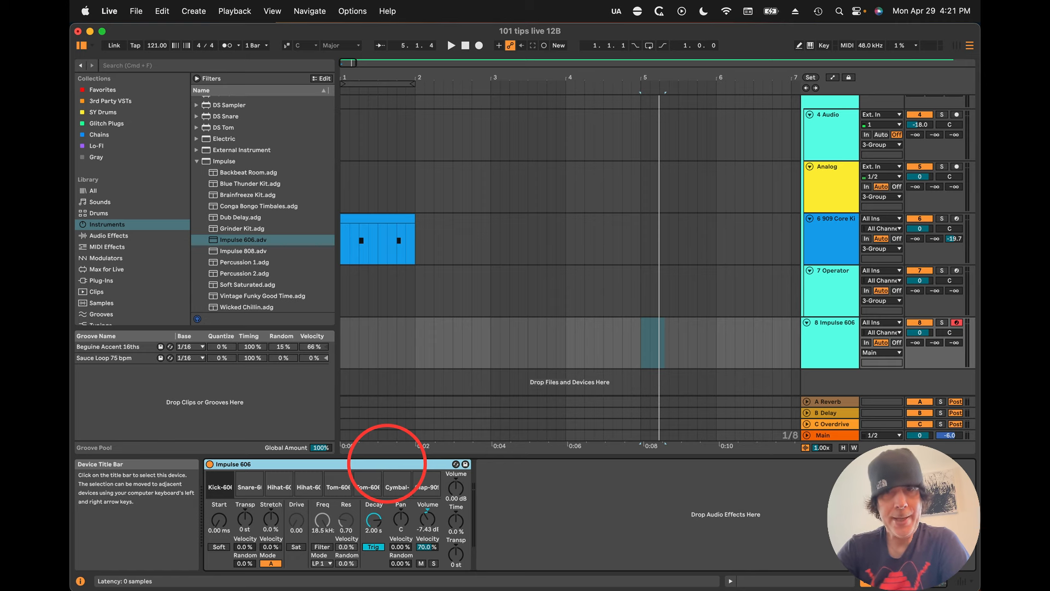
# Step: Insert an audio track below Impulse 606 and set its input to 8-Impulse 606 with the Snare-606-Impulse 606 channel
pyautogui.click(838, 322)
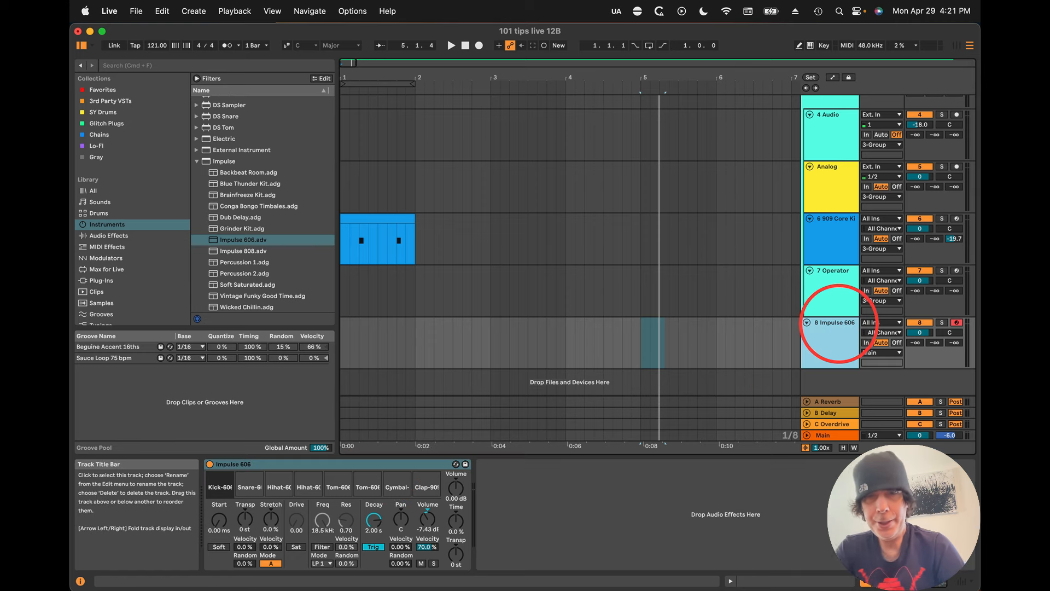
pyautogui.press('super+t')
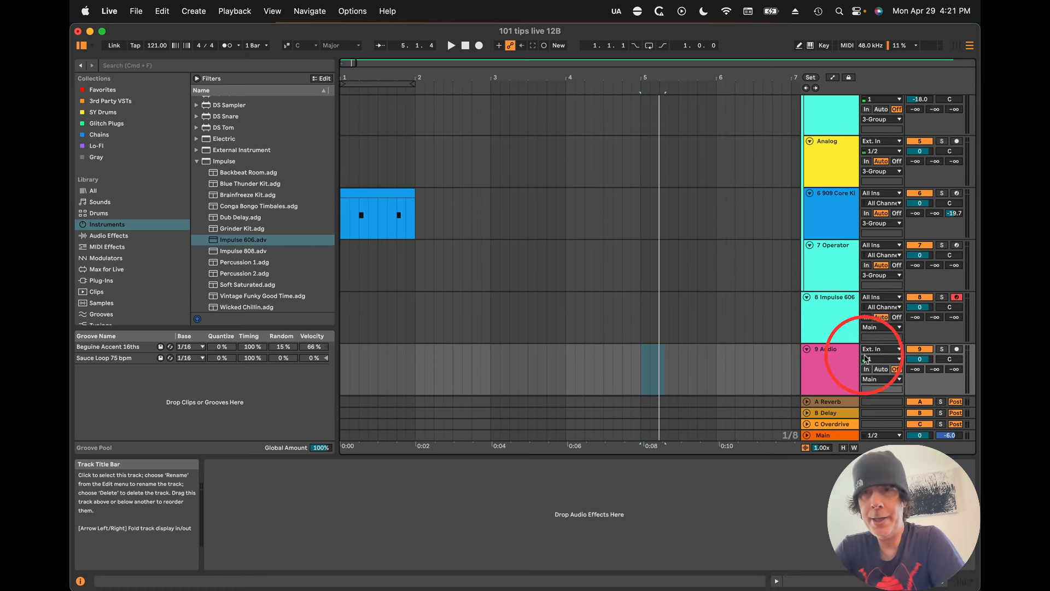
pyautogui.click(880, 349)
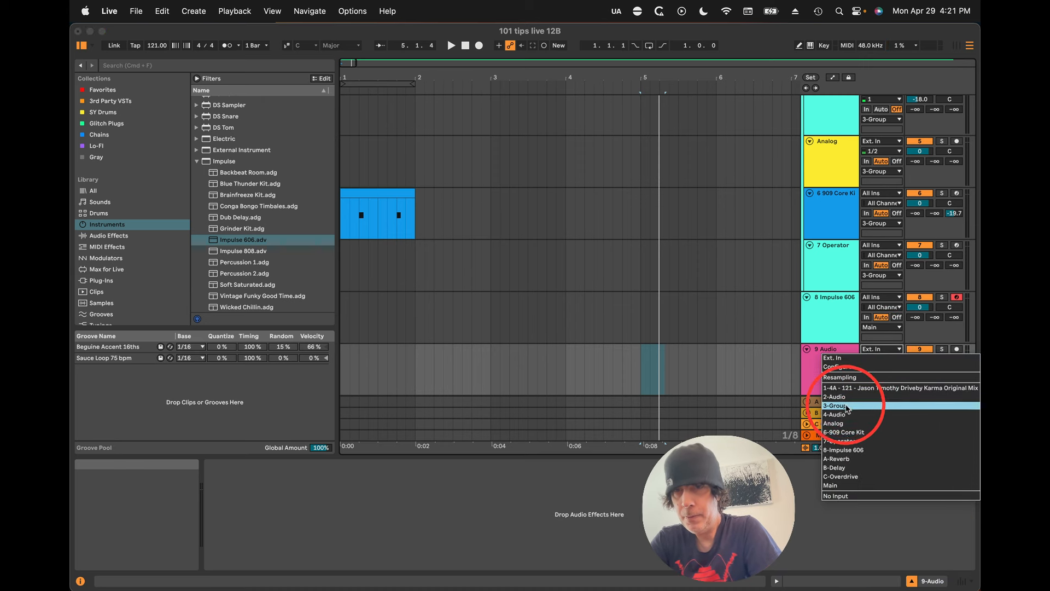
pyautogui.click(848, 450)
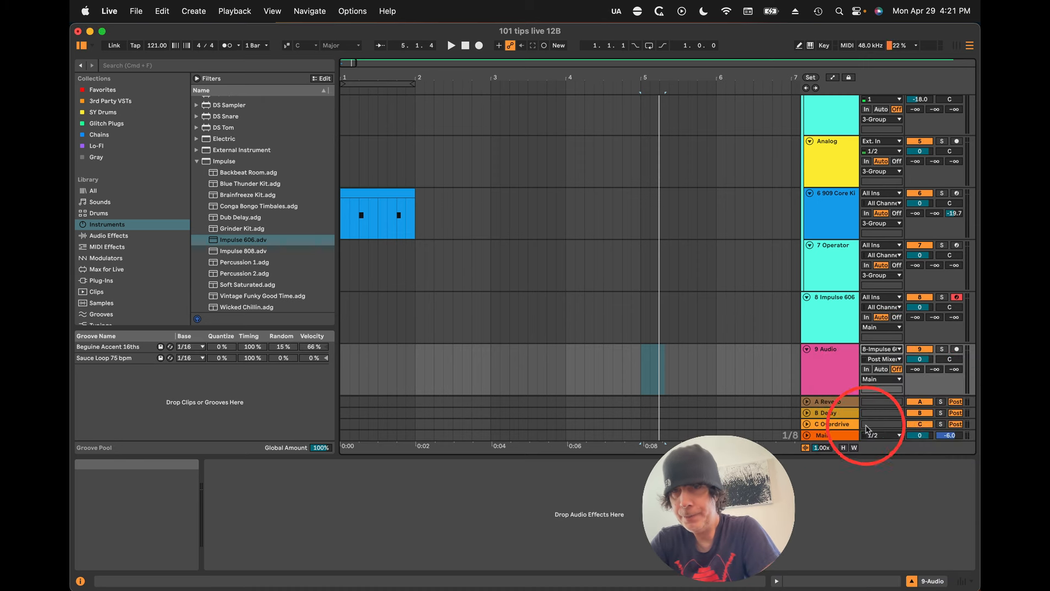
pyautogui.click(880, 361)
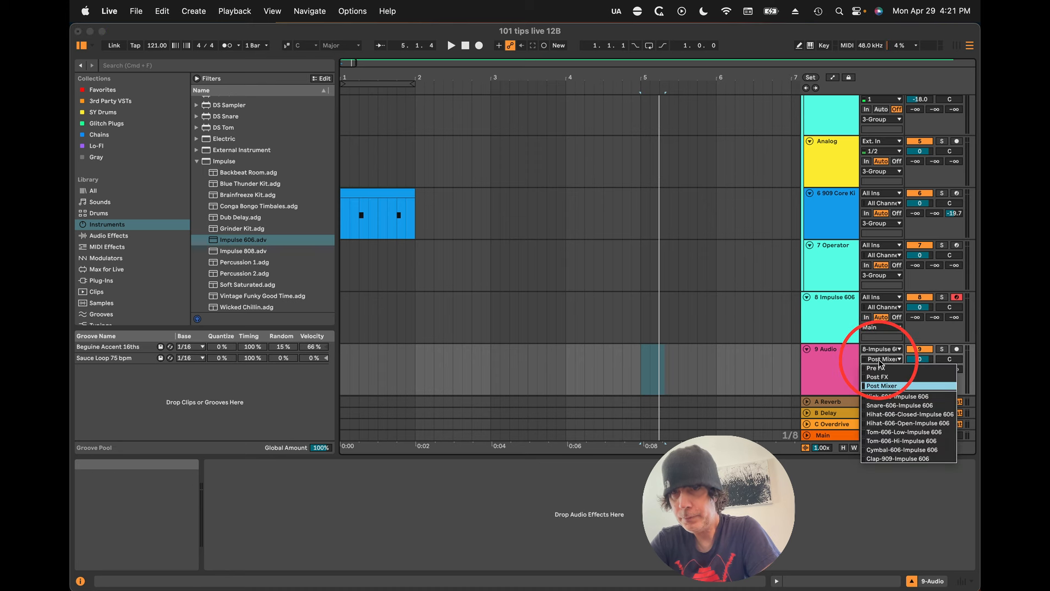
pyautogui.click(887, 406)
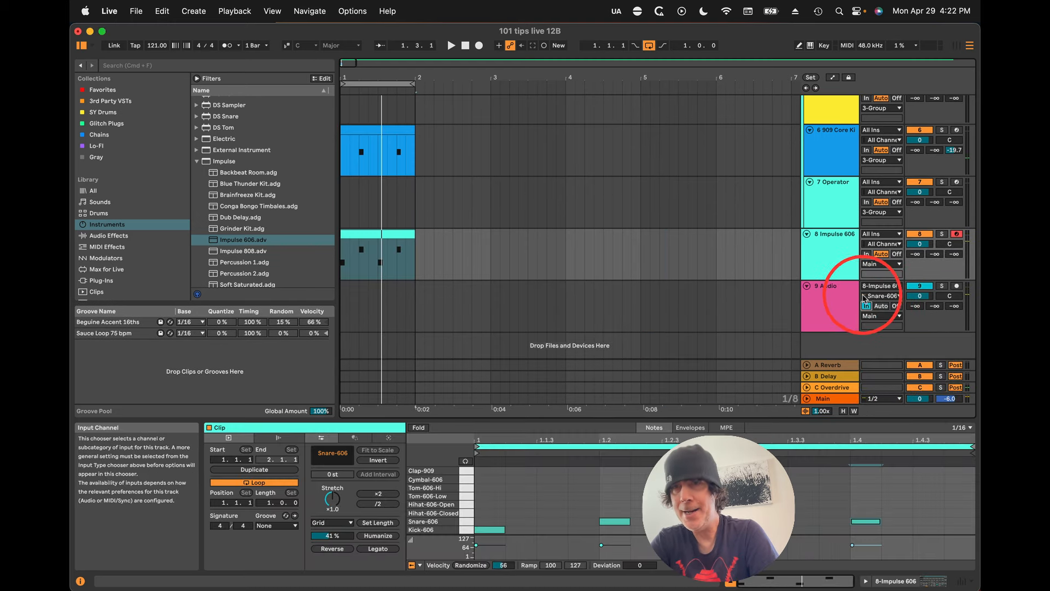
# Step: Audition the Impulse snare routed to 9 Audio, add the Delay audio effect to that track and play the loop again
pyautogui.press('space')
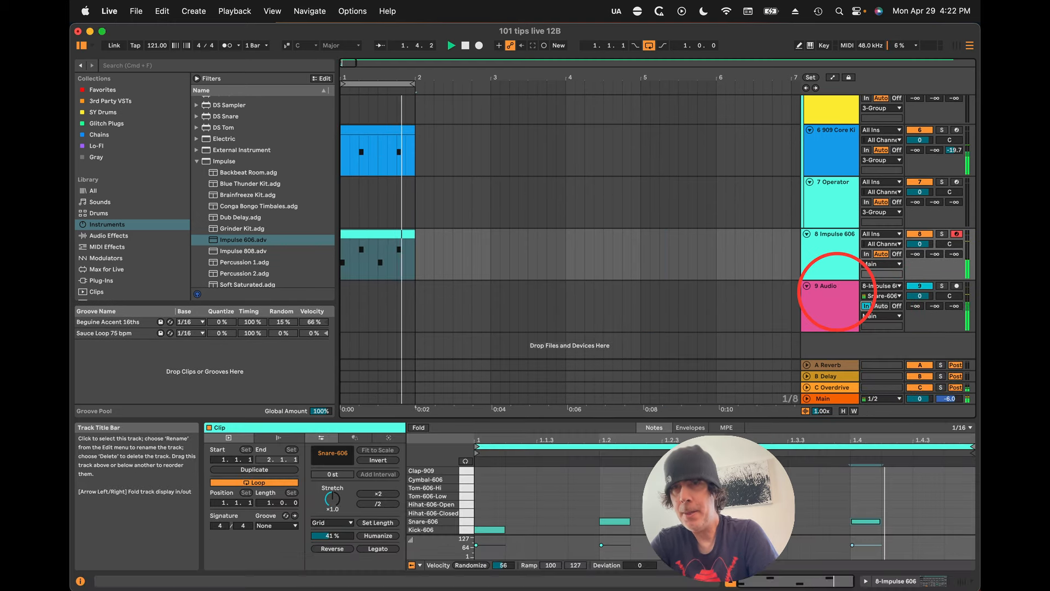
pyautogui.press('space')
pyautogui.click(825, 292)
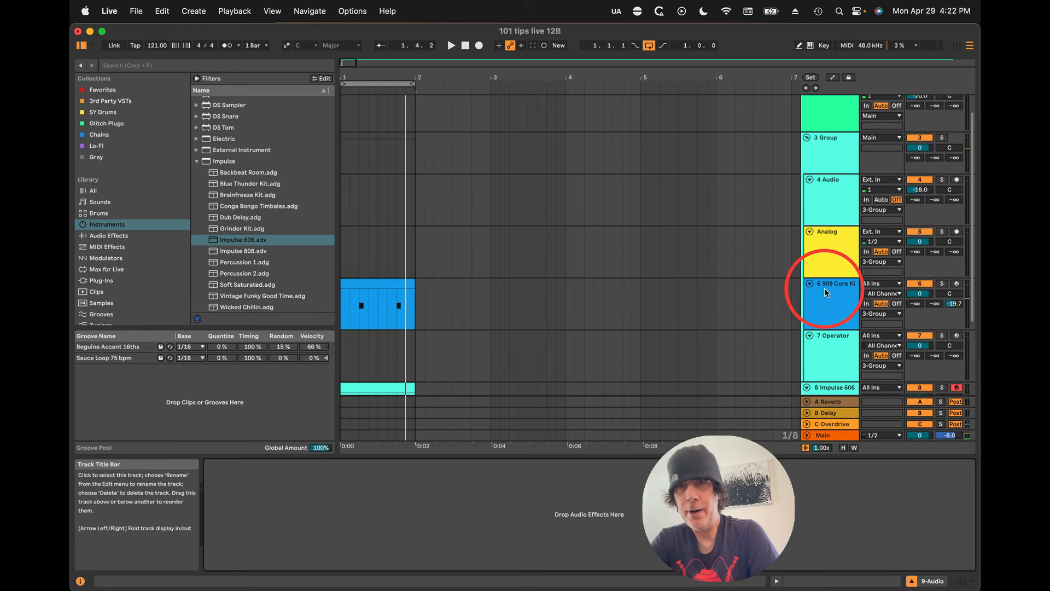
pyautogui.scroll(-1, 868, 330)
pyautogui.scroll(-3, 867, 330)
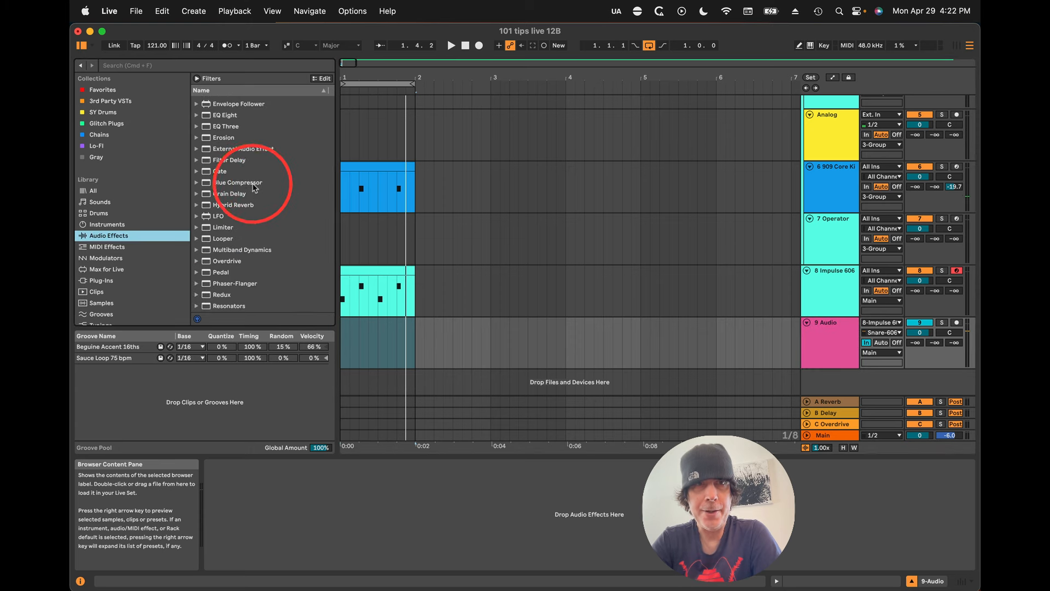
pyautogui.scroll(5, 254, 188)
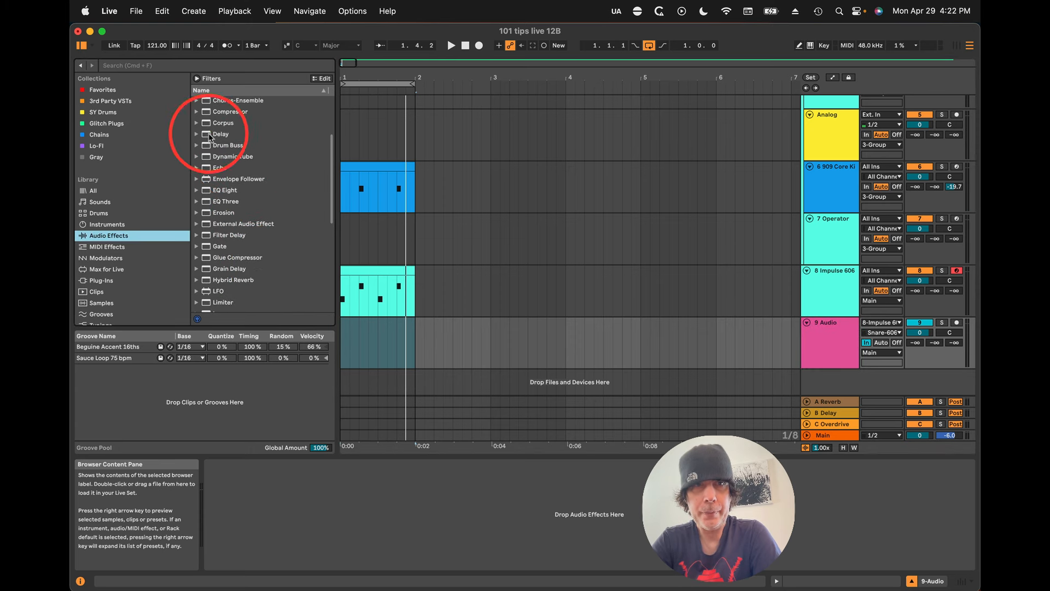
pyautogui.moveTo(210, 137); pyautogui.dragTo(397, 343)
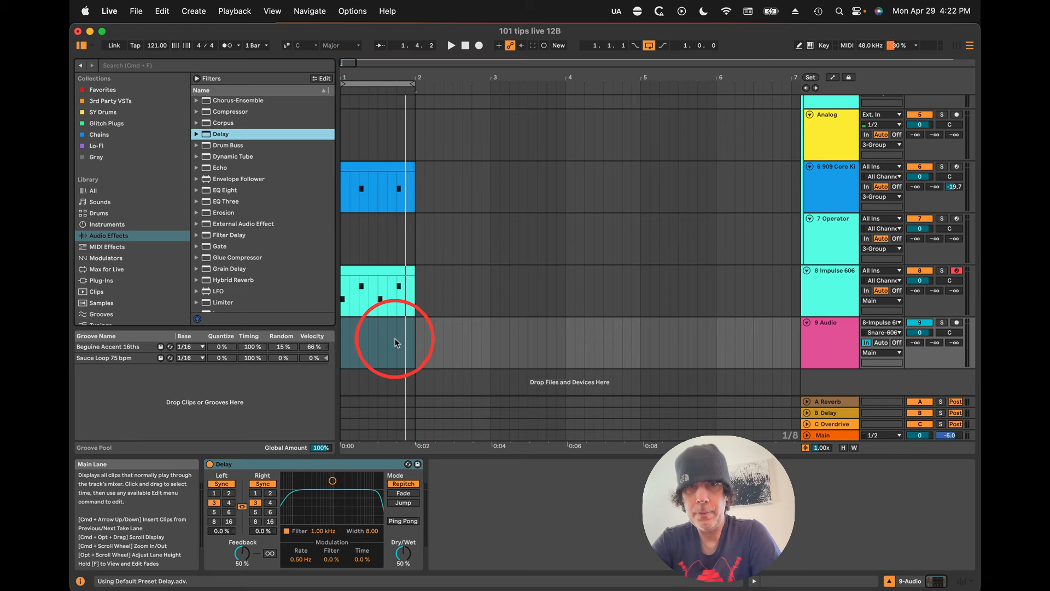
pyautogui.press('space')
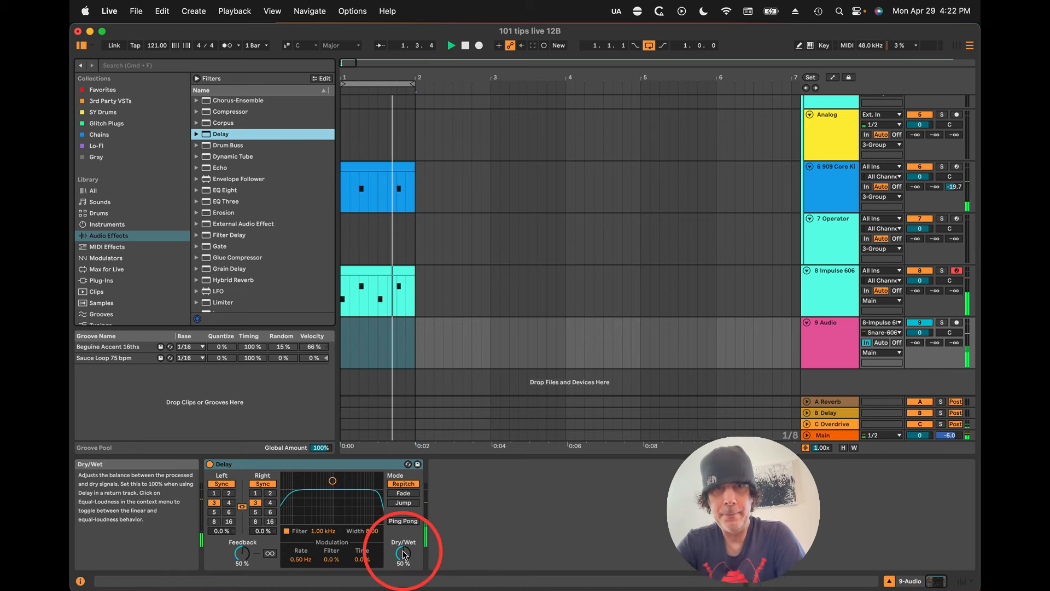
pyautogui.press('space')
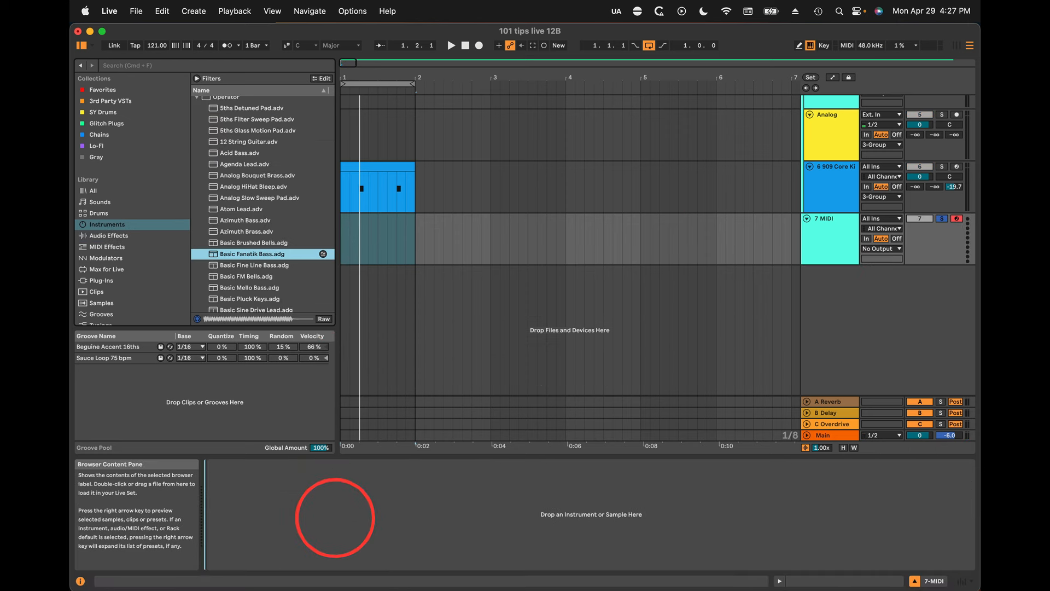
# Step: Load the Basic Fanatik Bass preset onto the 7 MIDI track, then show and hide the rack's devices and toggle its macro controls
pyautogui.moveTo(335, 517); pyautogui.dragTo(335, 517)
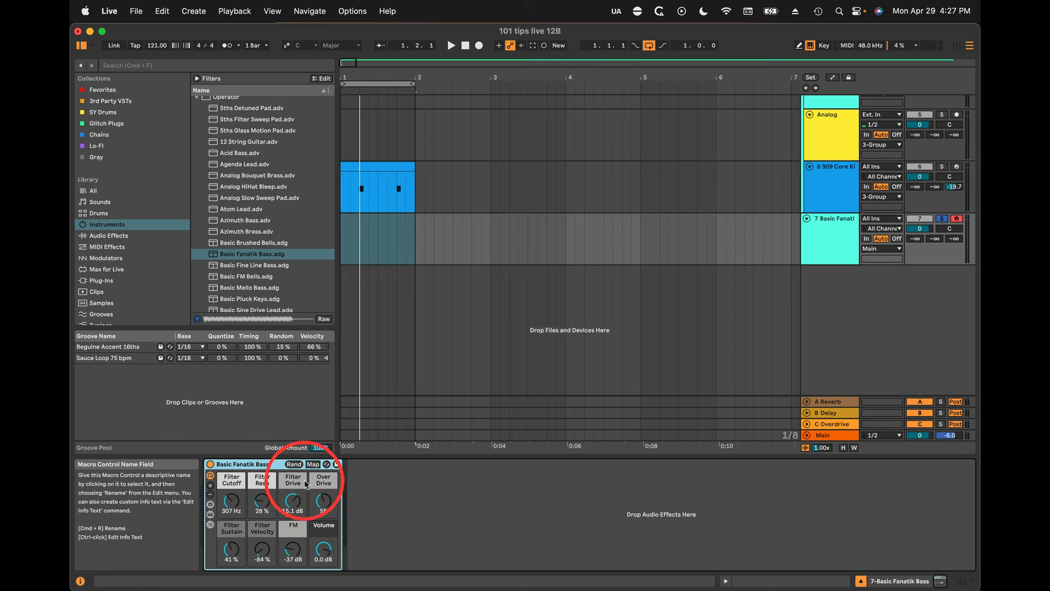
pyautogui.click(210, 515)
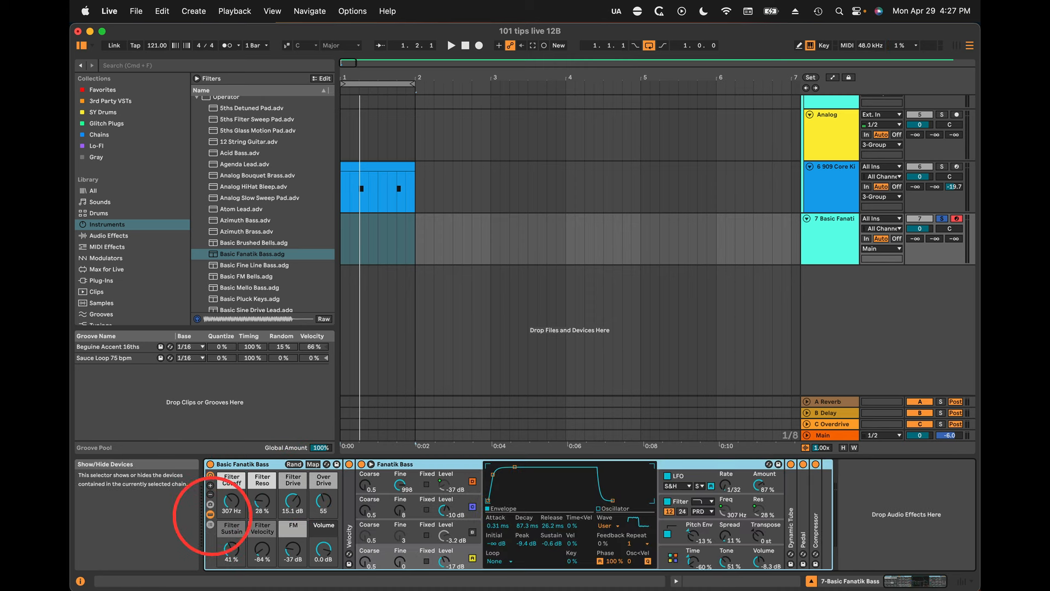
pyautogui.click(210, 514)
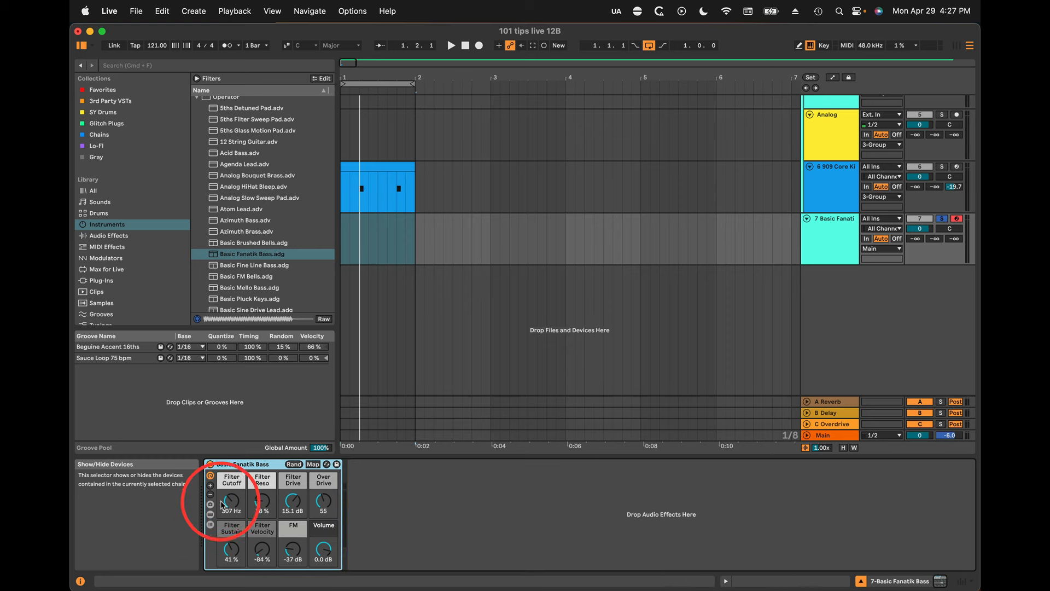
pyautogui.click(210, 476)
pyautogui.click(210, 475)
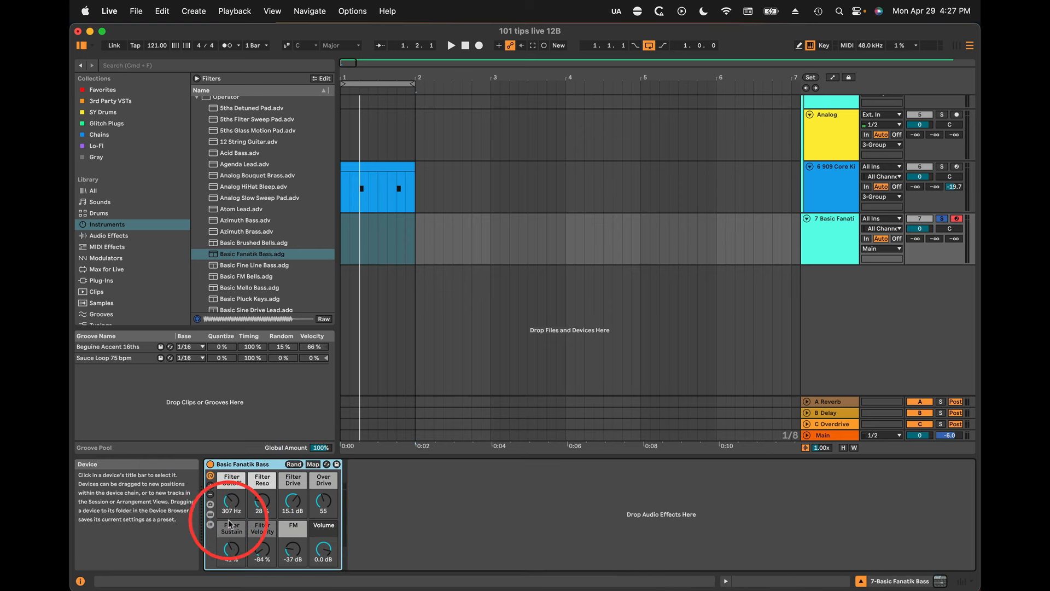
# Step: Show the bass rack's devices and macro variations, then limit the Filter Cutoff macro mapping to 260 Hz minimum and 10.1 kHz maximum
pyautogui.click(210, 514)
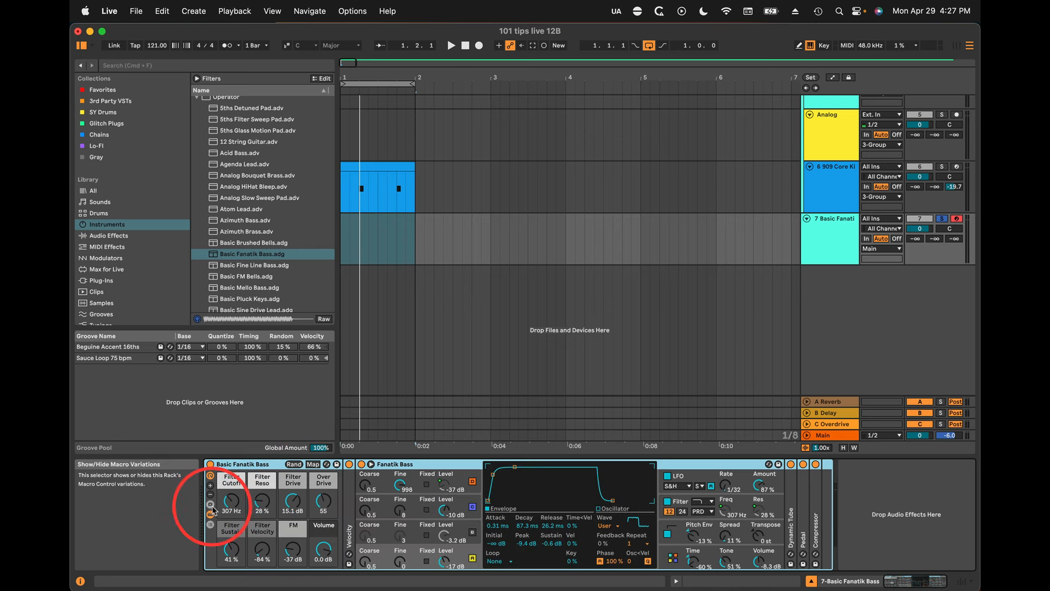
pyautogui.click(210, 504)
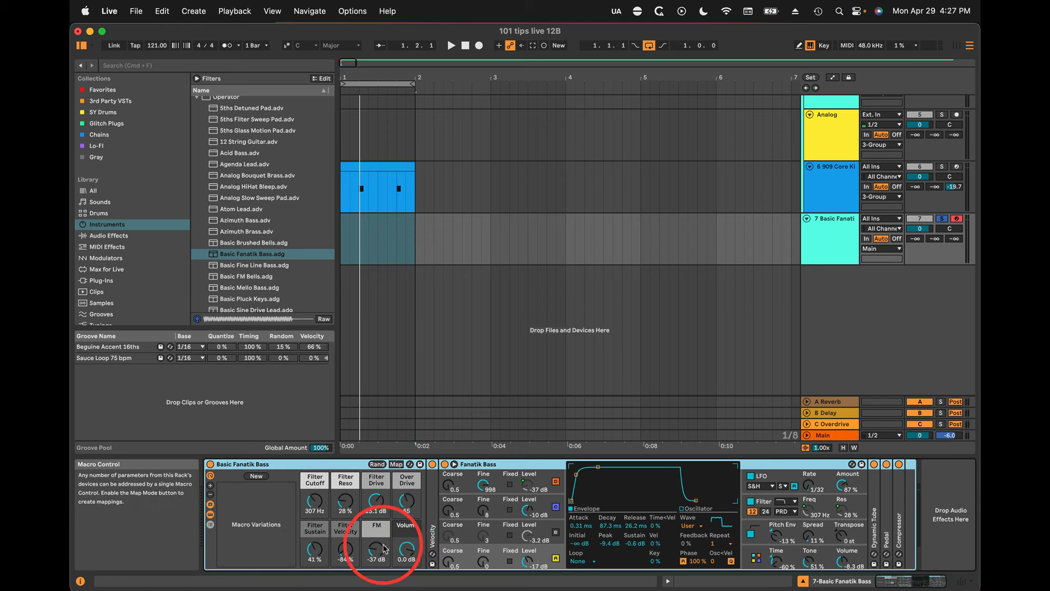
pyautogui.click(396, 464)
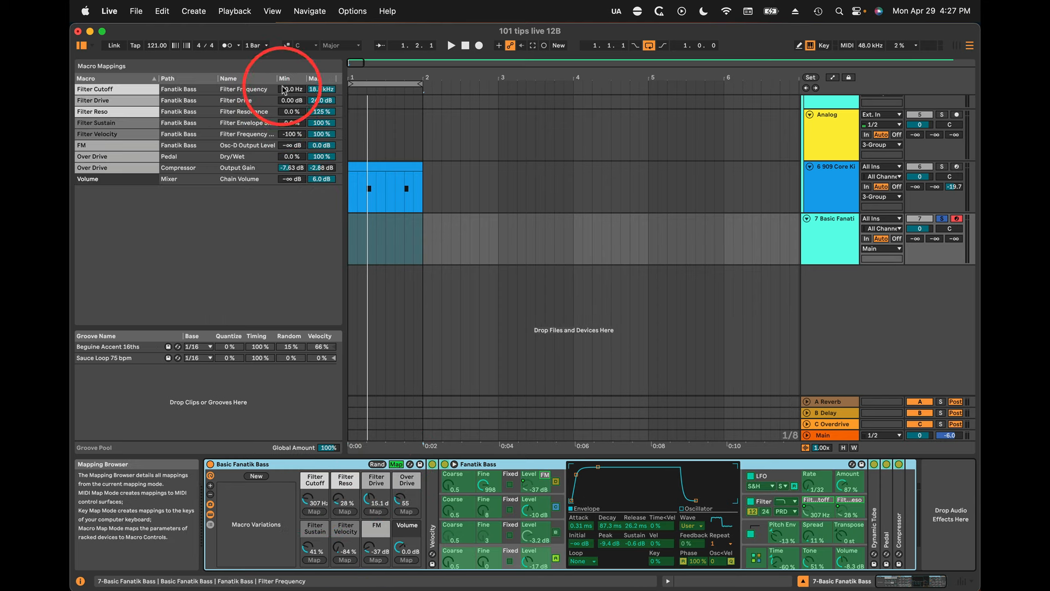
pyautogui.click(318, 94)
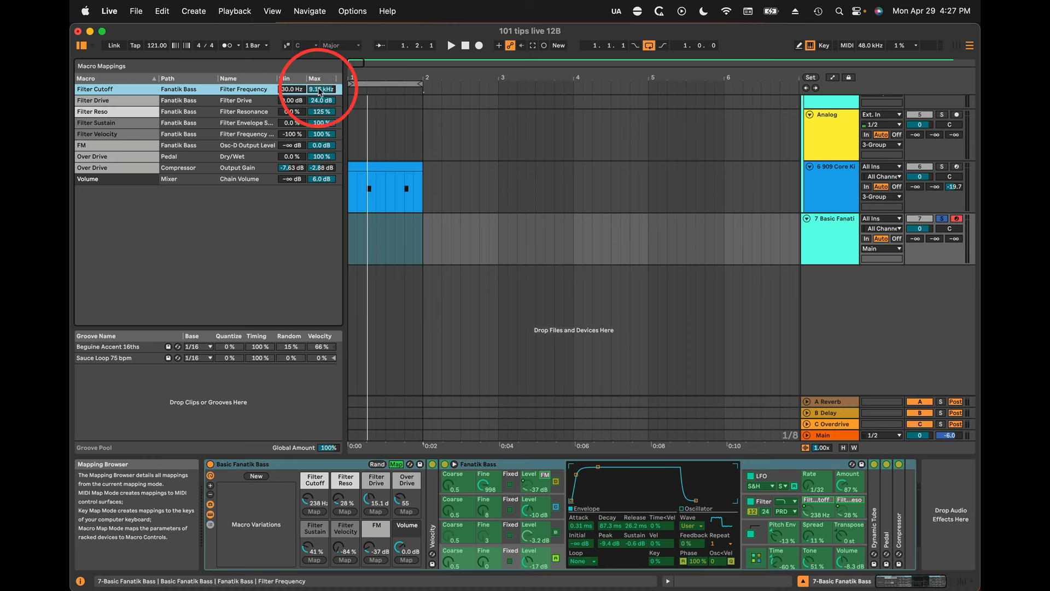
pyautogui.moveTo(320, 91); pyautogui.dragTo(291, 87)
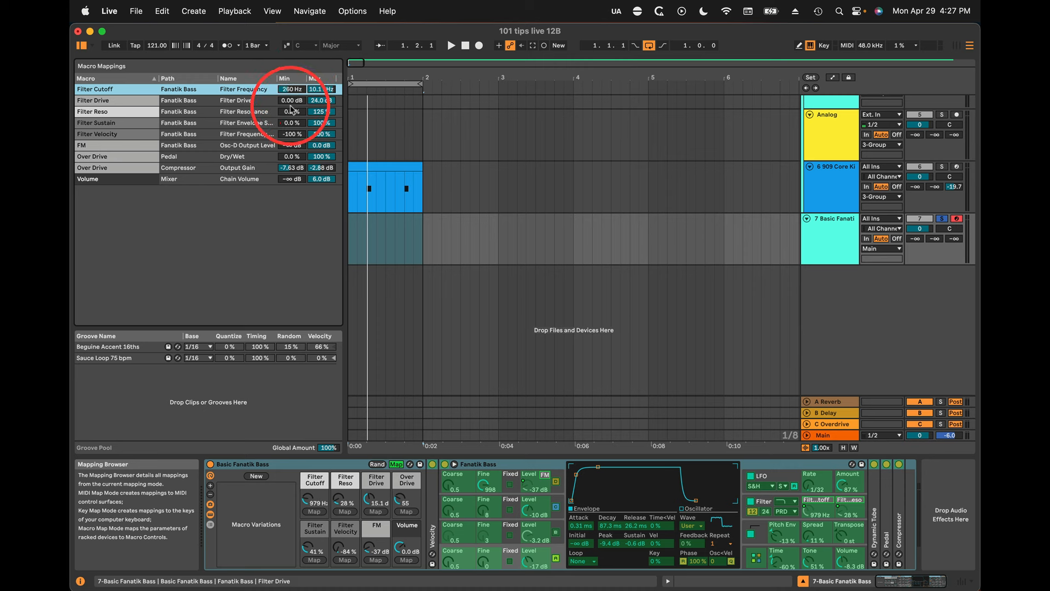
# Step: Lower the Filter Drive macro's maximum to 15.6 dB, reduce the Filter Reso maximum and leave macro mapping
pyautogui.click(316, 100)
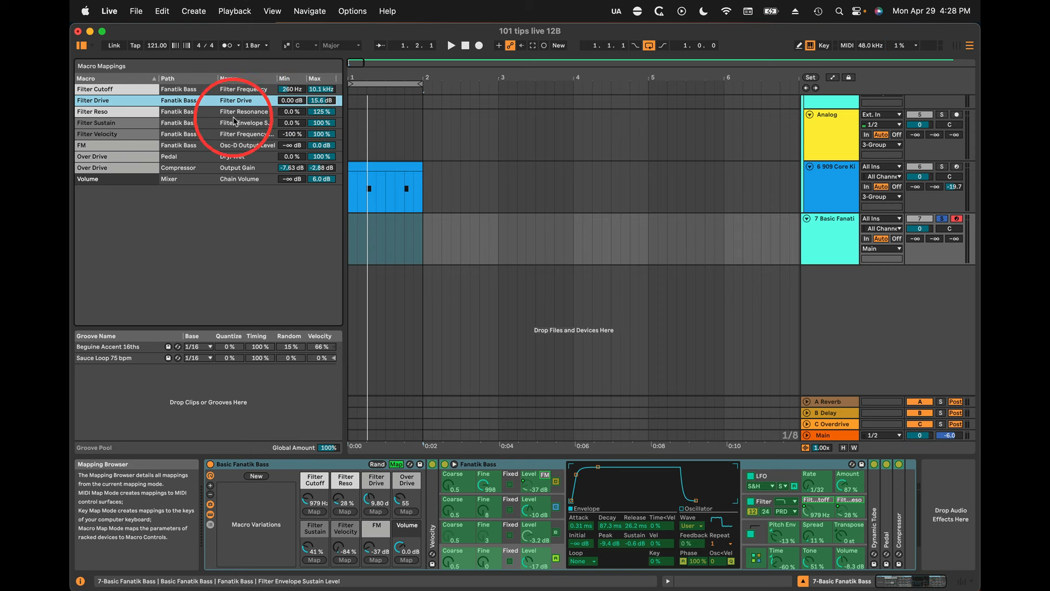
pyautogui.moveTo(320, 112); pyautogui.dragTo(322, 115)
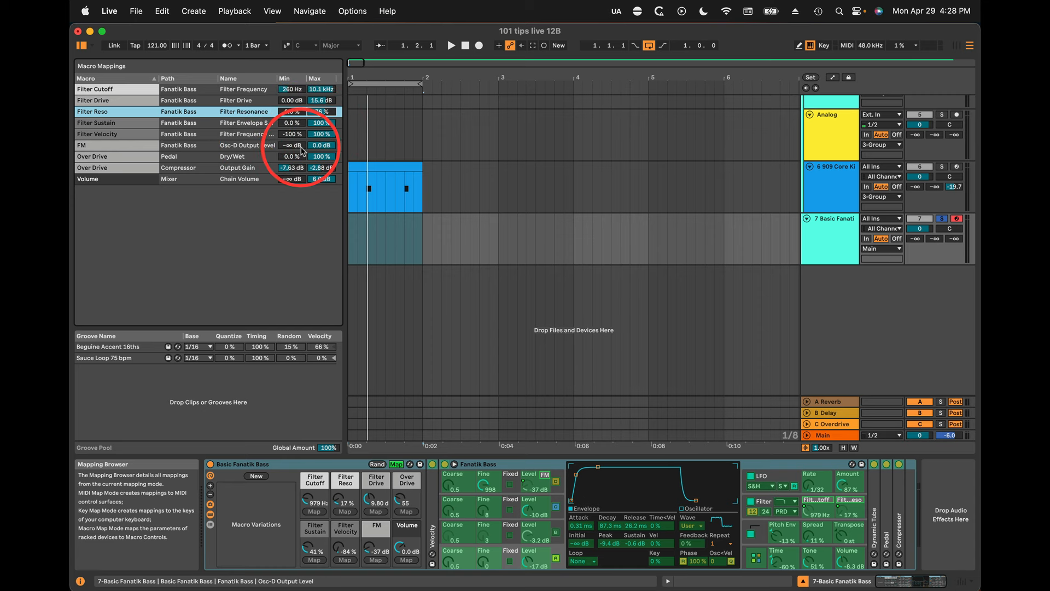
pyautogui.click(351, 464)
pyautogui.click(396, 464)
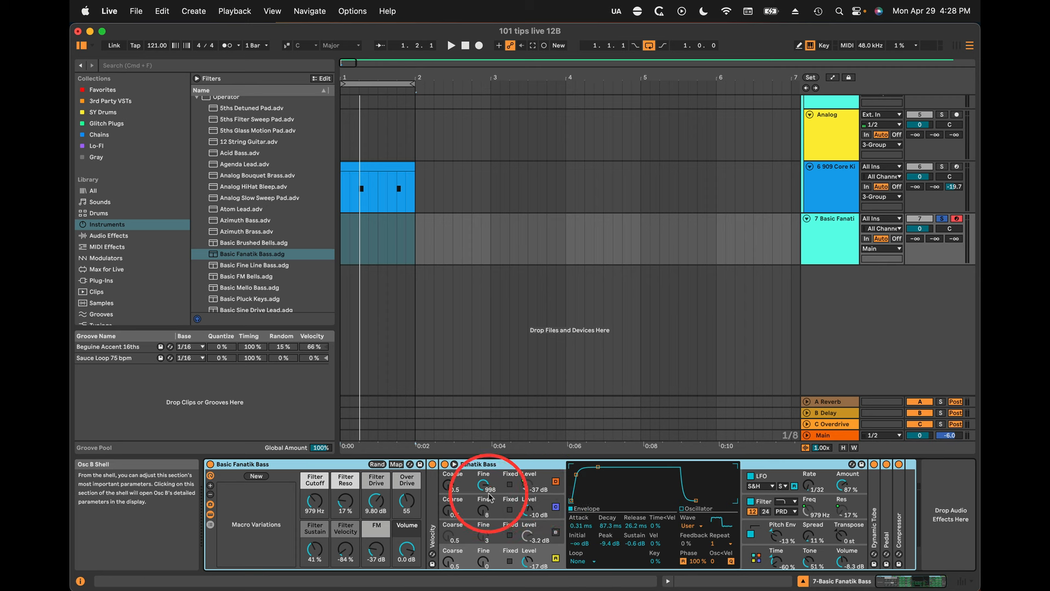
# Step: Randomize the Basic Fanatik Bass macros several times while auditioning notes and store the settings as a macro variation
pyautogui.press('s')
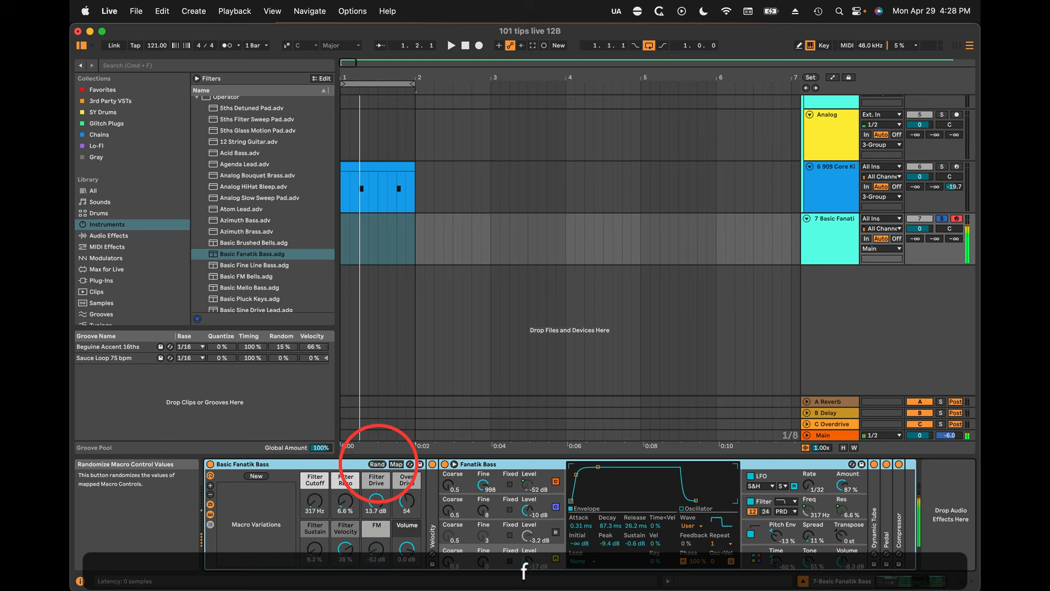
pyautogui.click(377, 464)
pyautogui.press('d')
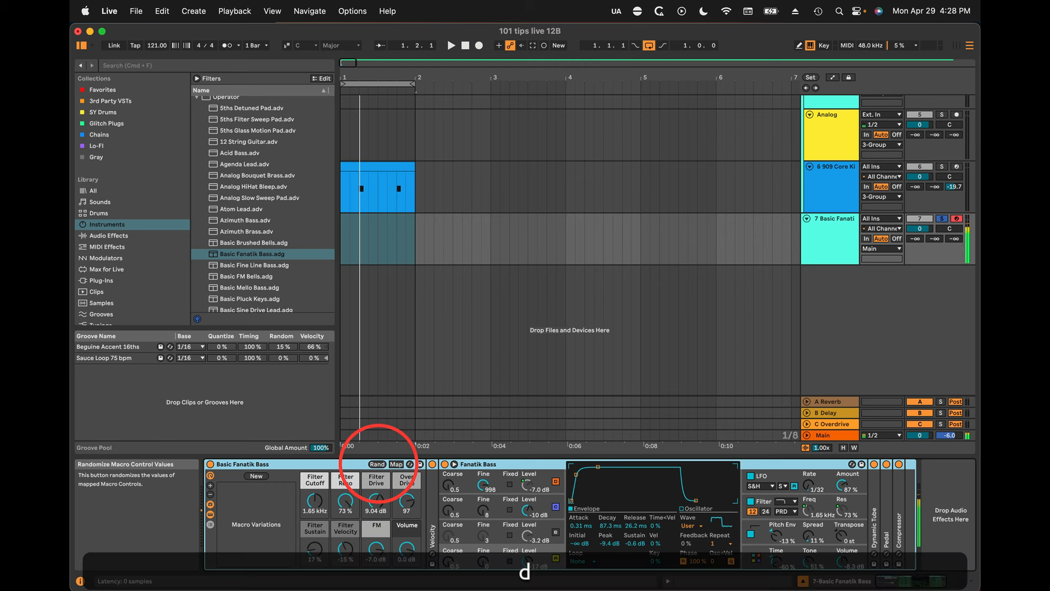
pyautogui.click(377, 463)
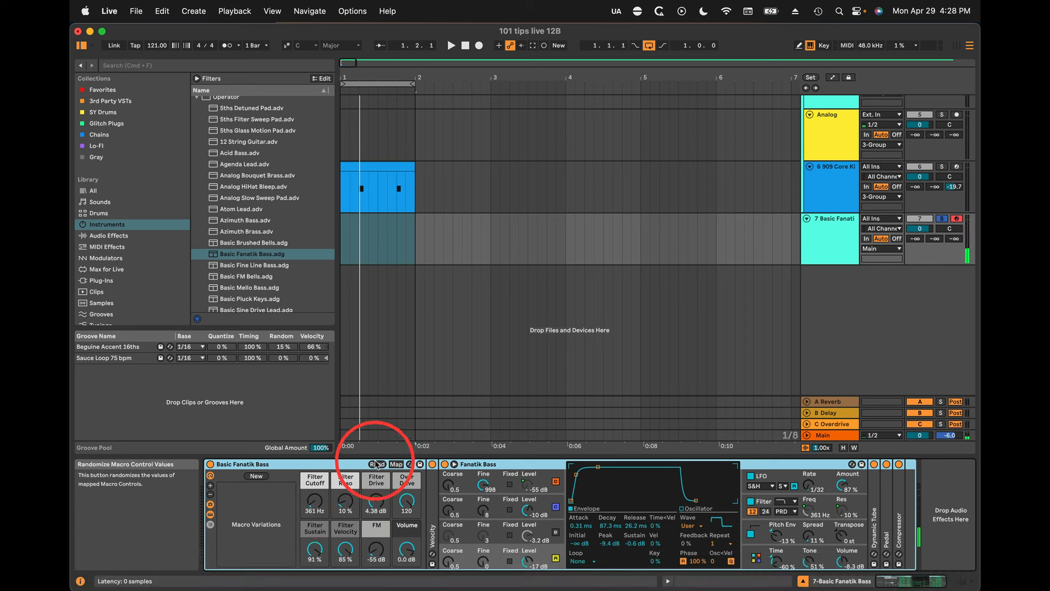
pyautogui.click(257, 476)
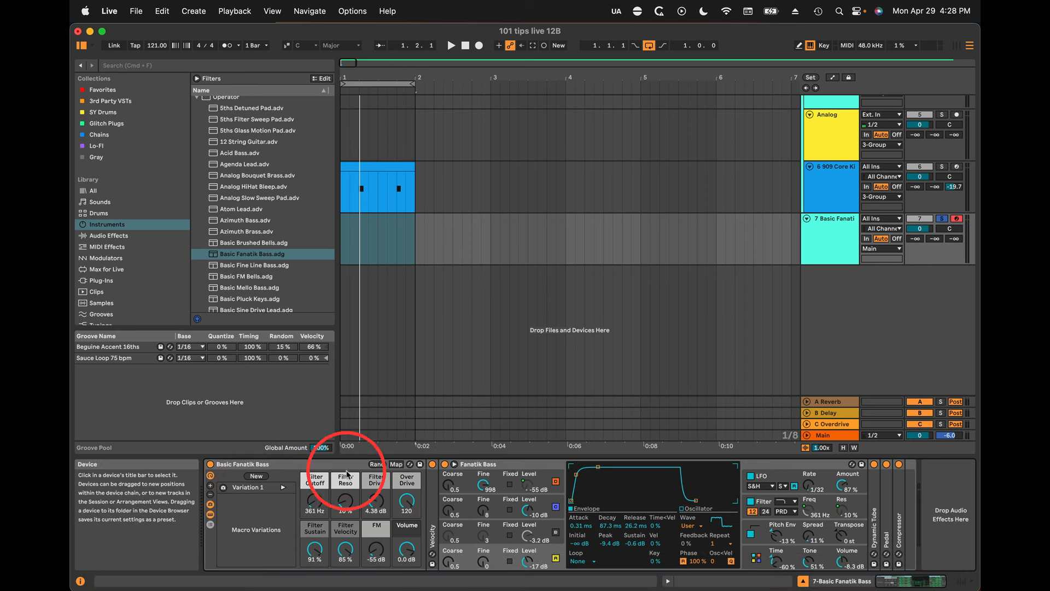
# Step: Randomize the bass rack's macros again while playing notes and store further macro variations
pyautogui.press('s')
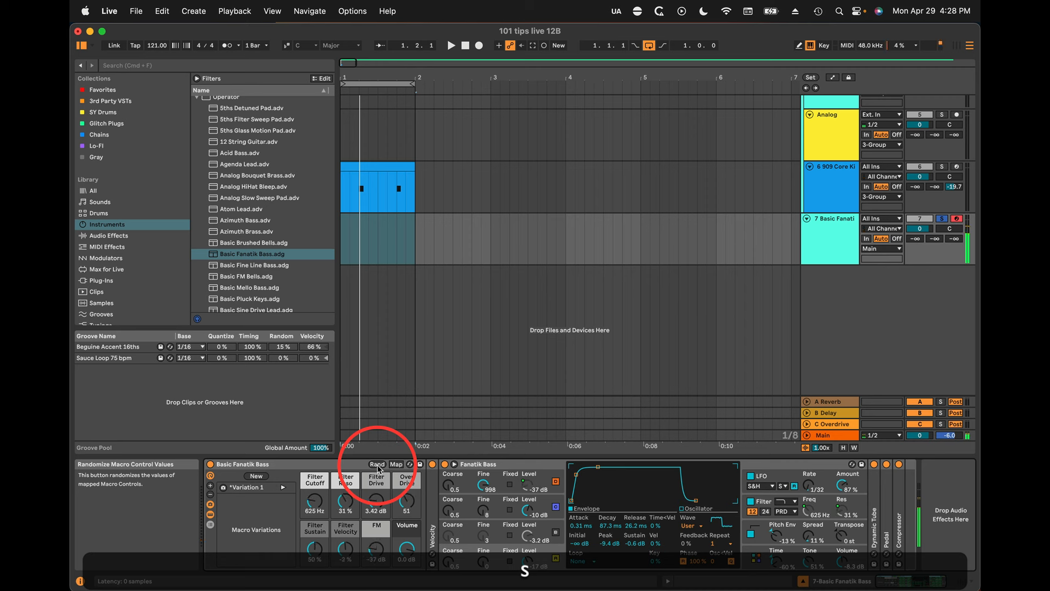
pyautogui.click(377, 465)
pyautogui.press('s')
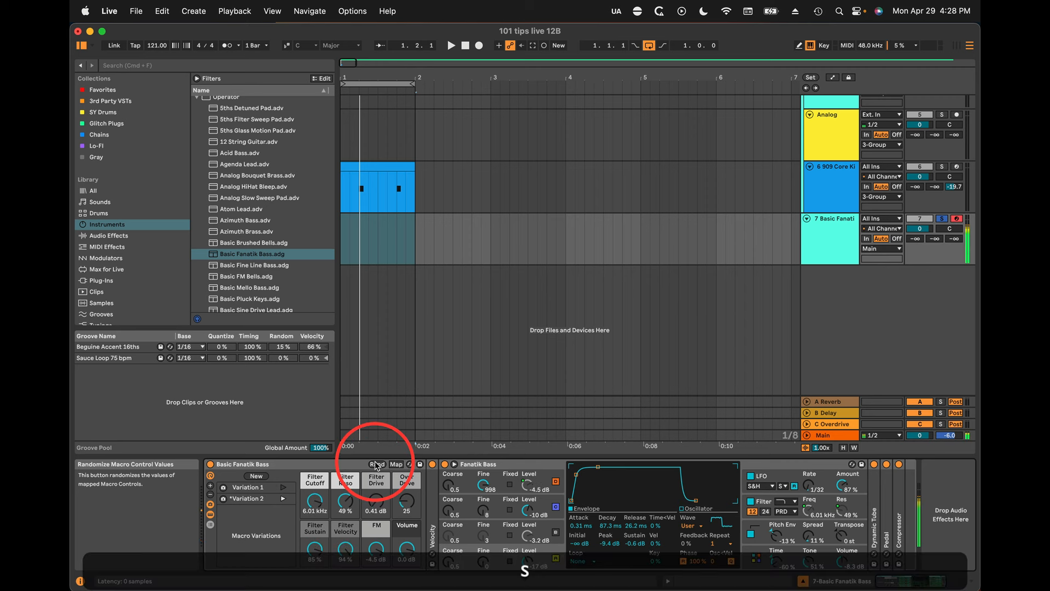
pyautogui.click(256, 476)
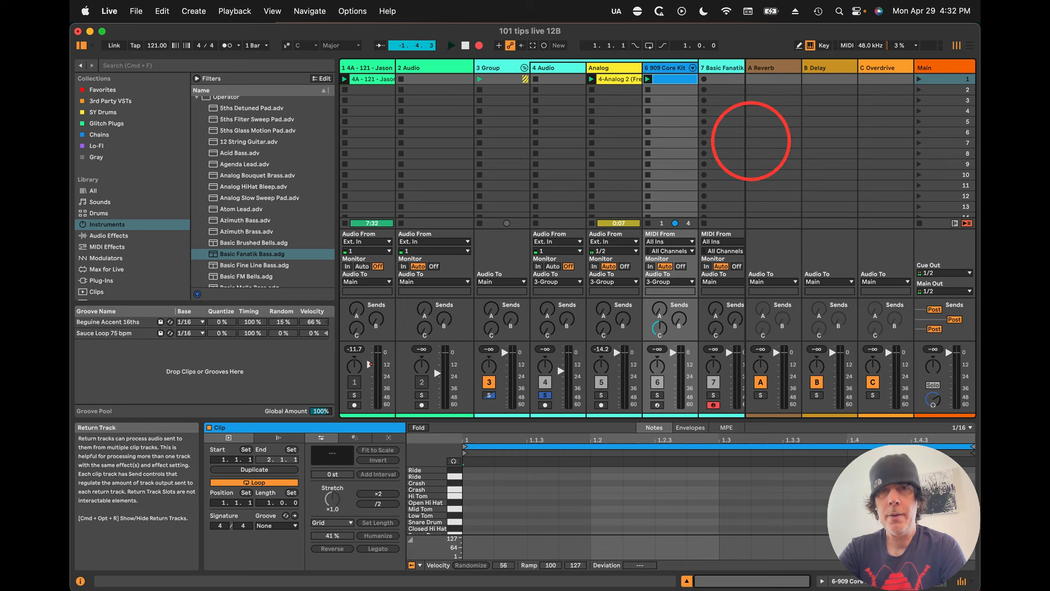
# Step: Launch scene 1 while recording into the Arrangement, stop the recording and return all tracks to Arrangement playback
pyautogui.click(918, 79)
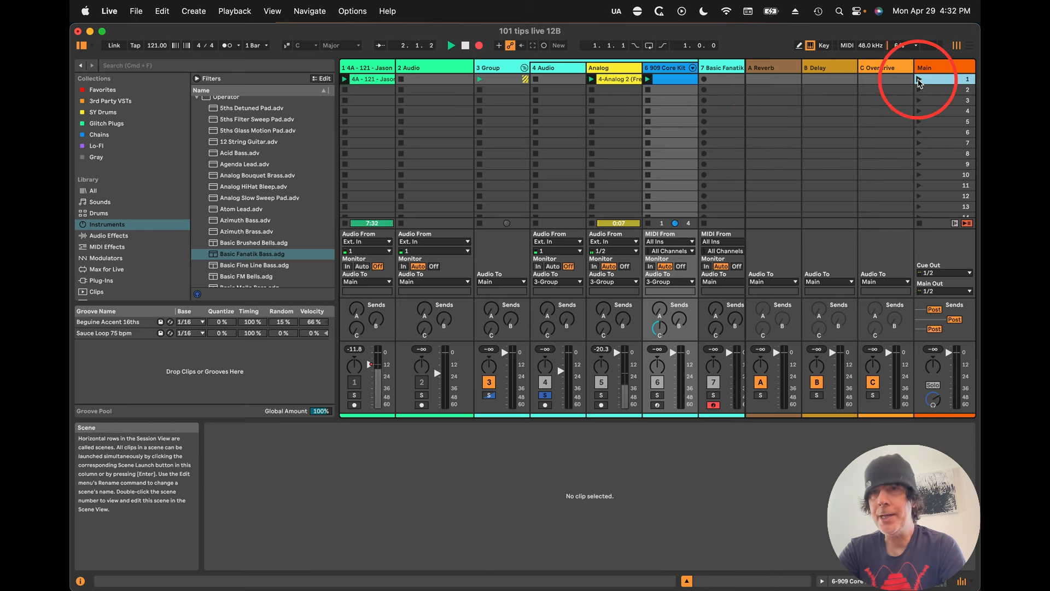
pyautogui.press('Tab')
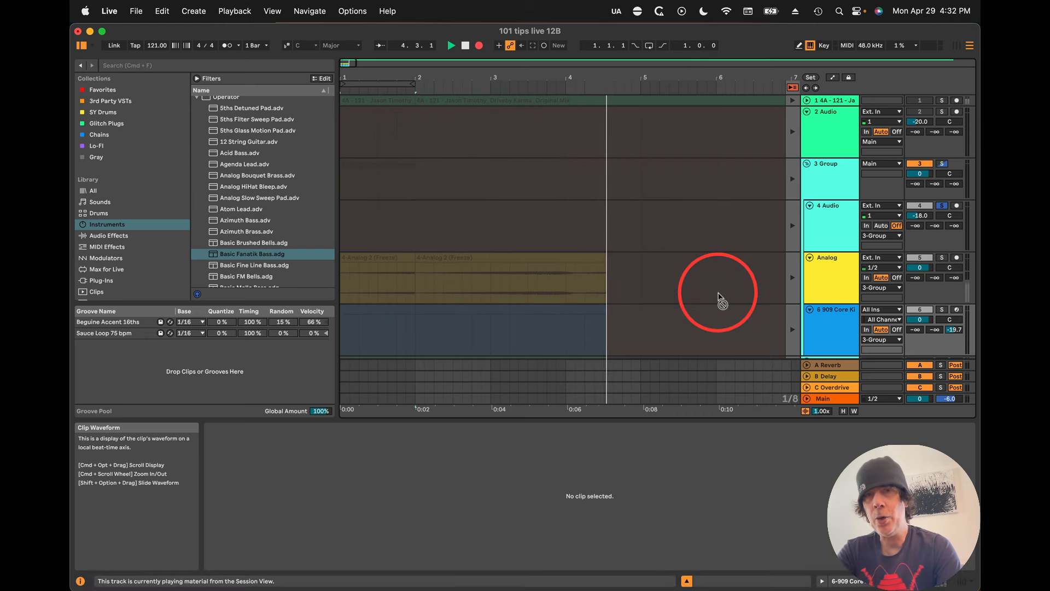
pyautogui.press('space')
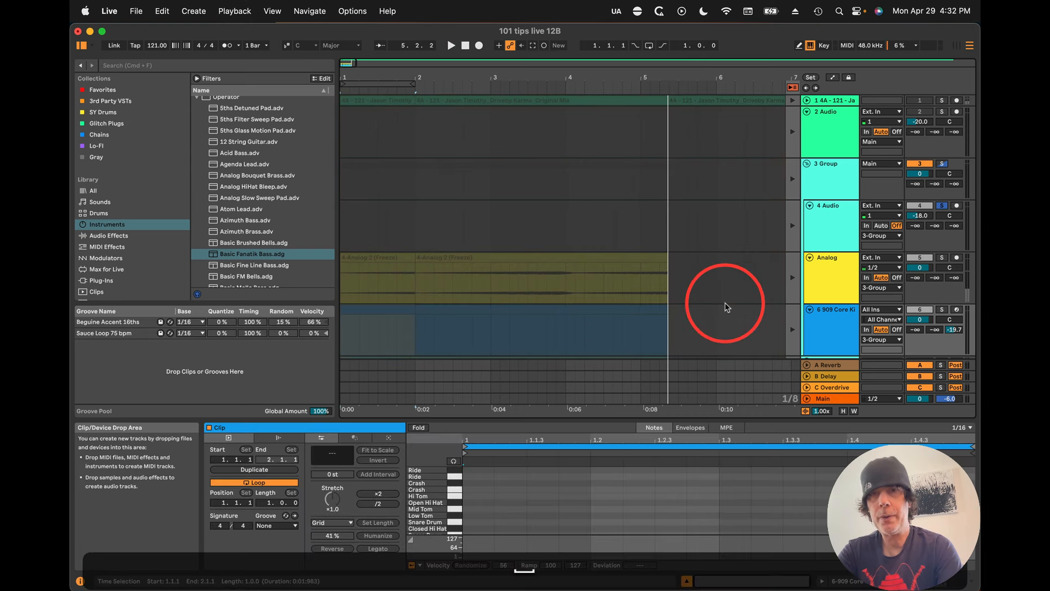
pyautogui.click(792, 88)
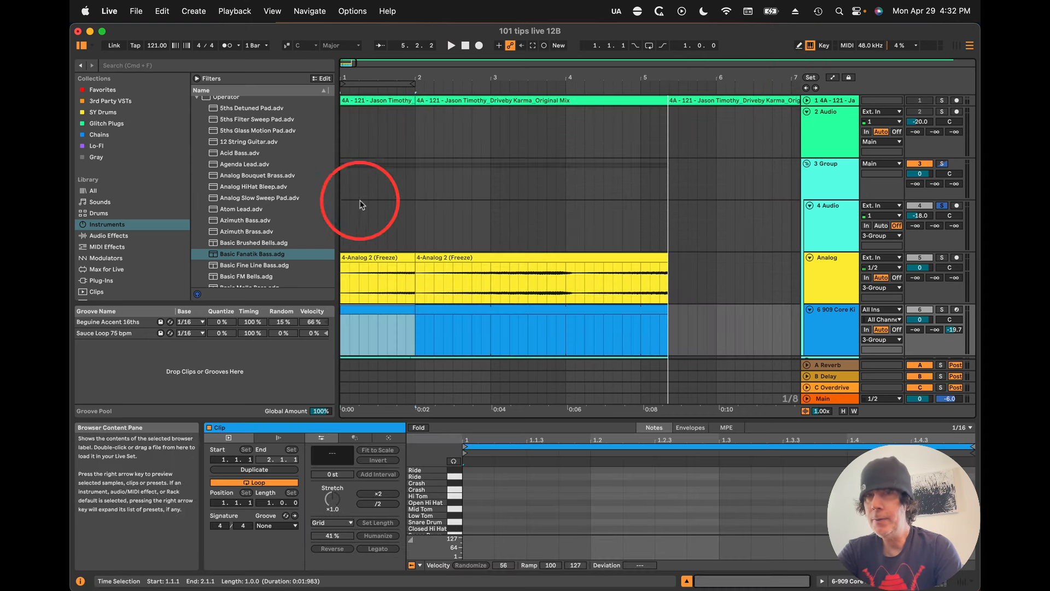
pyautogui.scroll(-3, 616, 325)
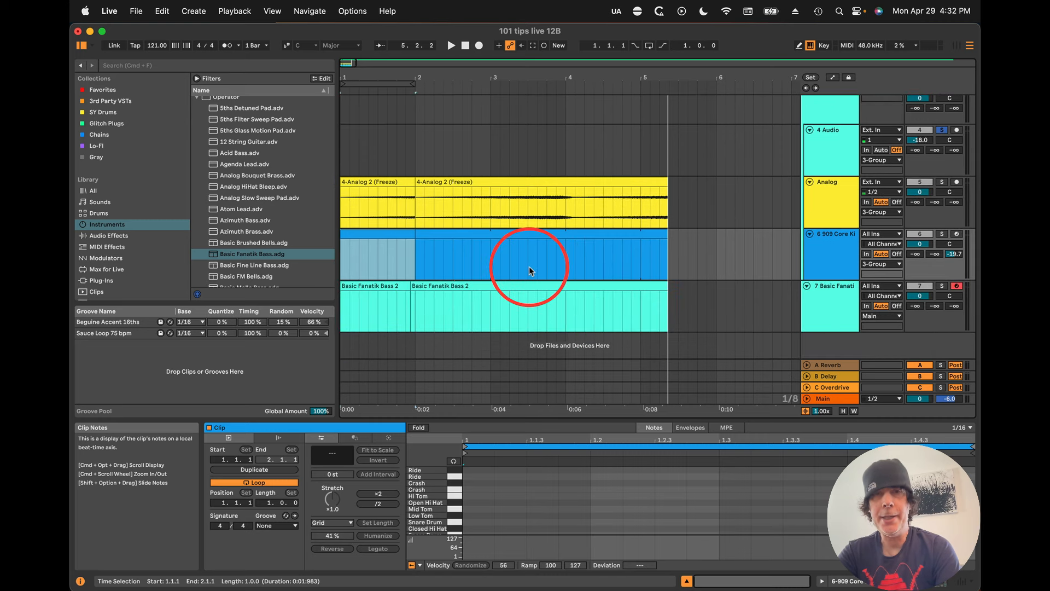
pyautogui.click(332, 498)
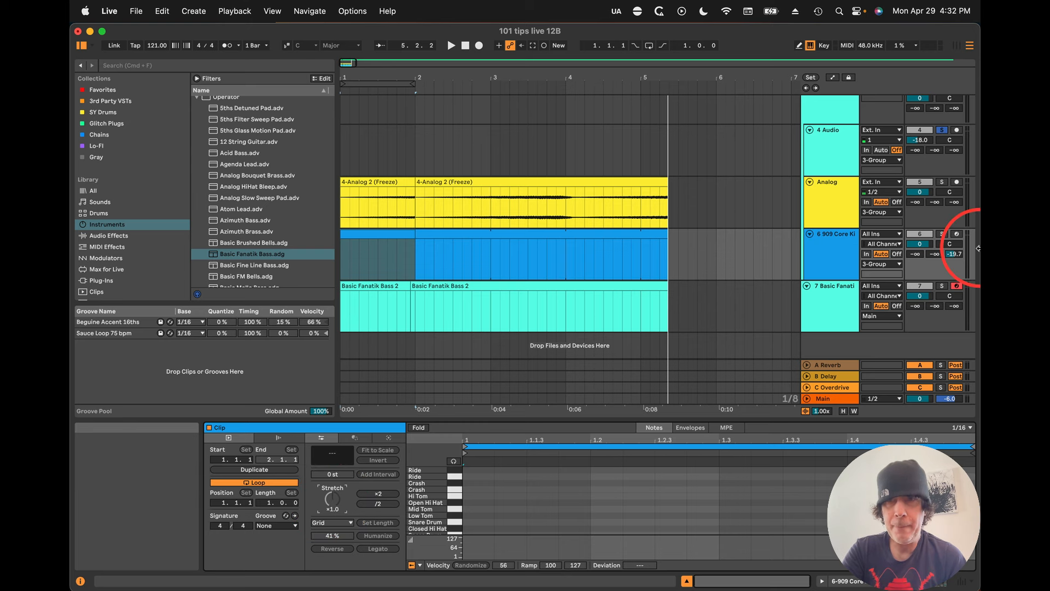
pyautogui.click(949, 296)
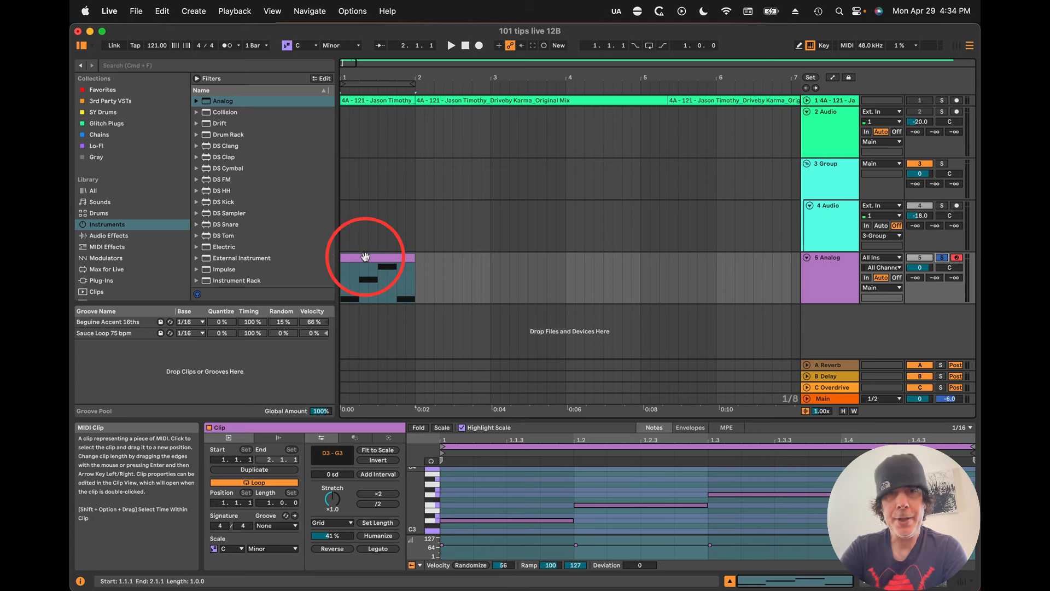
# Step: Loop the one-bar MIDI clip on the 5 Analog track, play it and stop playback
pyautogui.click(365, 256)
pyautogui.press('super+l')
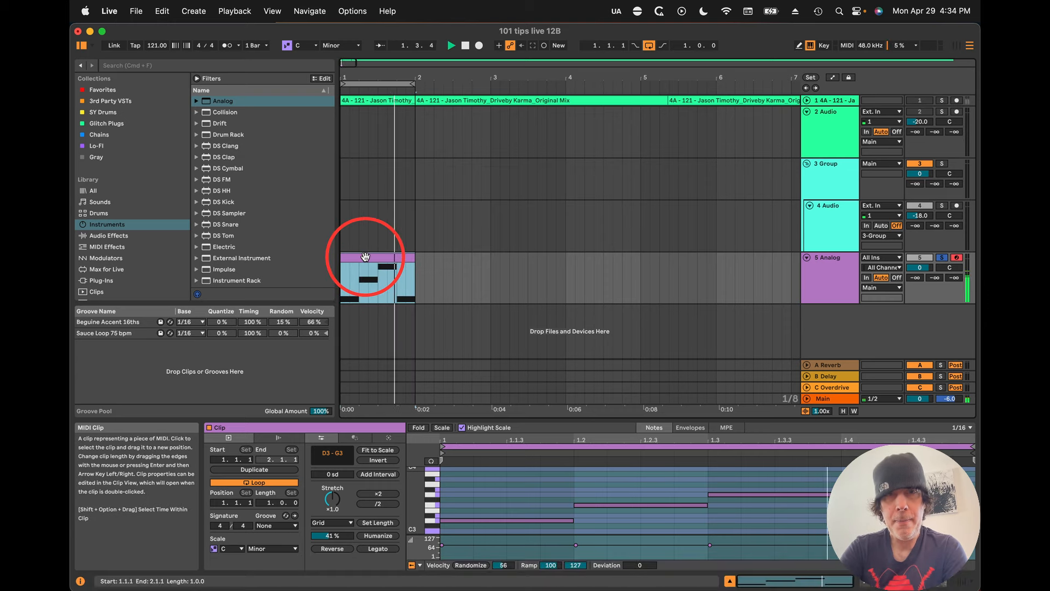
pyautogui.press('space')
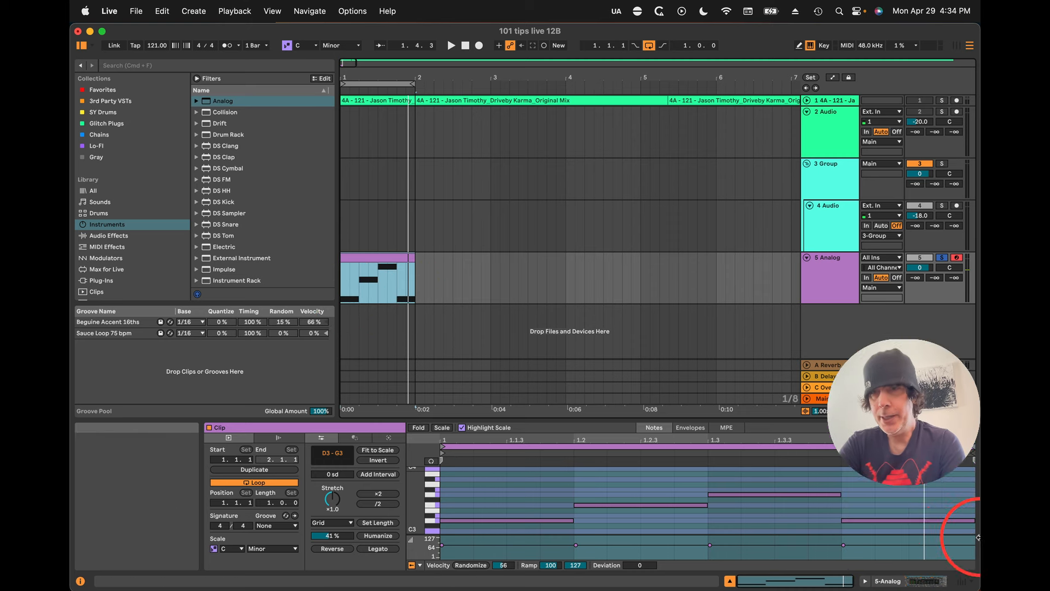
# Step: Extend the clip's last D3 note past the clip end to 2.1.2
pyautogui.click(937, 440)
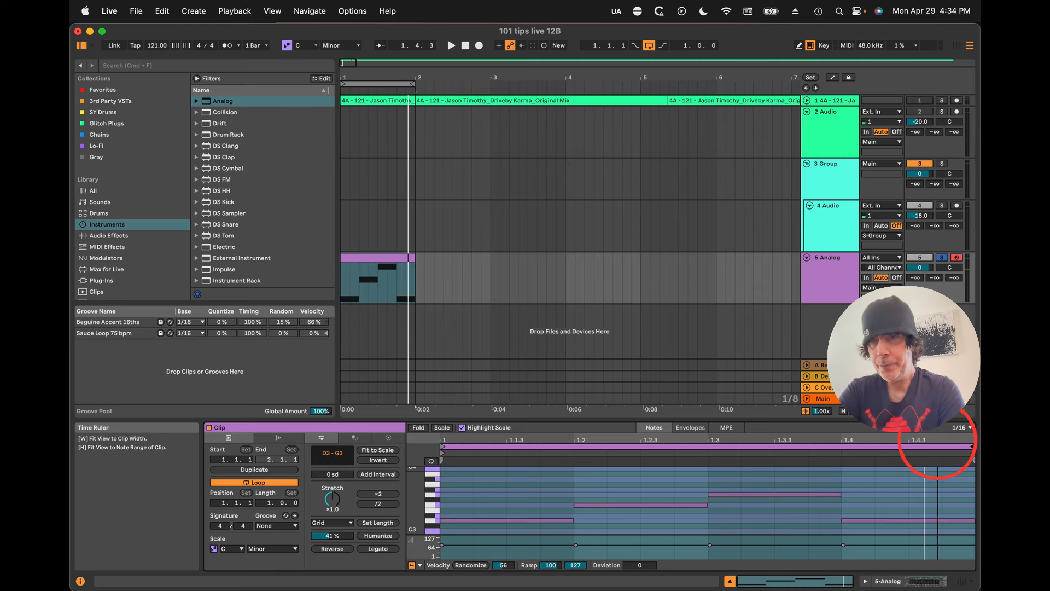
pyautogui.click(972, 520)
pyautogui.moveTo(974, 520); pyautogui.dragTo(978, 520)
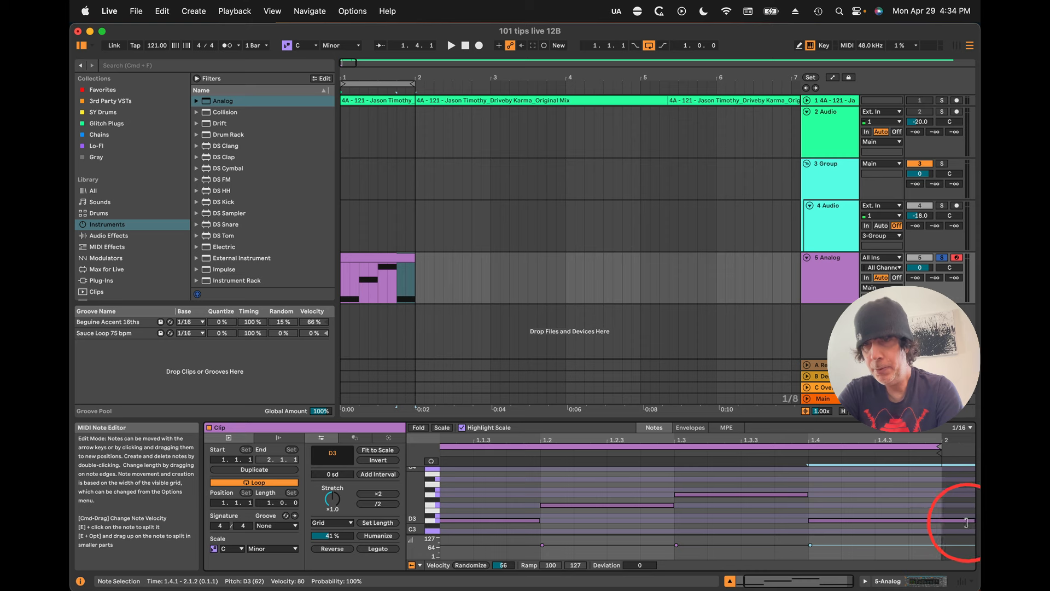
pyautogui.click(364, 274)
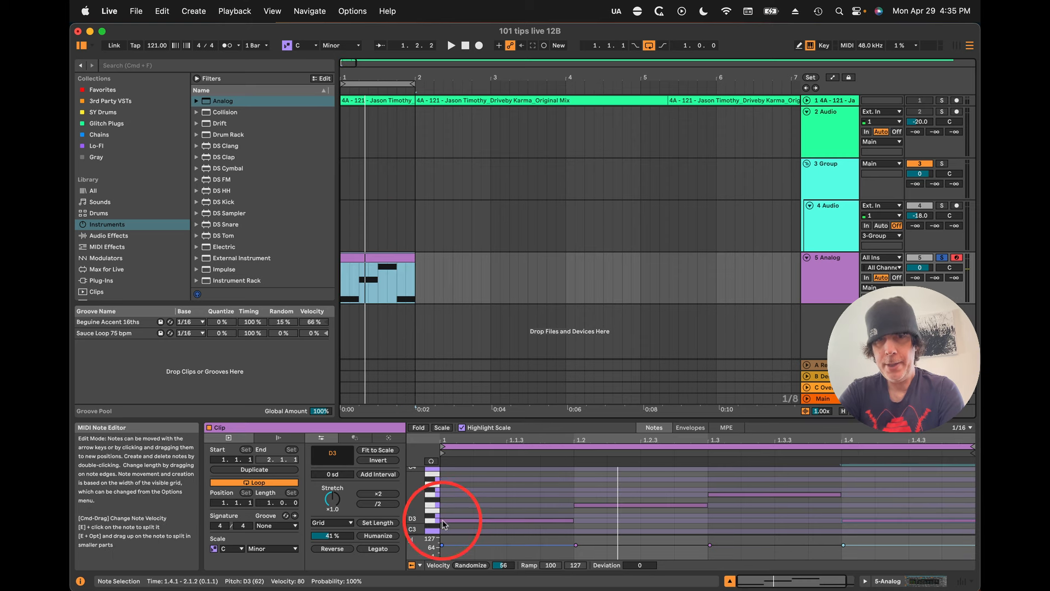
# Step: Extend the first D3 note to begin before the clip start at -1.4.4, then select the clip and play it
pyautogui.moveTo(439, 520); pyautogui.dragTo(449, 520)
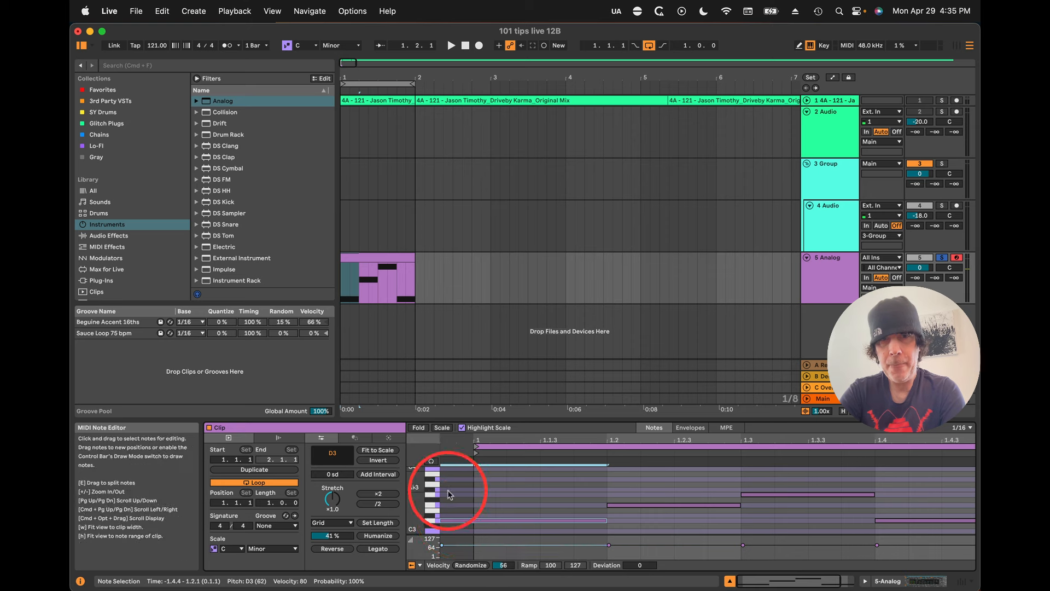
pyautogui.click(377, 267)
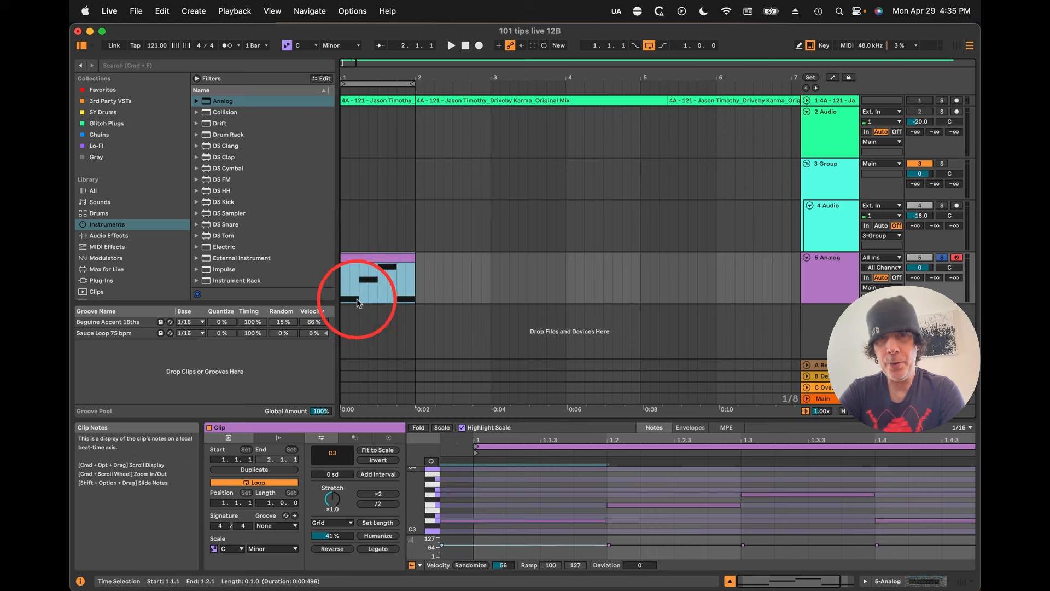
pyautogui.press('space')
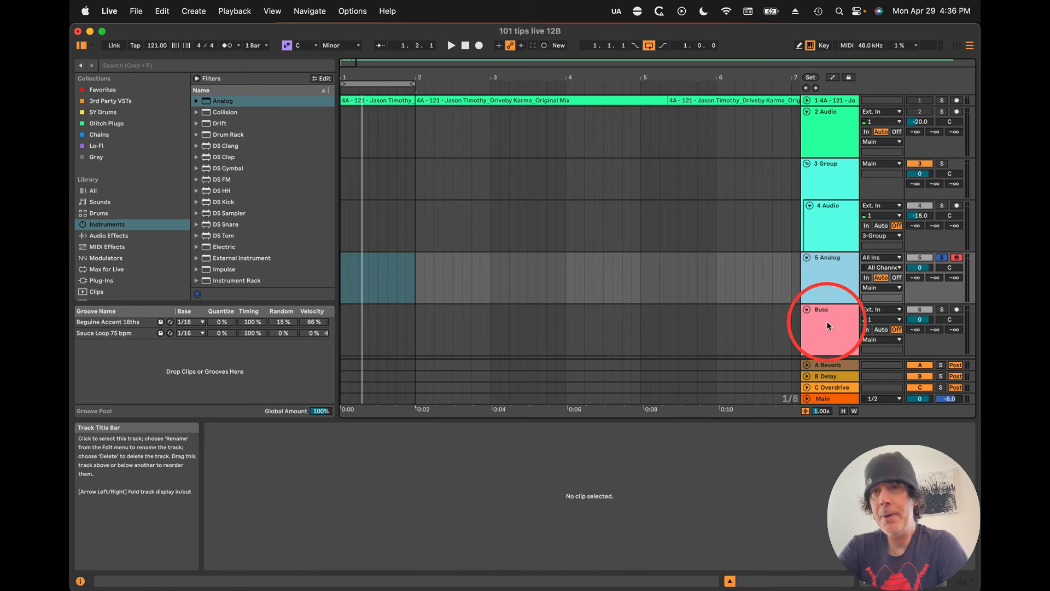
# Step: Route the 5 Analog track's output to the Buss track
pyautogui.click(827, 322)
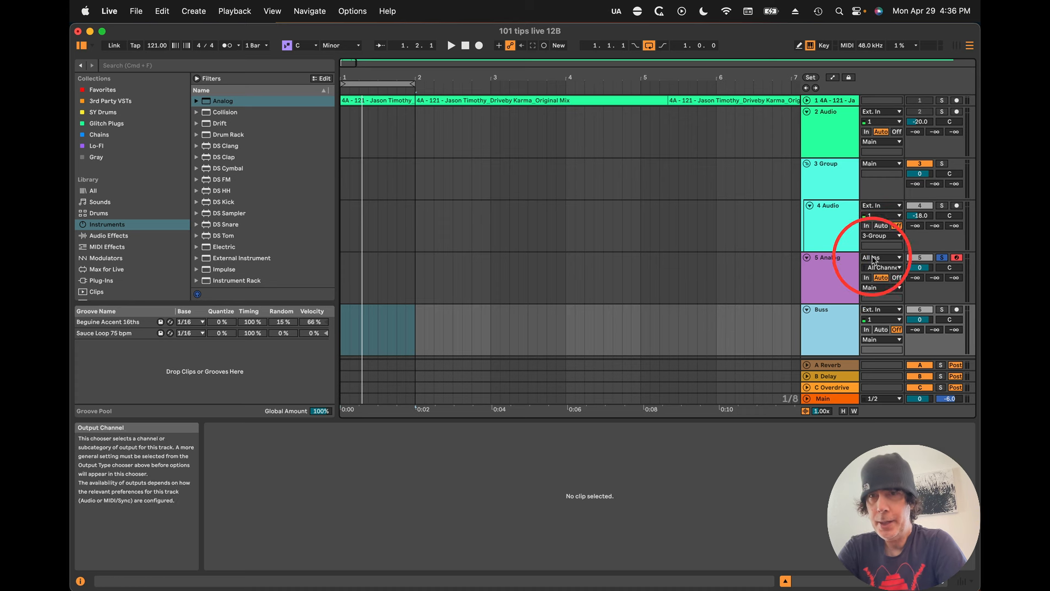
pyautogui.click(882, 287)
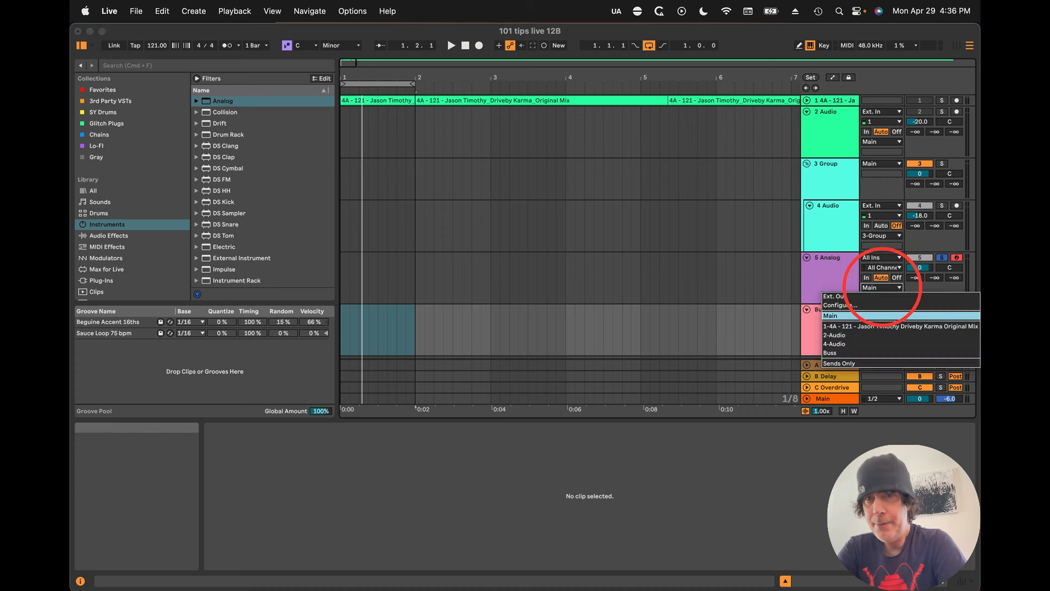
pyautogui.click(832, 352)
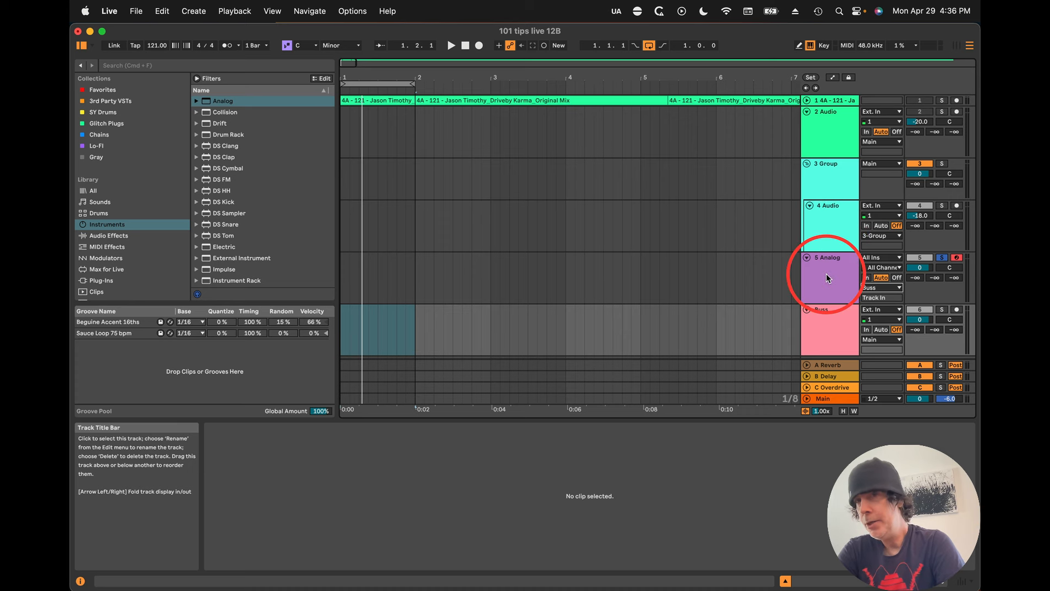
# Step: Show the input sources available for the Buss track, without choosing one
pyautogui.click(823, 168)
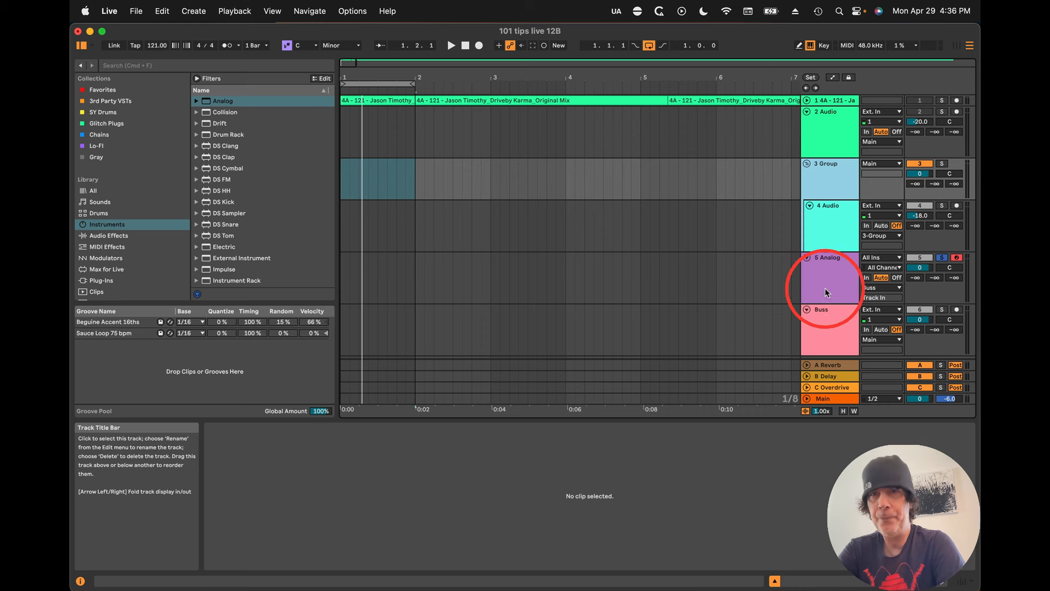
pyautogui.click(875, 310)
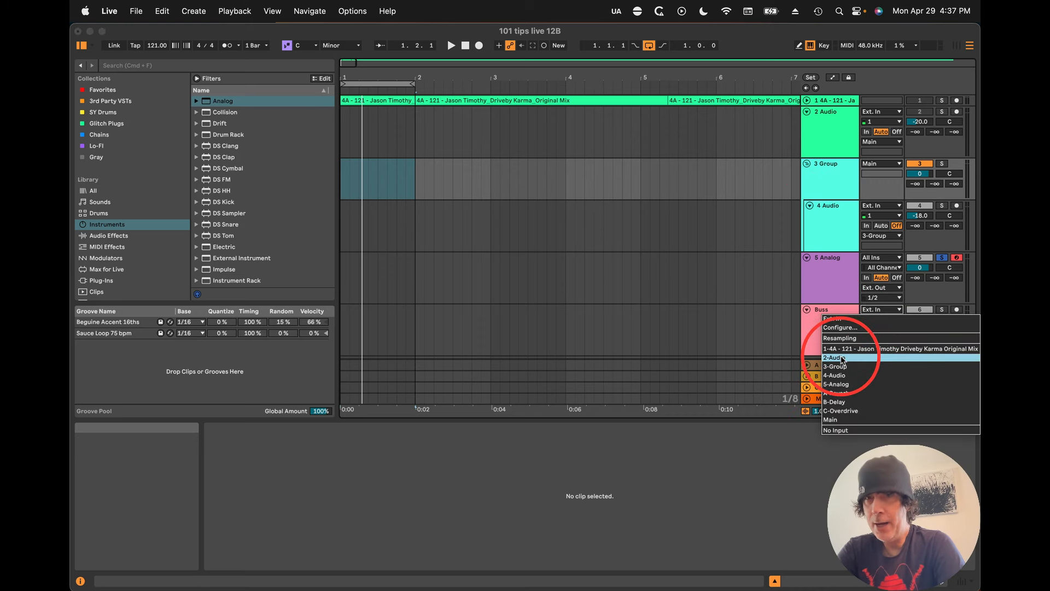
pyautogui.click(811, 326)
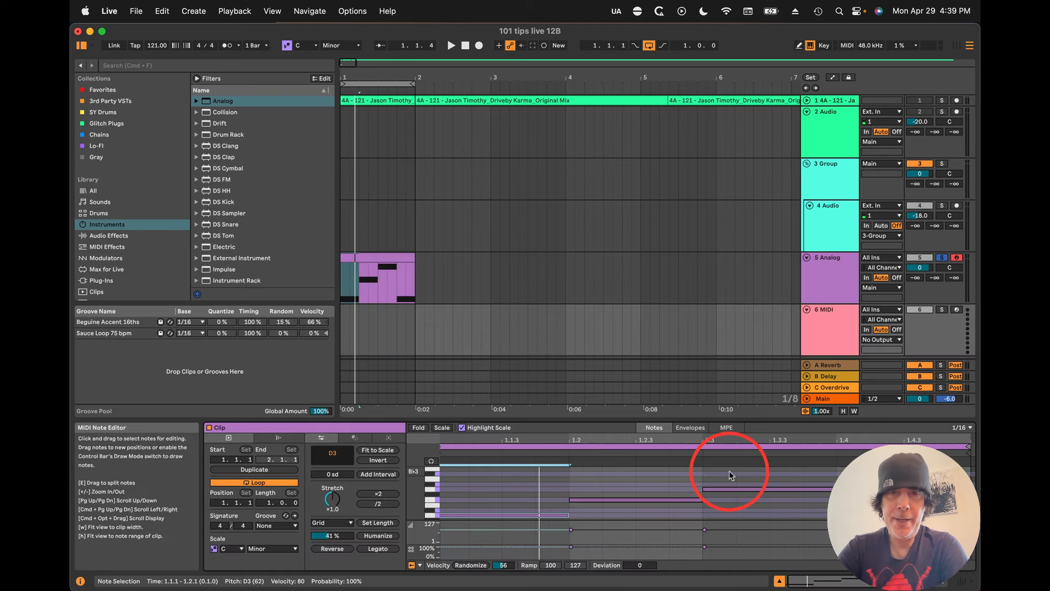
# Step: Fold the note editor to the used pitches and lower the chance of all the clip's notes
pyautogui.click(419, 427)
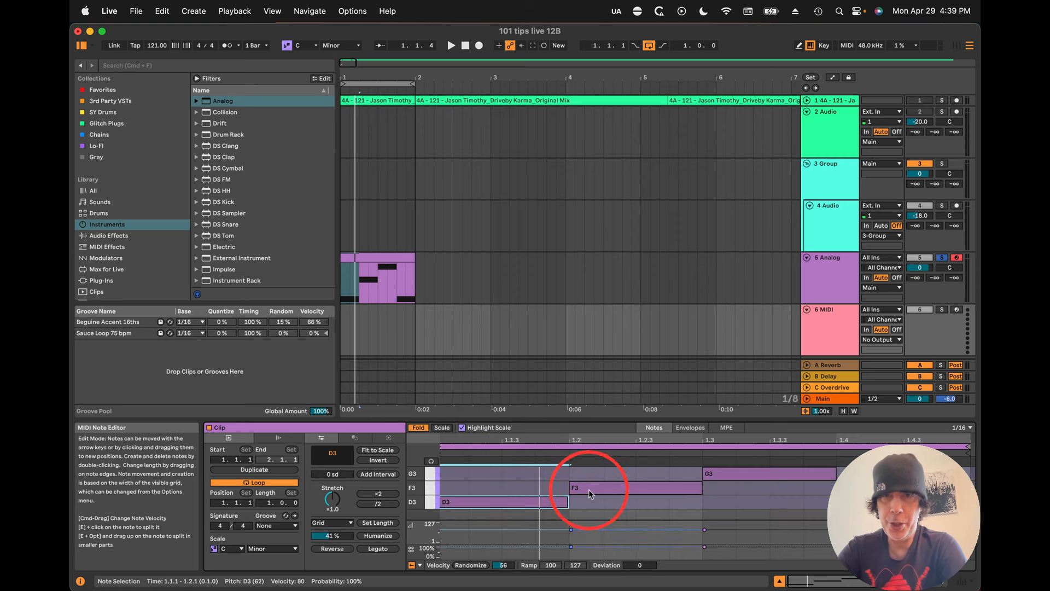
pyautogui.click(499, 472)
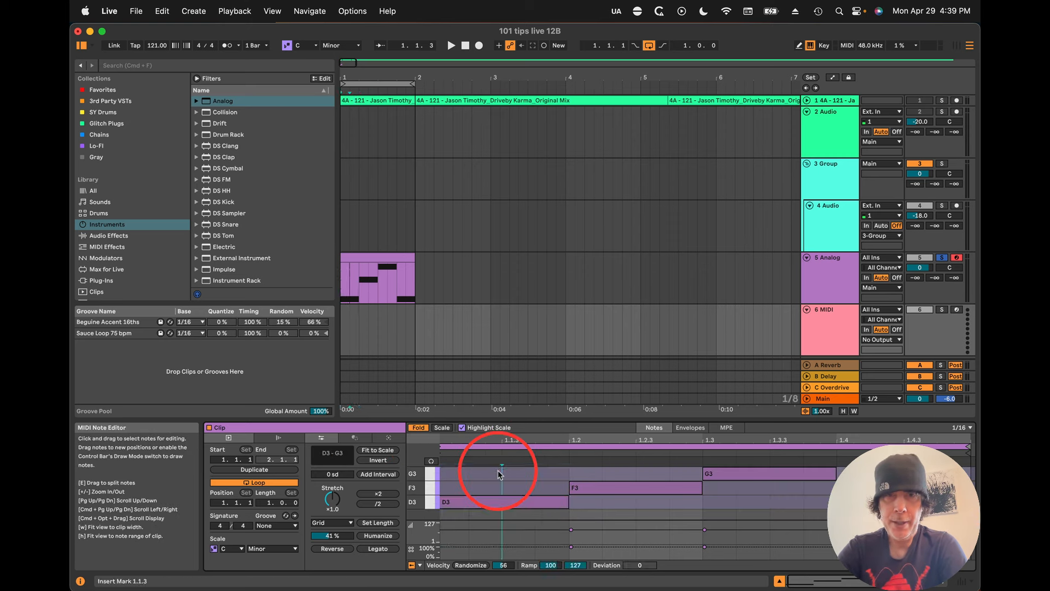
pyautogui.moveTo(499, 474); pyautogui.dragTo(875, 545)
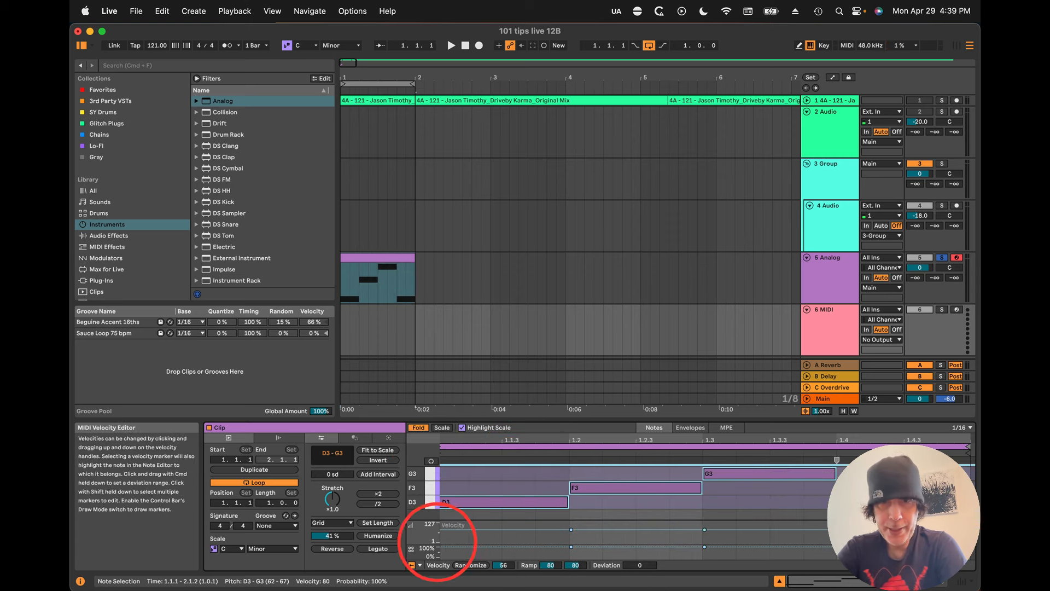
pyautogui.moveTo(571, 548); pyautogui.dragTo(571, 552)
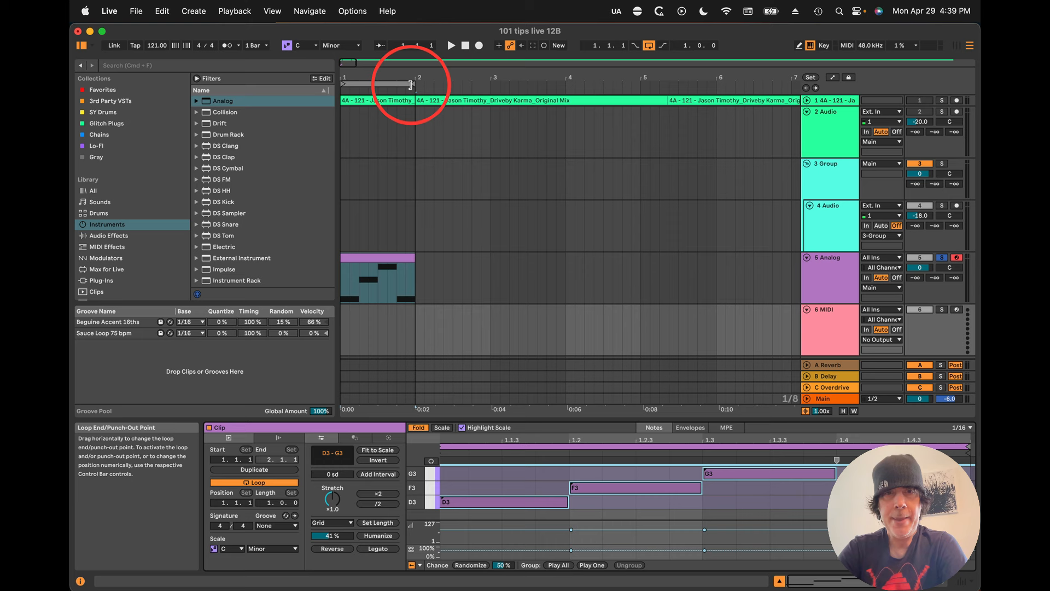
# Step: Set the 6 MIDI track's input to 5-Analog and record the Analog clip's notes onto it
pyautogui.click(836, 311)
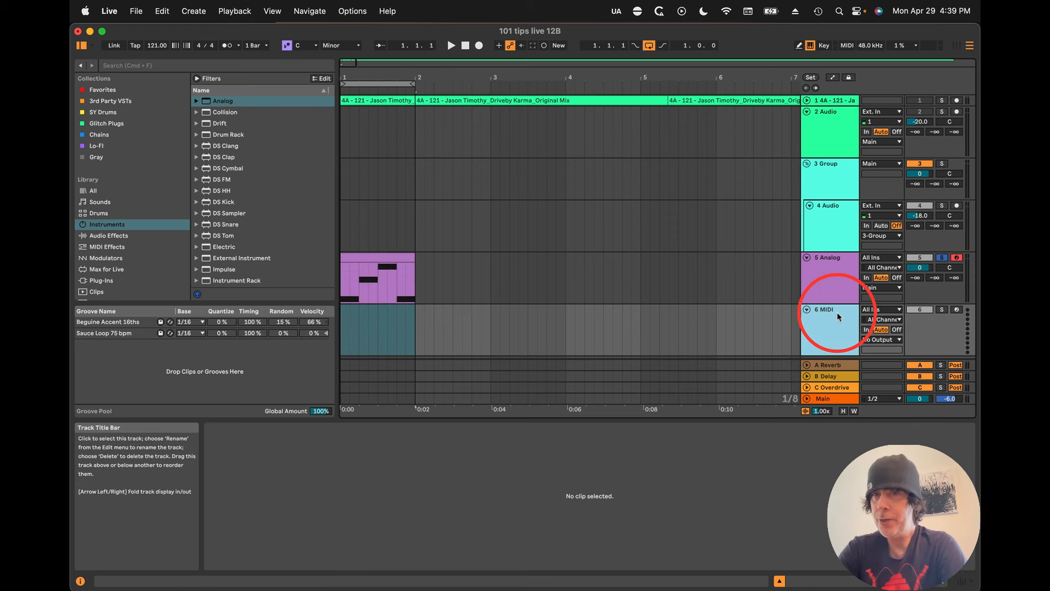
pyautogui.click(881, 310)
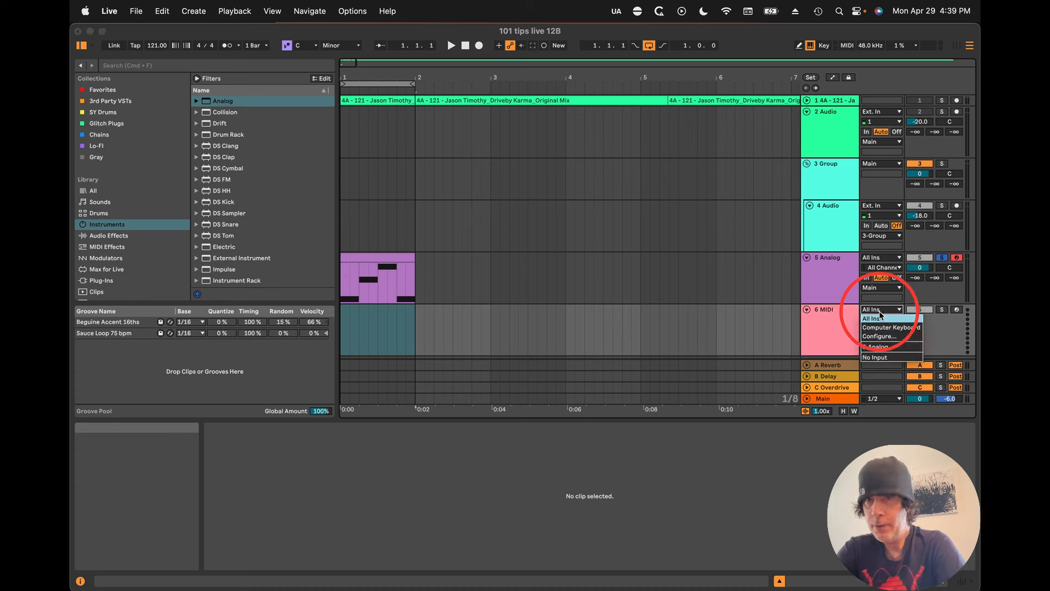
pyautogui.click(881, 347)
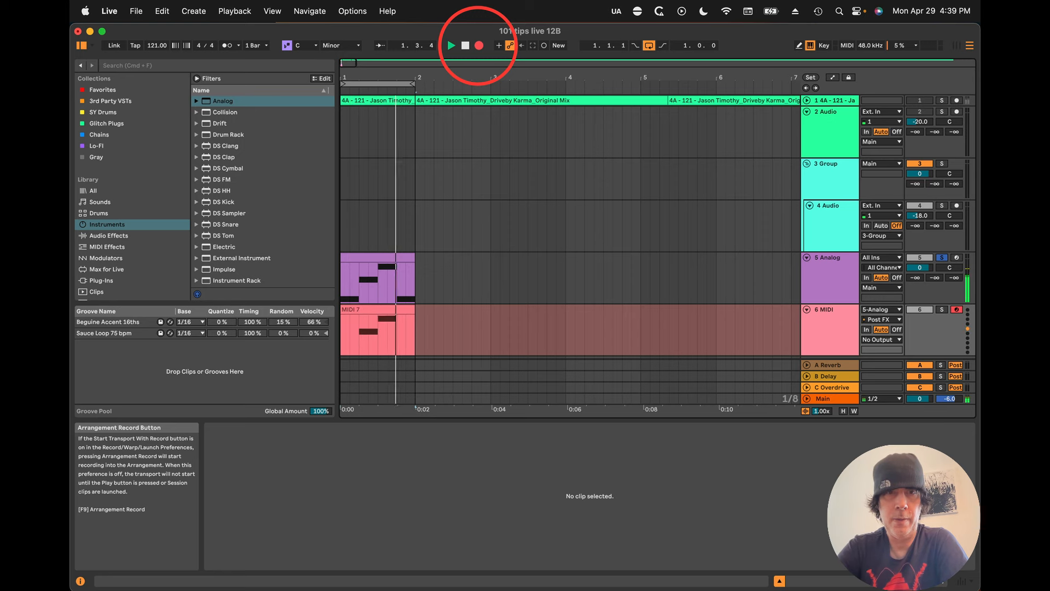
pyautogui.press('space')
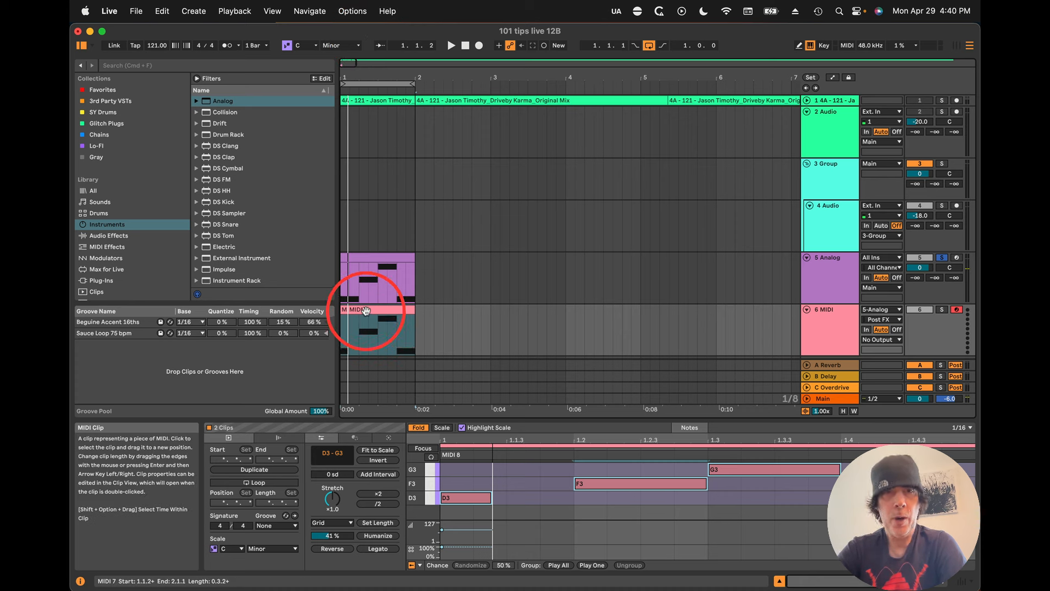
pyautogui.moveTo(365, 311)
pyautogui.mouseDown()
pyautogui.moveTo(761, 335)
pyautogui.moveTo(632, 312)
pyautogui.moveTo(368, 321)
pyautogui.moveTo(594, 310)
pyautogui.moveTo(346, 310)
pyautogui.mouseUp()
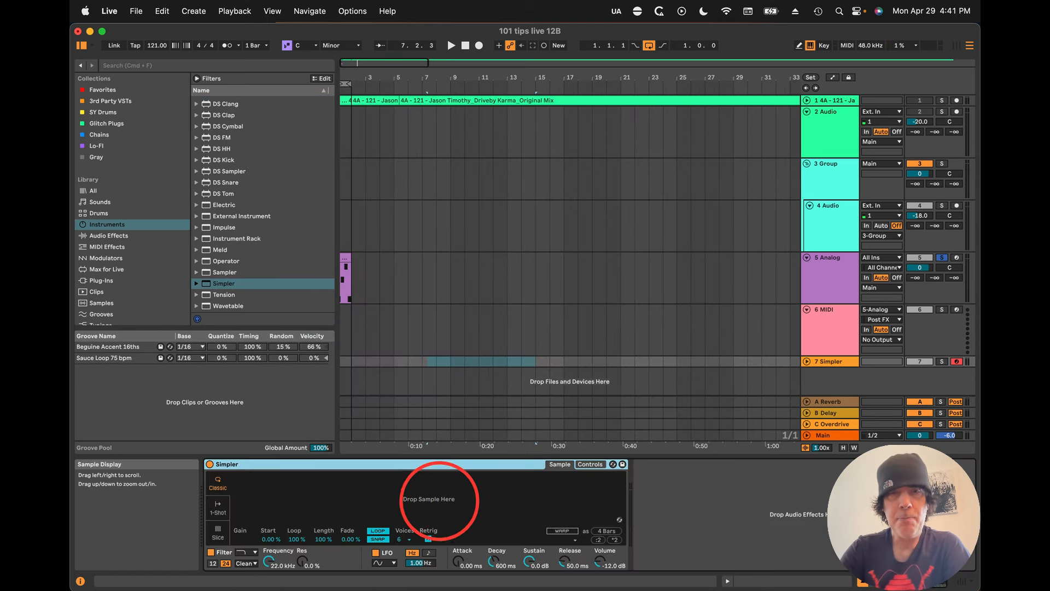
# Step: Convert the Simpler on track 7 to Sampler and view its Filter/Global and Modulation pages
pyautogui.rightClick(428, 468)
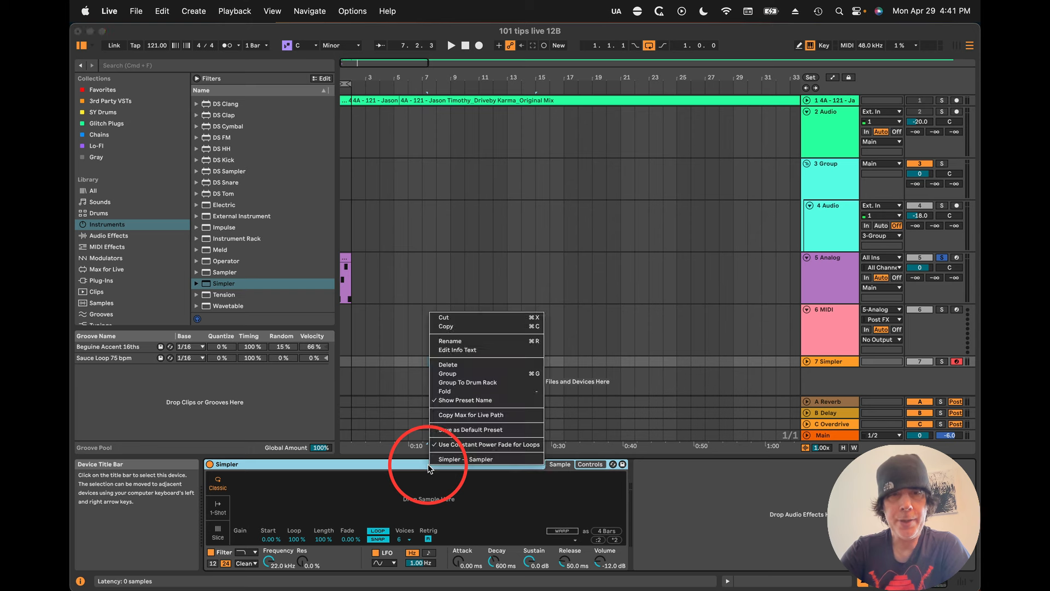
pyautogui.click(475, 459)
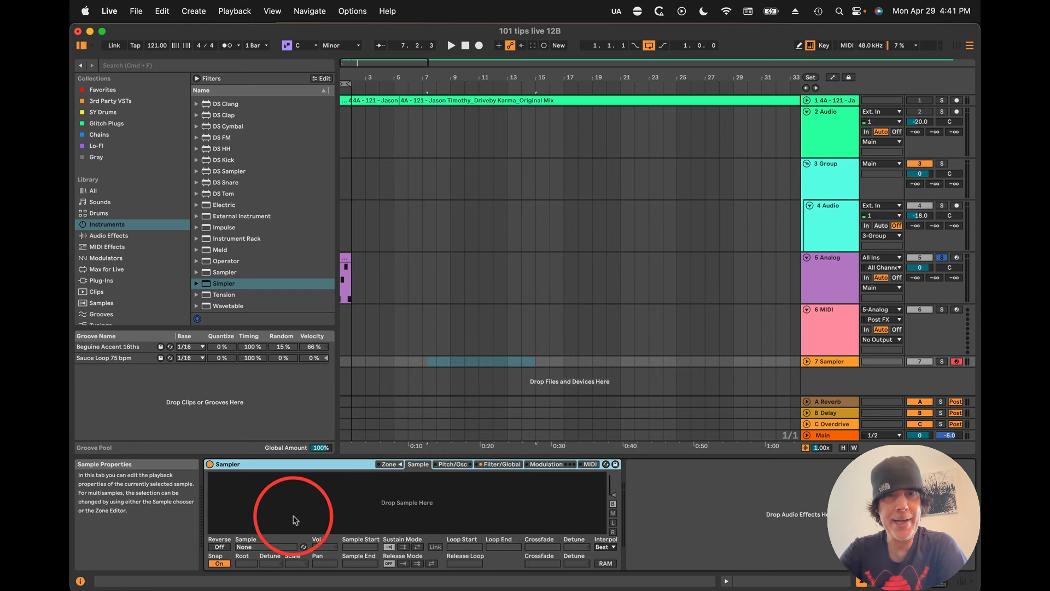
pyautogui.click(499, 464)
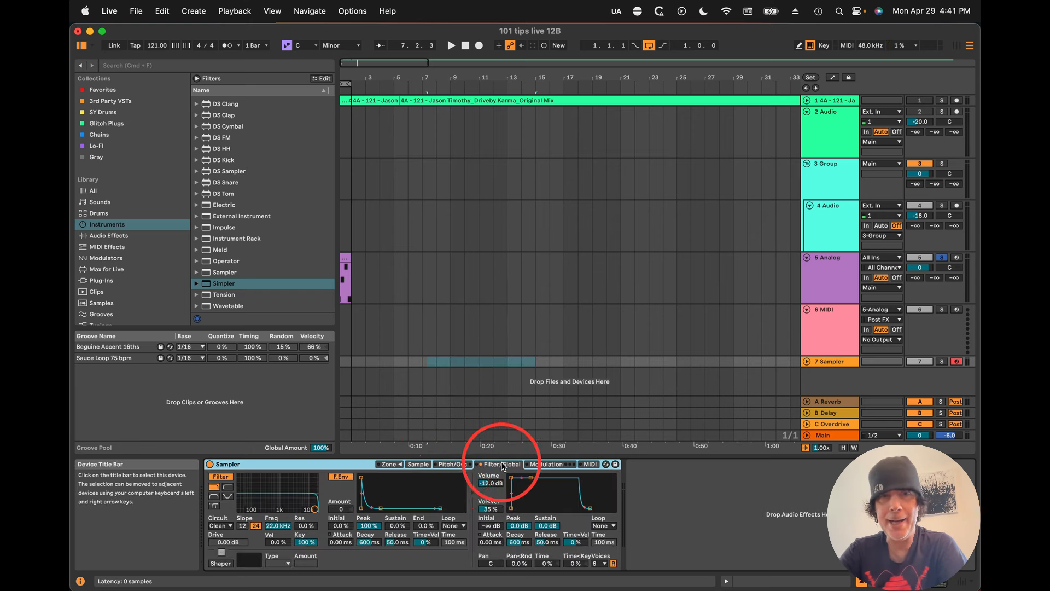
pyautogui.click(546, 464)
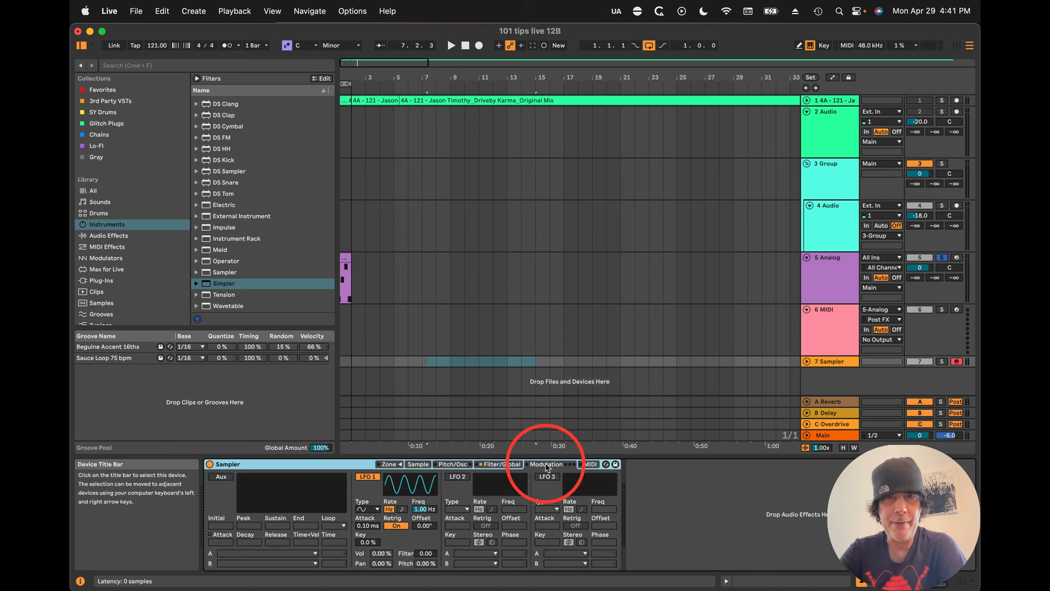
pyautogui.click(502, 463)
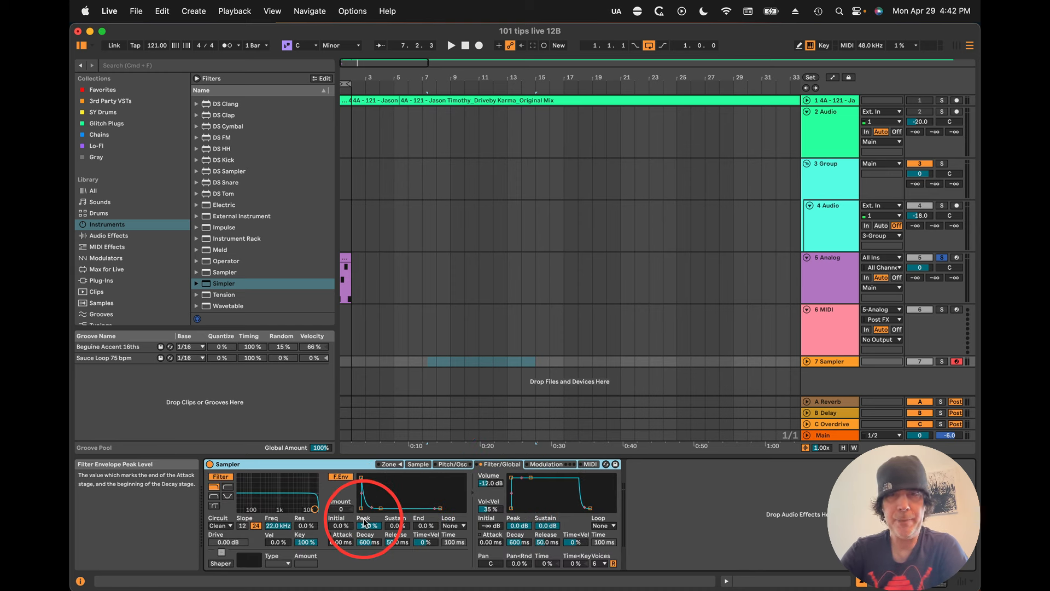
# Step: Place the insert marker at bar 13 on the 5 Analog track and zoom the Arrangement in and out around it
pyautogui.click(503, 282)
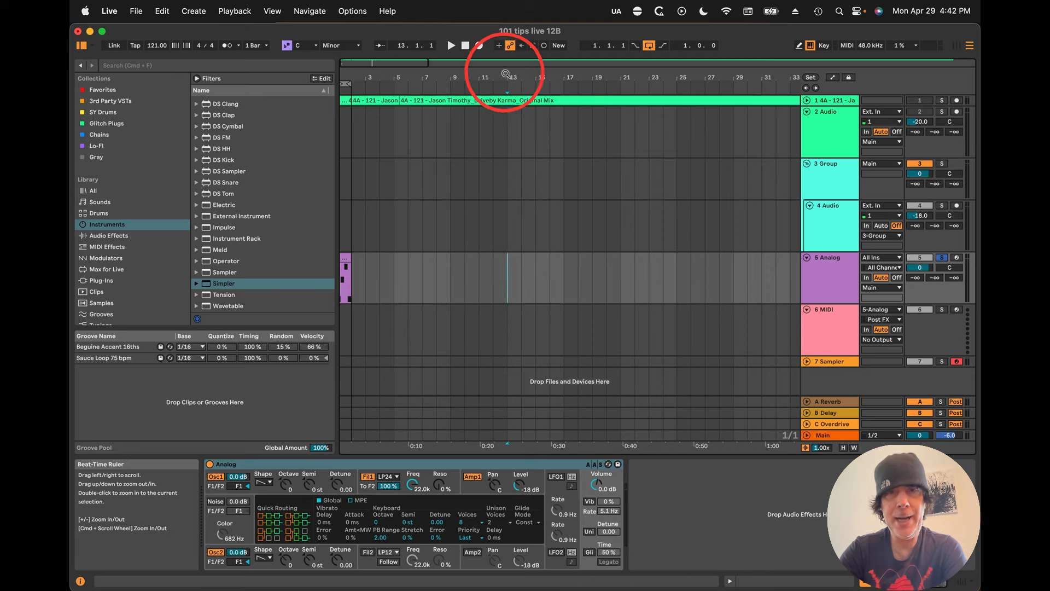
pyautogui.moveTo(505, 74); pyautogui.dragTo(499, 72)
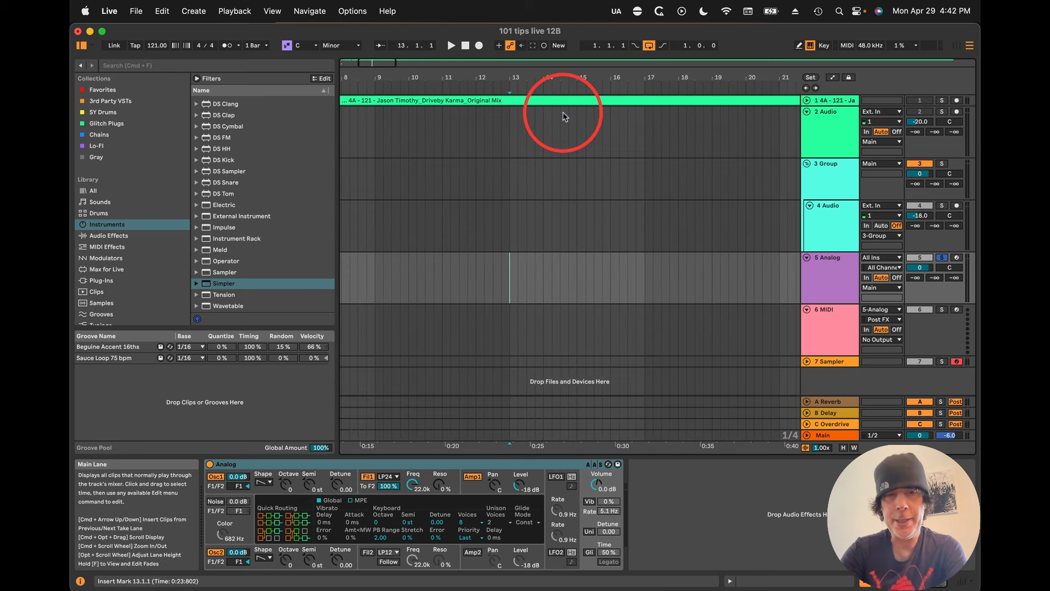
pyautogui.press('-')
pyautogui.press('-')
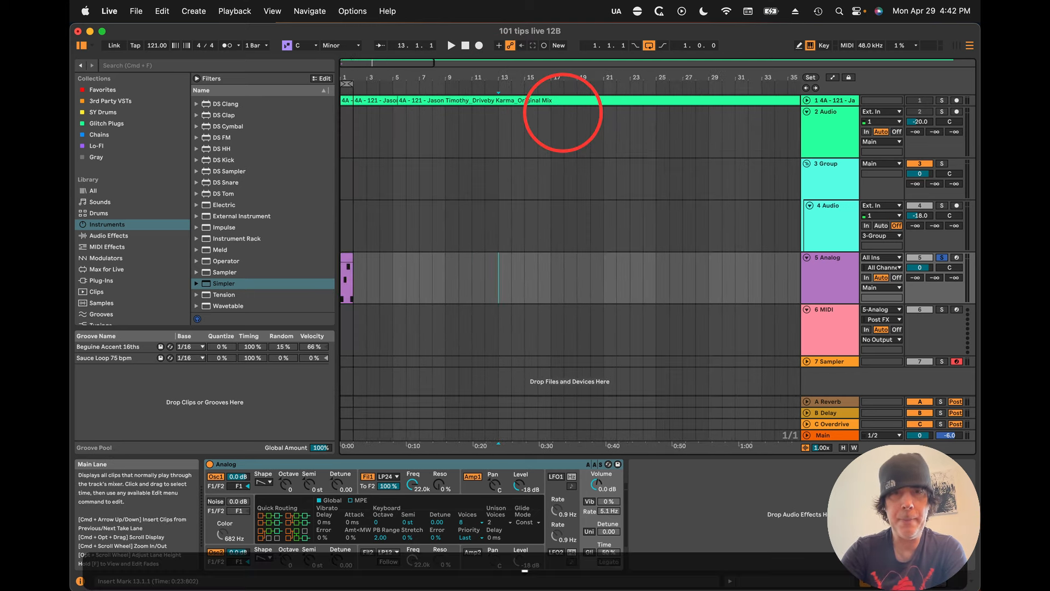
pyautogui.press('=')
pyautogui.press('=')
pyautogui.press('=')
pyautogui.press('-')
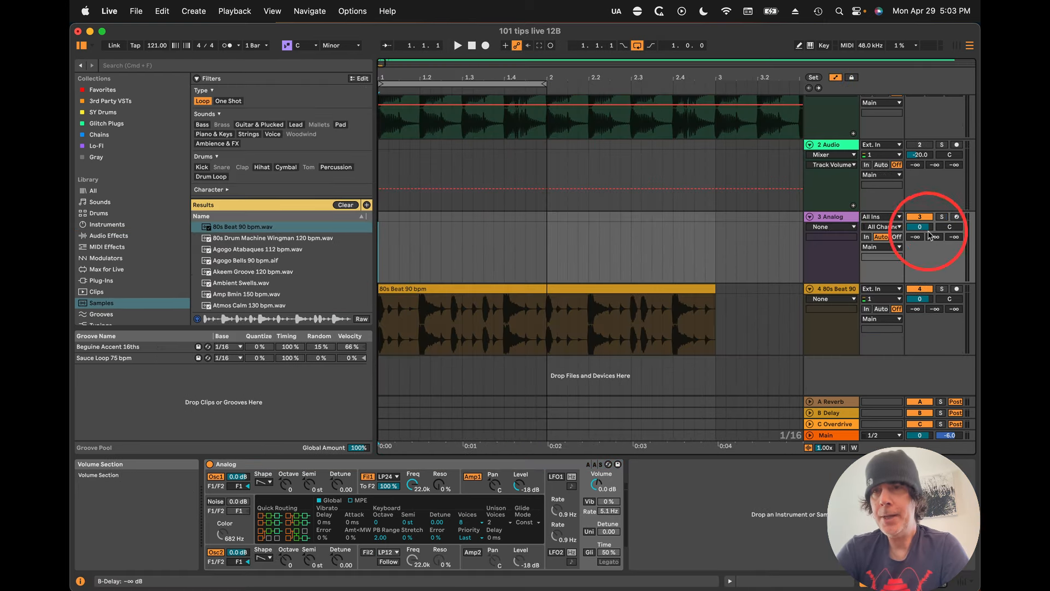
# Step: Solo the 3 Analog and 4 80s Beat tracks together and extend the Arrangement loop to two bars
pyautogui.click(942, 217)
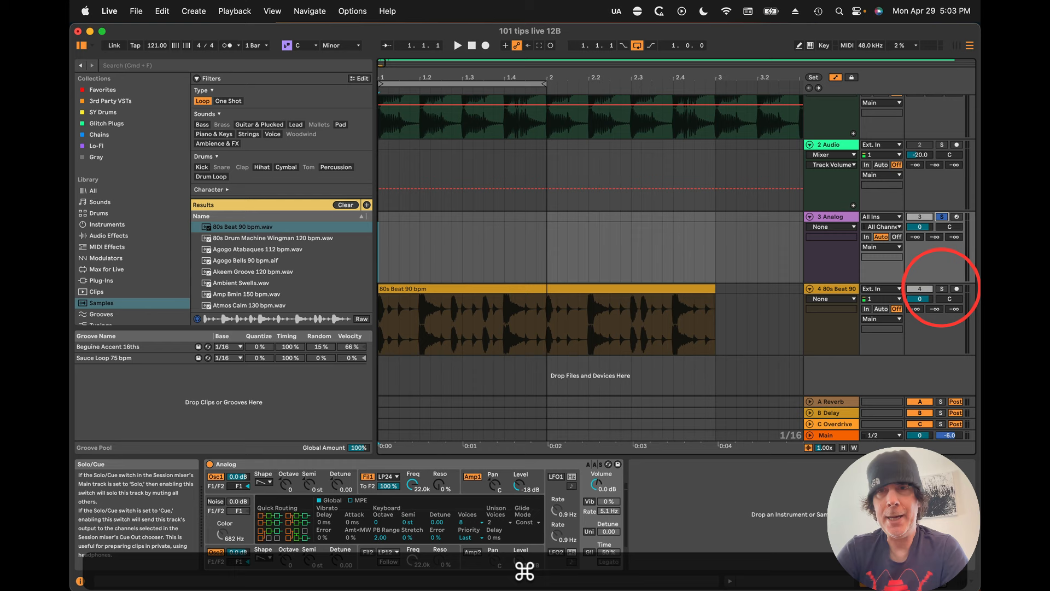
pyautogui.keyDown('super'); pyautogui.click(942, 290); pyautogui.keyUp('super')
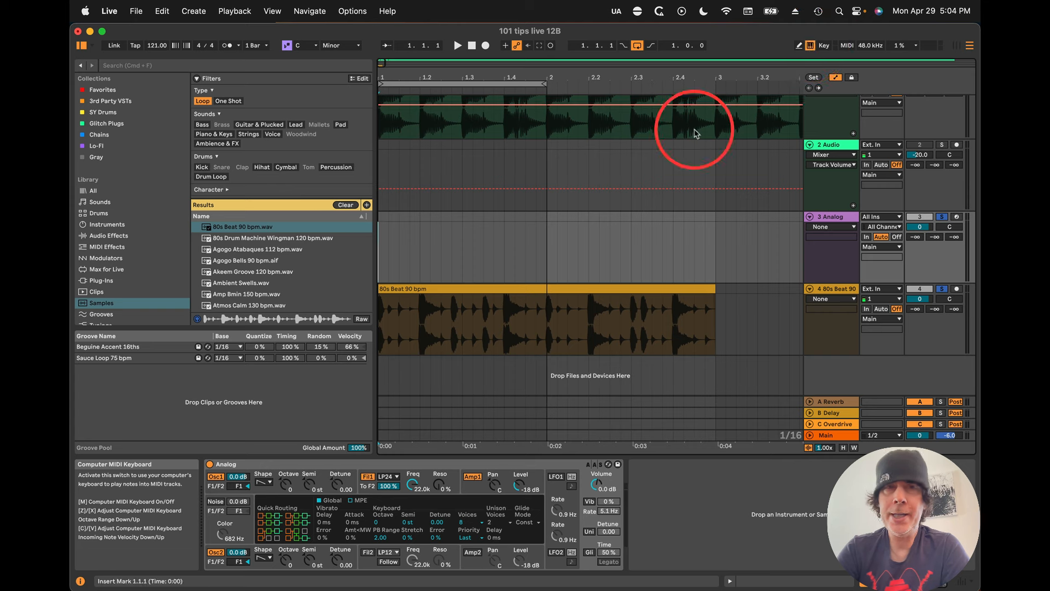
pyautogui.click(543, 83)
pyautogui.moveTo(543, 83); pyautogui.dragTo(715, 83)
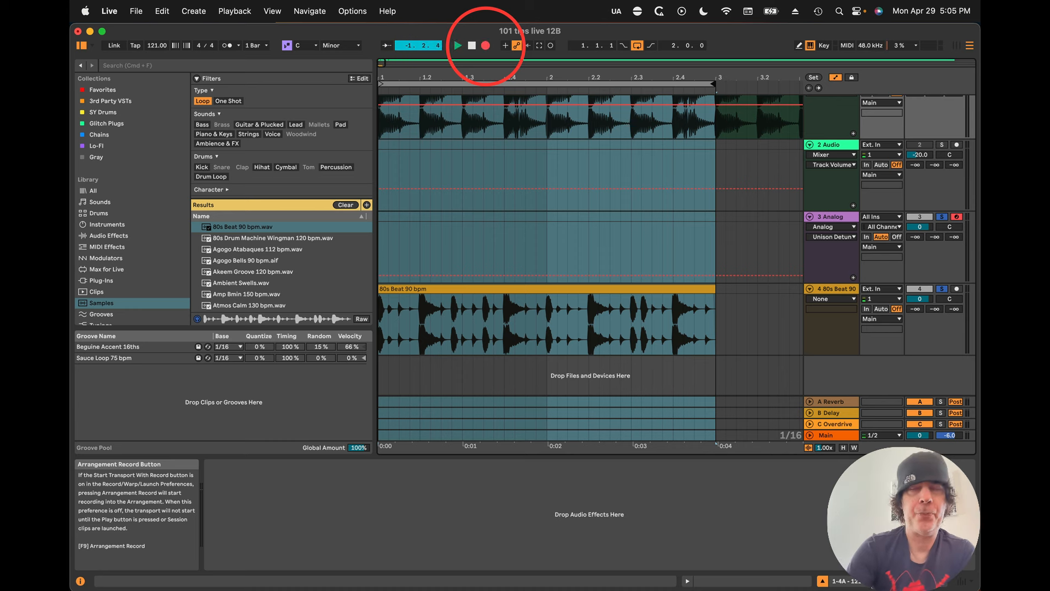
# Step: Record several looped passes of a computer-keyboard melody on the 3 Analog track, then stop recording
pyautogui.click(485, 46)
pyautogui.press('k')
pyautogui.press('j')
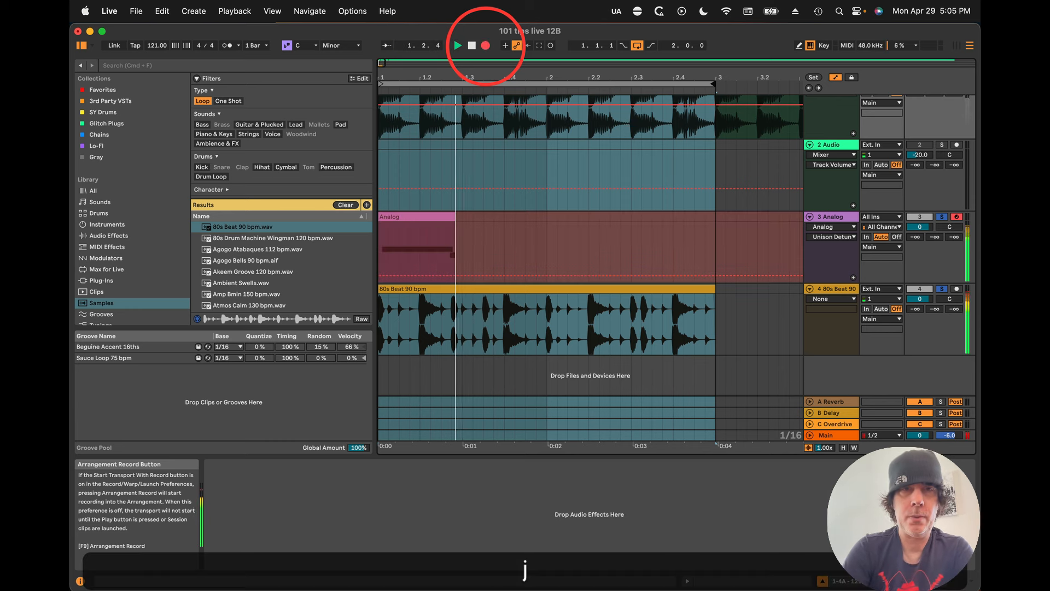
pyautogui.press('g')
pyautogui.press('h')
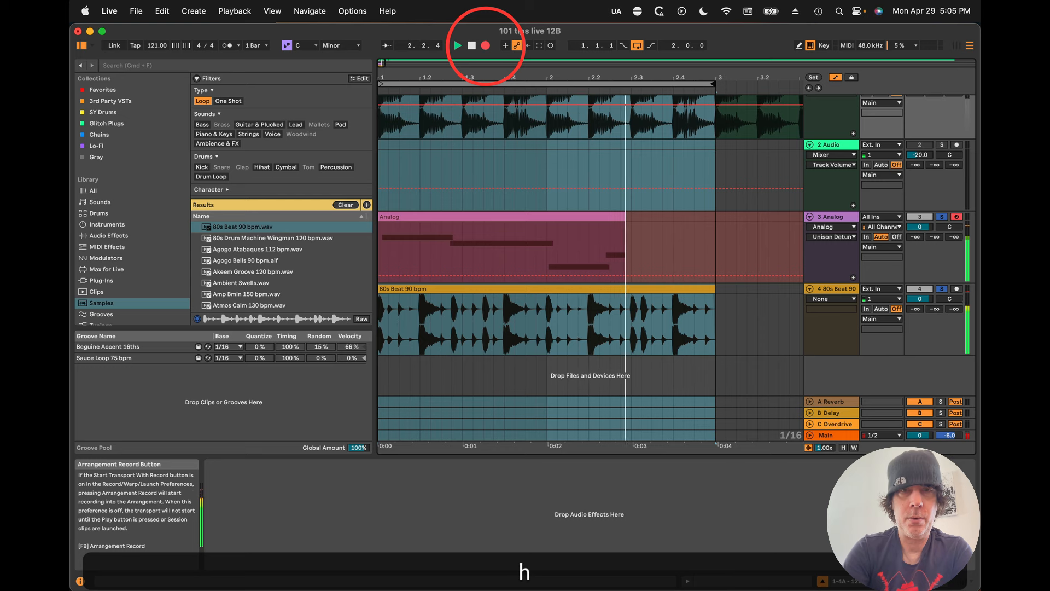
pyautogui.press('k')
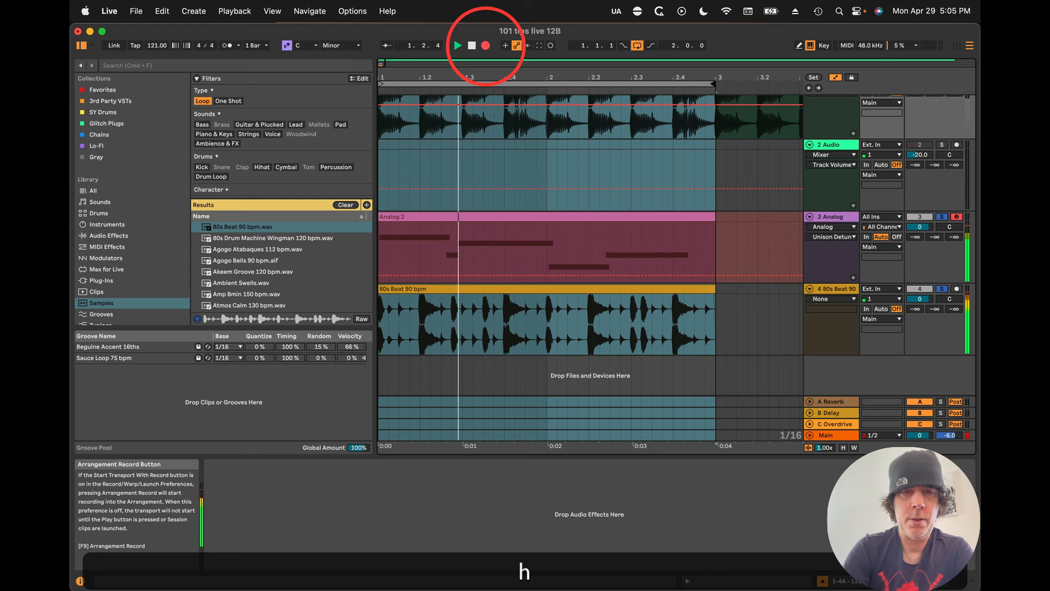
pyautogui.press('j')
pyautogui.press('f')
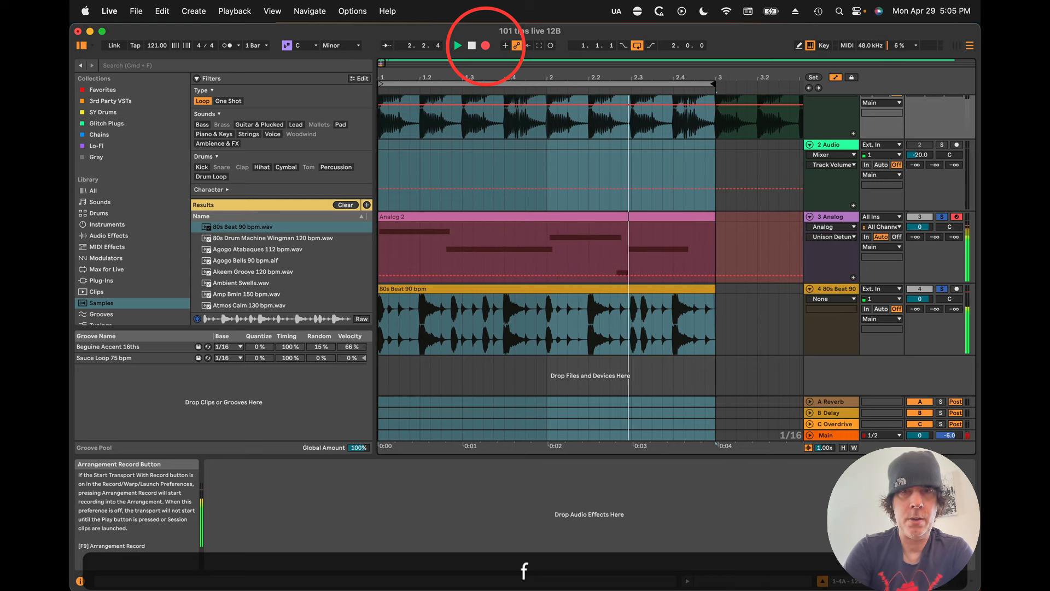
pyautogui.press('d')
pyautogui.press('g')
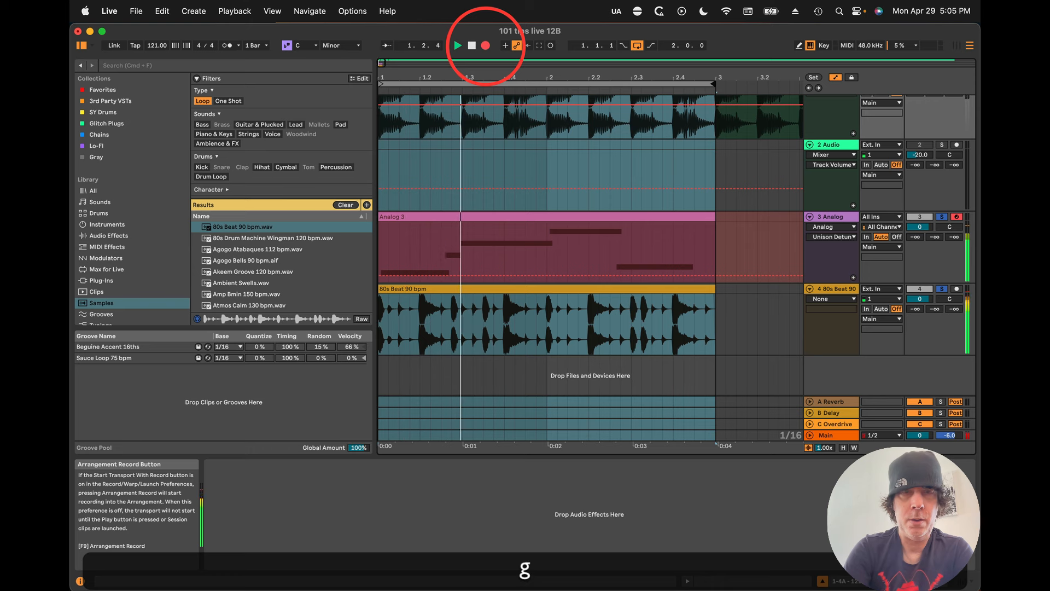
pyautogui.press('f')
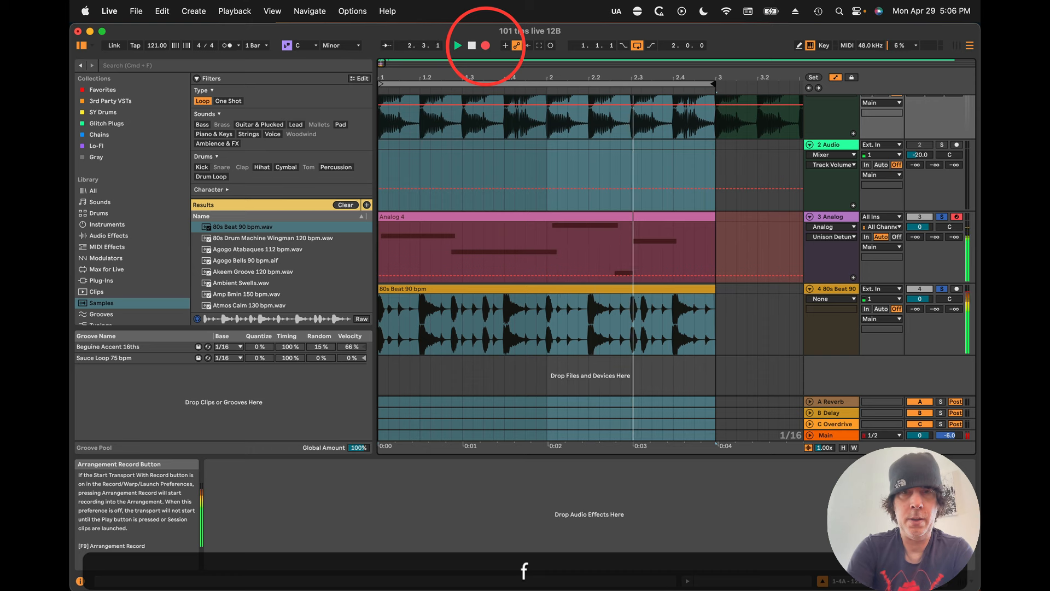
pyautogui.press('space')
pyautogui.click(615, 229)
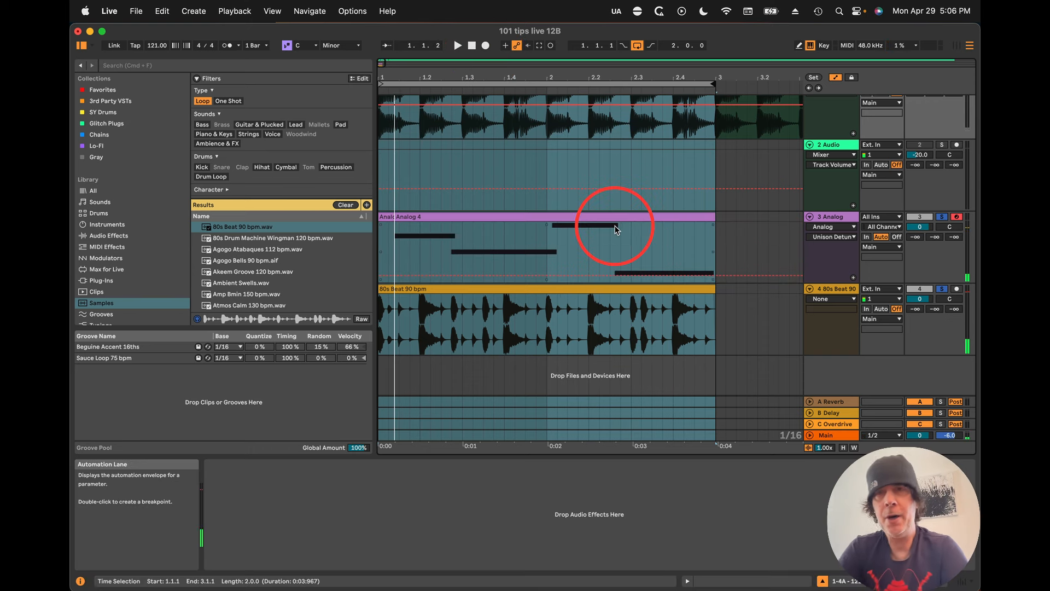
# Step: Turn off the computer MIDI keyboard and Automation Mode, and show the take lanes of the 3 Analog track
pyautogui.rightClick(828, 219)
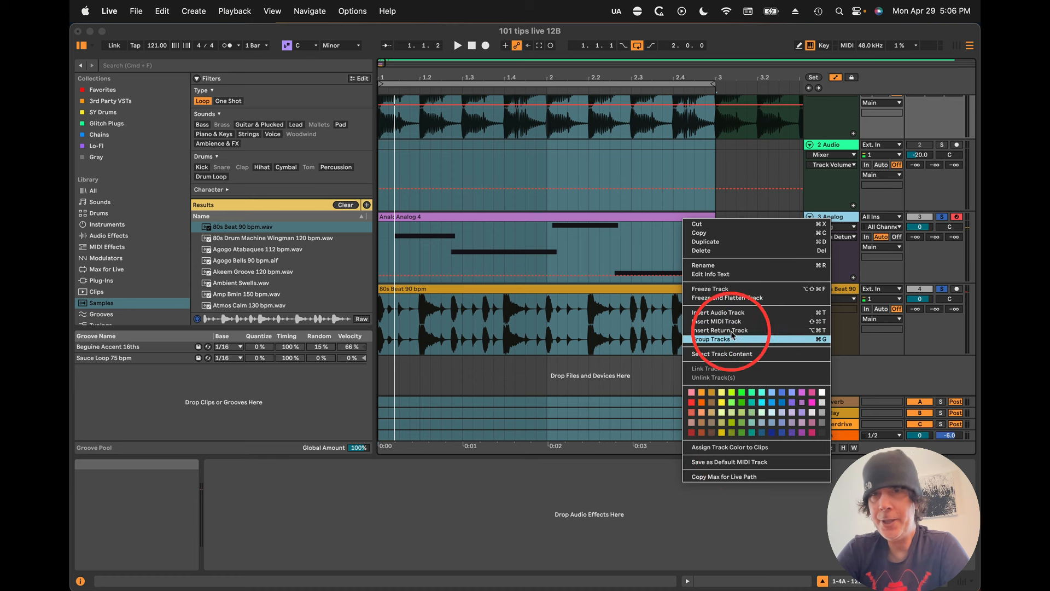
pyautogui.click(855, 218)
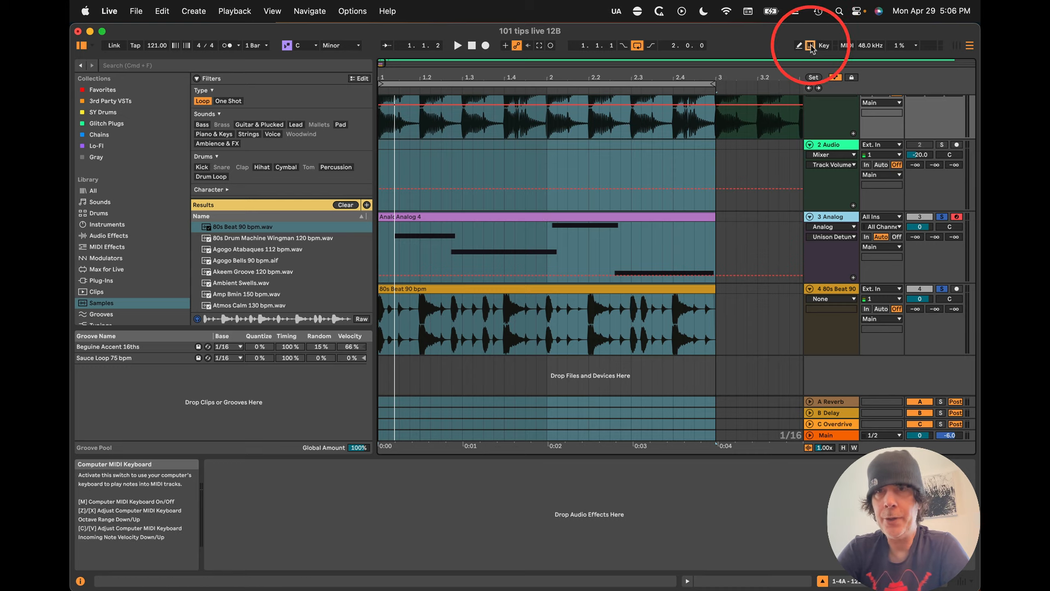
pyautogui.press('a')
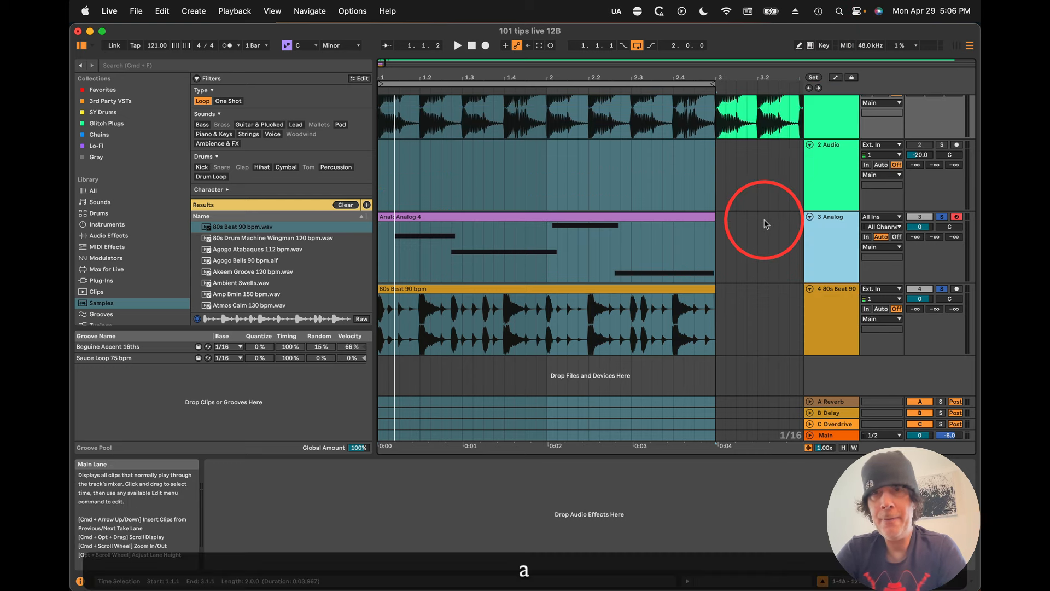
pyautogui.rightClick(832, 217)
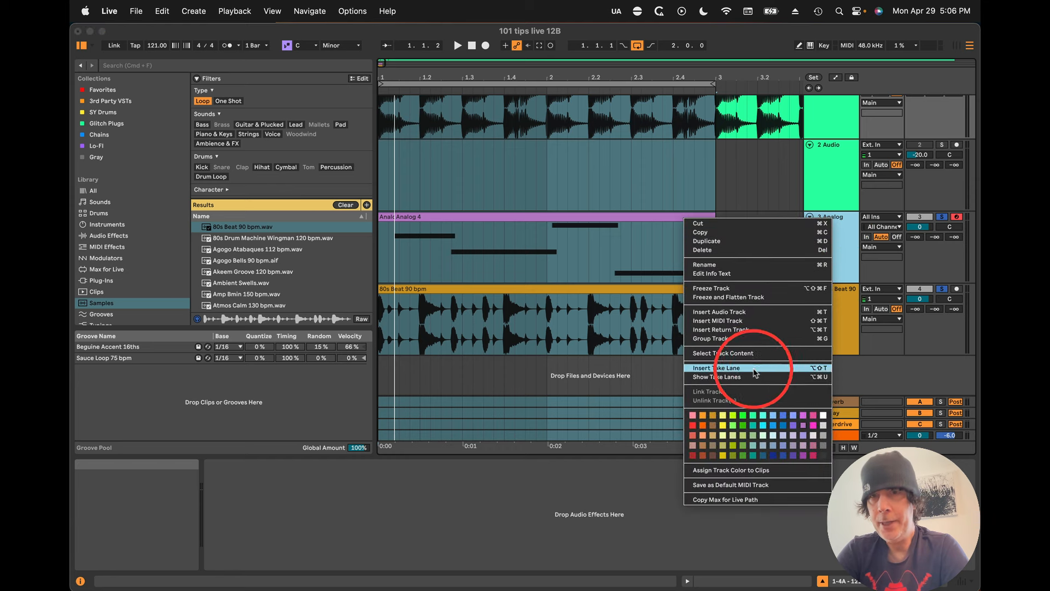
pyautogui.click(727, 377)
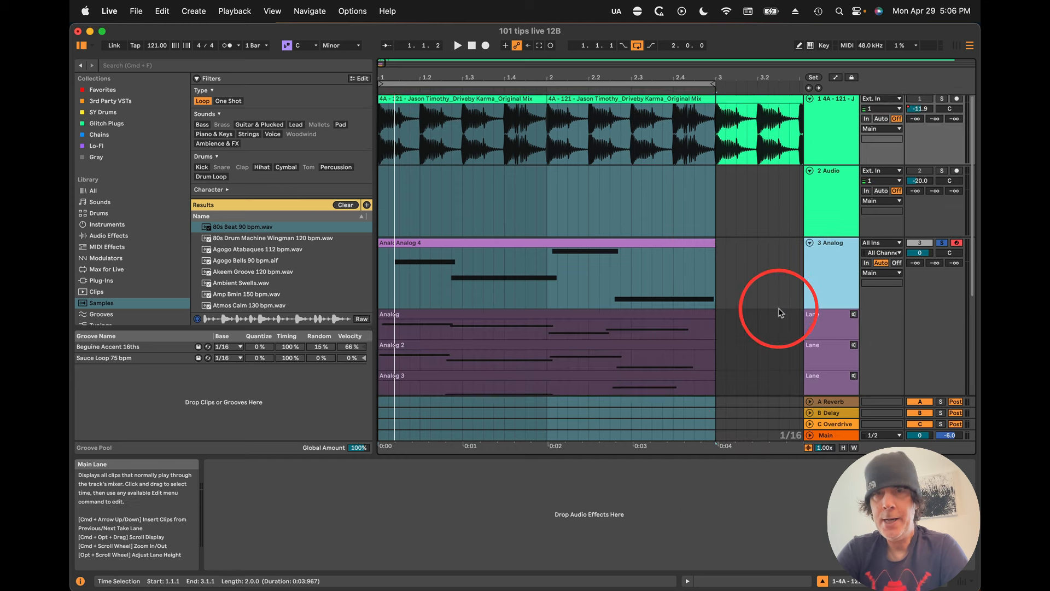
pyautogui.scroll(-2, 780, 313)
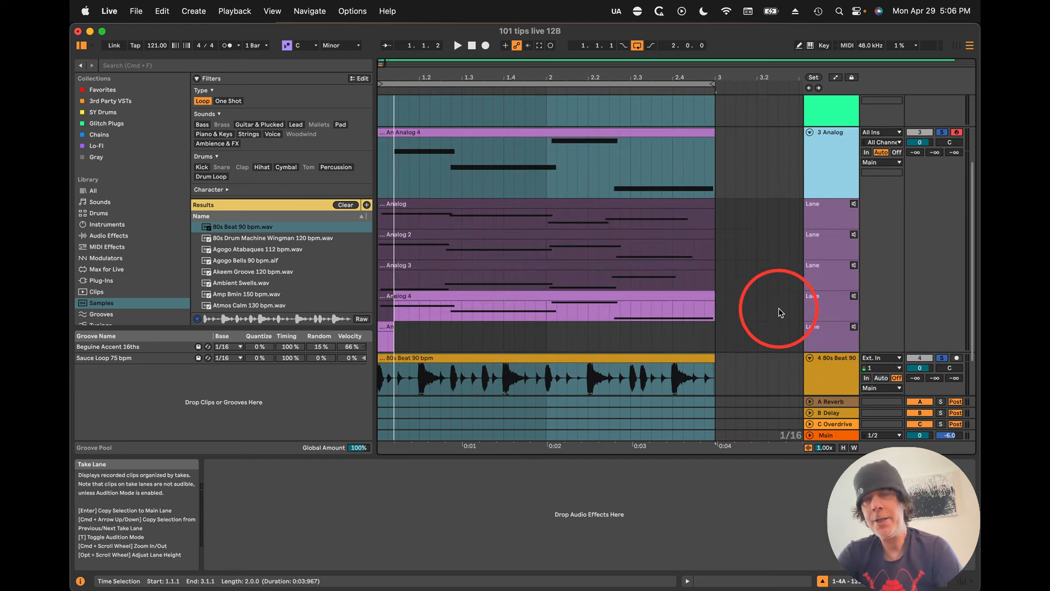
# Step: Copy the Analog take from 1.1.1 to 1.2.2 and the Analog 2 take from 1.2.2 to 1.4.3 into the main lane
pyautogui.click(781, 313)
pyautogui.moveTo(389, 215); pyautogui.dragTo(435, 219)
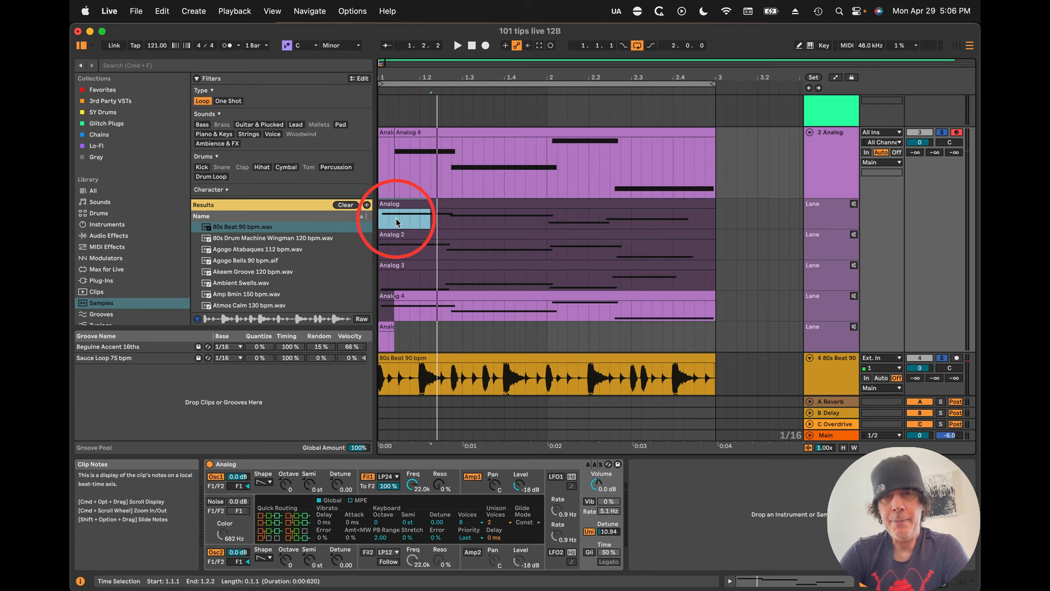
pyautogui.press('Return')
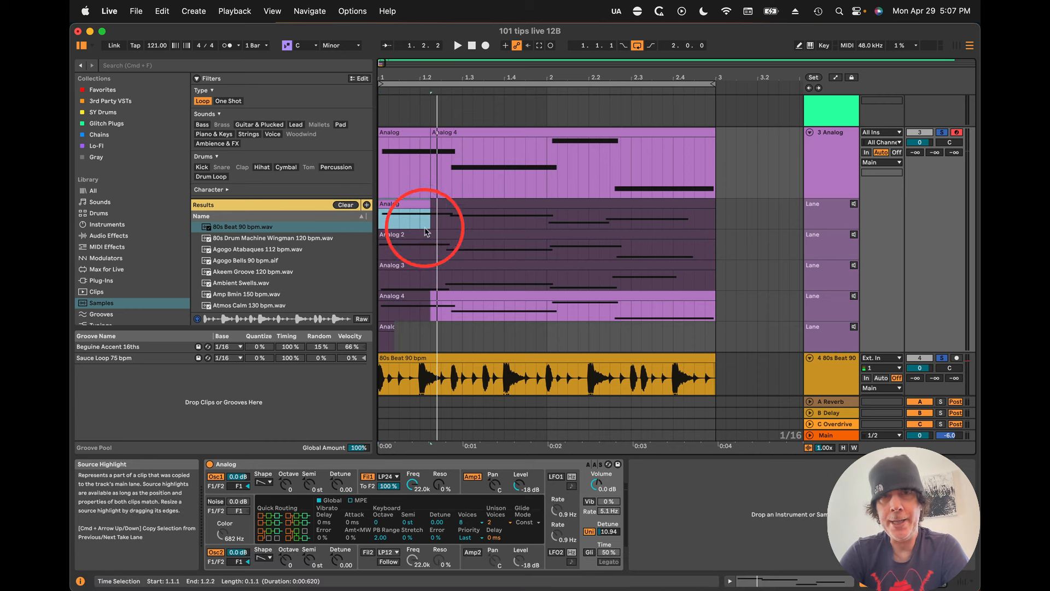
pyautogui.moveTo(431, 247); pyautogui.dragTo(480, 239)
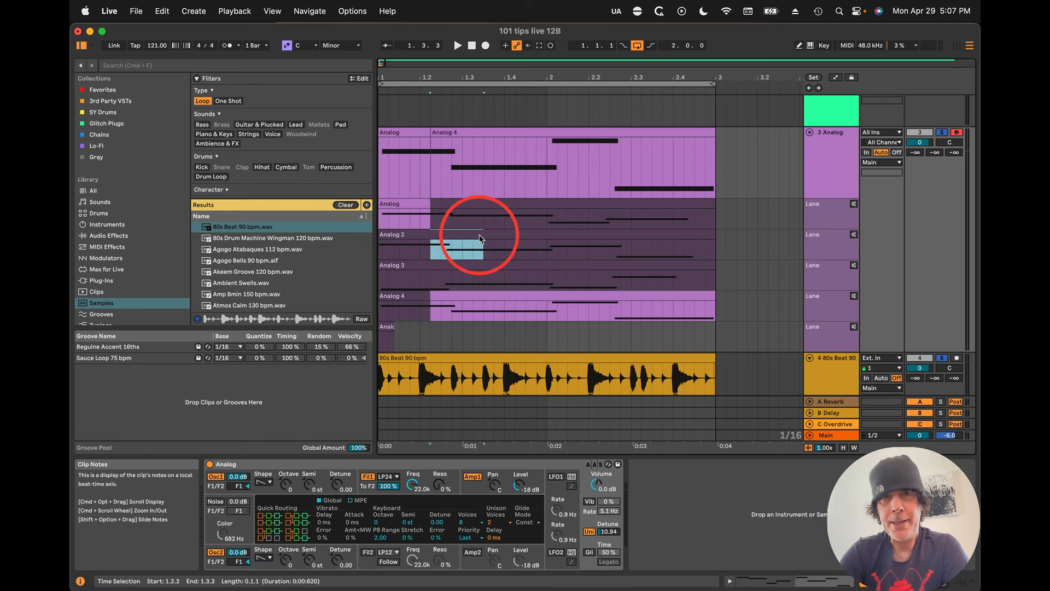
pyautogui.press('Return')
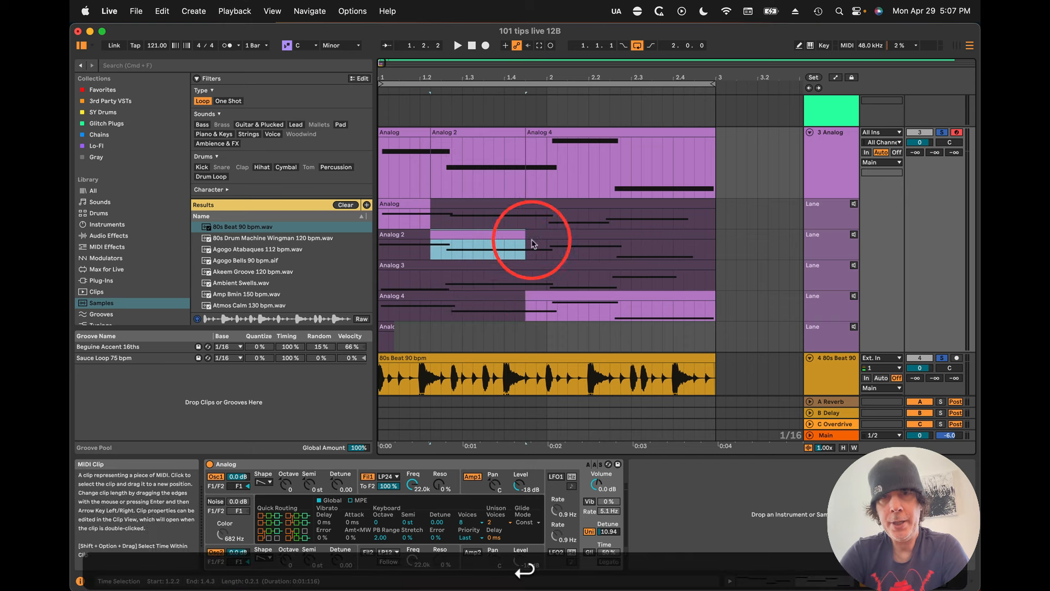
# Step: Comp the Analog 3 take from 1.4.3 to 2.1.4 and the Analog 2 take from 2.2.1 to 2.4.1 into the main lane
pyautogui.moveTo(525, 278); pyautogui.dragTo(578, 277)
pyautogui.press('Return')
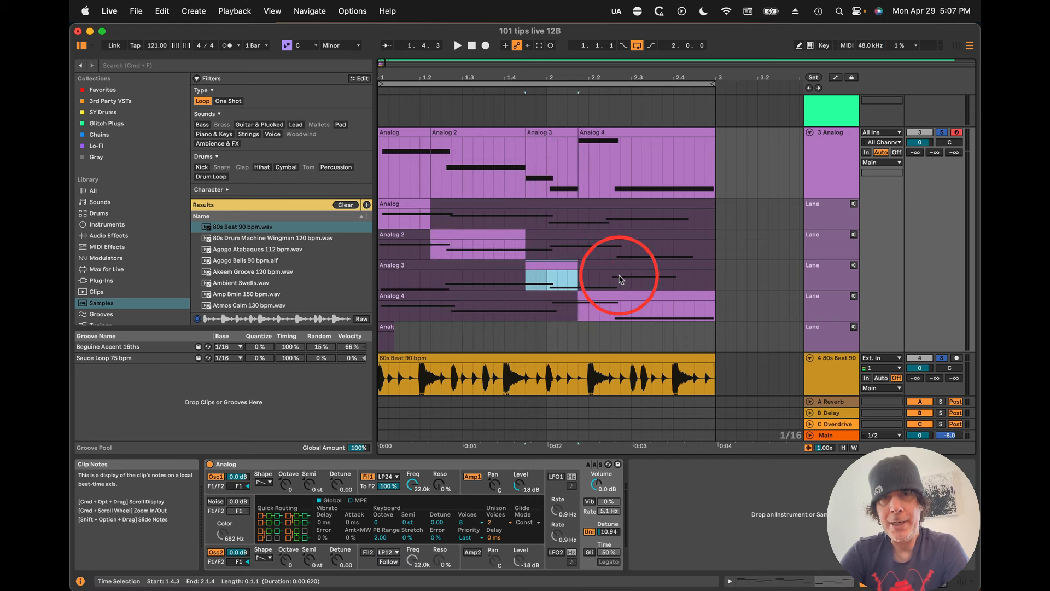
pyautogui.moveTo(621, 249); pyautogui.dragTo(675, 251)
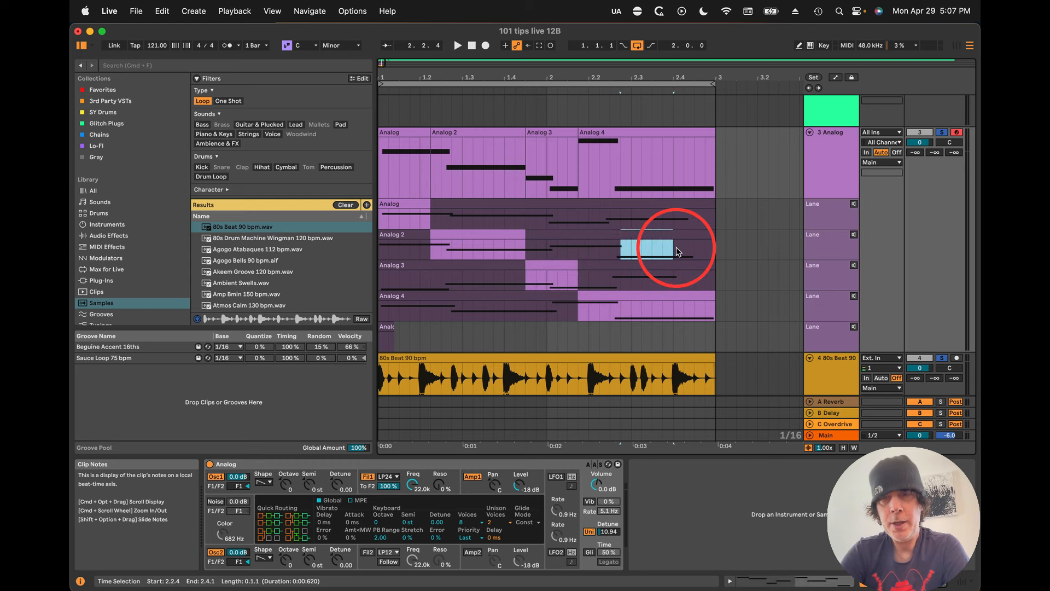
pyautogui.press('Return')
pyautogui.moveTo(588, 248); pyautogui.dragTo(624, 246)
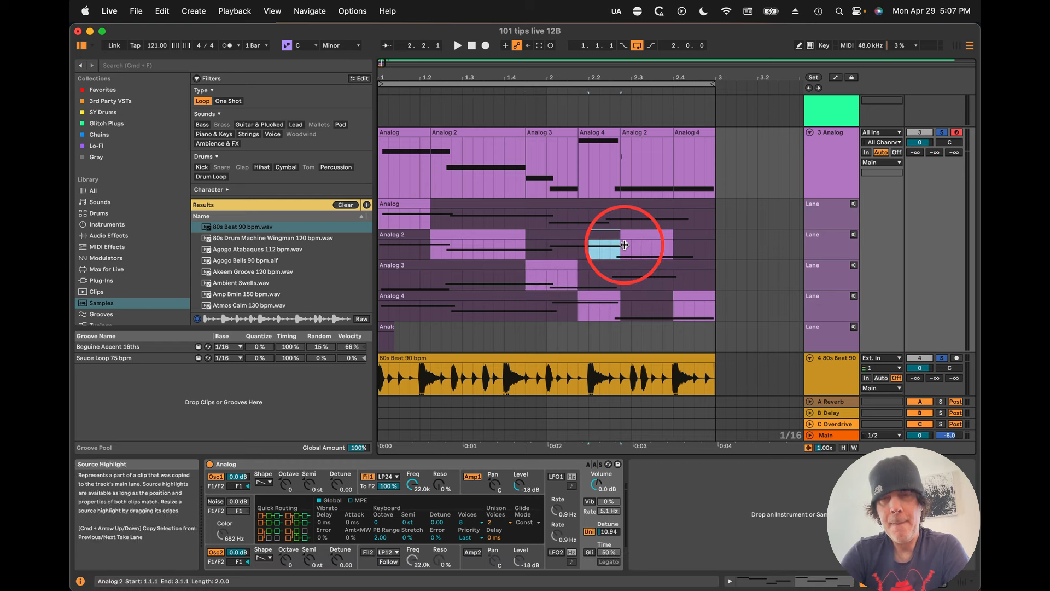
pyautogui.press('Return')
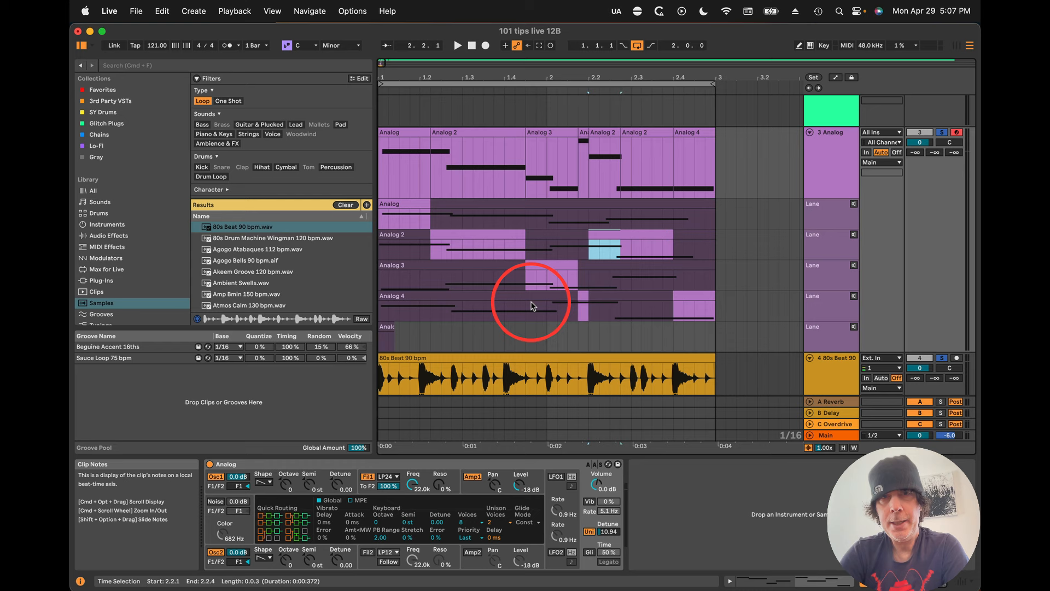